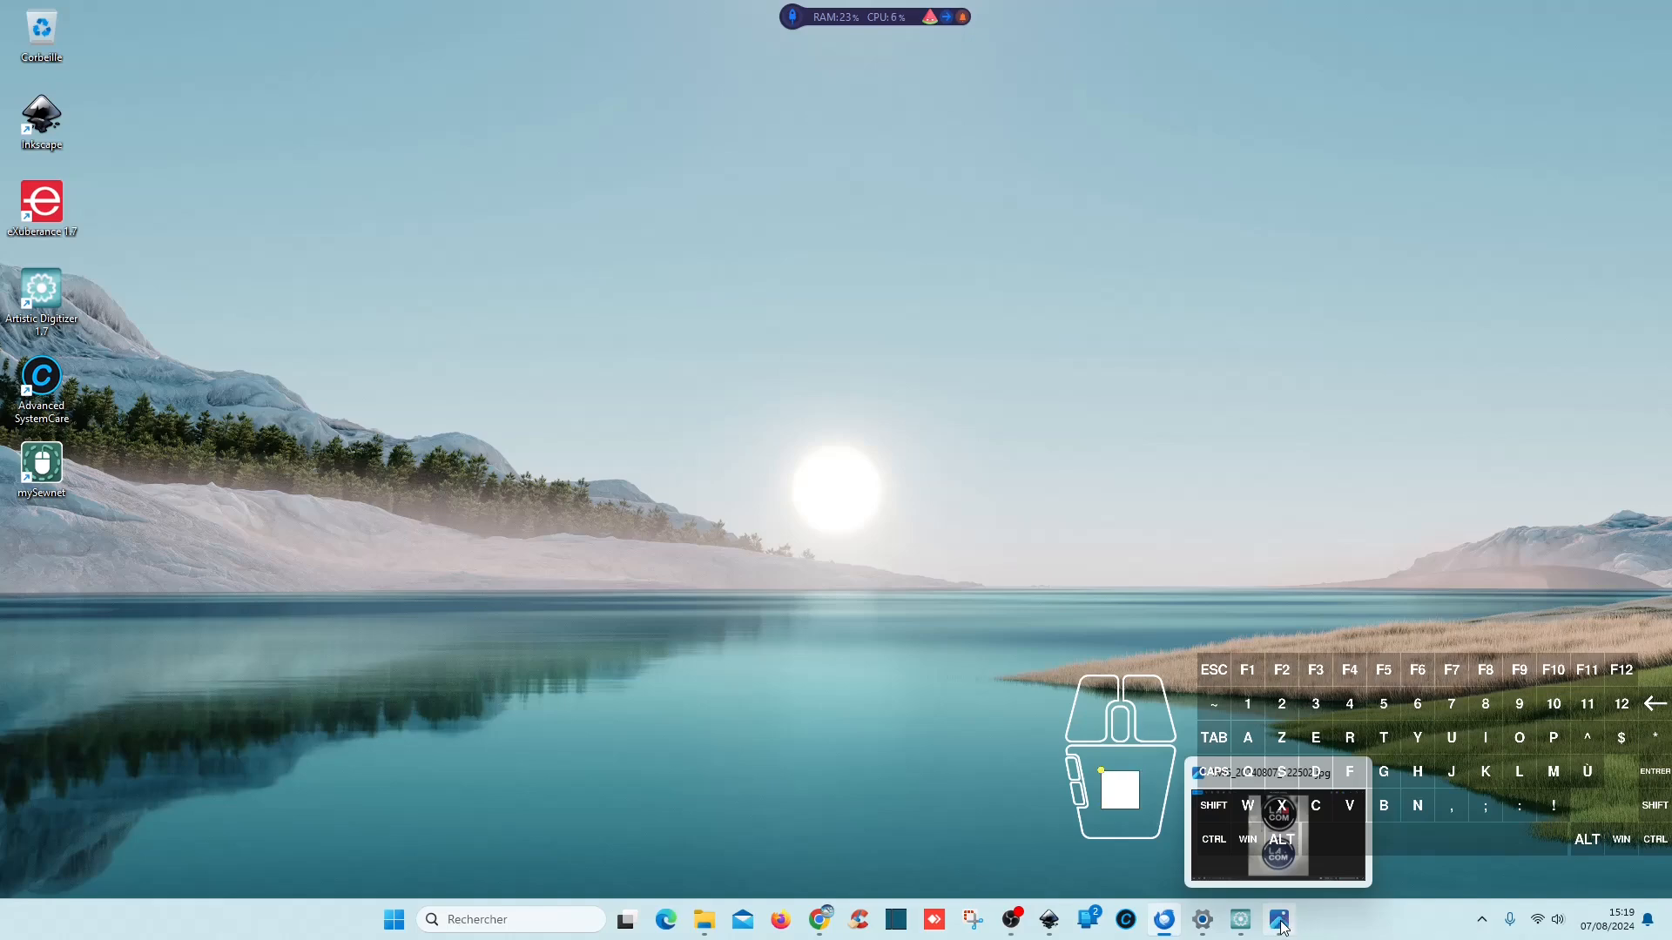
# Step: View the photo IMG_20240807_122502.jpg enlarged to examine the two round LA COM badges, and close it
pyautogui.click(1280, 921)
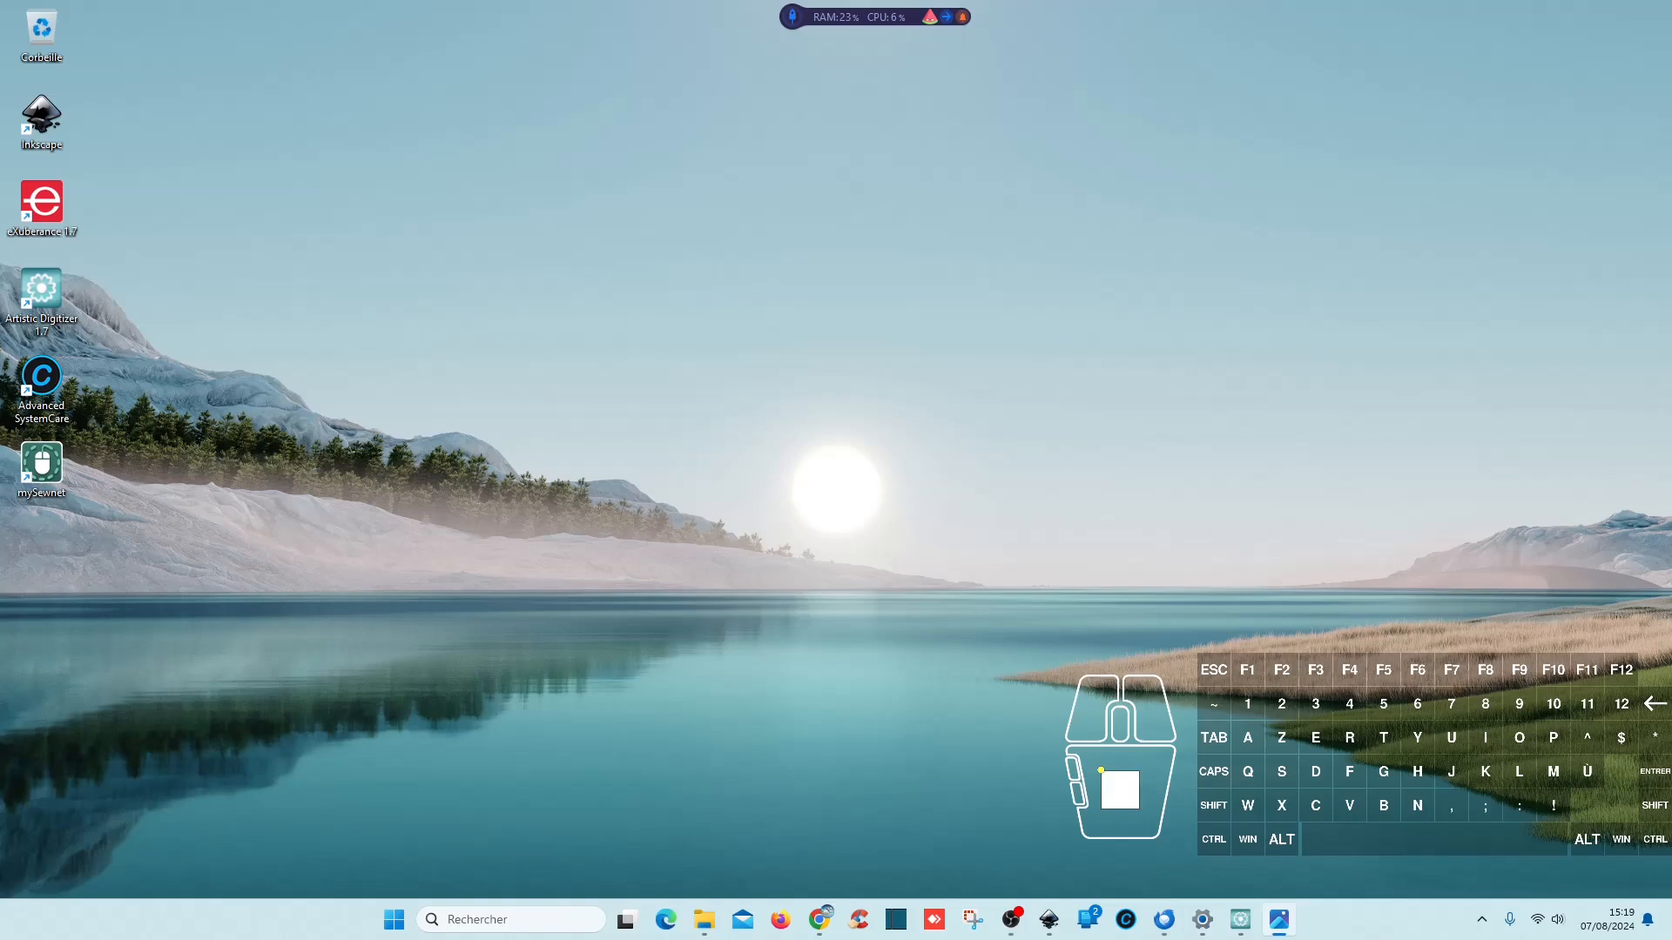
pyautogui.moveTo(1671, 288); pyautogui.dragTo(912, 139)
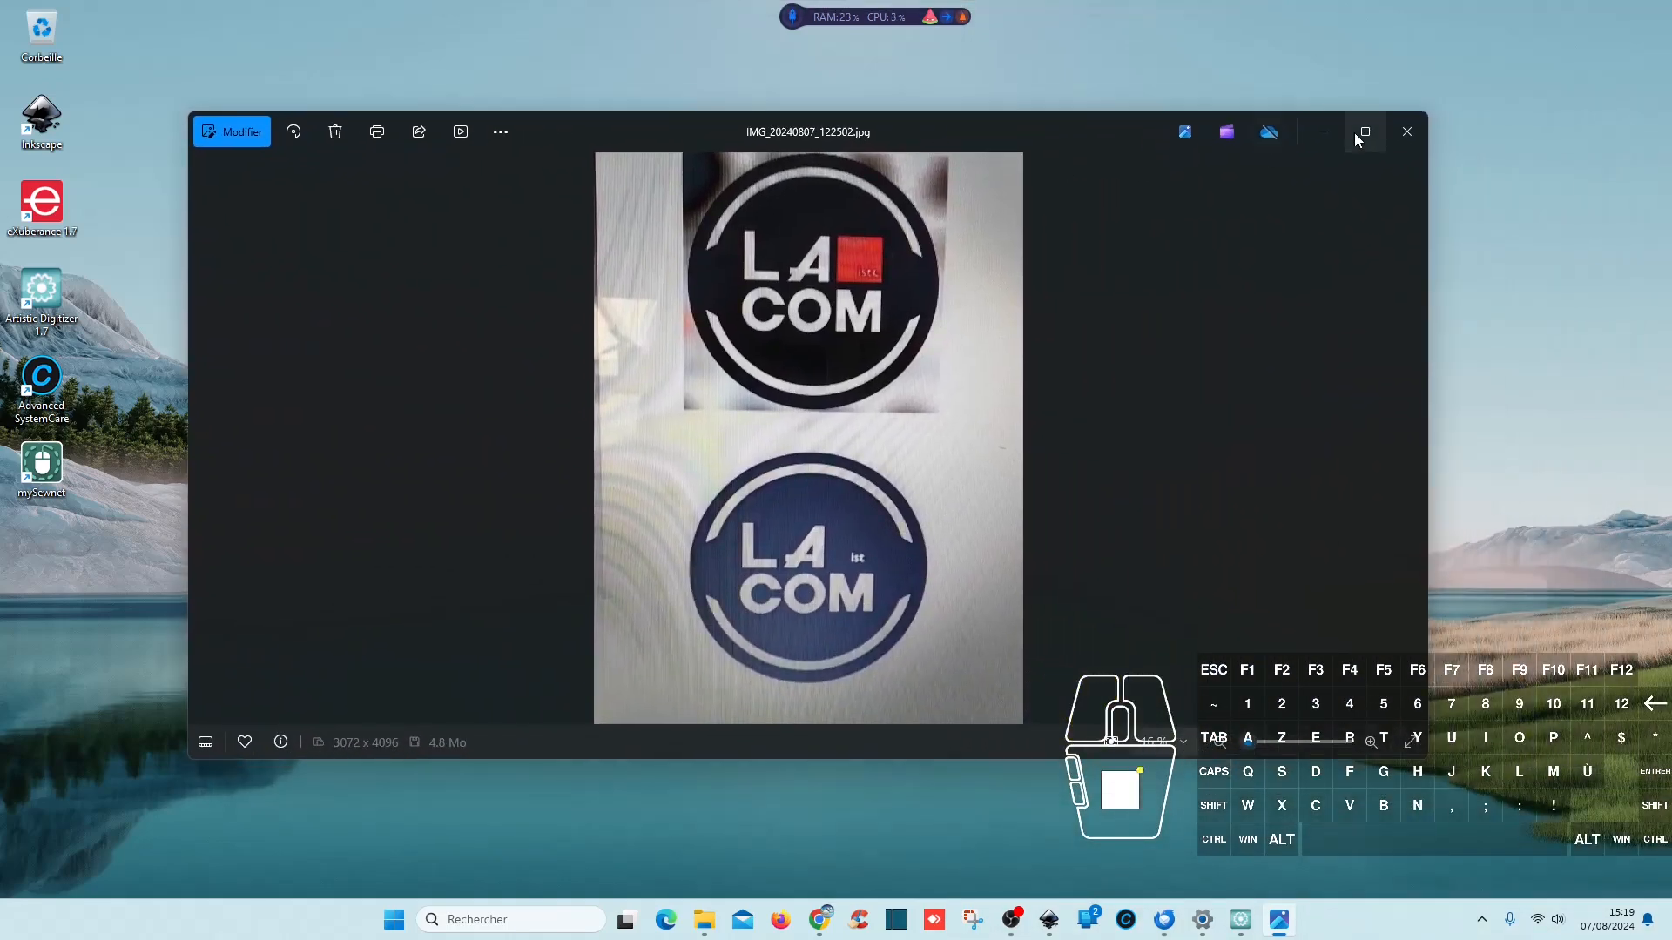
pyautogui.click(1366, 131)
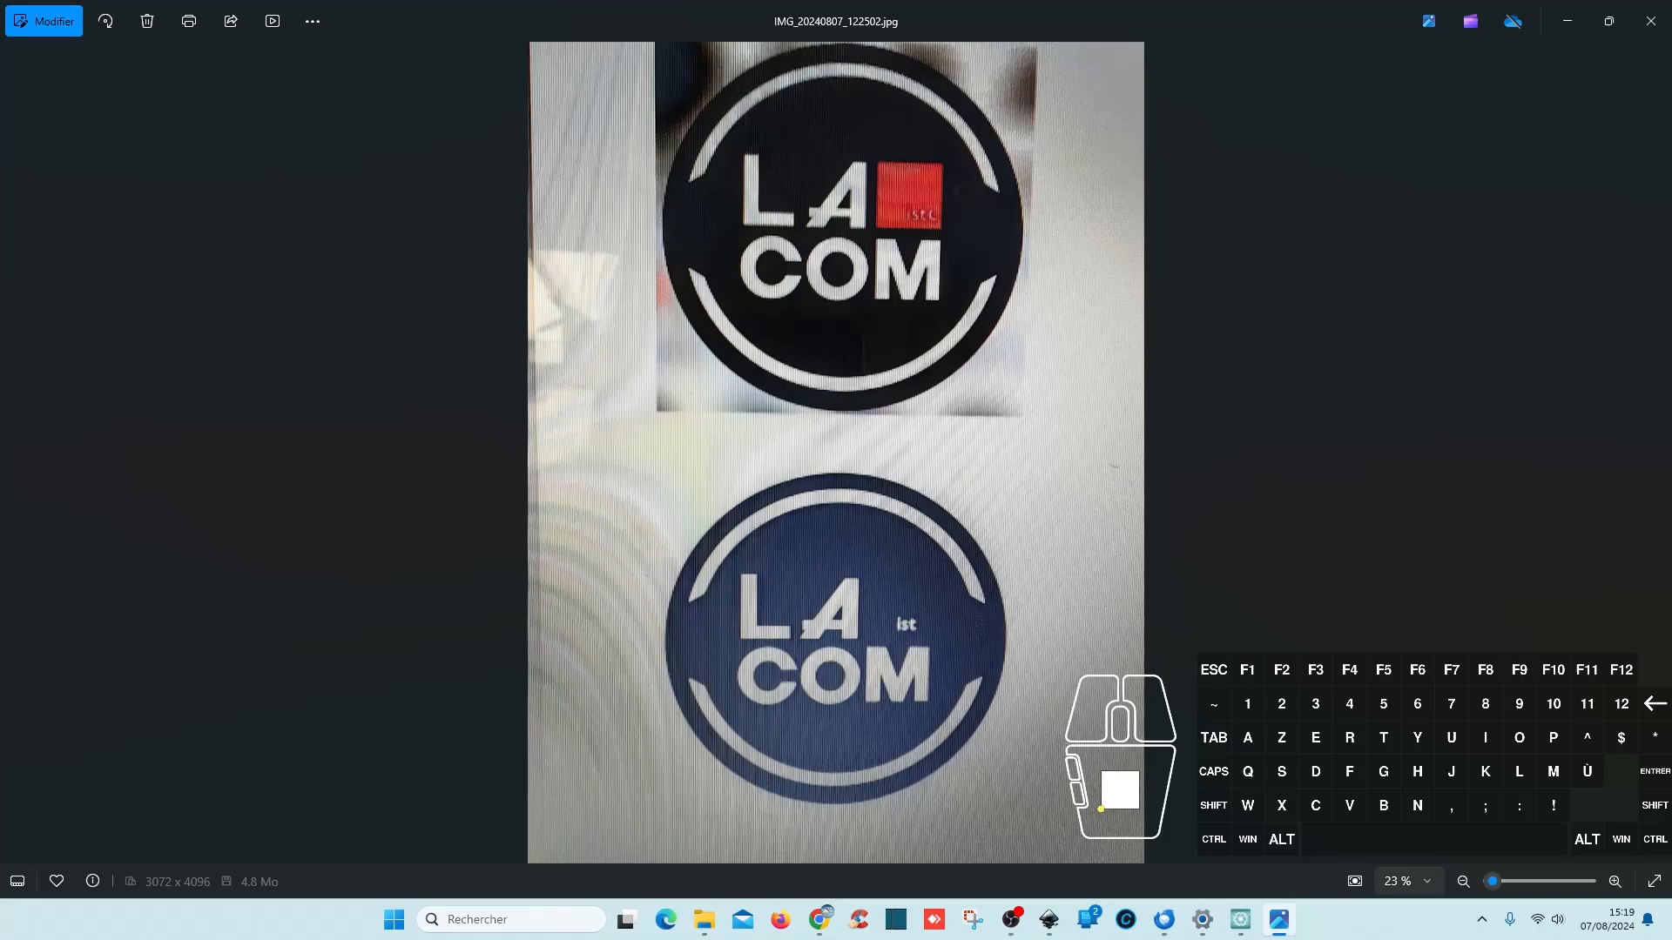
pyautogui.click(1650, 29)
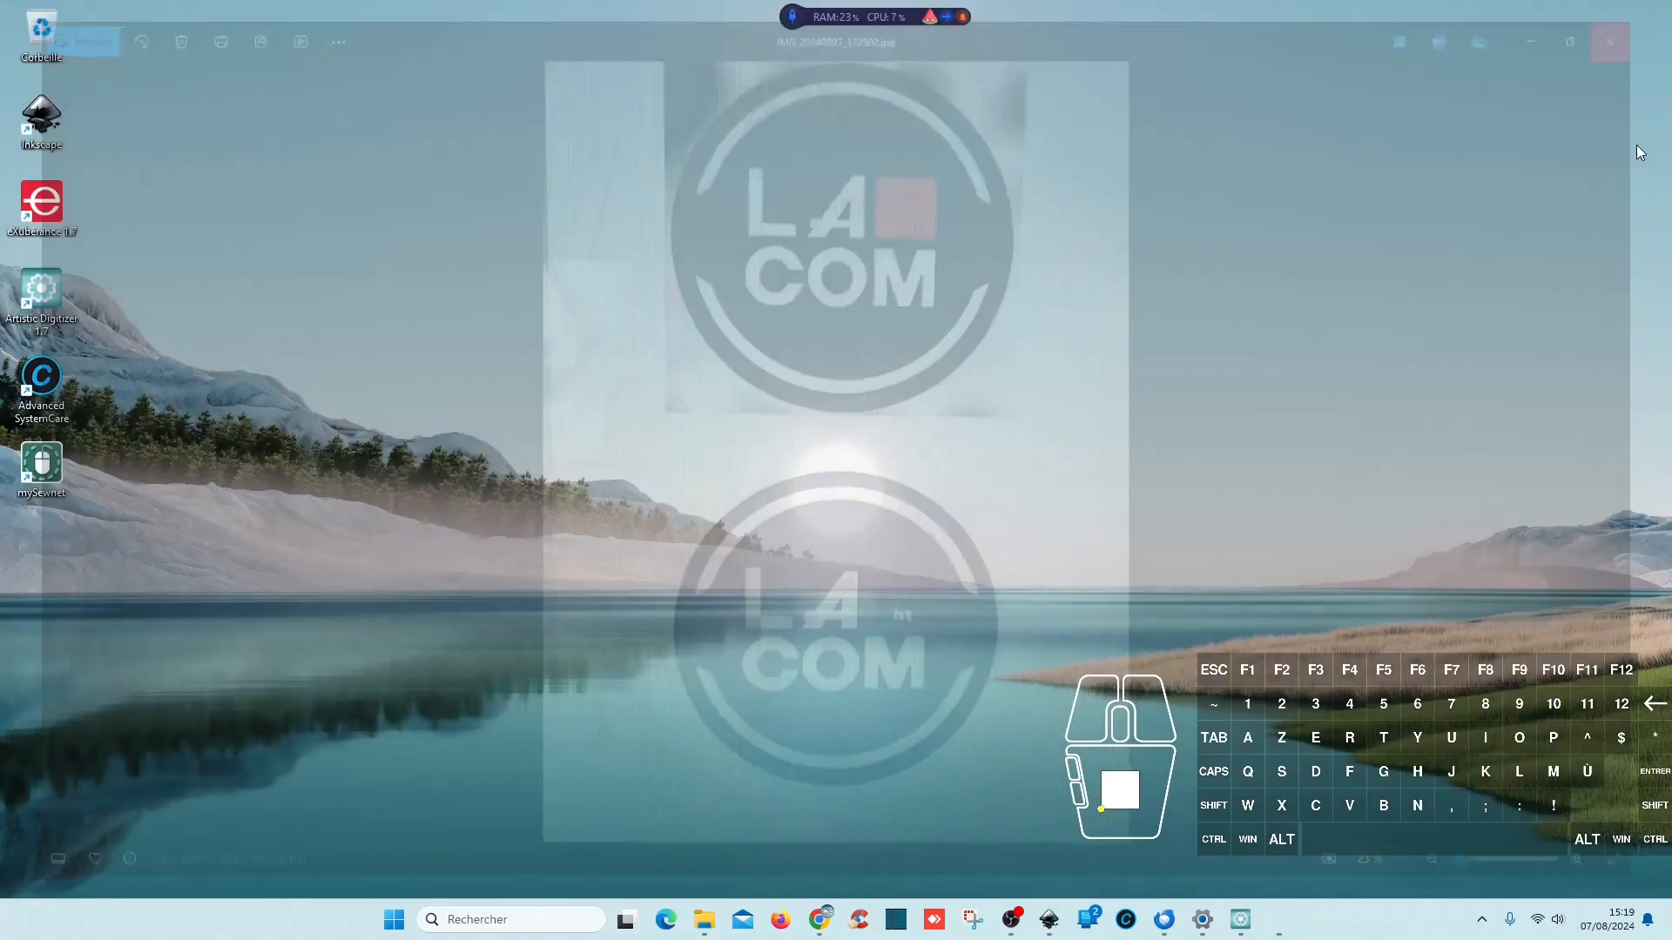
# Step: Open la com.jpg from the Téléchargements folder to examine the square LA COM logo, and close it
pyautogui.click(724, 919)
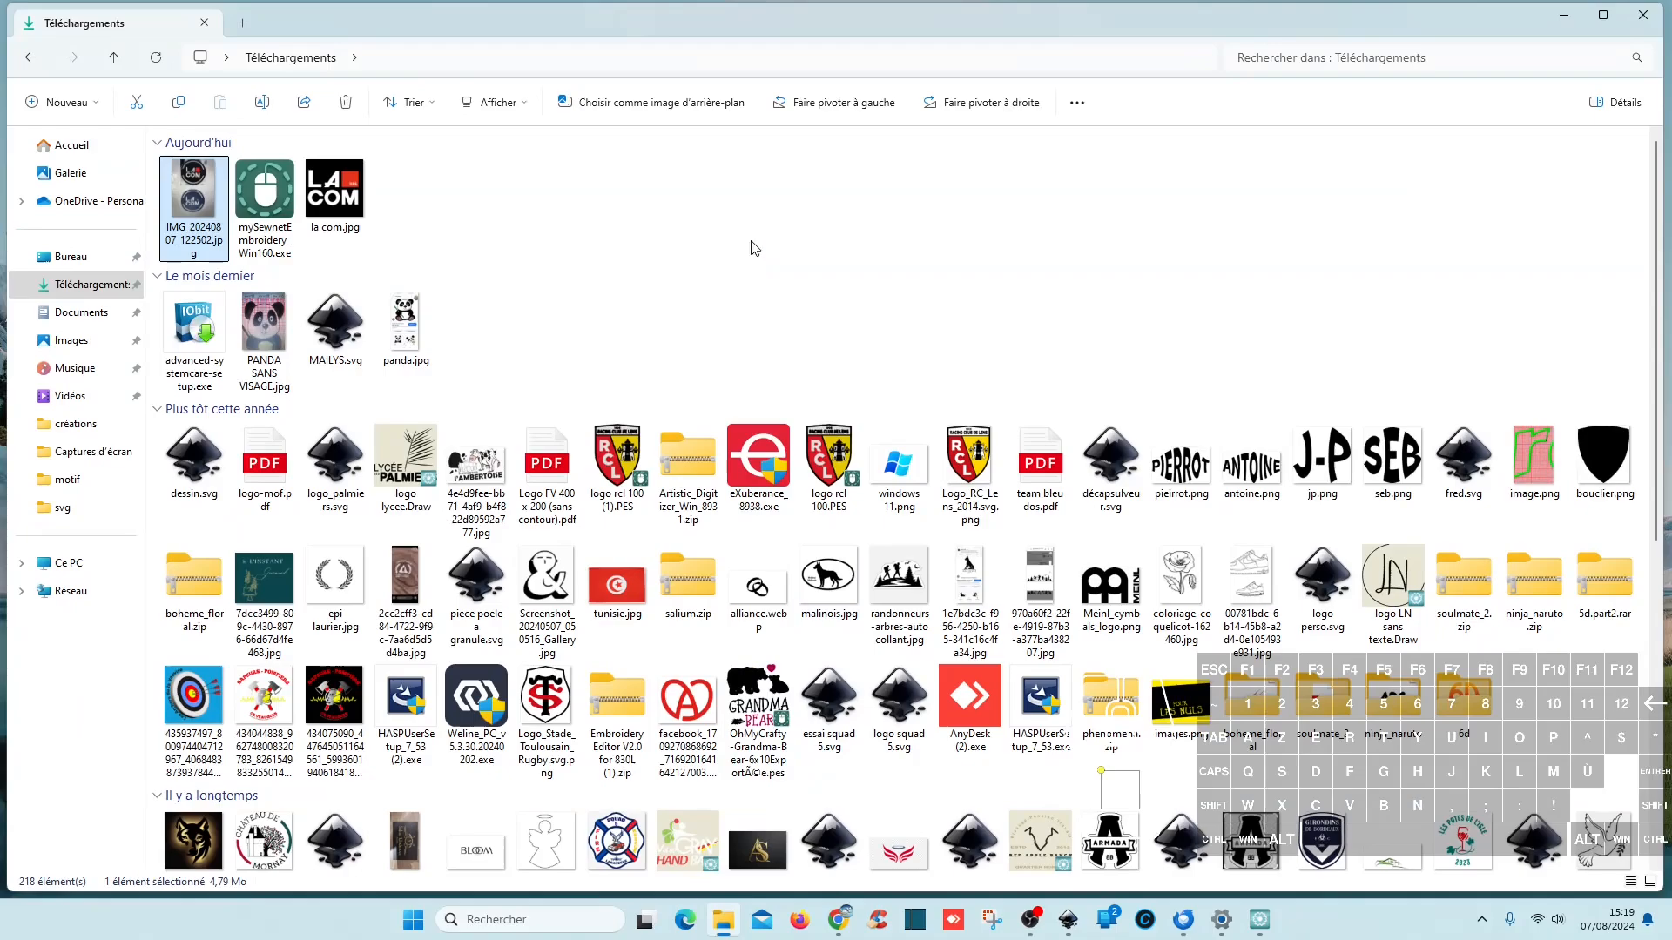
pyautogui.moveTo(660, 24); pyautogui.dragTo(1671, 43)
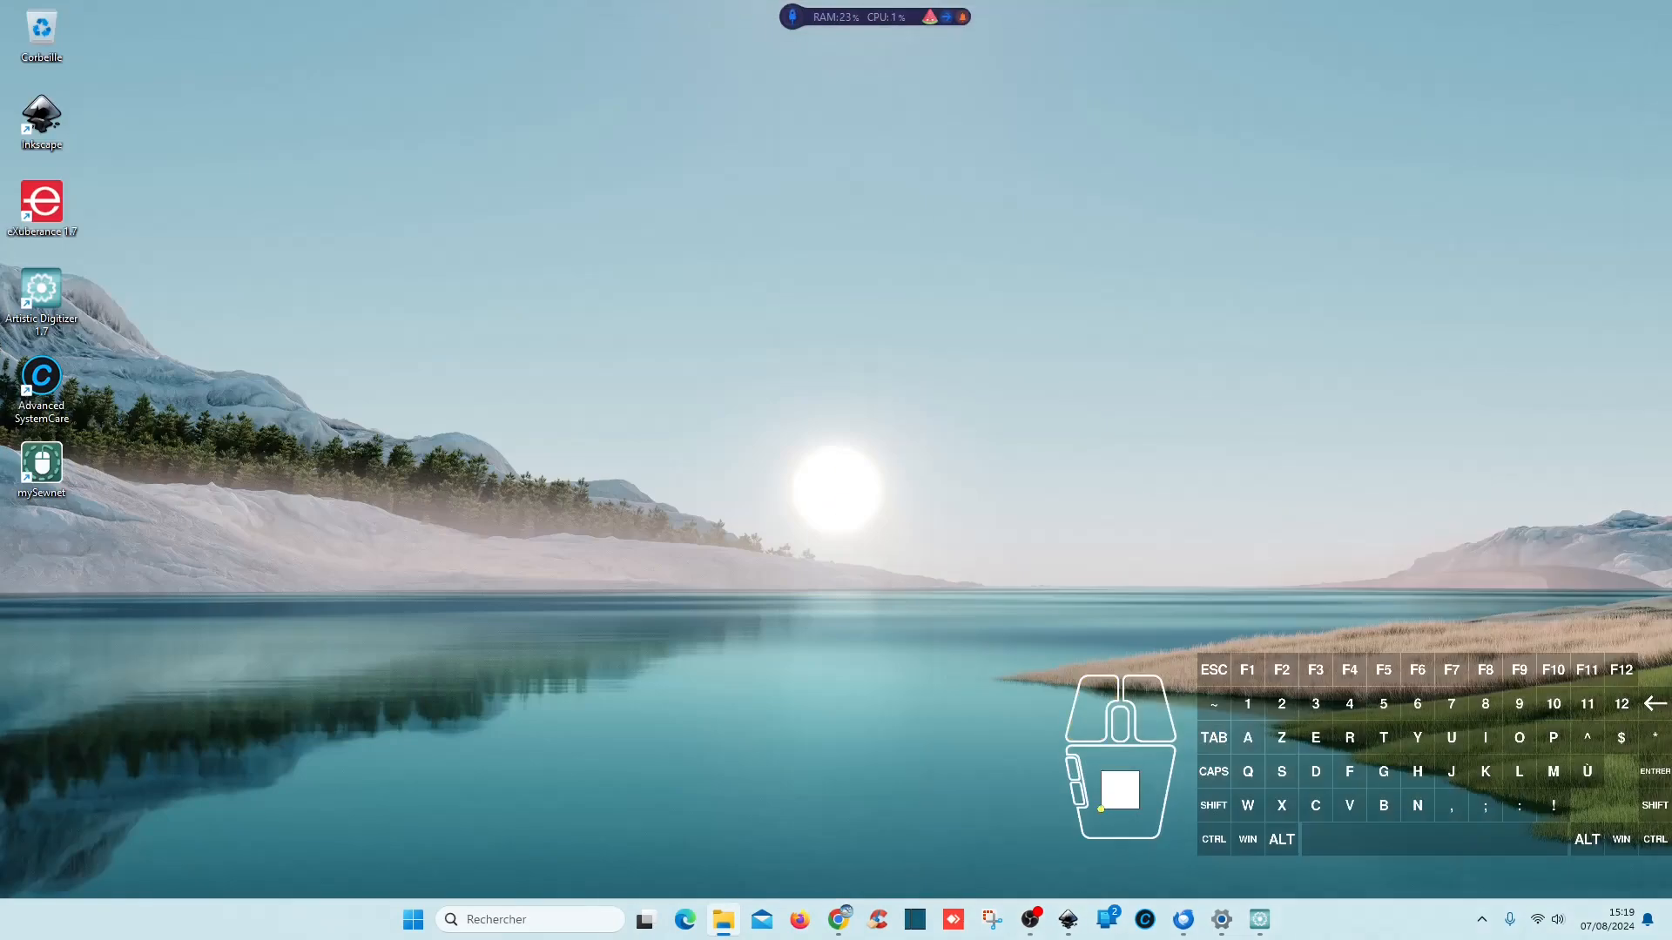
pyautogui.doubleClick(1671, 523)
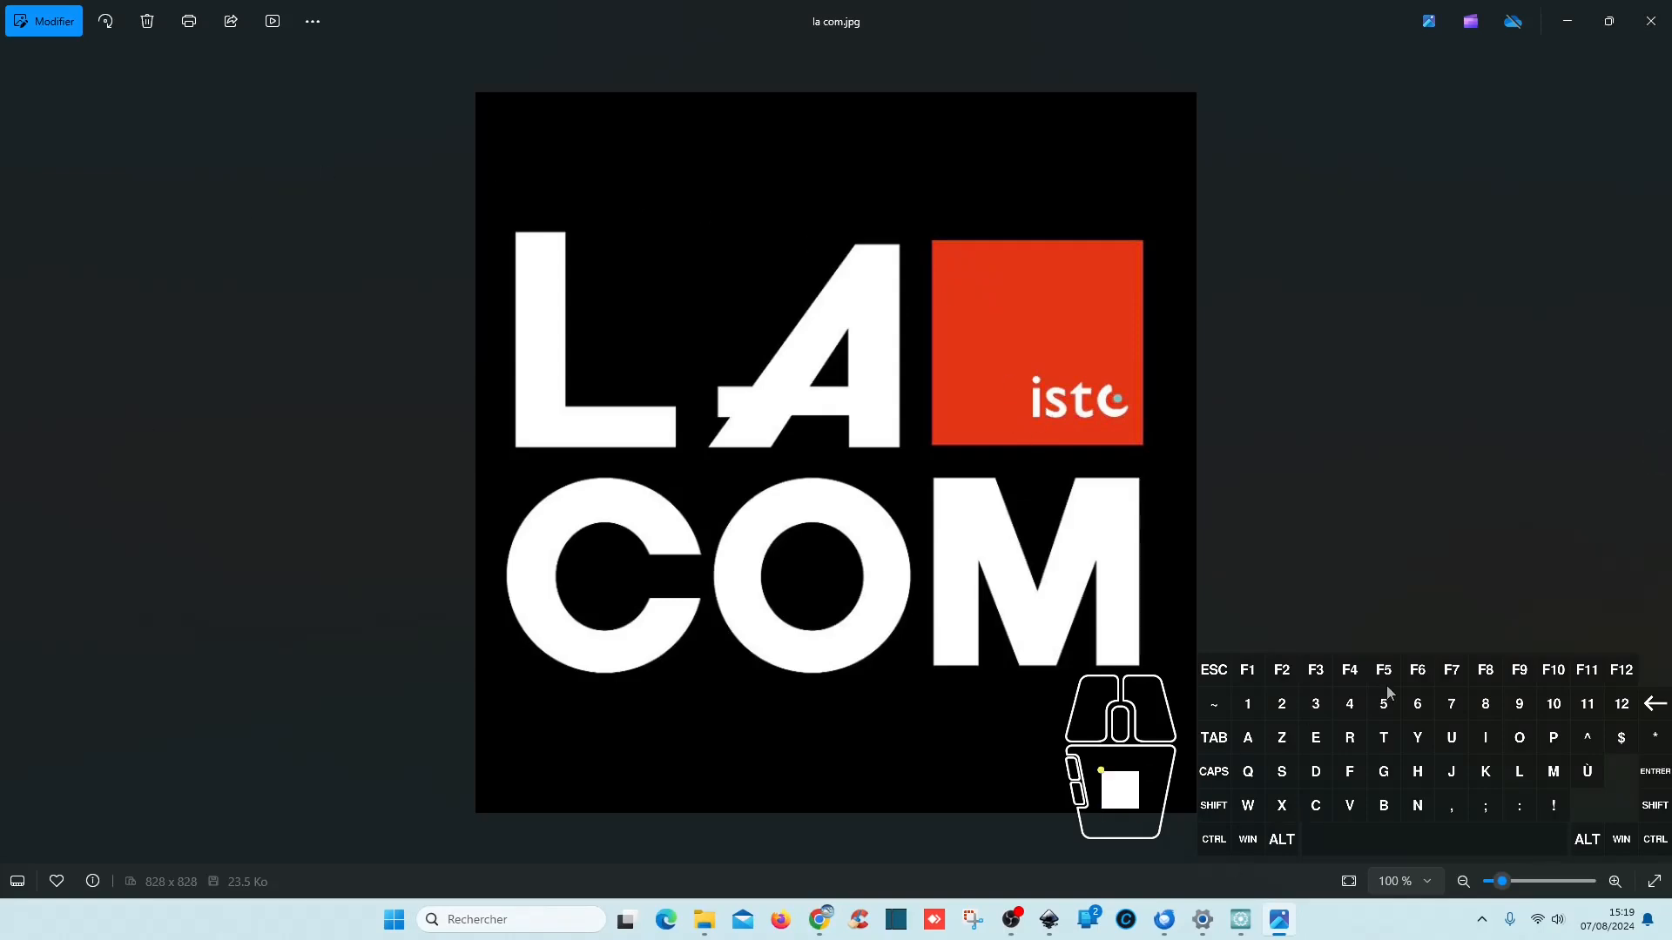
pyautogui.click(1652, 29)
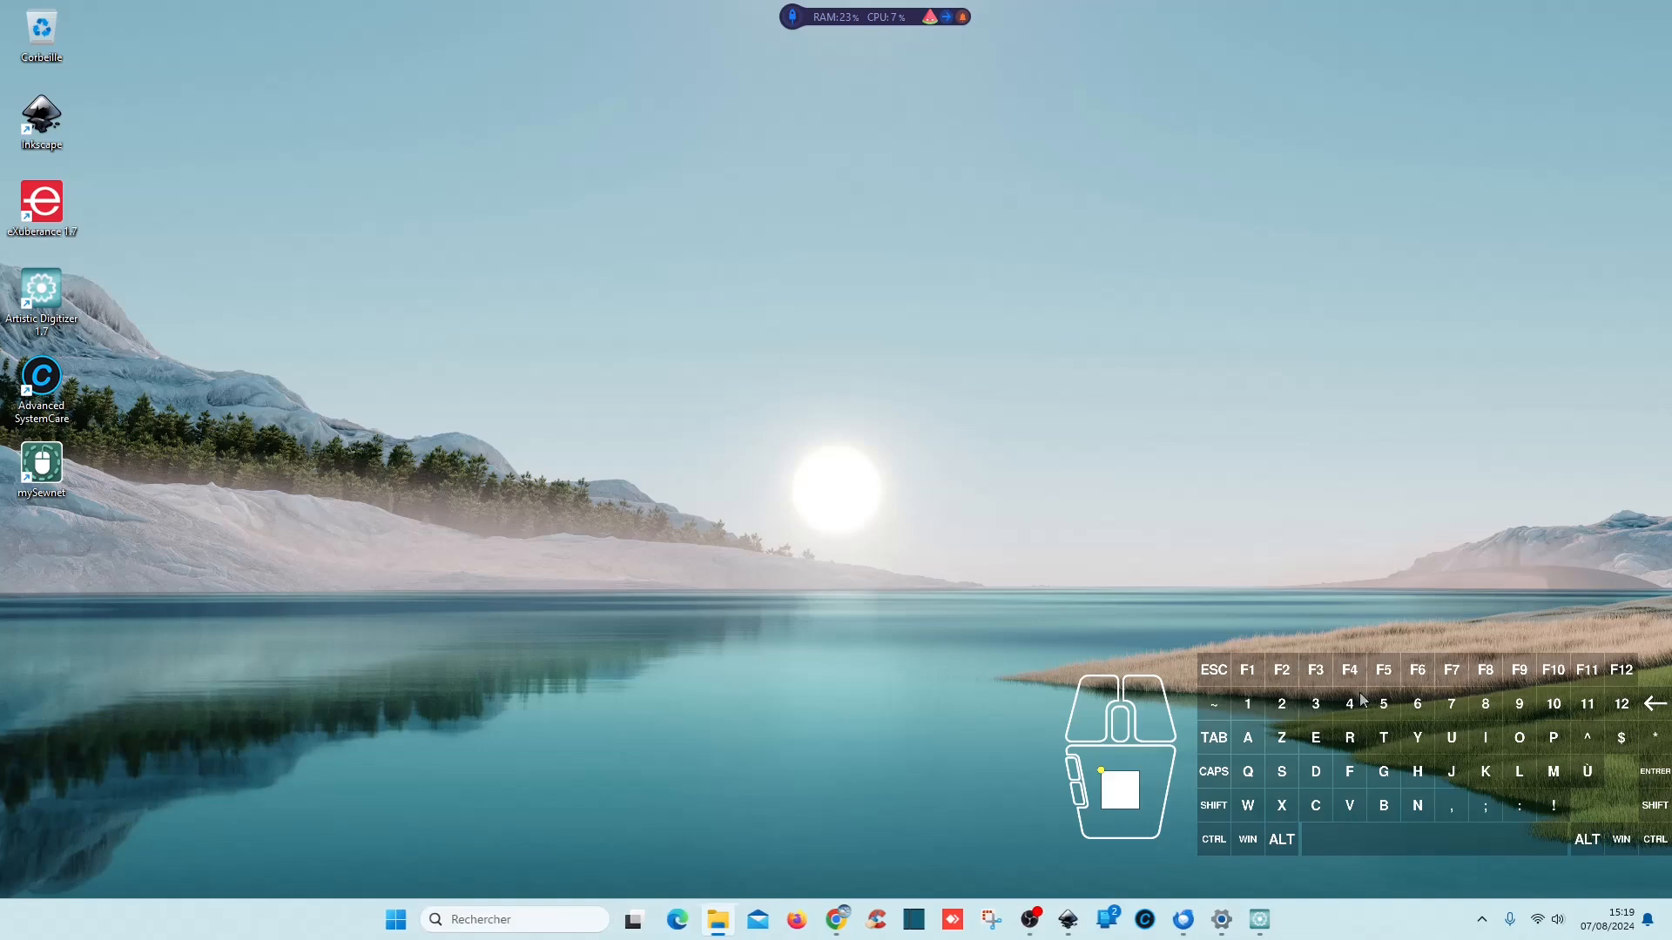
# Step: Switch to Inkscape, import IMG_20240807_122502.jpg, and scale it down to about 261 × 348 mm beside the page
pyautogui.click(1071, 927)
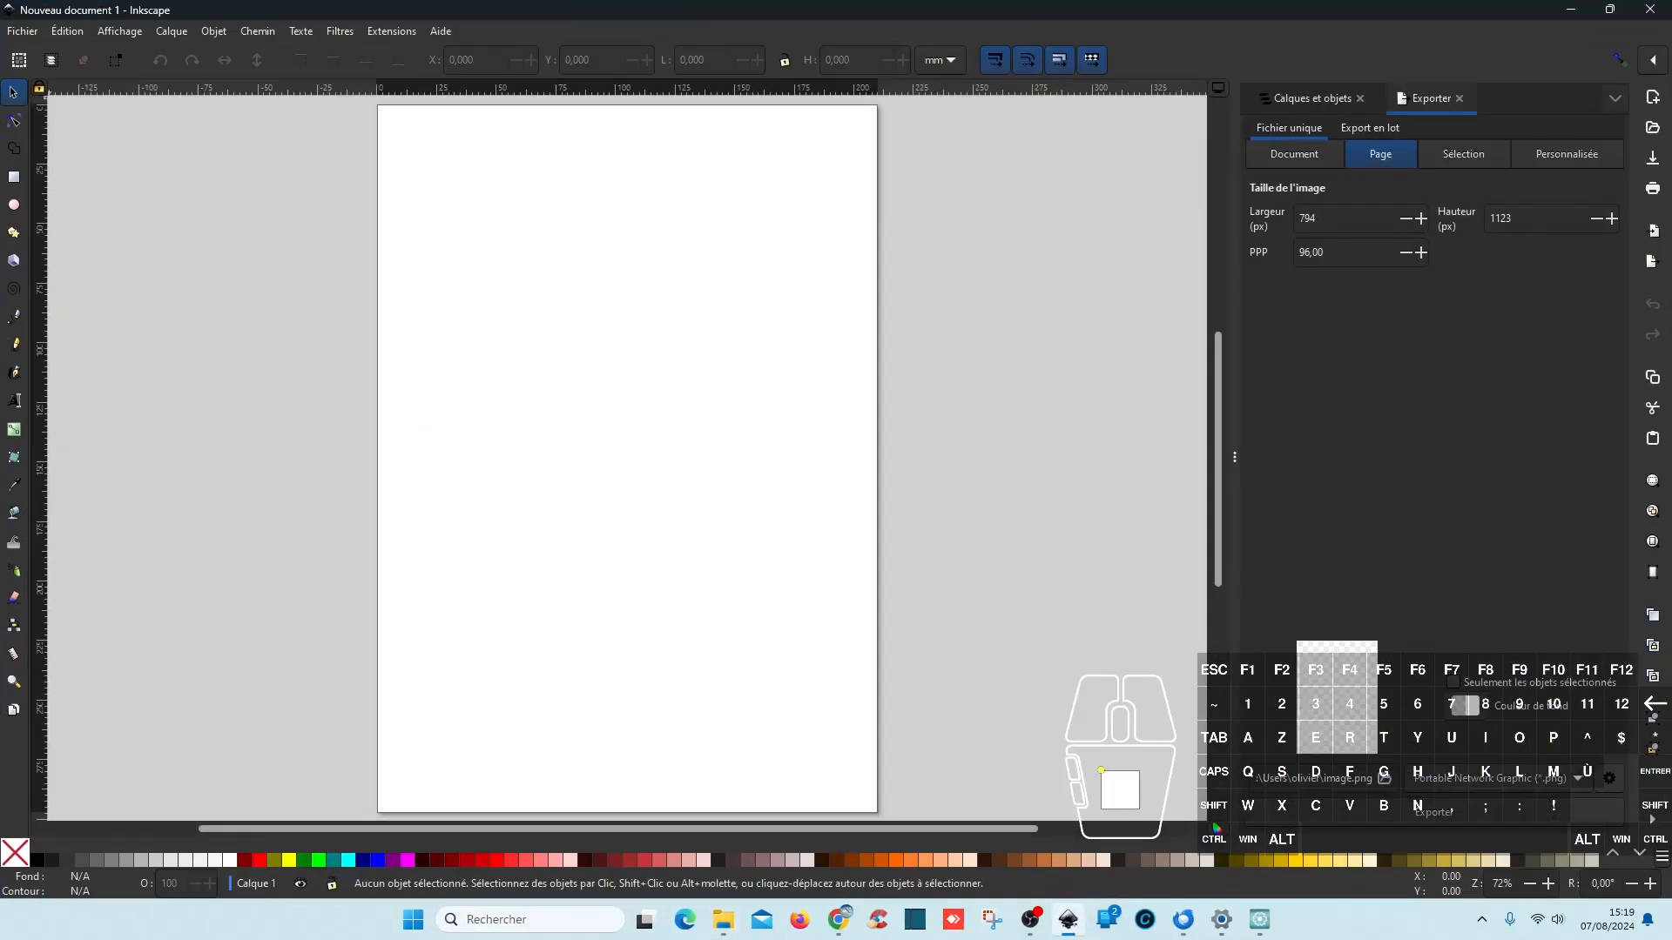
pyautogui.moveTo(1671, 331); pyautogui.dragTo(638, 320)
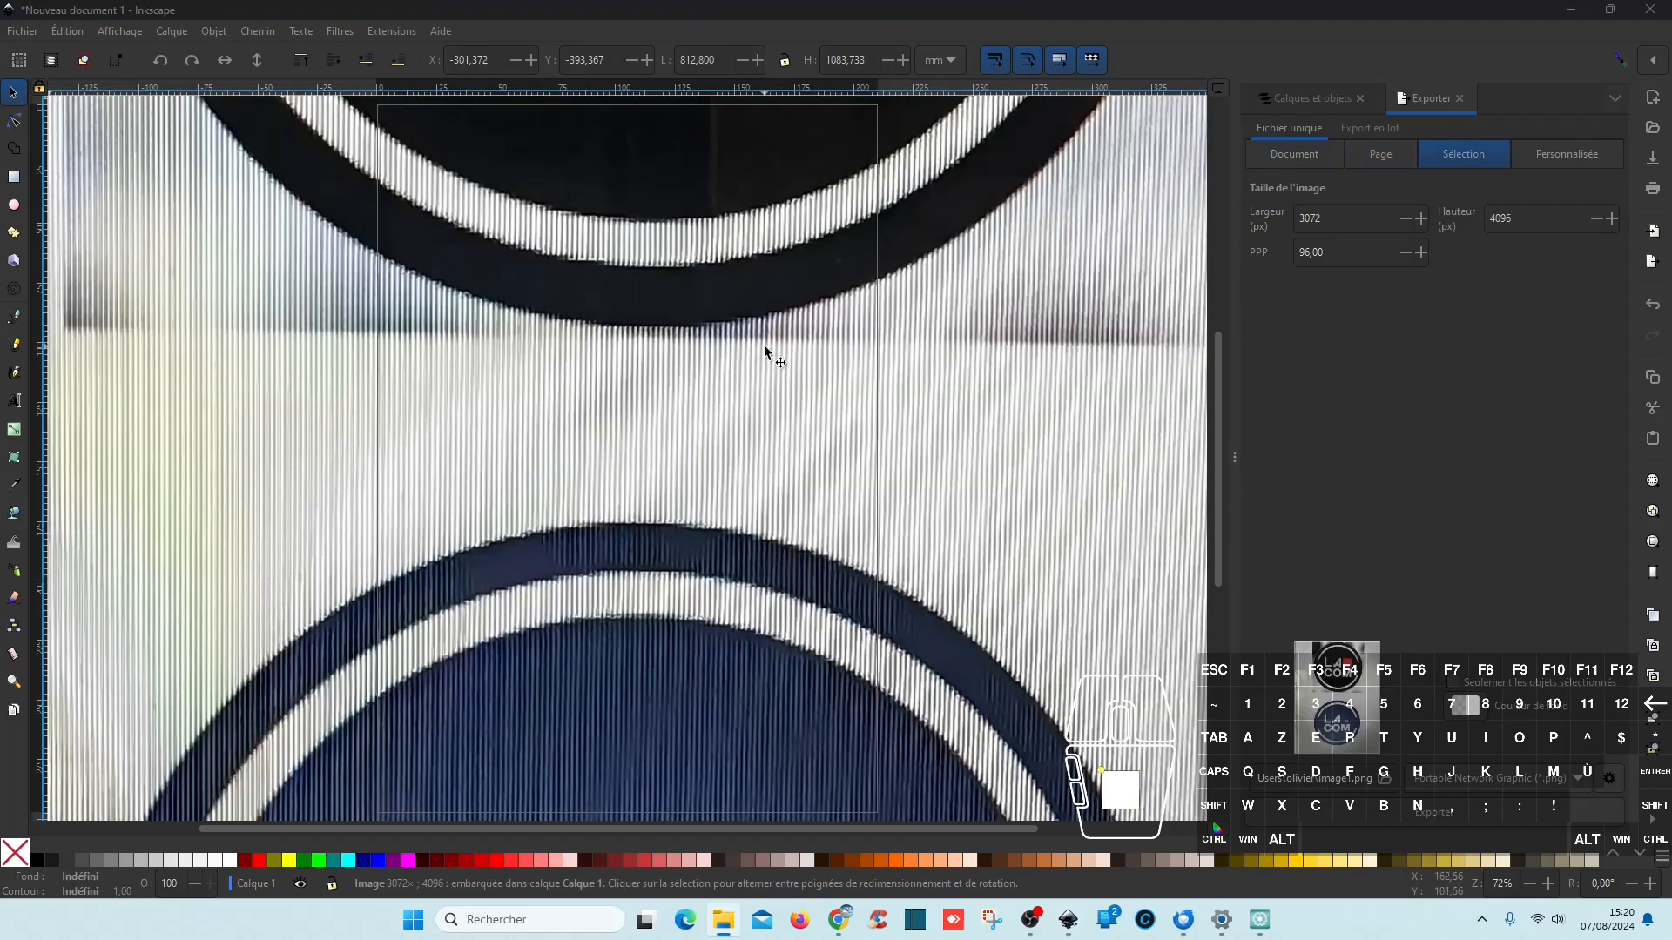
pyautogui.scroll(-7, 766, 353)
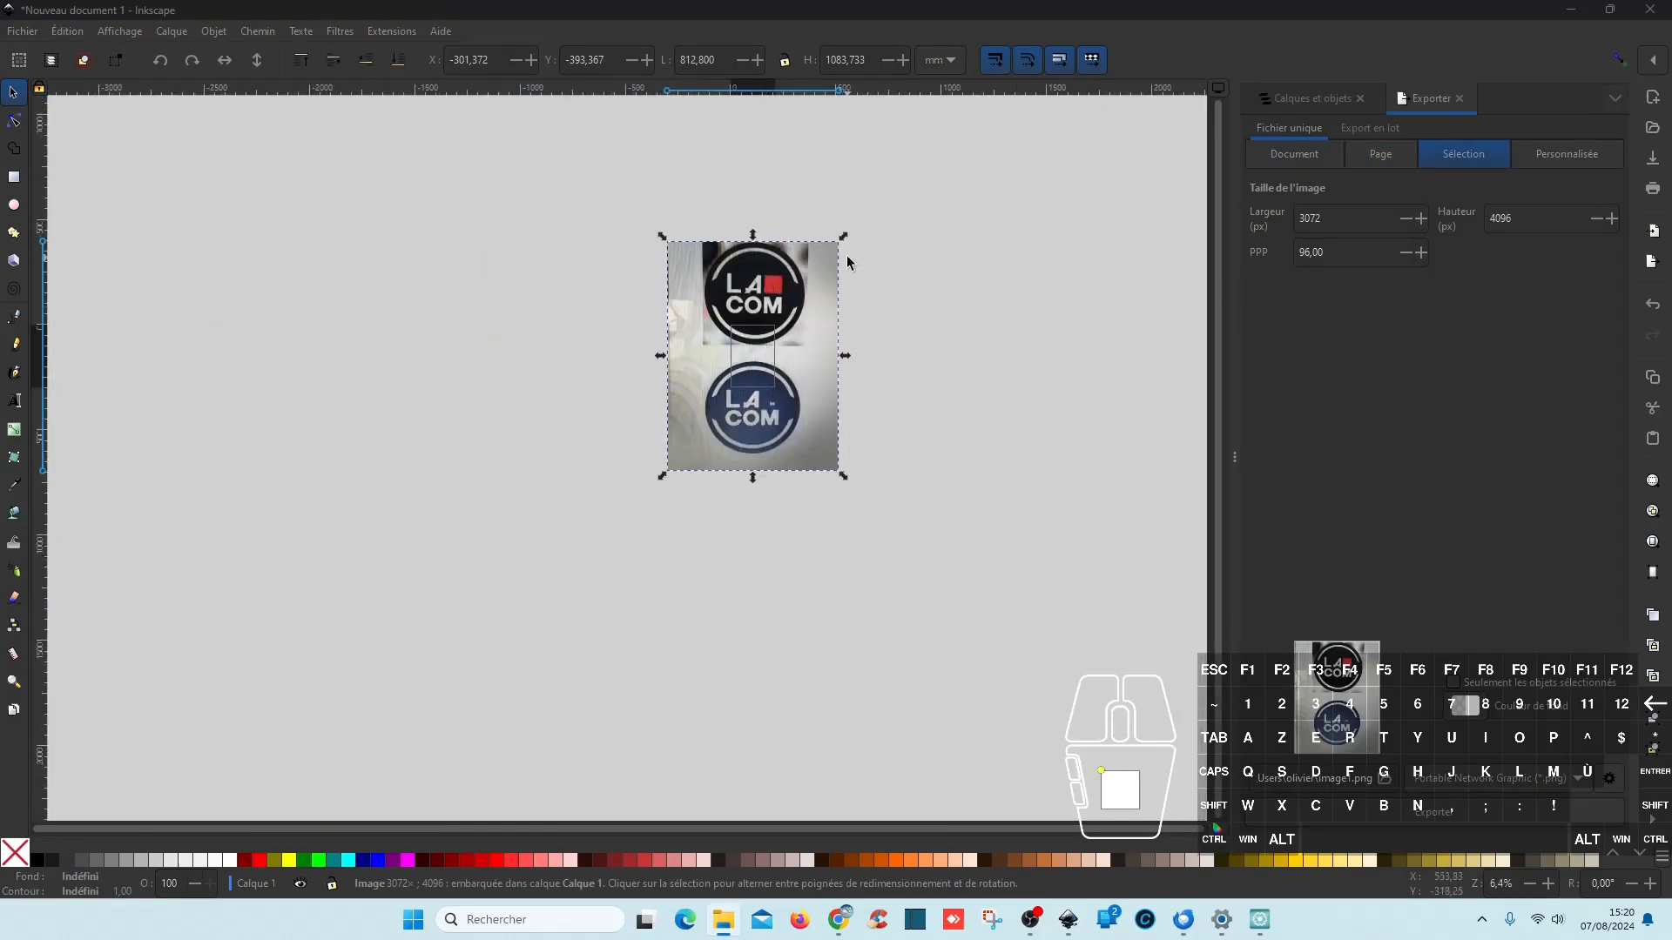
pyautogui.moveTo(845, 241); pyautogui.dragTo(685, 362)
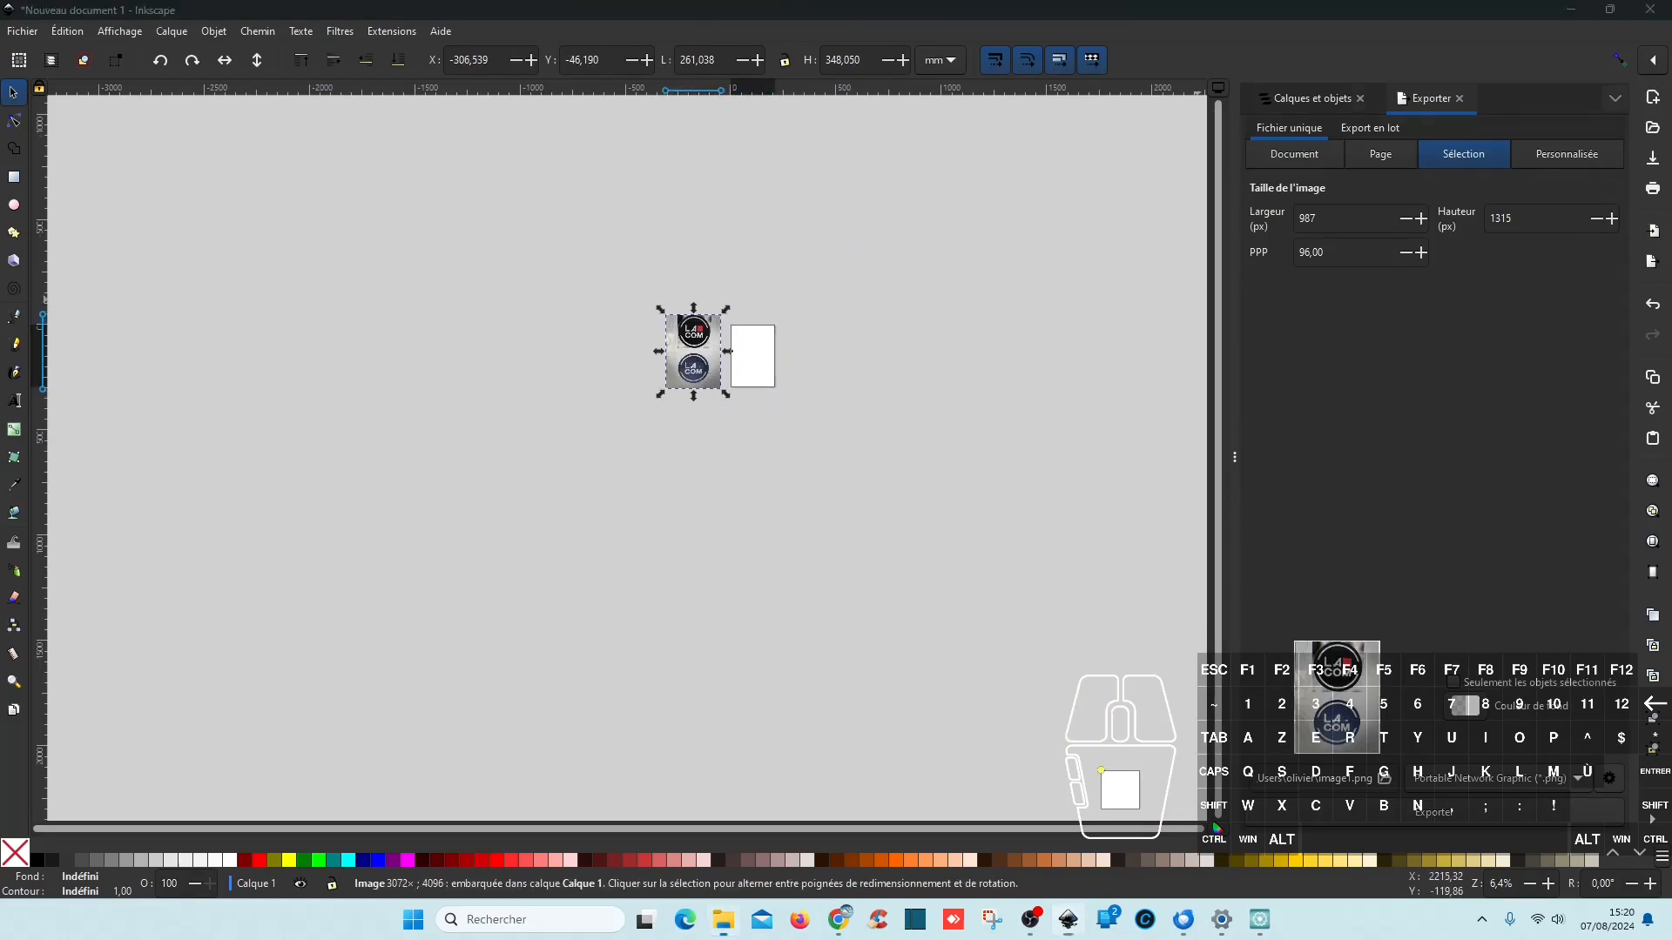
# Step: Import la com.jpg, place it over the page, and arrange it next to the badge photo
pyautogui.hotkey('ctrl', 'v')
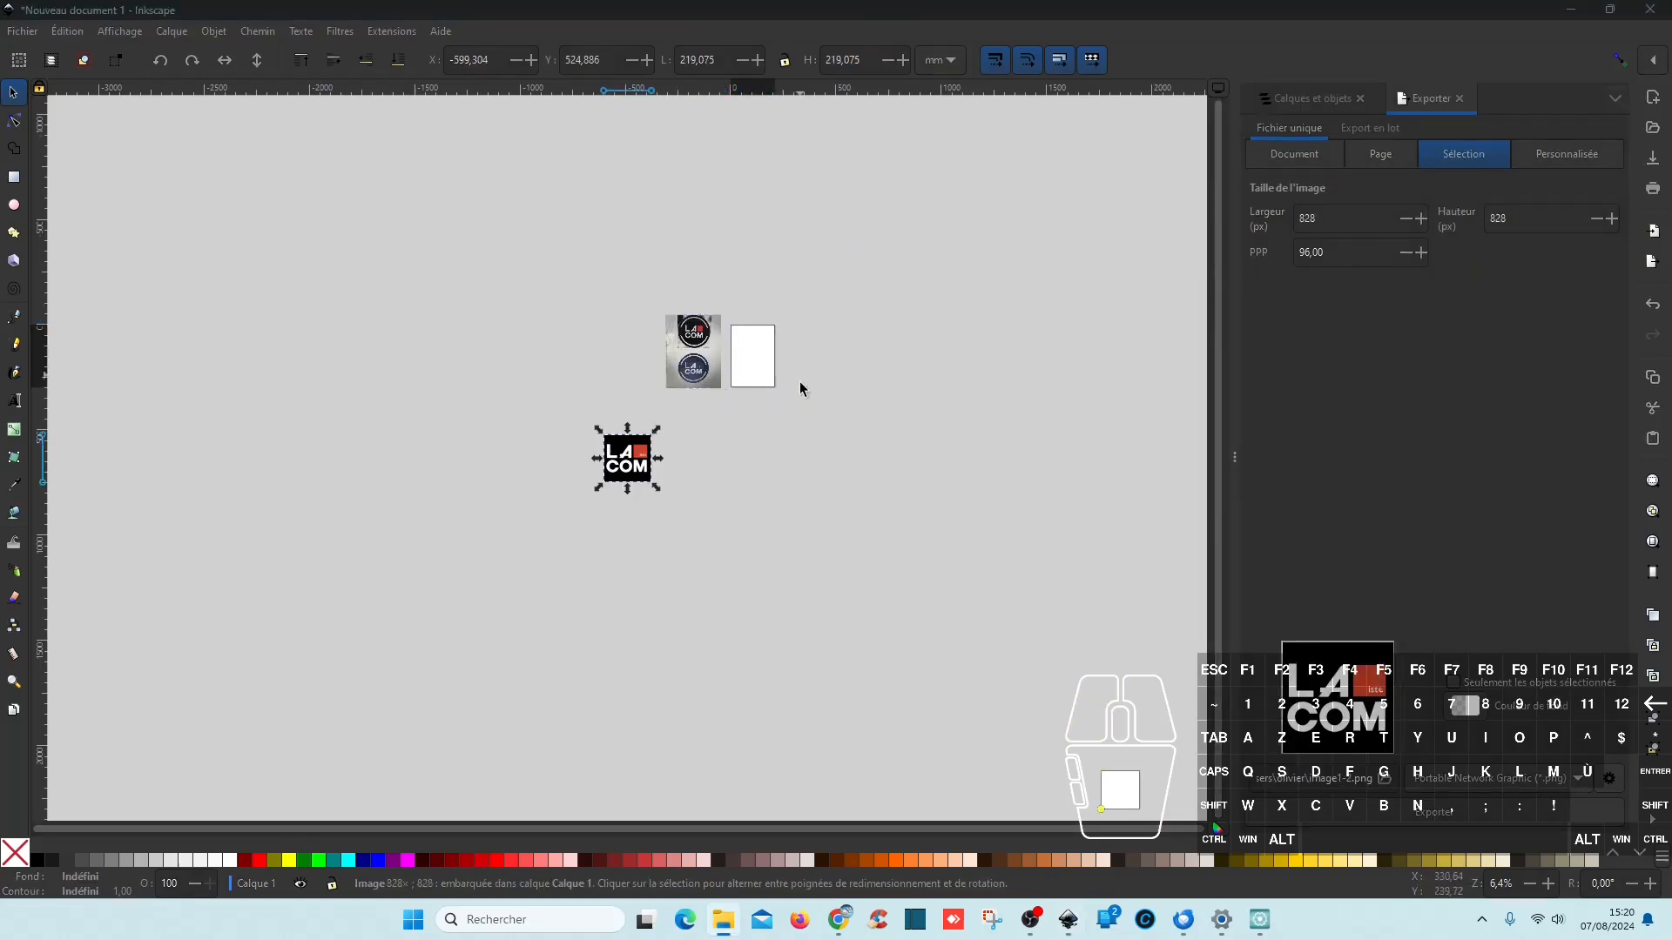
pyautogui.moveTo(621, 470); pyautogui.dragTo(766, 350)
pyautogui.keyDown('ctrl'); pyautogui.scroll(6, 771, 352); pyautogui.keyUp('ctrl')
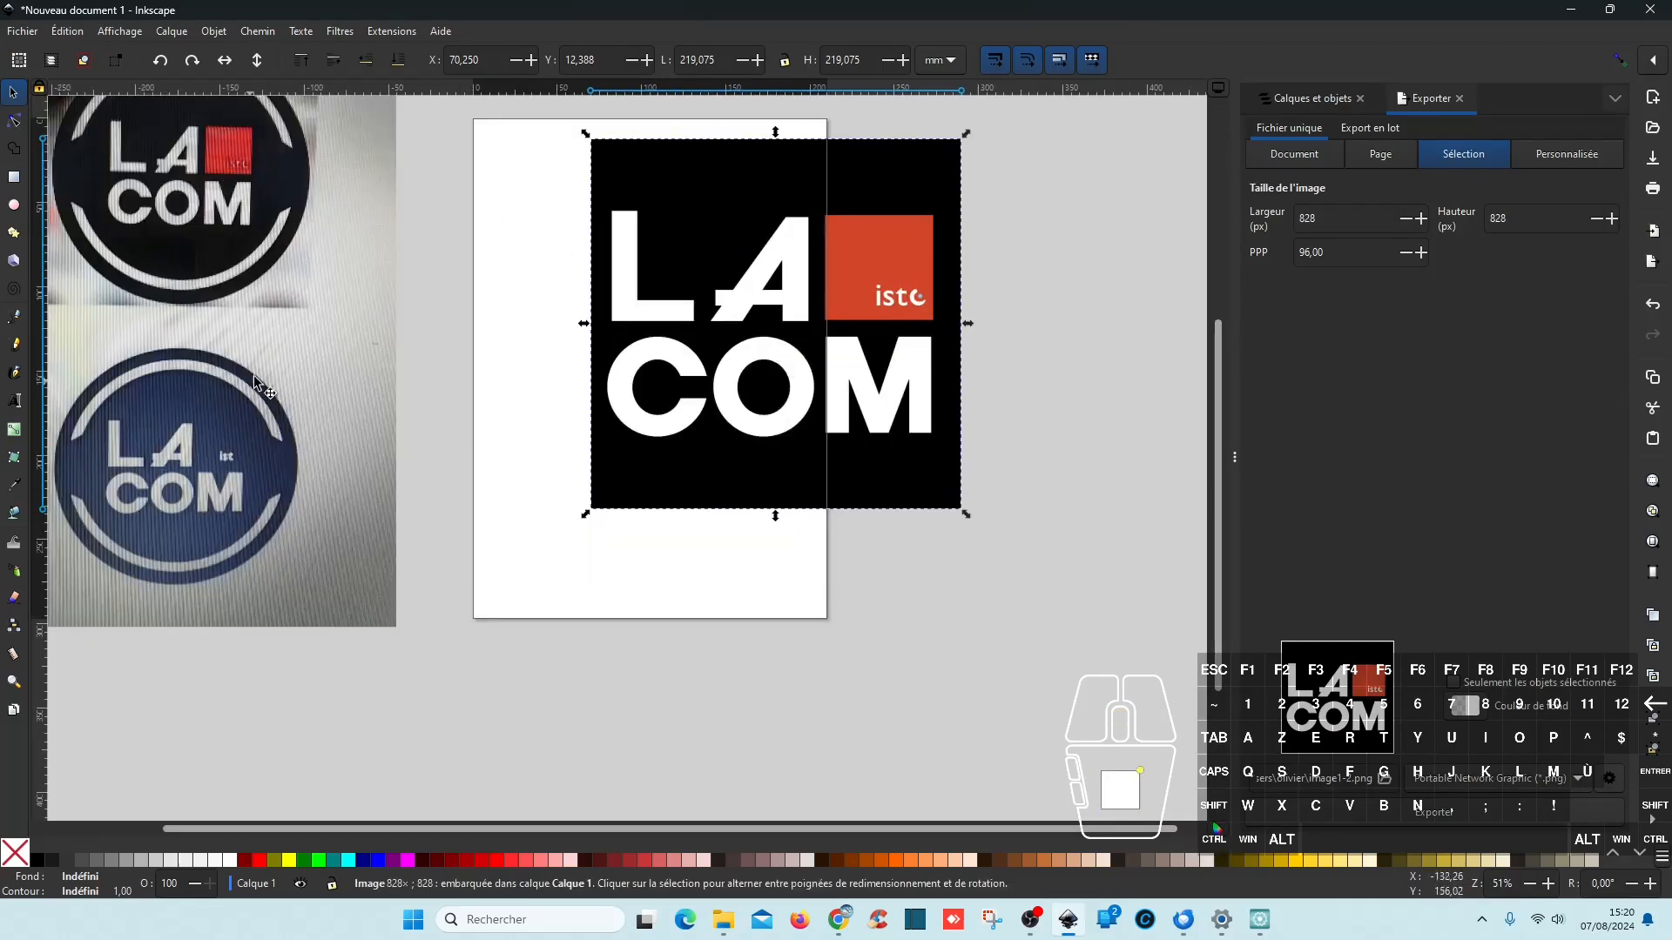
pyautogui.moveTo(482, 378); pyautogui.dragTo(569, 407)
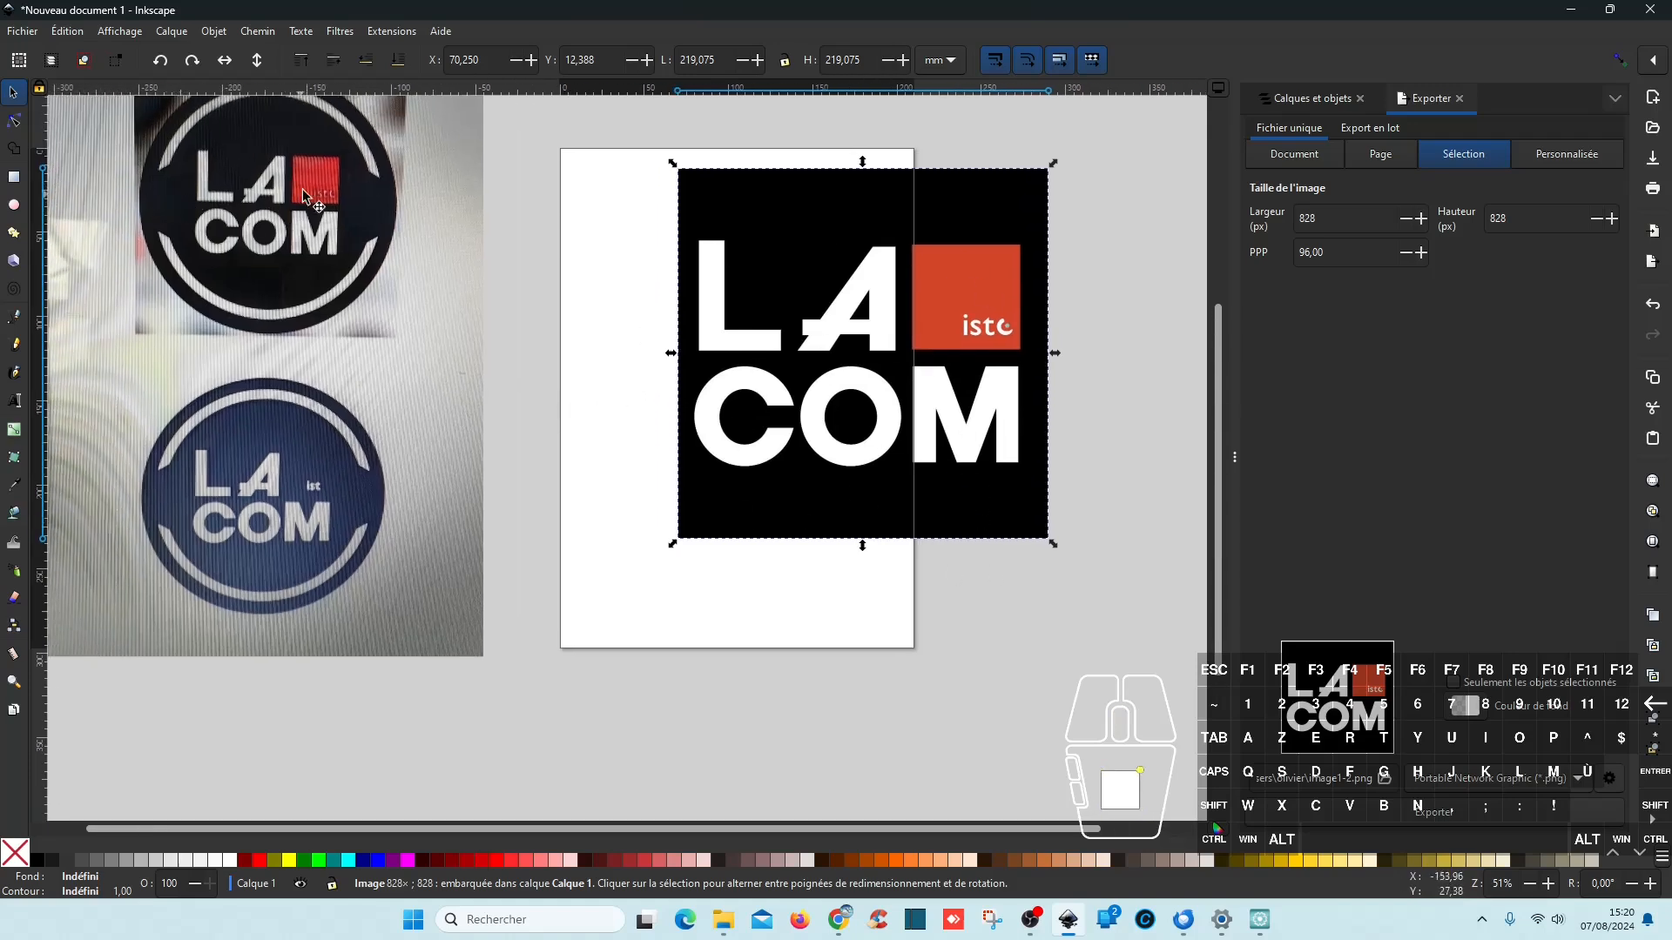
pyautogui.moveTo(293, 193); pyautogui.dragTo(329, 244)
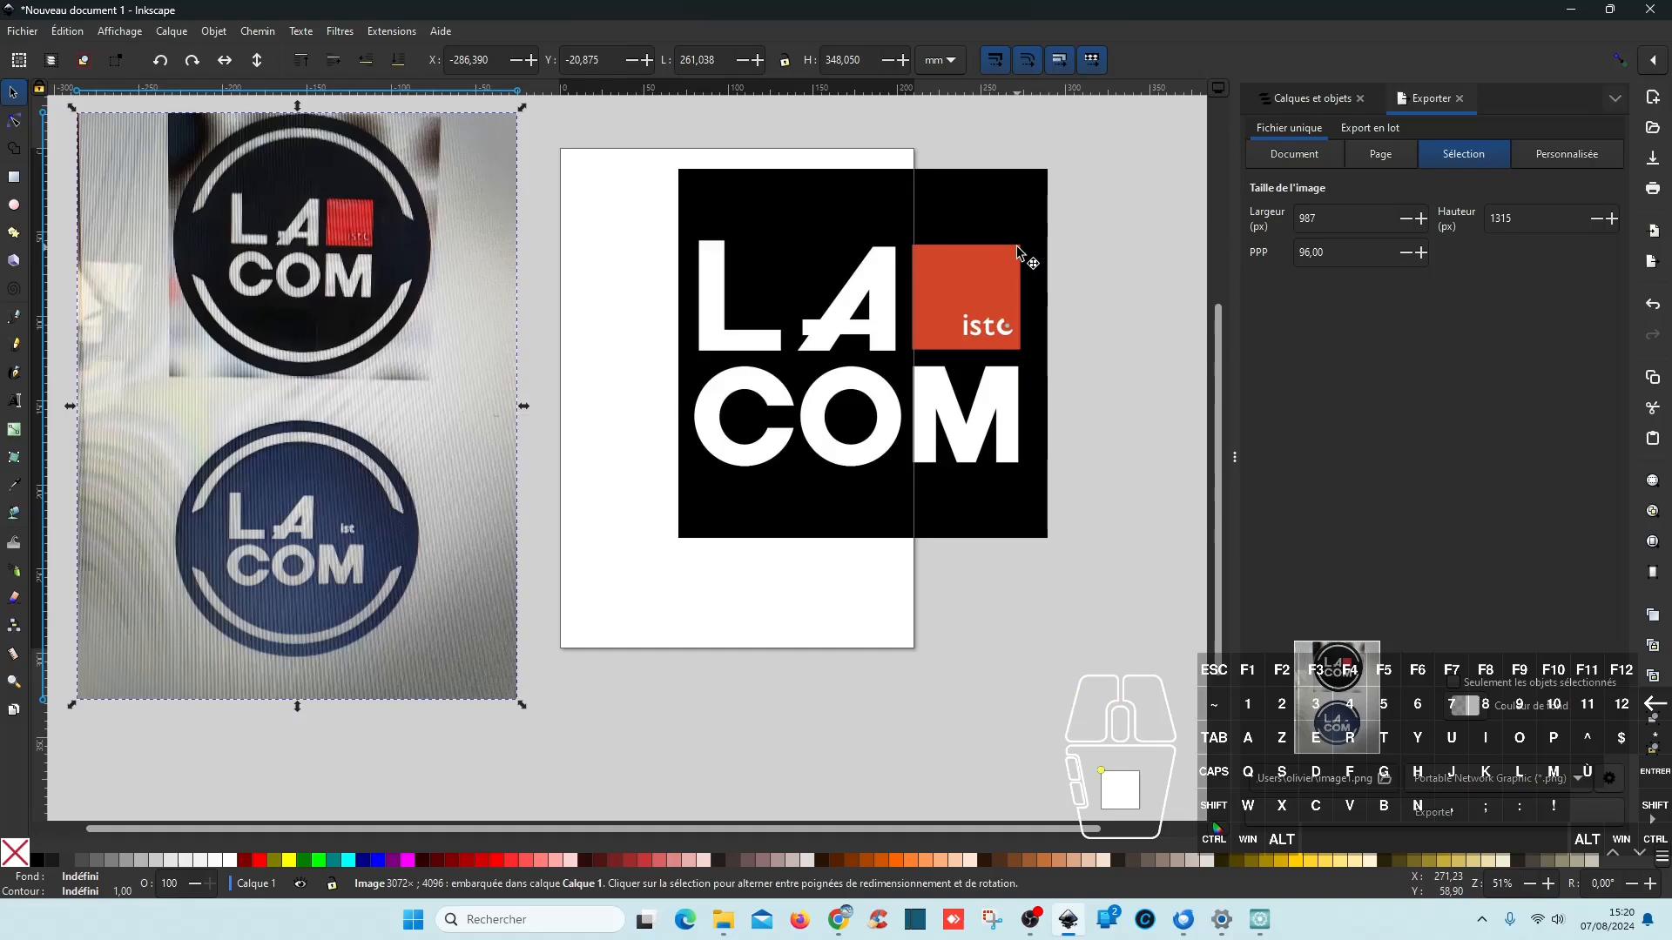
pyautogui.click(962, 296)
pyautogui.moveTo(998, 218); pyautogui.dragTo(909, 255)
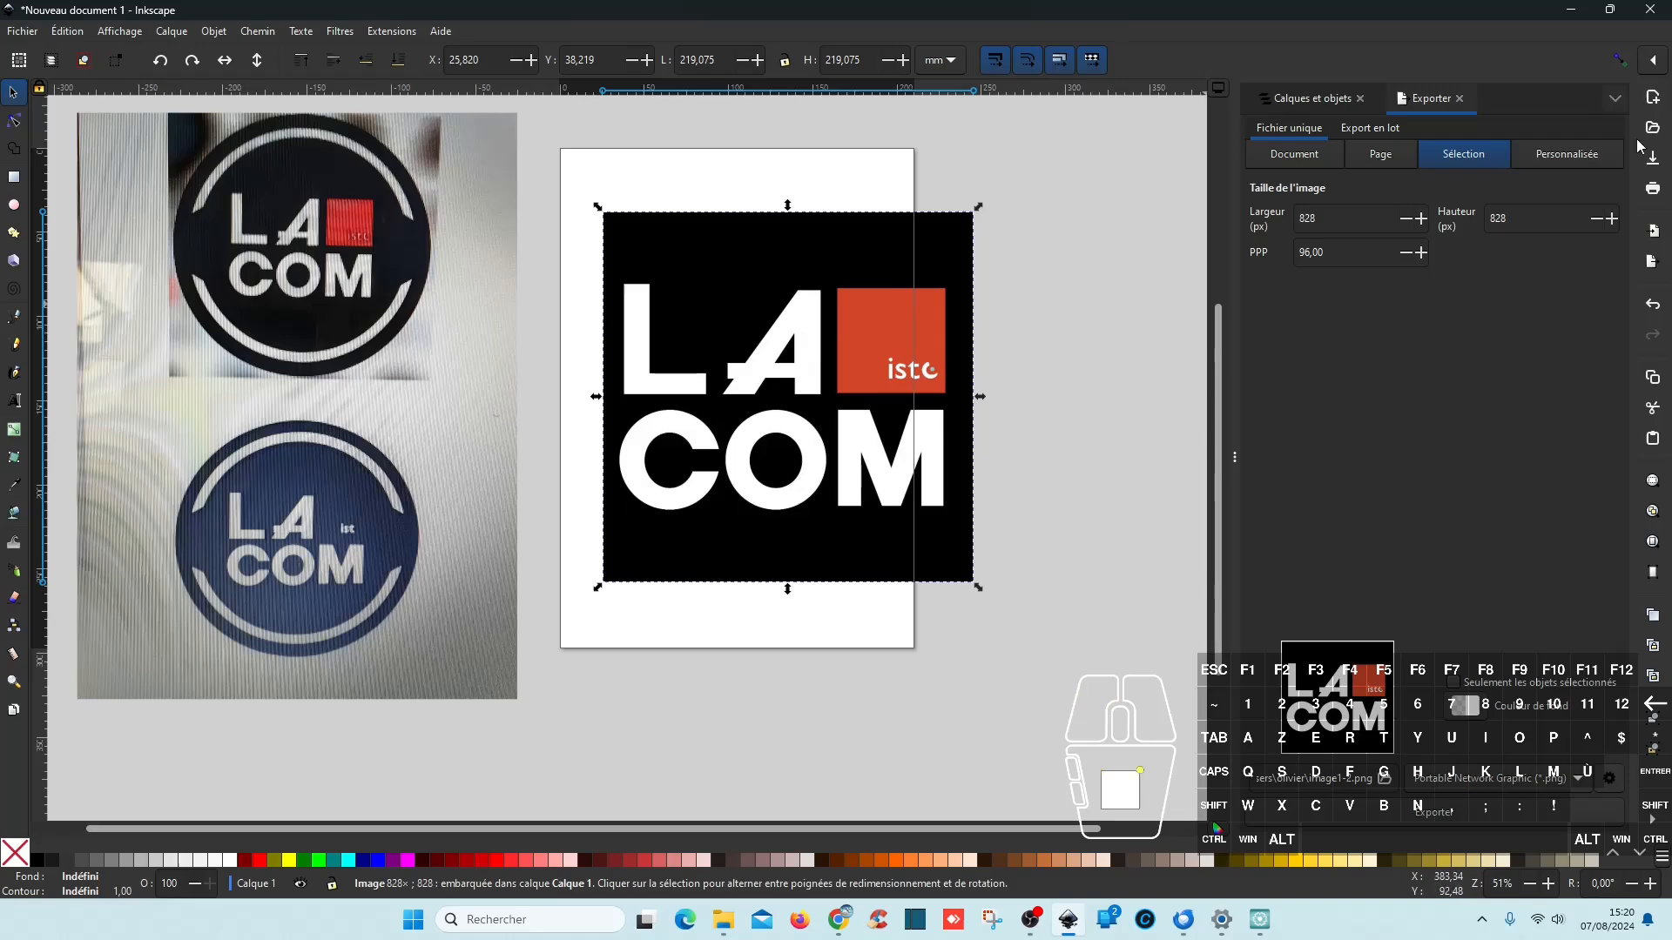
# Step: Close the export settings and prepare a Multicolor bitmap trace of the LA COM logo image
pyautogui.click(1459, 99)
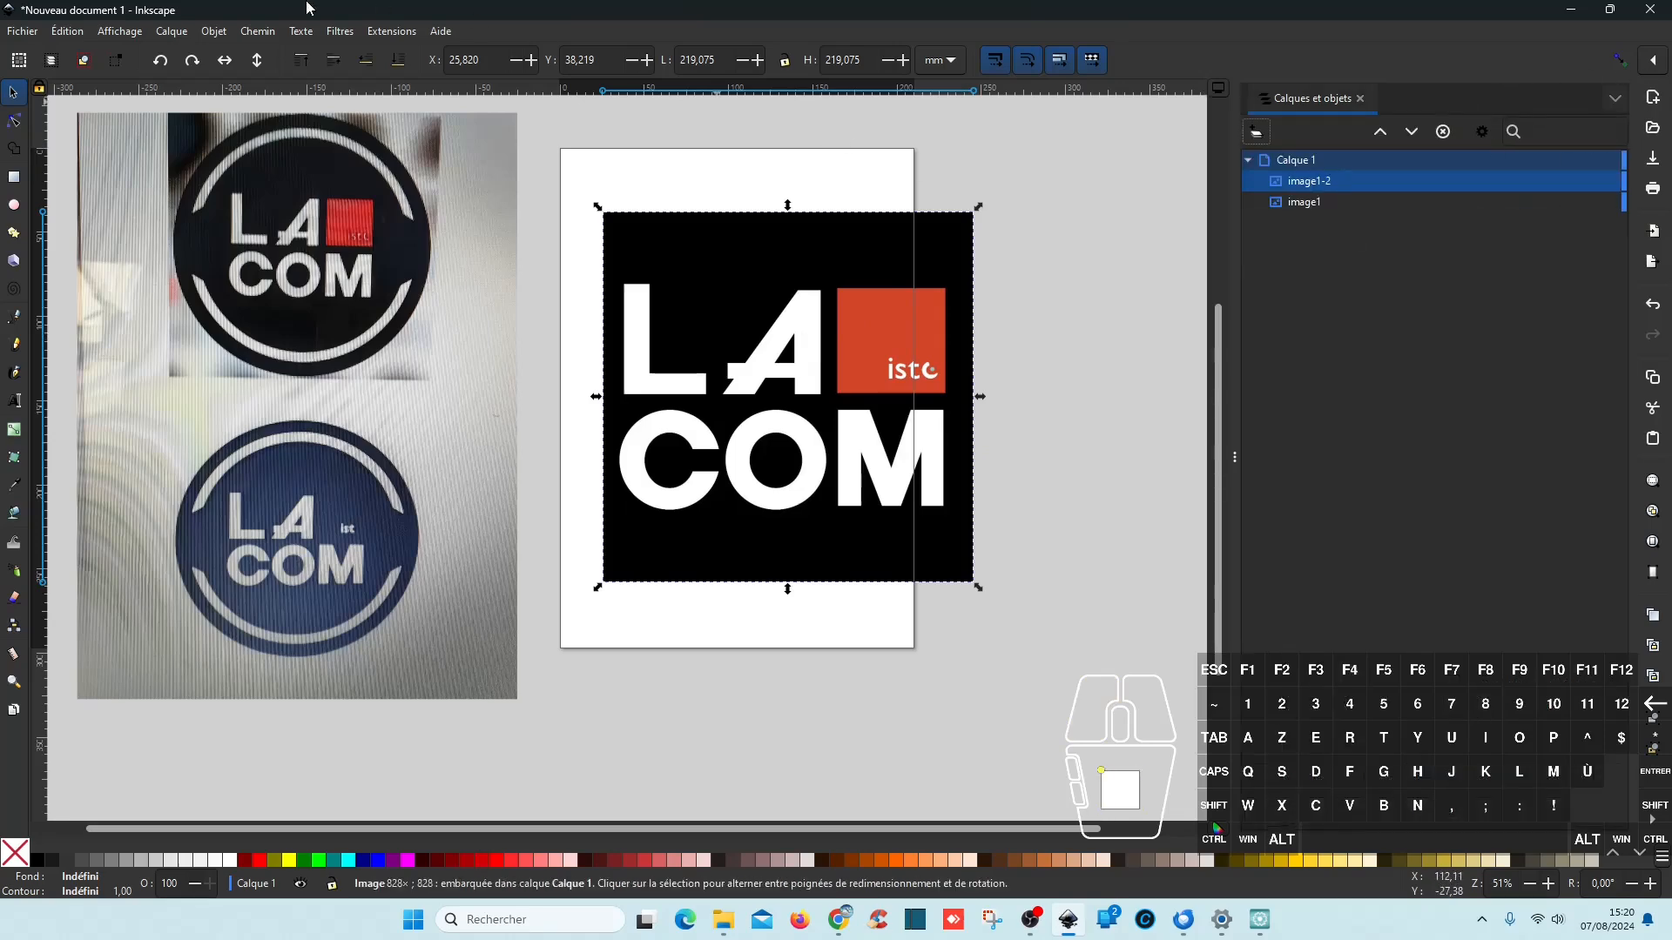
pyautogui.click(258, 30)
pyautogui.click(281, 92)
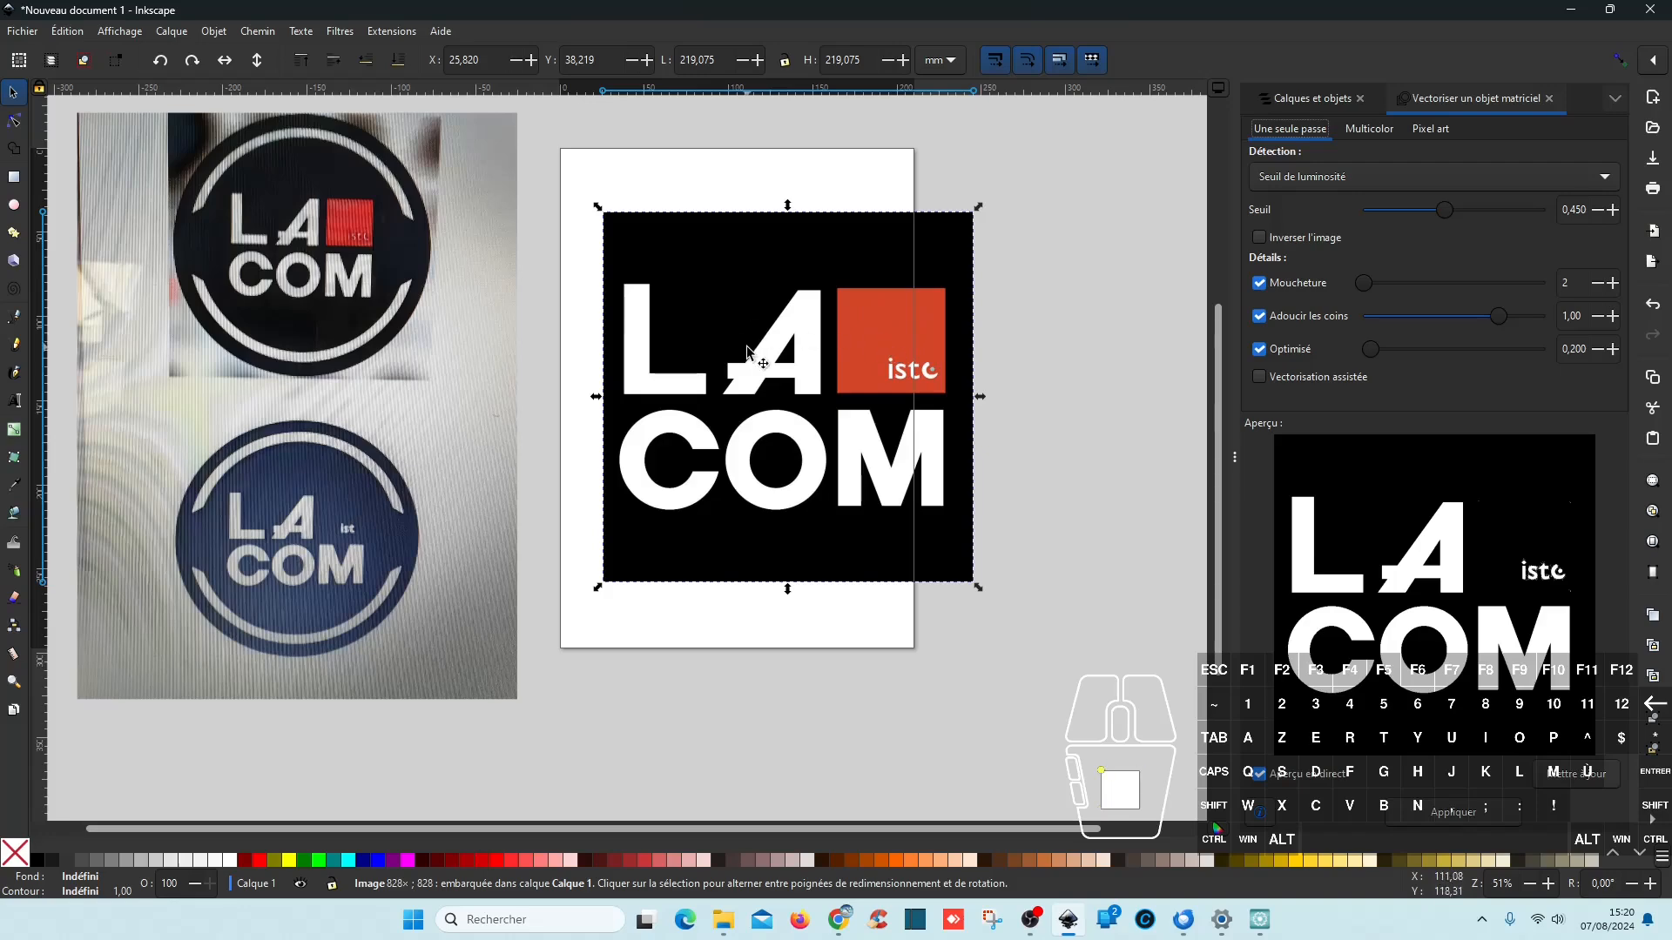
pyautogui.scroll(8, 749, 381)
pyautogui.scroll(-9, 749, 381)
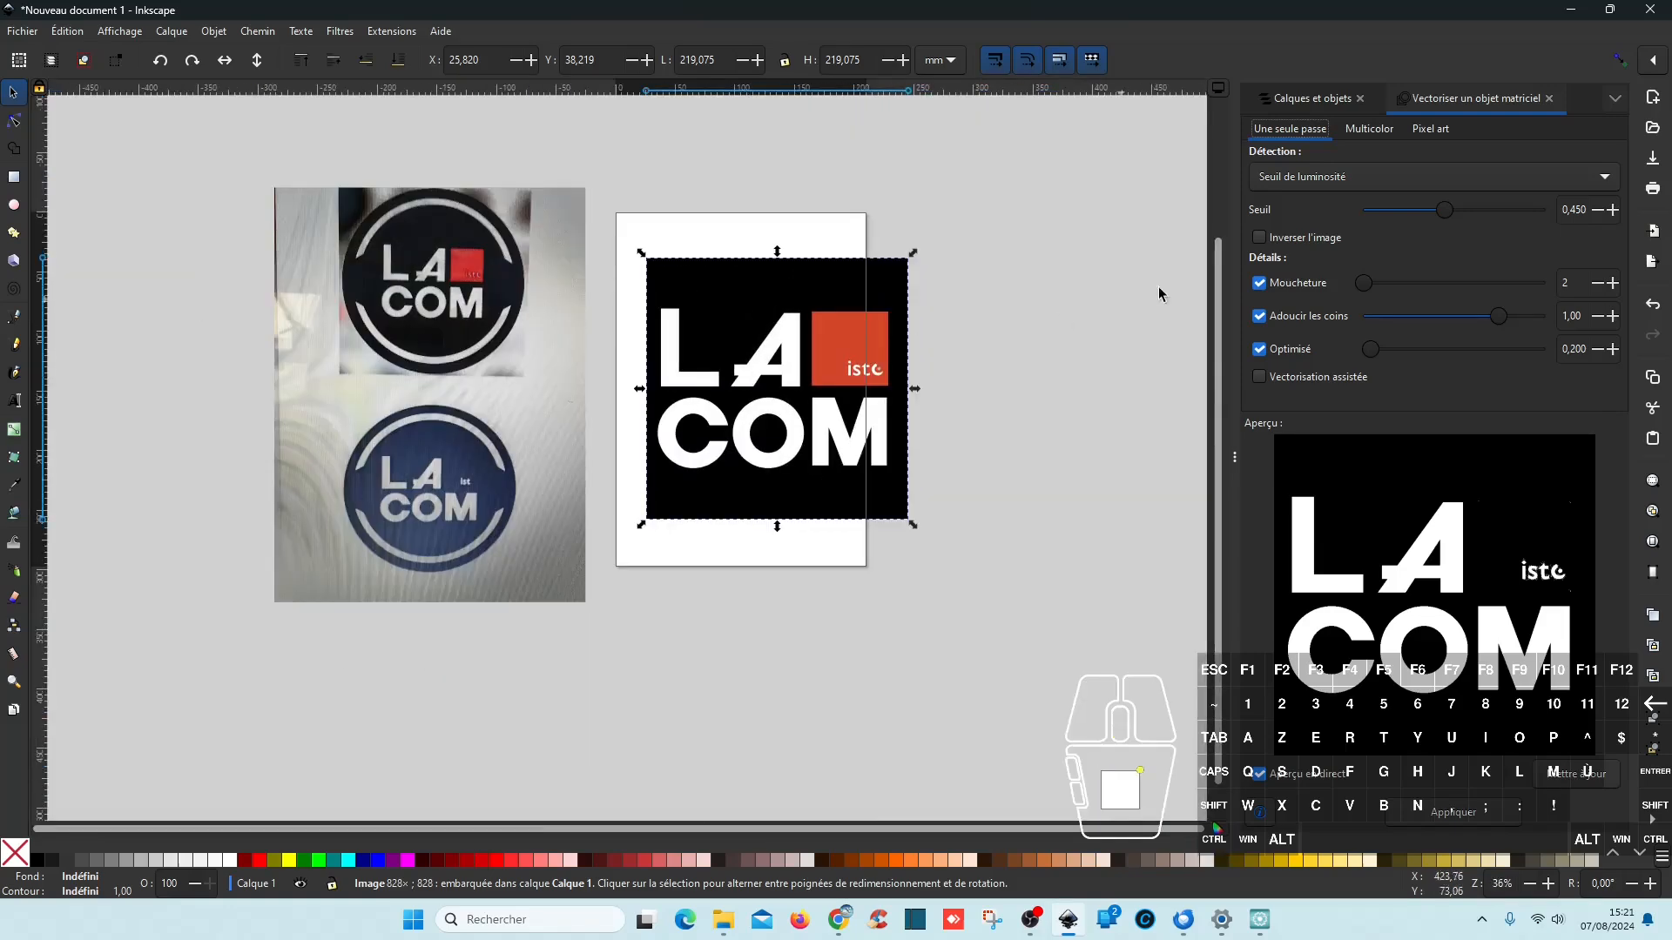
pyautogui.click(1370, 129)
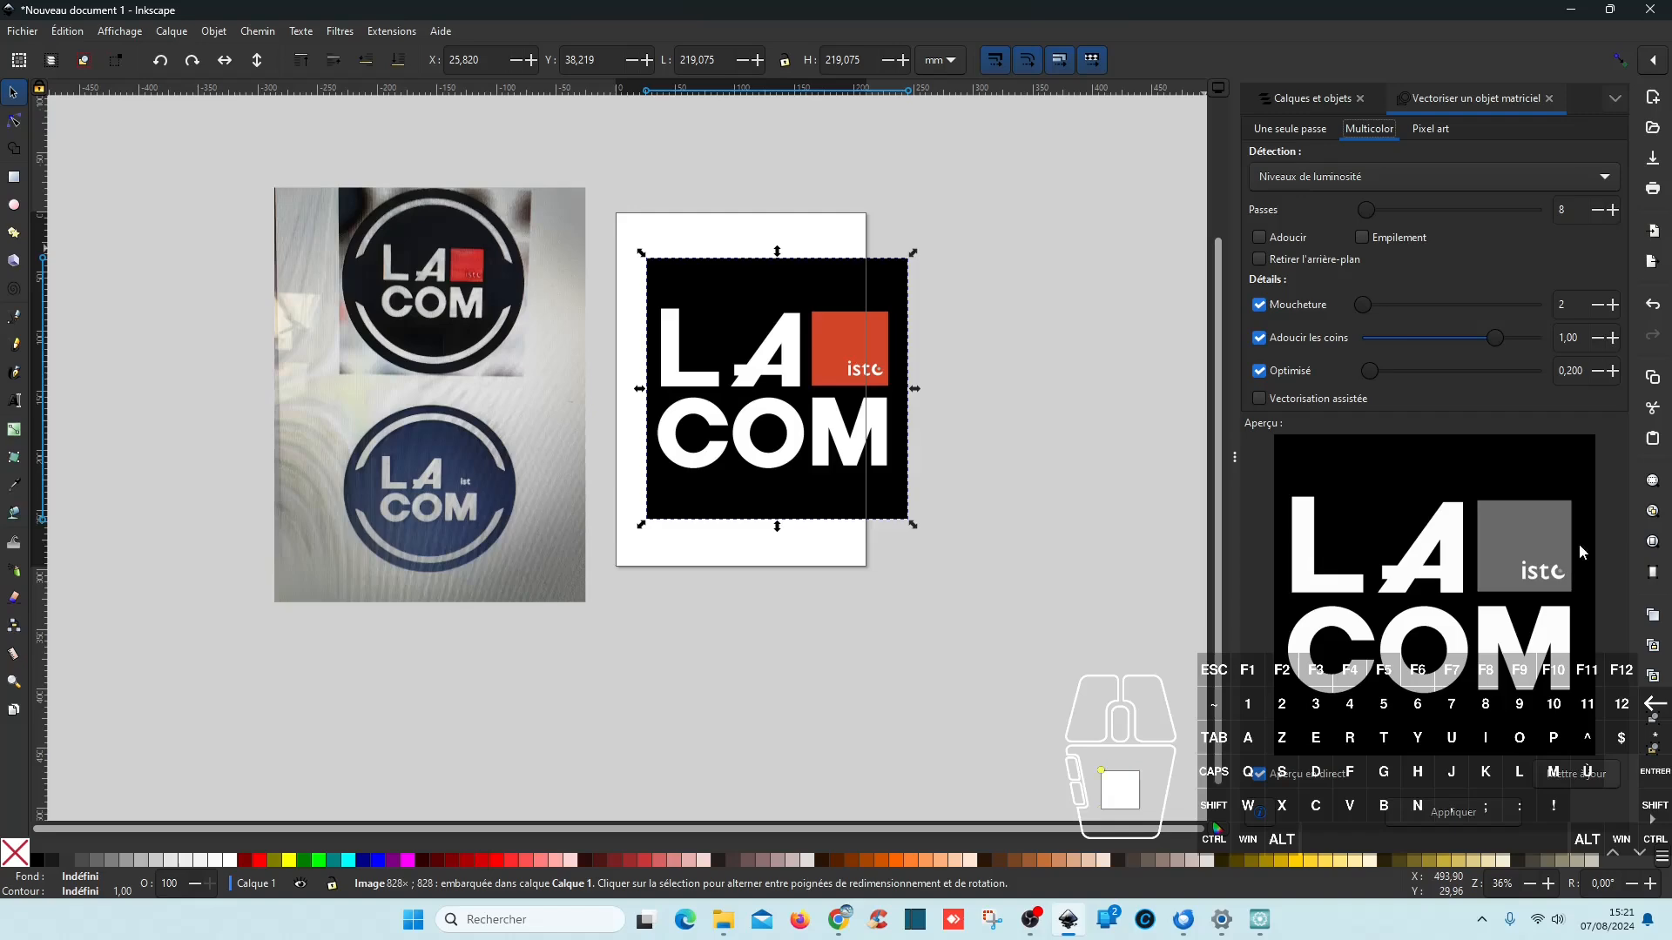
pyautogui.keyDown('ctrl'); pyautogui.scroll(6, 855, 363); pyautogui.keyUp('ctrl')
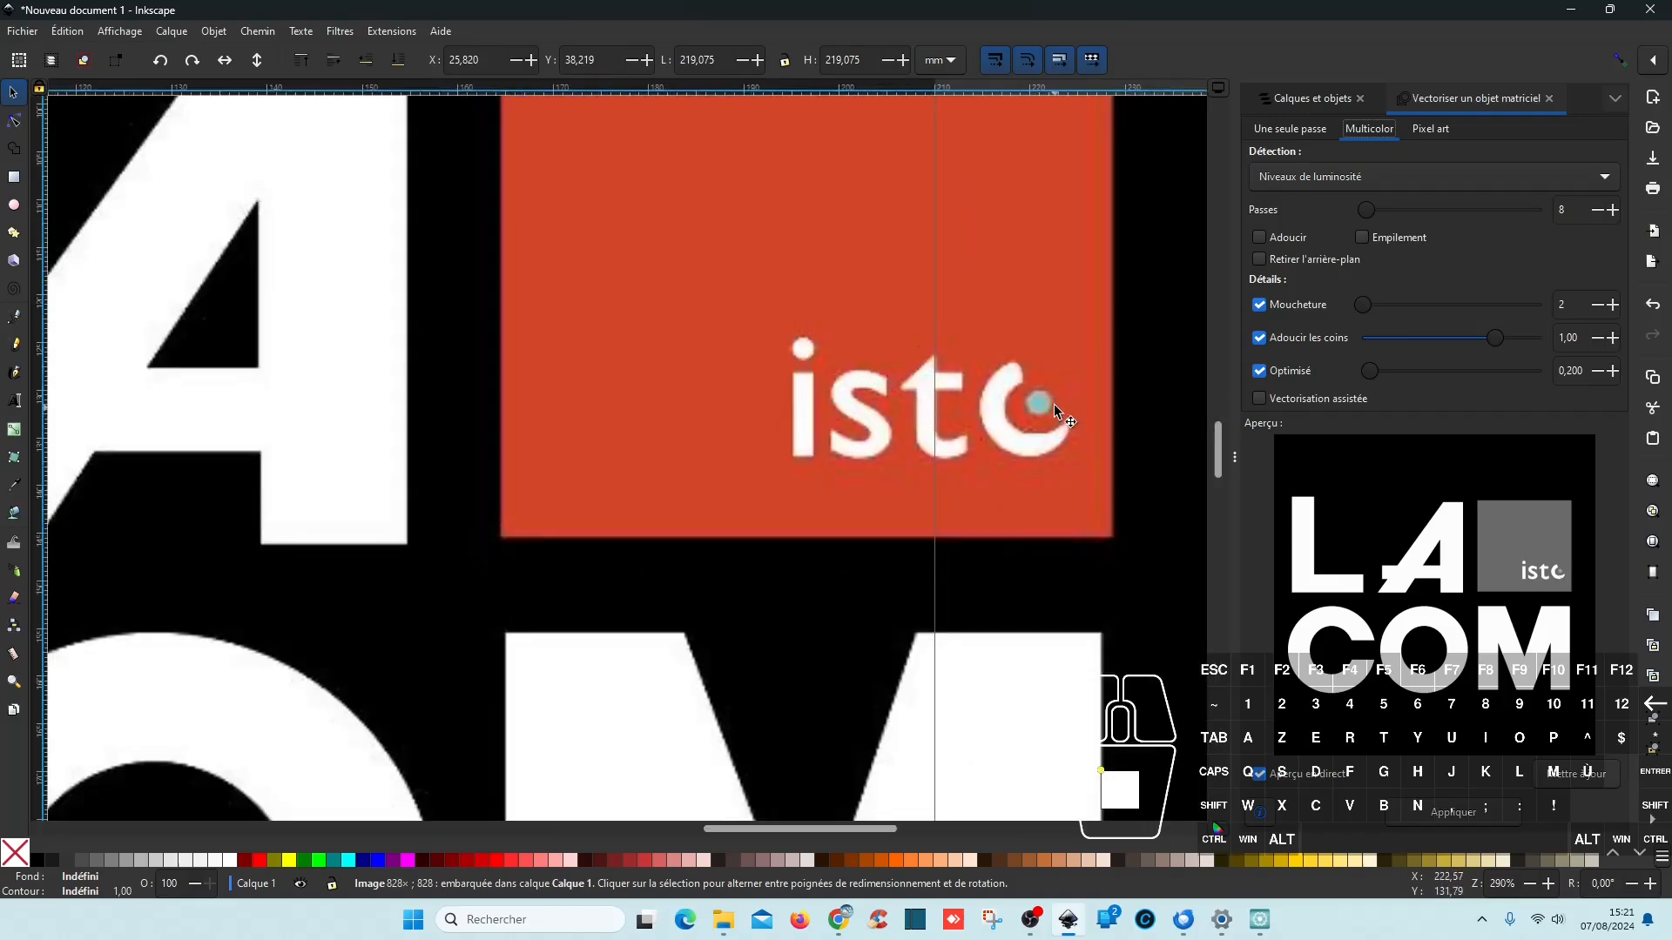
pyautogui.keyDown('ctrl'); pyautogui.scroll(-6, 989, 431); pyautogui.keyUp('ctrl')
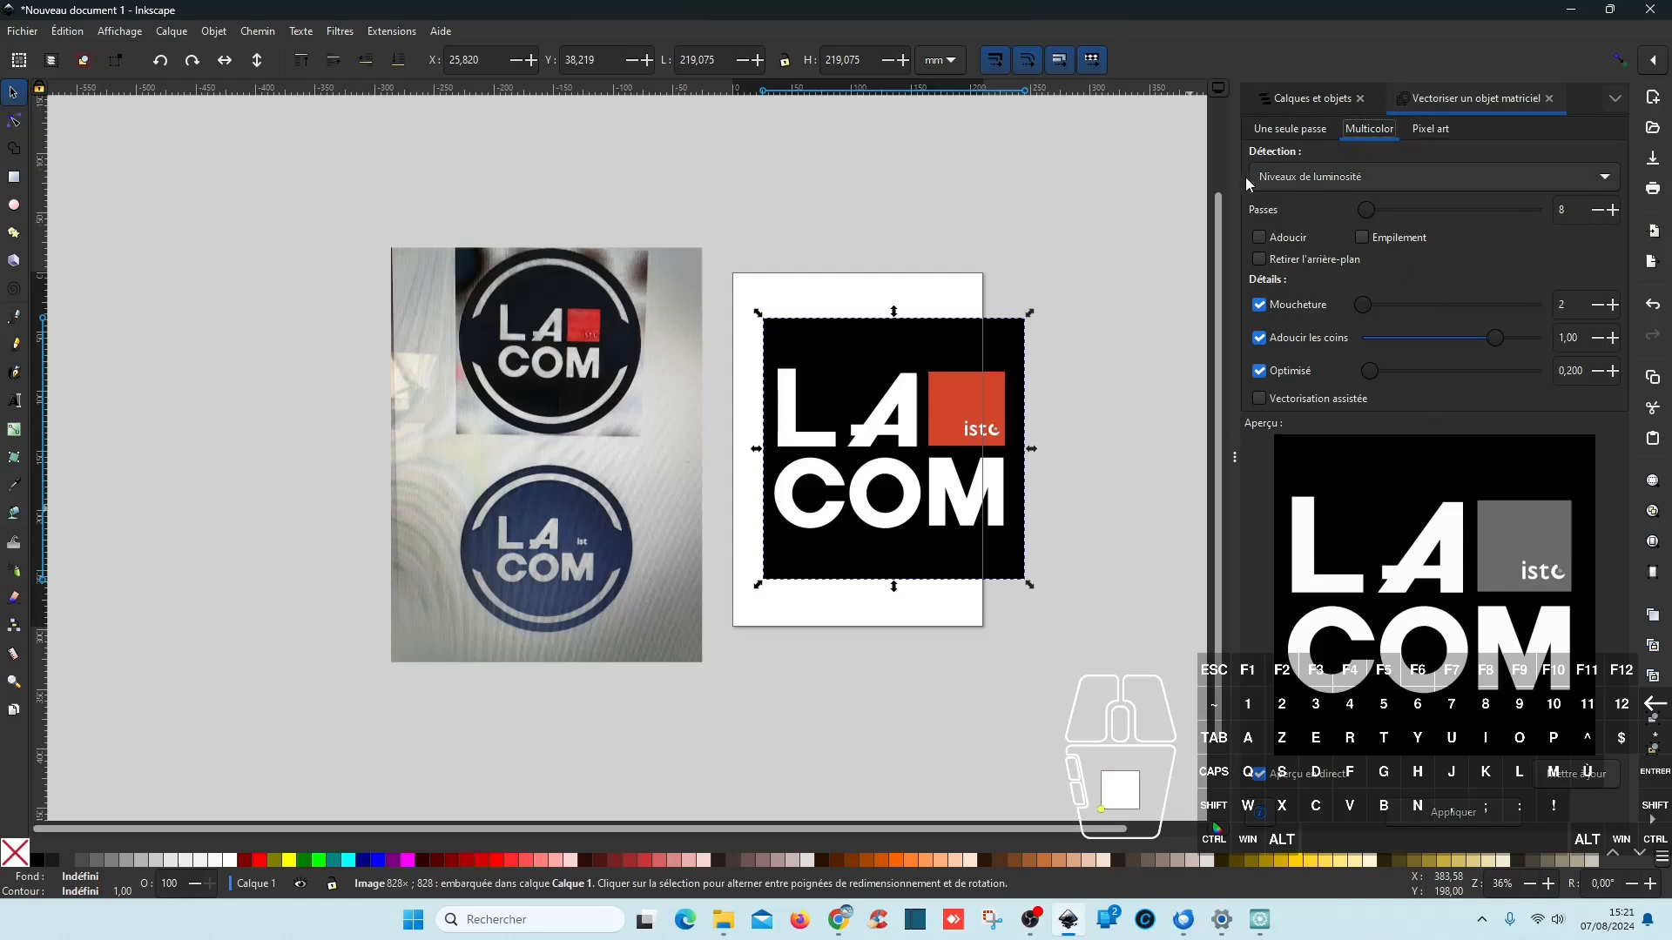
# Step: Trace the logo image with Couleurs detection and 8 passes, and move the traced group clear of the original
pyautogui.click(1340, 184)
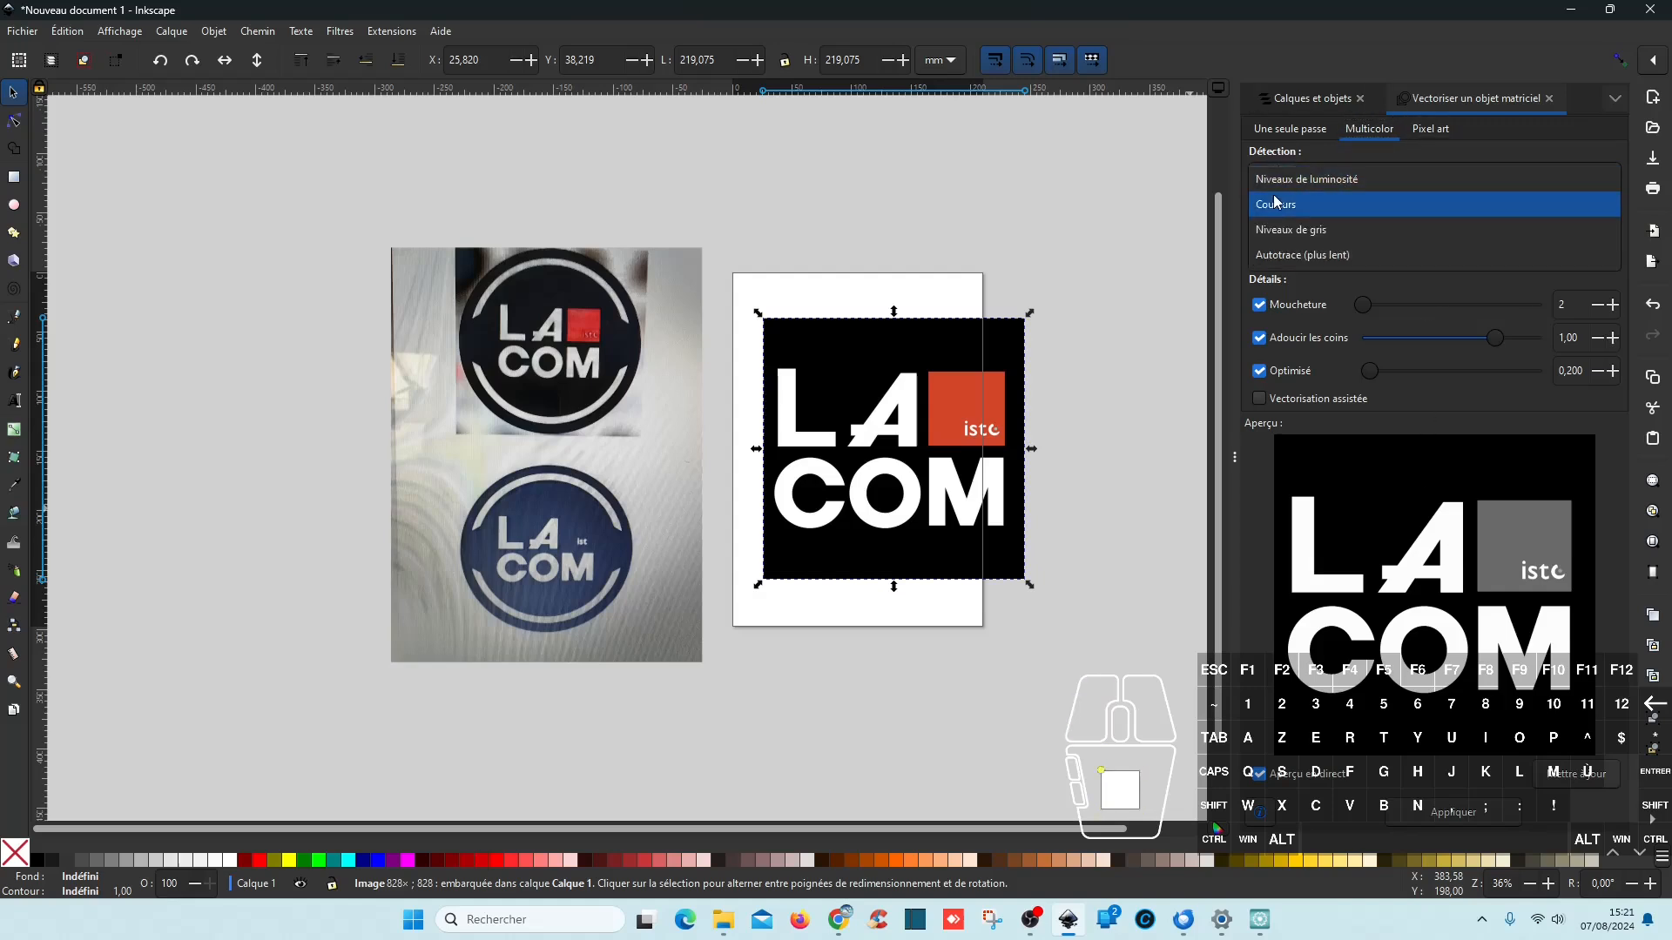
pyautogui.click(1294, 205)
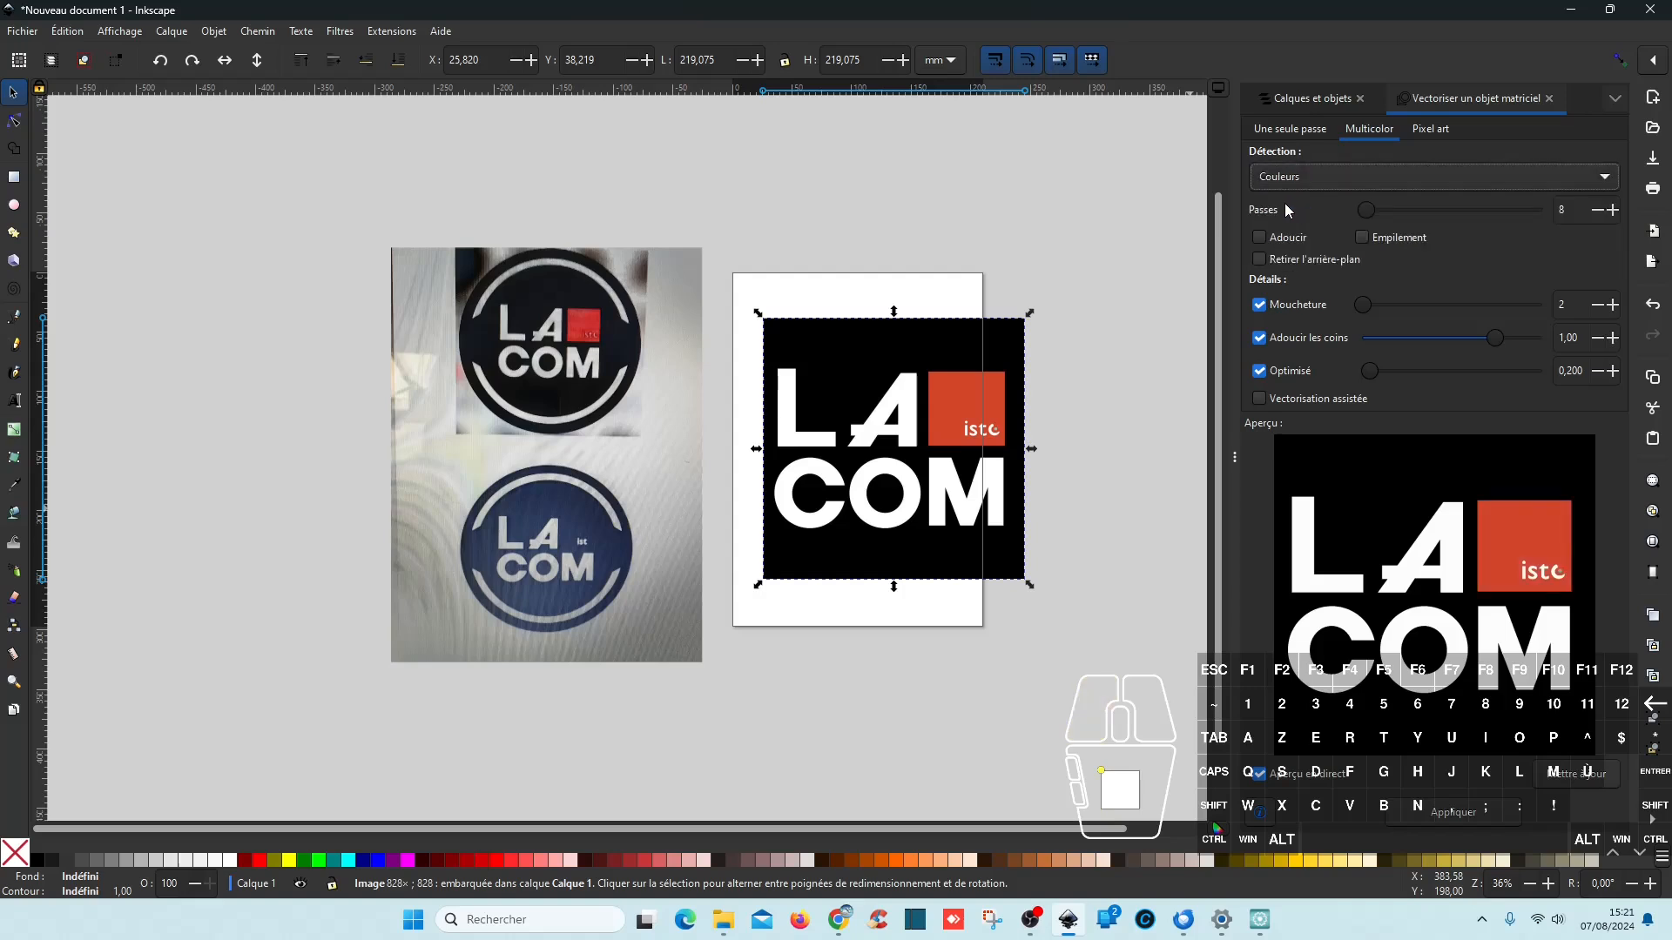
pyautogui.click(1442, 818)
pyautogui.moveTo(920, 351); pyautogui.dragTo(1089, 357)
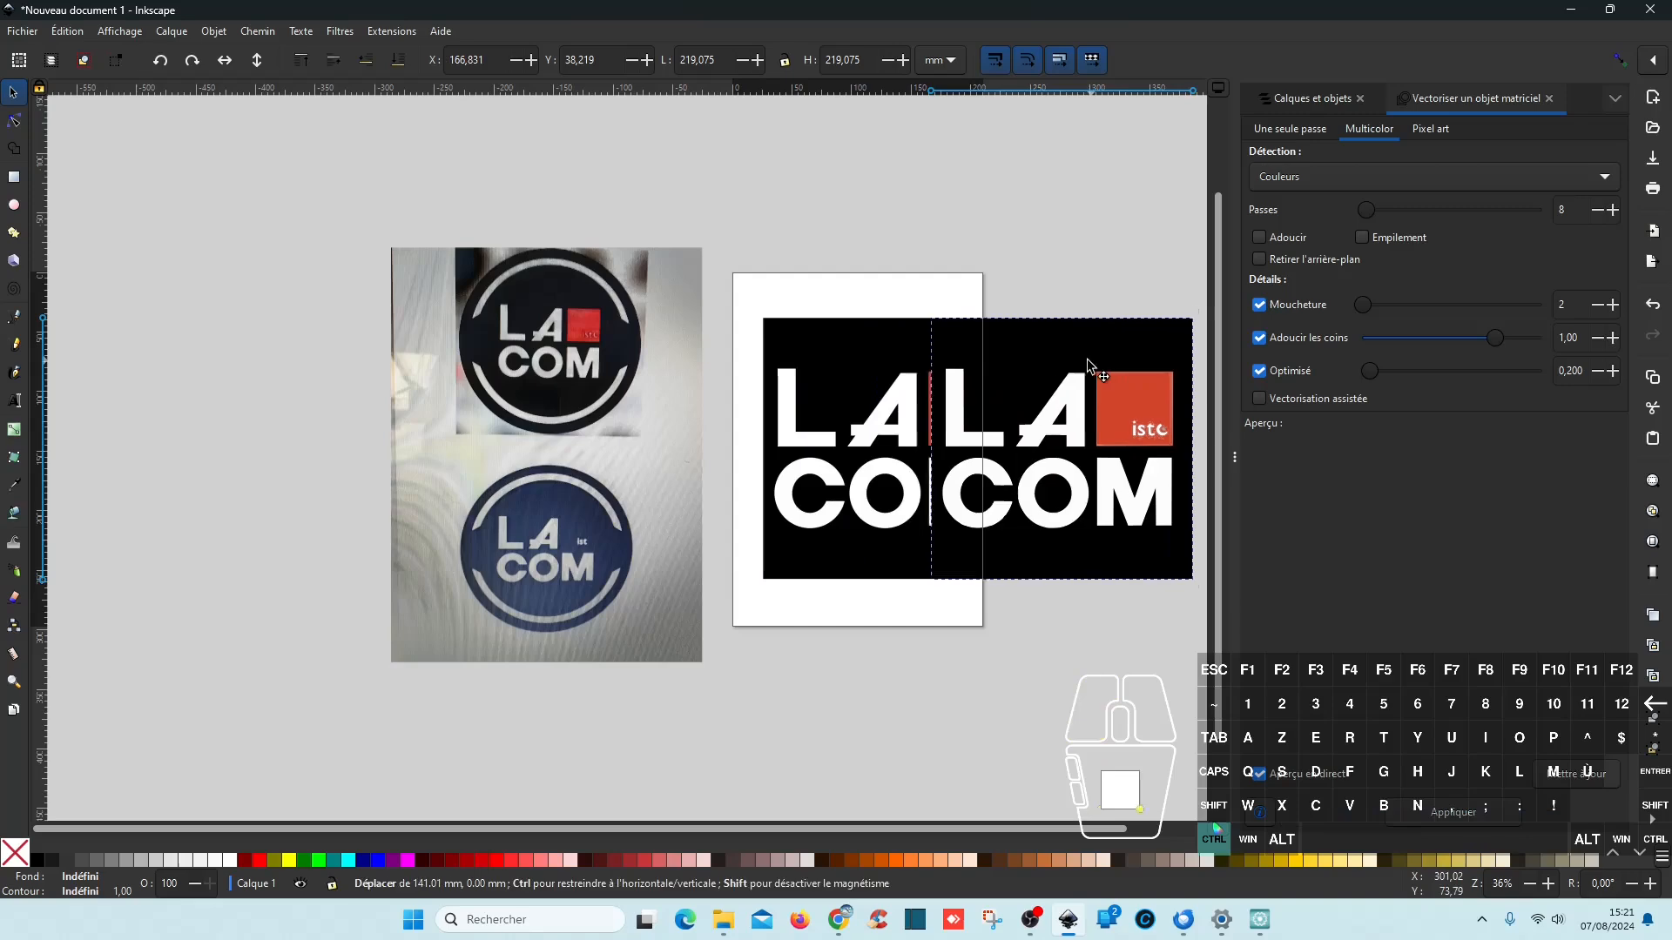
pyautogui.hscroll(5, 783, 374)
pyautogui.moveTo(564, 373); pyautogui.dragTo(697, 366)
# Step: Examine the small lettering in the red square of the colour trace, and delete the traced group
pyautogui.scroll(5, 829, 413)
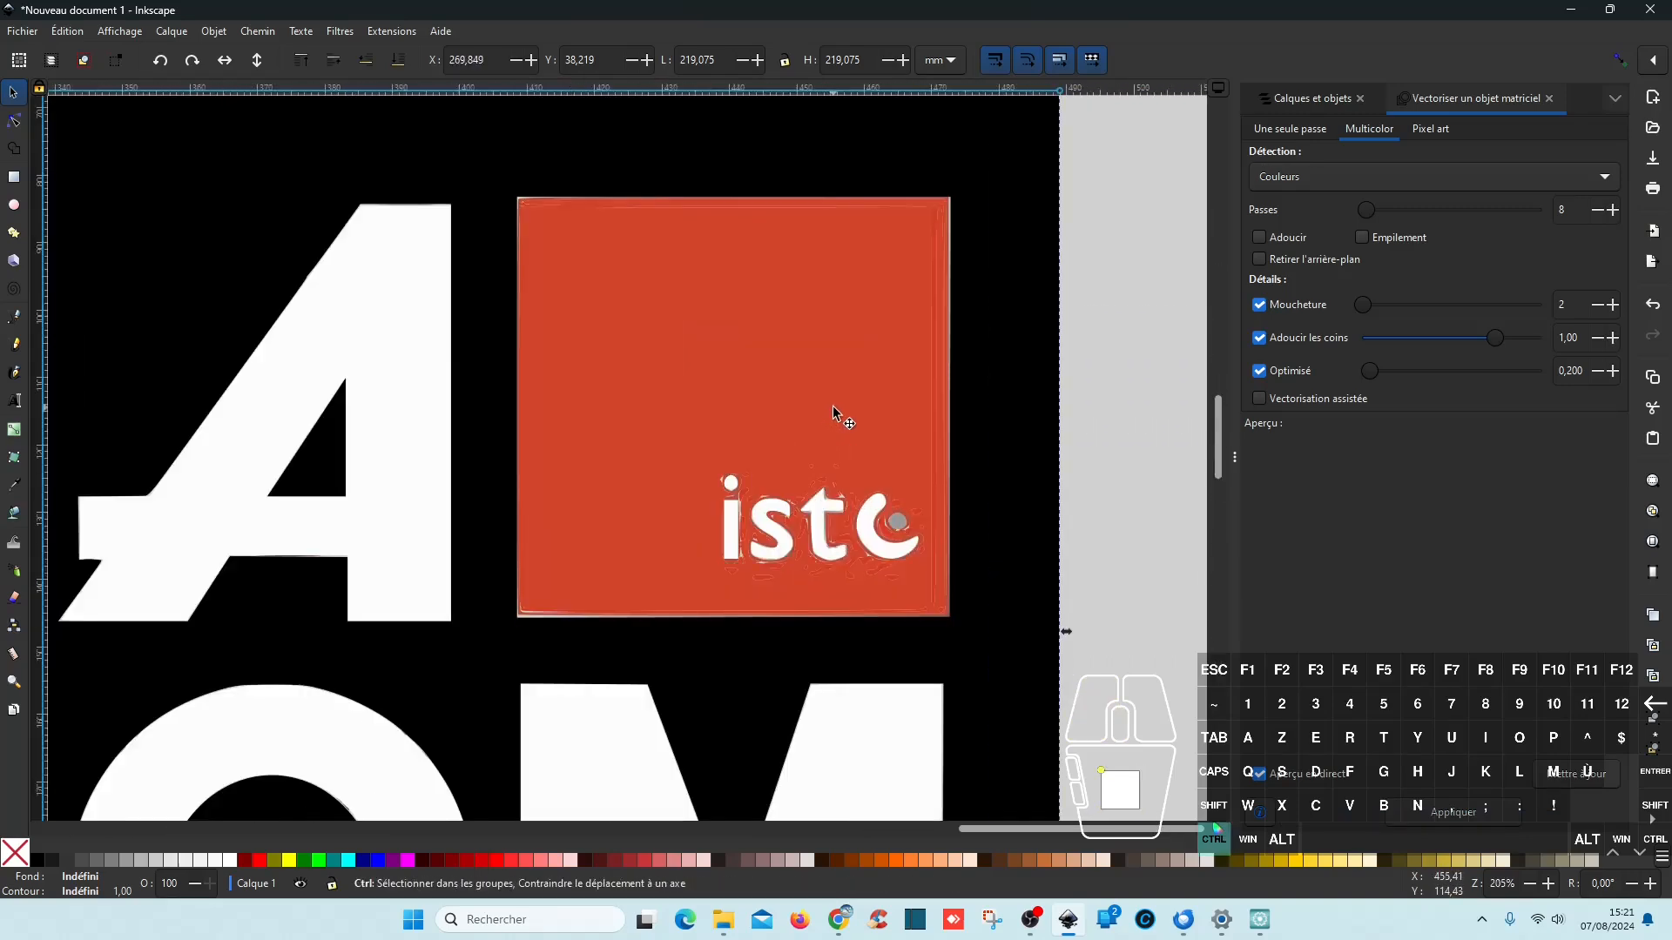
pyautogui.scroll(5, 821, 441)
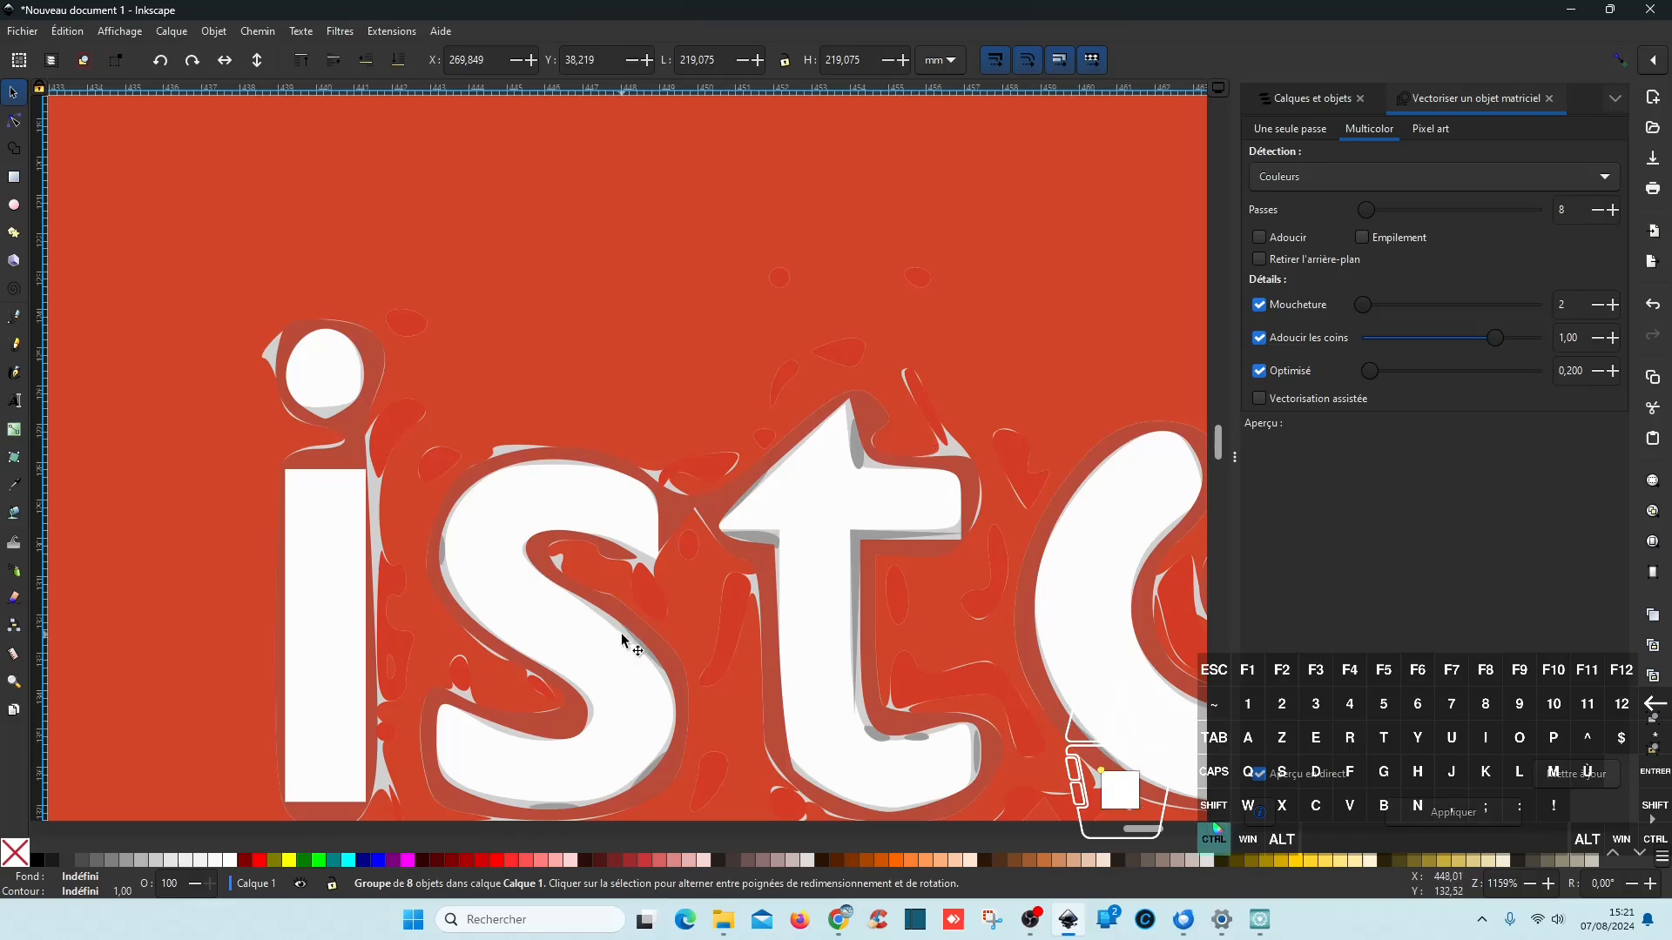
pyautogui.scroll(-3, 626, 642)
pyautogui.scroll(3, 626, 641)
pyautogui.scroll(-5, 626, 642)
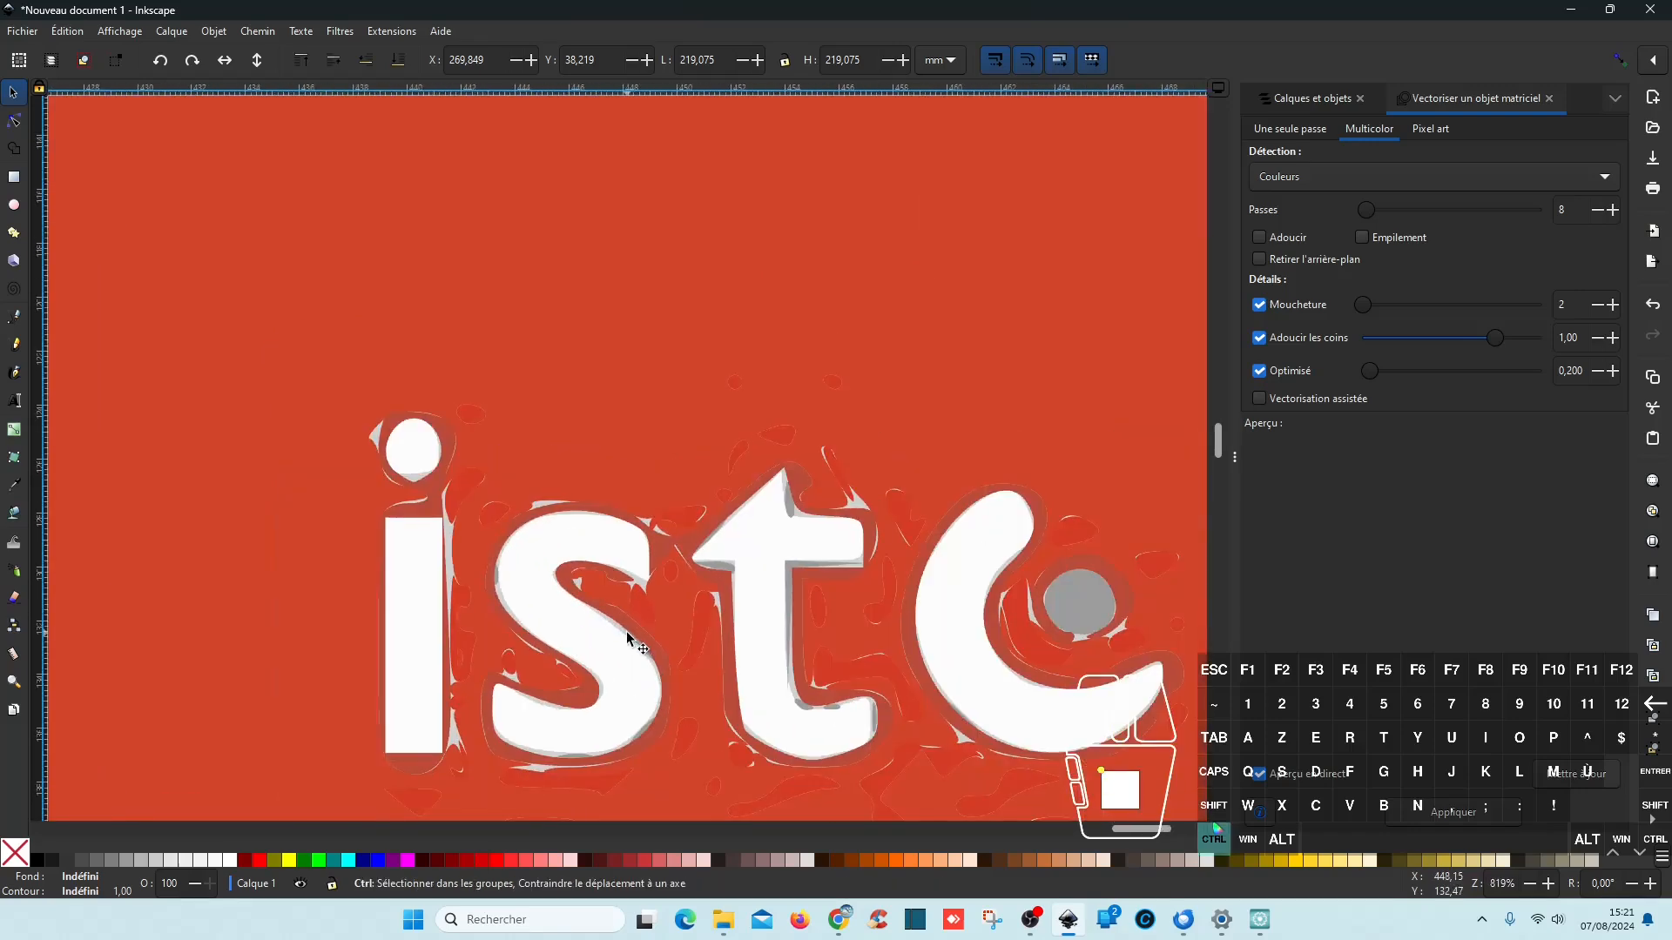
pyautogui.scroll(-8, 626, 642)
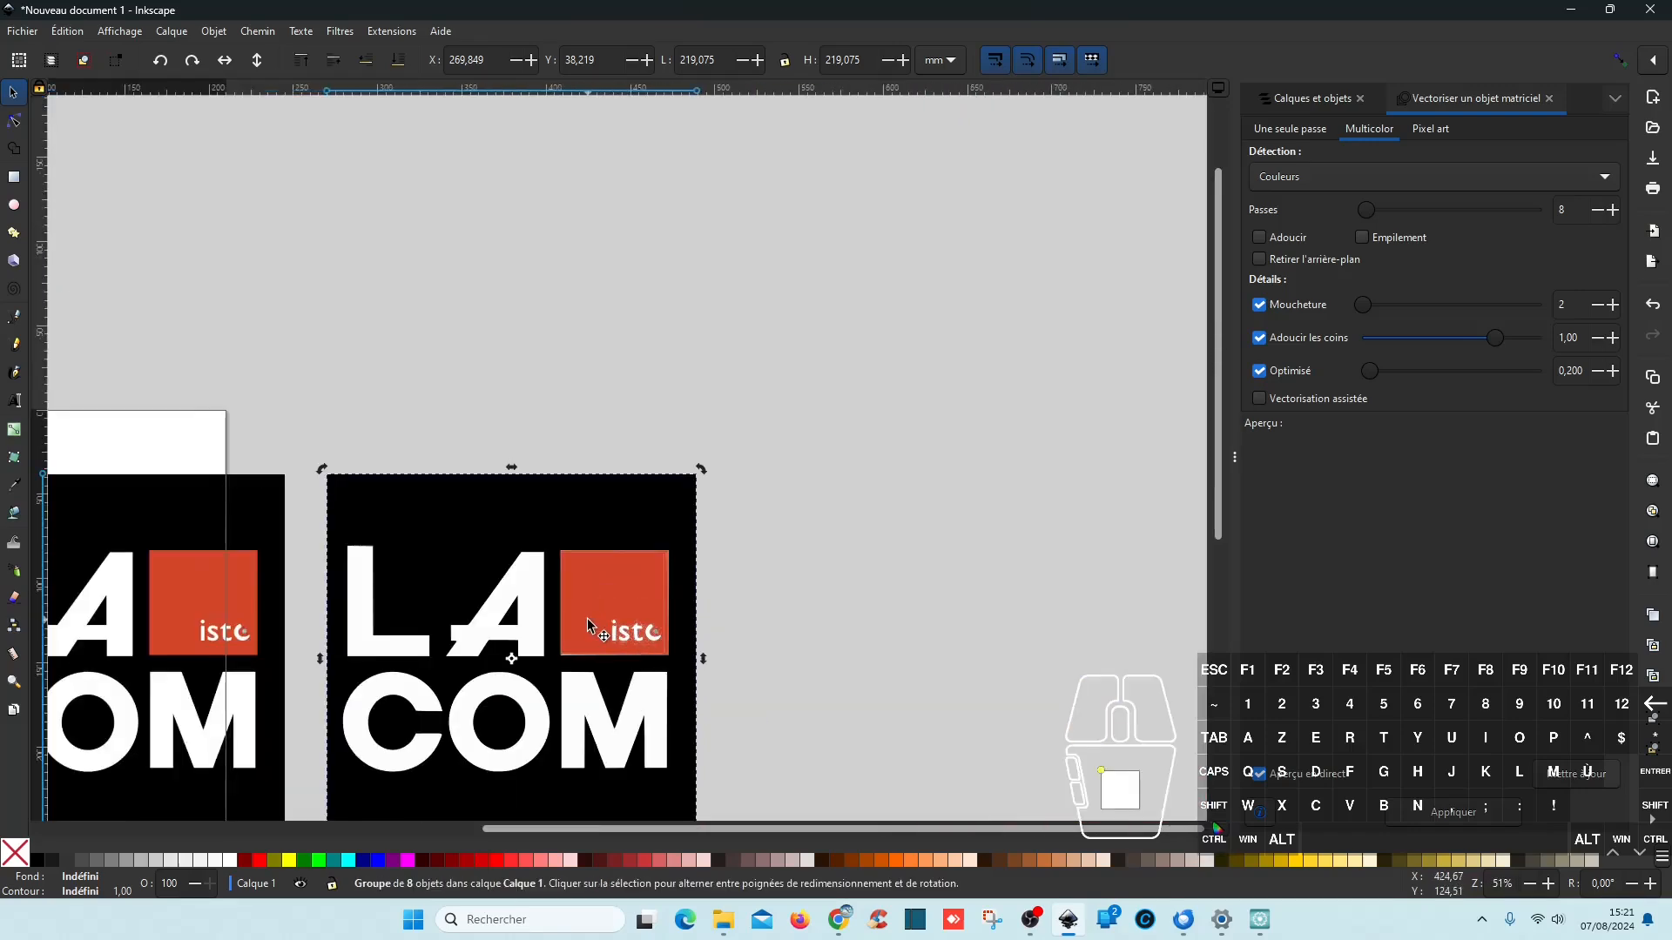
pyautogui.press('Delete')
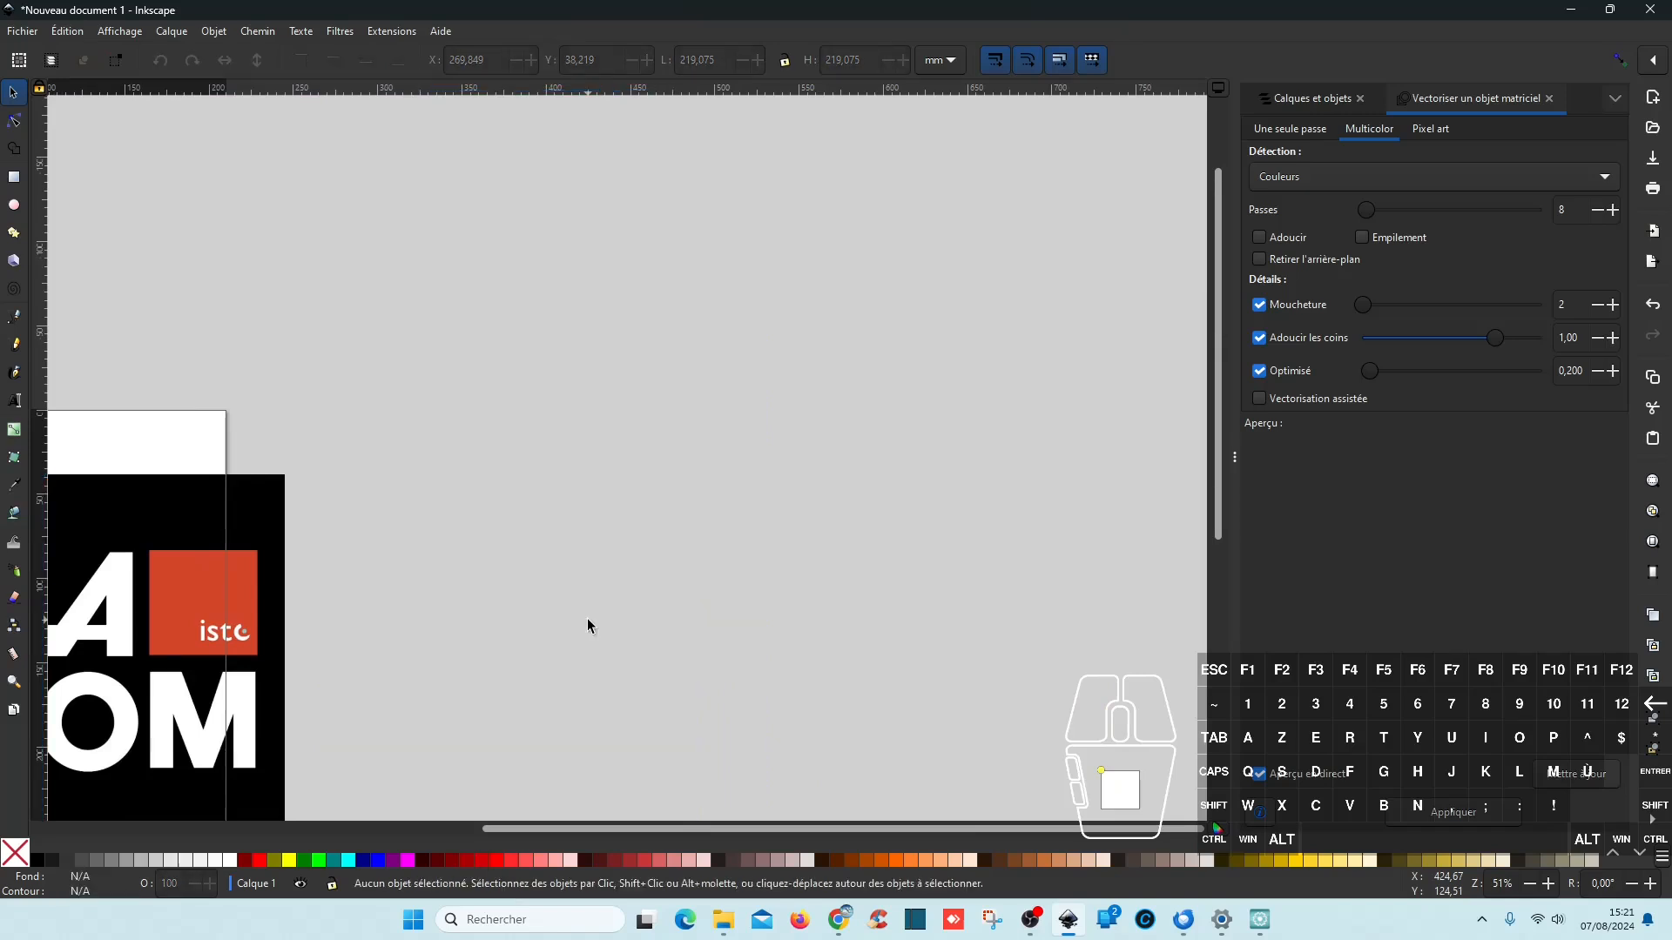
# Step: Trace the logo image with Niveaux de gris detection and 8 passes, and move the result aside to check its small lettering
pyautogui.click(197, 554)
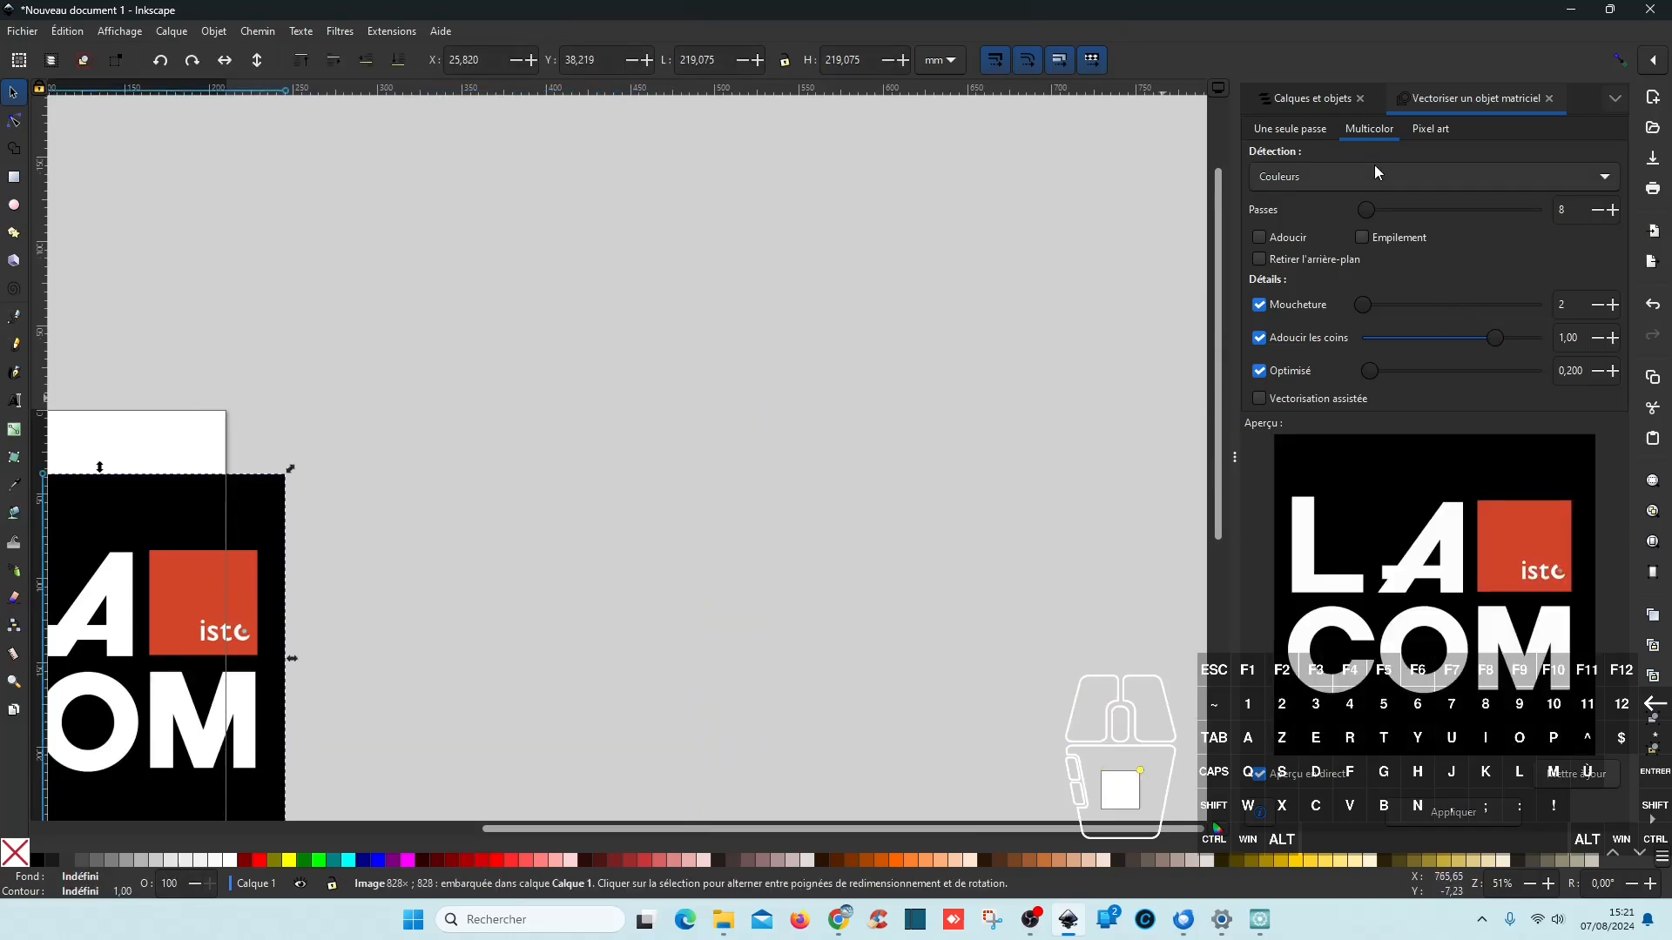
pyautogui.click(1334, 180)
pyautogui.click(1334, 203)
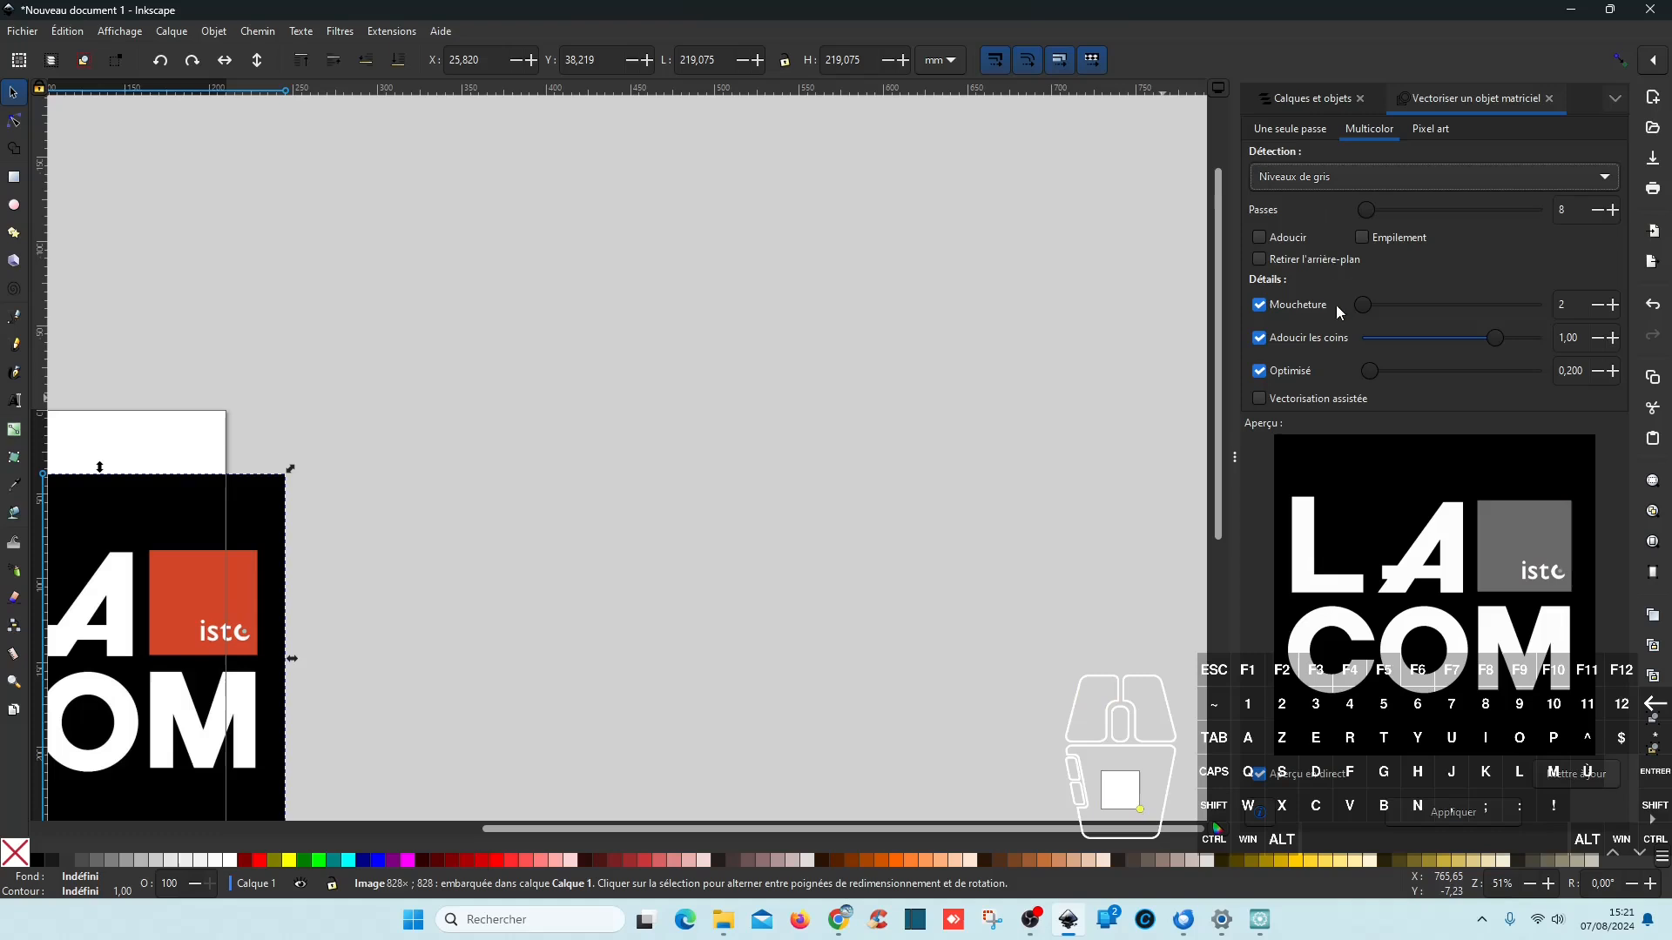
pyautogui.click(1452, 813)
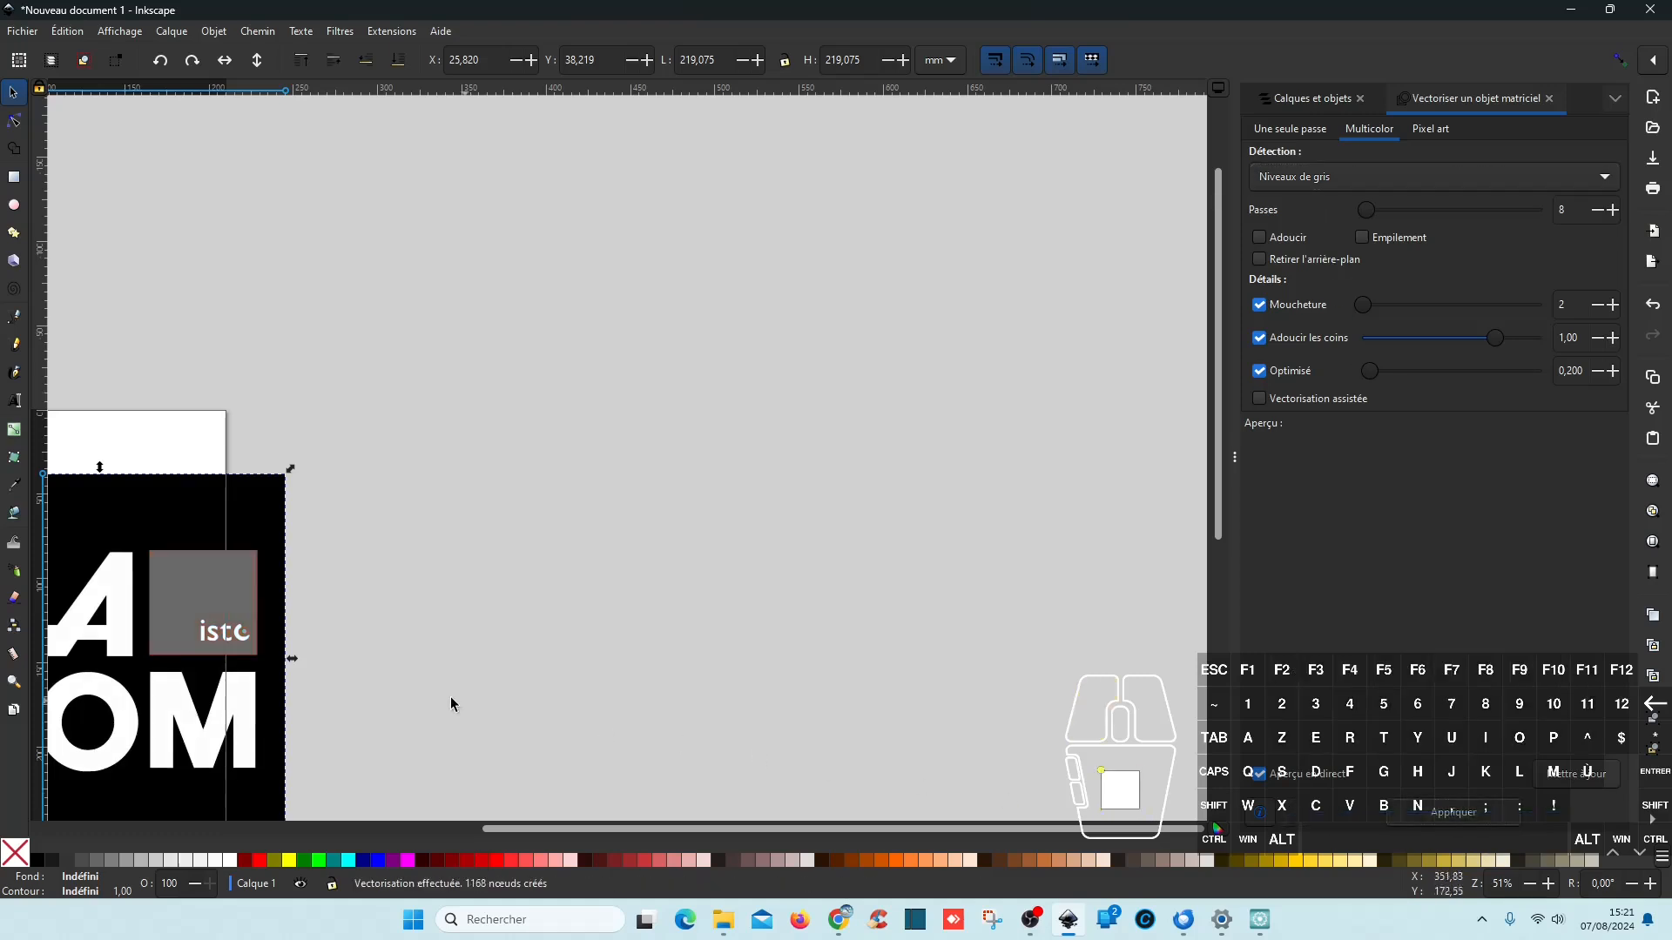
pyautogui.moveTo(191, 526)
pyautogui.mouseDown()
pyautogui.moveTo(981, 496)
pyautogui.moveTo(664, 511)
pyautogui.moveTo(688, 609)
pyautogui.mouseUp()
pyautogui.scroll(6, 684, 642)
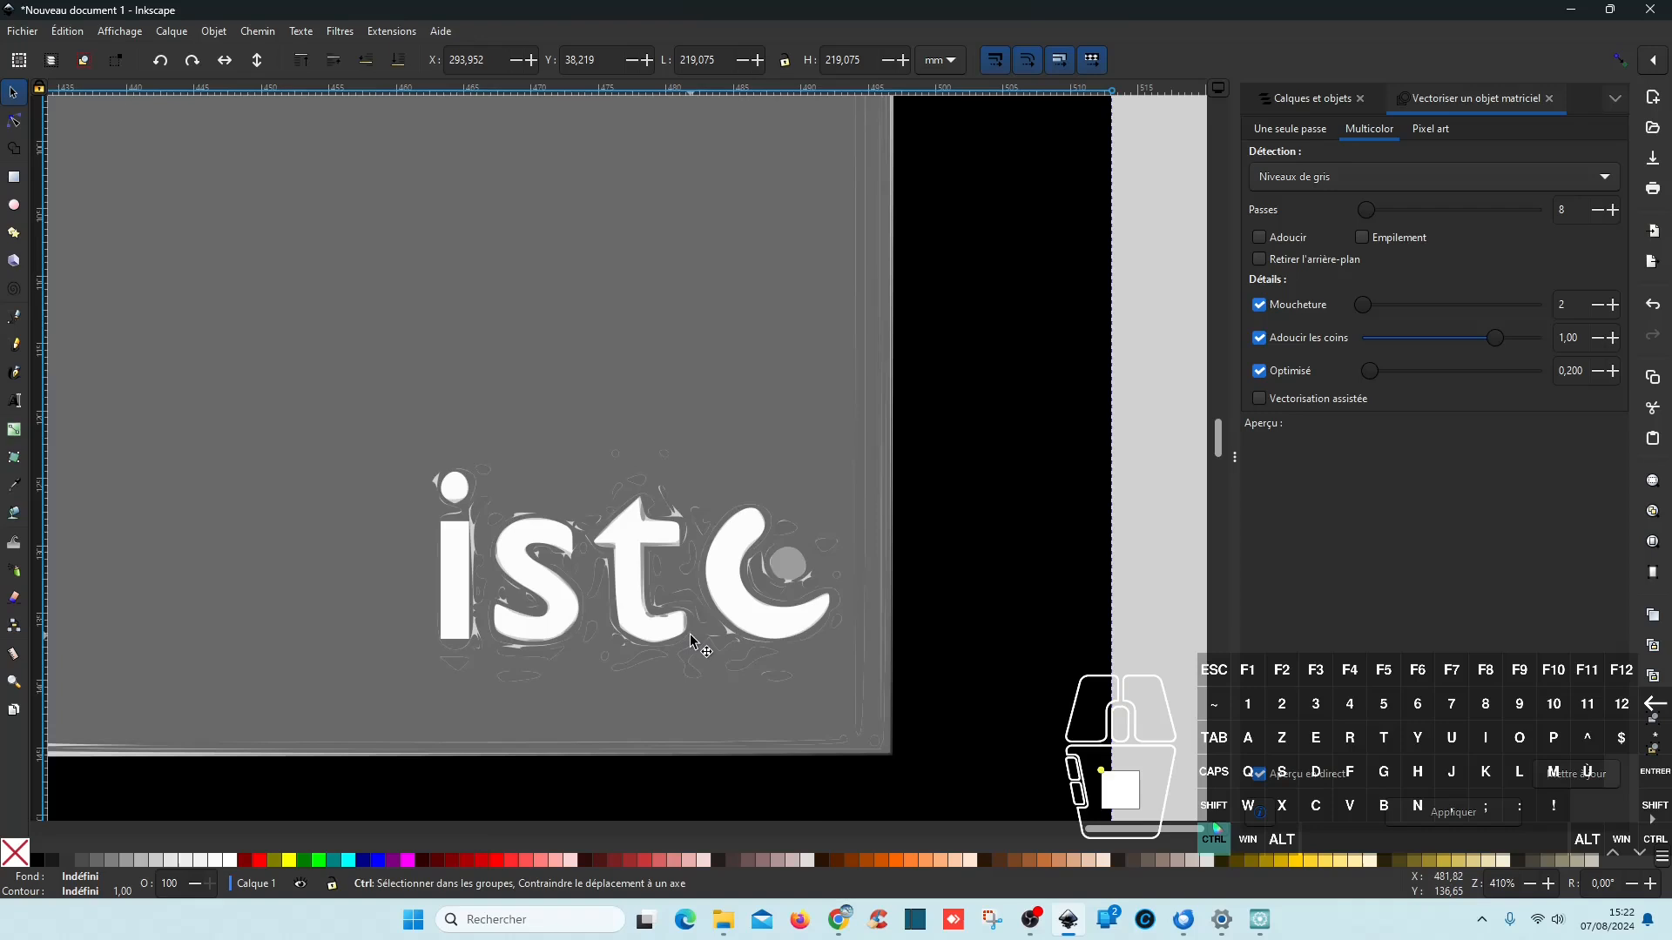
# Step: Compare the 8-pass greyscale trace with the original logo, and delete the traced group
pyautogui.scroll(-6, 701, 643)
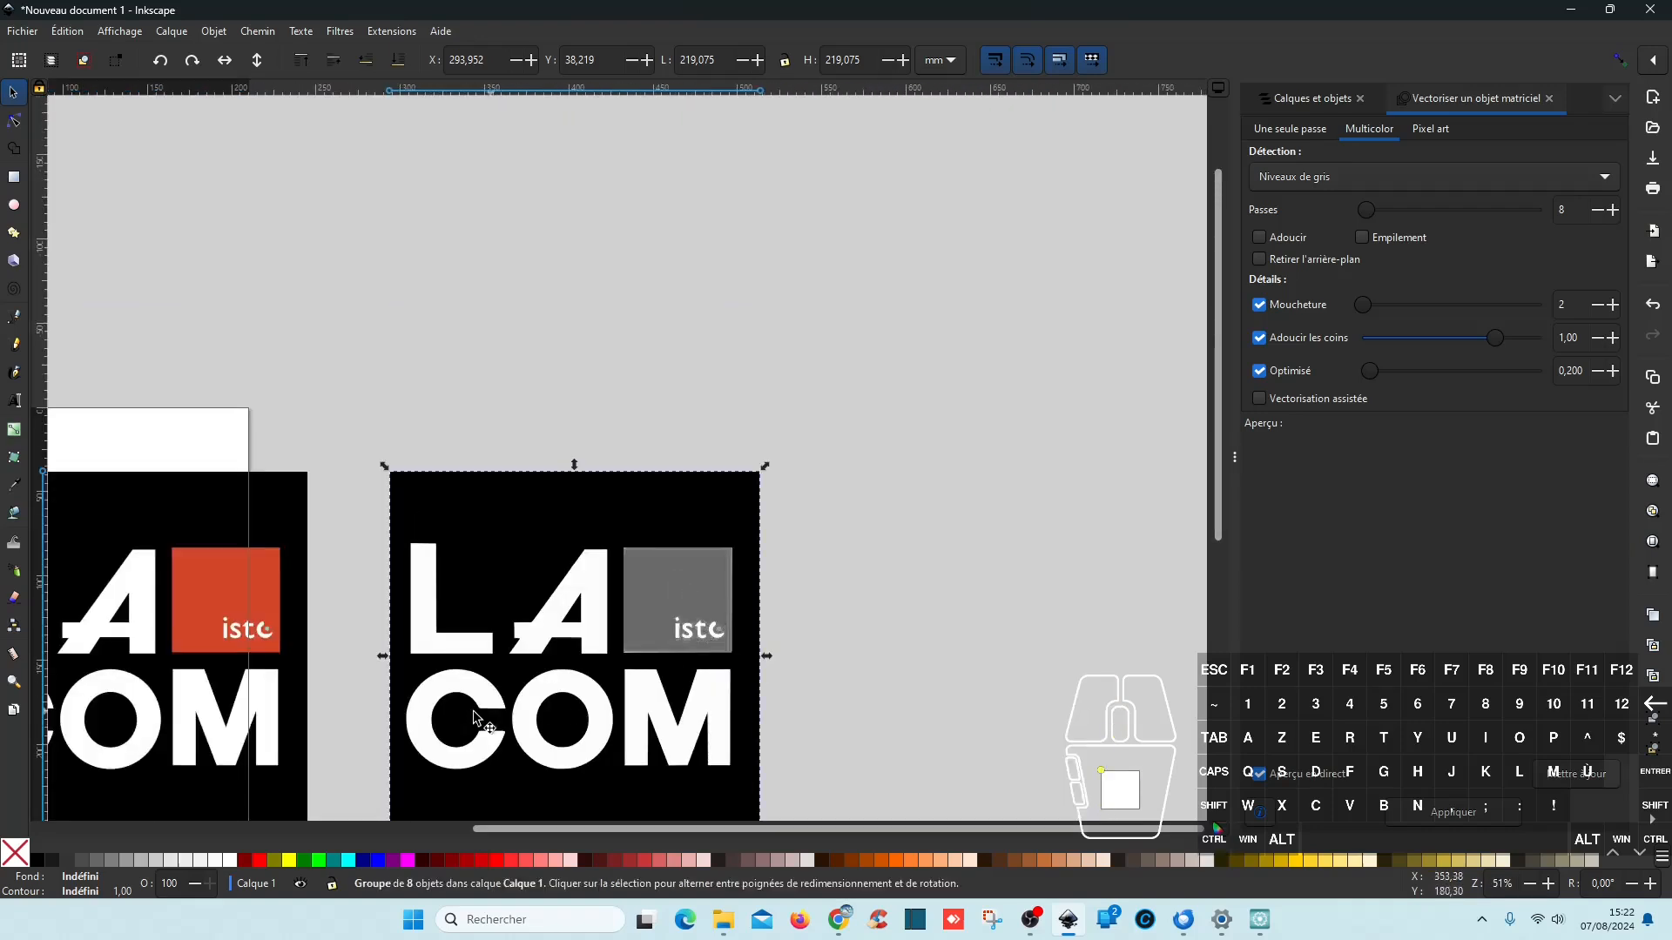
pyautogui.scroll(5, 212, 622)
pyautogui.scroll(-5, 250, 635)
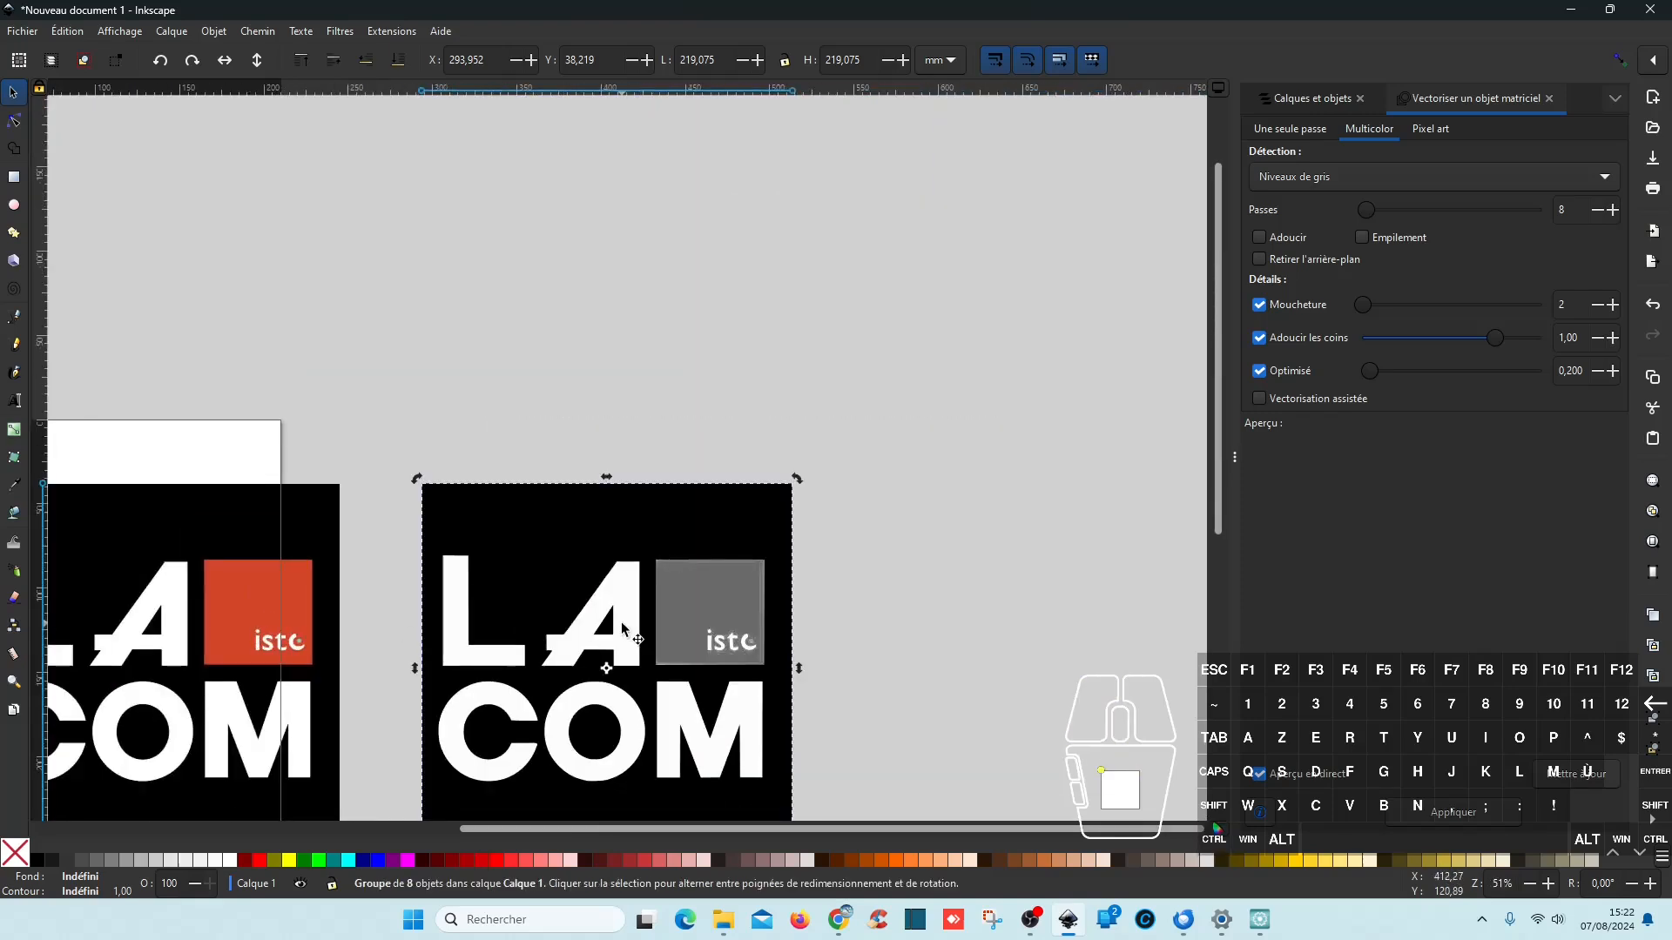
pyautogui.press('Delete')
# Step: Trace the logo image with Niveaux de gris detection and 10 passes, and move the traced group clear of the original
pyautogui.click(205, 545)
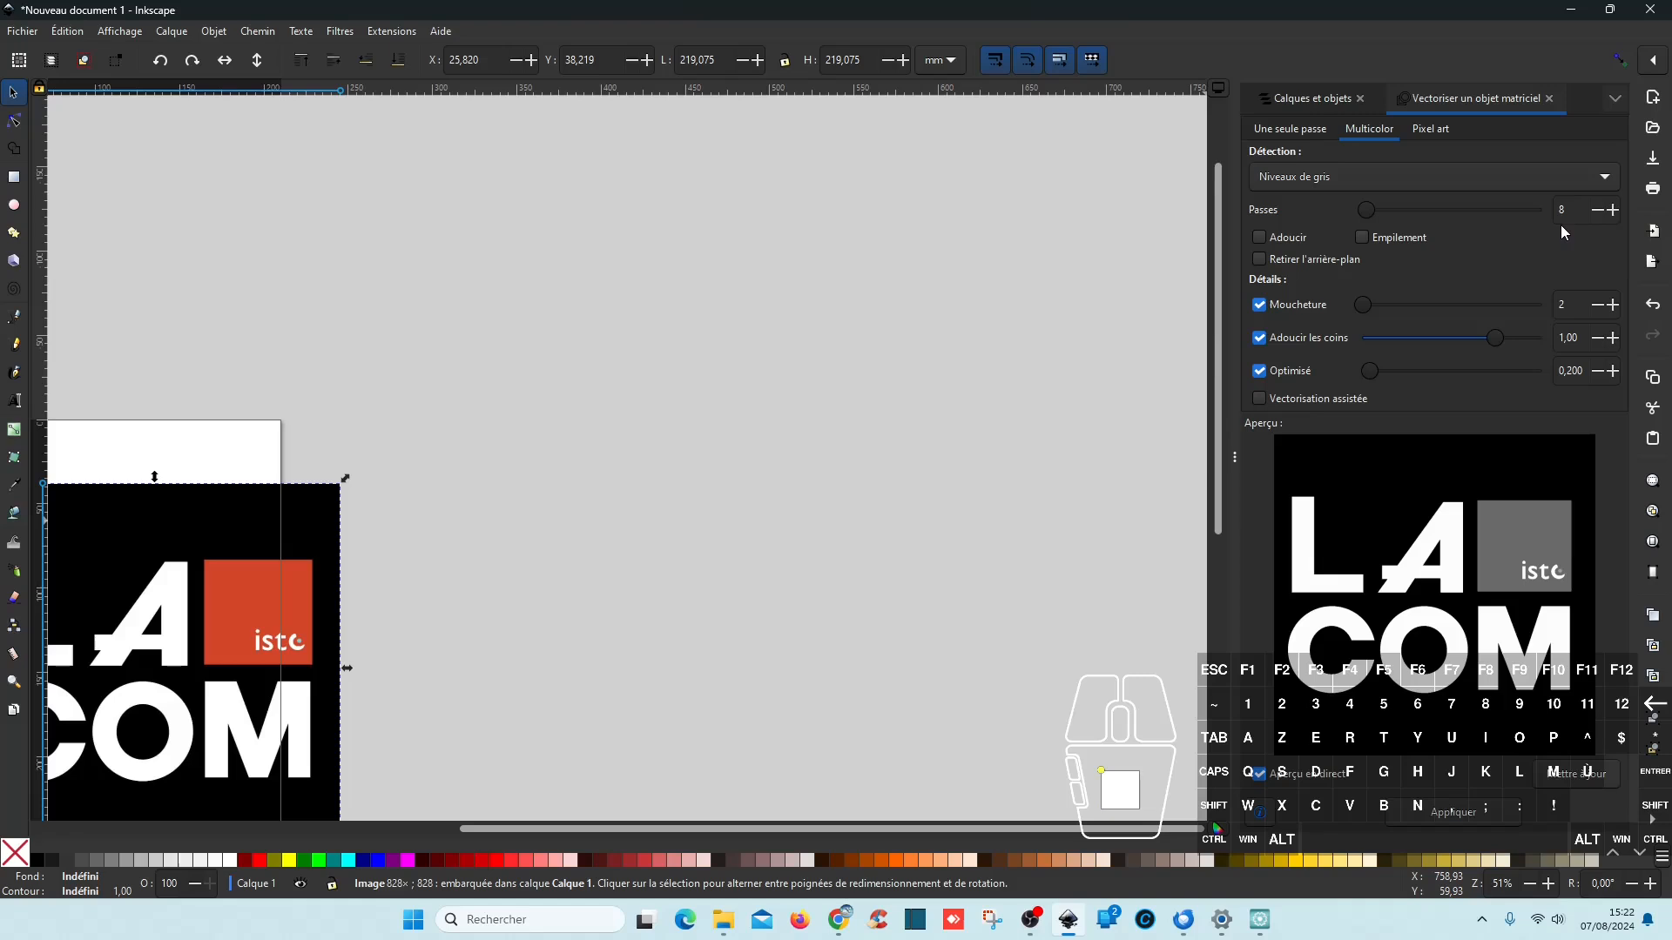
pyautogui.doubleClick(1616, 212)
pyautogui.click(1491, 820)
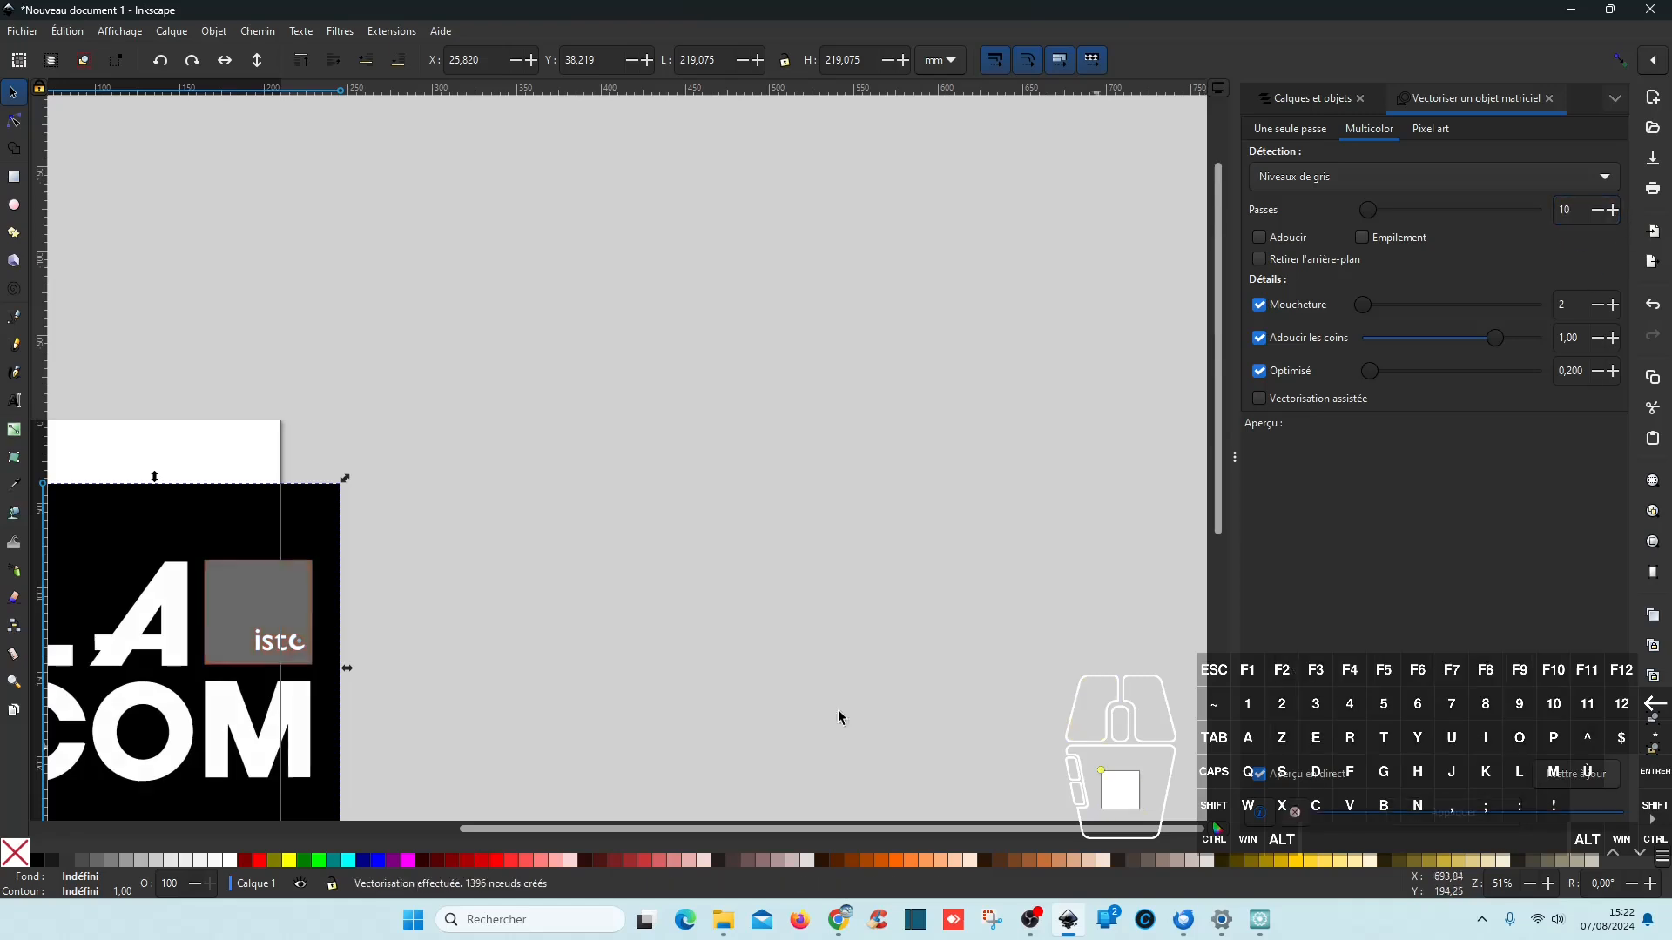
pyautogui.moveTo(165, 542); pyautogui.dragTo(731, 534)
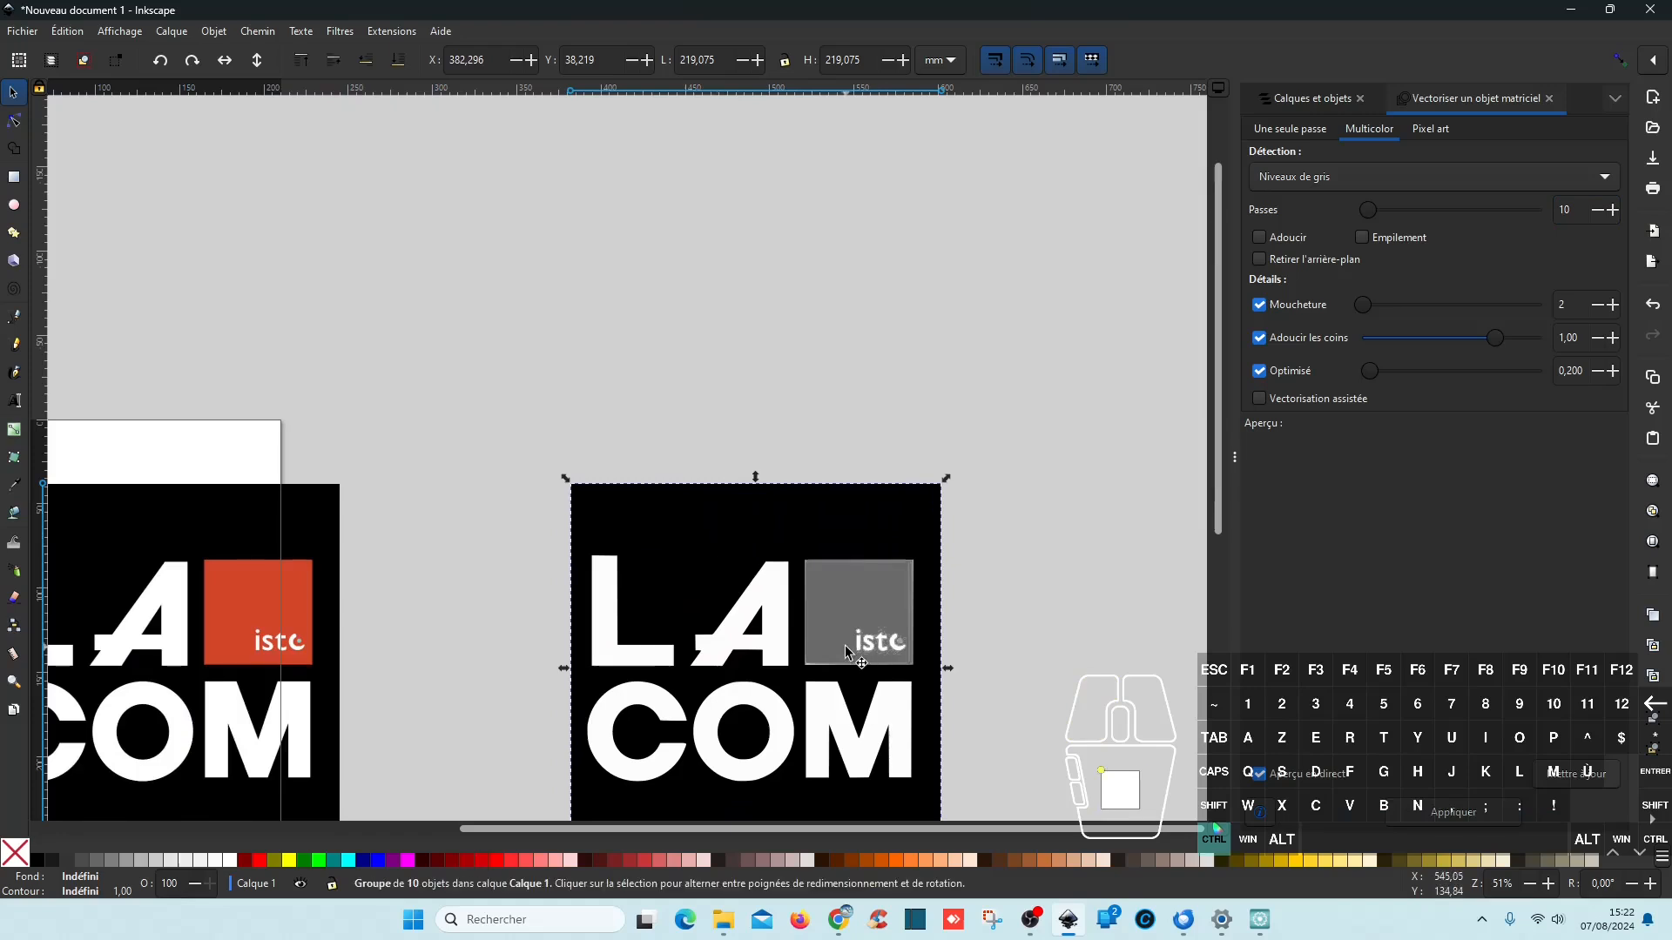
# Step: Examine the small lettering and the square's edges in the 10-pass greyscale trace, and delete the traced group
pyautogui.scroll(6, 845, 652)
pyautogui.scroll(-1, 867, 626)
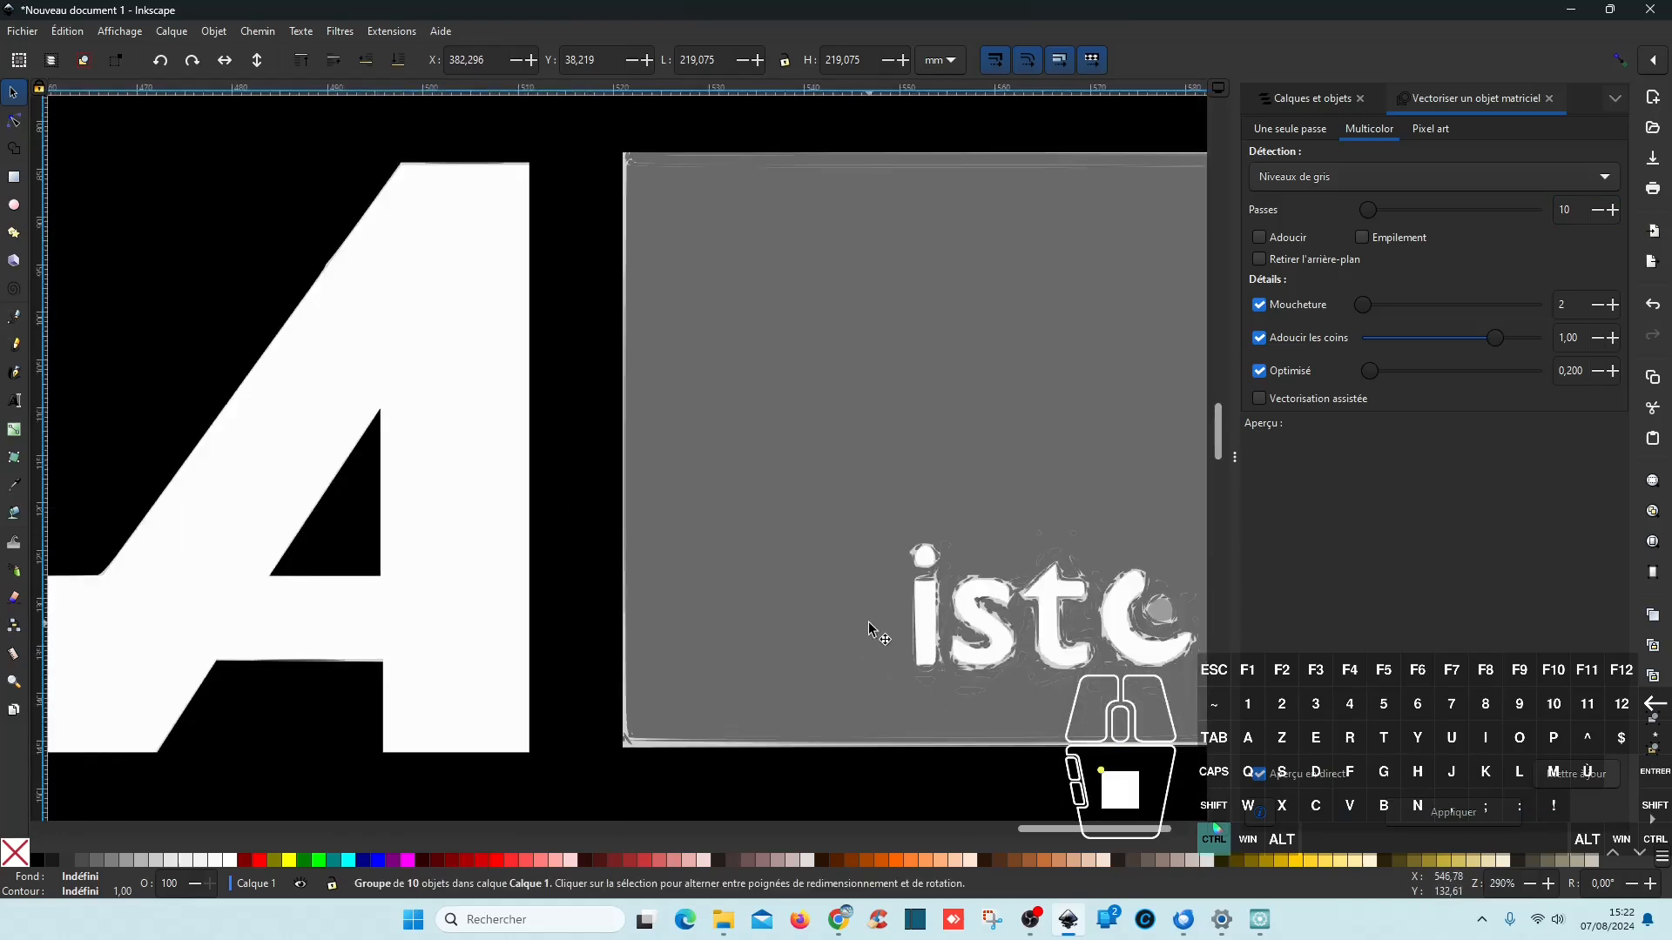
pyautogui.scroll(-1, 681, 640)
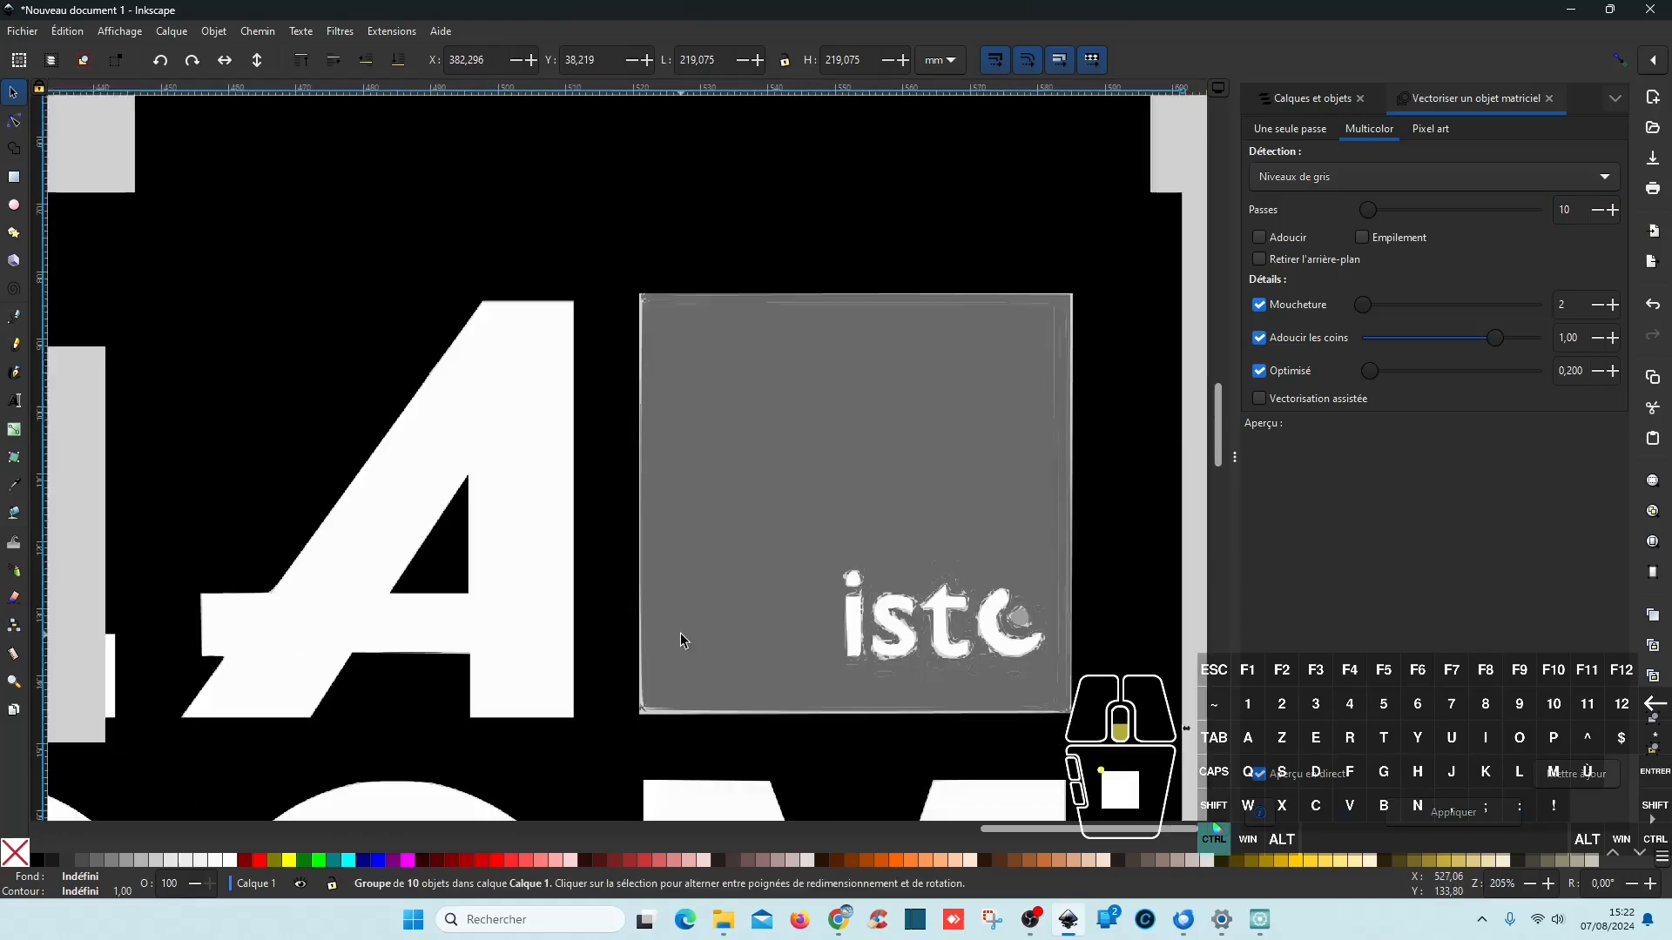
pyautogui.scroll(-3, 681, 635)
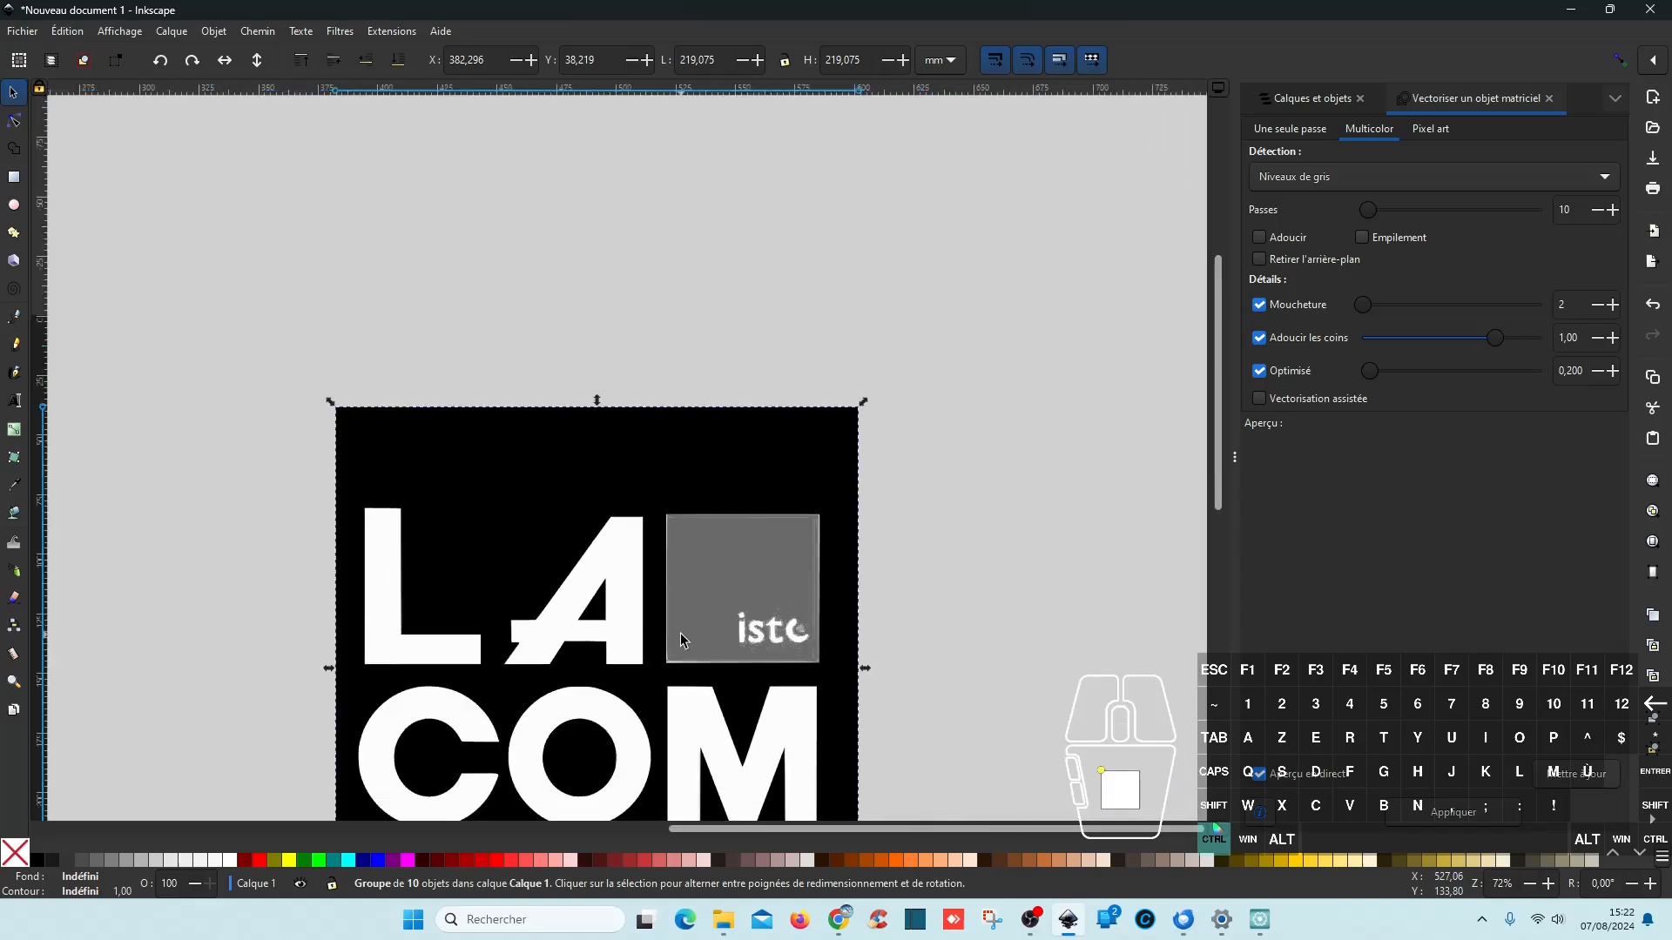
pyautogui.scroll(-1, 681, 640)
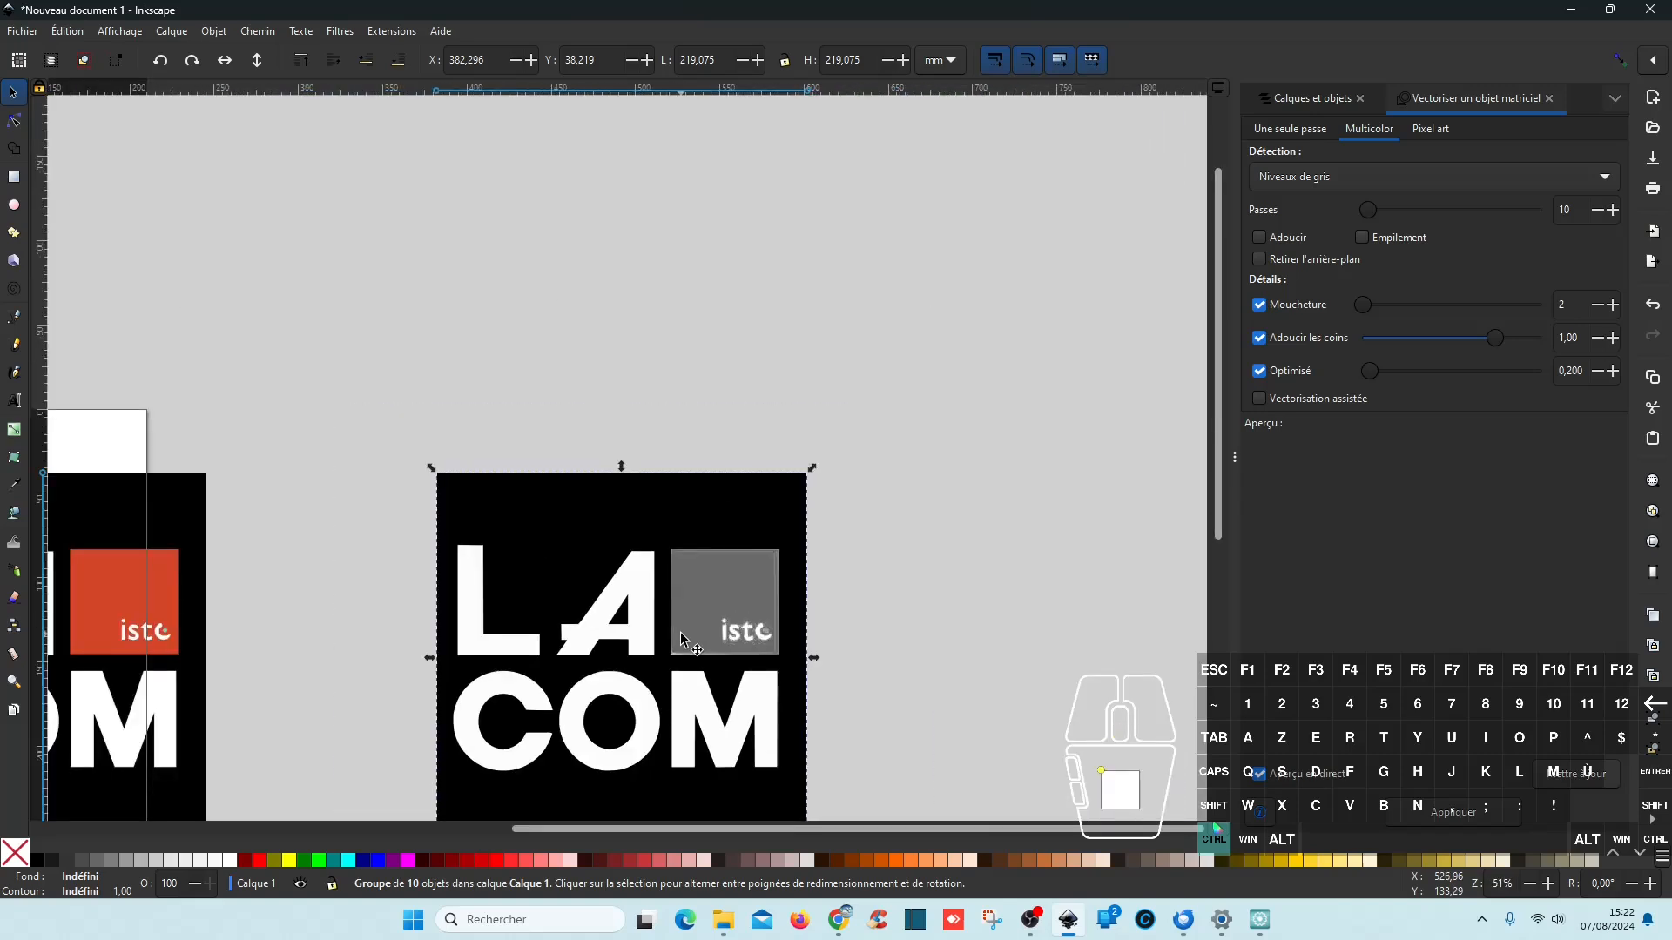
pyautogui.scroll(7, 682, 638)
pyautogui.scroll(-2, 671, 662)
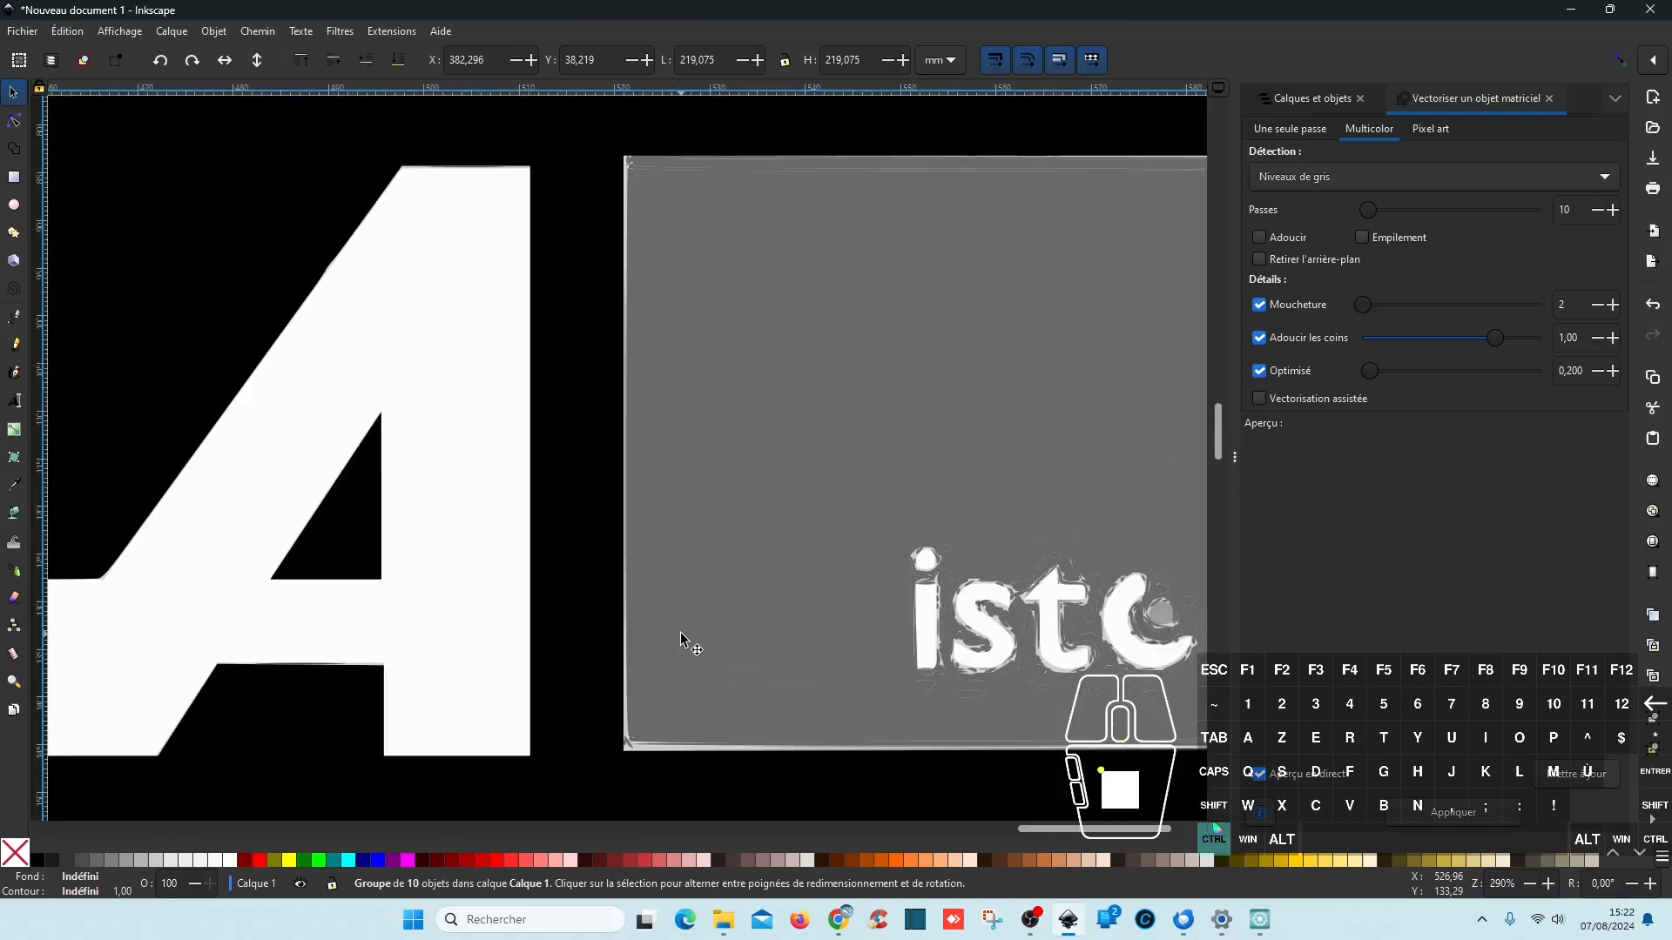
pyautogui.scroll(-3, 642, 750)
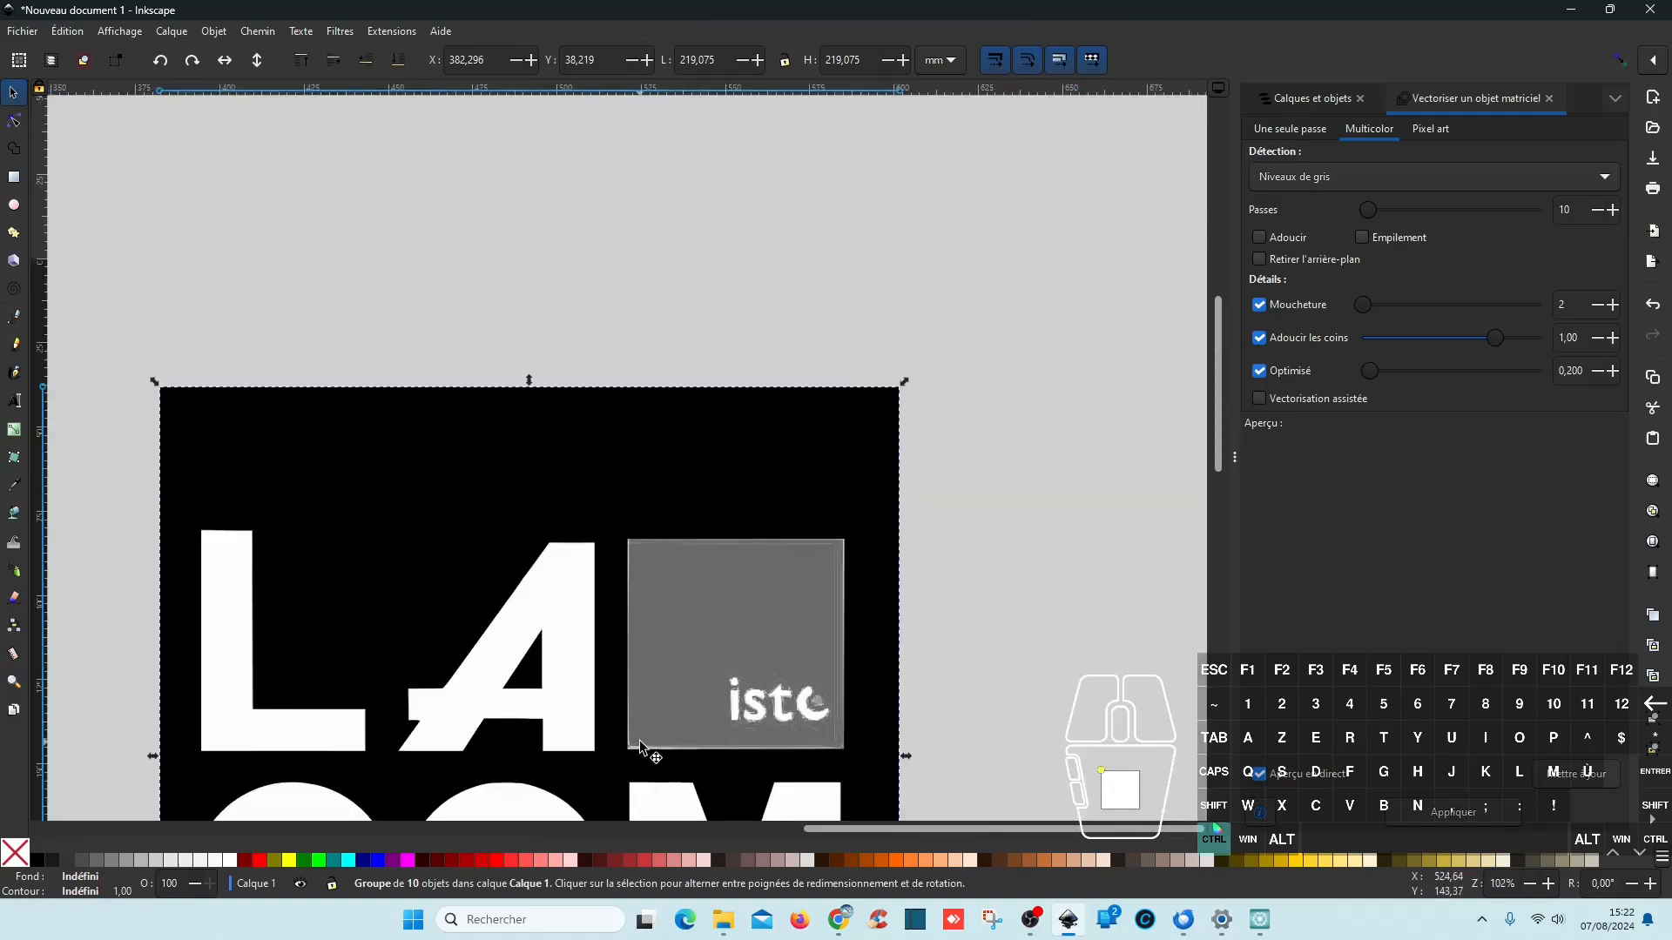
pyautogui.moveTo(392, 615); pyautogui.dragTo(694, 418)
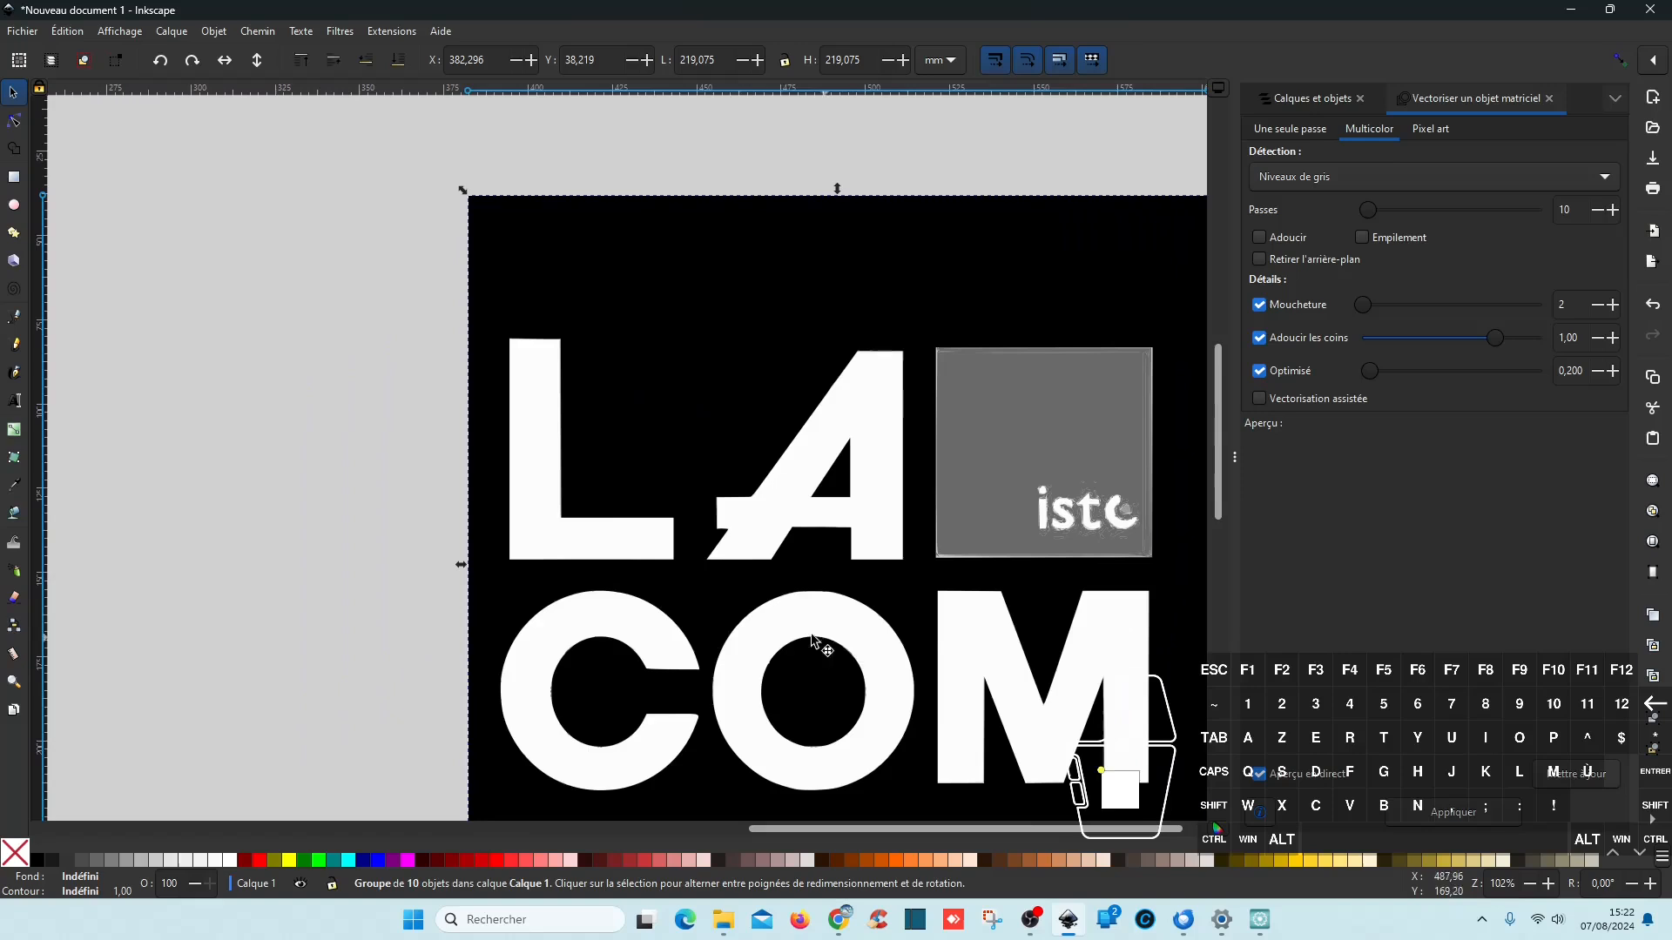
pyautogui.scroll(-2, 705, 646)
pyautogui.scroll(-1, 705, 646)
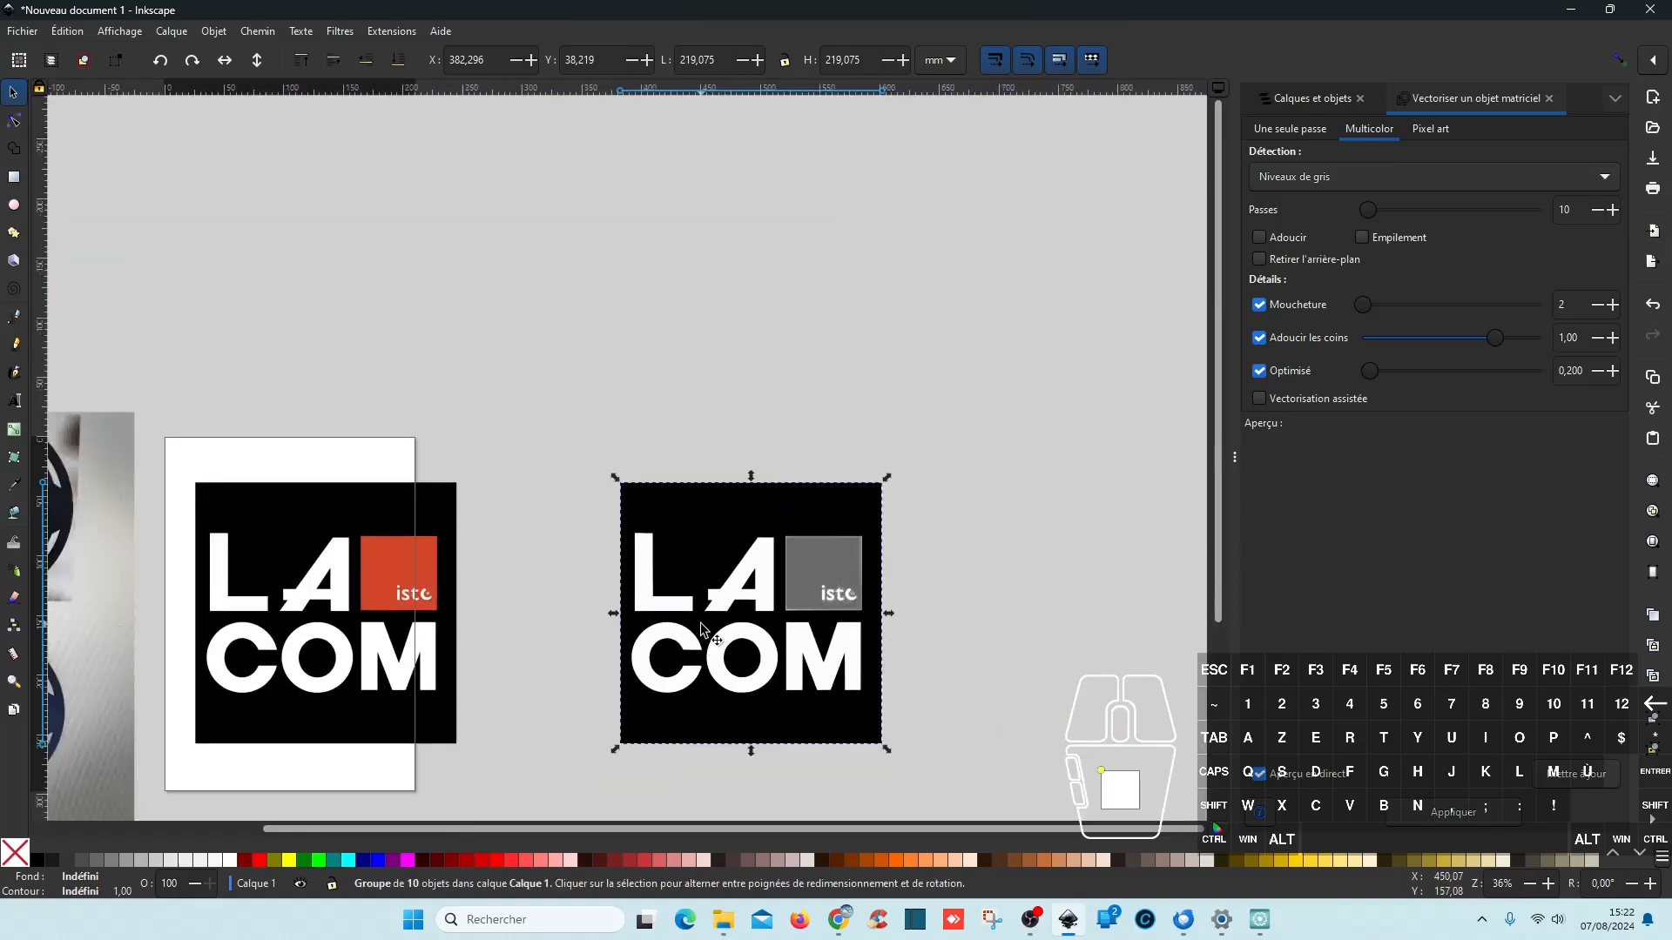
pyautogui.press('Delete')
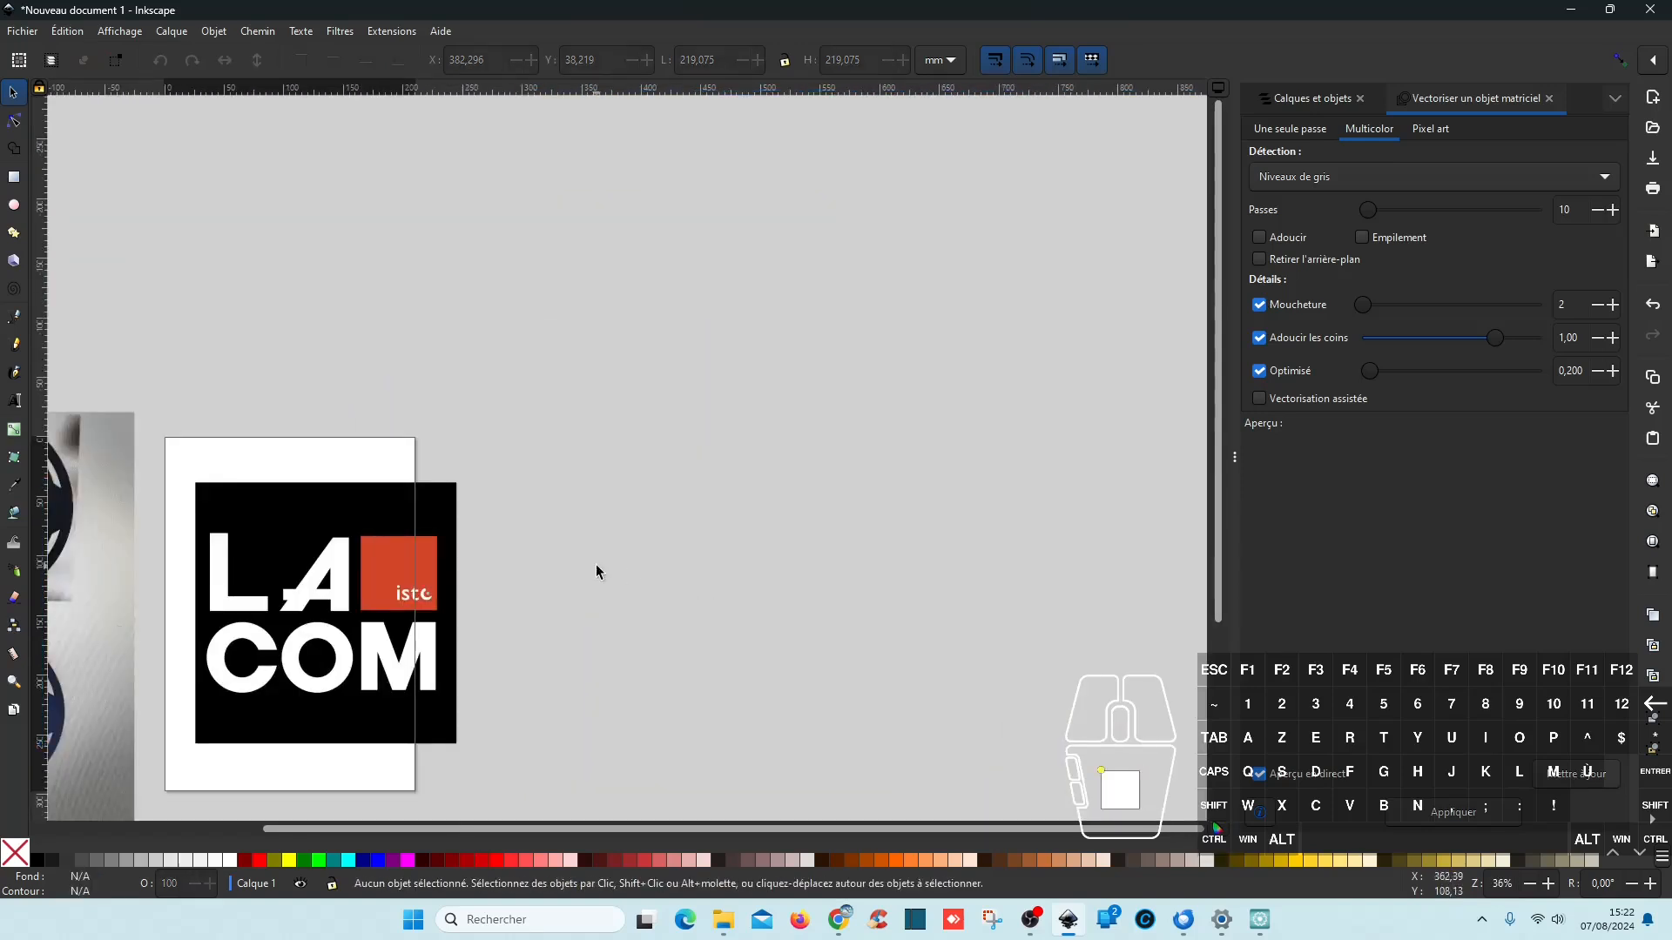
# Step: Trace the logo image in a single pass with Seuil de luminosité at 0,450, and move the traced path clear of the original
pyautogui.click(379, 511)
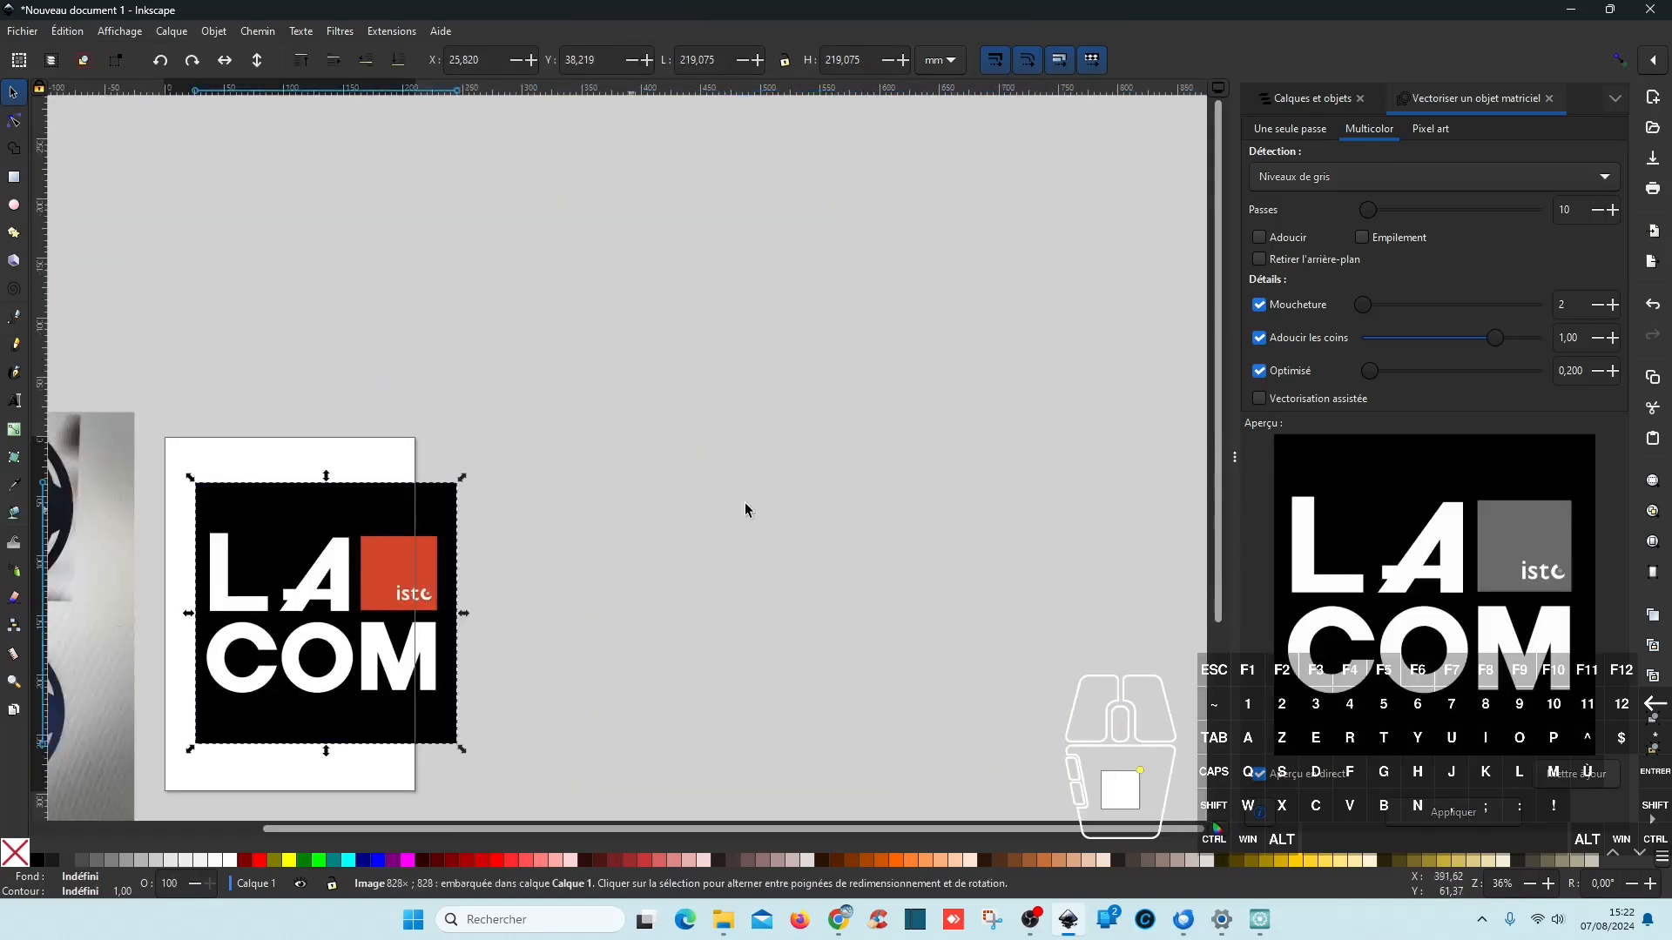
pyautogui.click(1327, 179)
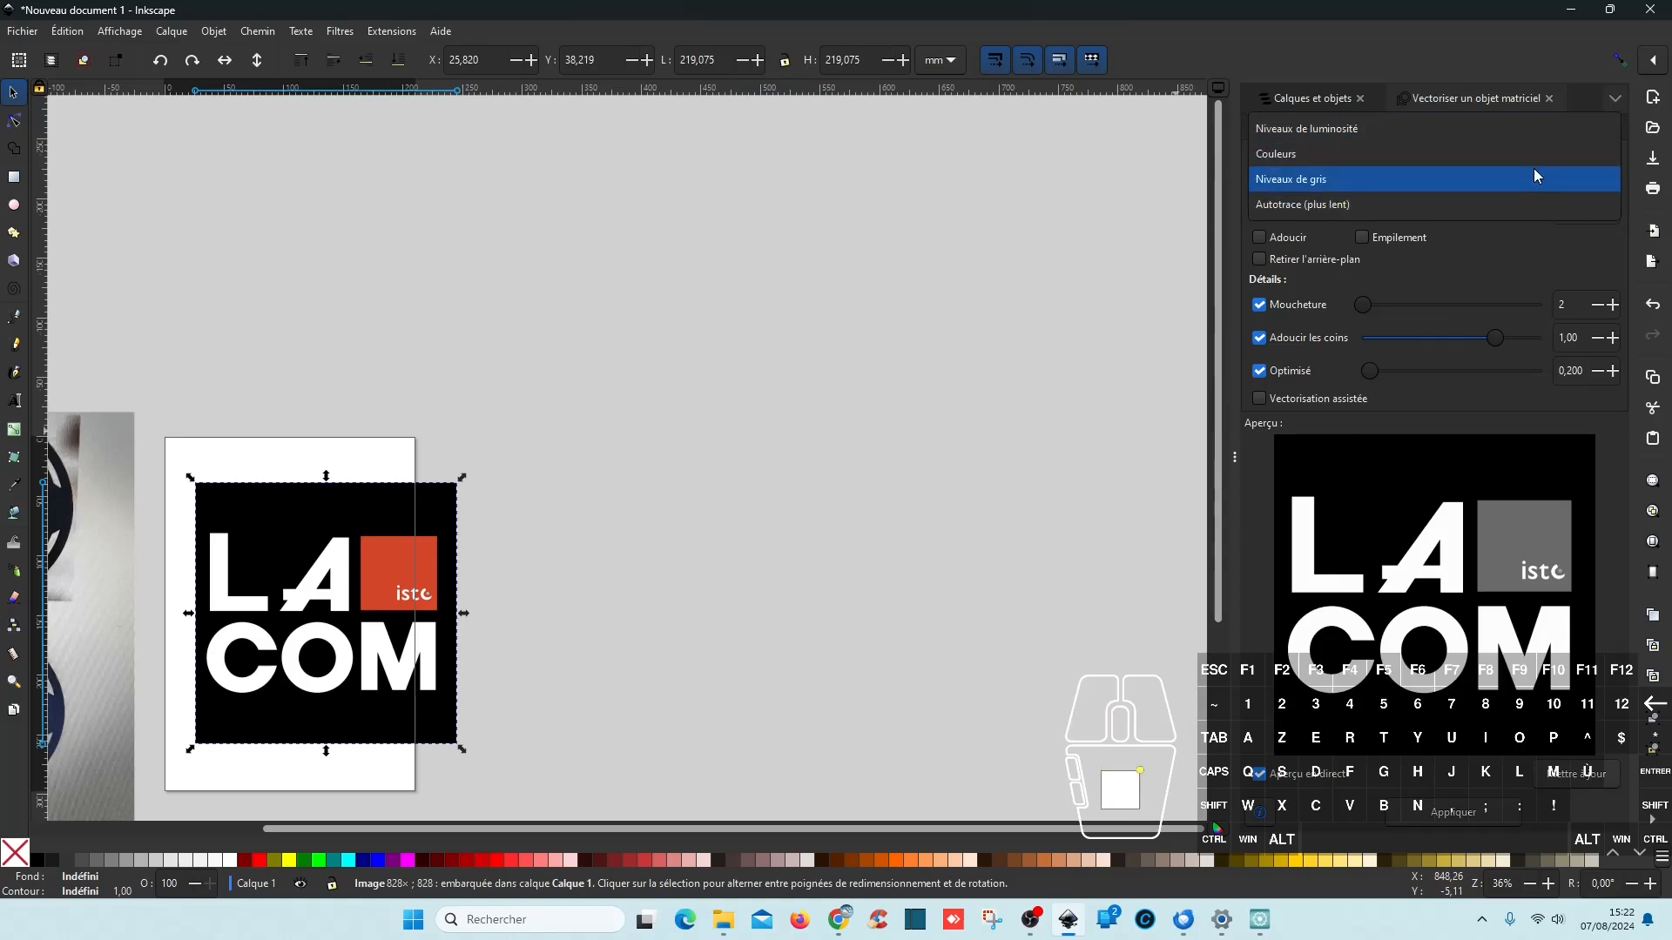
pyautogui.click(1289, 130)
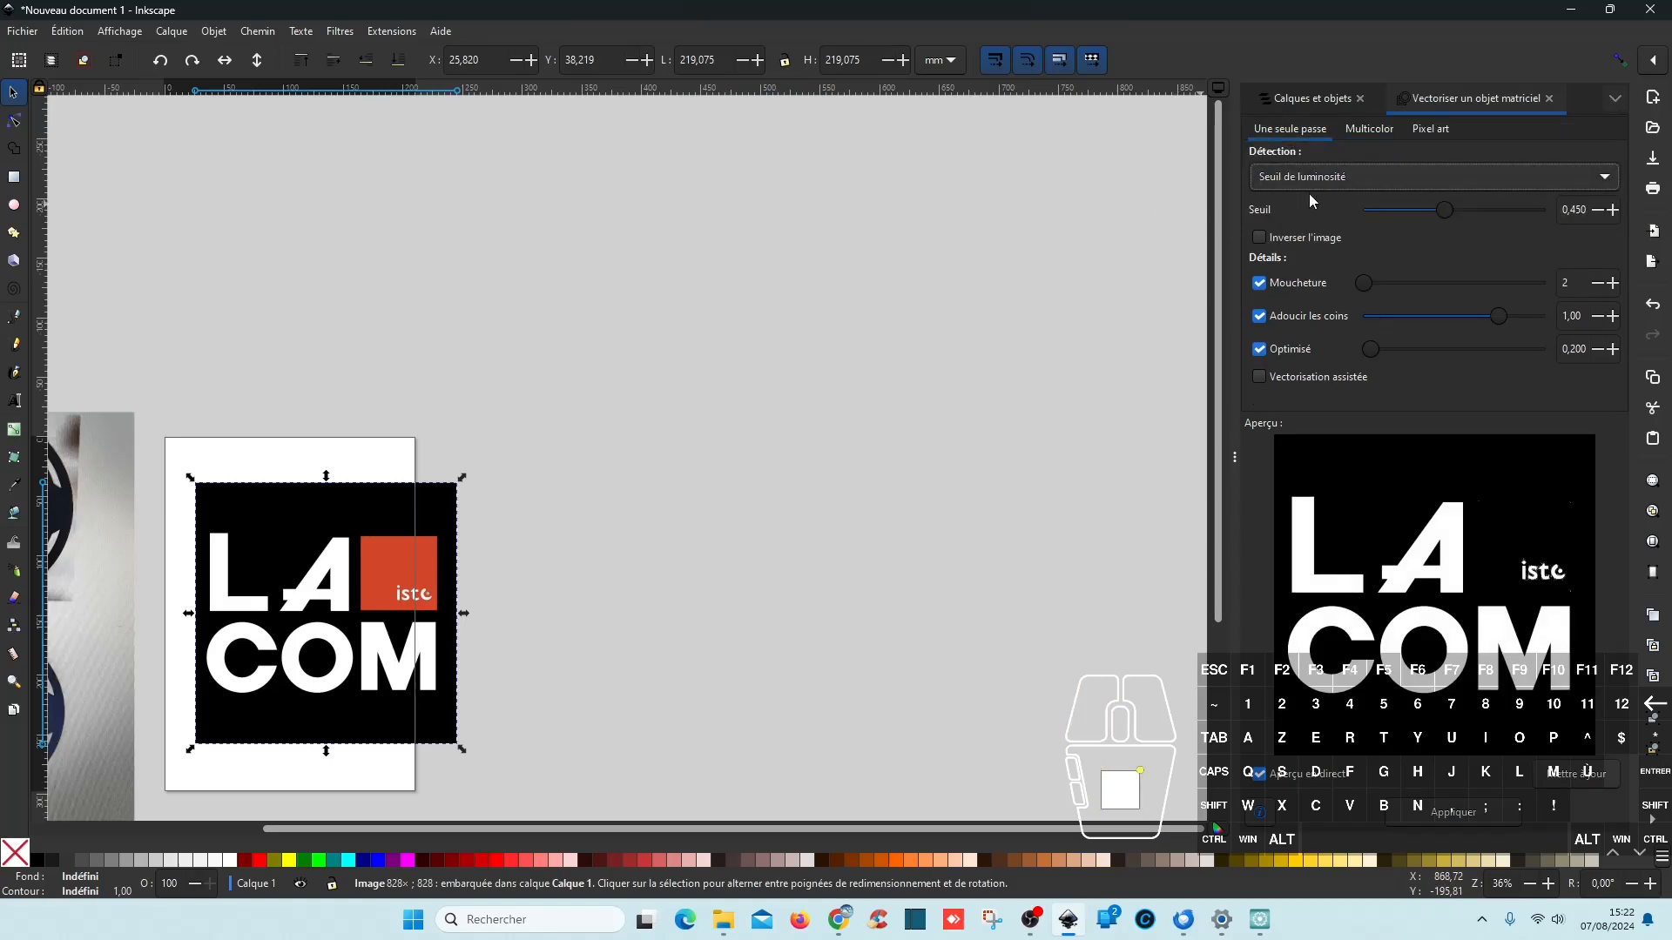
pyautogui.click(1454, 812)
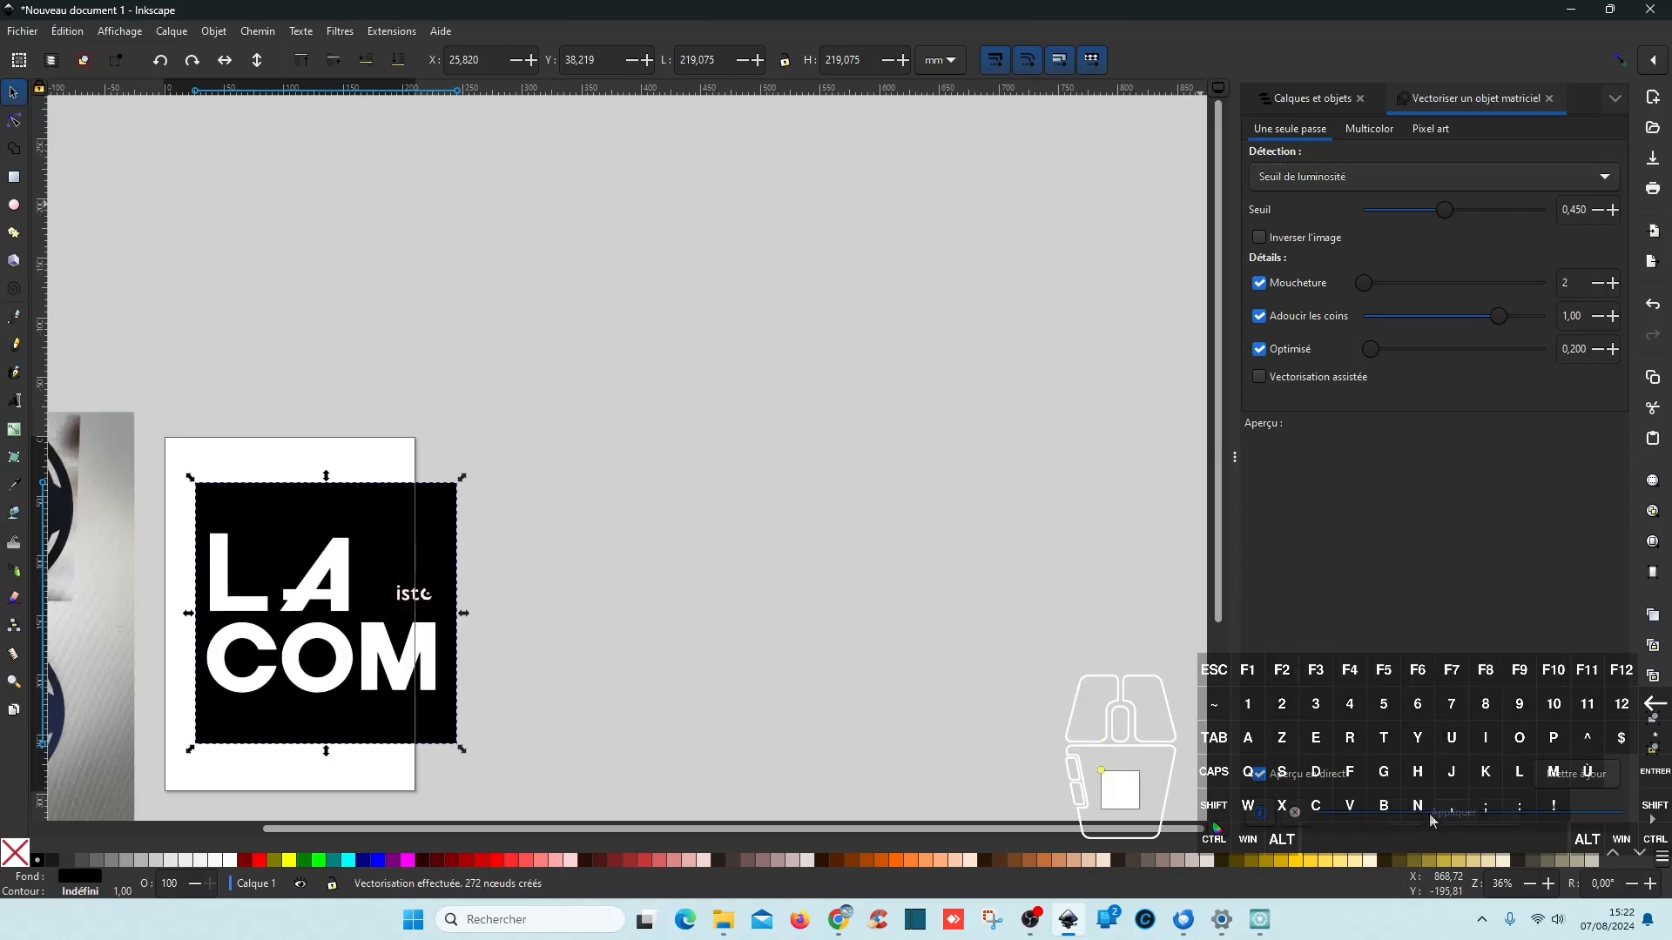
pyautogui.moveTo(292, 517); pyautogui.dragTo(659, 527)
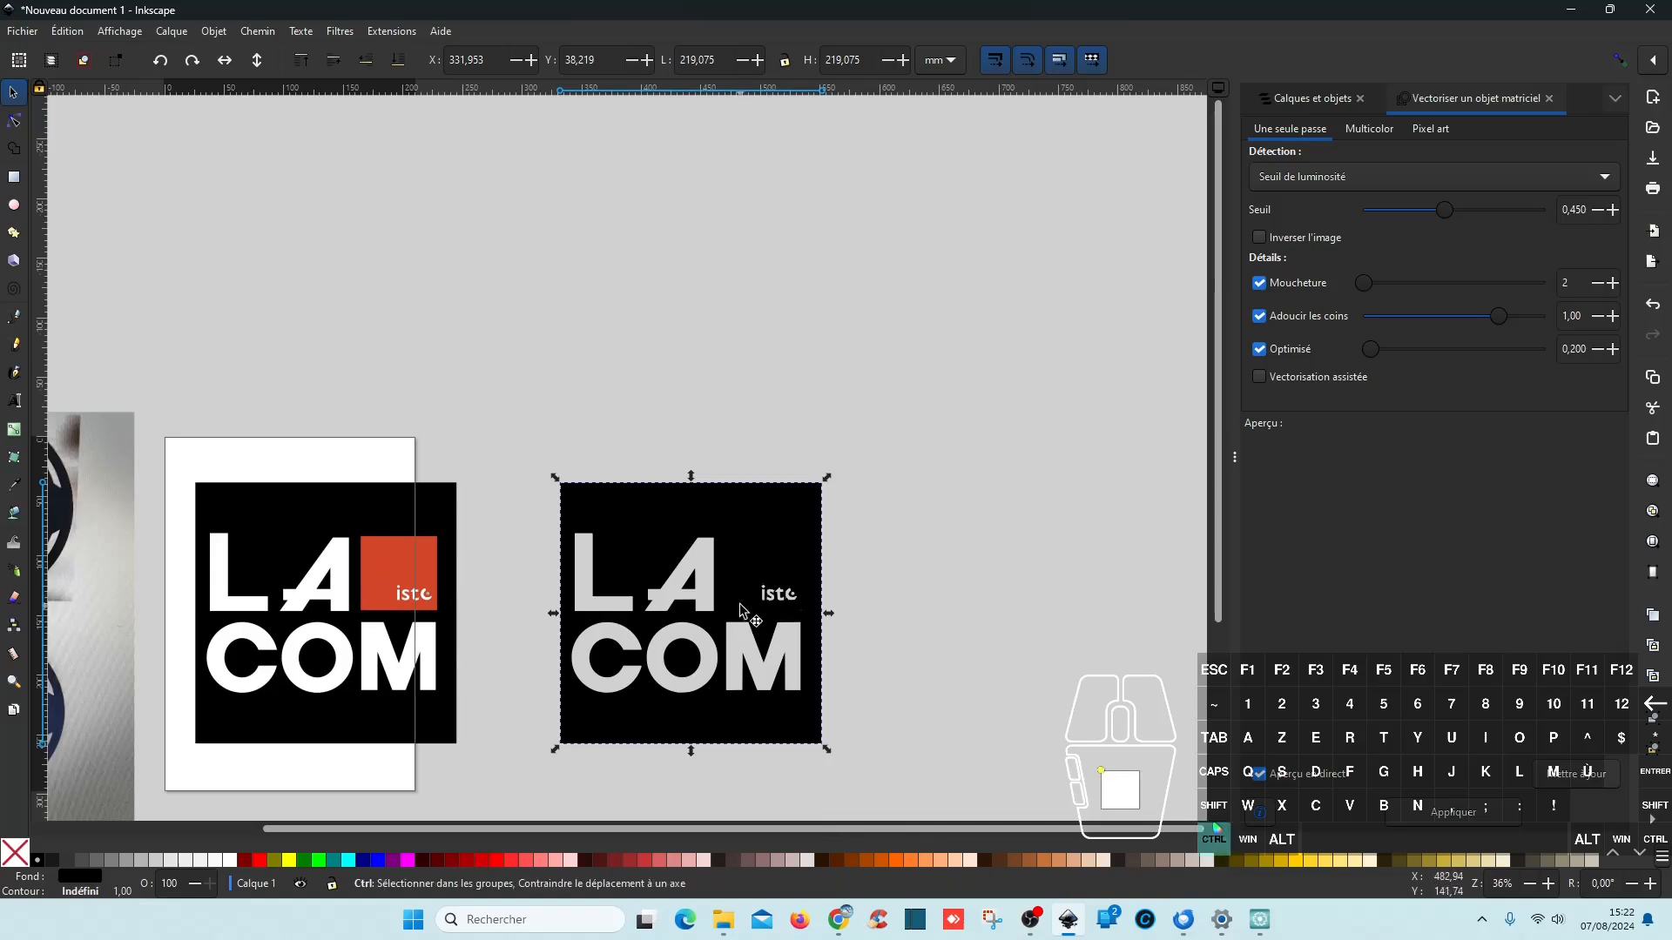
# Step: Examine the small istc lettering in the 0,450 threshold trace, and remove the traced path
pyautogui.scroll(6, 790, 591)
pyautogui.scroll(3, 644, 636)
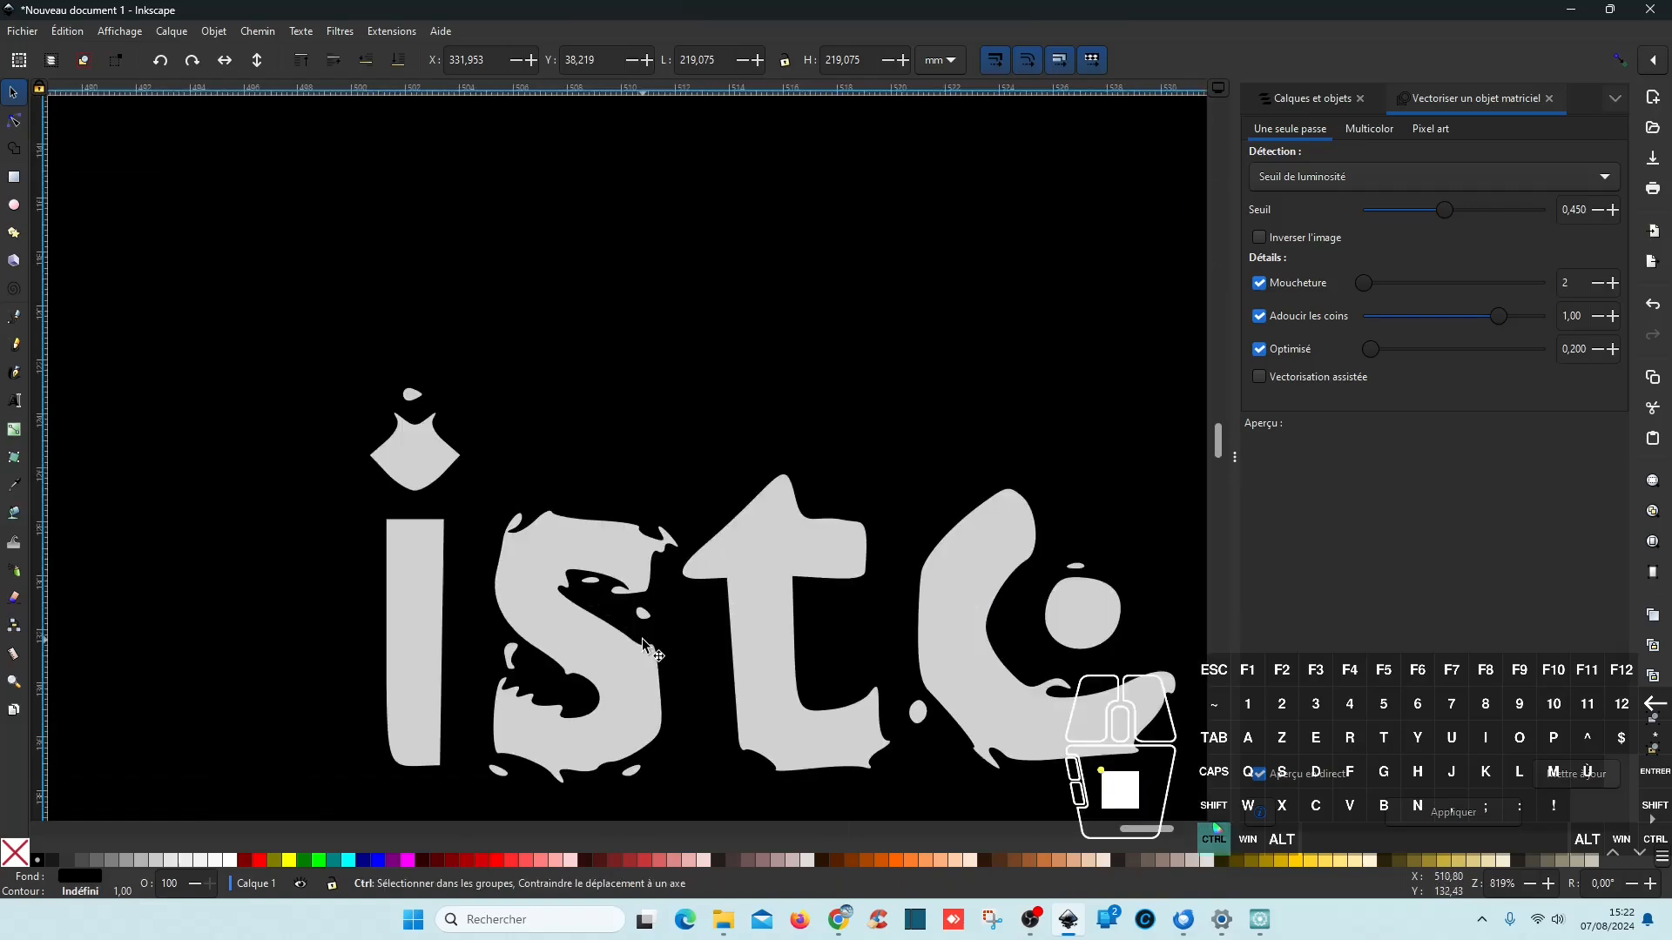
pyautogui.scroll(-6, 655, 640)
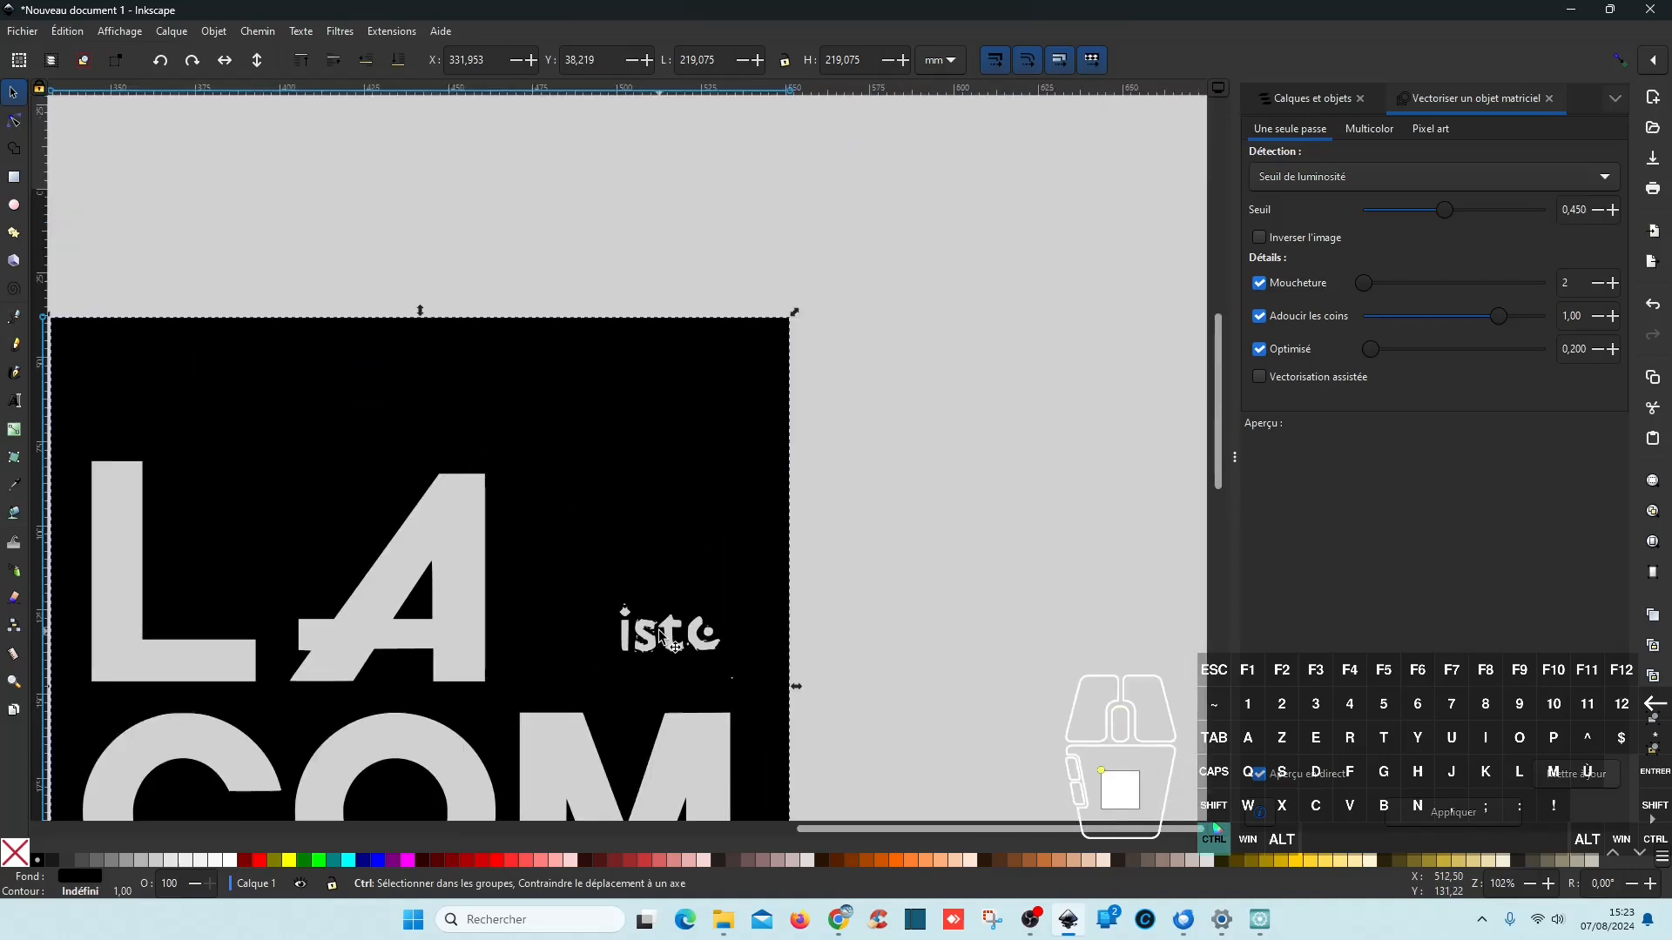
pyautogui.scroll(2, 667, 643)
pyautogui.press('Delete')
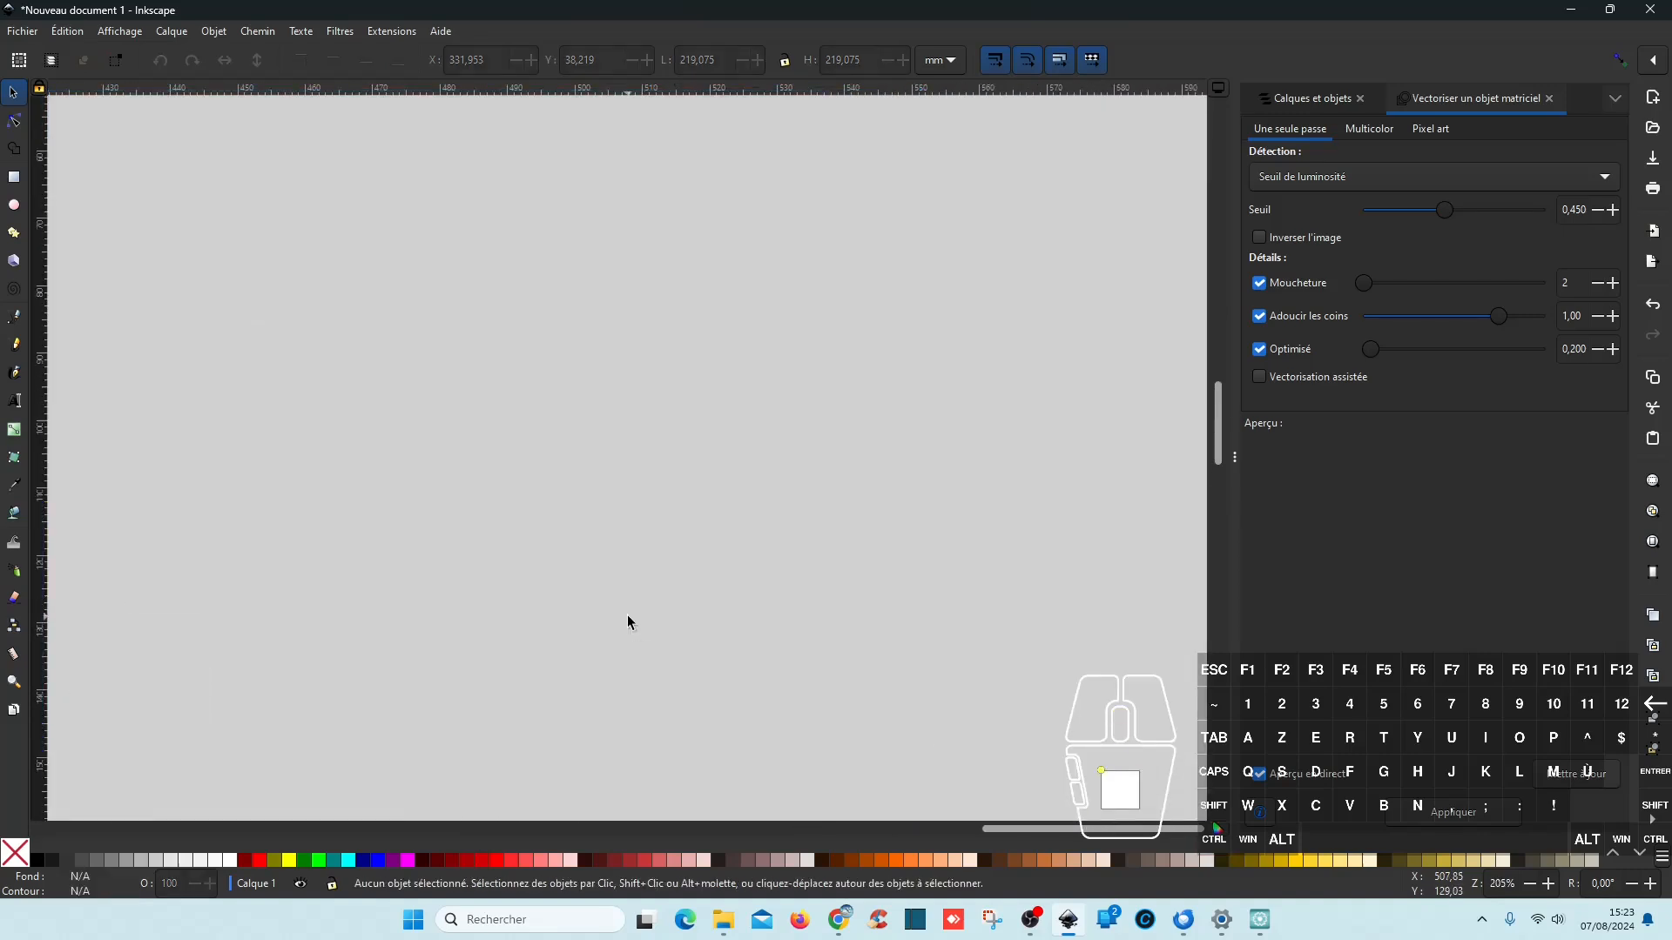
pyautogui.hotkey('ctrl', 'z')
pyautogui.scroll(-6, 627, 614)
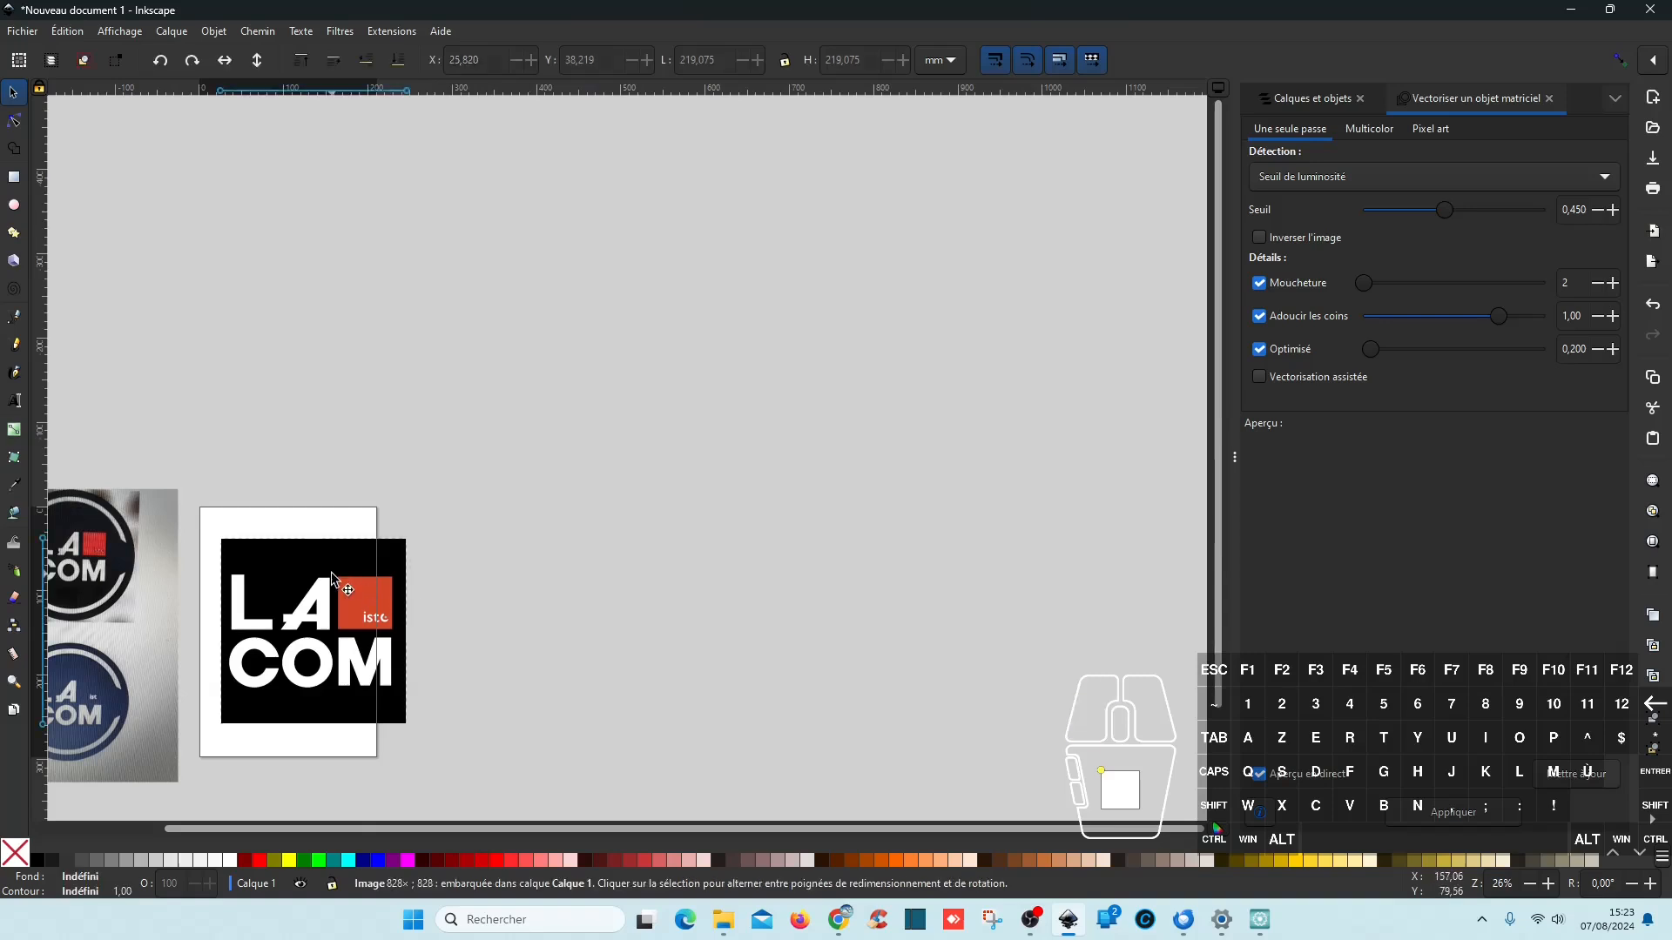
# Step: Trace the logo image in a single pass with the Seuil de luminosité threshold at 0,807, and move the traced path clear of the original
pyautogui.click(1613, 211)
pyautogui.moveTo(1459, 209); pyautogui.dragTo(1529, 214)
pyautogui.click(1532, 214)
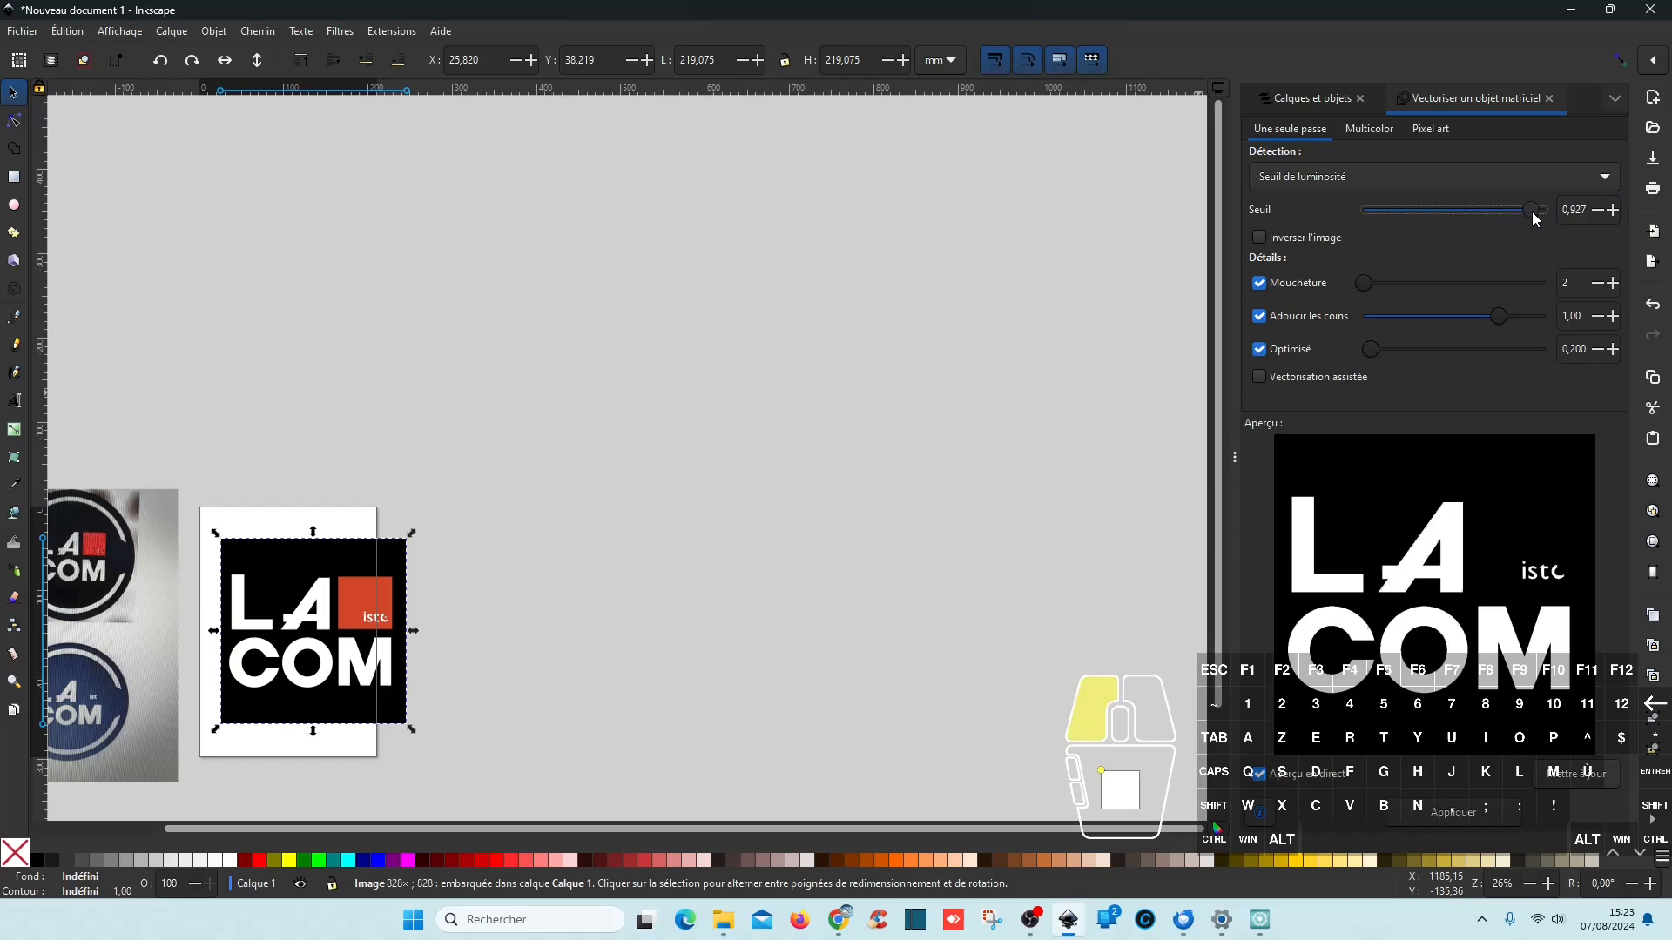
pyautogui.click(1596, 211)
pyautogui.click(1596, 210)
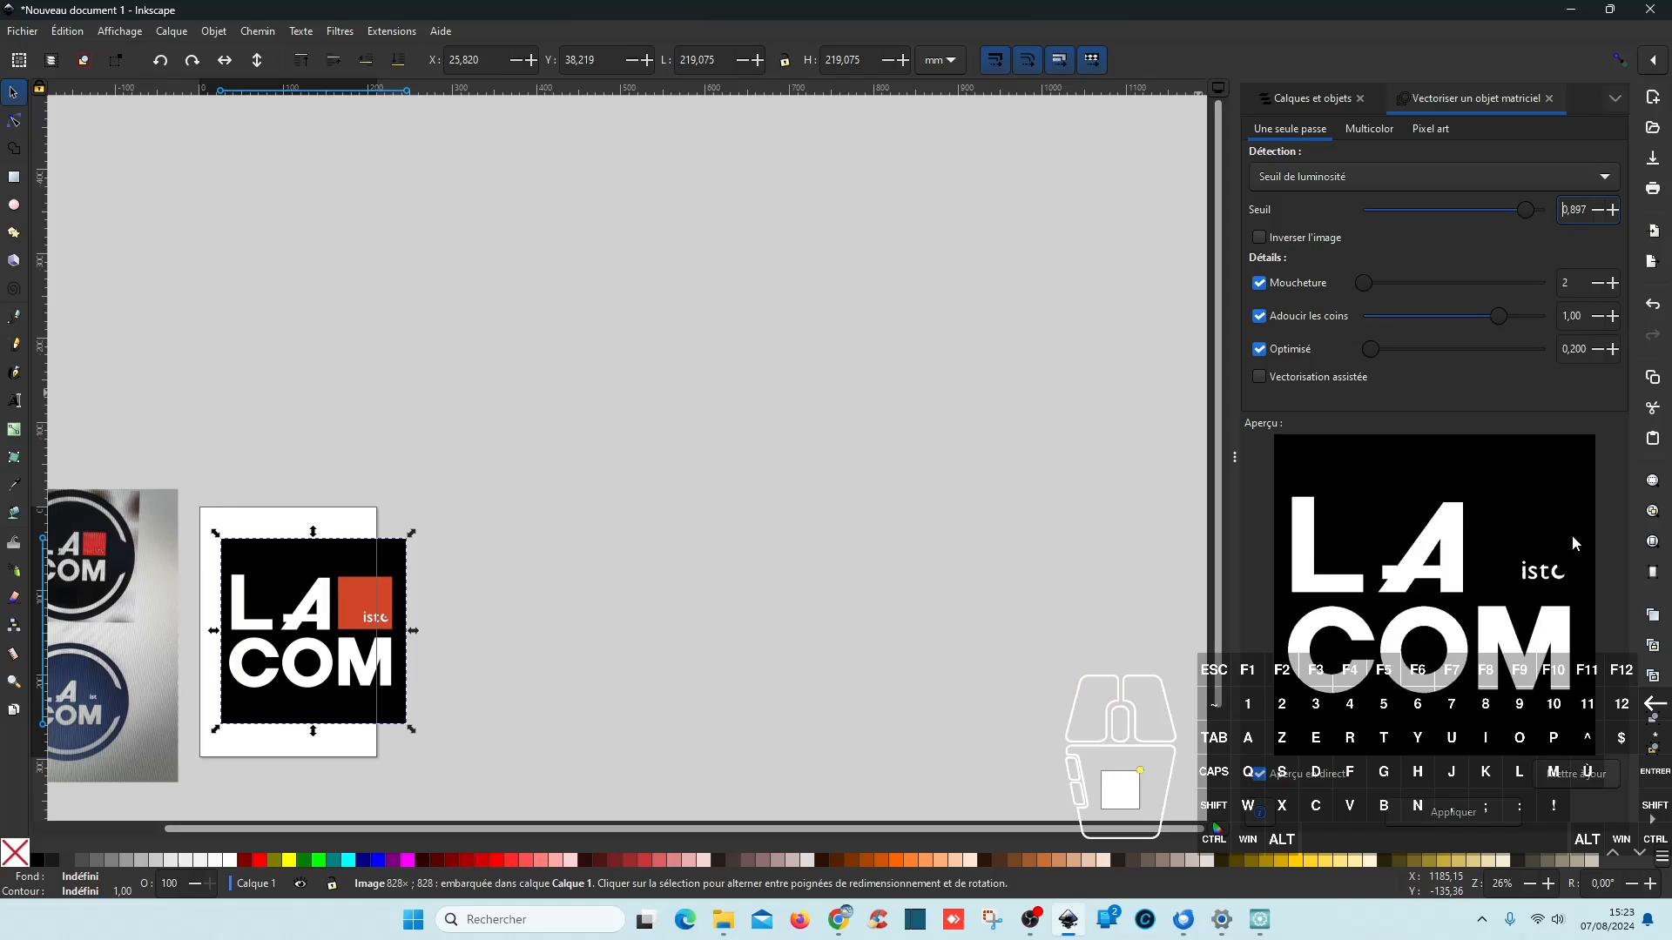
pyautogui.click(1599, 213)
pyautogui.click(1599, 213)
pyautogui.click(1600, 213)
pyautogui.click(1480, 825)
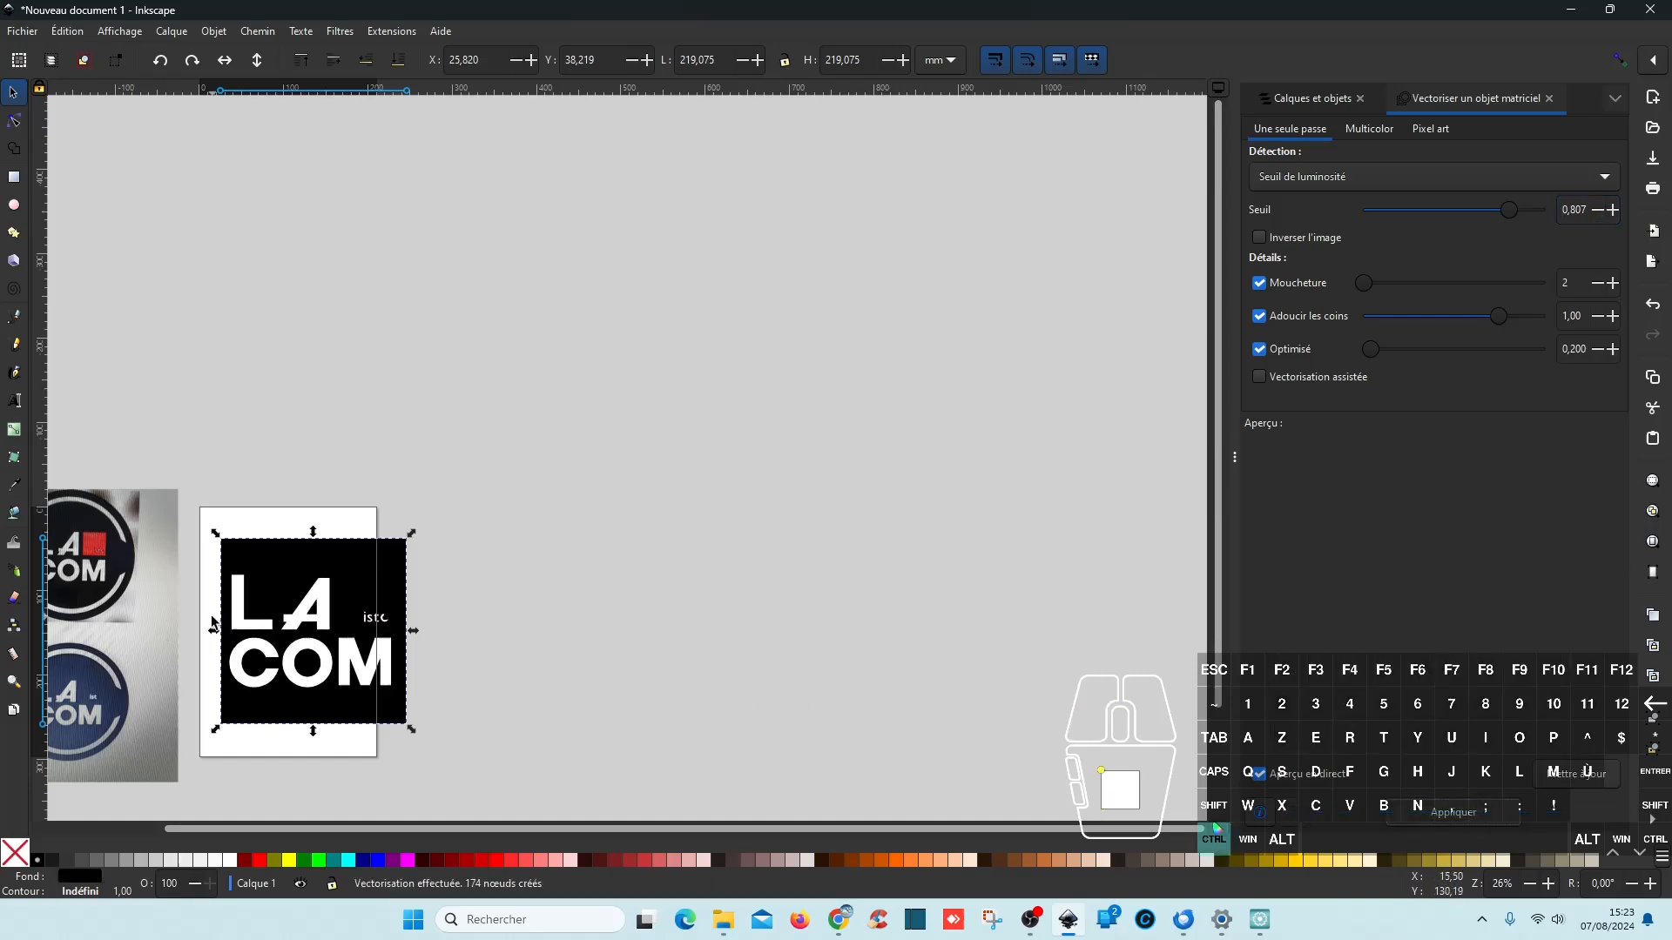
pyautogui.moveTo(336, 579); pyautogui.dragTo(540, 574)
# Step: Compare the small istc lettering in the 0,807 threshold trace with the lettering in the original logo's red square
pyautogui.scroll(8, 634, 610)
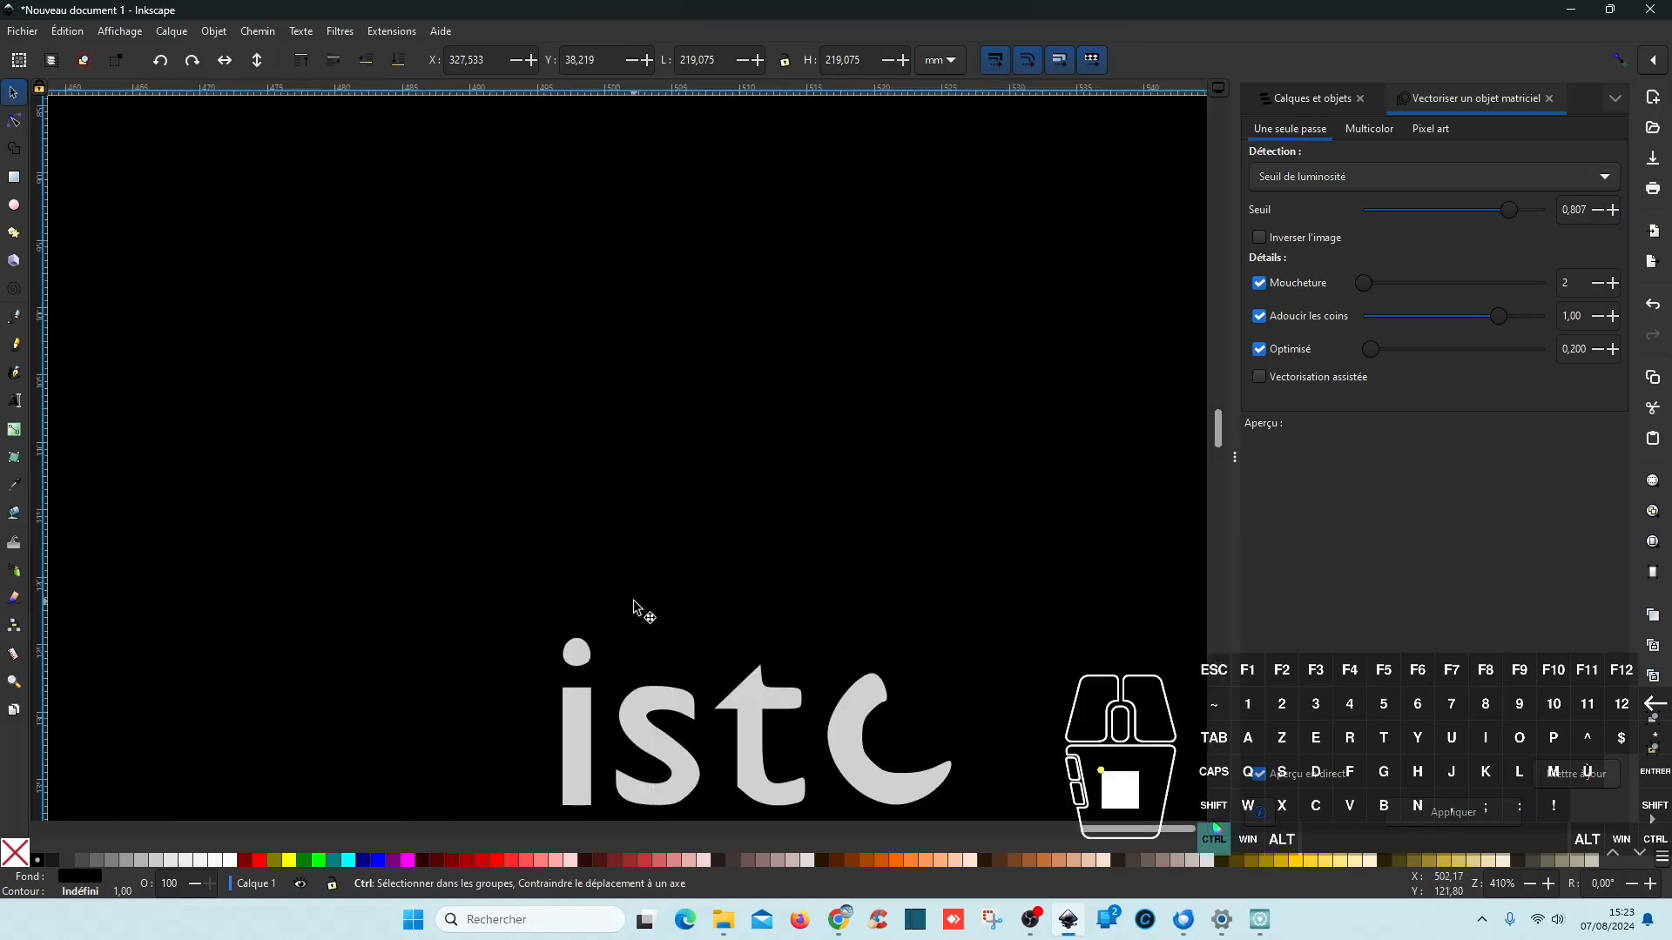
pyautogui.scroll(-5, 767, 727)
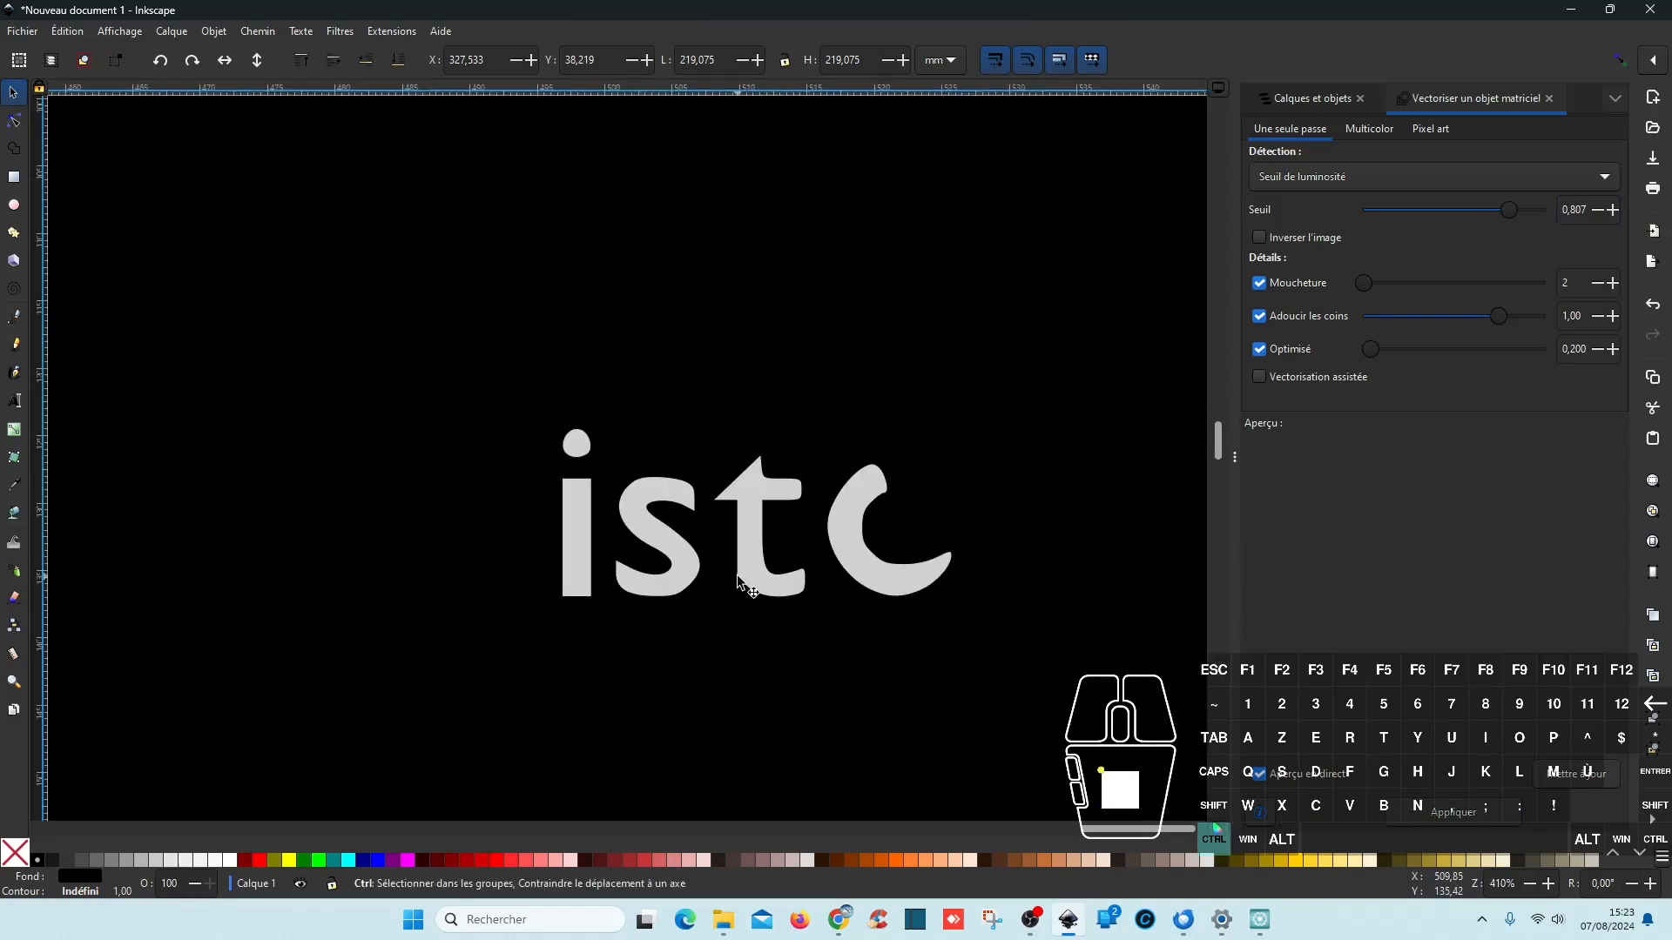
pyautogui.scroll(-1, 746, 585)
pyautogui.scroll(-3, 554, 612)
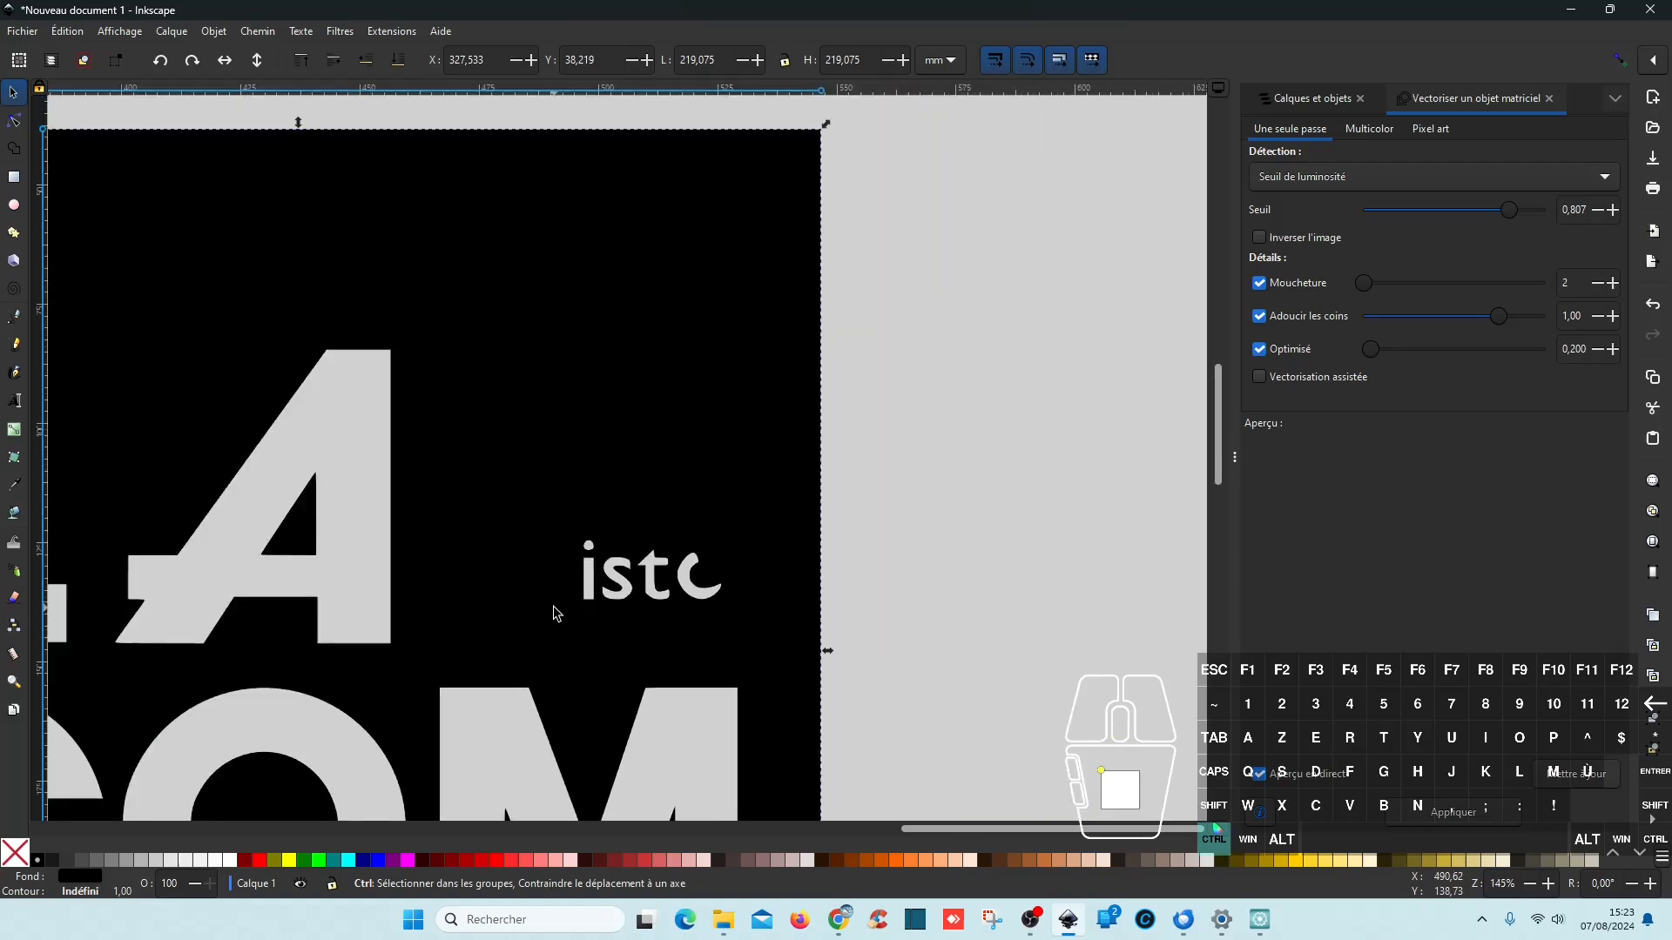
pyautogui.hscroll(-10, 554, 612)
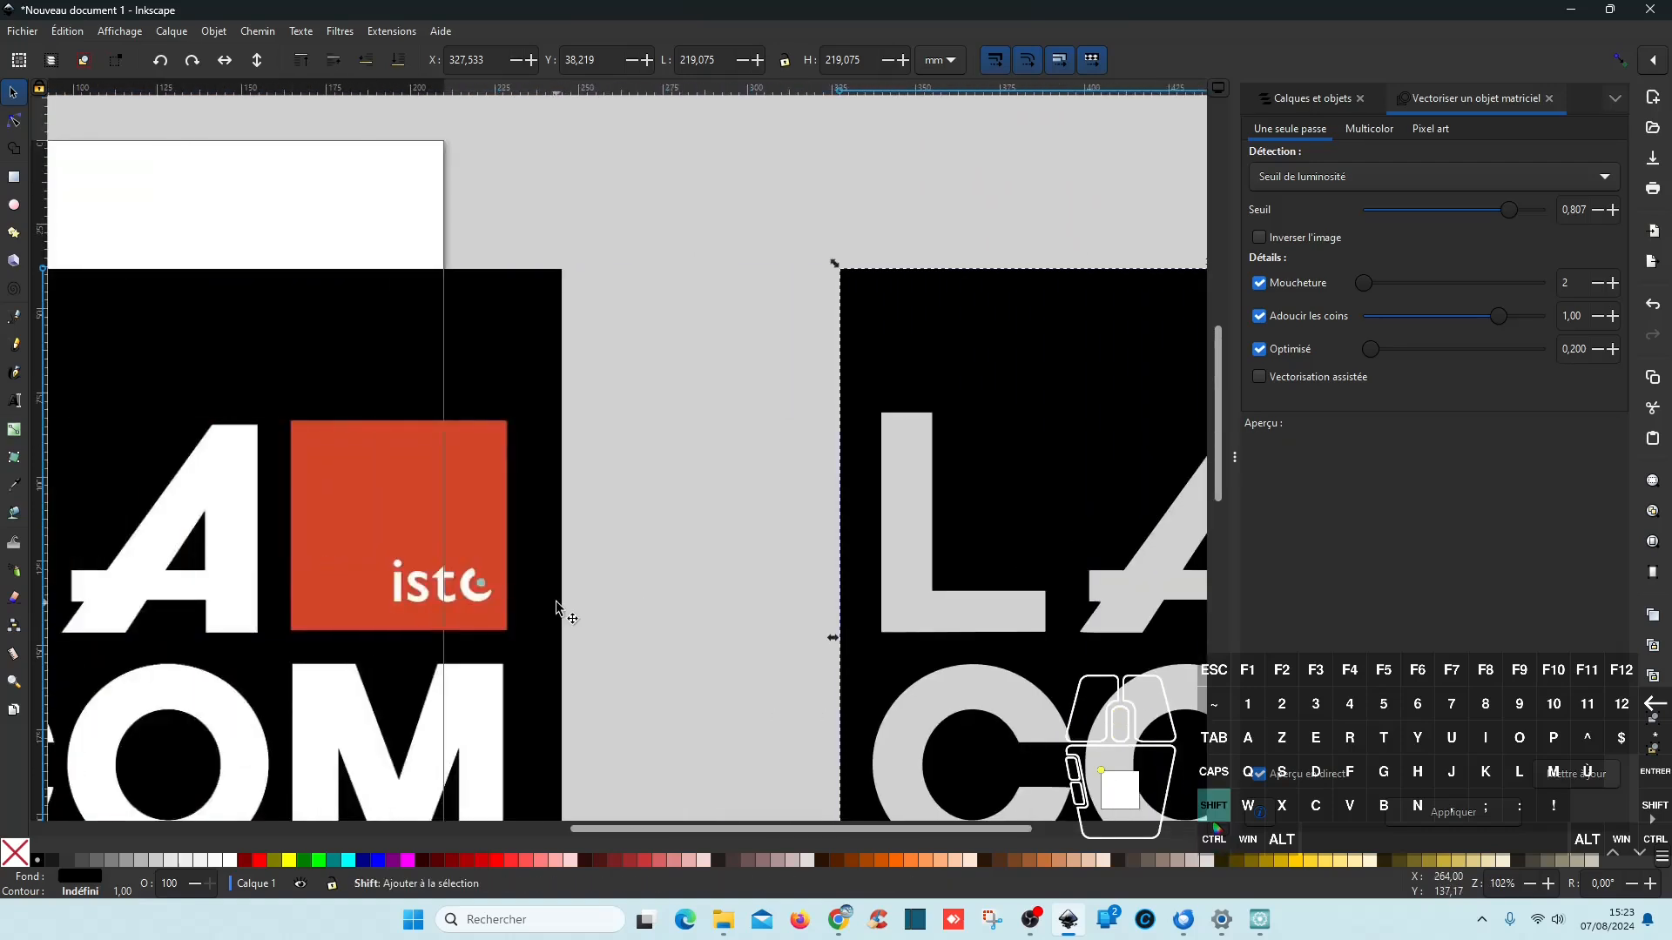
pyautogui.scroll(6, 453, 593)
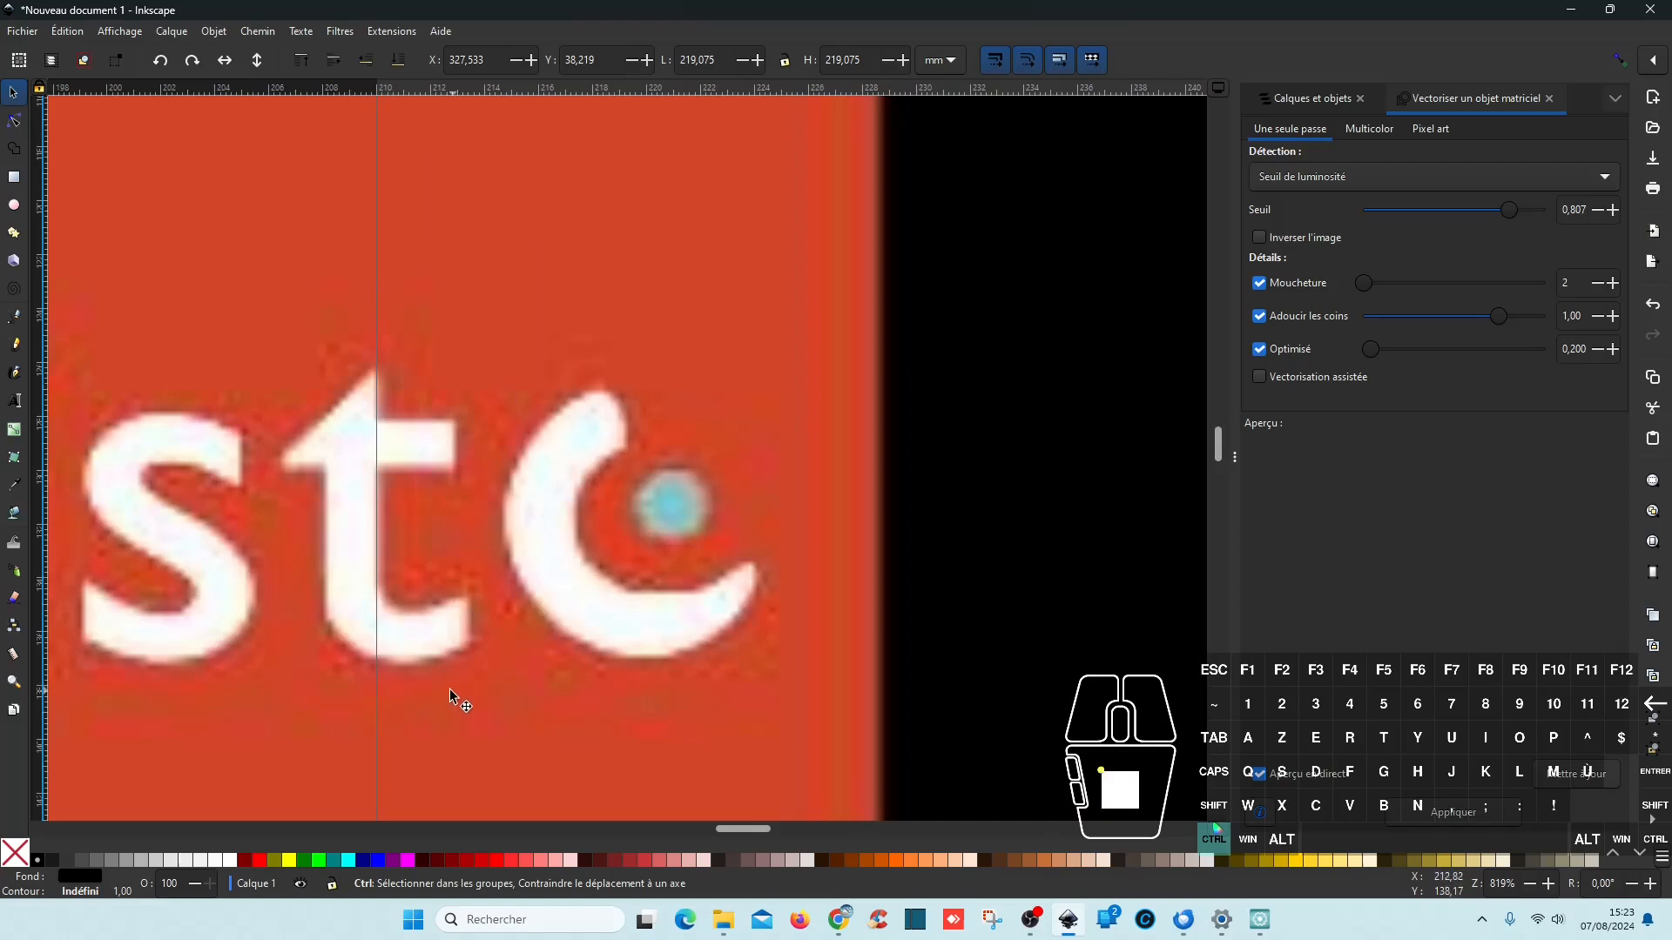
pyautogui.scroll(-1, 451, 697)
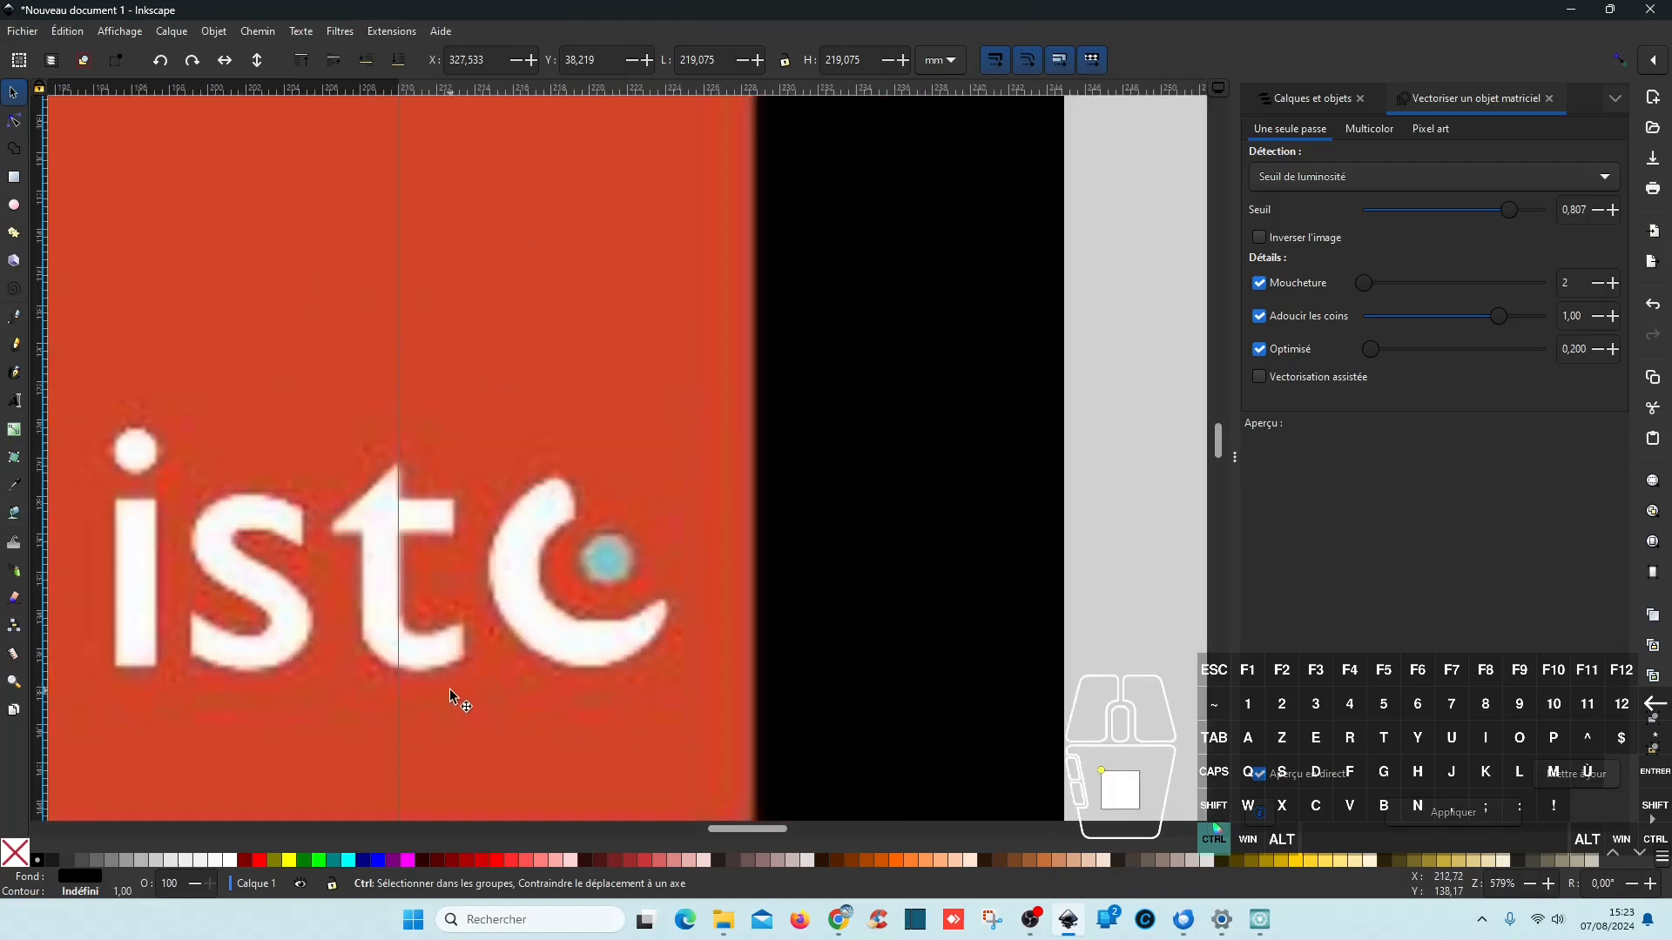
pyautogui.scroll(-2, 450, 694)
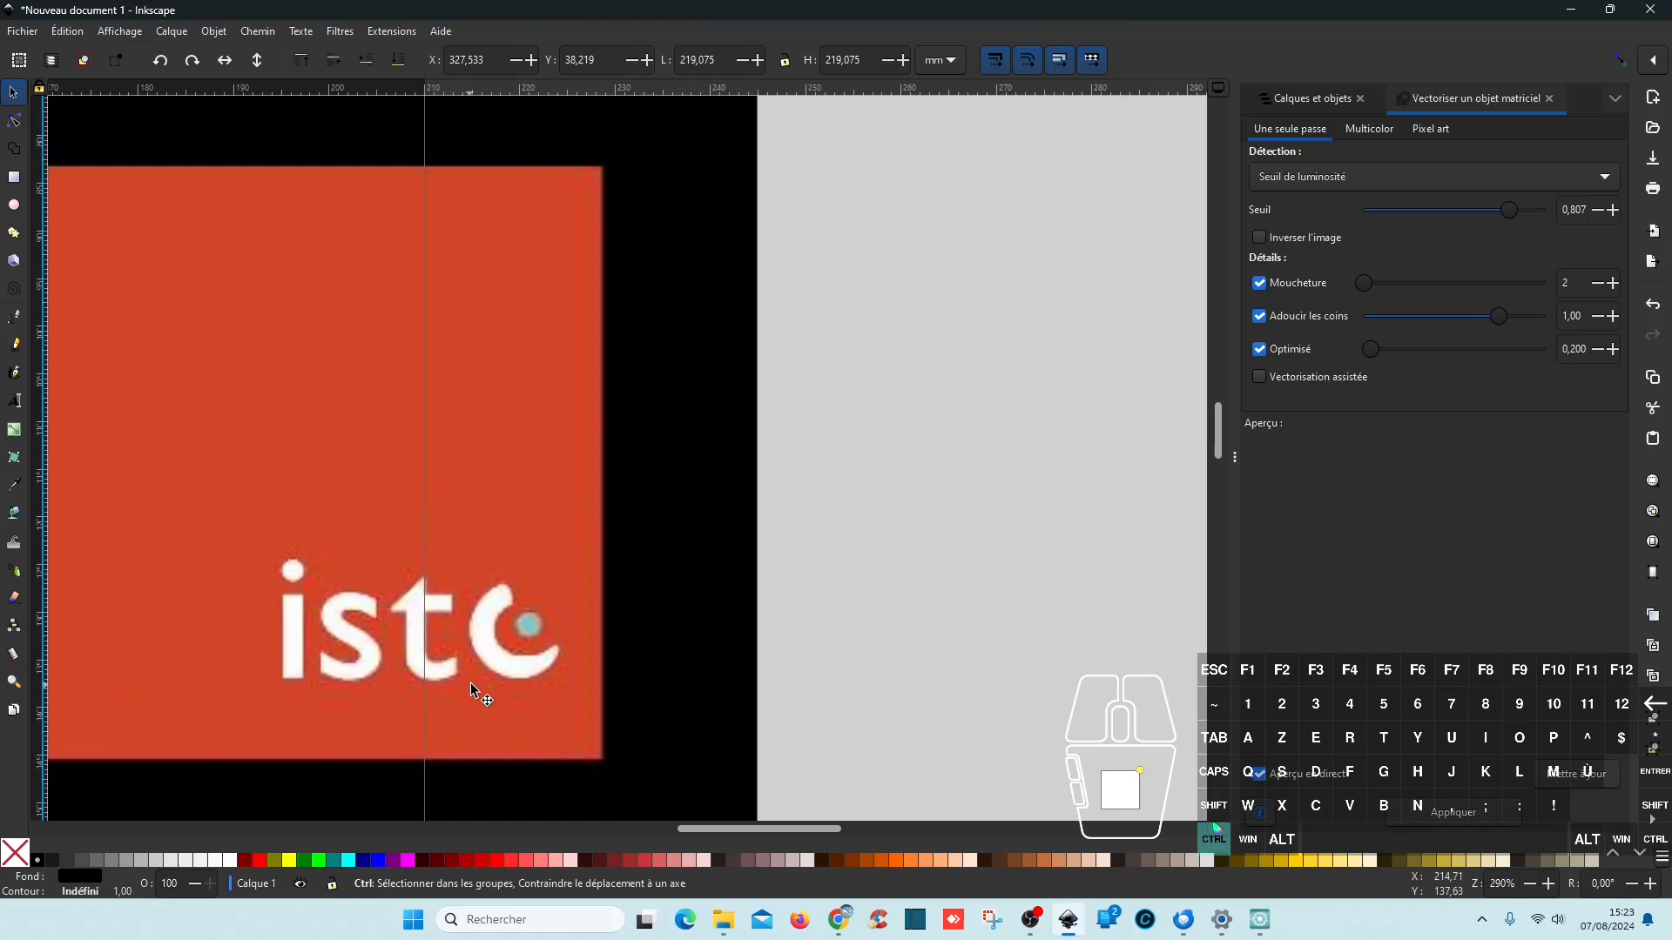
pyautogui.hscroll(10, 540, 657)
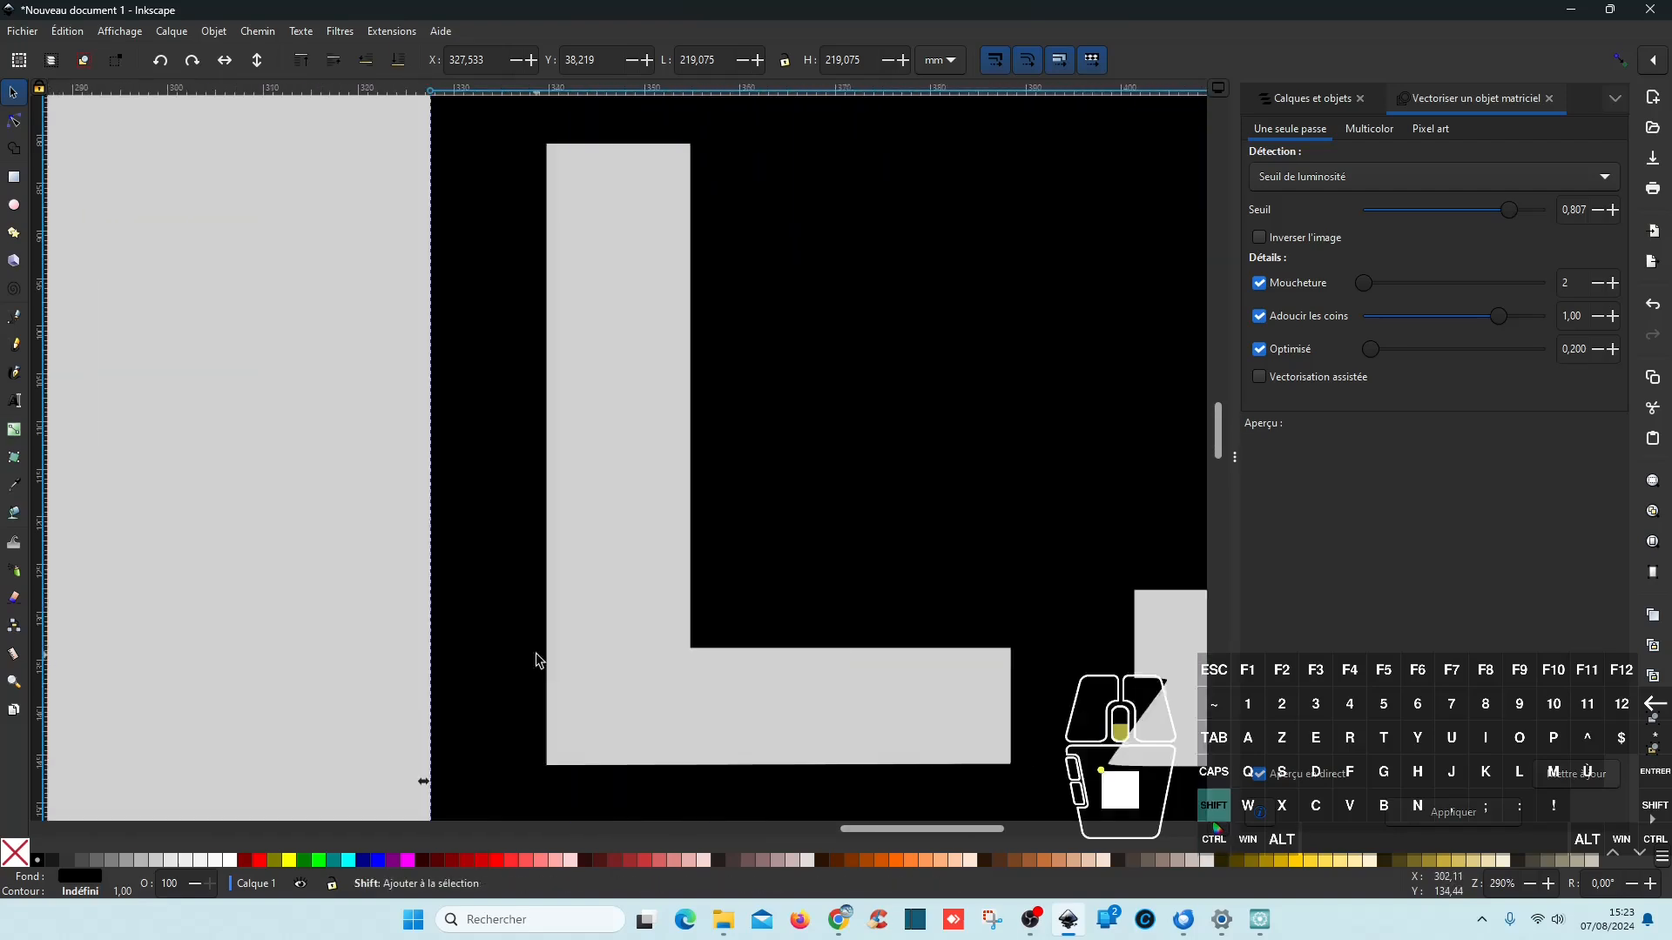
pyautogui.hscroll(10, 537, 659)
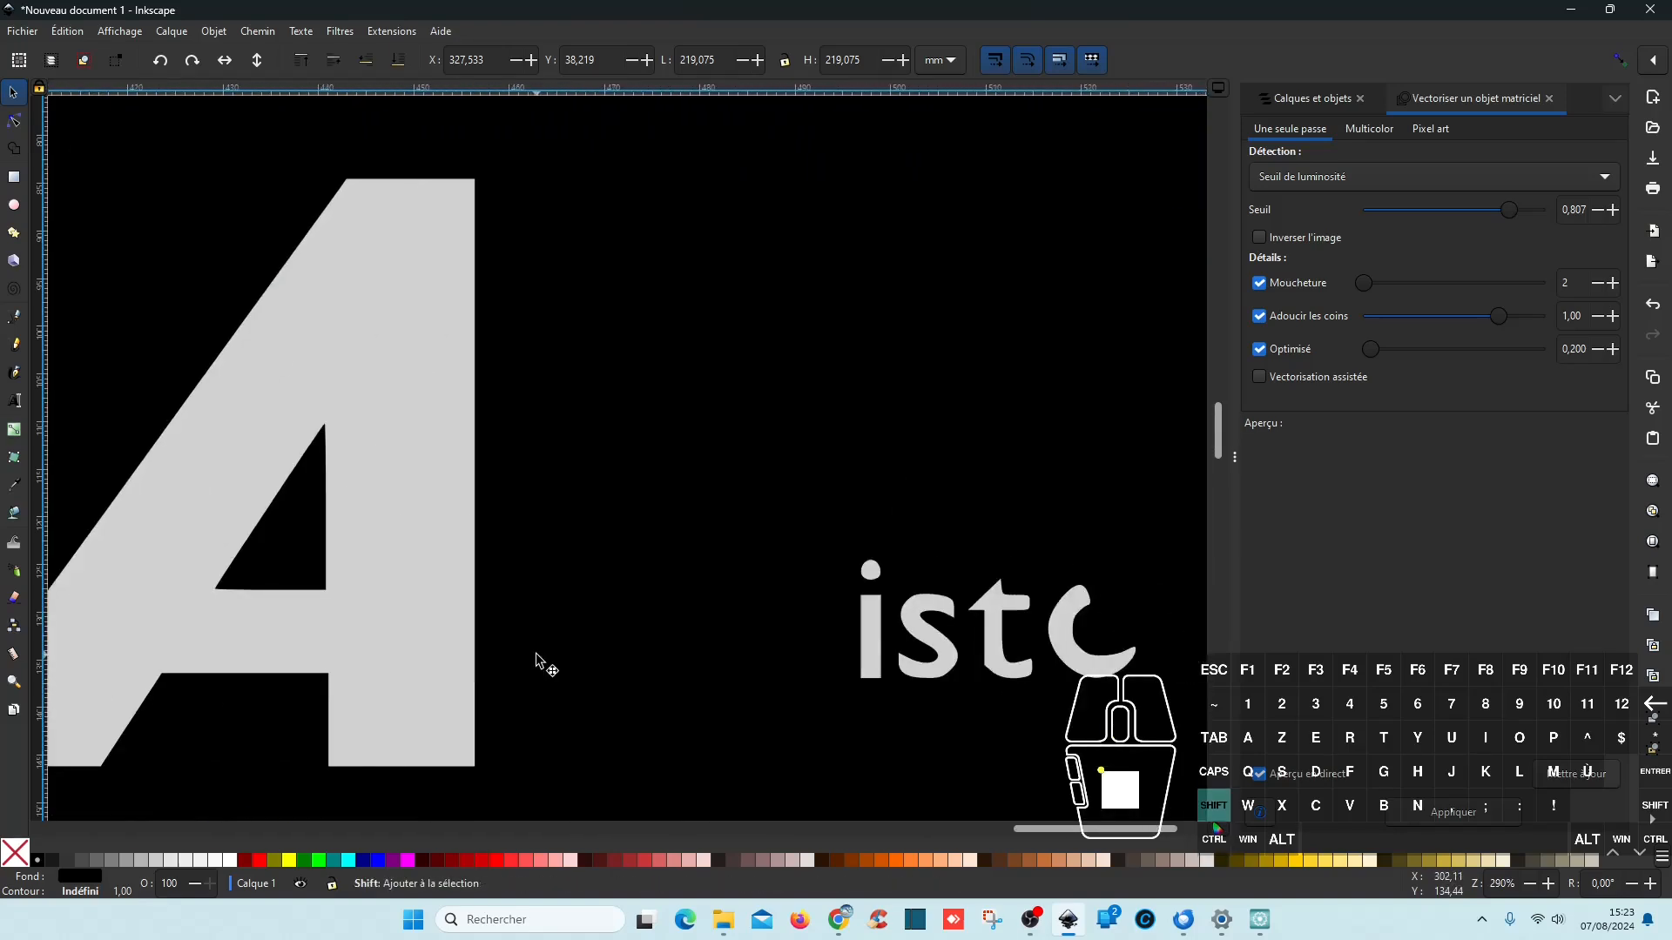
# Step: Close the bitmap tracing dialog and break the traced logo path apart into separate paths
pyautogui.hscroll(-8, 535, 662)
pyautogui.scroll(-4, 538, 659)
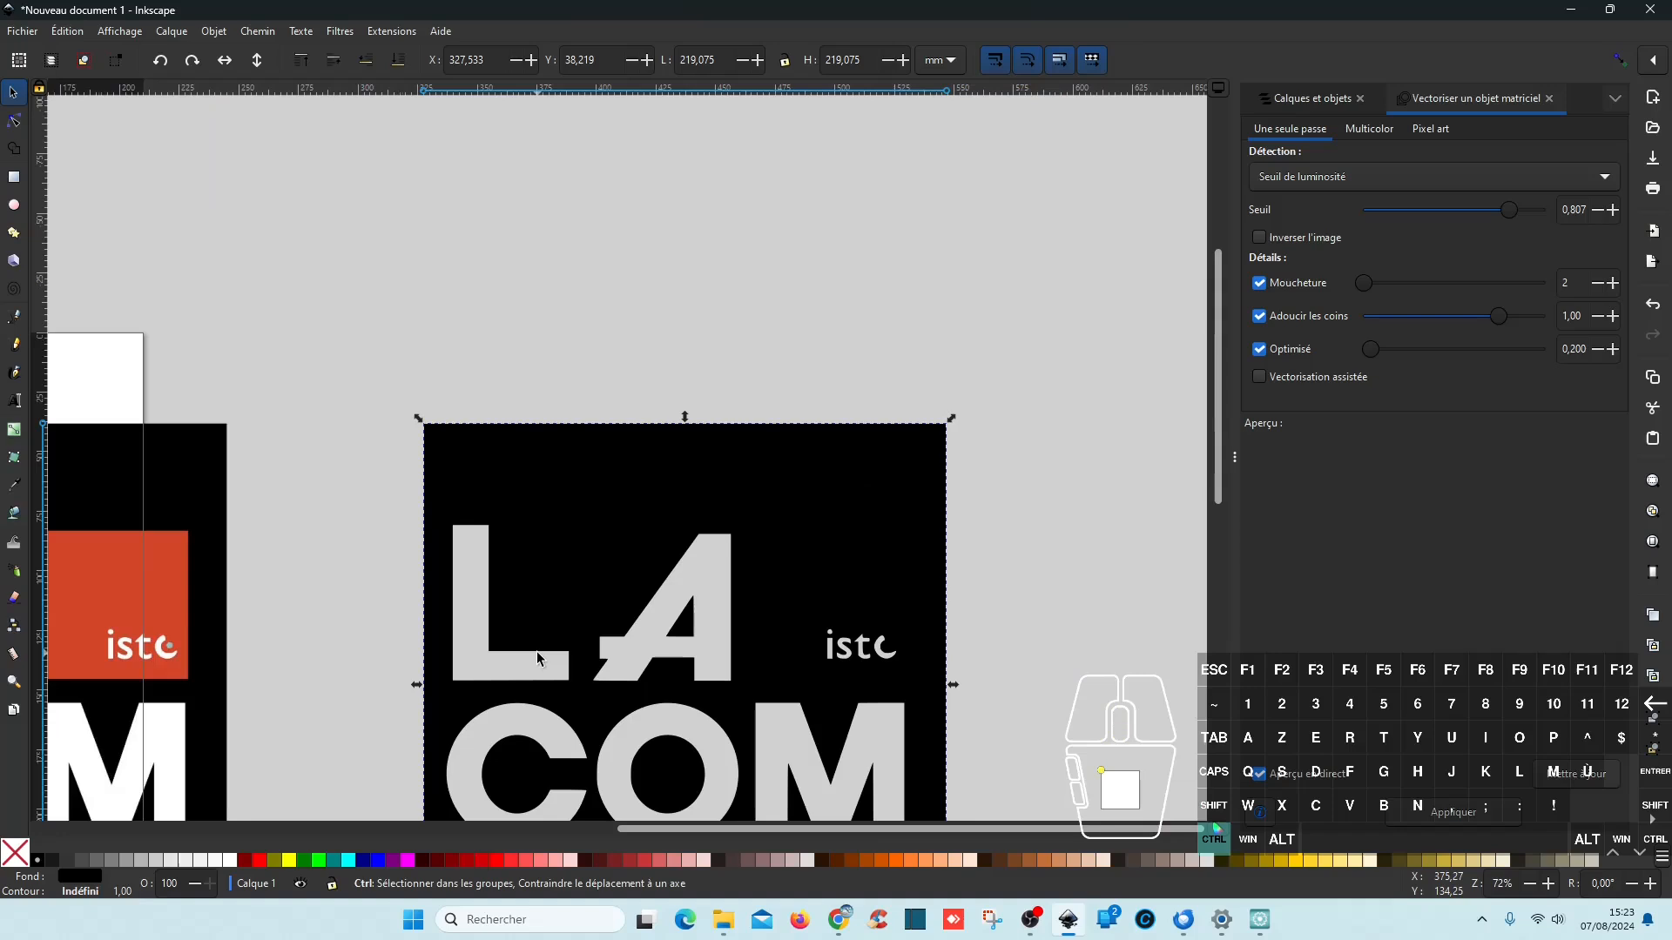
pyautogui.scroll(-1, 538, 660)
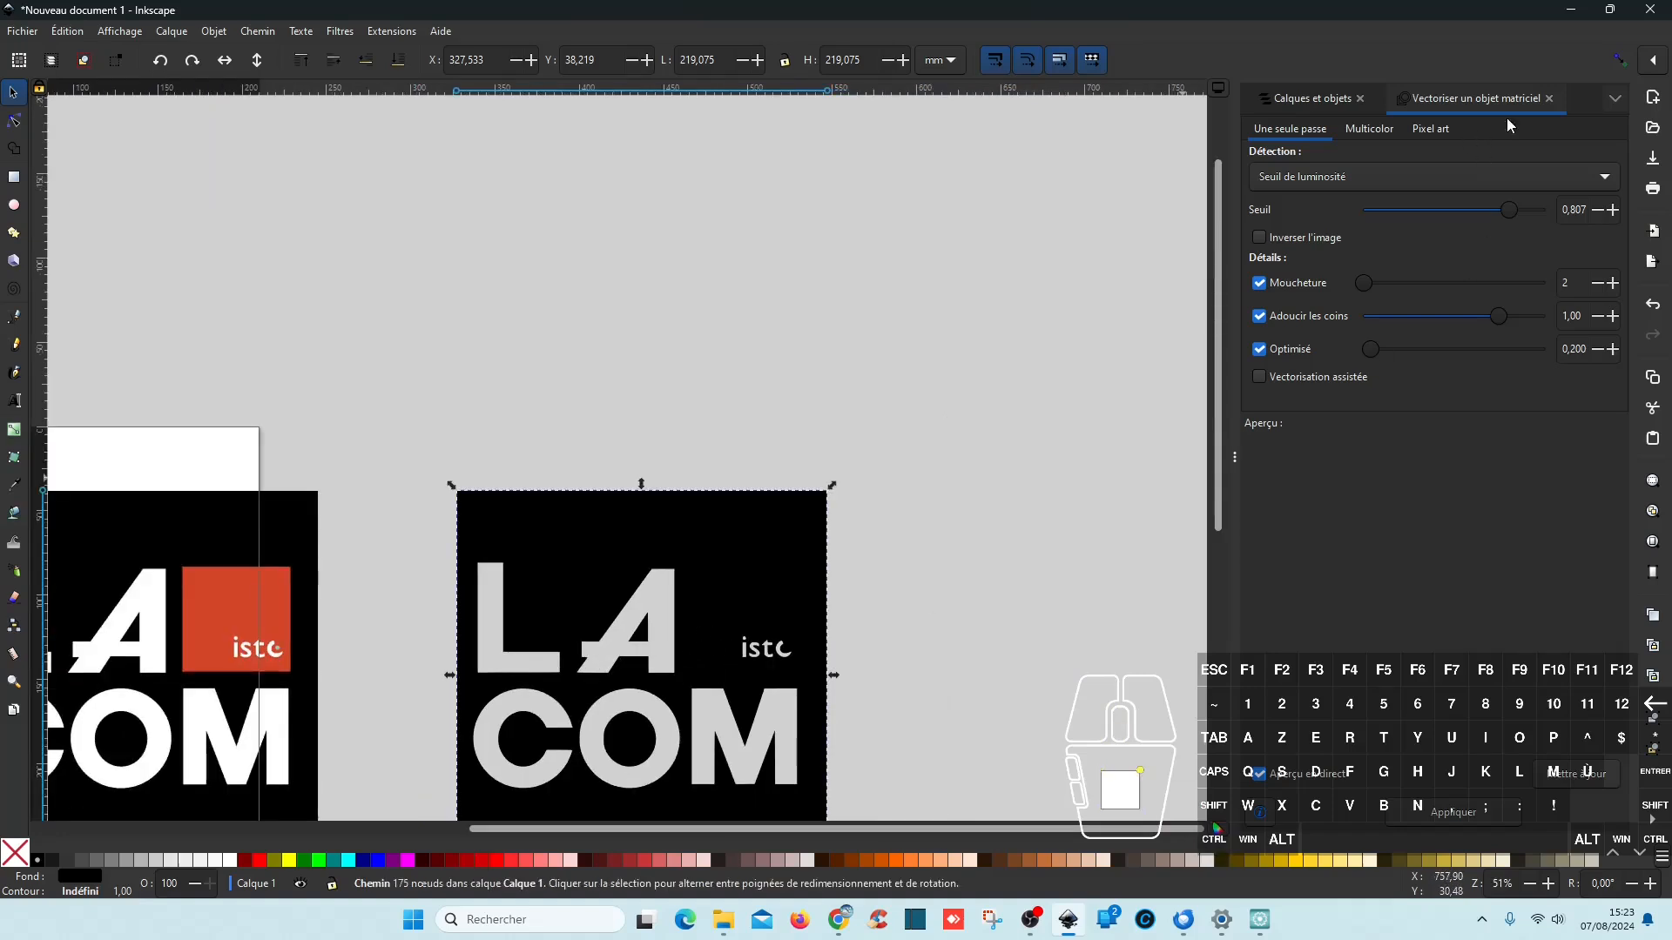
pyautogui.click(1550, 99)
pyautogui.moveTo(863, 550); pyautogui.dragTo(1054, 404)
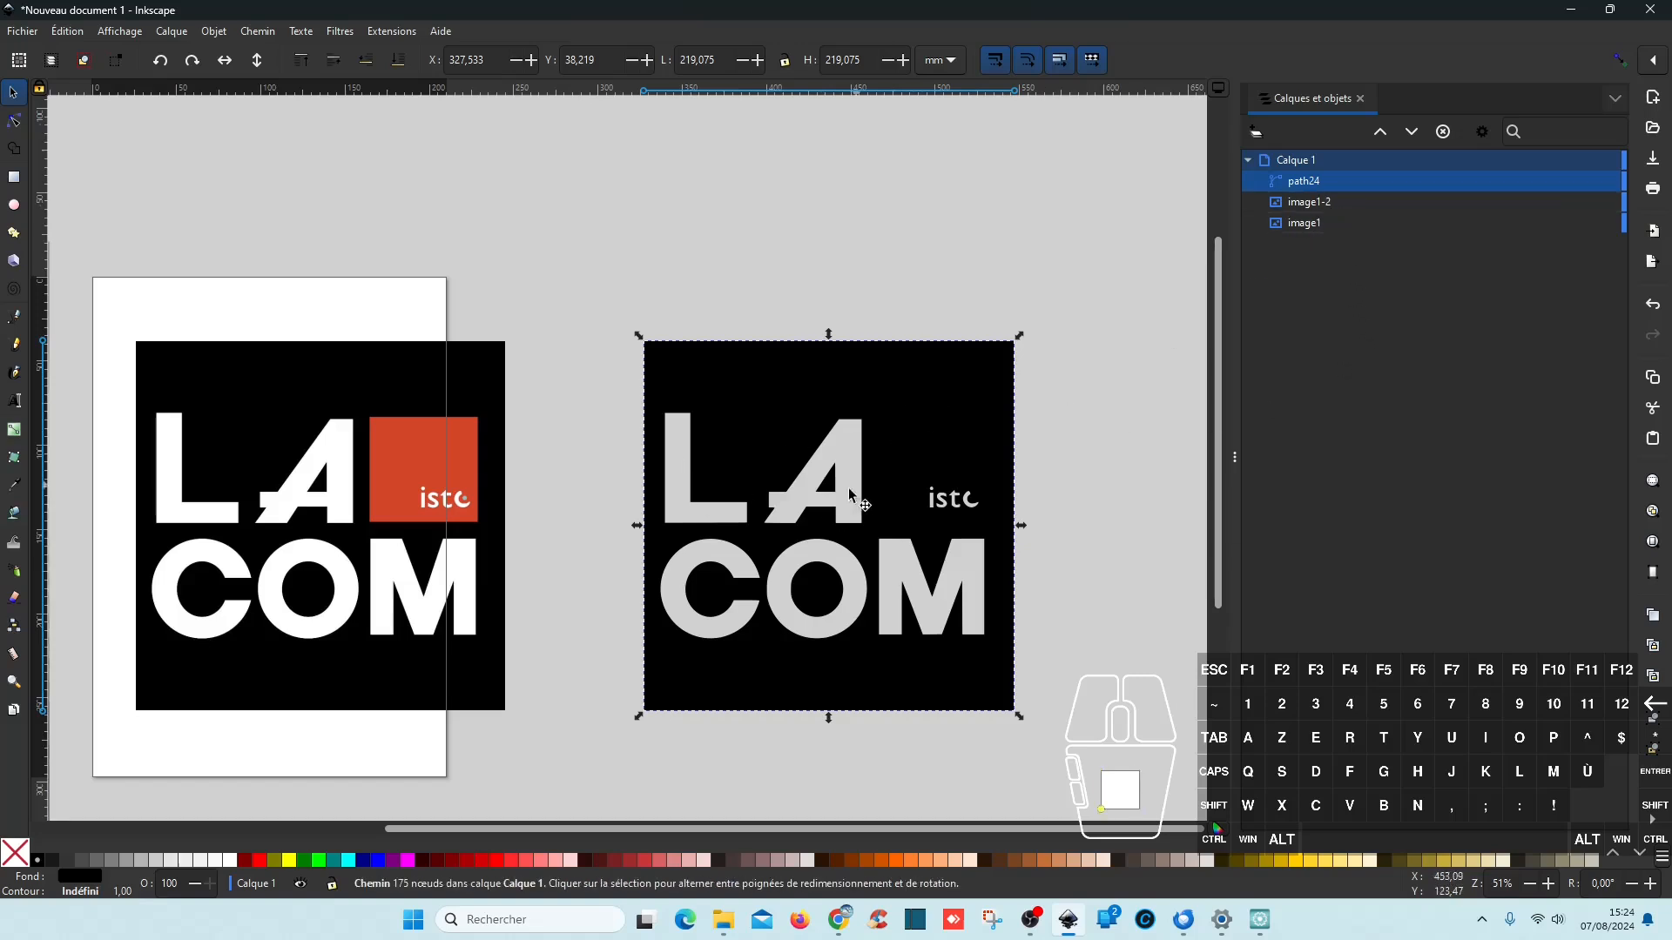
pyautogui.click(260, 33)
pyautogui.click(307, 274)
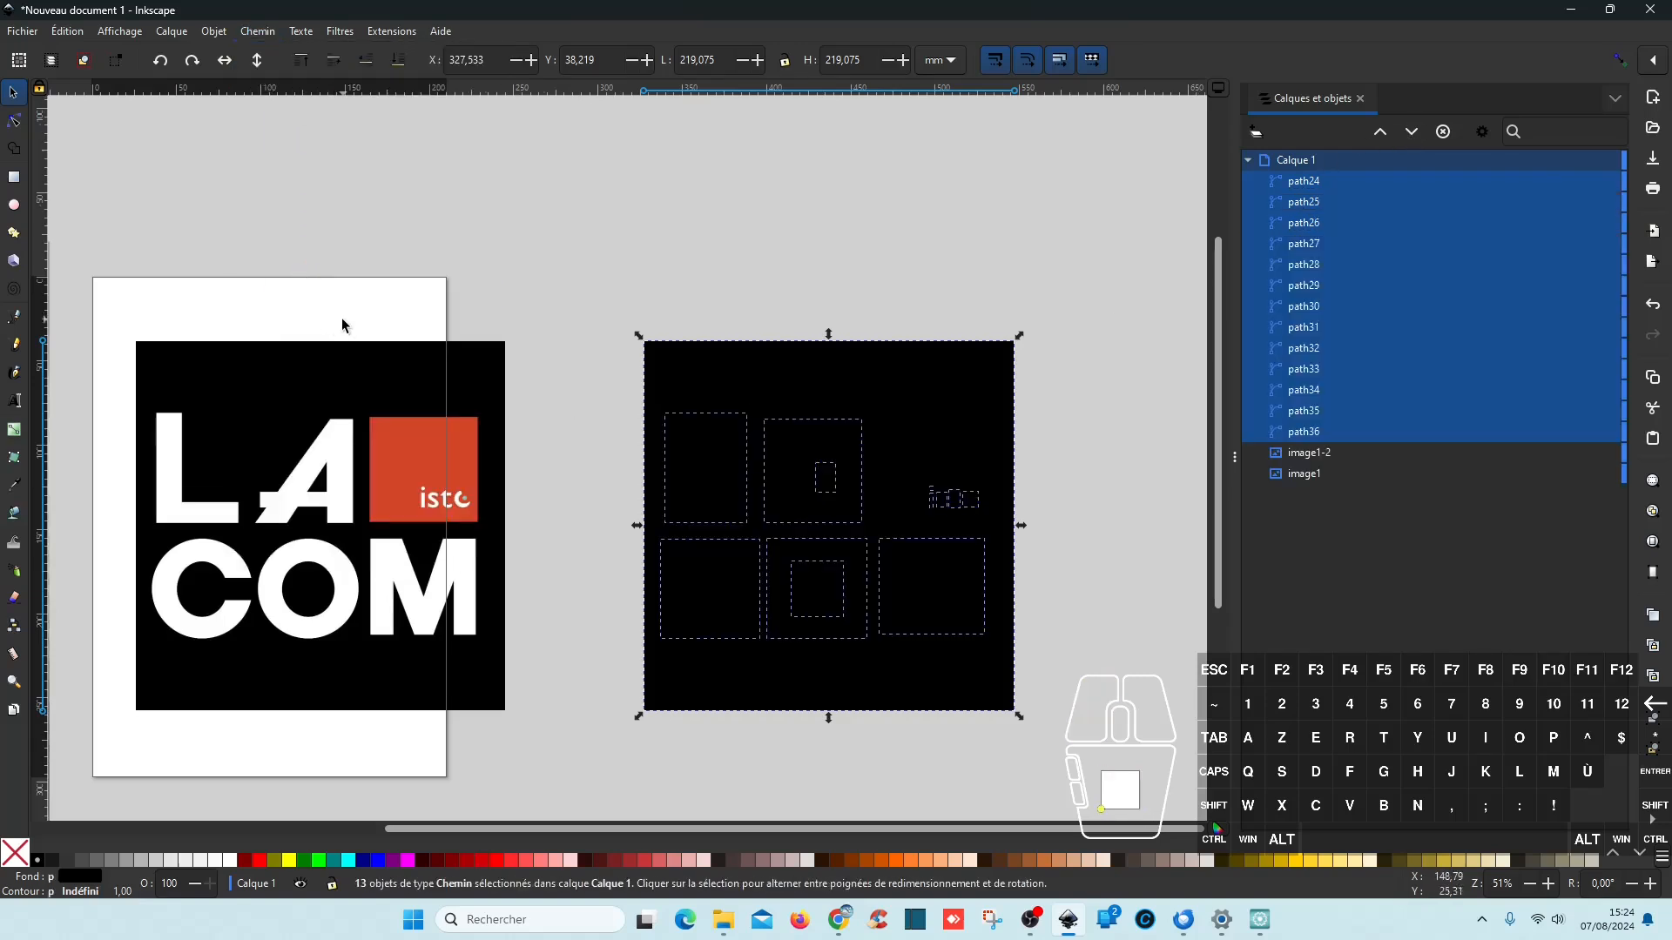
# Step: Rename the path of the large background square as "fond noir"
pyautogui.click(1324, 183)
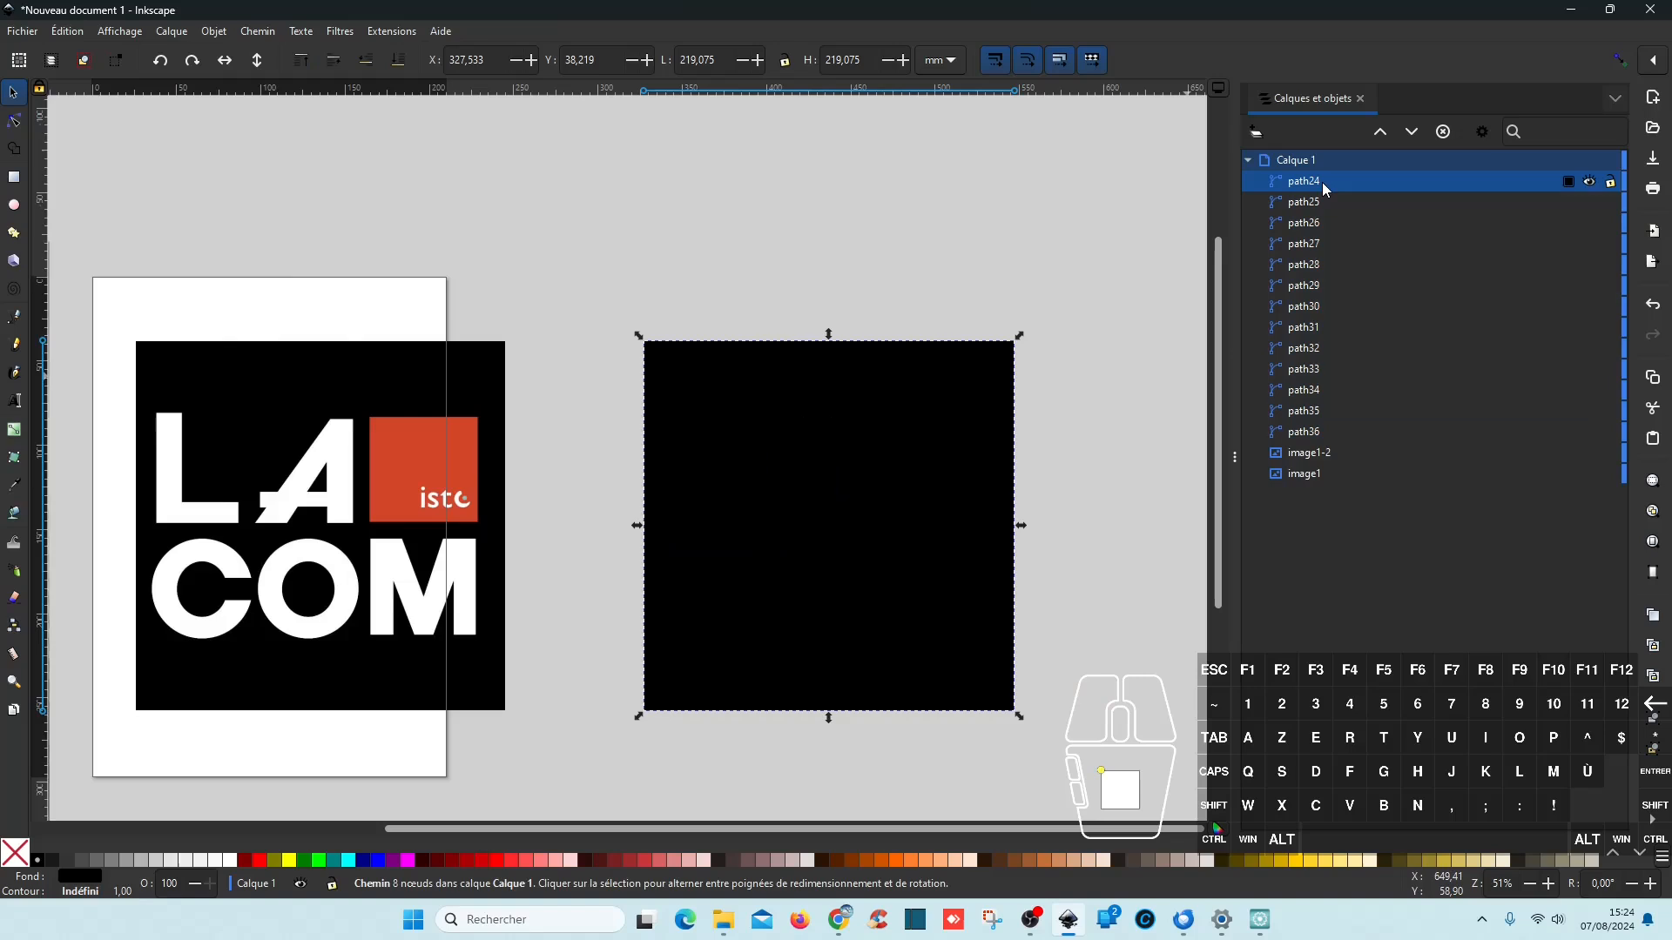
pyautogui.click(1326, 184)
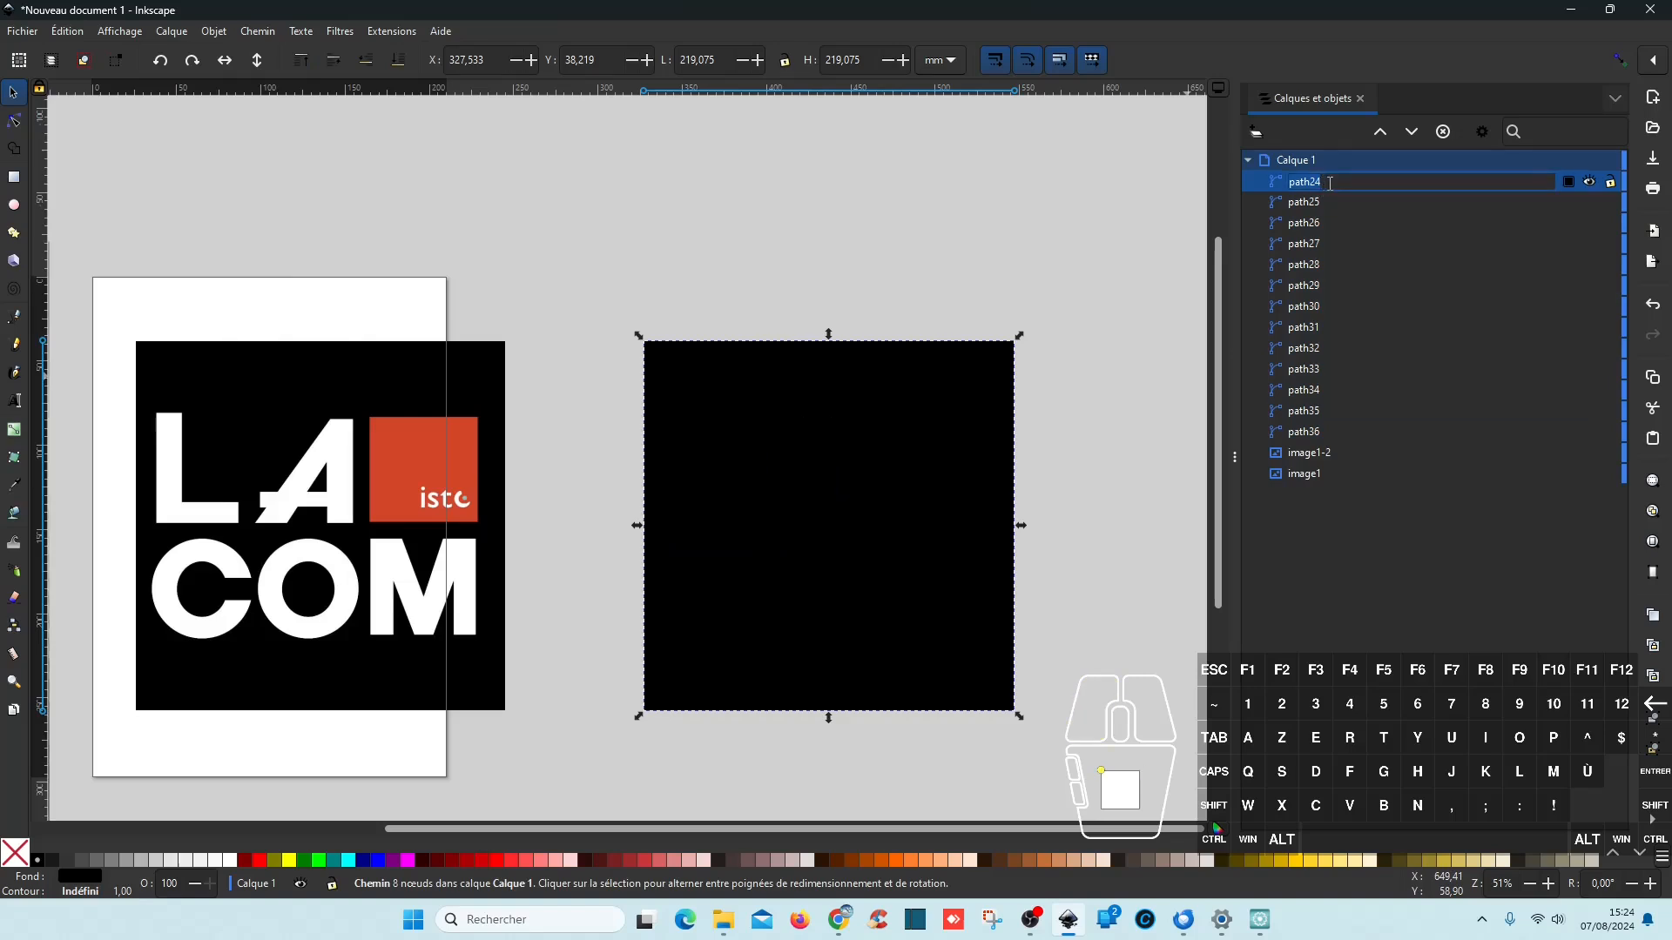
pyautogui.write('fond oi')
pyautogui.press('BackSpace')
pyautogui.press('BackSpace')
pyautogui.write('noir')
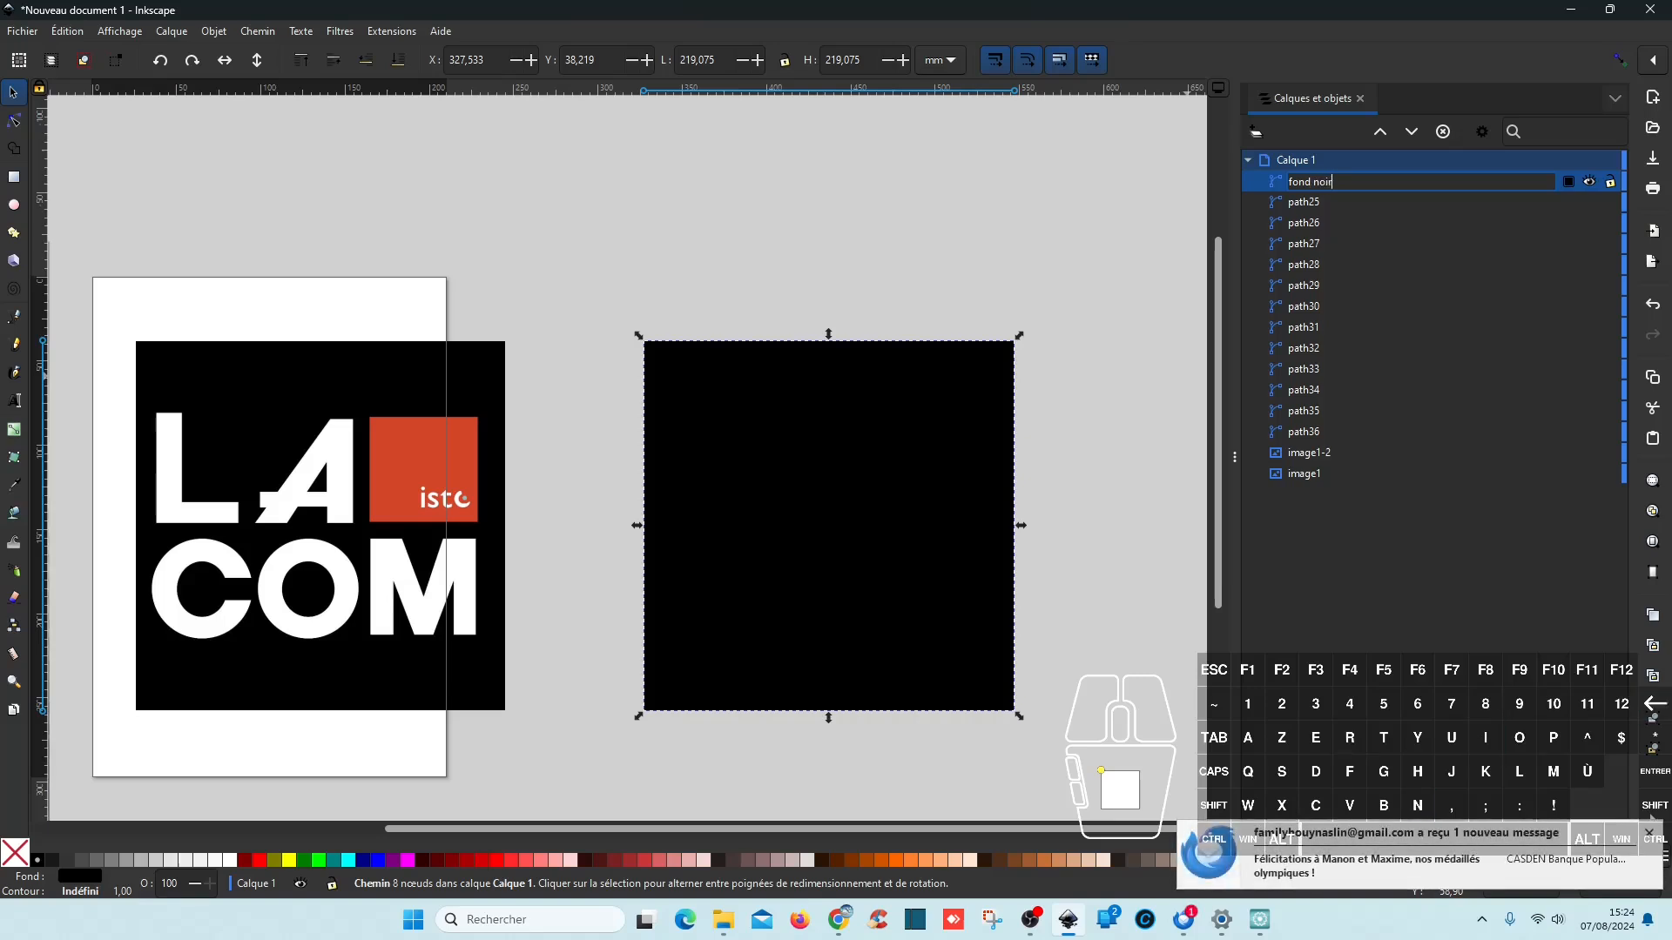
pyautogui.press('Return')
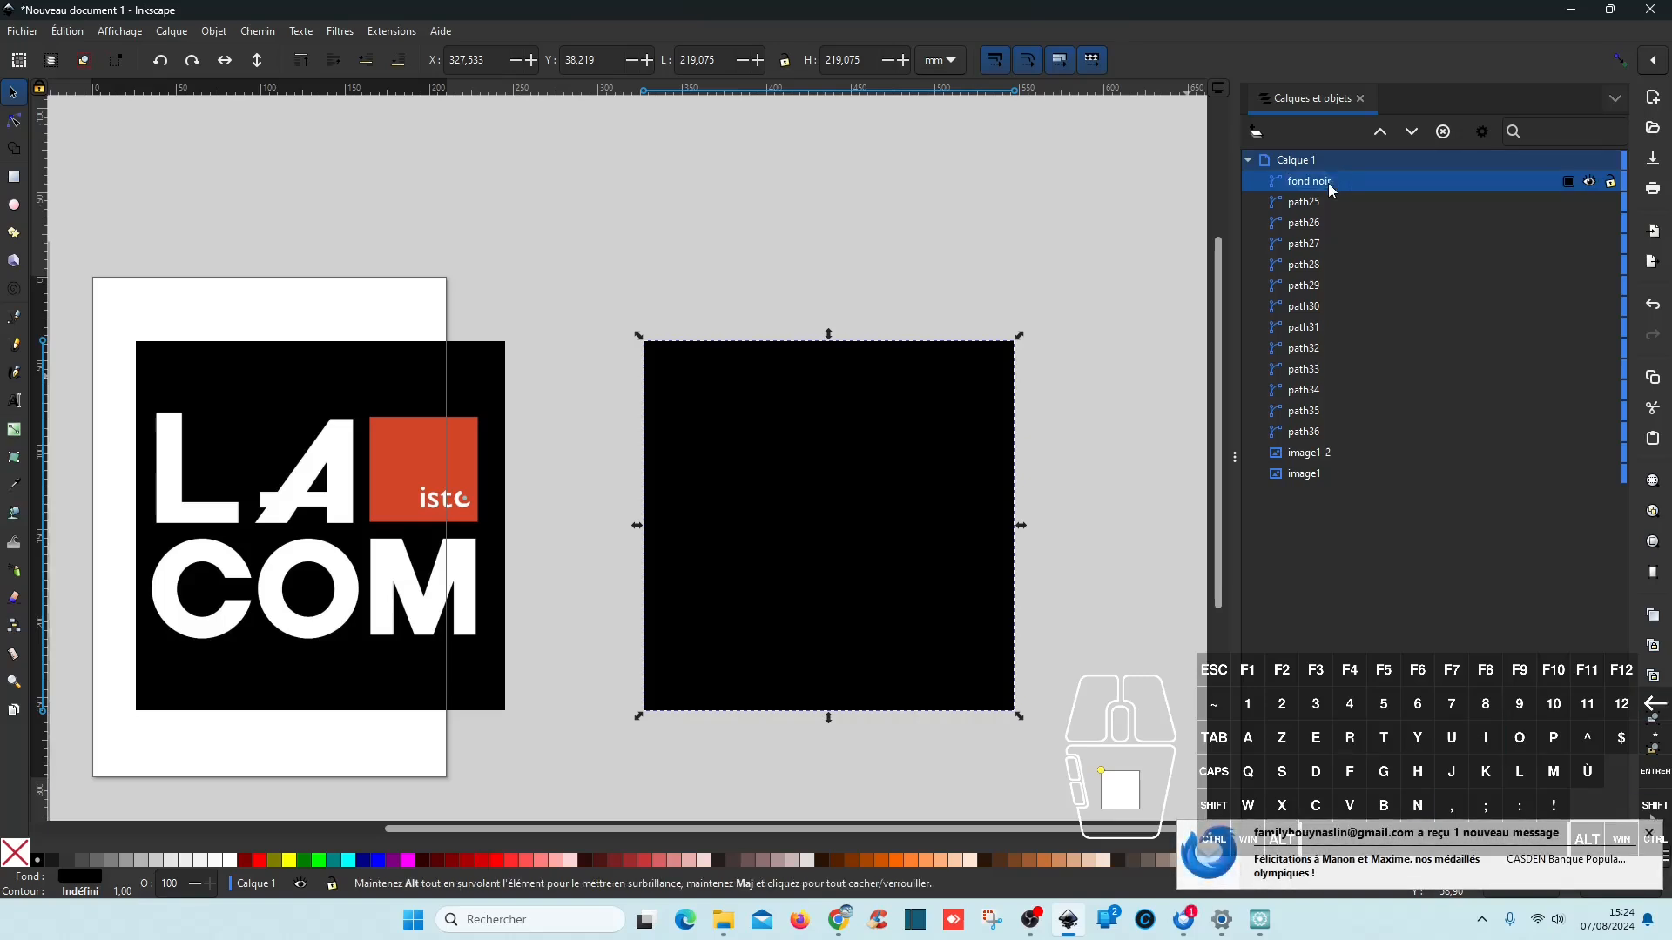
pyautogui.click(1650, 833)
# Step: Rename the paths of the first two letters of COM as "c" and "o"
pyautogui.click(1320, 203)
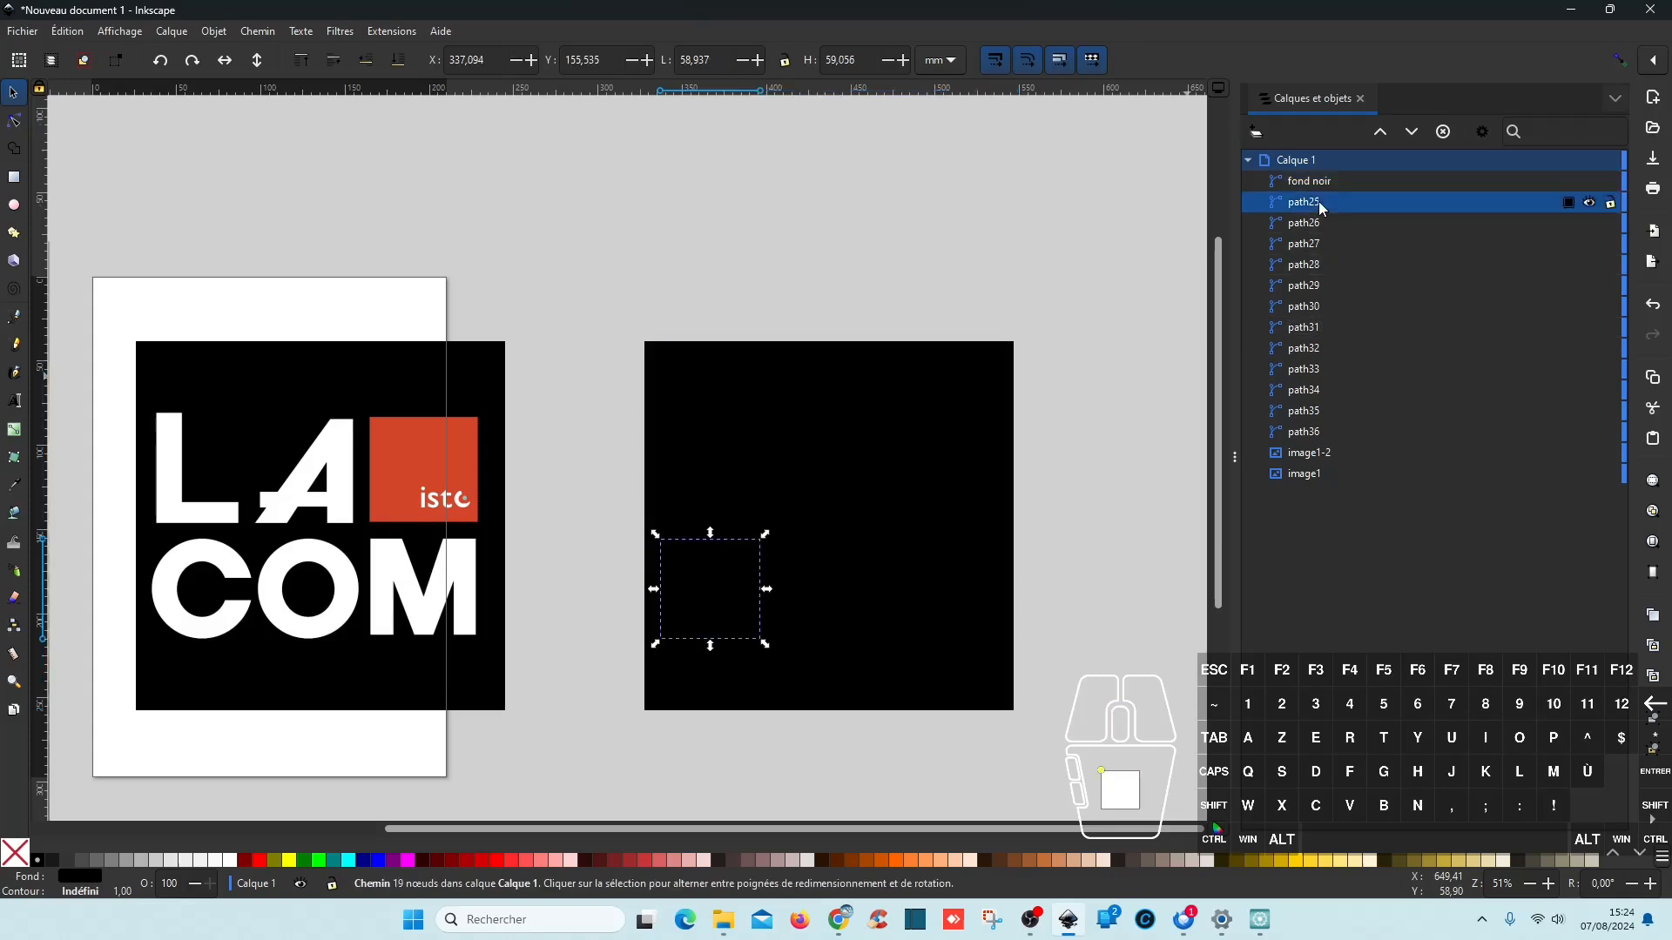
pyautogui.doubleClick(1320, 205)
pyautogui.write('c')
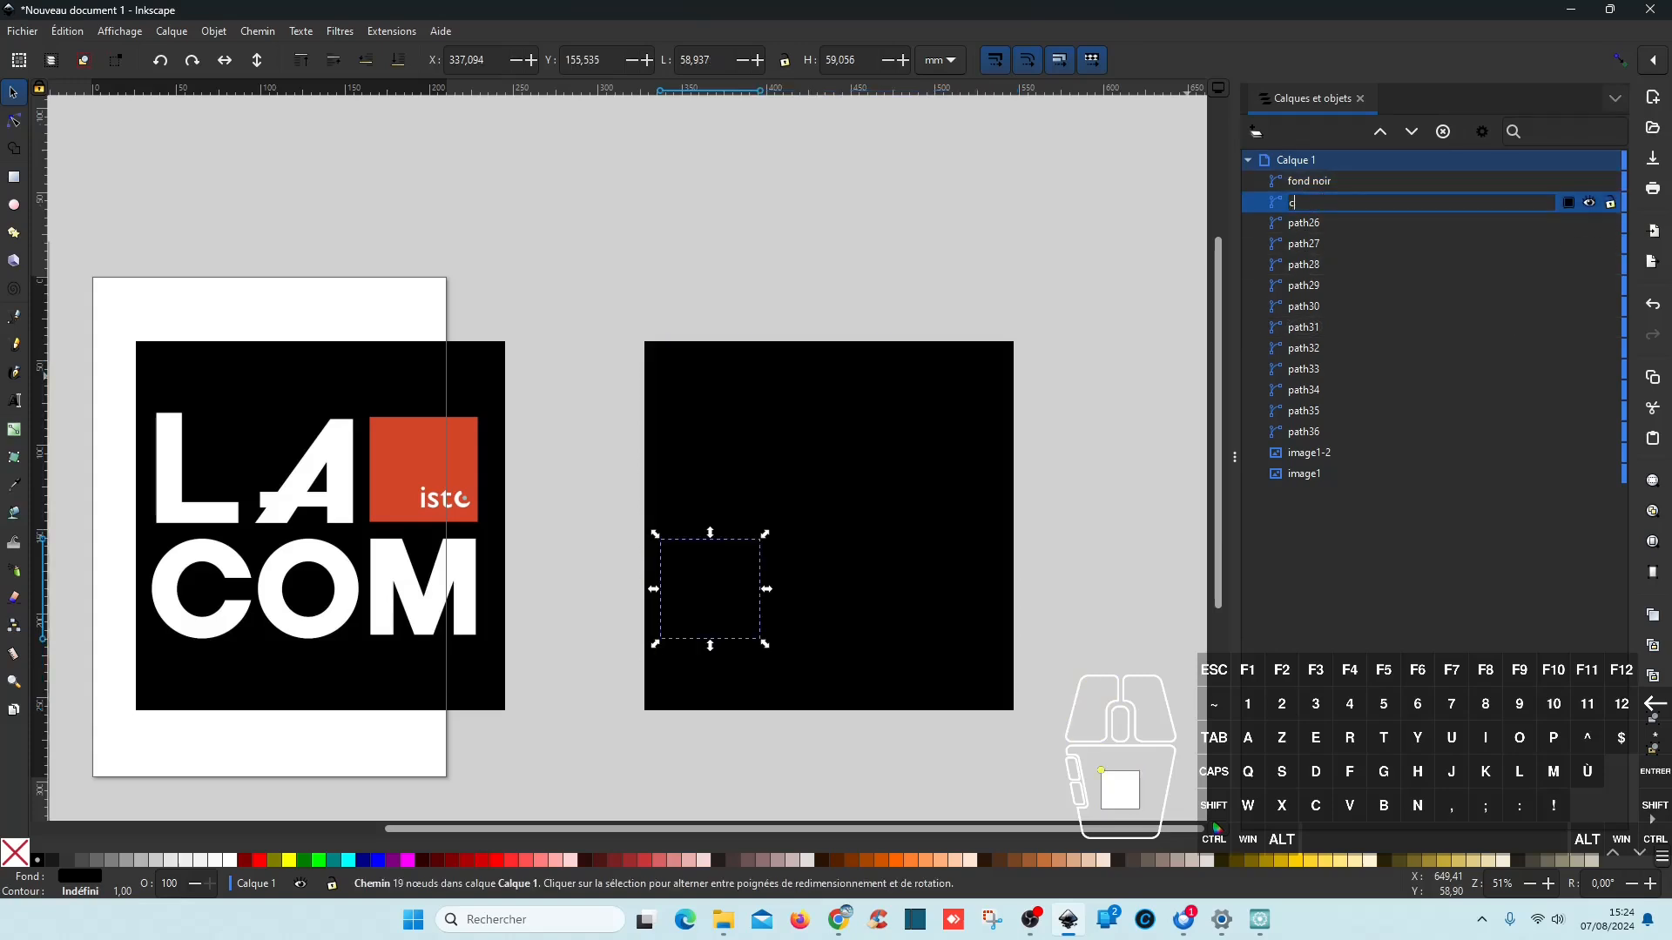
pyautogui.click(1306, 228)
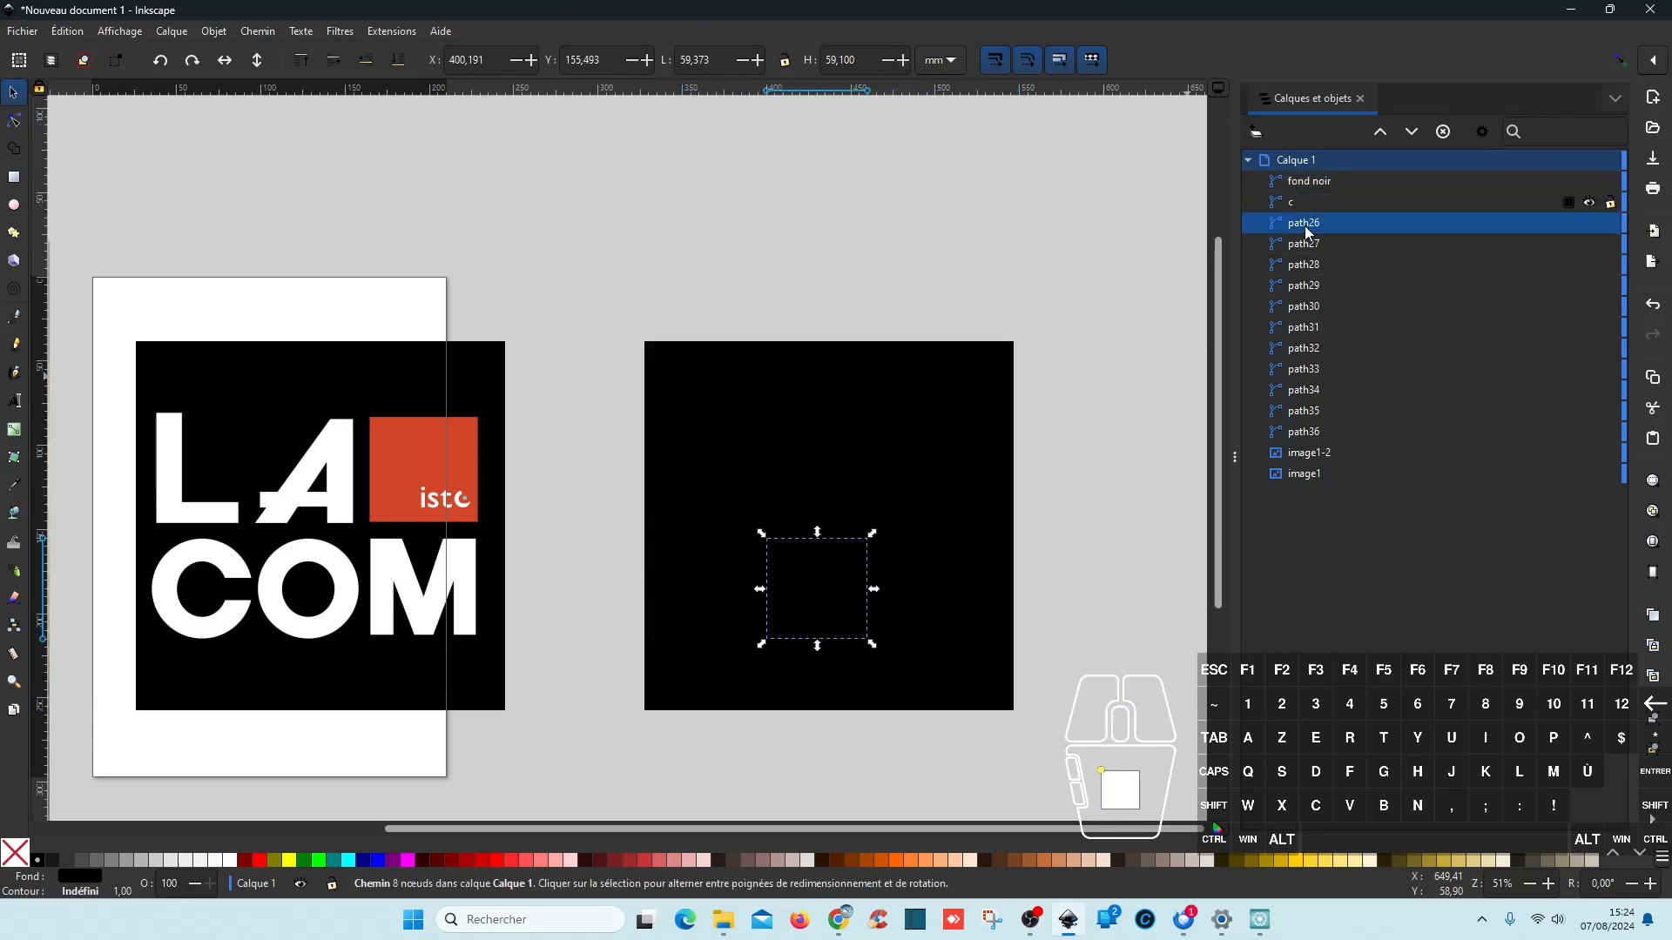
pyautogui.doubleClick(1306, 225)
pyautogui.write('o')
# Step: Lower the O's inner counter path beneath nothing but the background by raising it above the "o" path, and subtract it from the letter
pyautogui.click(1306, 247)
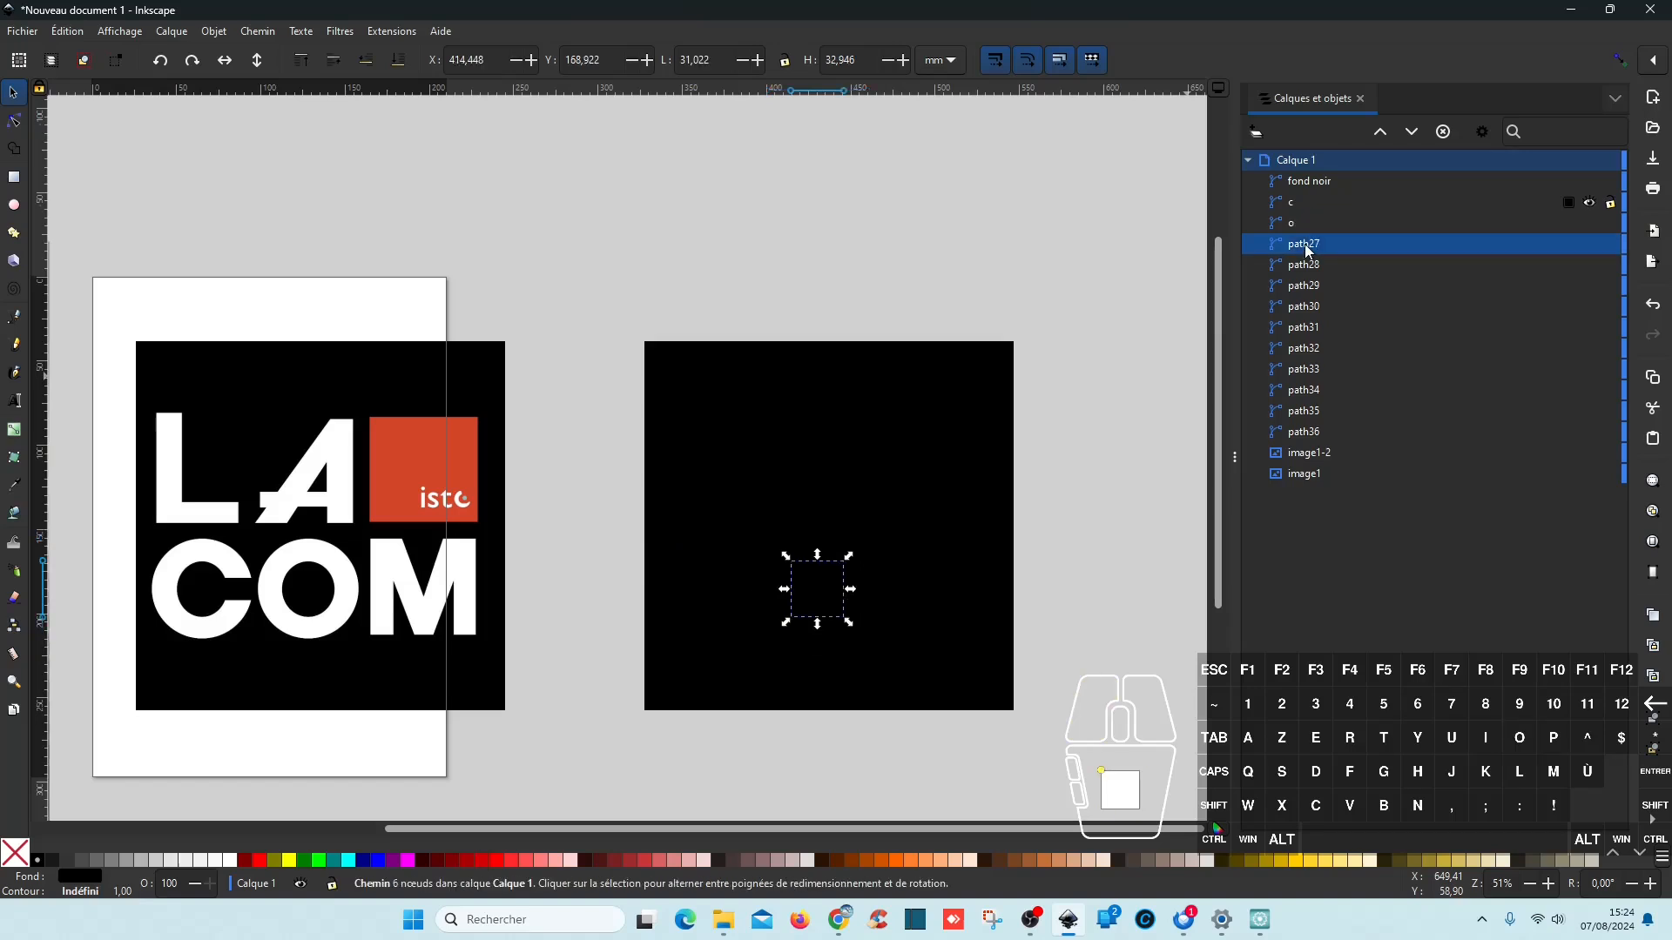
pyautogui.click(1379, 133)
pyautogui.keyDown('ctrl'); pyautogui.click(1299, 250); pyautogui.keyUp('ctrl')
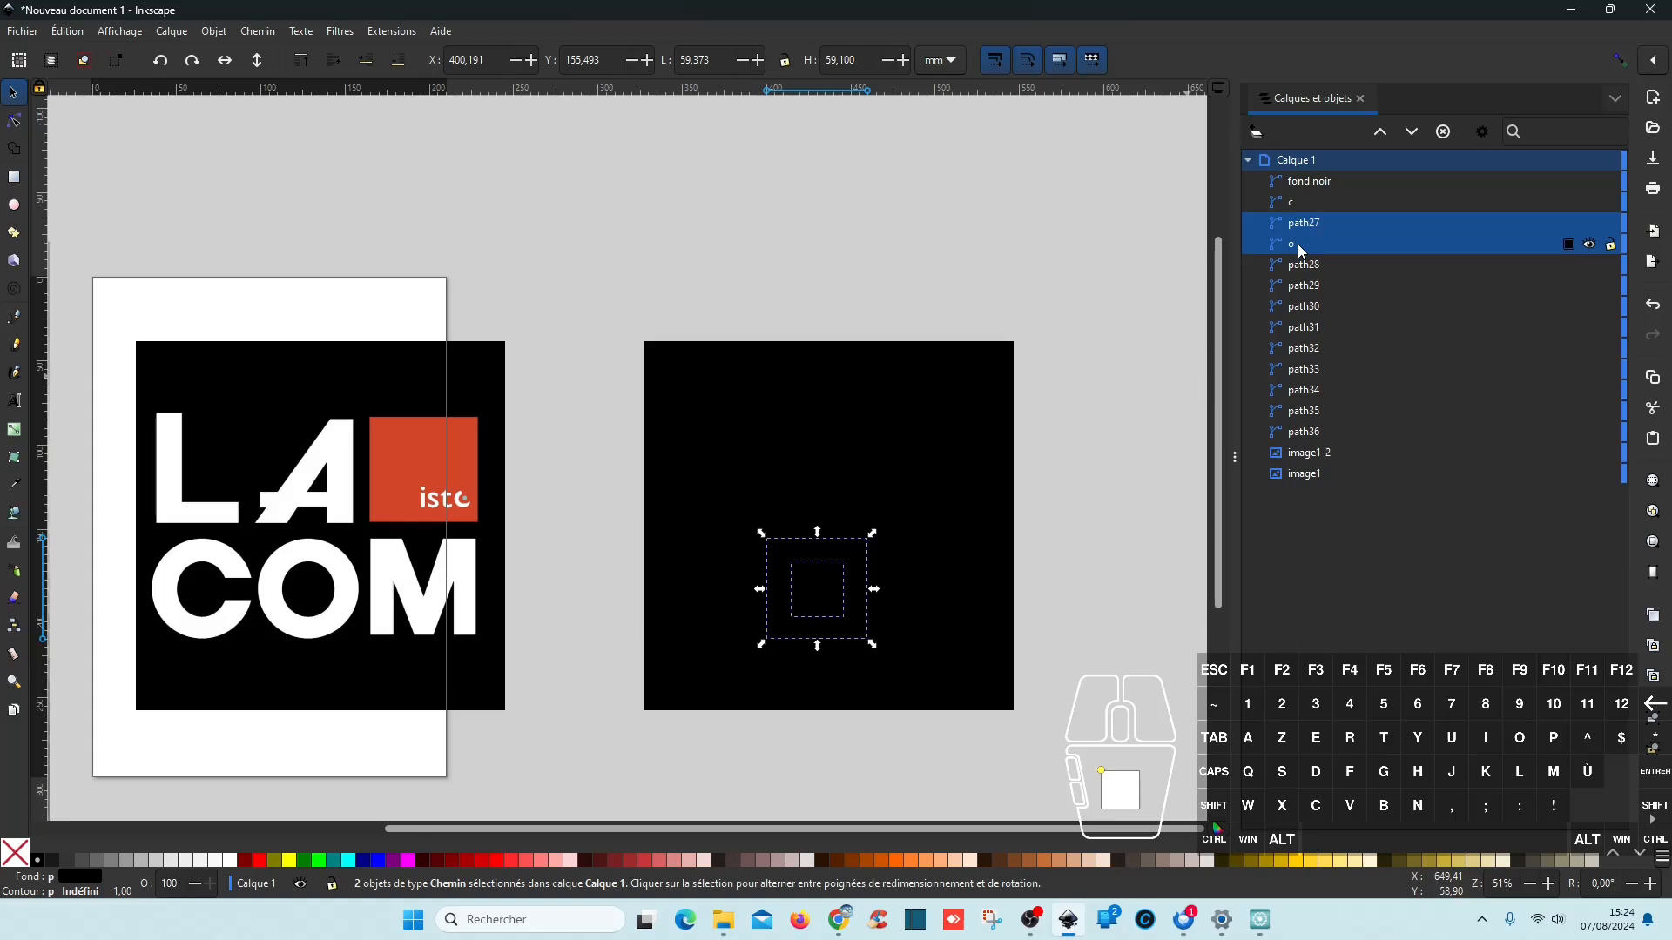
pyautogui.hotkey('ctrl', '-')
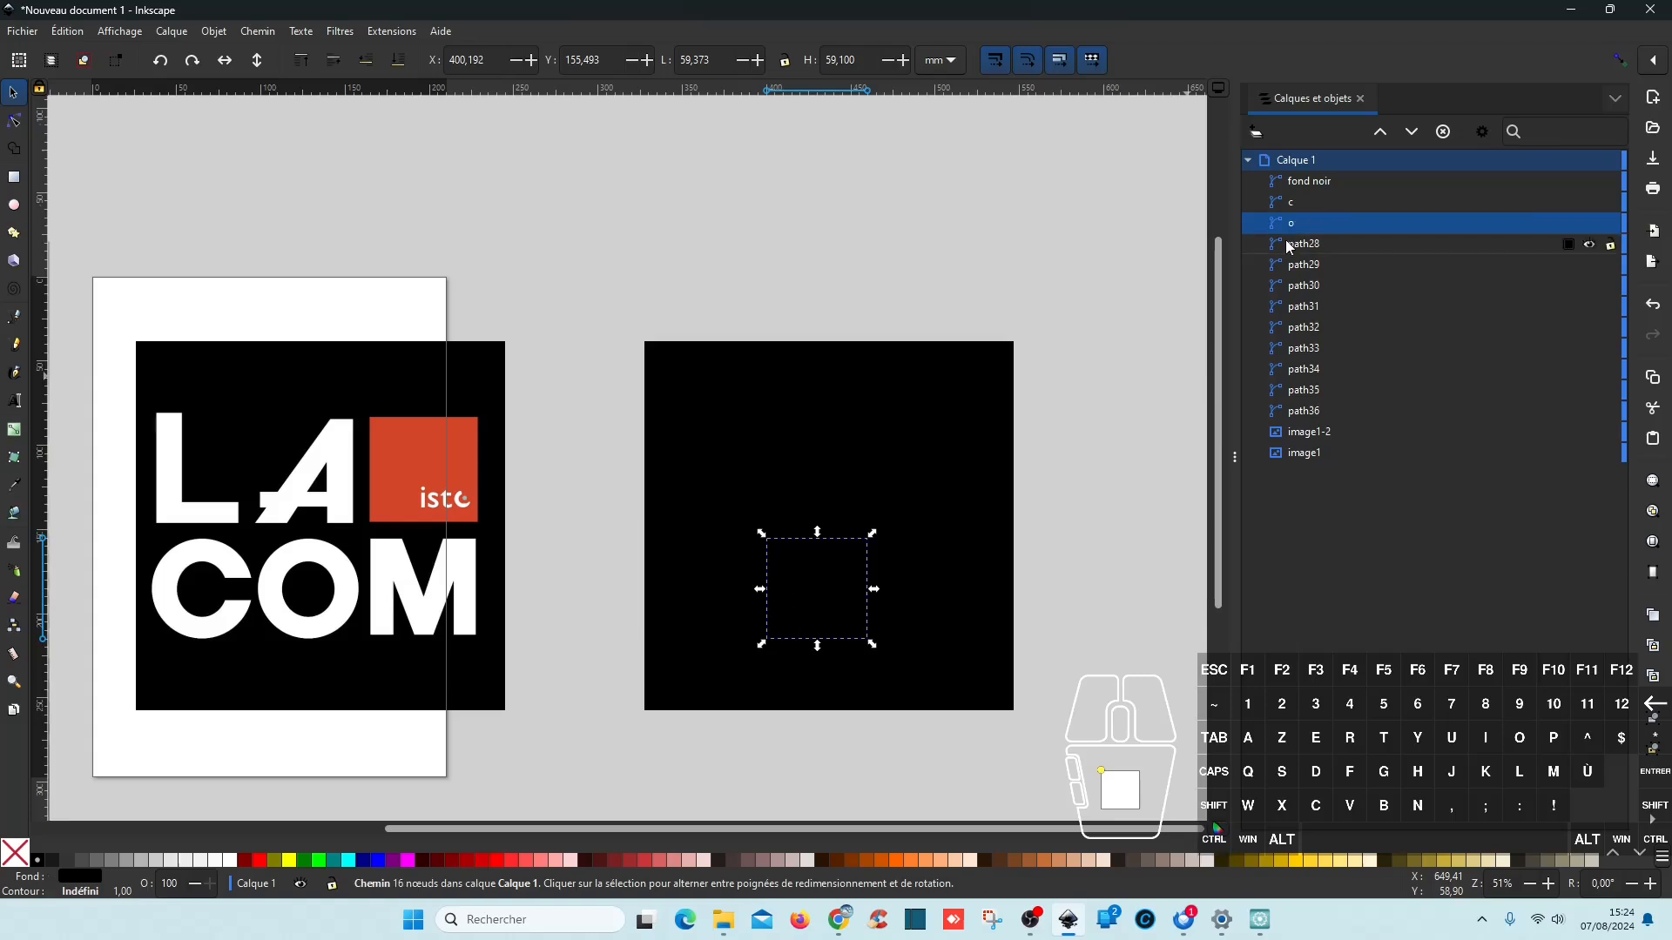
# Step: Rename the paths of the large M, L and A letters as "m", "l" and "a"
pyautogui.click(1303, 245)
pyautogui.doubleClick(1304, 244)
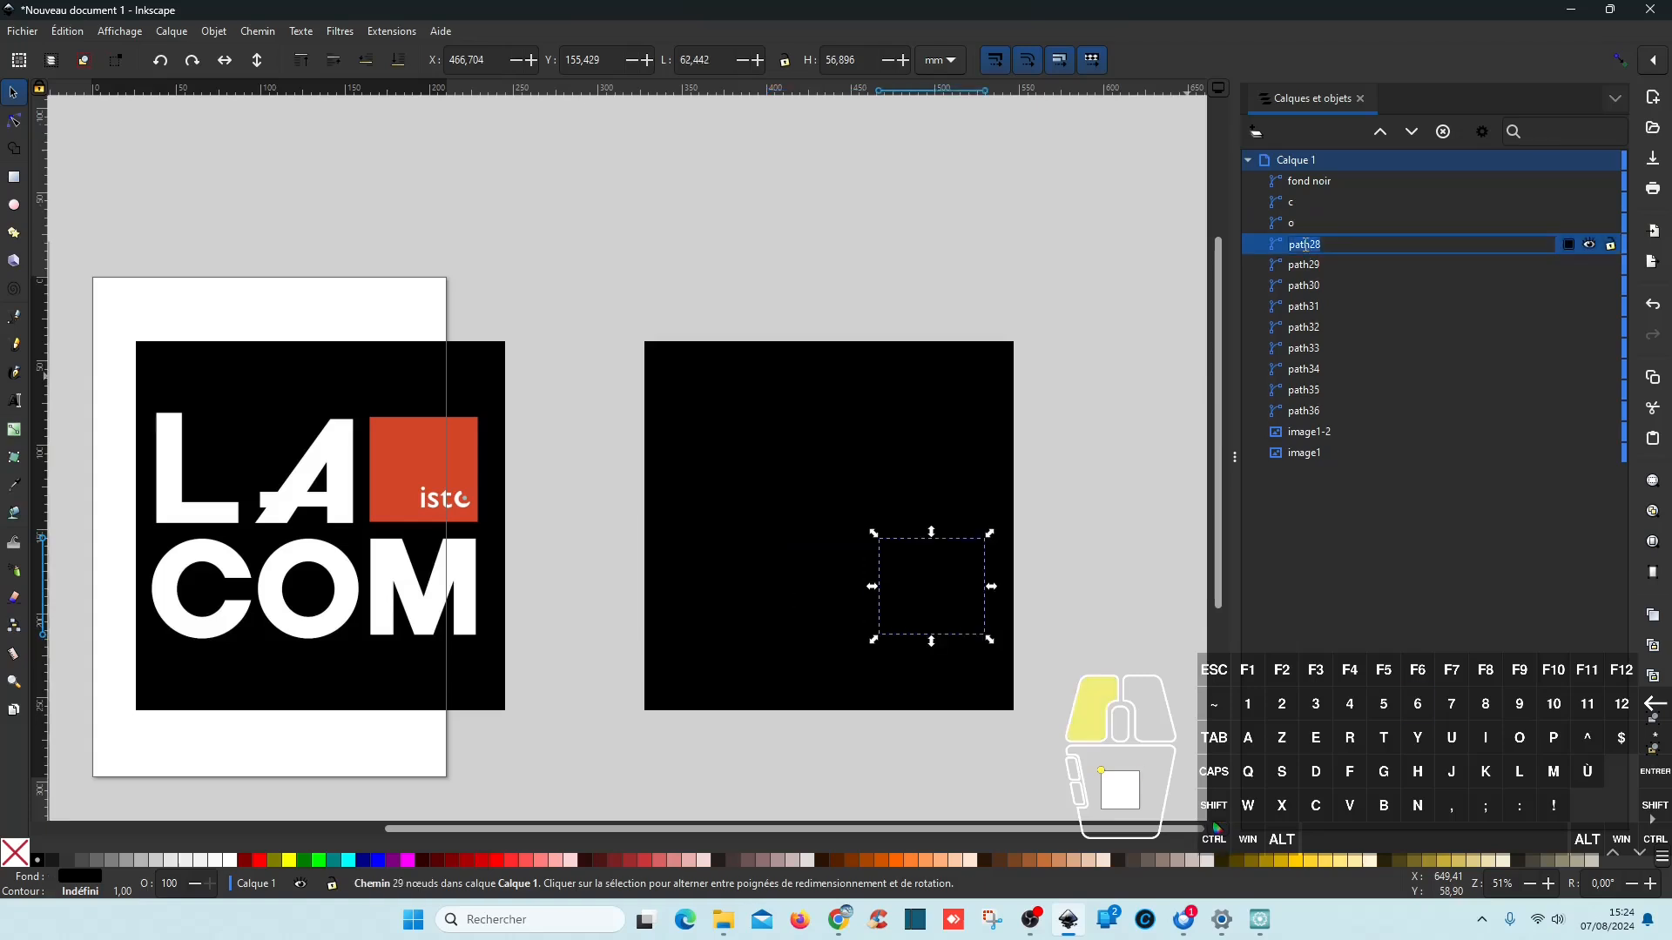
pyautogui.write('m')
pyautogui.click(1320, 268)
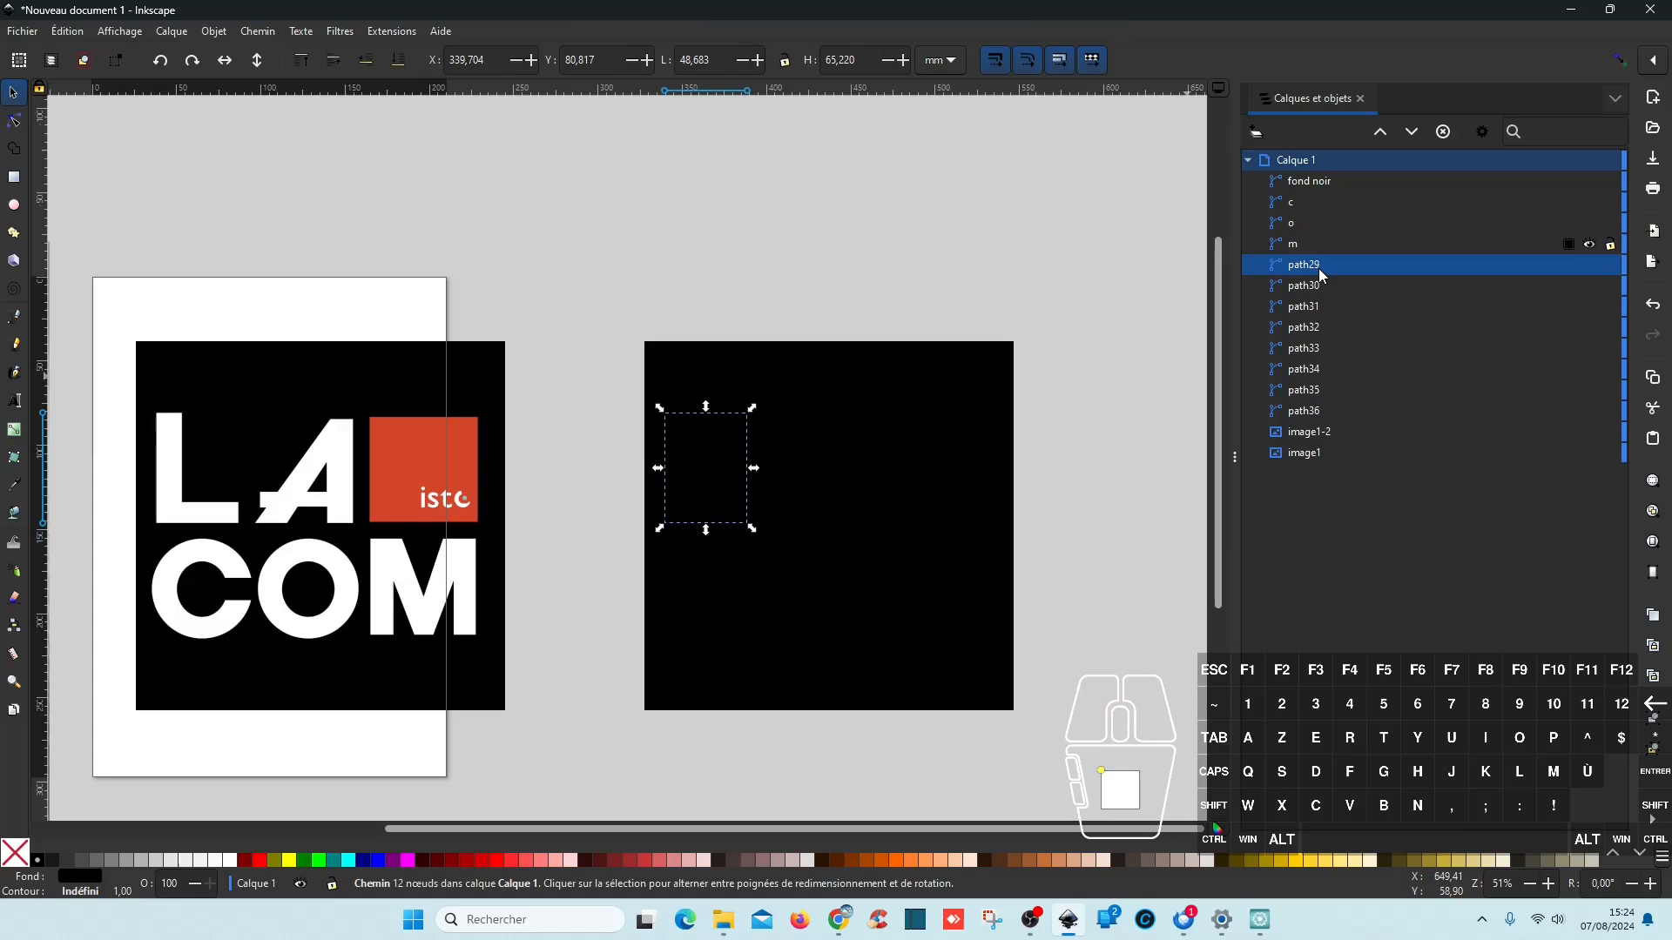
pyautogui.doubleClick(1319, 273)
pyautogui.write('l')
pyautogui.click(1311, 288)
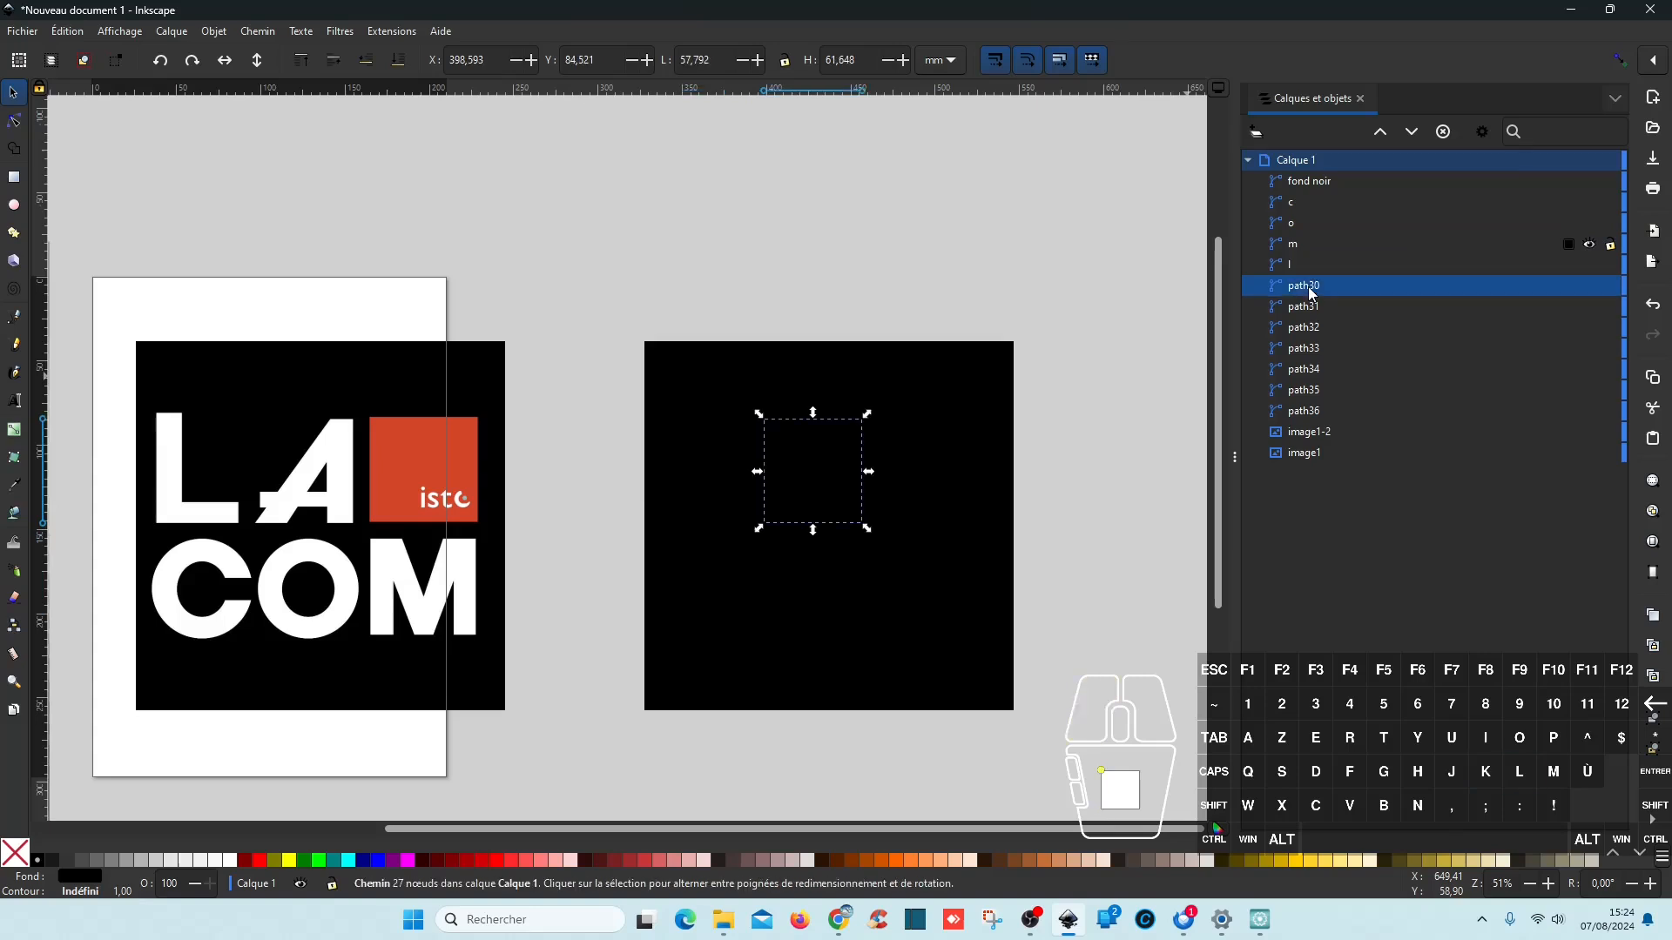
pyautogui.doubleClick(1310, 287)
pyautogui.write('a')
# Step: Raise the A's inner counter path above the "a" path and subtract it from the letter with a path difference
pyautogui.click(1318, 301)
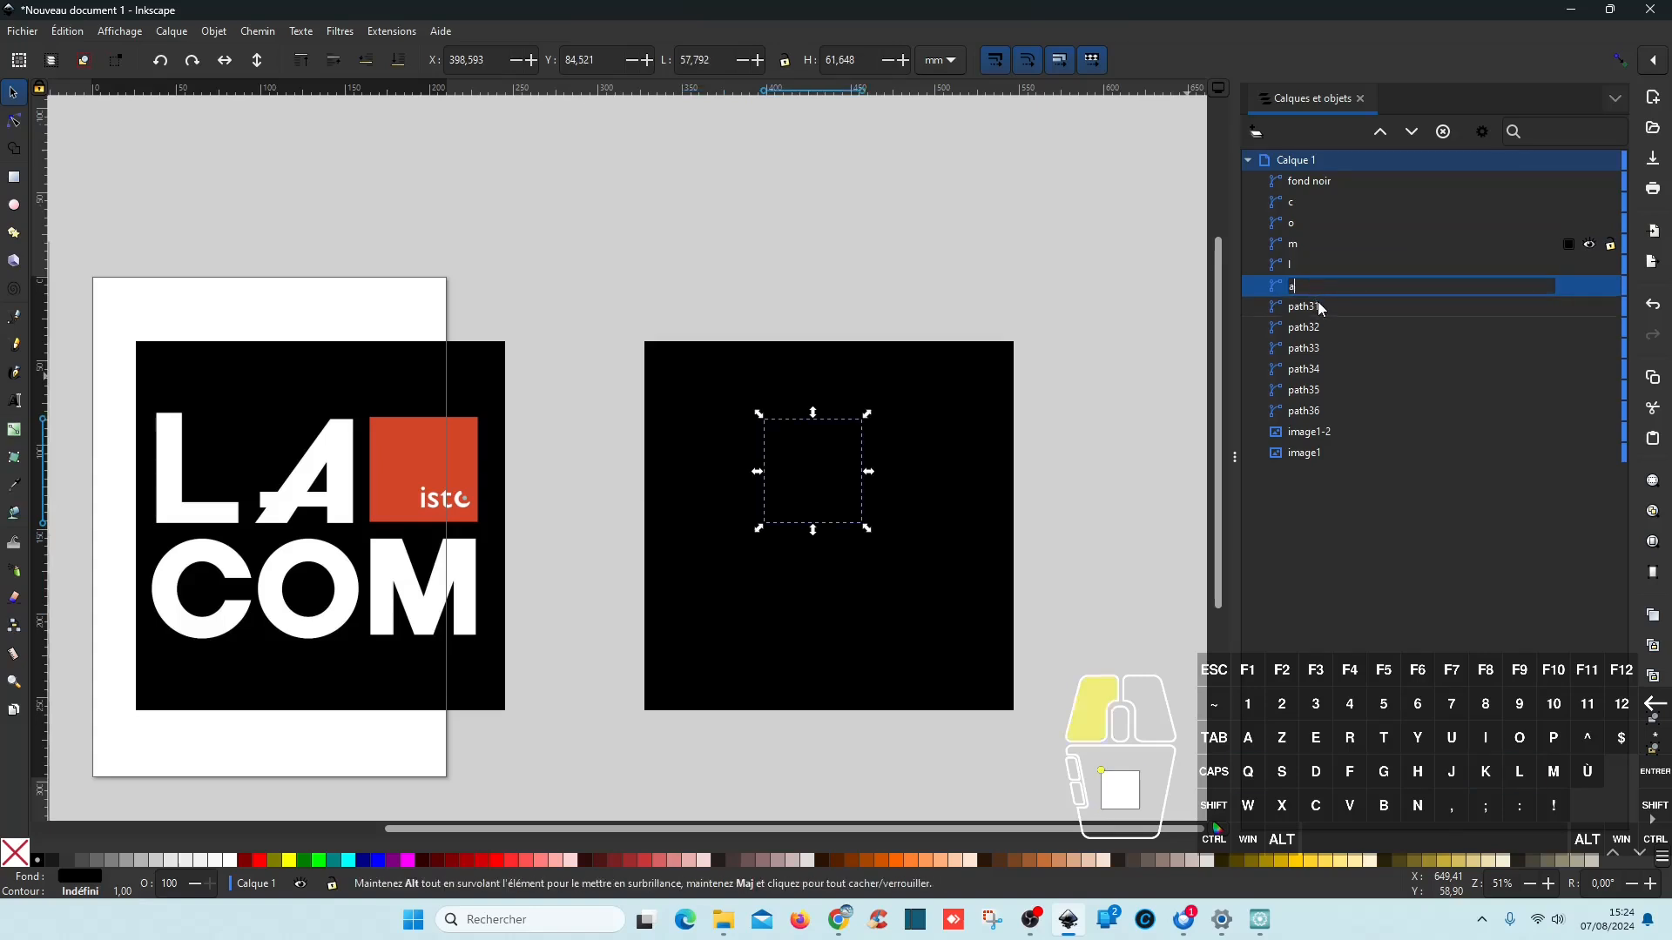
pyautogui.click(1381, 132)
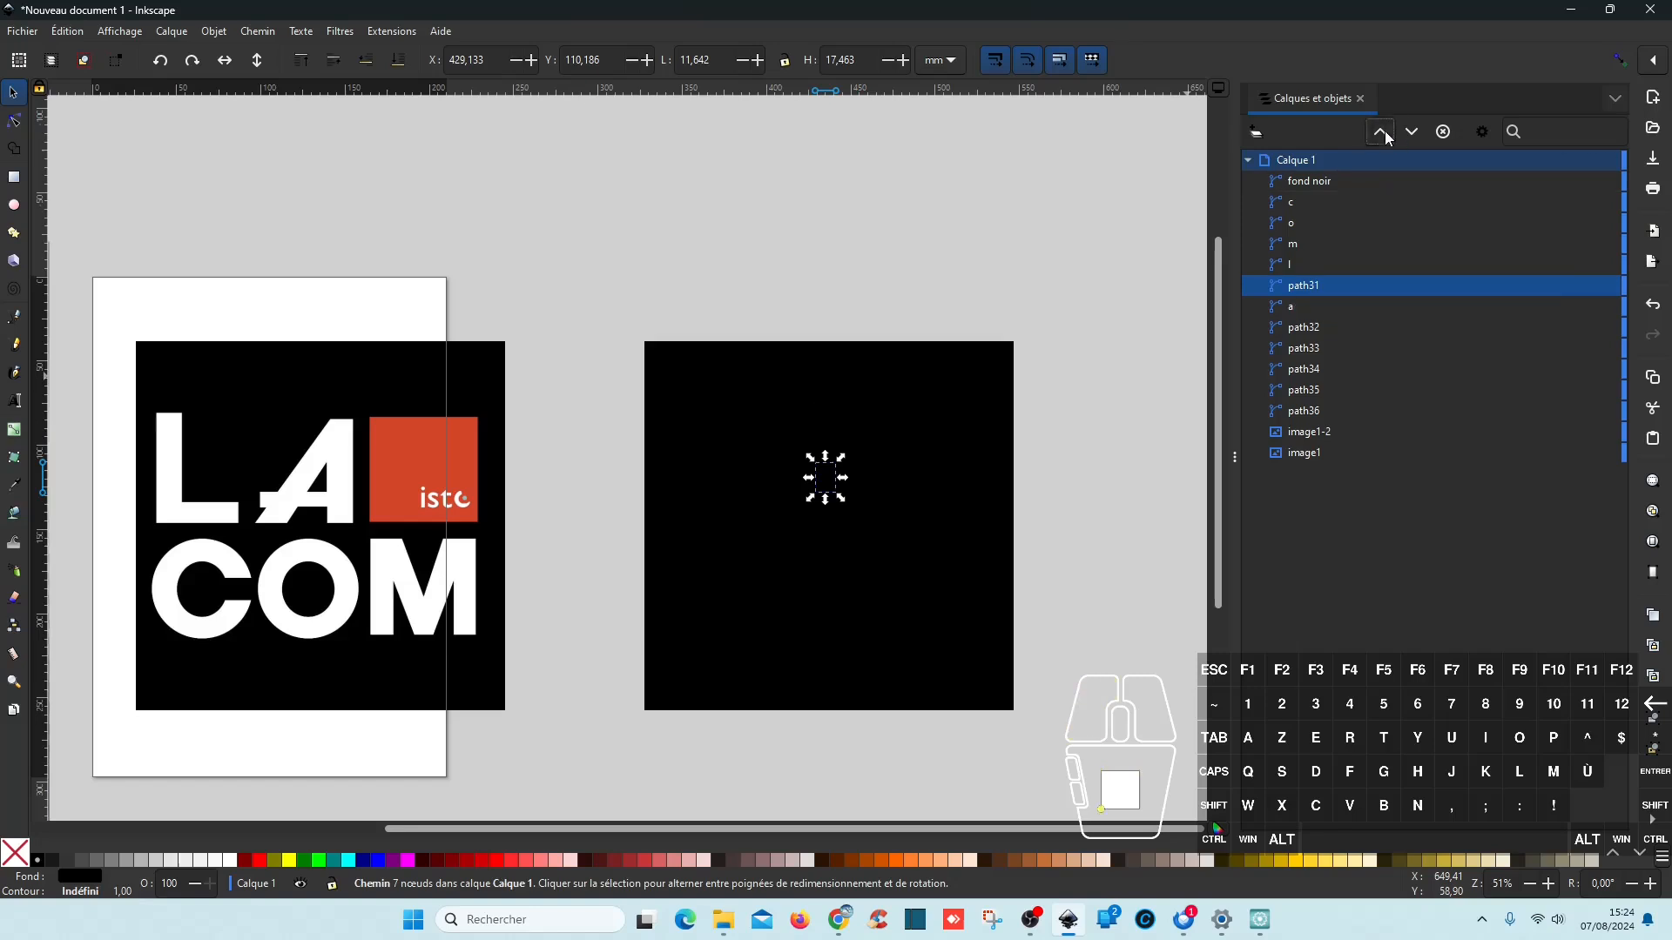
pyautogui.keyDown('ctrl'); pyautogui.click(1298, 304); pyautogui.keyUp('ctrl')
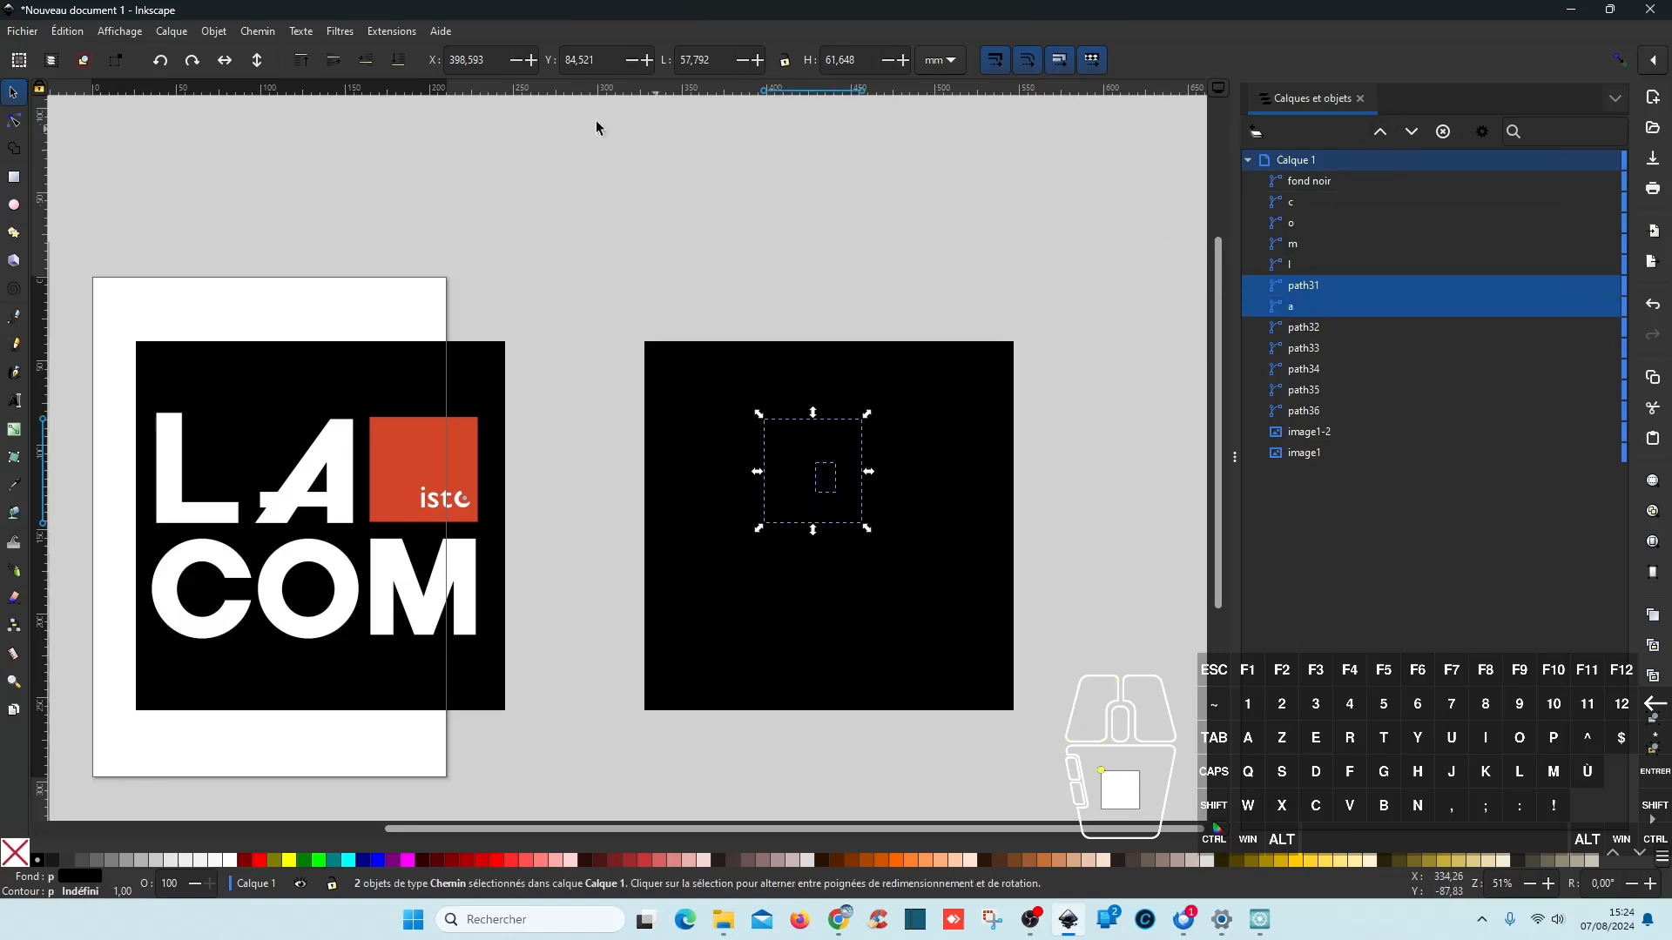
pyautogui.click(248, 34)
pyautogui.click(322, 148)
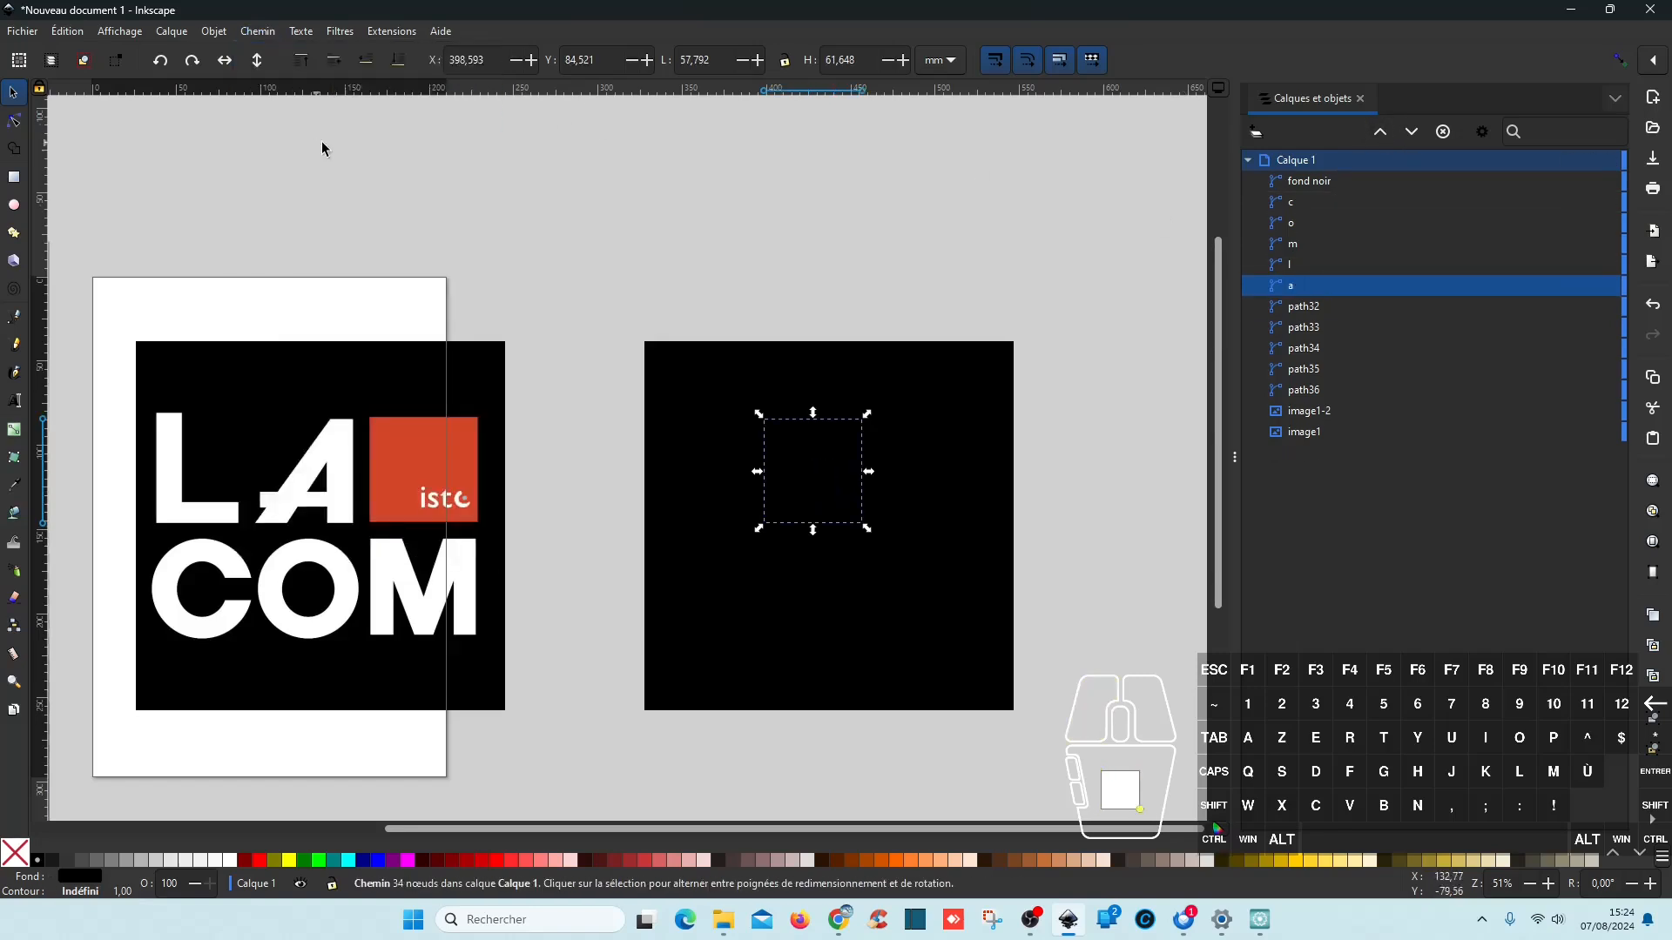
# Step: Rename the first three small letter paths of istc as "i", "s" and "t"
pyautogui.click(1314, 311)
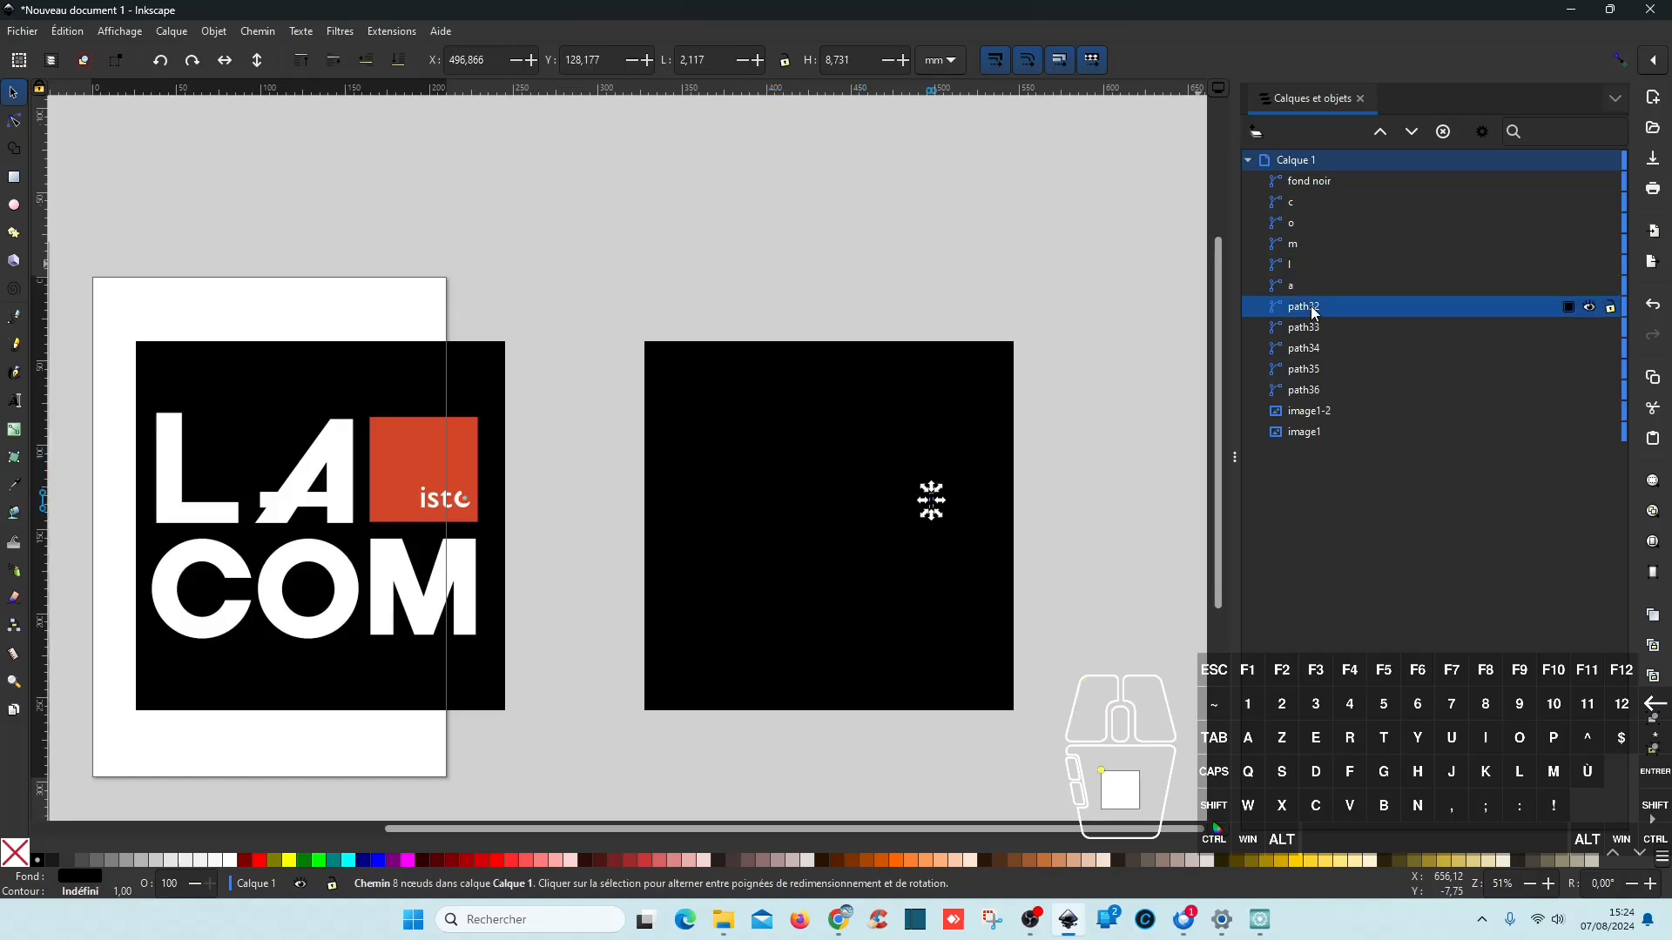
pyautogui.doubleClick(1312, 312)
pyautogui.write('i')
pyautogui.click(1316, 330)
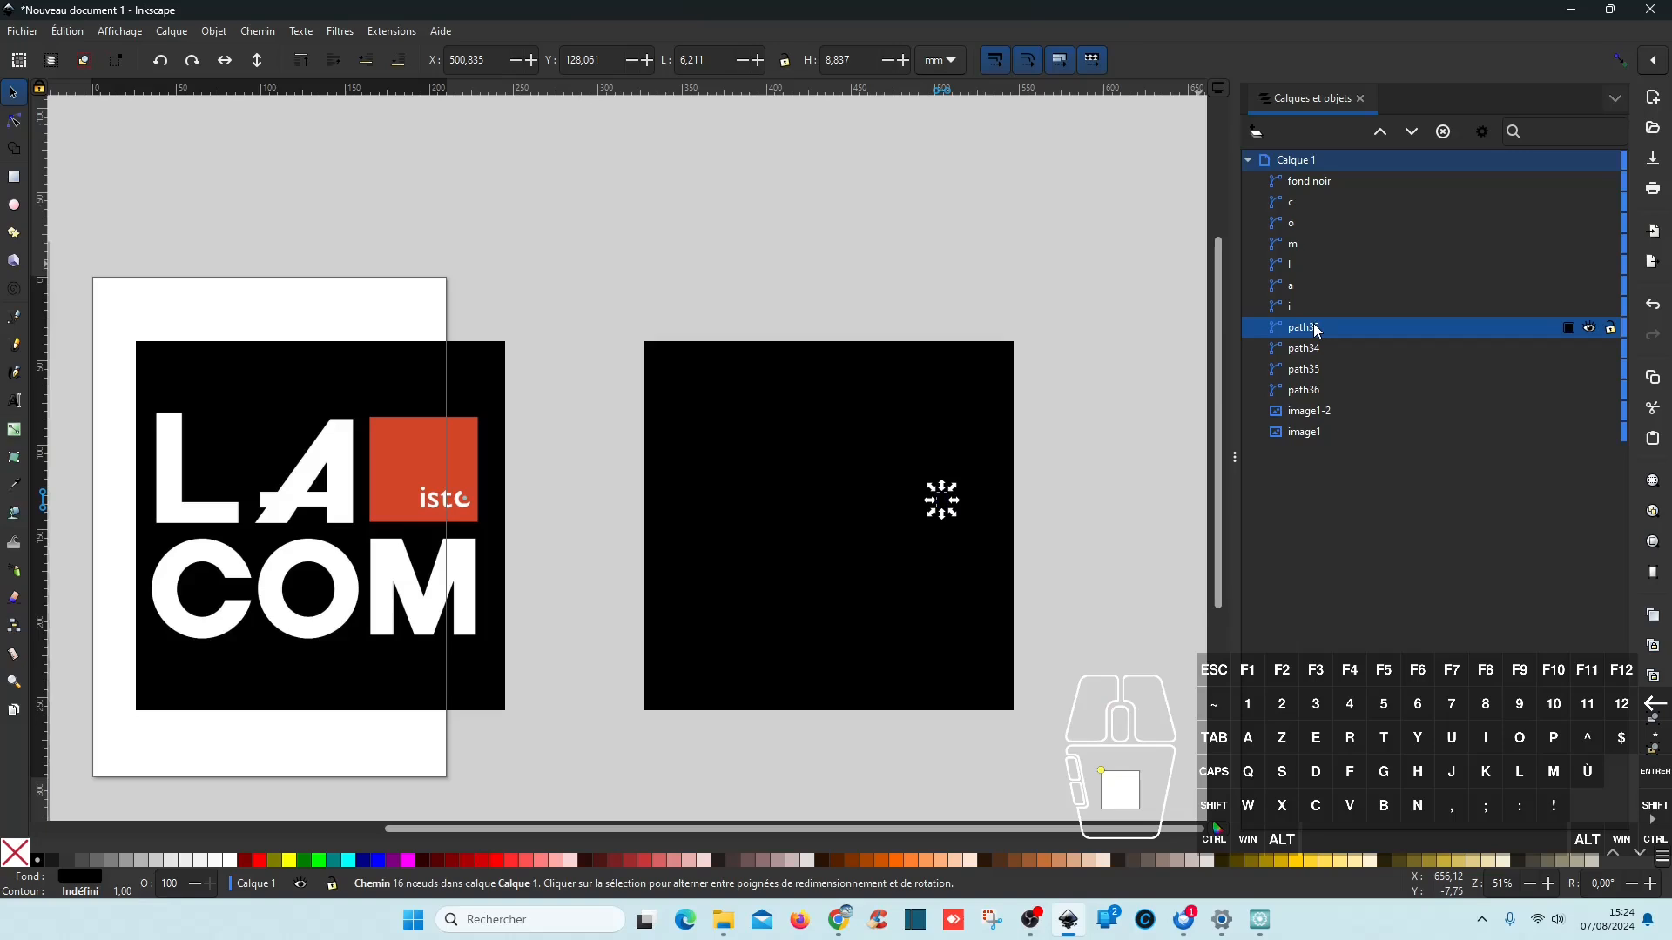
pyautogui.doubleClick(1314, 328)
pyautogui.write('s')
pyautogui.click(1316, 348)
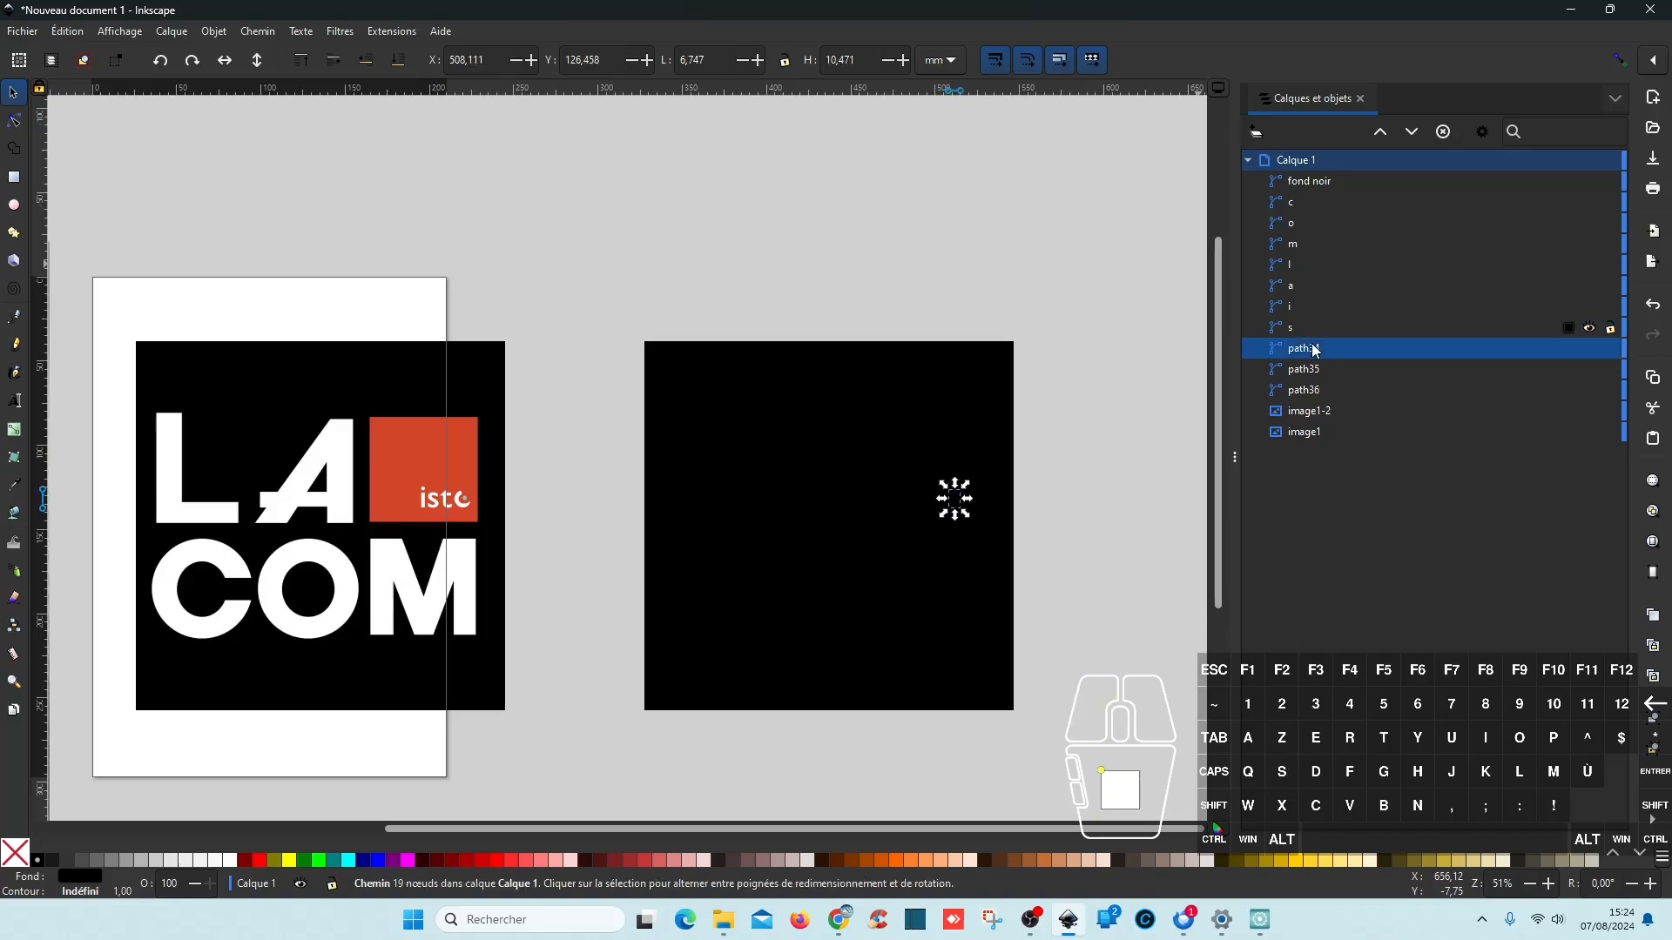
pyautogui.doubleClick(1315, 348)
pyautogui.write('t')
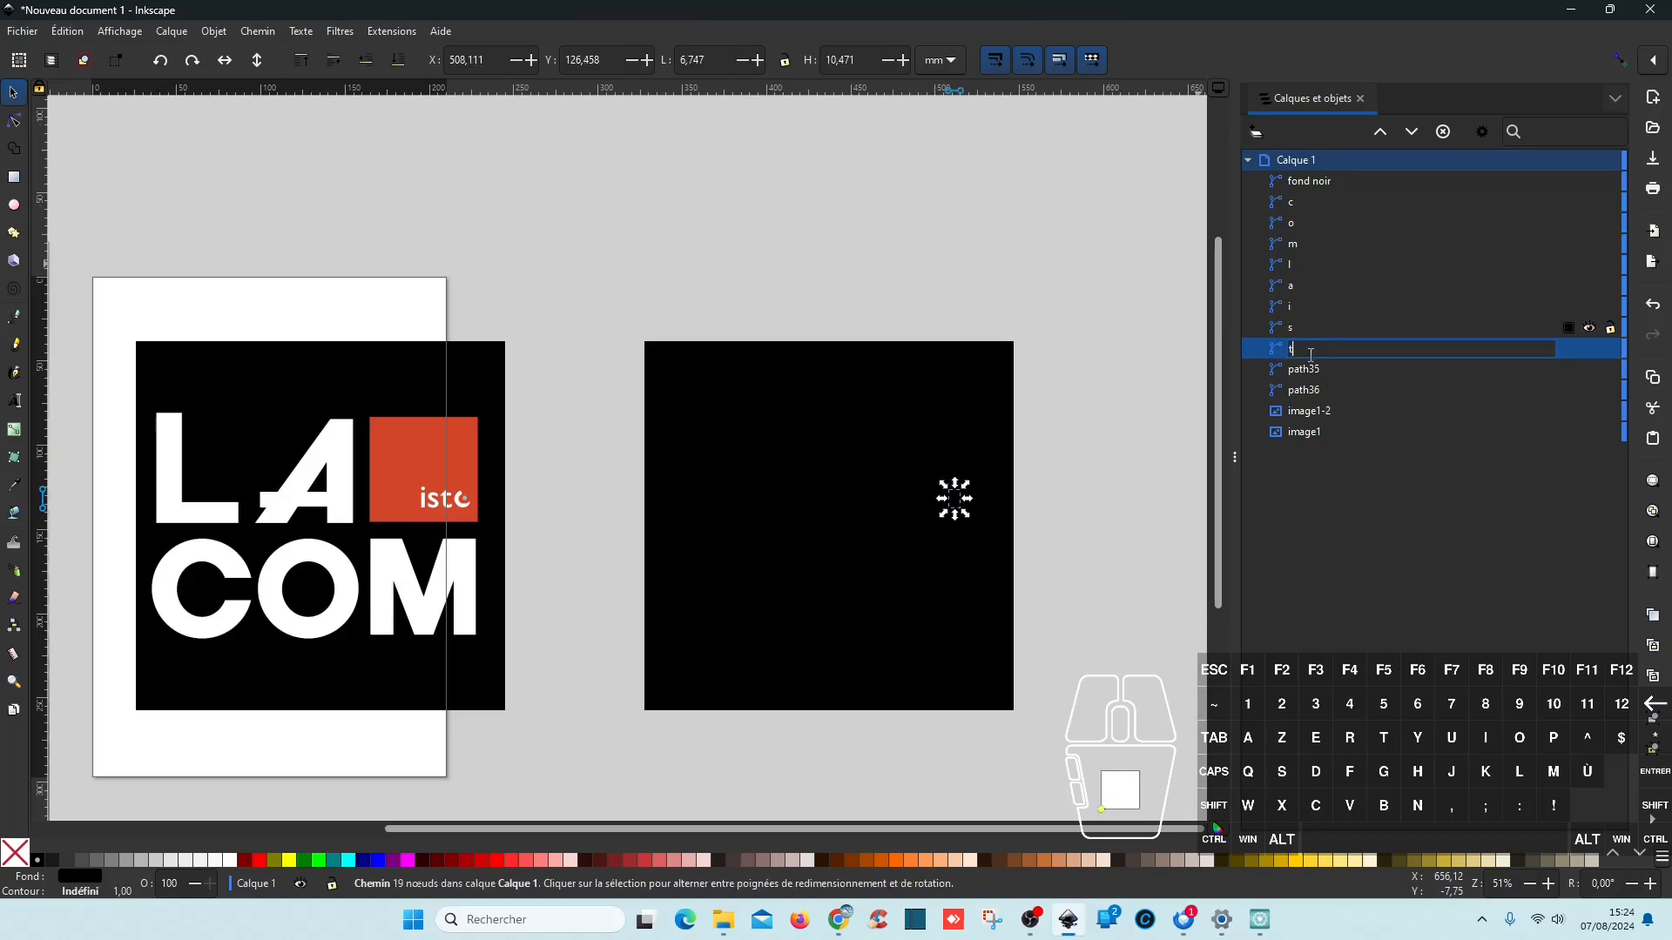
# Step: Rename the last small letter's path as "c" and the path of the i's dot as "."
pyautogui.click(1311, 370)
pyautogui.doubleClick(1309, 370)
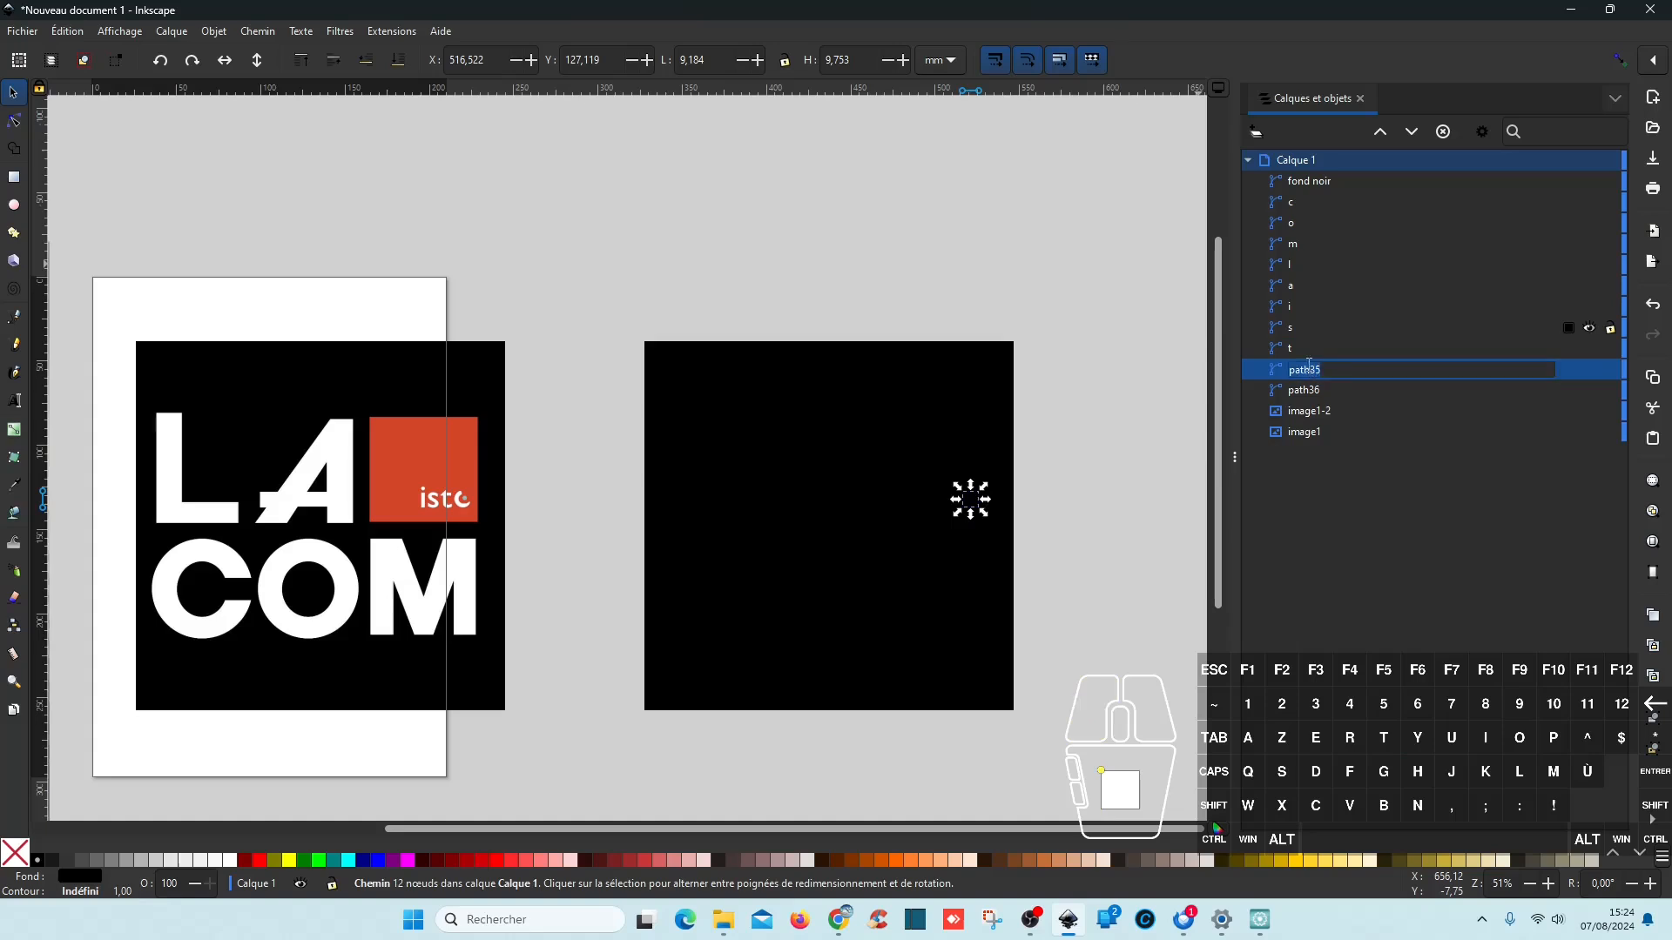
pyautogui.write('c')
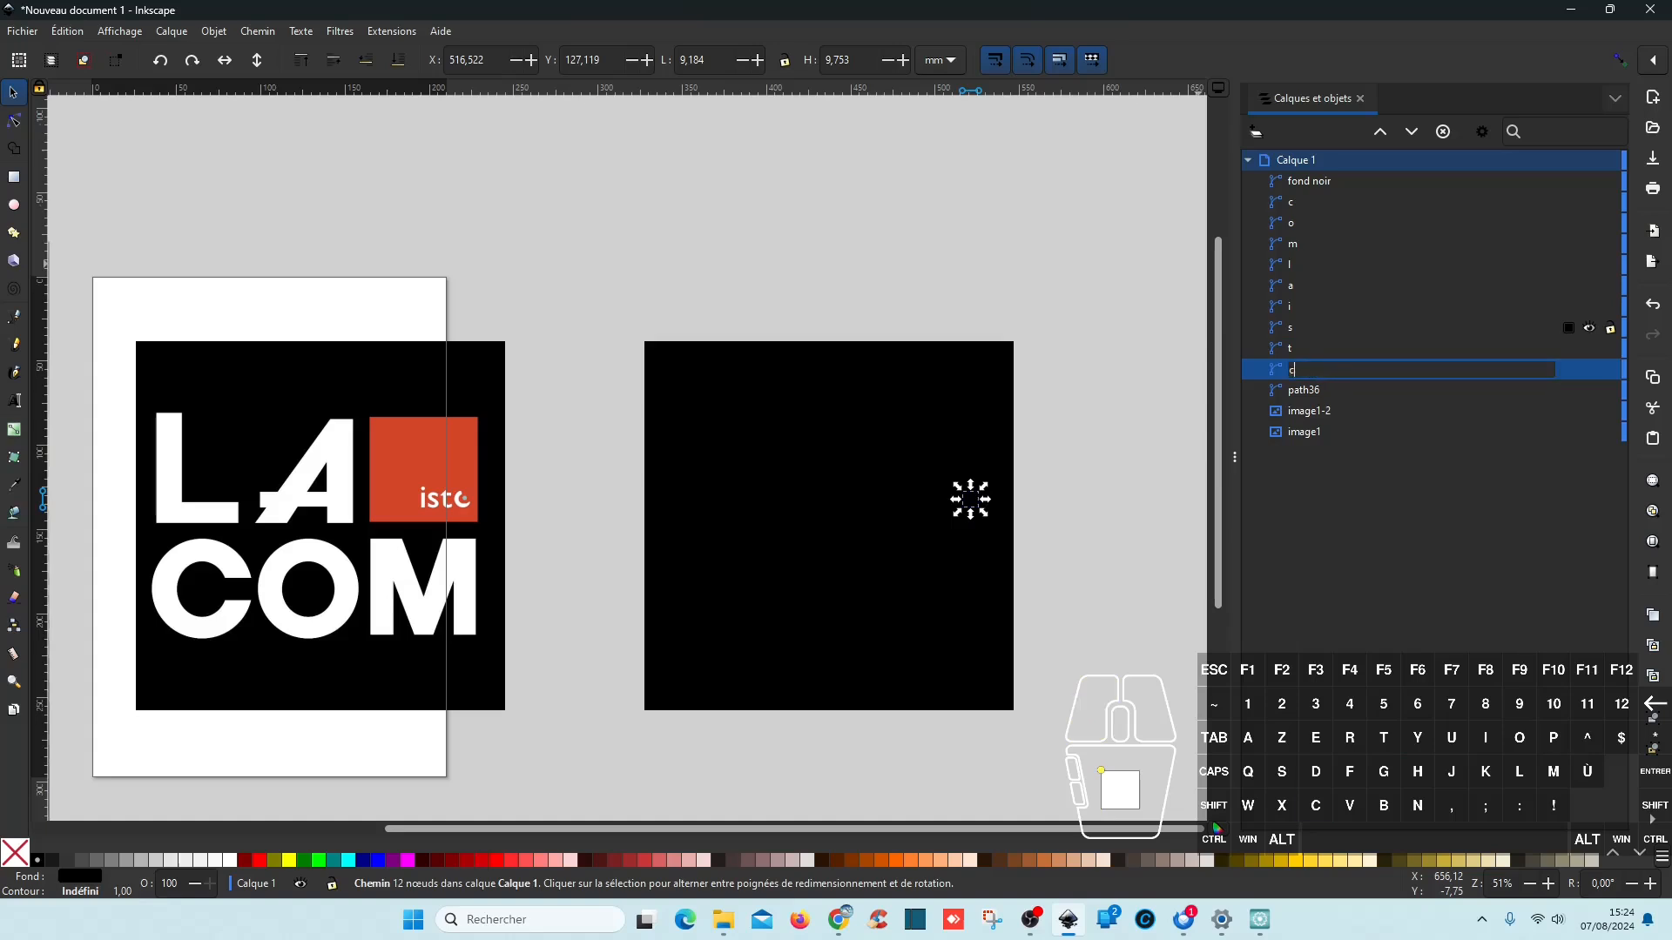
pyautogui.click(1311, 389)
pyautogui.doubleClick(1318, 388)
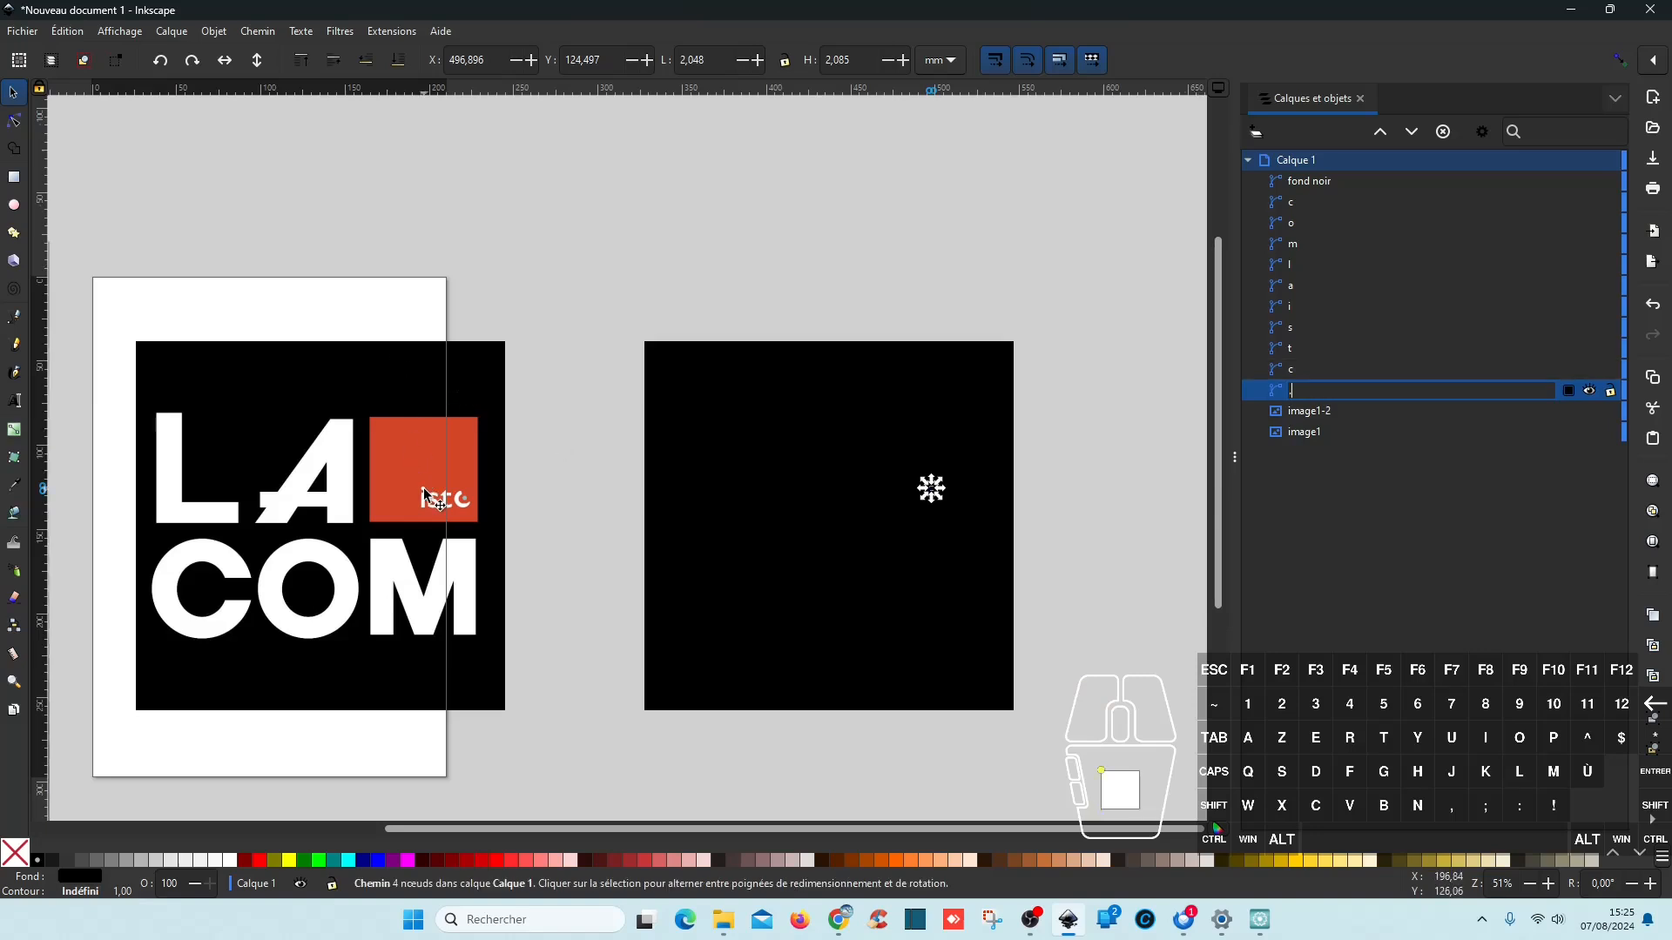
pyautogui.write('.')
pyautogui.press('Return')
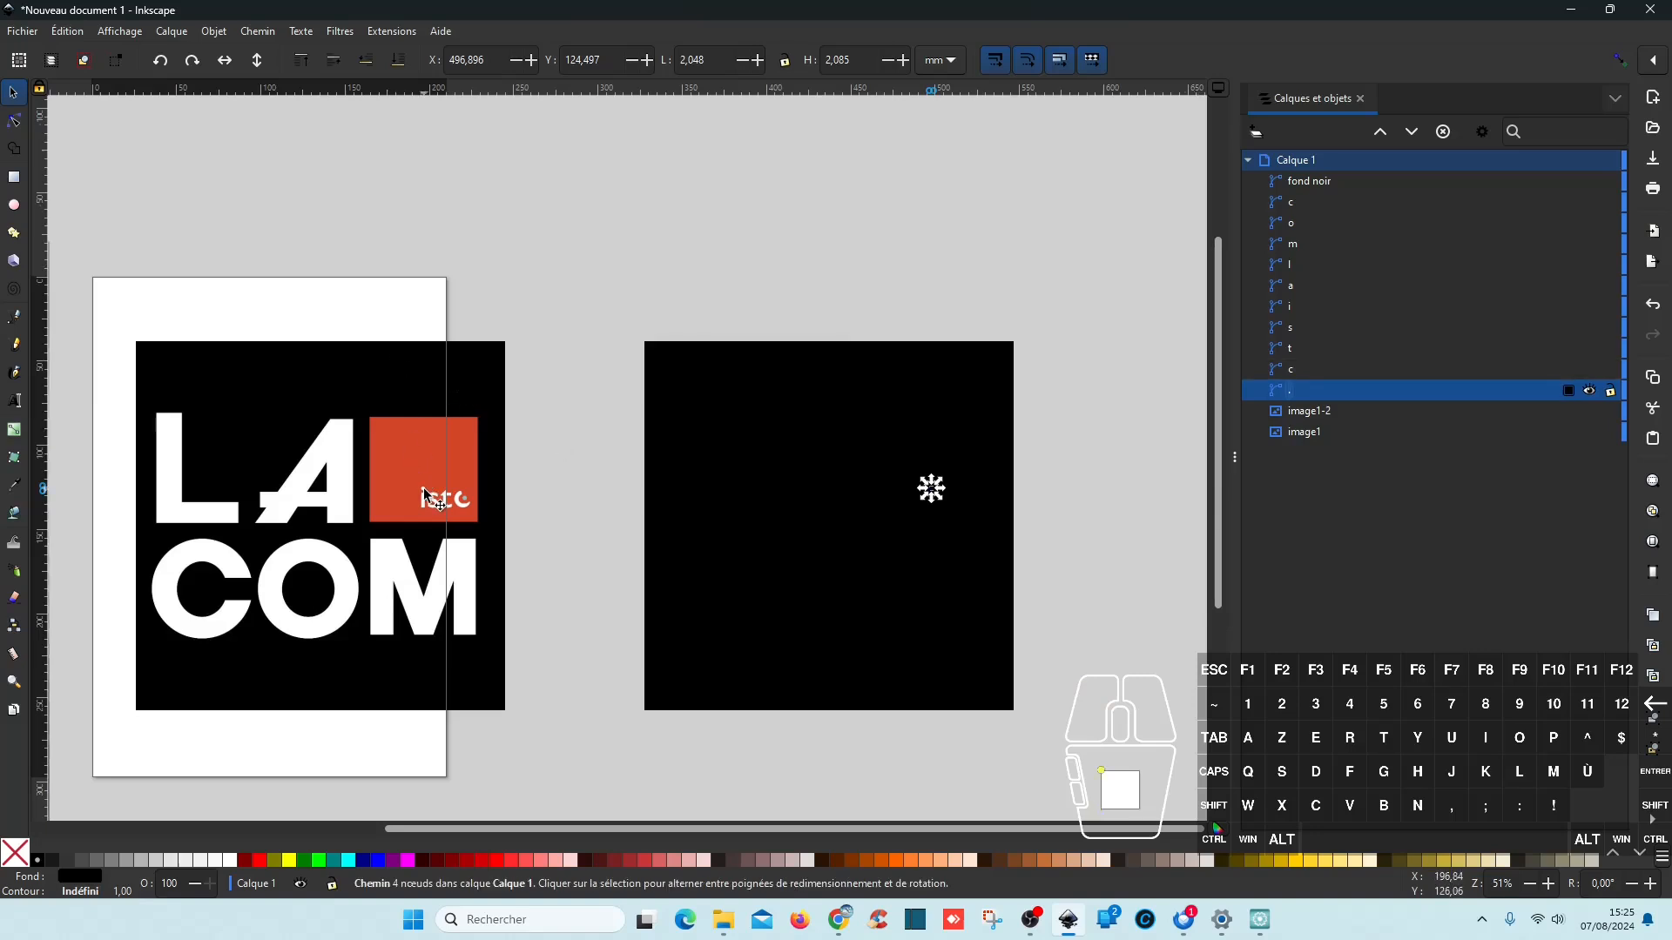
# Step: Fill all ten letter paths, including the dot, with white and raise them above "fond noir"
pyautogui.click(1303, 206)
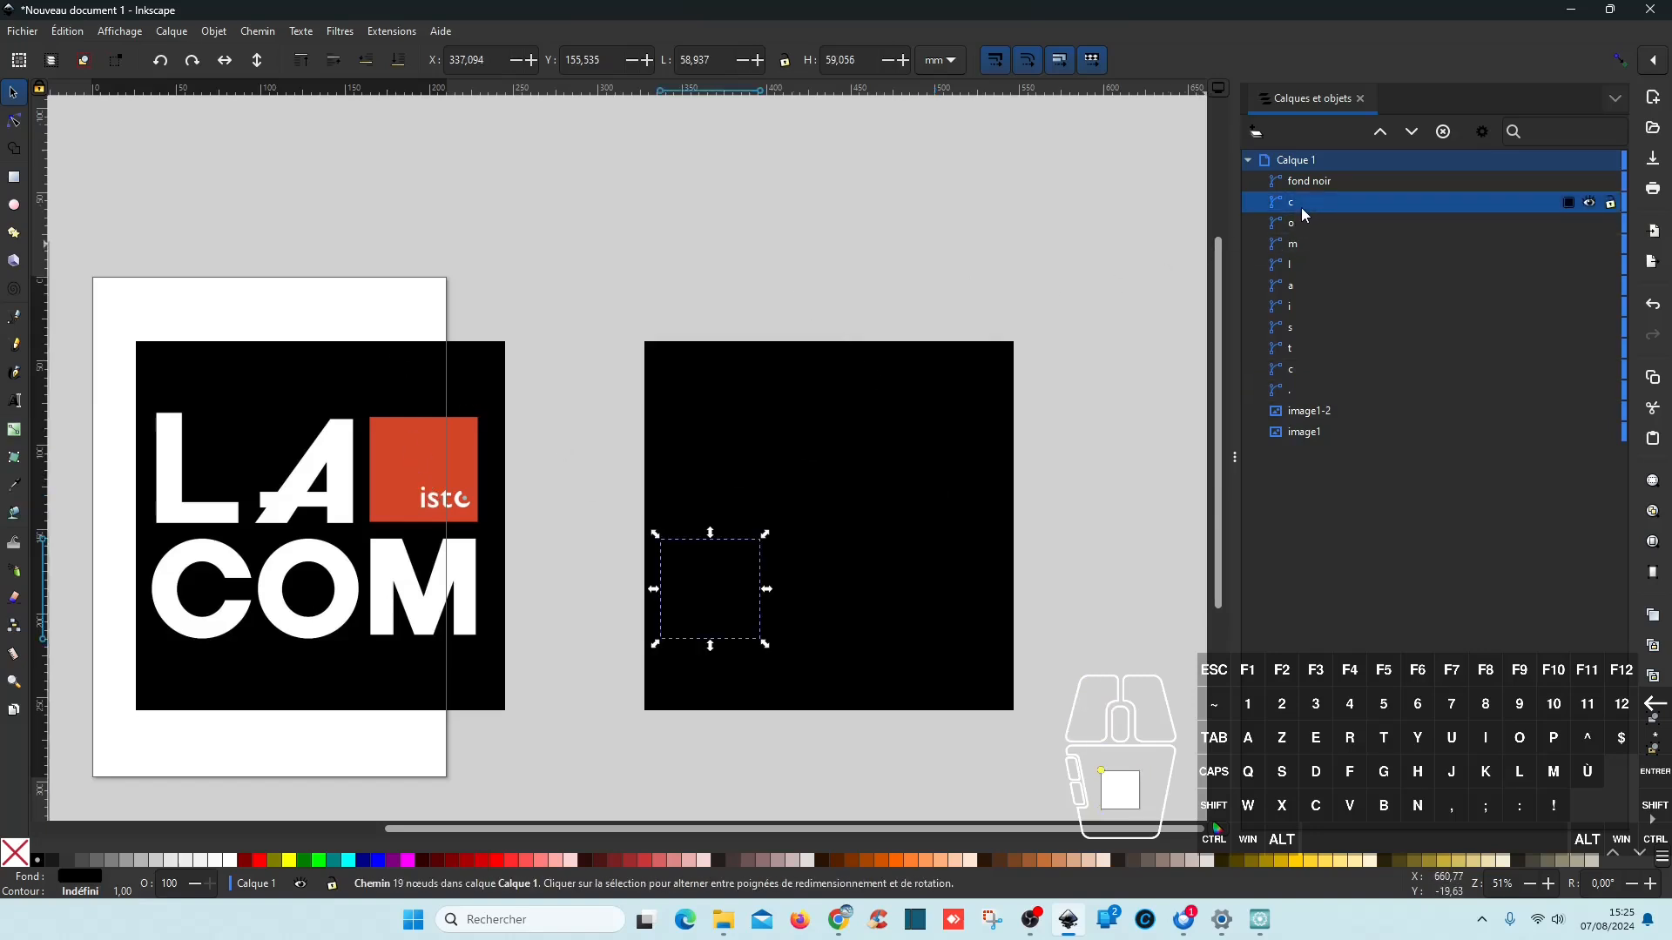
pyautogui.keyDown('shift'); pyautogui.click(1289, 390); pyautogui.keyUp('shift')
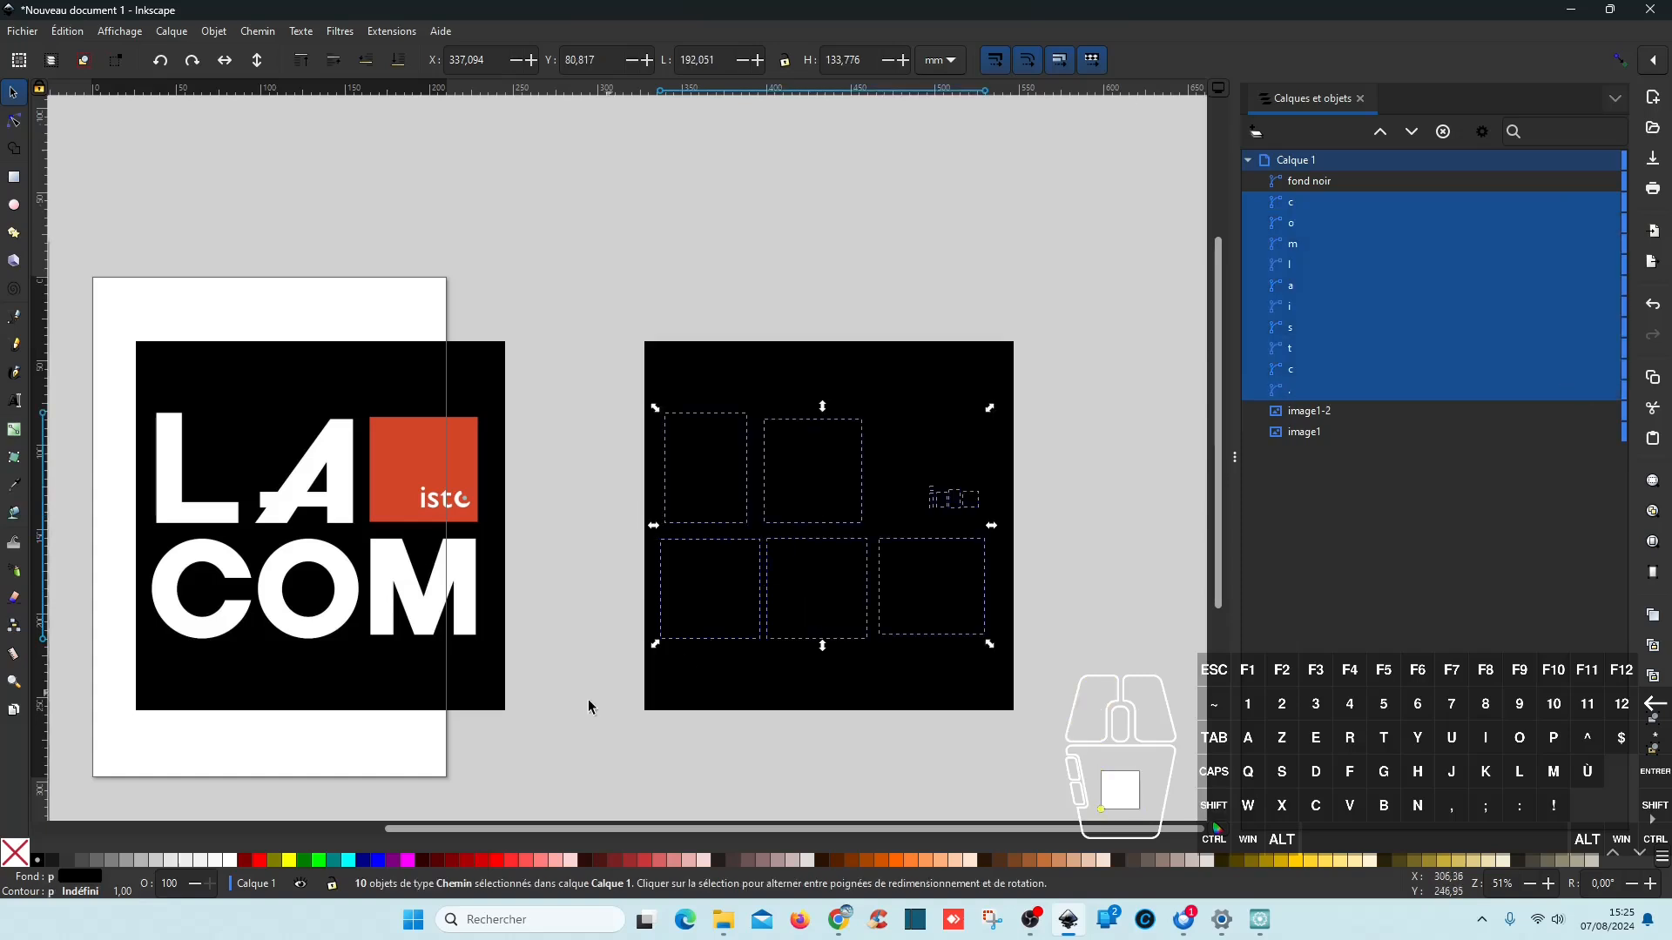
pyautogui.click(230, 860)
pyautogui.click(1384, 133)
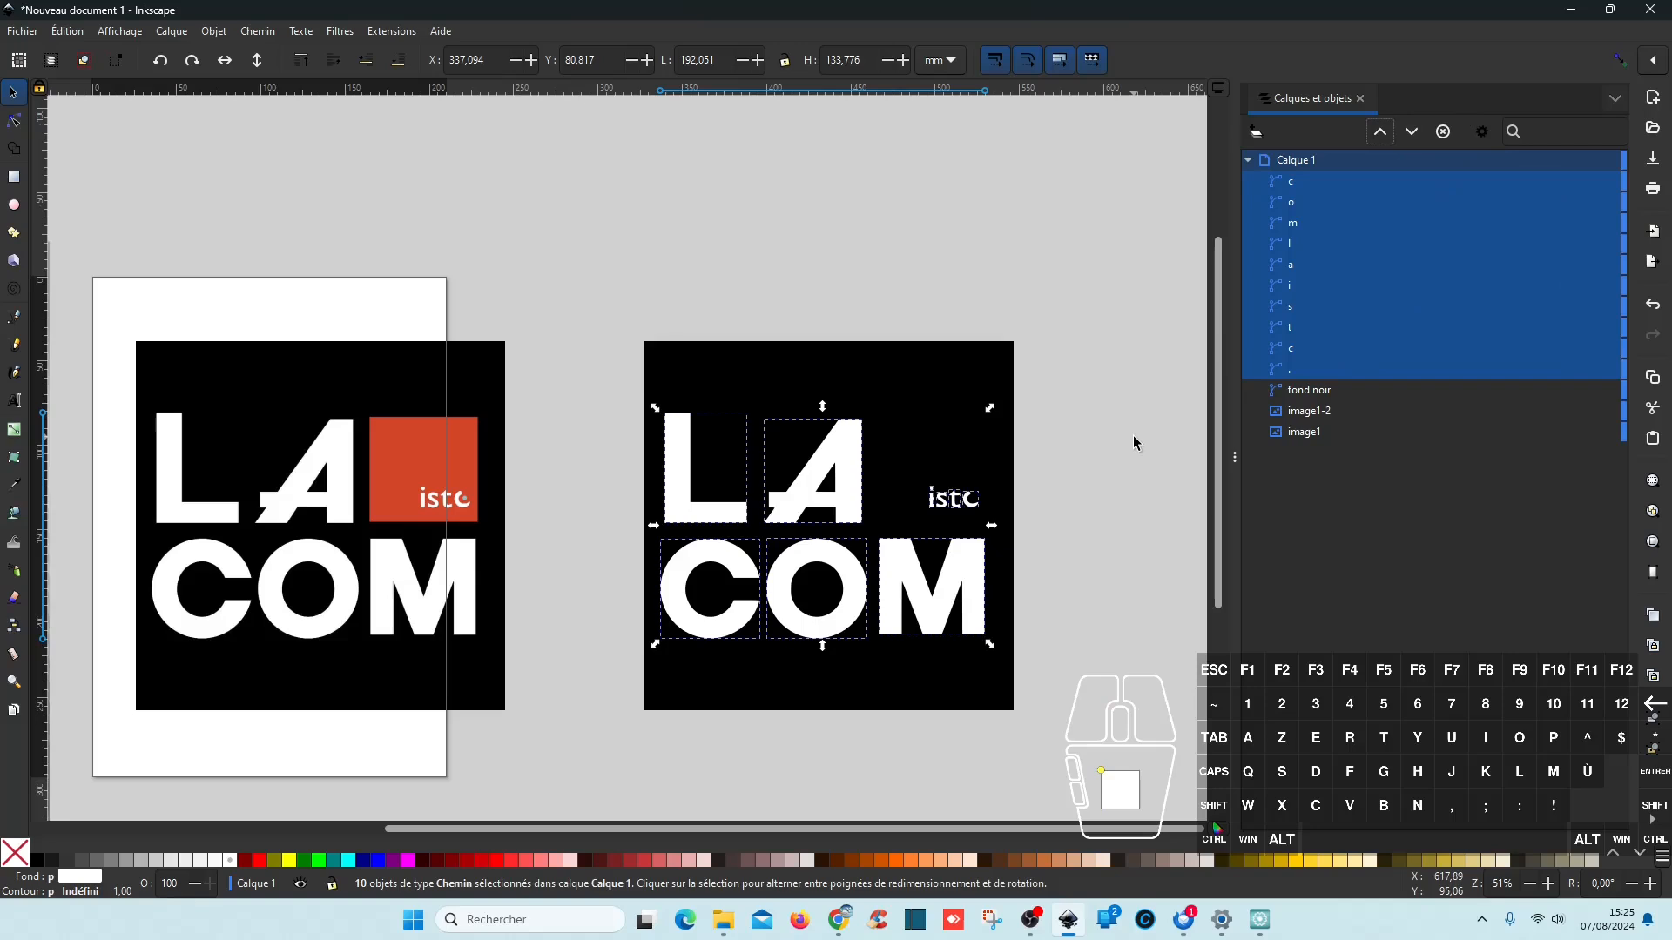
# Step: Save the document as an Inkscape SVG named "logo la com" in the créations folder
pyautogui.hotkey('ctrl', 's')
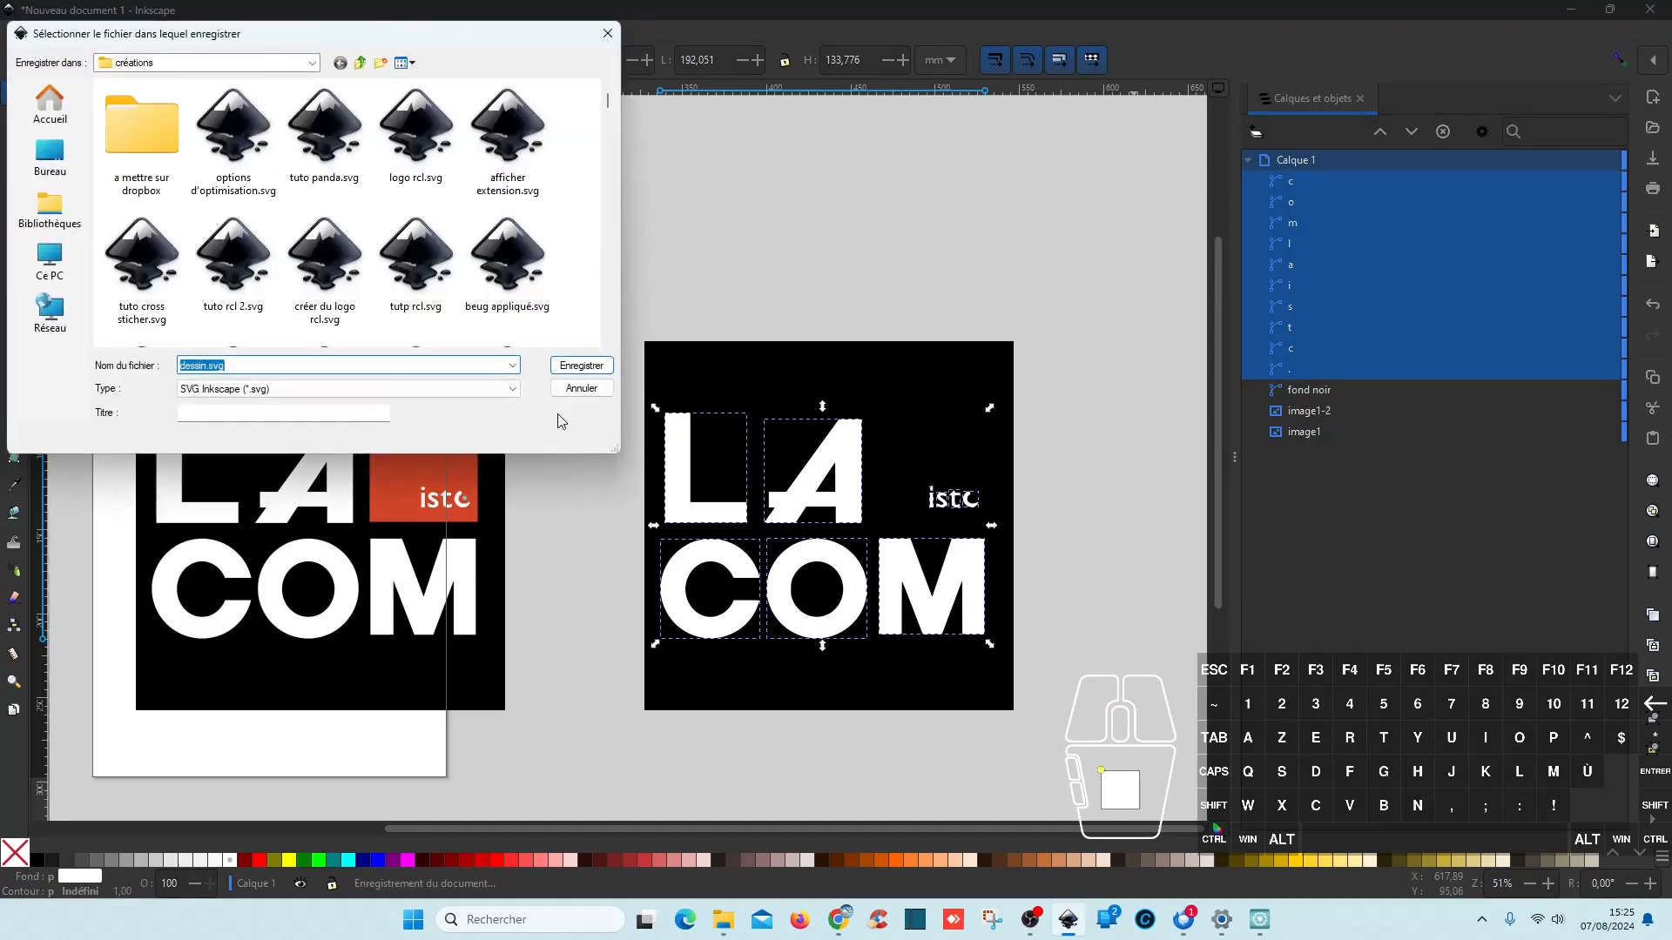
pyautogui.write('log')
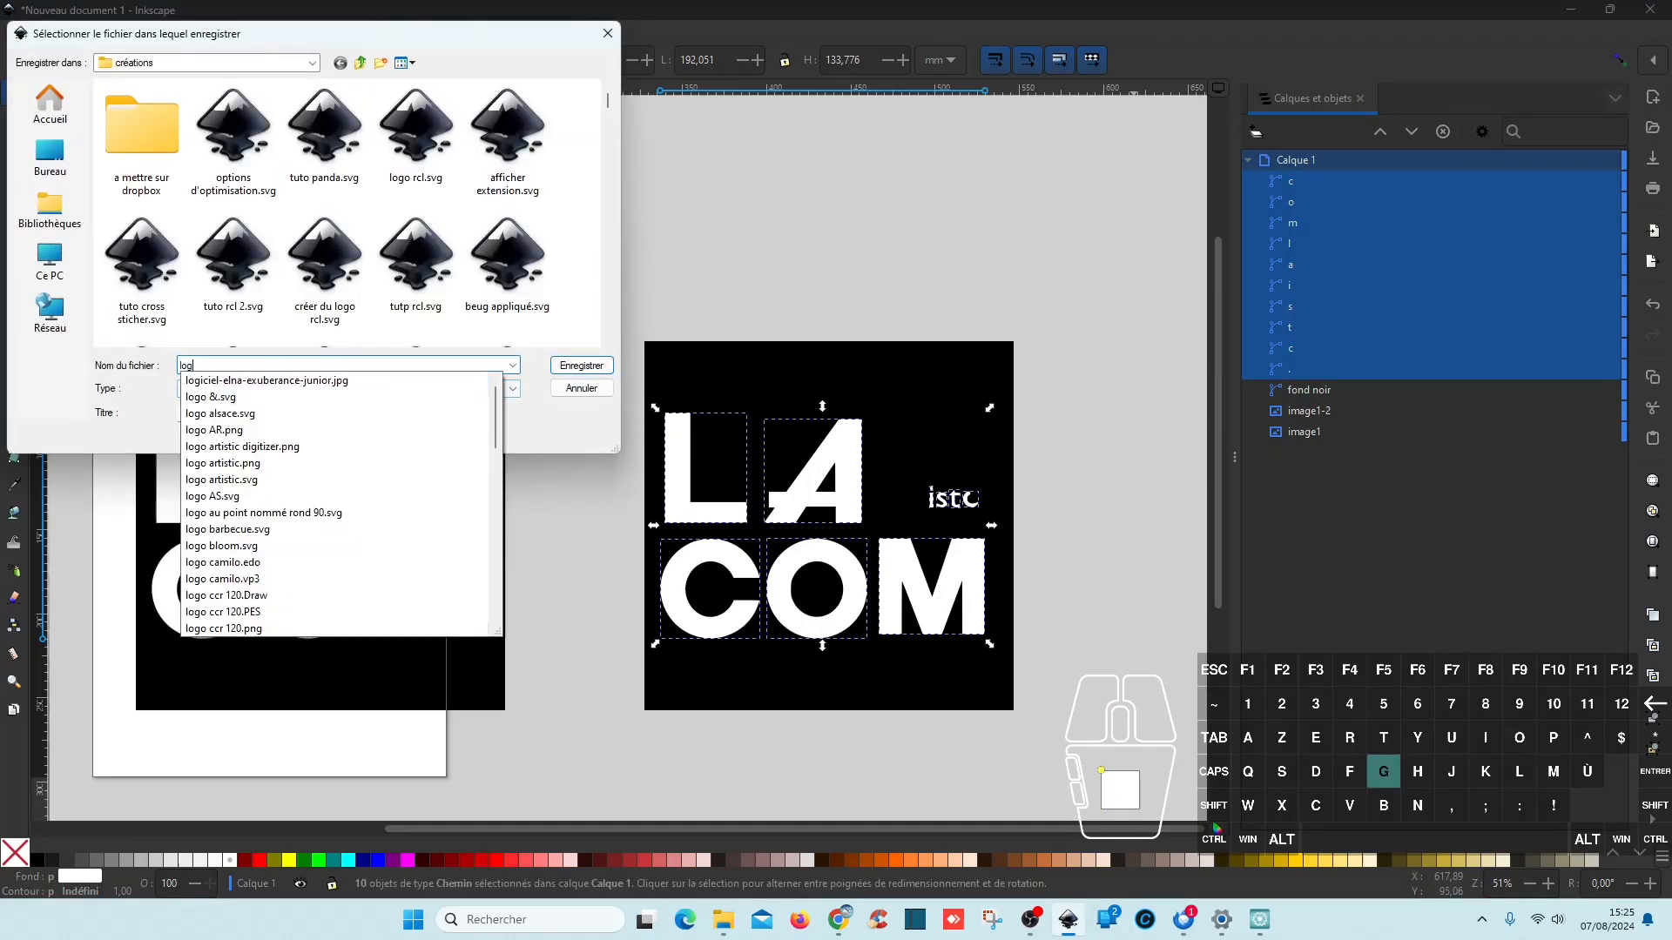
pyautogui.write('o la com')
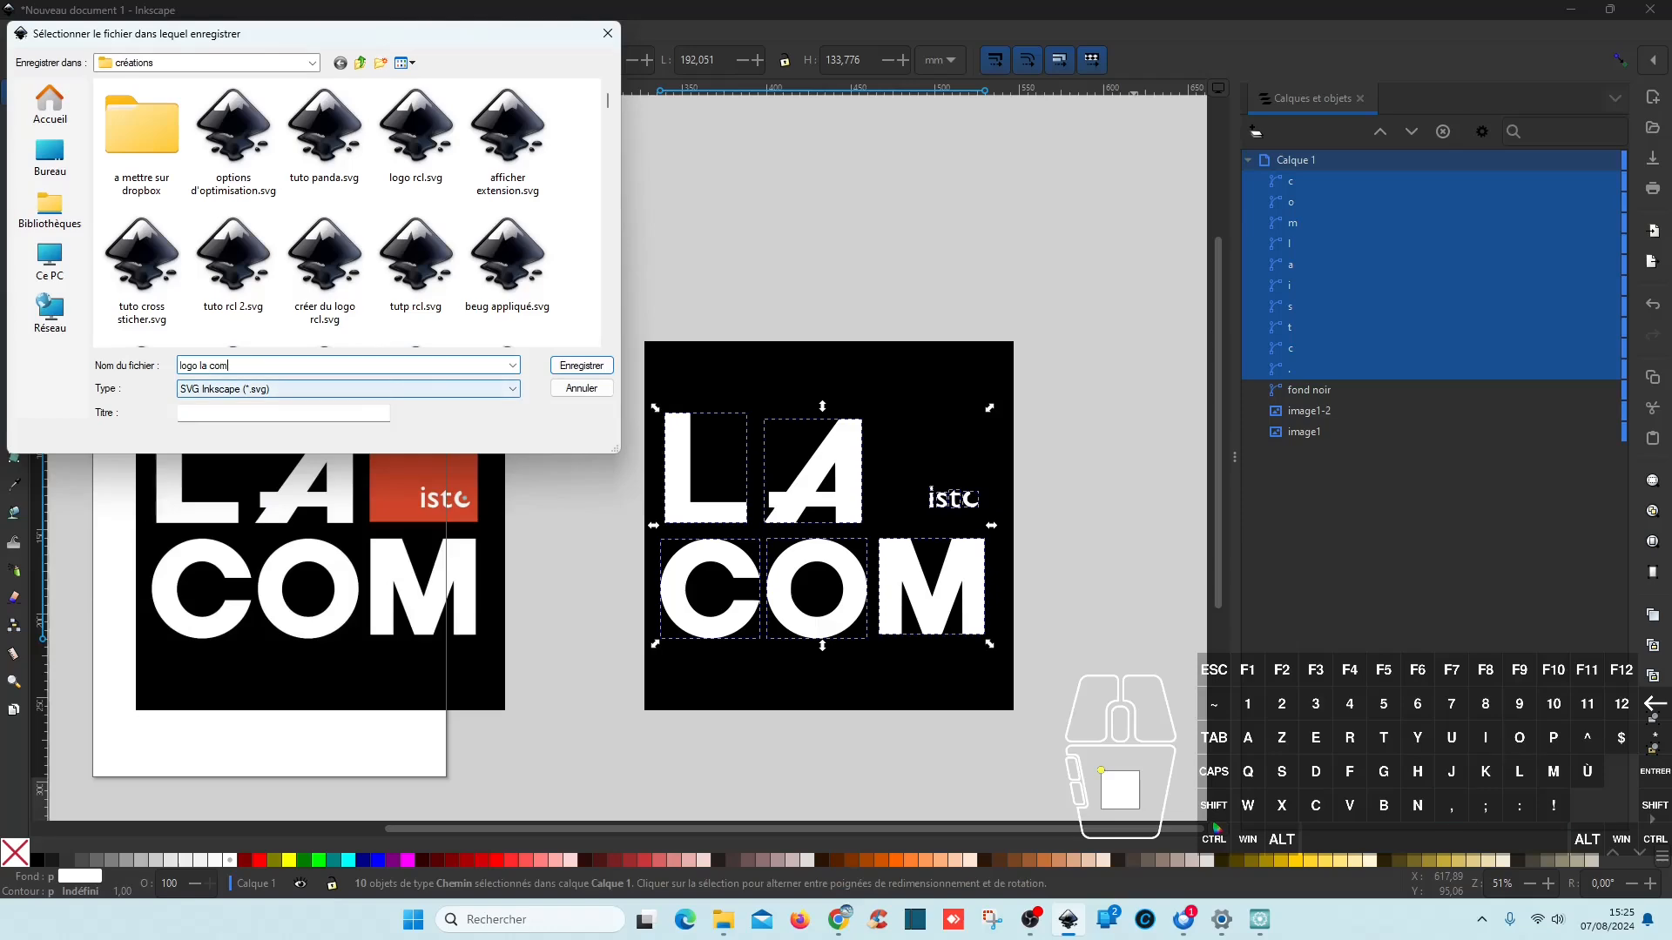
pyautogui.click(559, 367)
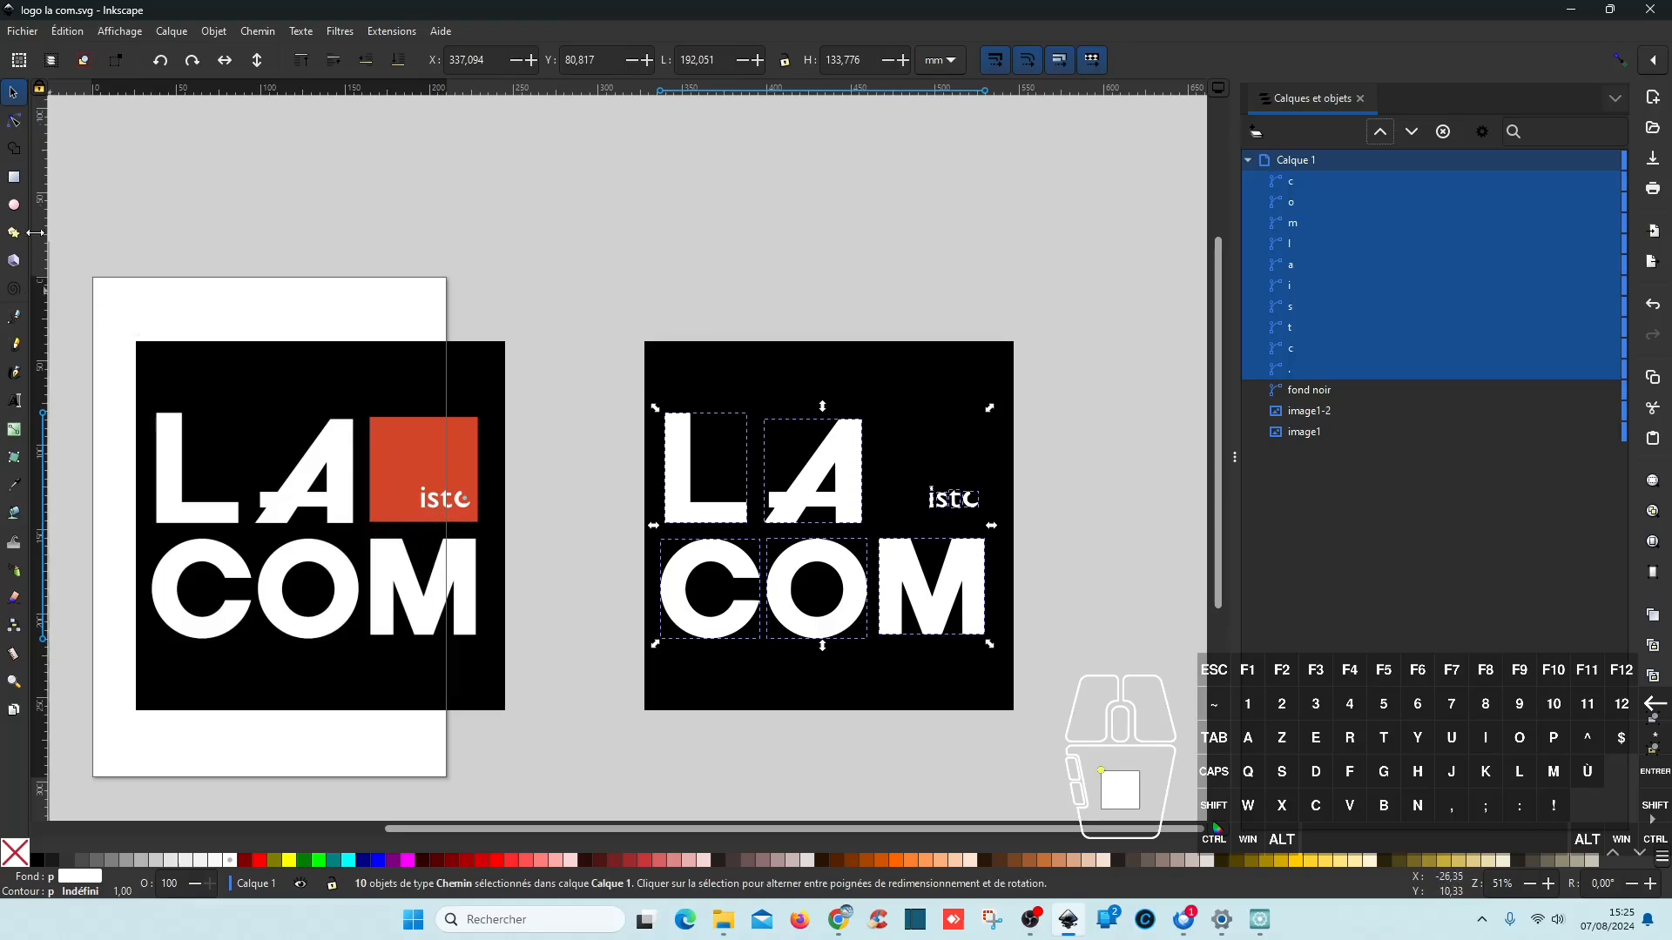
# Step: Draw a rectangle about 64.6 by 62.5 mm over the source image's orange square and fill it with red
pyautogui.click(14, 178)
pyautogui.scroll(5, 389, 435)
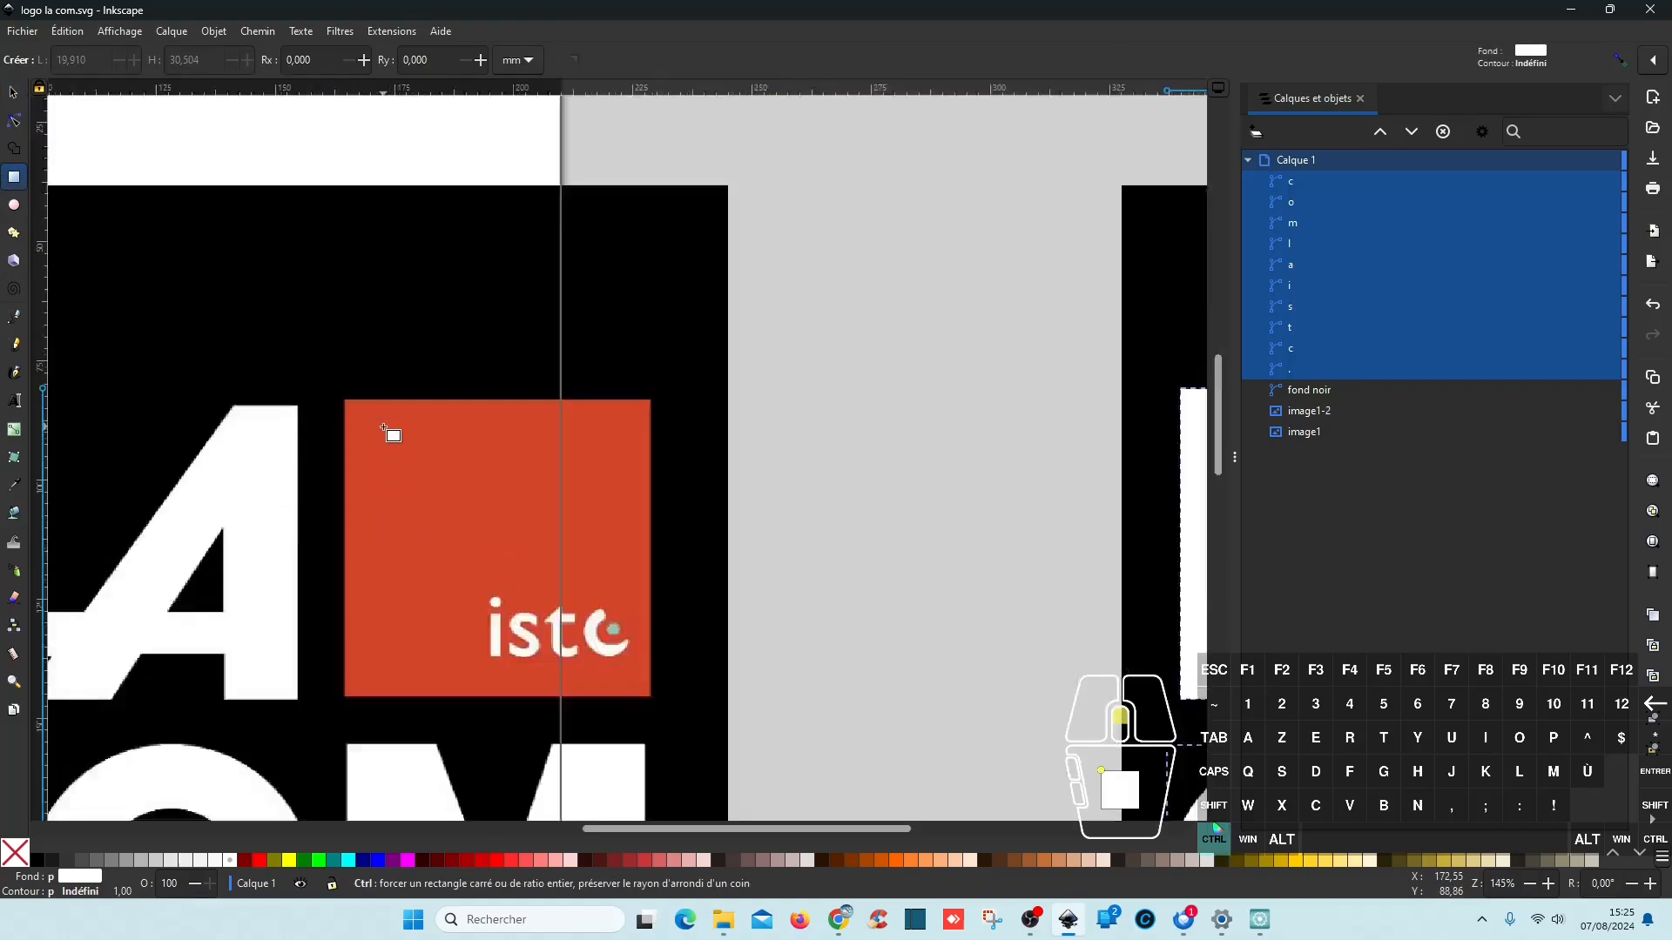
pyautogui.scroll(-2, 392, 435)
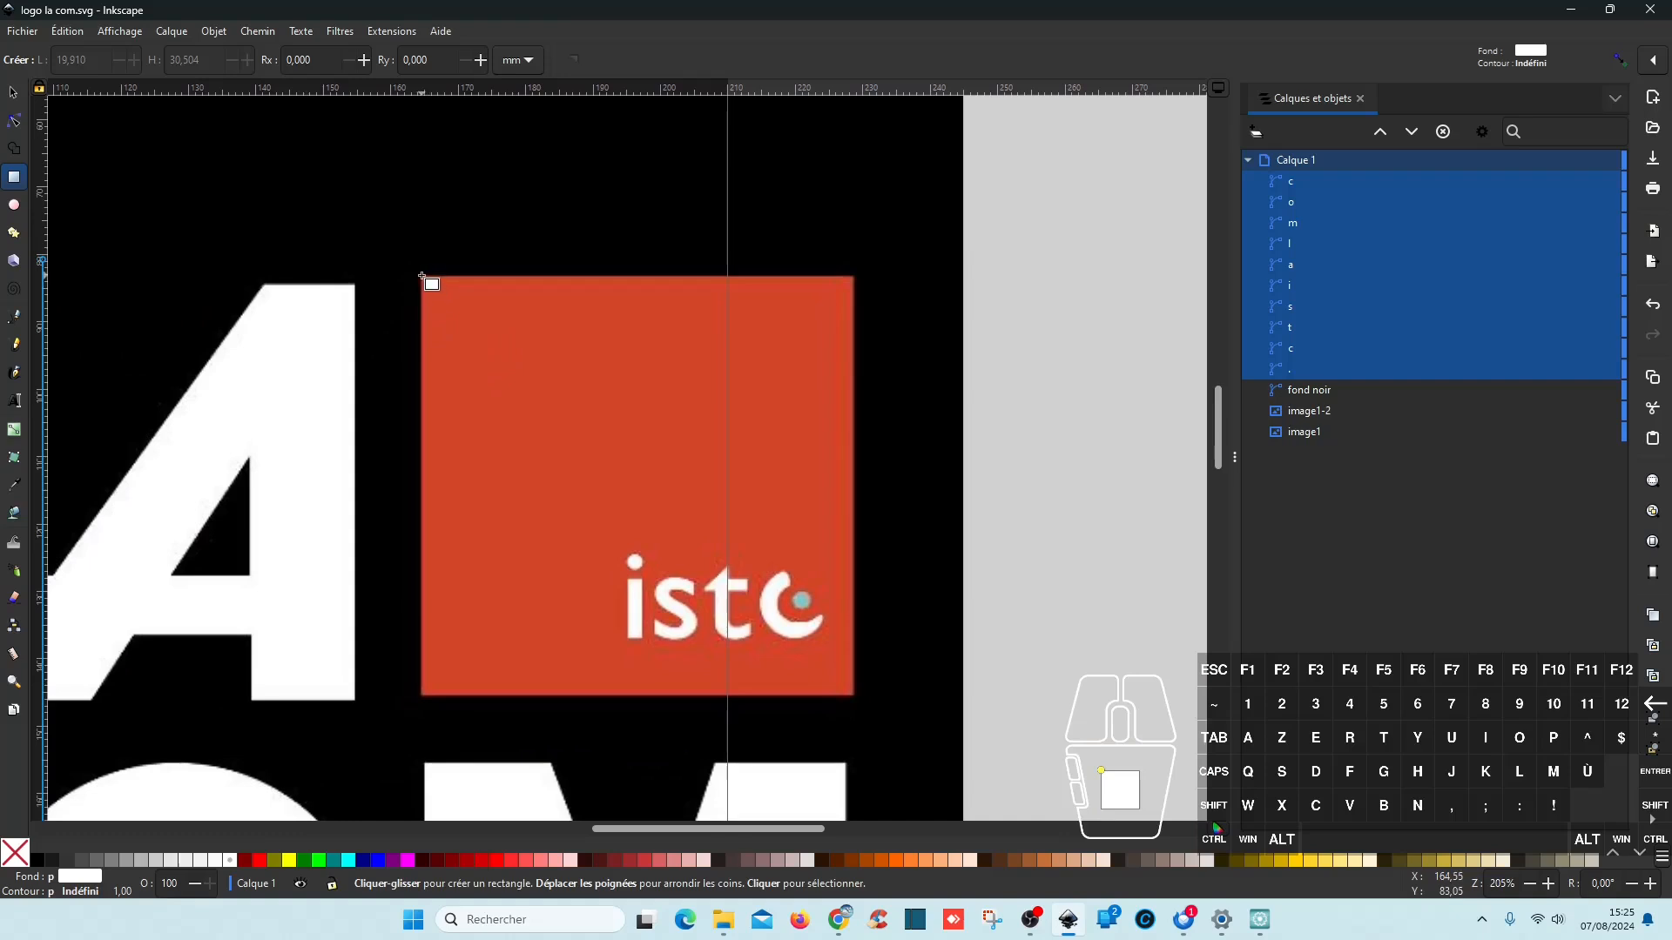
pyautogui.moveTo(424, 277)
pyautogui.mouseDown()
pyautogui.moveTo(614, 431)
pyautogui.moveTo(826, 705)
pyautogui.moveTo(854, 696)
pyautogui.mouseUp()
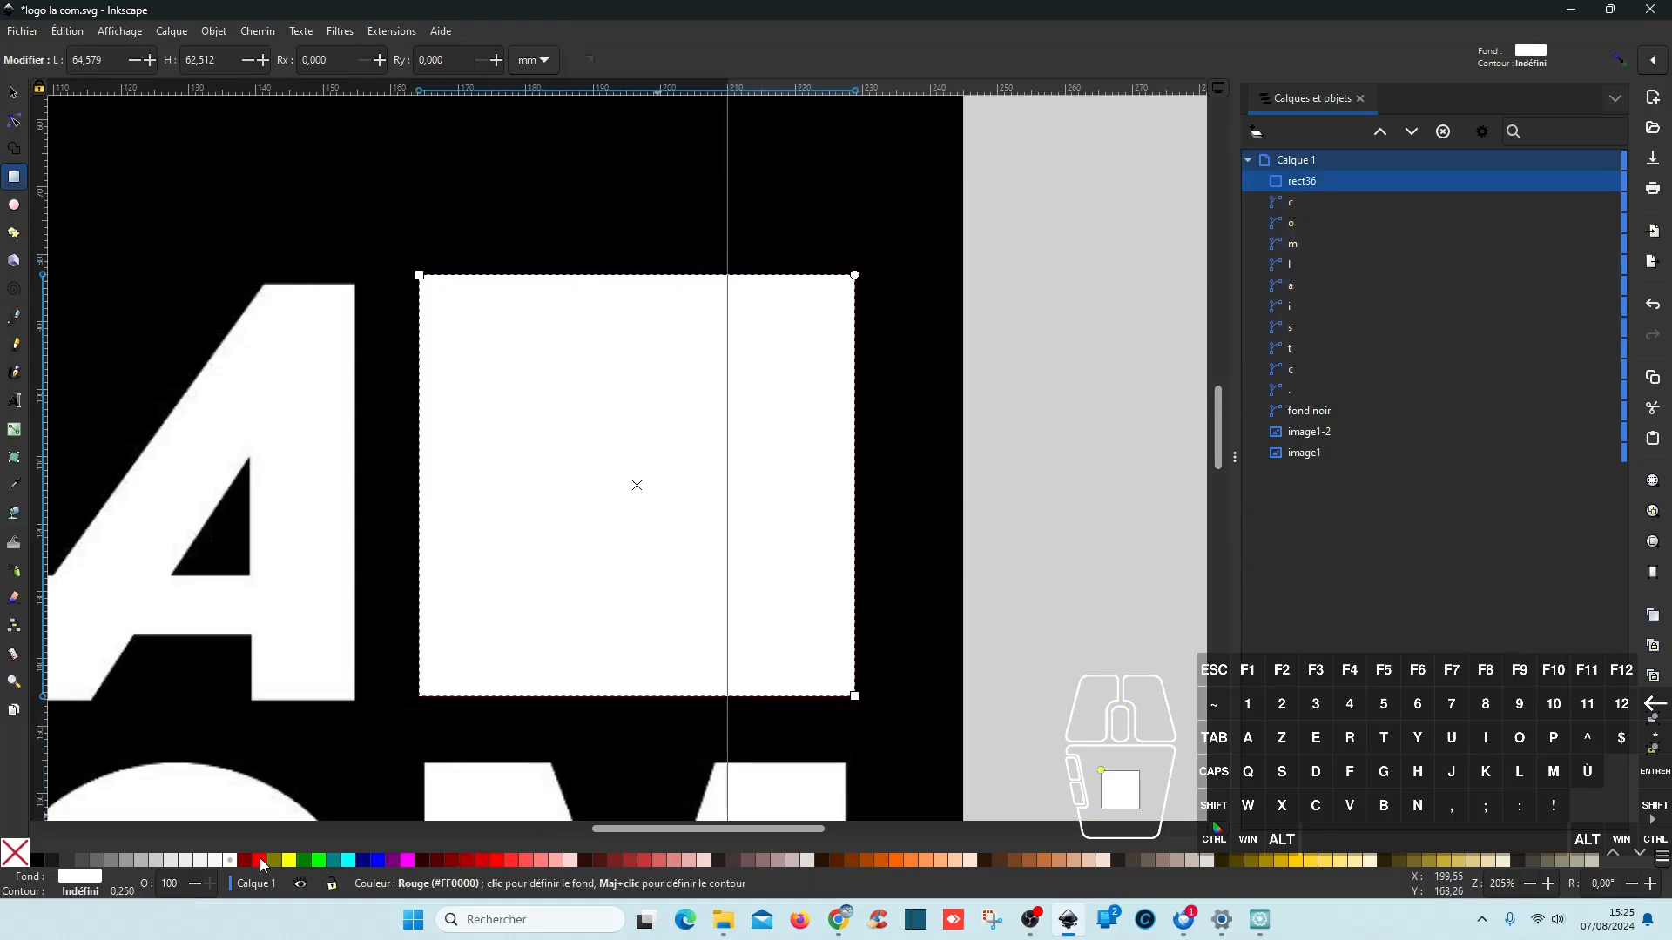
pyautogui.click(259, 860)
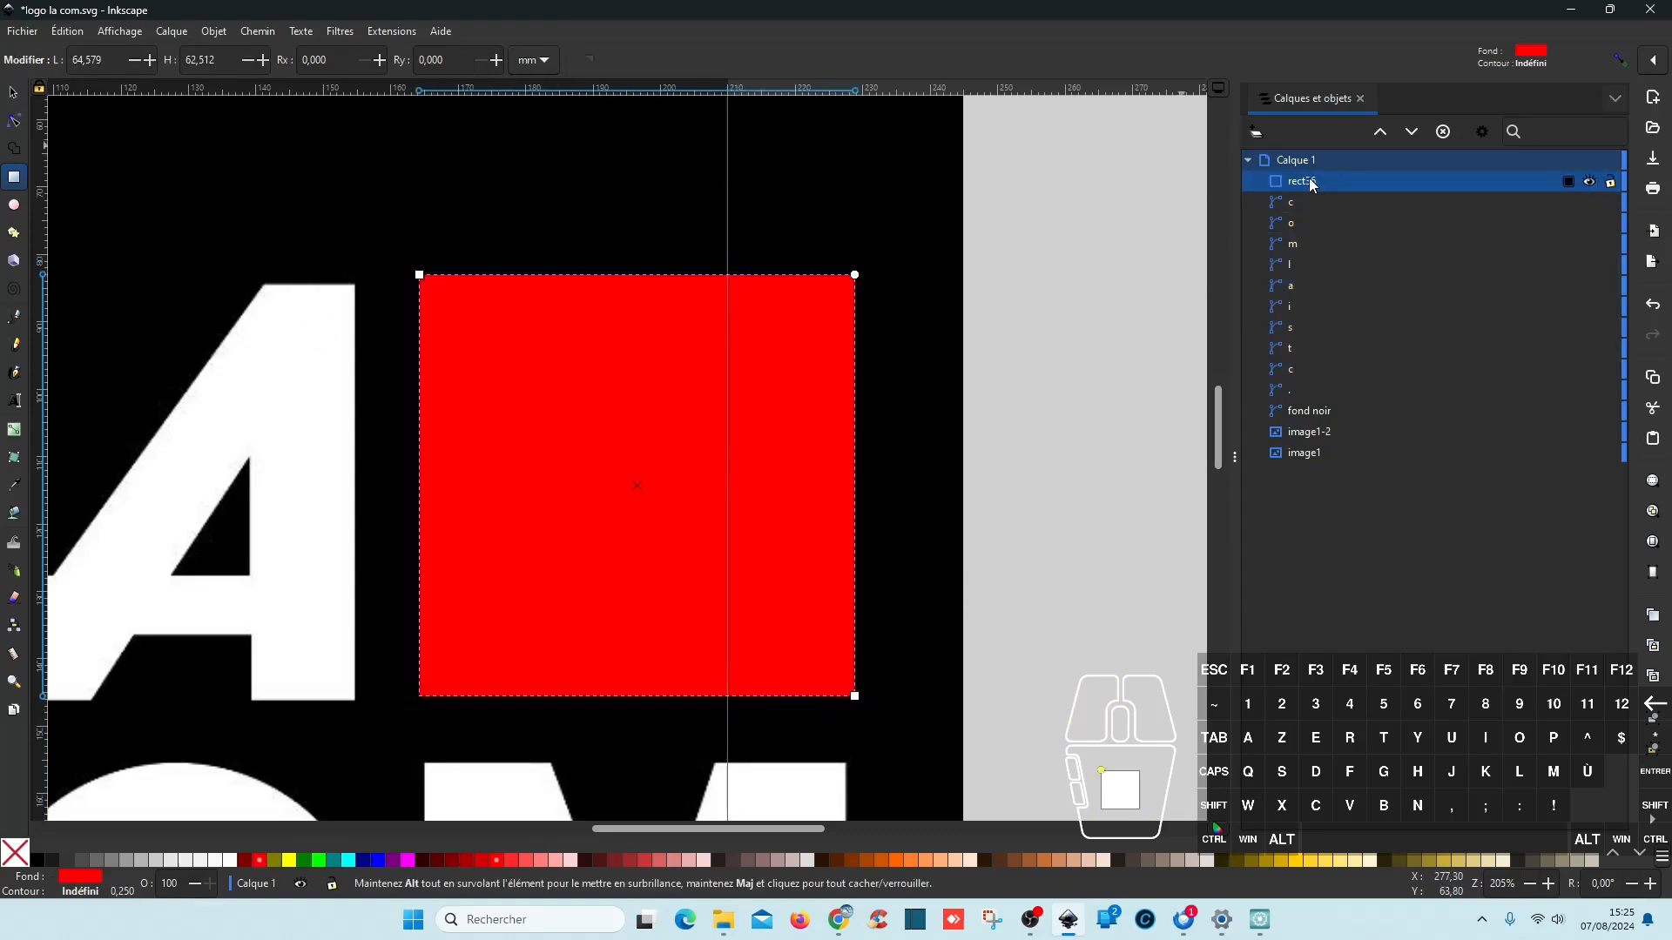
# Step: Rename the red rectangle as "carre rouge"
pyautogui.write('carr')
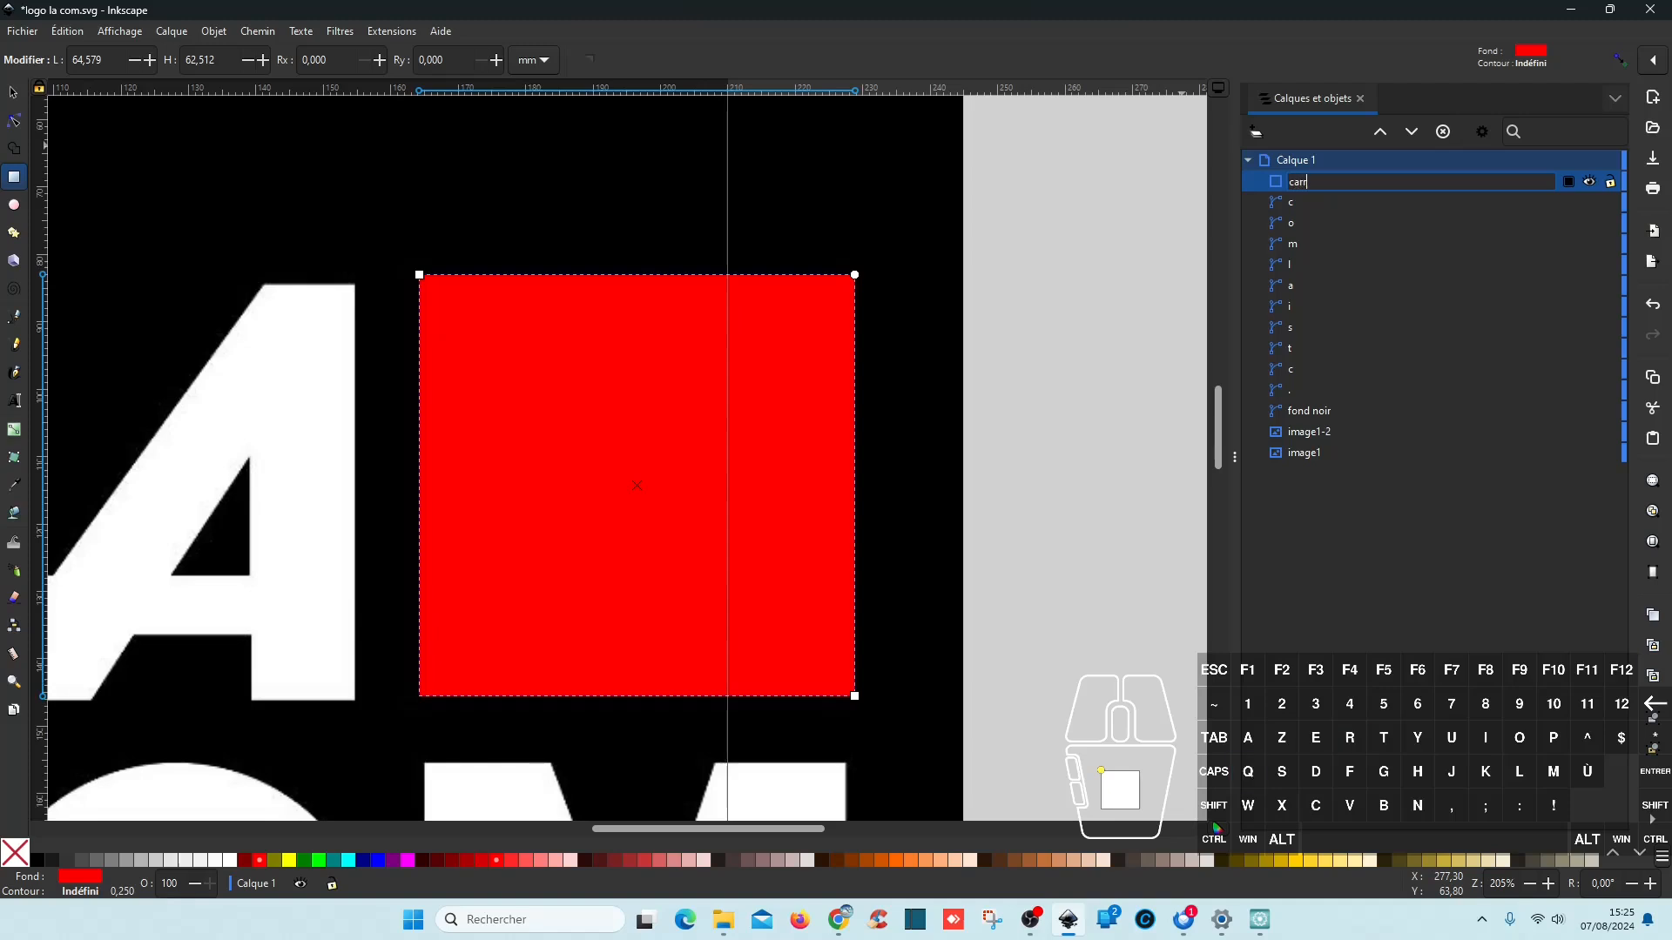
pyautogui.write('e rouge')
pyautogui.press('Return')
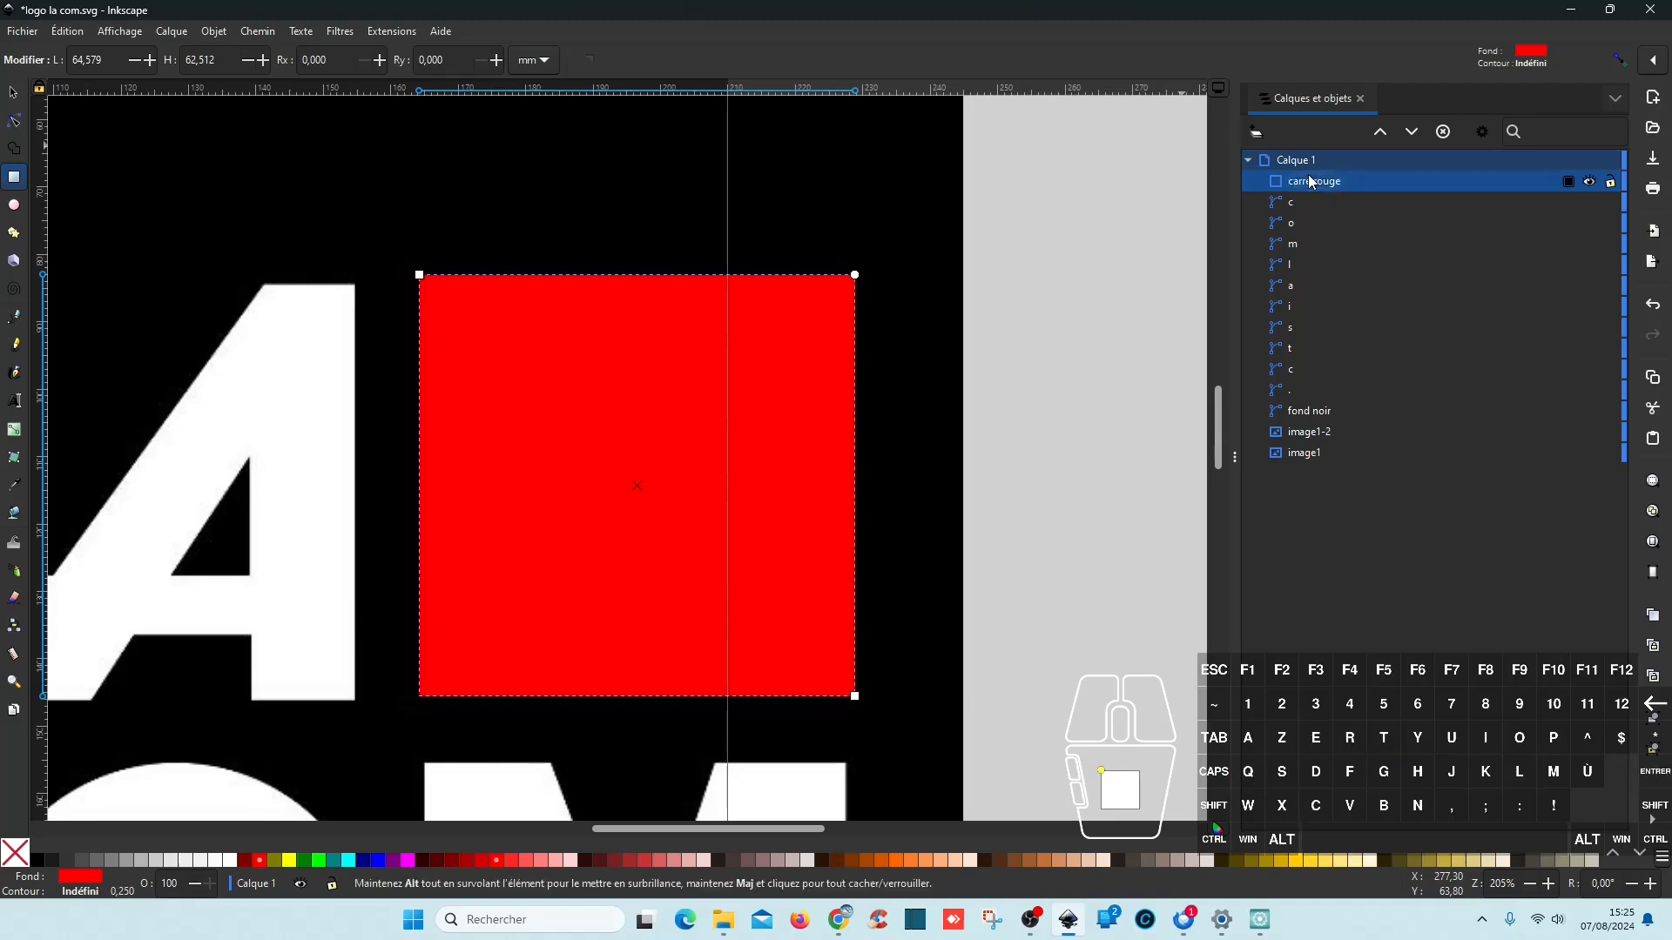
# Step: Lower "carre rouge" in the object stack beneath all the letters, directly above "fond noir"
pyautogui.click(15, 94)
pyautogui.scroll(-4, 620, 420)
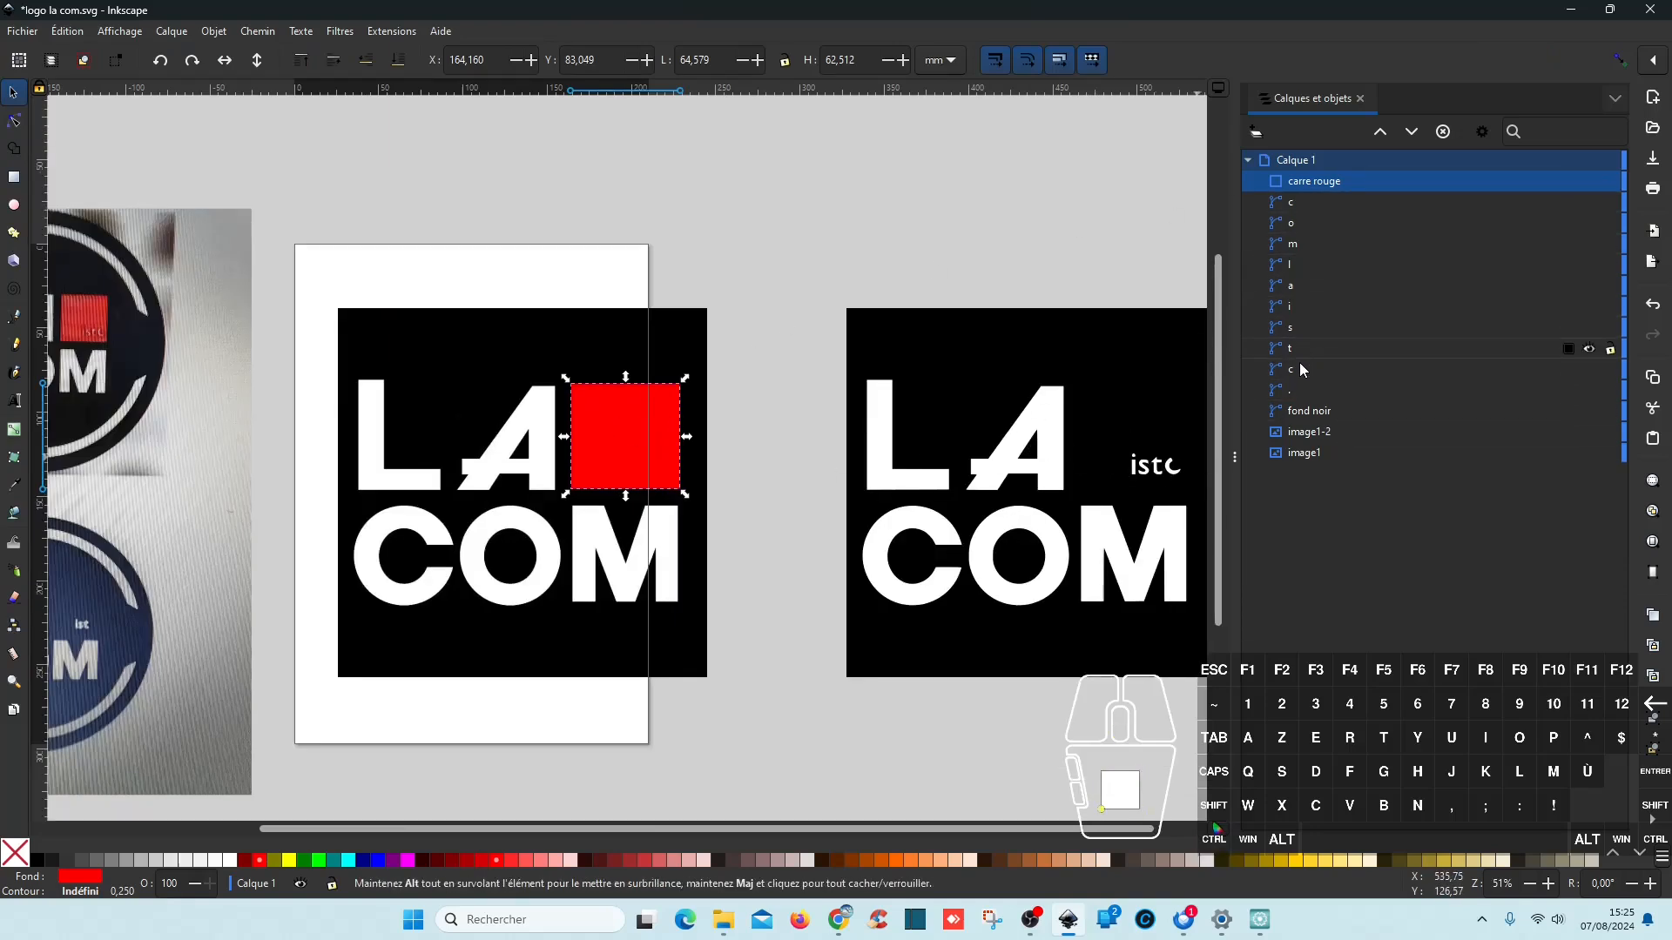
pyautogui.click(1411, 131)
pyautogui.click(1411, 132)
pyautogui.click(1411, 131)
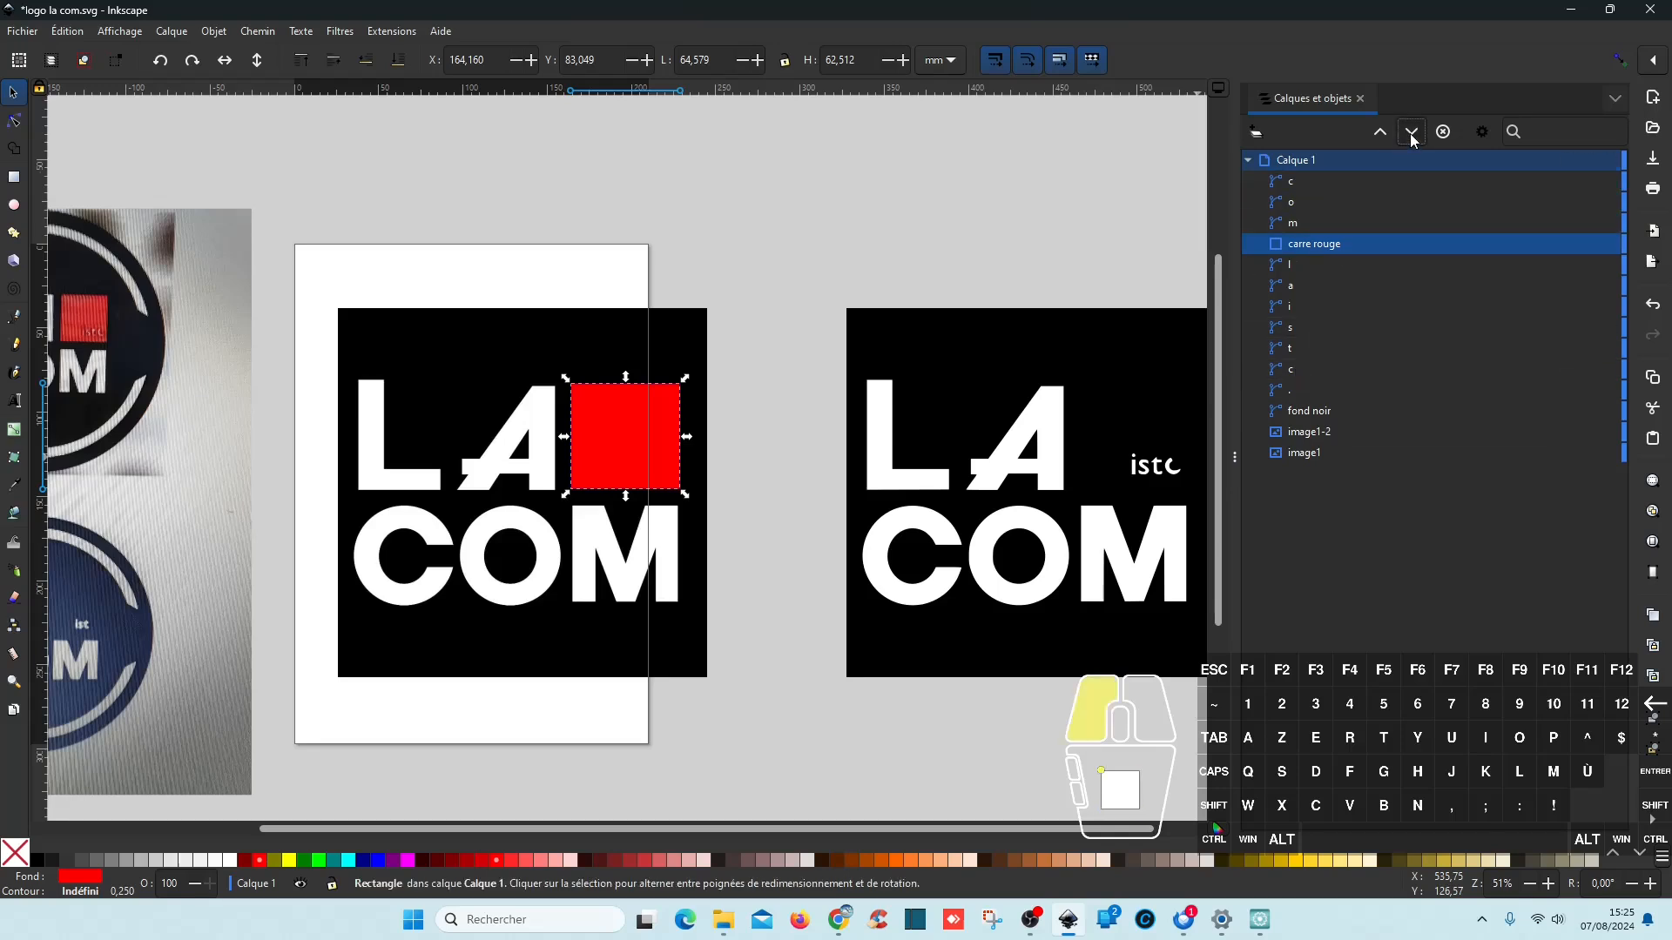
pyautogui.click(1411, 132)
pyautogui.click(1412, 132)
pyautogui.click(1412, 132)
pyautogui.click(1412, 131)
pyautogui.click(1412, 131)
pyautogui.click(1412, 131)
pyautogui.click(1411, 132)
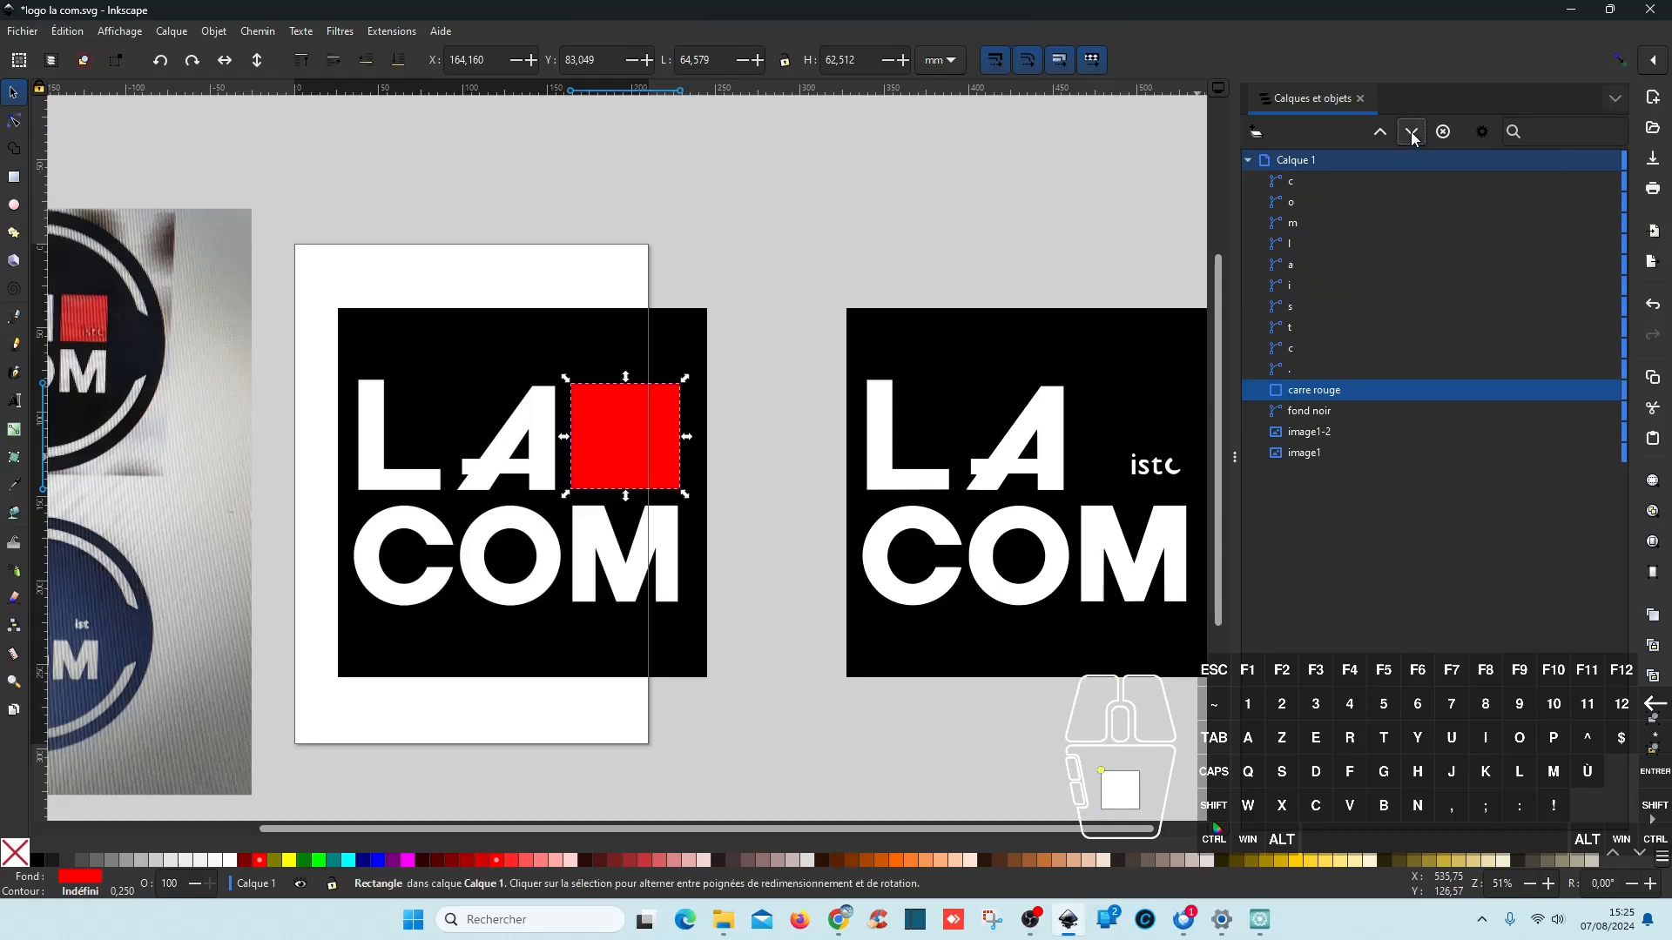
pyautogui.click(1411, 132)
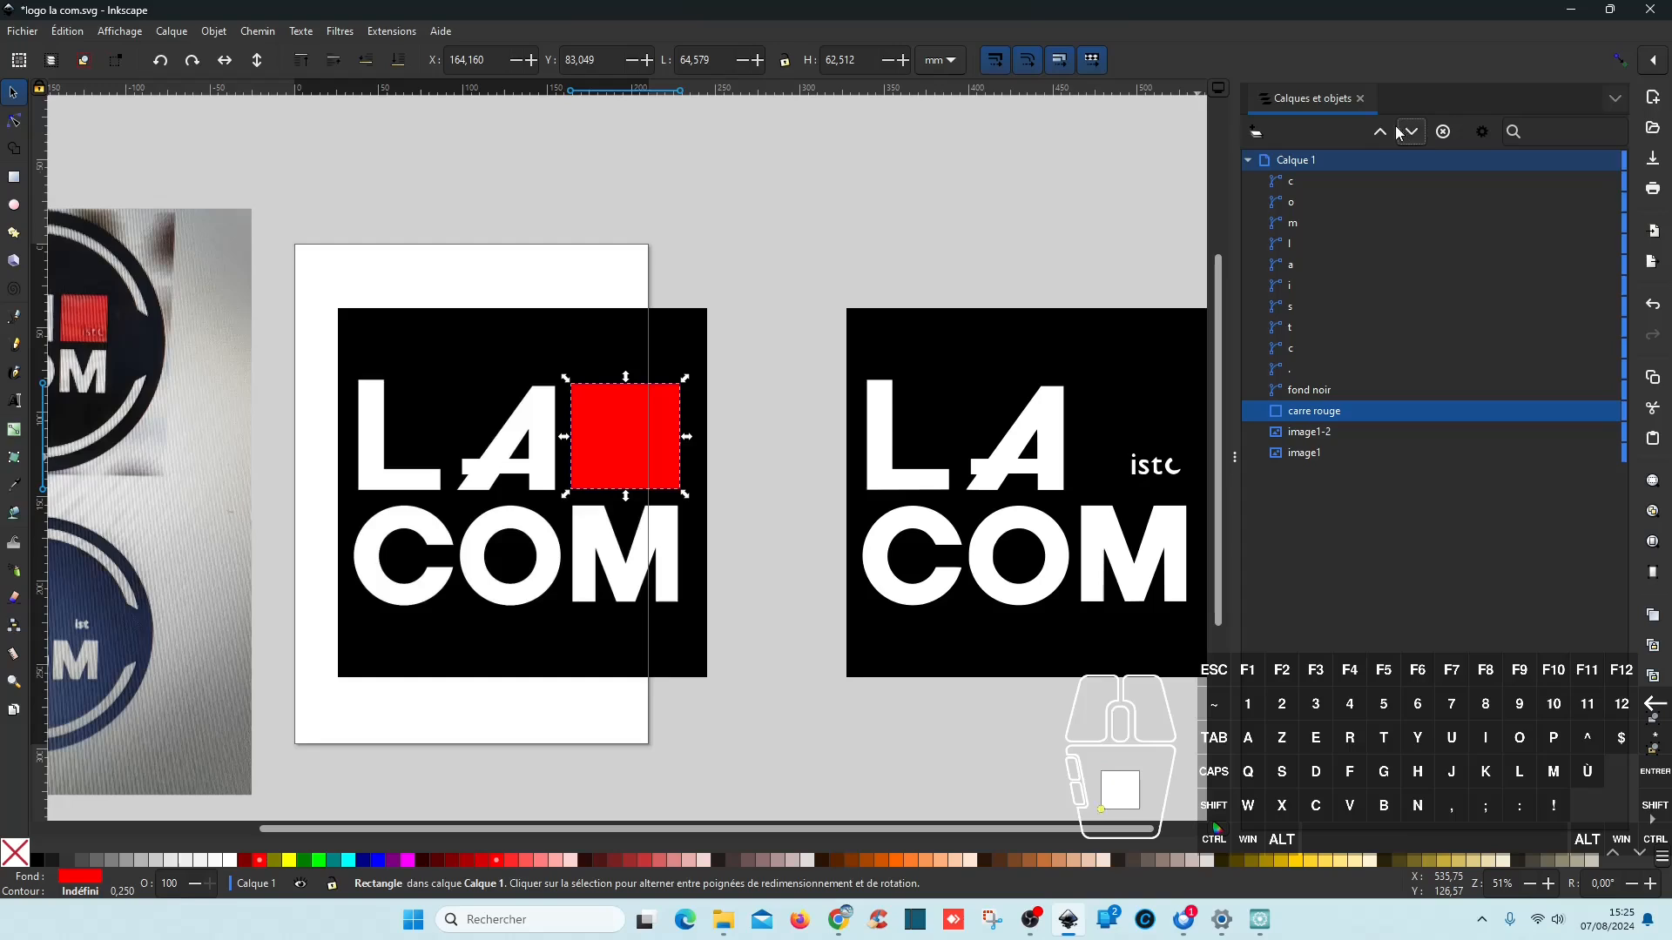
pyautogui.click(1380, 131)
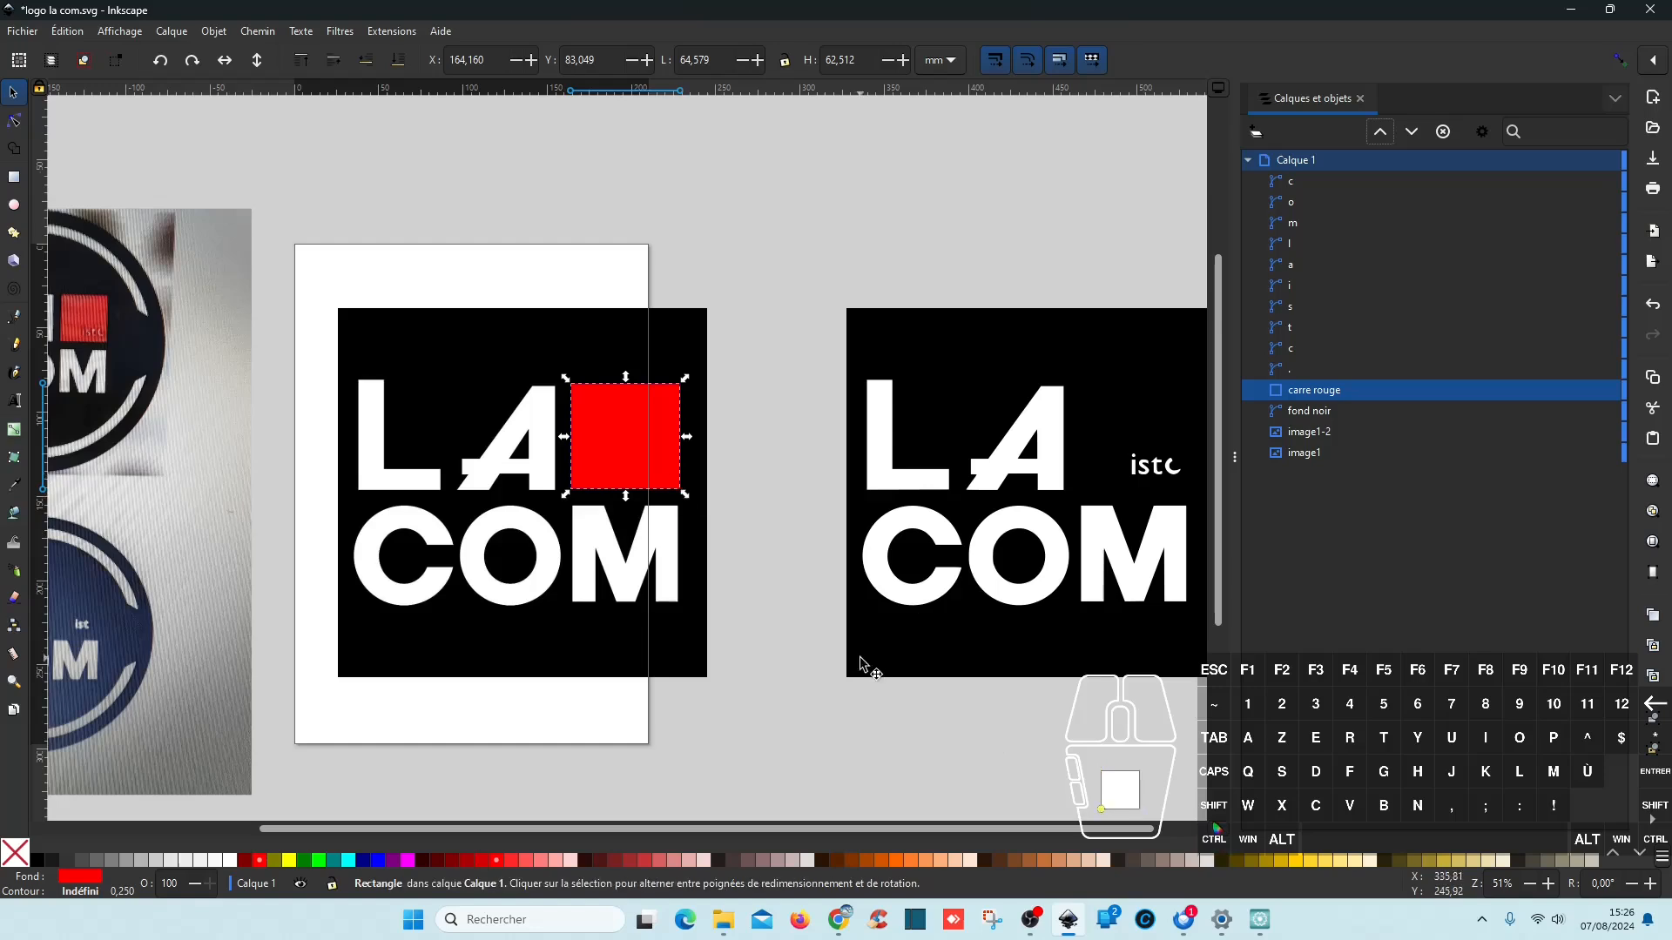
# Step: Set the red square's opacity to 50% and move it horizontally onto the vector logo, behind the istc letters
pyautogui.moveTo(853, 683); pyautogui.dragTo(728, 683)
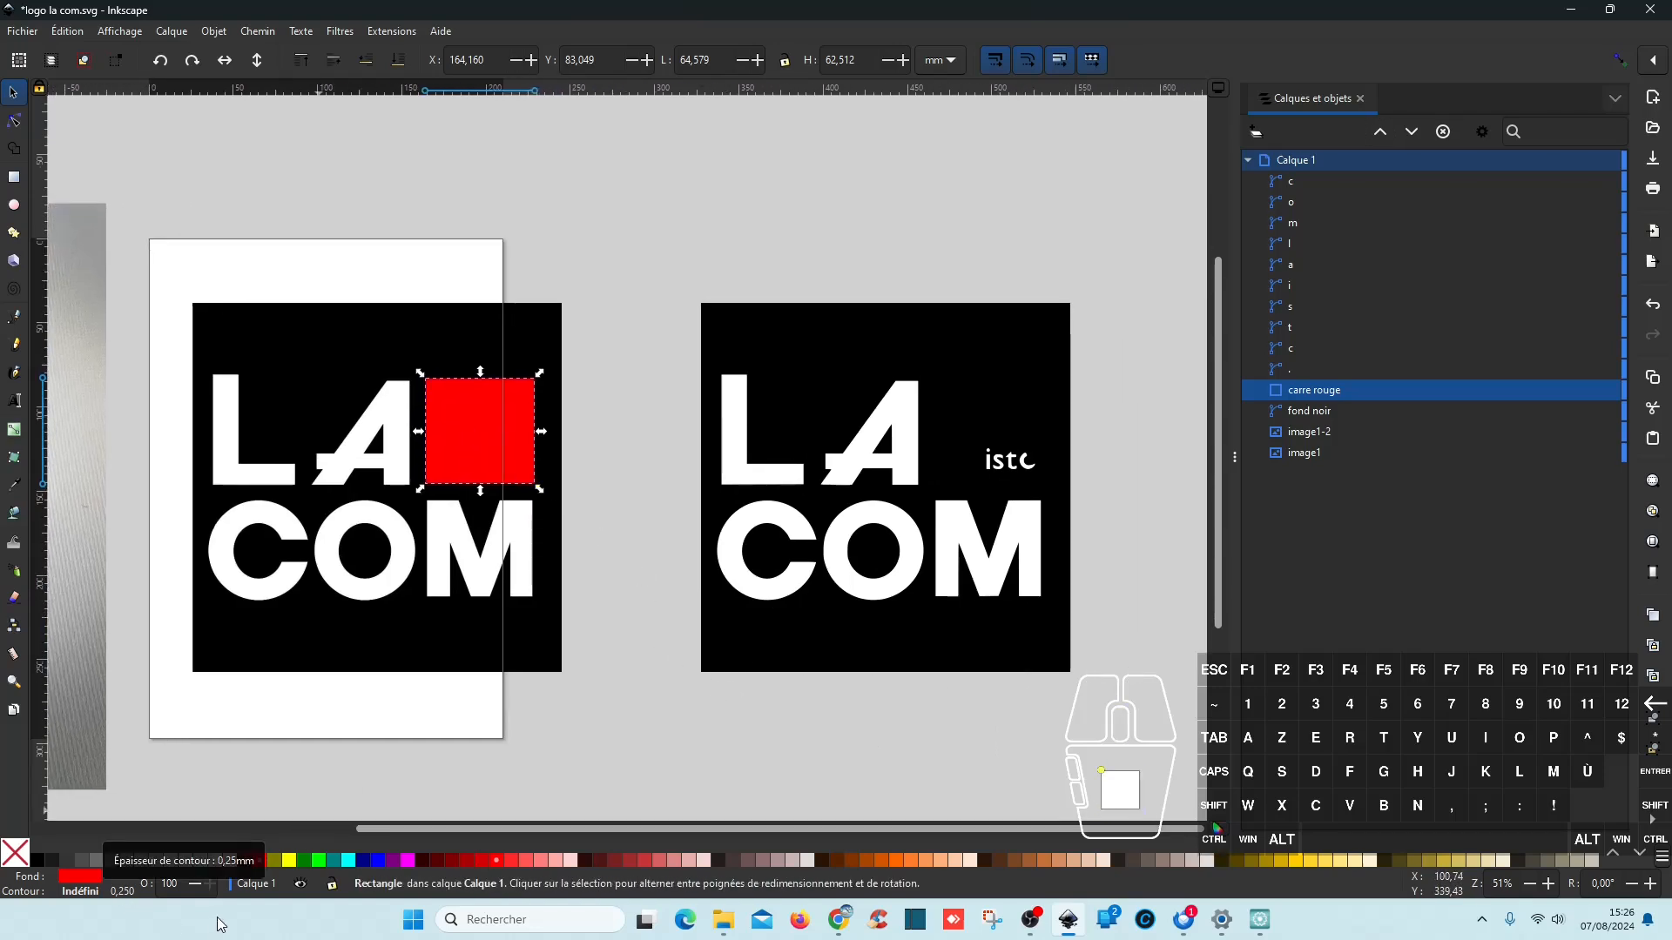
pyautogui.rightClick(169, 884)
pyautogui.click(235, 831)
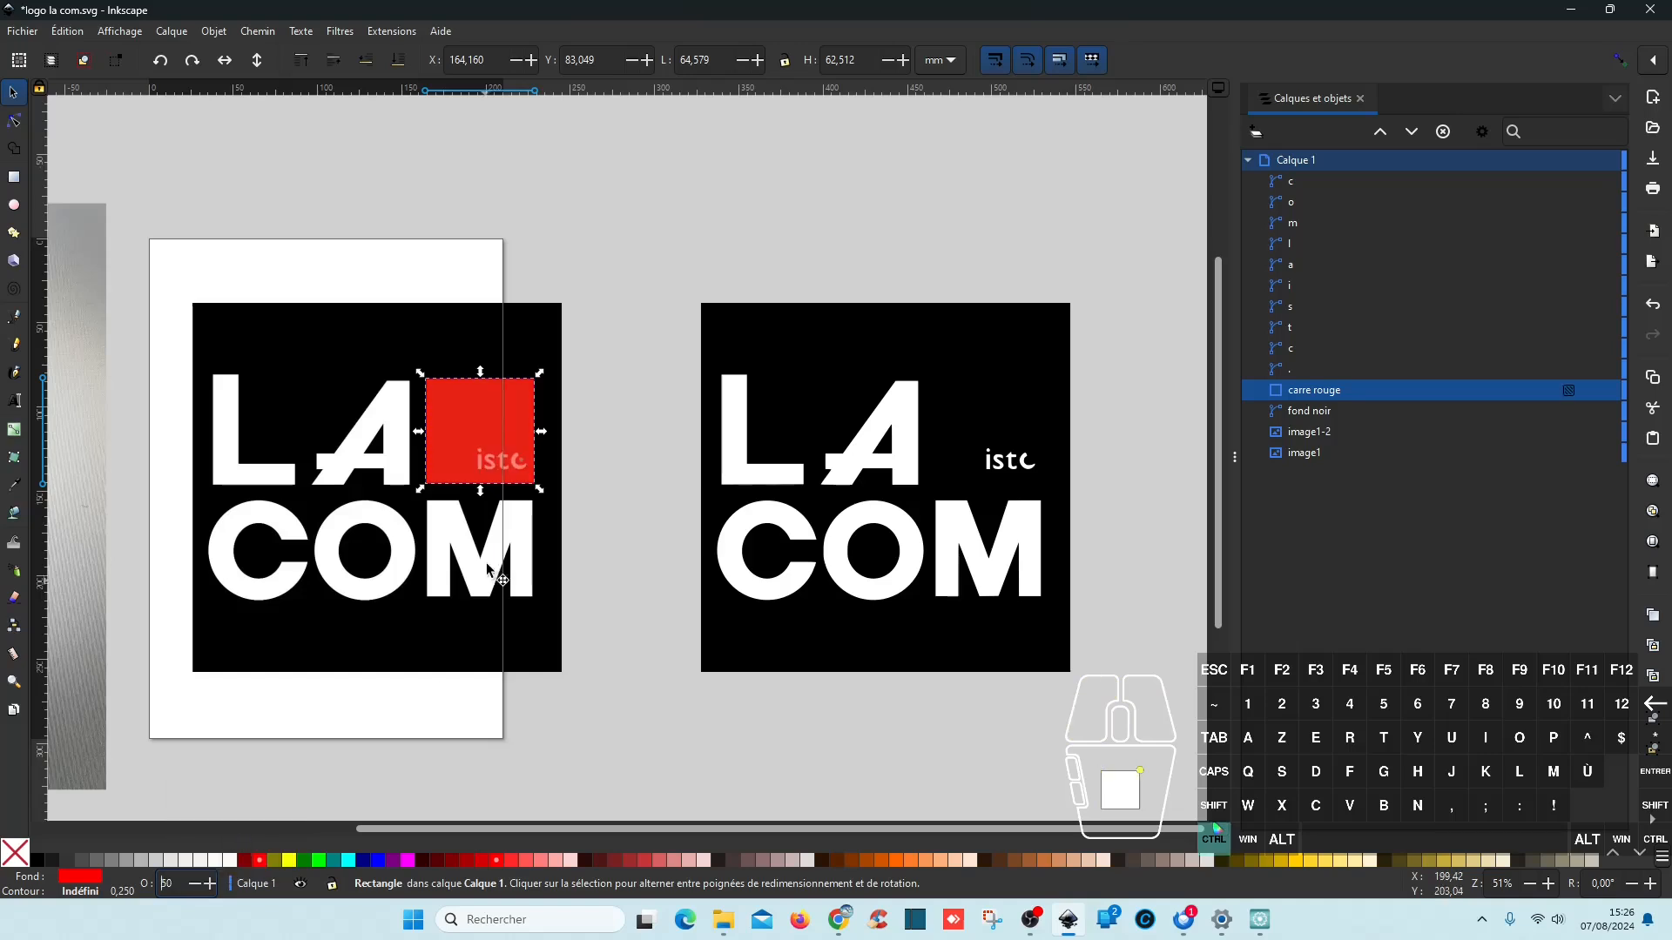
pyautogui.moveTo(474, 432); pyautogui.dragTo(988, 442)
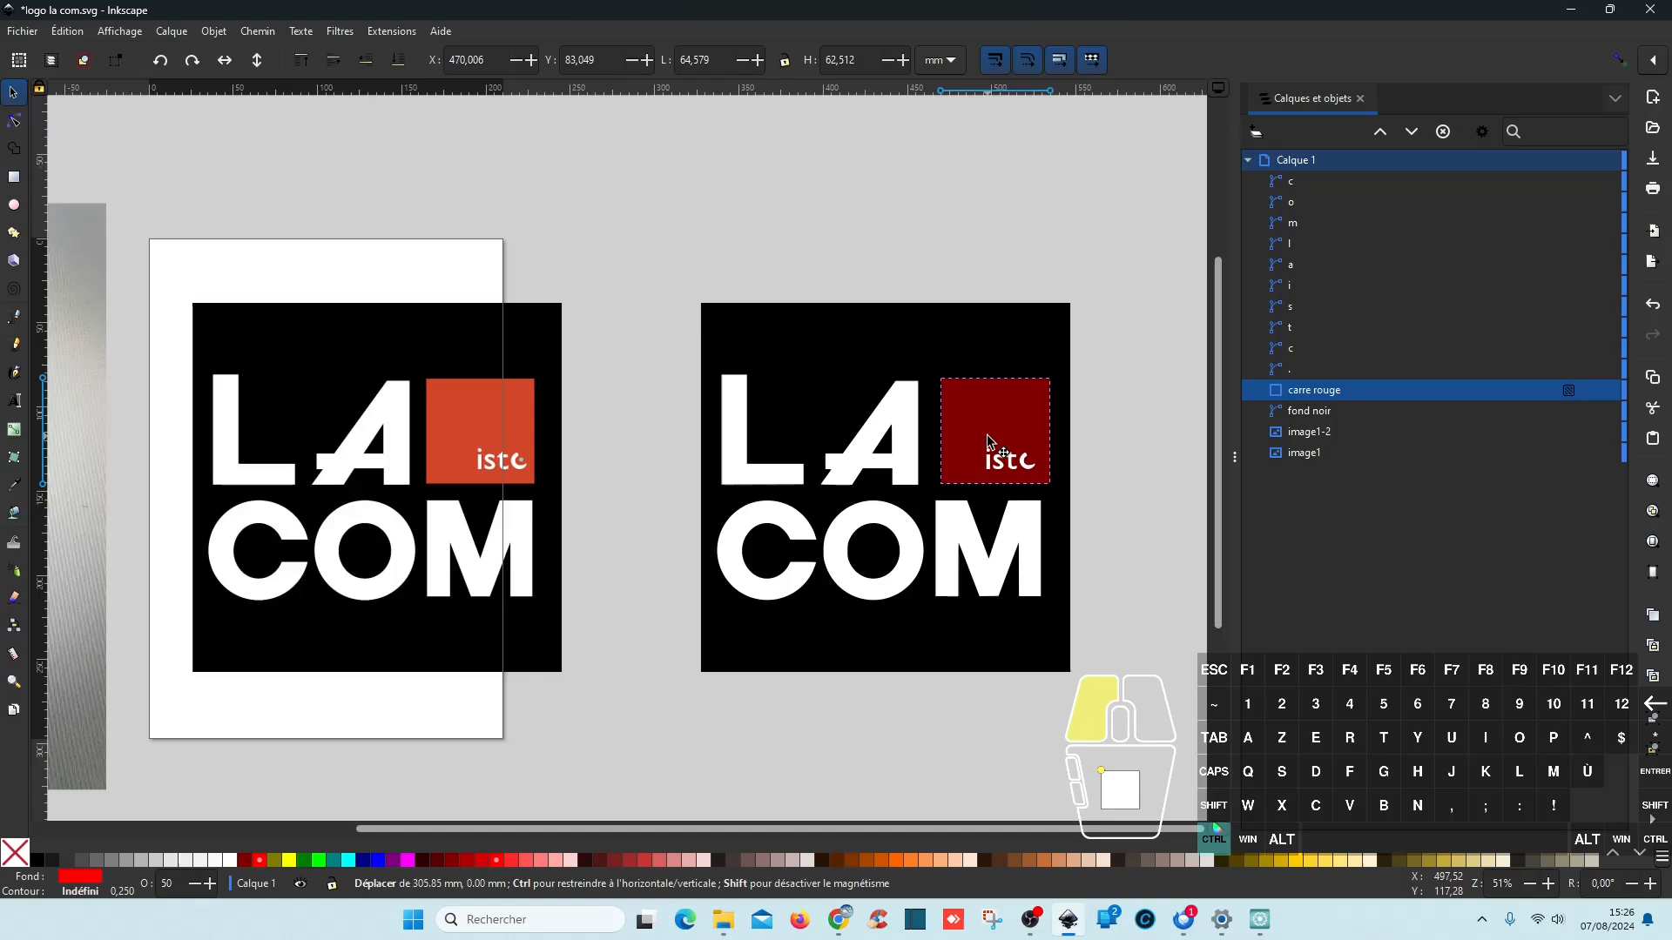
pyautogui.moveTo(986, 441); pyautogui.dragTo(985, 440)
pyautogui.moveTo(985, 440); pyautogui.dragTo(982, 440)
# Step: Nudge the red square horizontally to centre it over the M of the vector logo
pyautogui.scroll(5, 1006, 518)
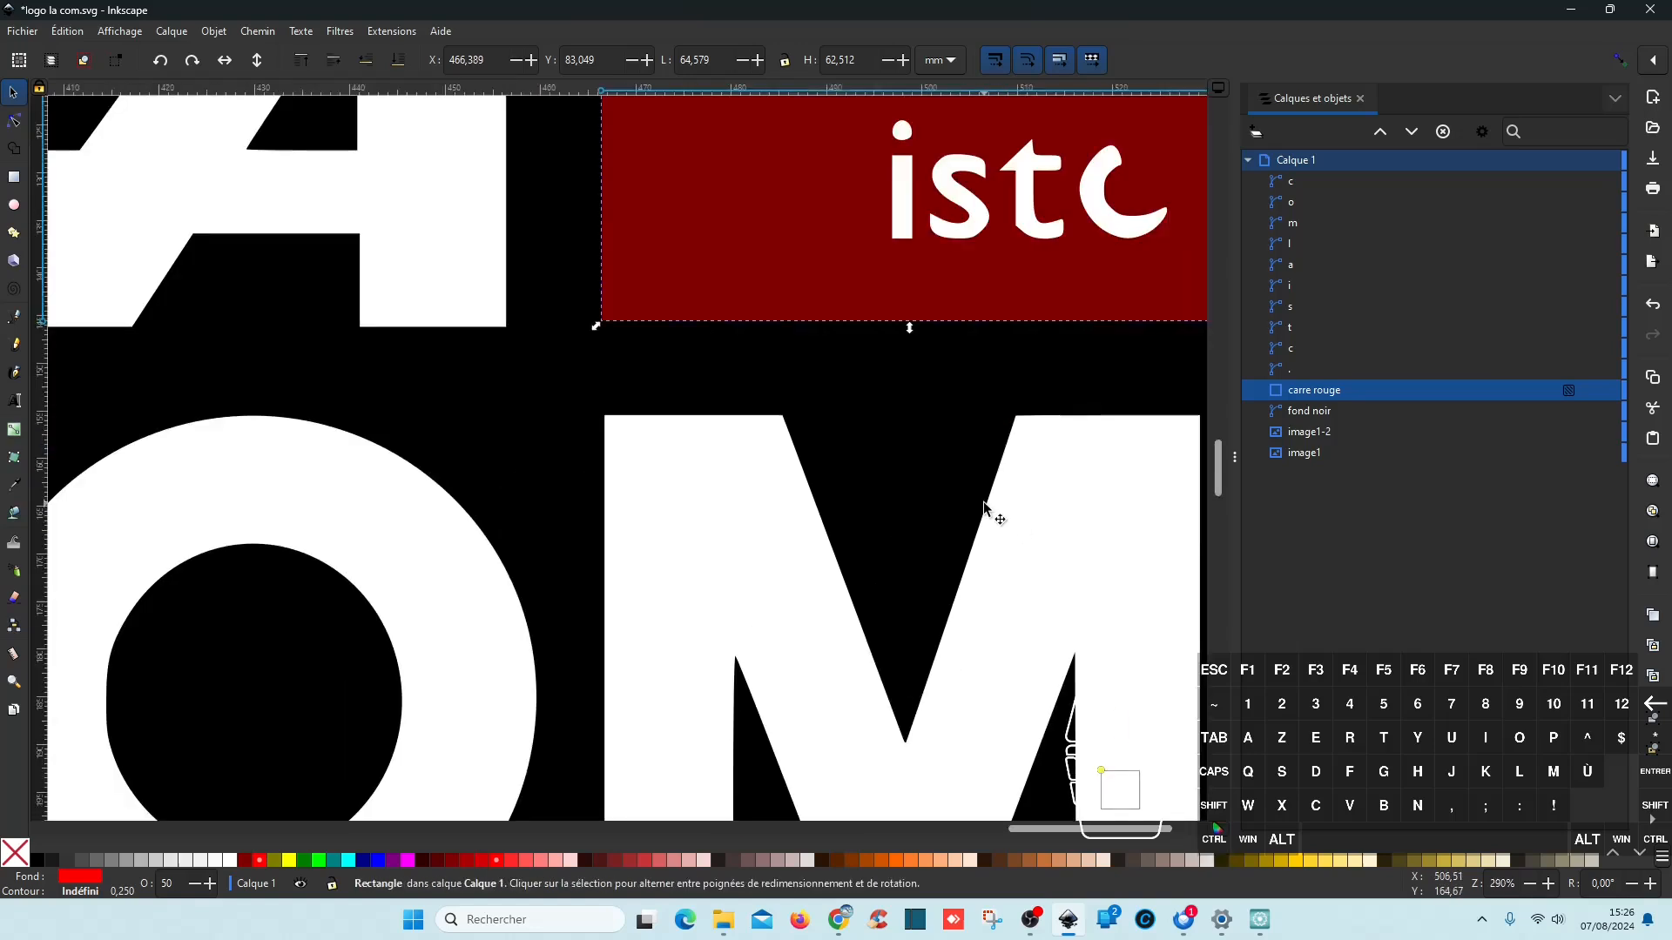
pyautogui.hscroll(5, 990, 512)
pyautogui.moveTo(857, 264); pyautogui.dragTo(853, 263)
pyautogui.click(851, 384)
pyautogui.scroll(-5, 880, 377)
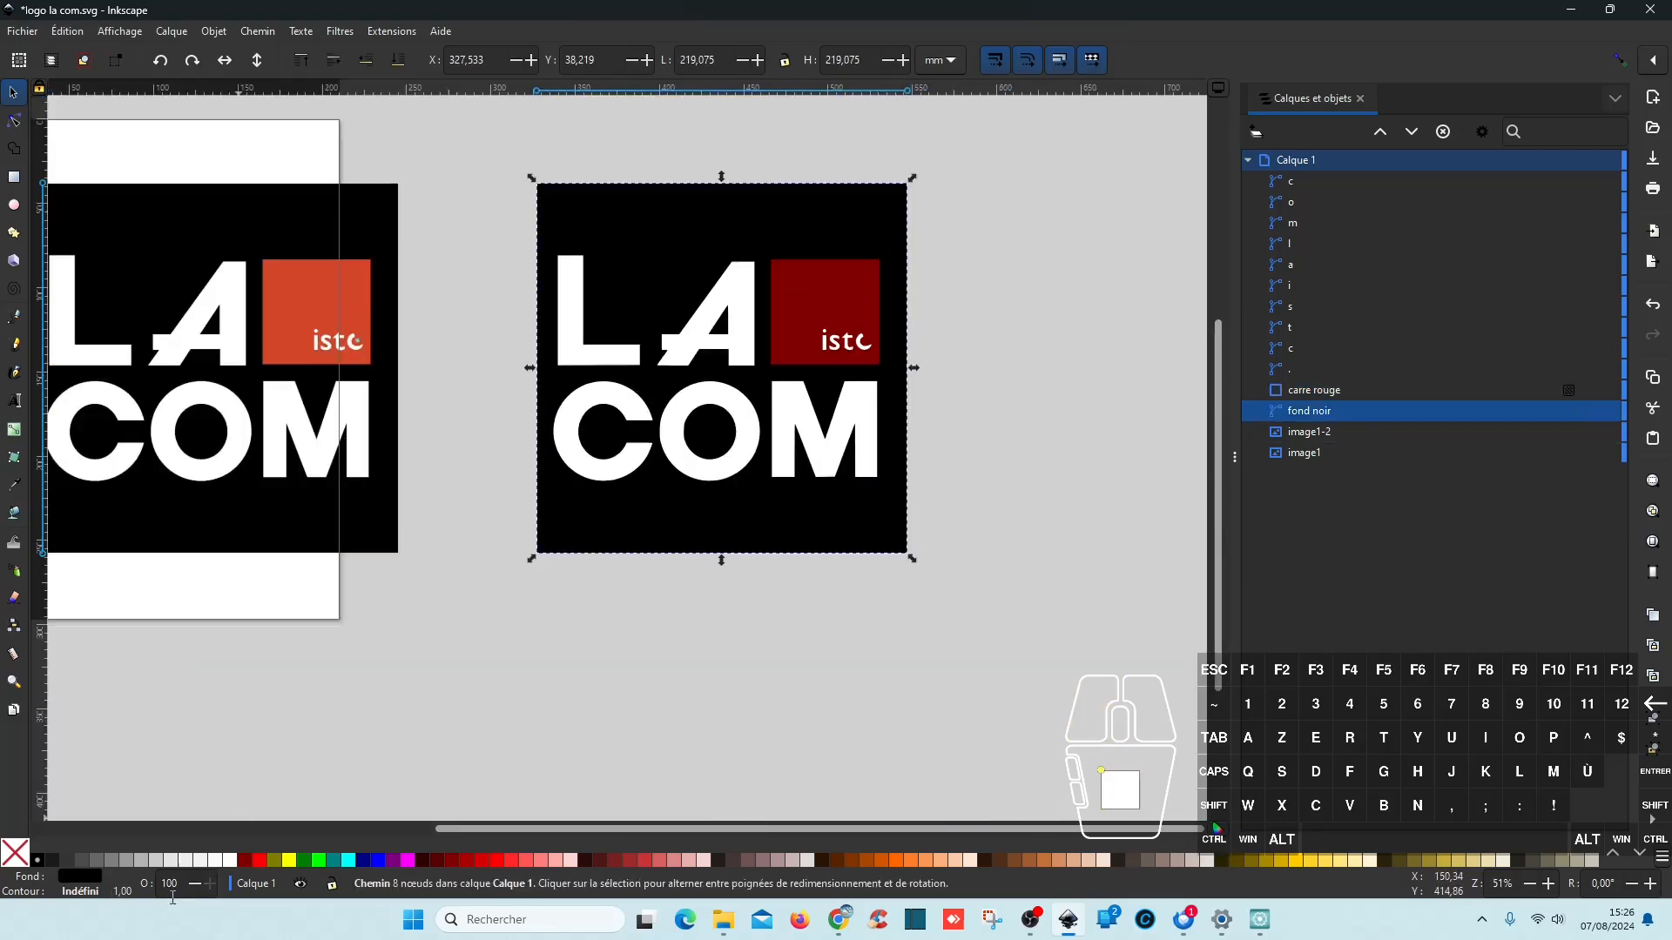
# Step: Set the opacity of "carre rouge" to 100%
pyautogui.click(1322, 389)
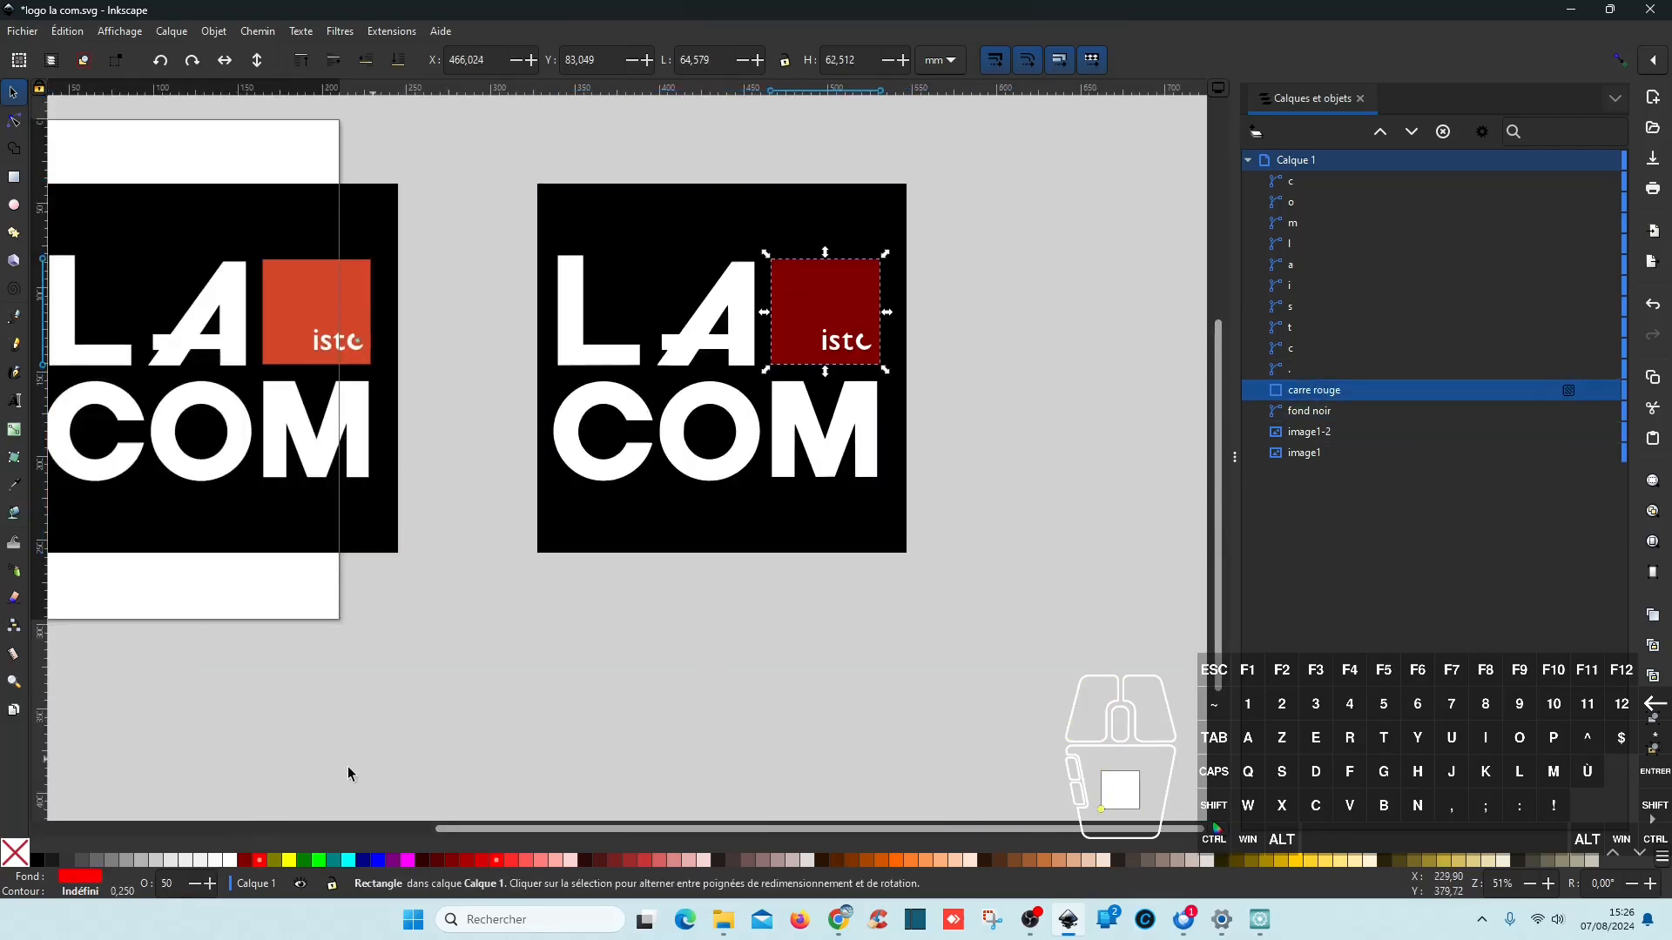
pyautogui.rightClick(175, 877)
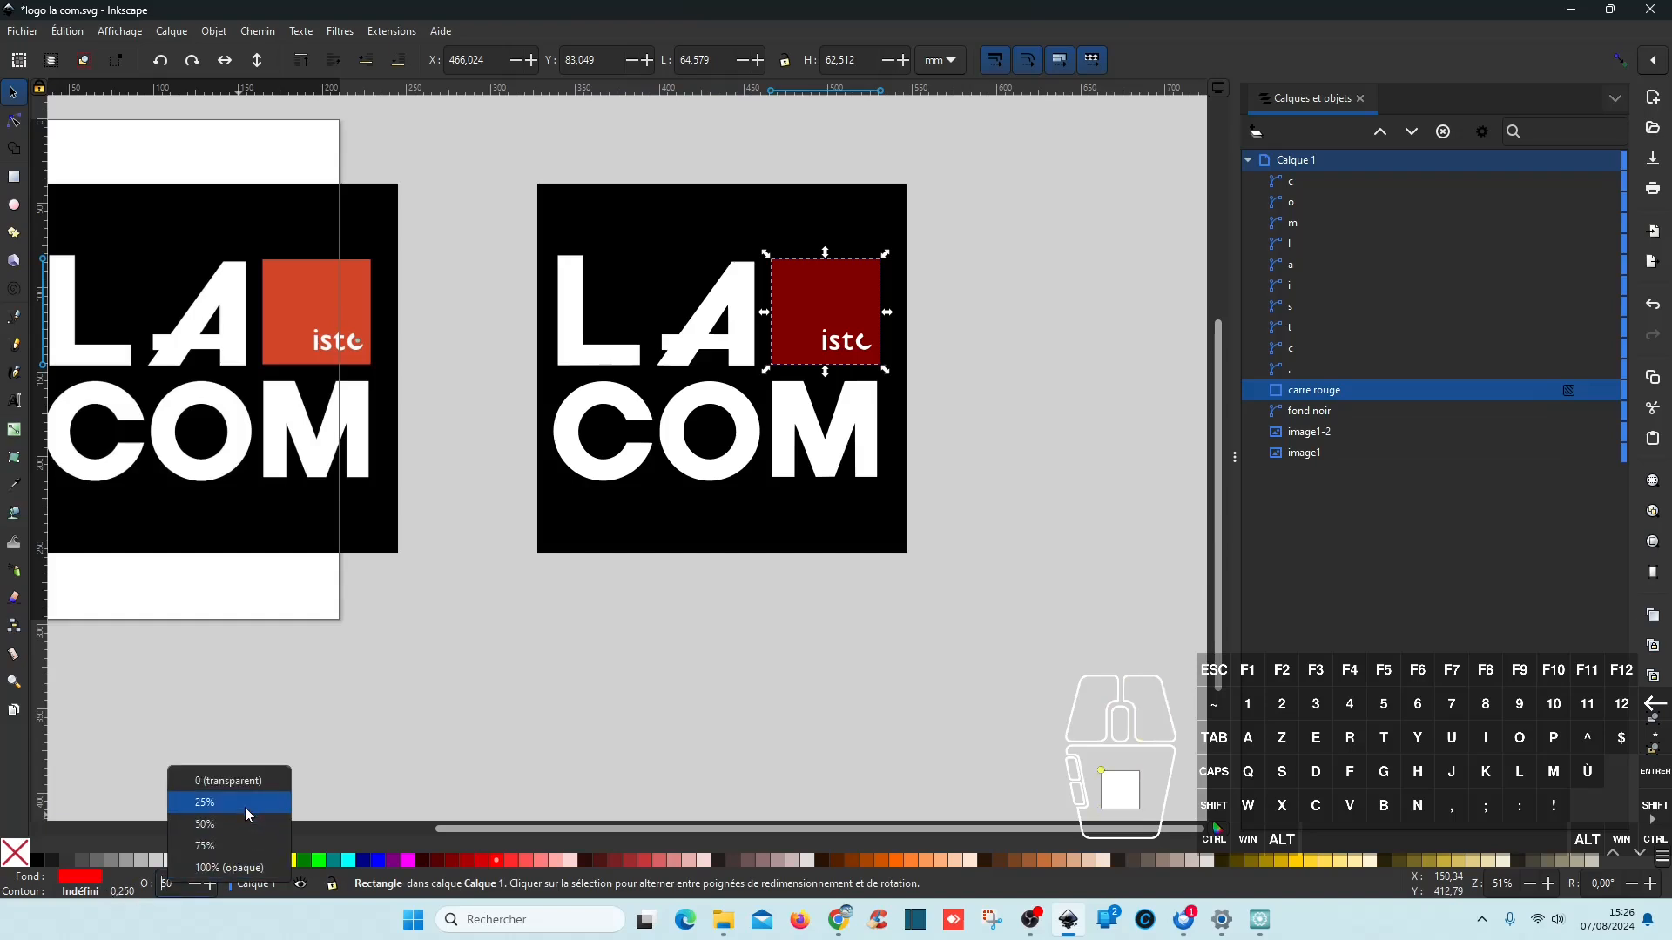
pyautogui.click(229, 866)
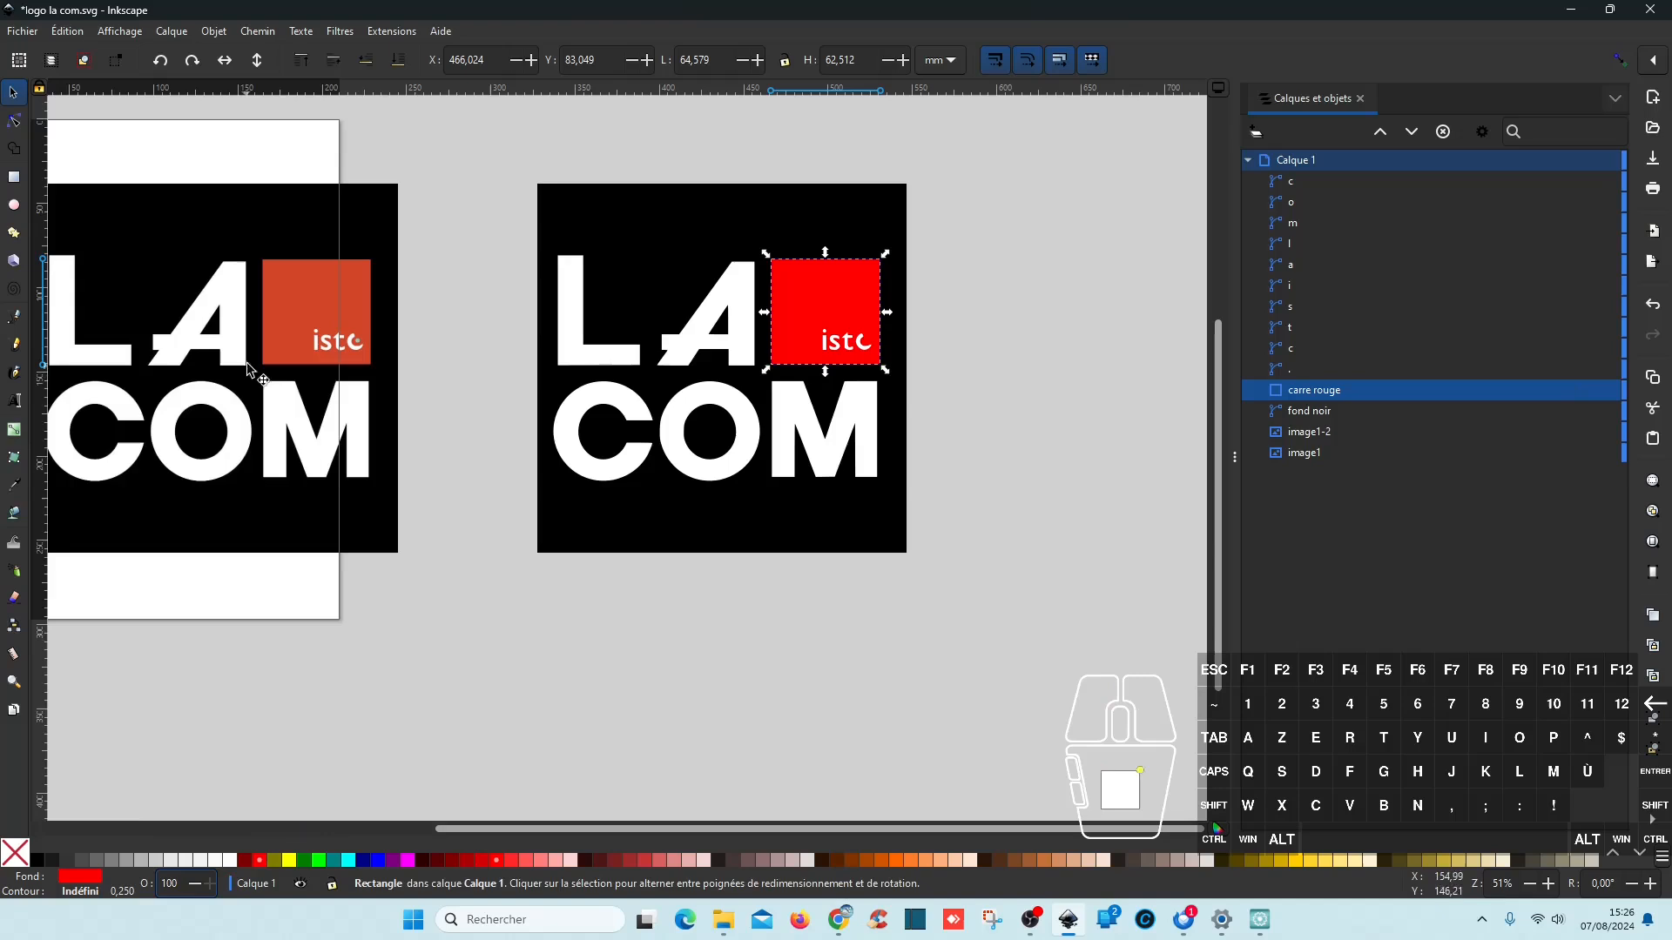
# Step: Draw a circle about 2.6 mm in diameter over the dot inside the source image's small c and fill it with grey
pyautogui.scroll(5, 363, 350)
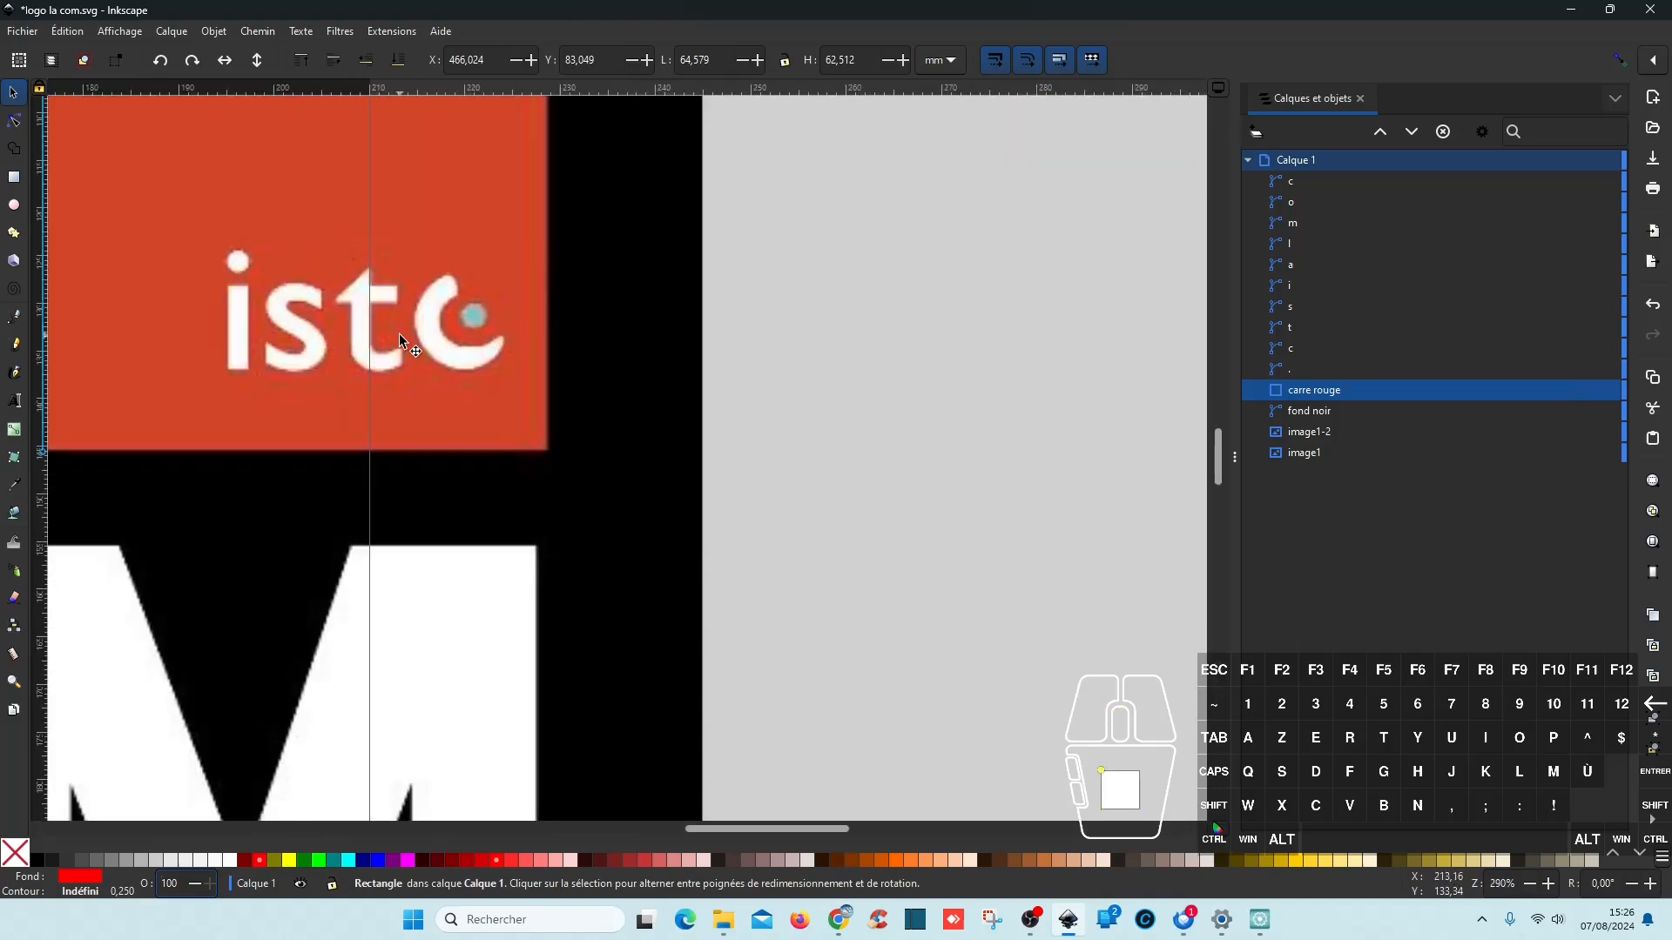
pyautogui.click(14, 206)
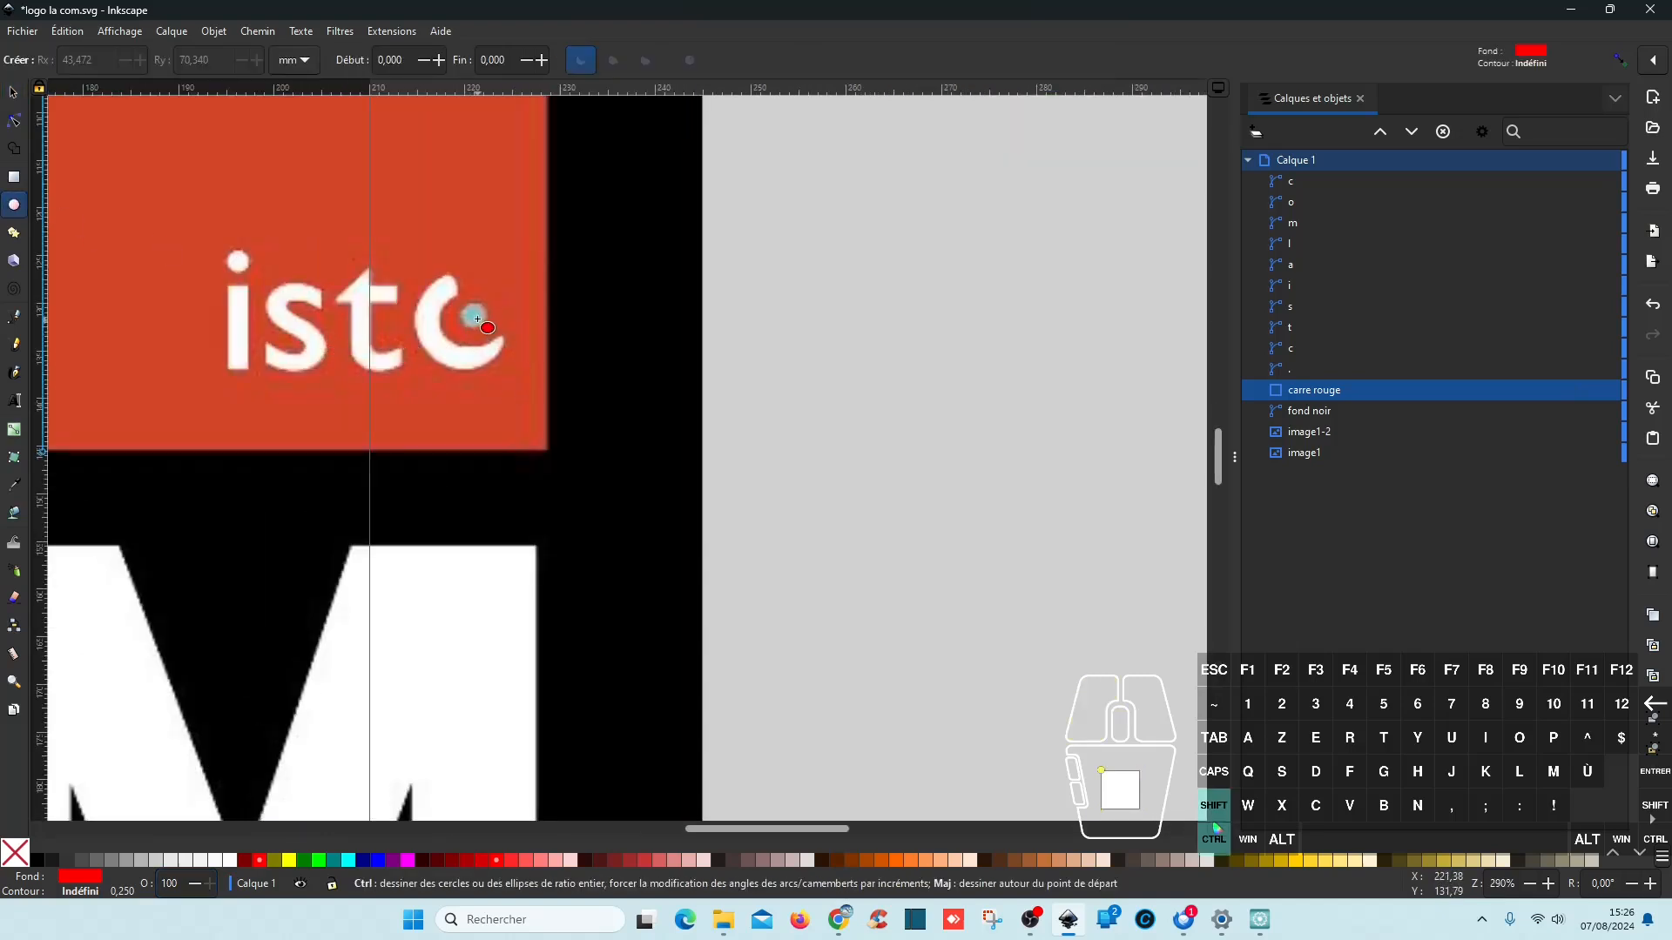
pyautogui.moveTo(476, 317)
pyautogui.mouseDown()
pyautogui.moveTo(492, 328)
pyautogui.moveTo(479, 315)
pyautogui.mouseUp()
pyautogui.click(14, 94)
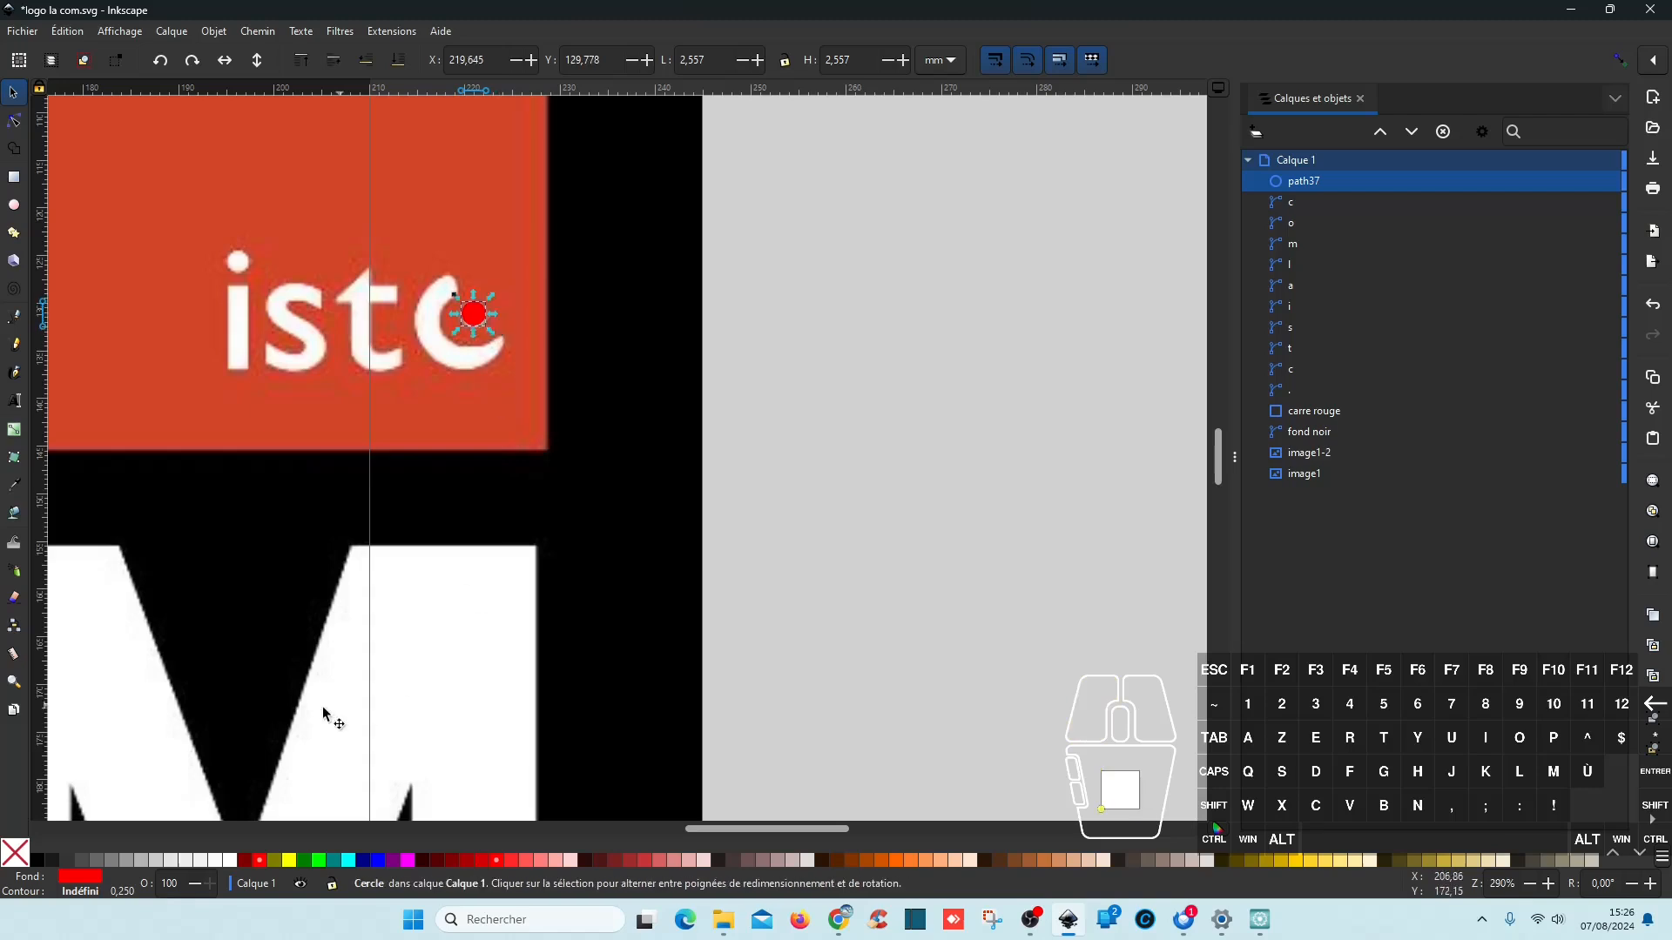
pyautogui.click(126, 860)
# Step: Move the grey circle horizontally into the opening of the small c in the vector logo
pyautogui.scroll(-4, 554, 391)
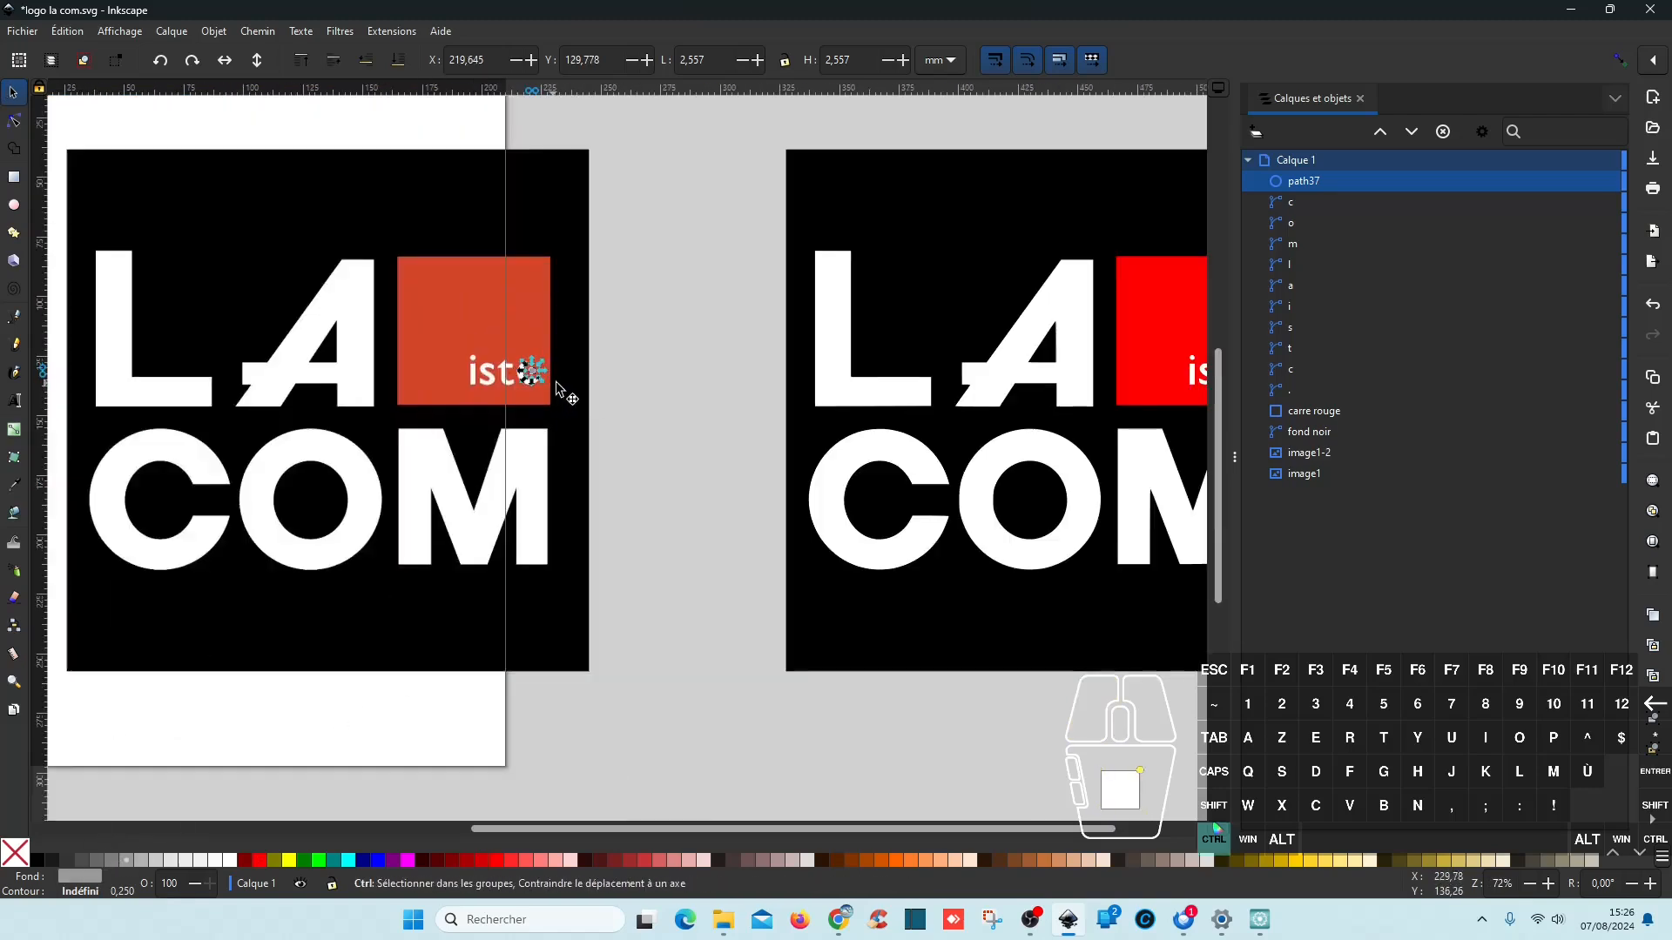
pyautogui.moveTo(608, 392); pyautogui.dragTo(1083, 440)
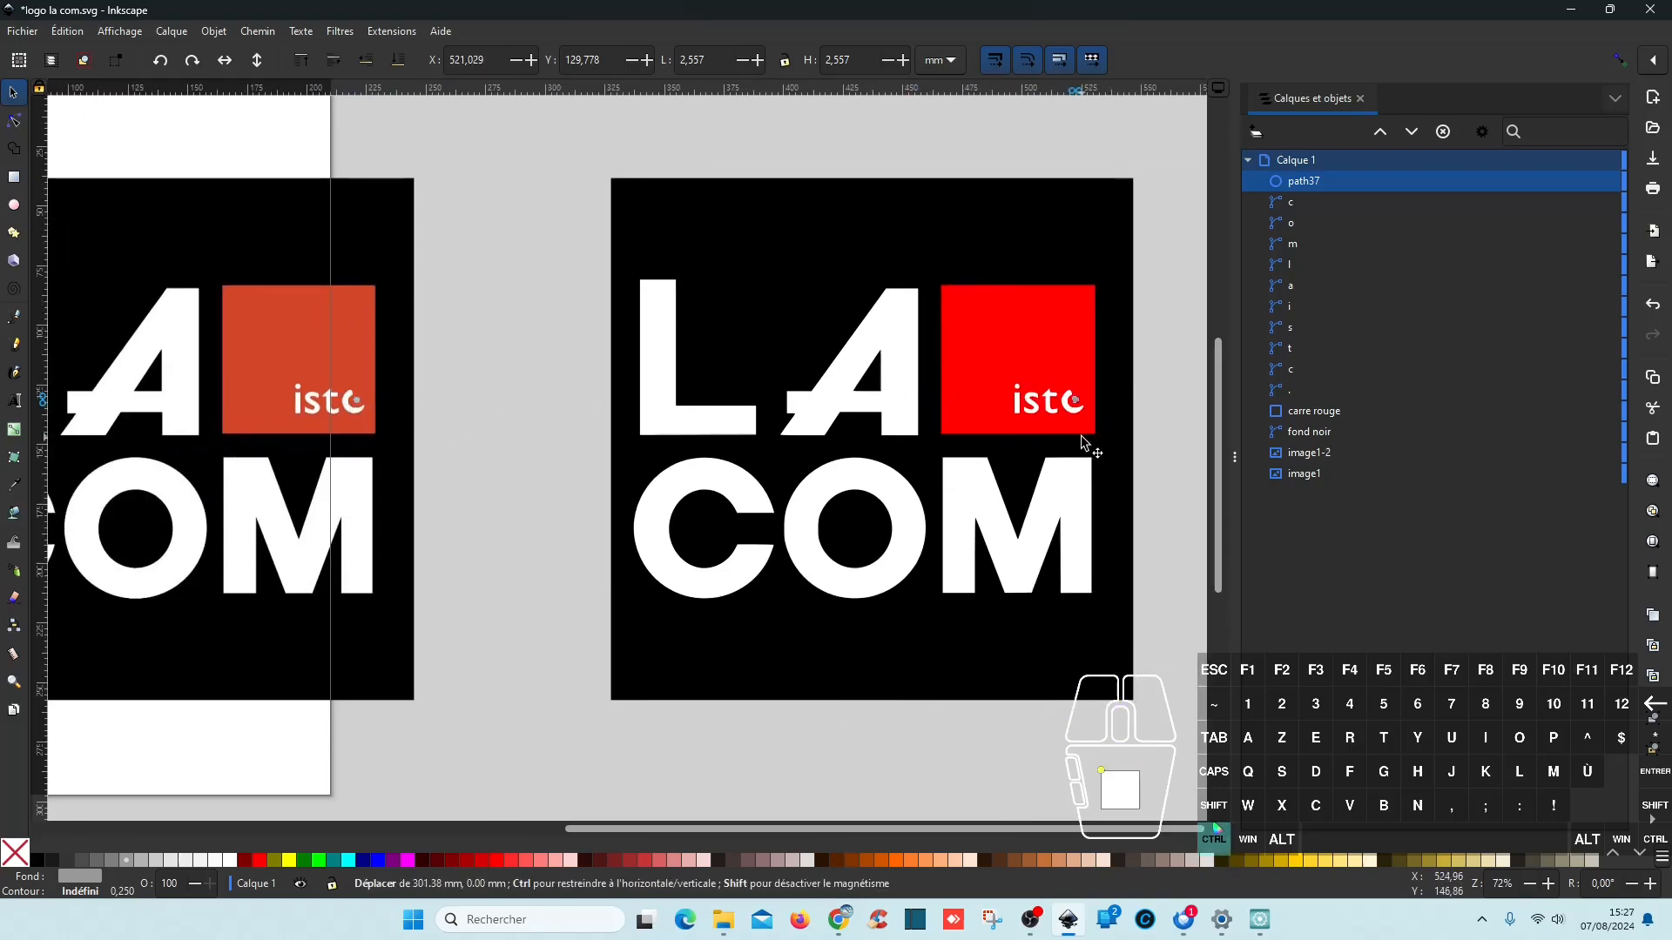
pyautogui.scroll(7, 1080, 439)
pyautogui.moveTo(1050, 165); pyautogui.dragTo(1060, 166)
pyautogui.scroll(6, 841, 367)
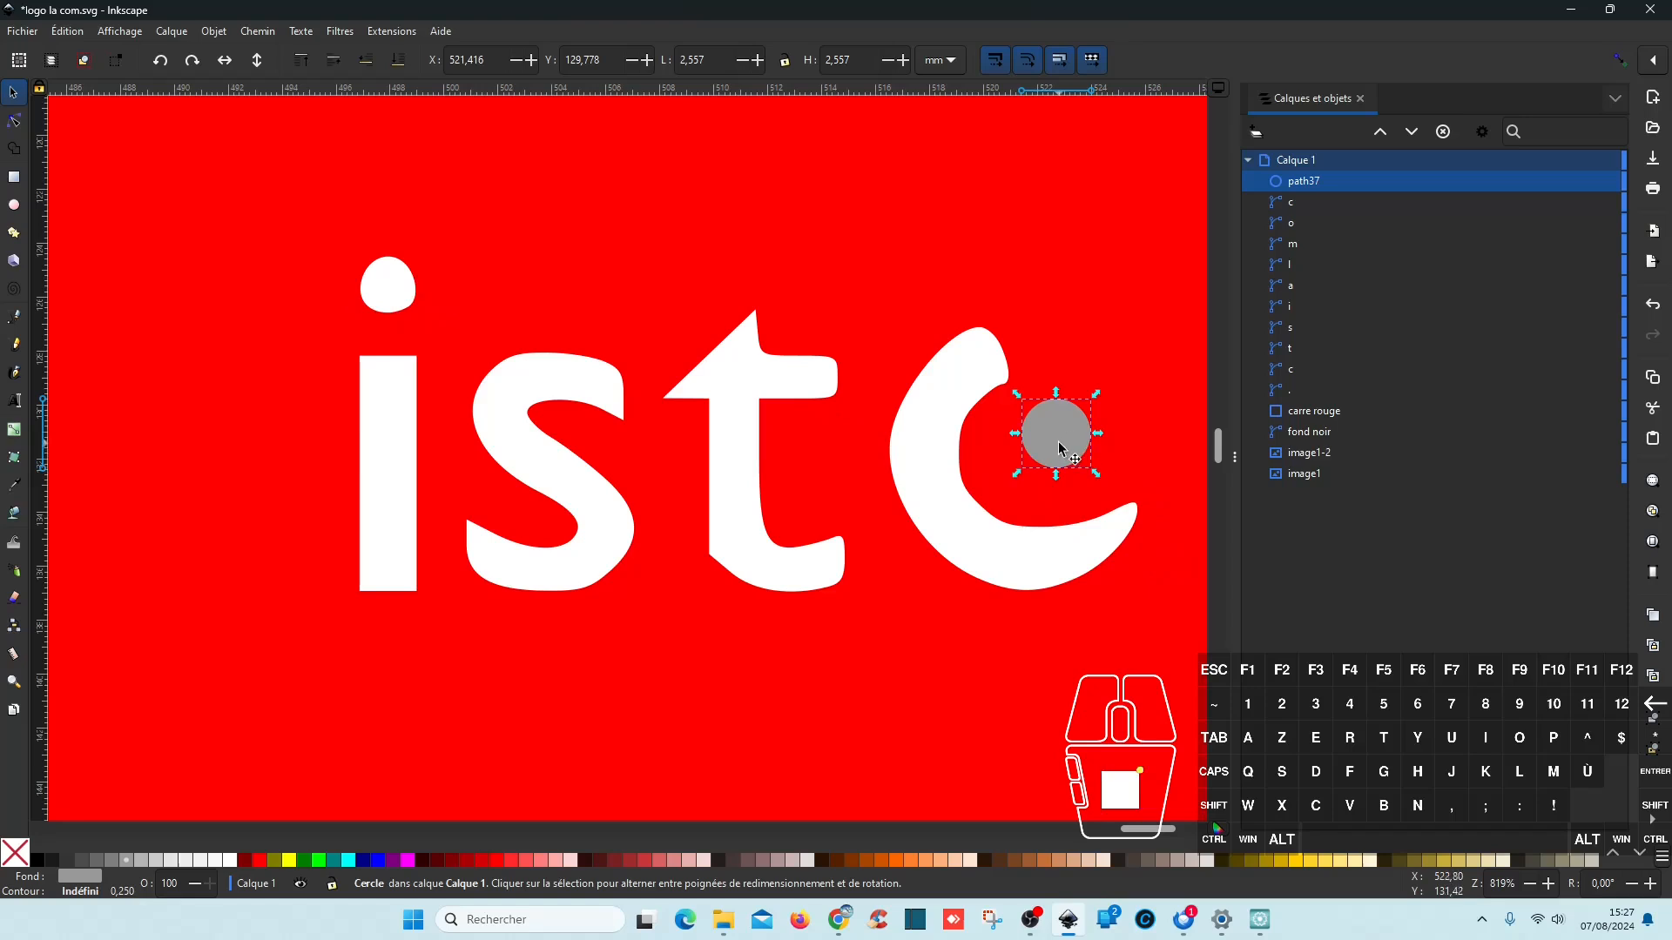
# Step: Rename the grey circle as "point"
pyautogui.doubleClick(1327, 181)
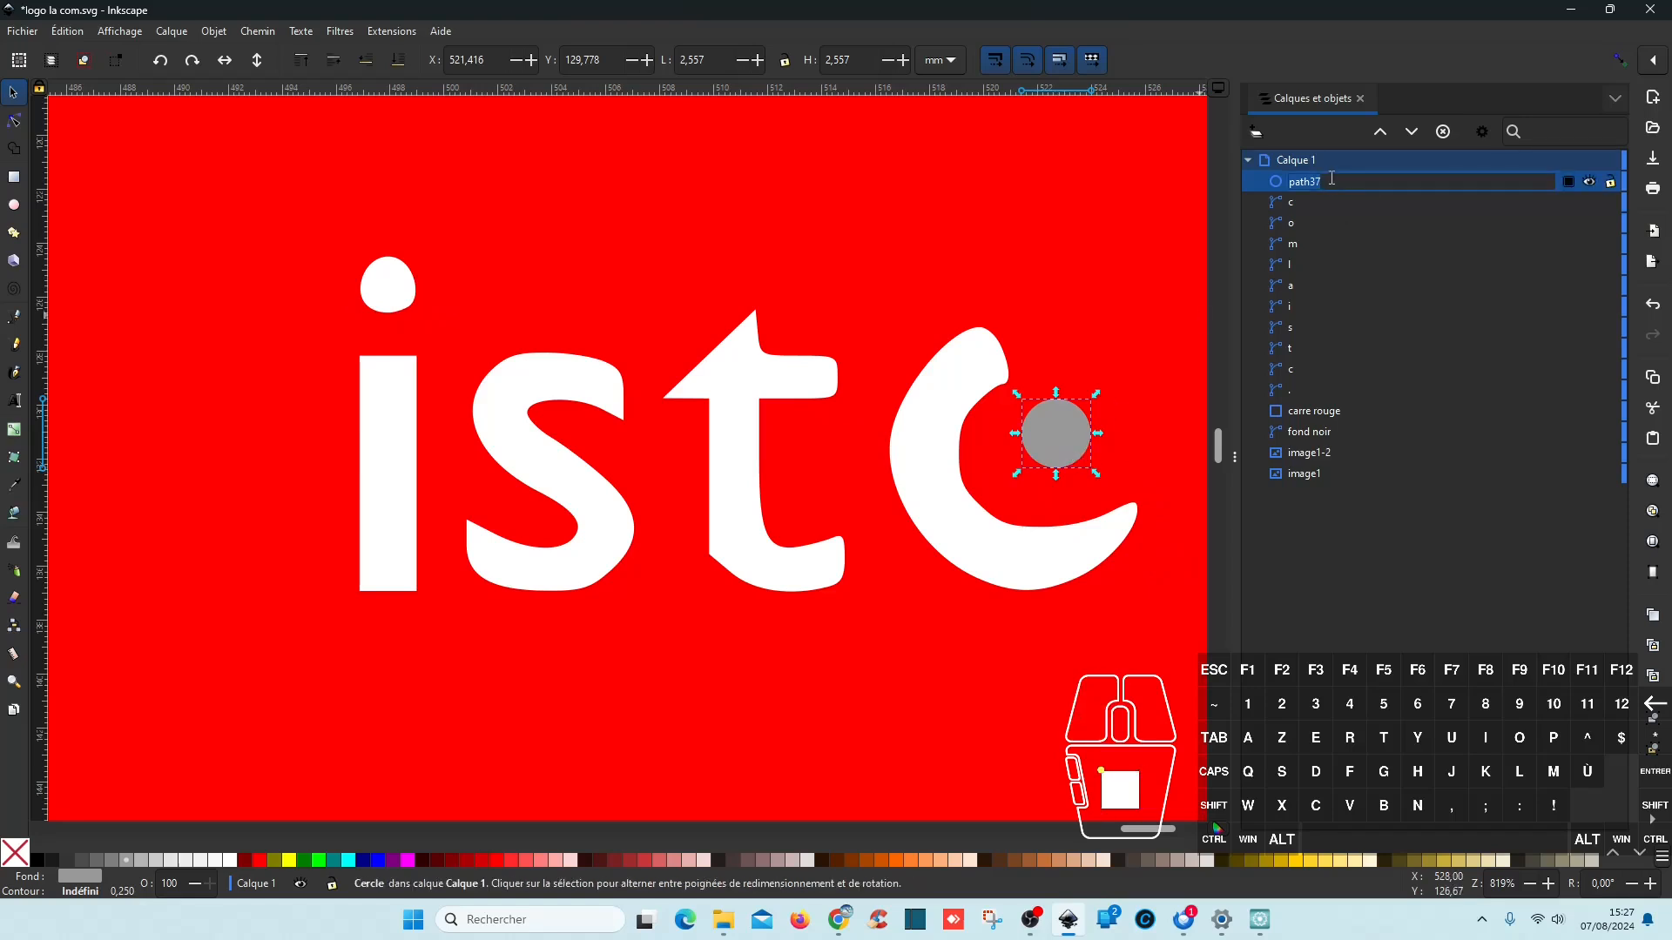
pyautogui.write('point')
pyautogui.press('Return')
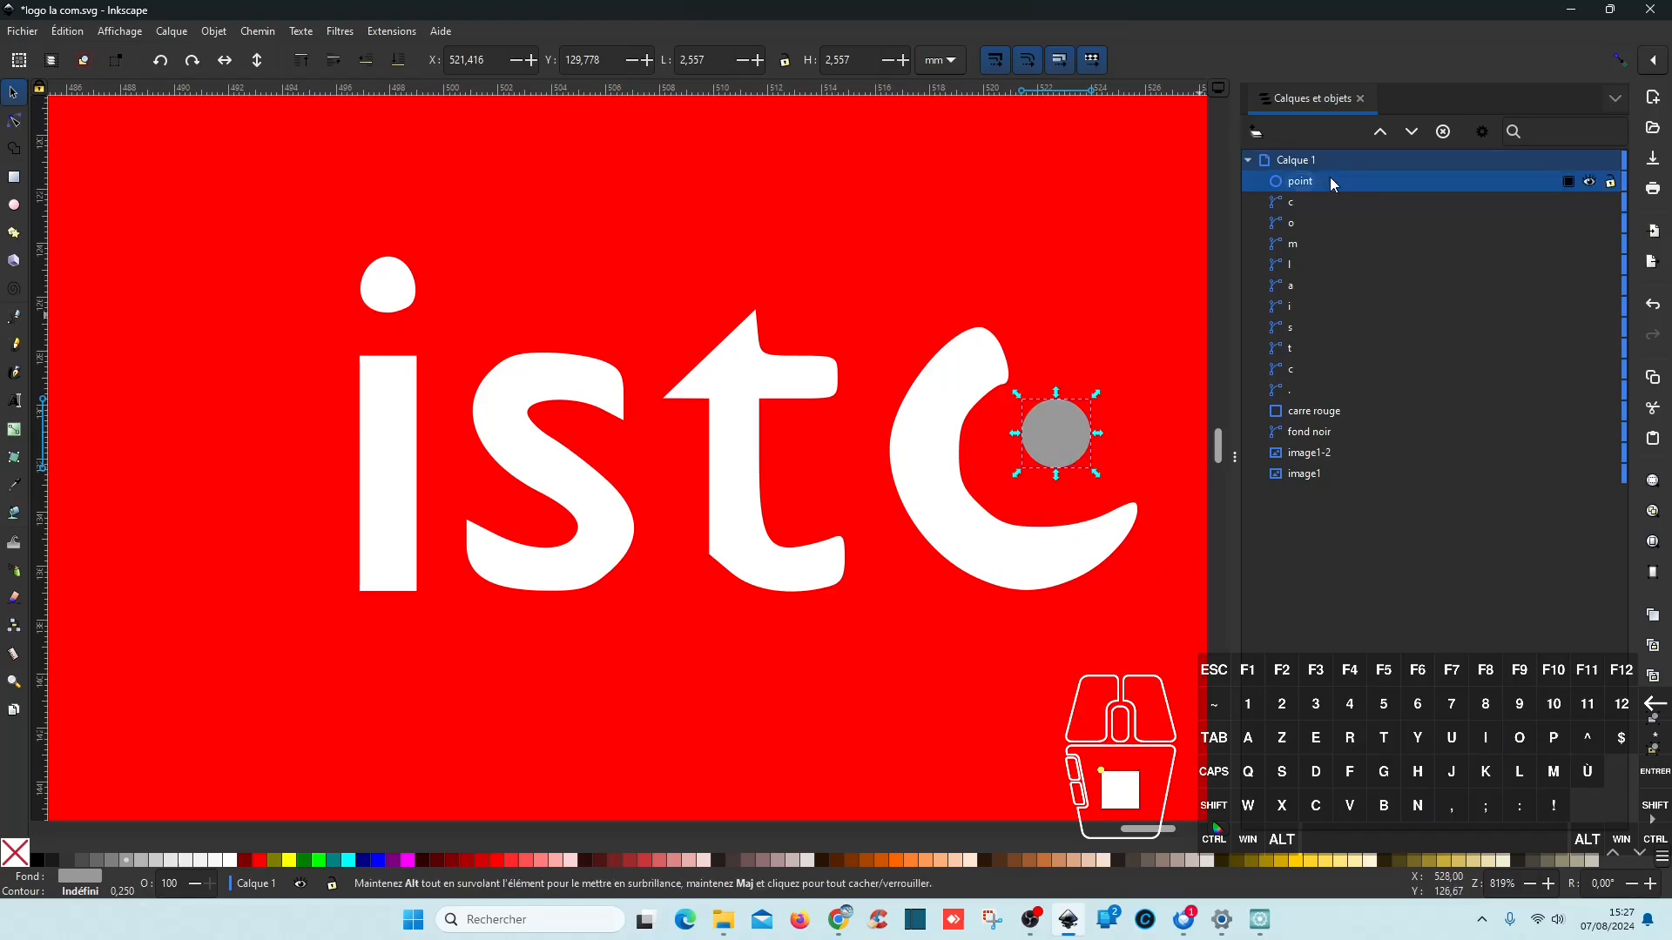
# Step: Duplicate "point", place the copy over the i's dot, scale it to about 2.3 mm and fill it with white
pyautogui.hotkey('ctrl', 'd')
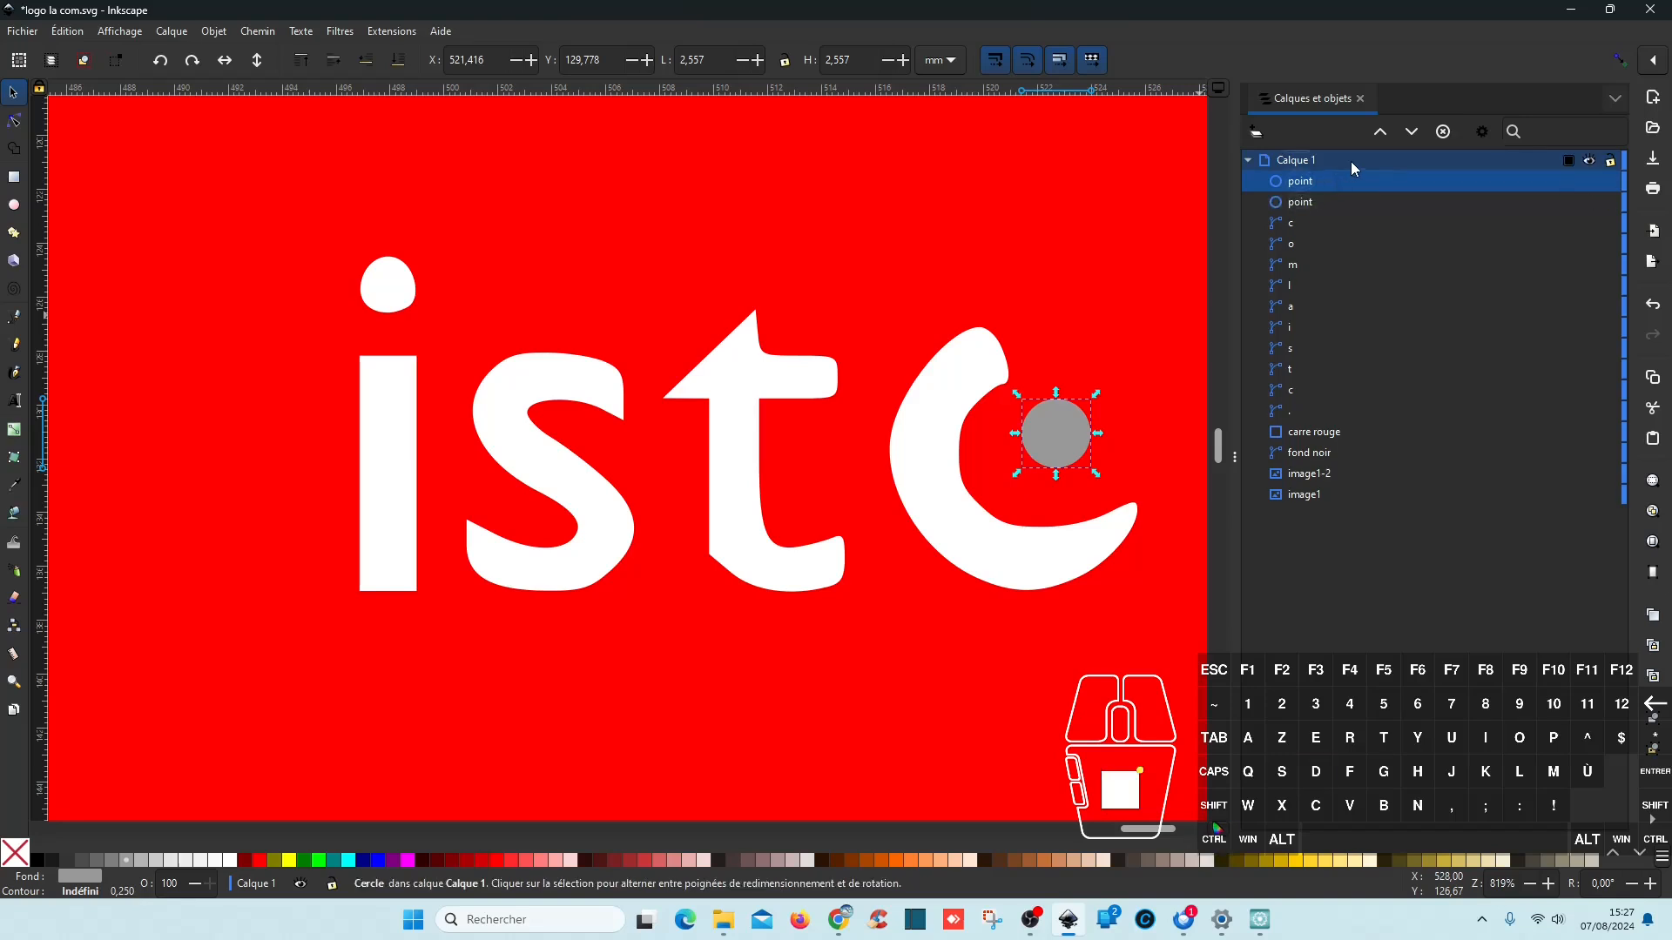
pyautogui.moveTo(1050, 452); pyautogui.dragTo(391, 298)
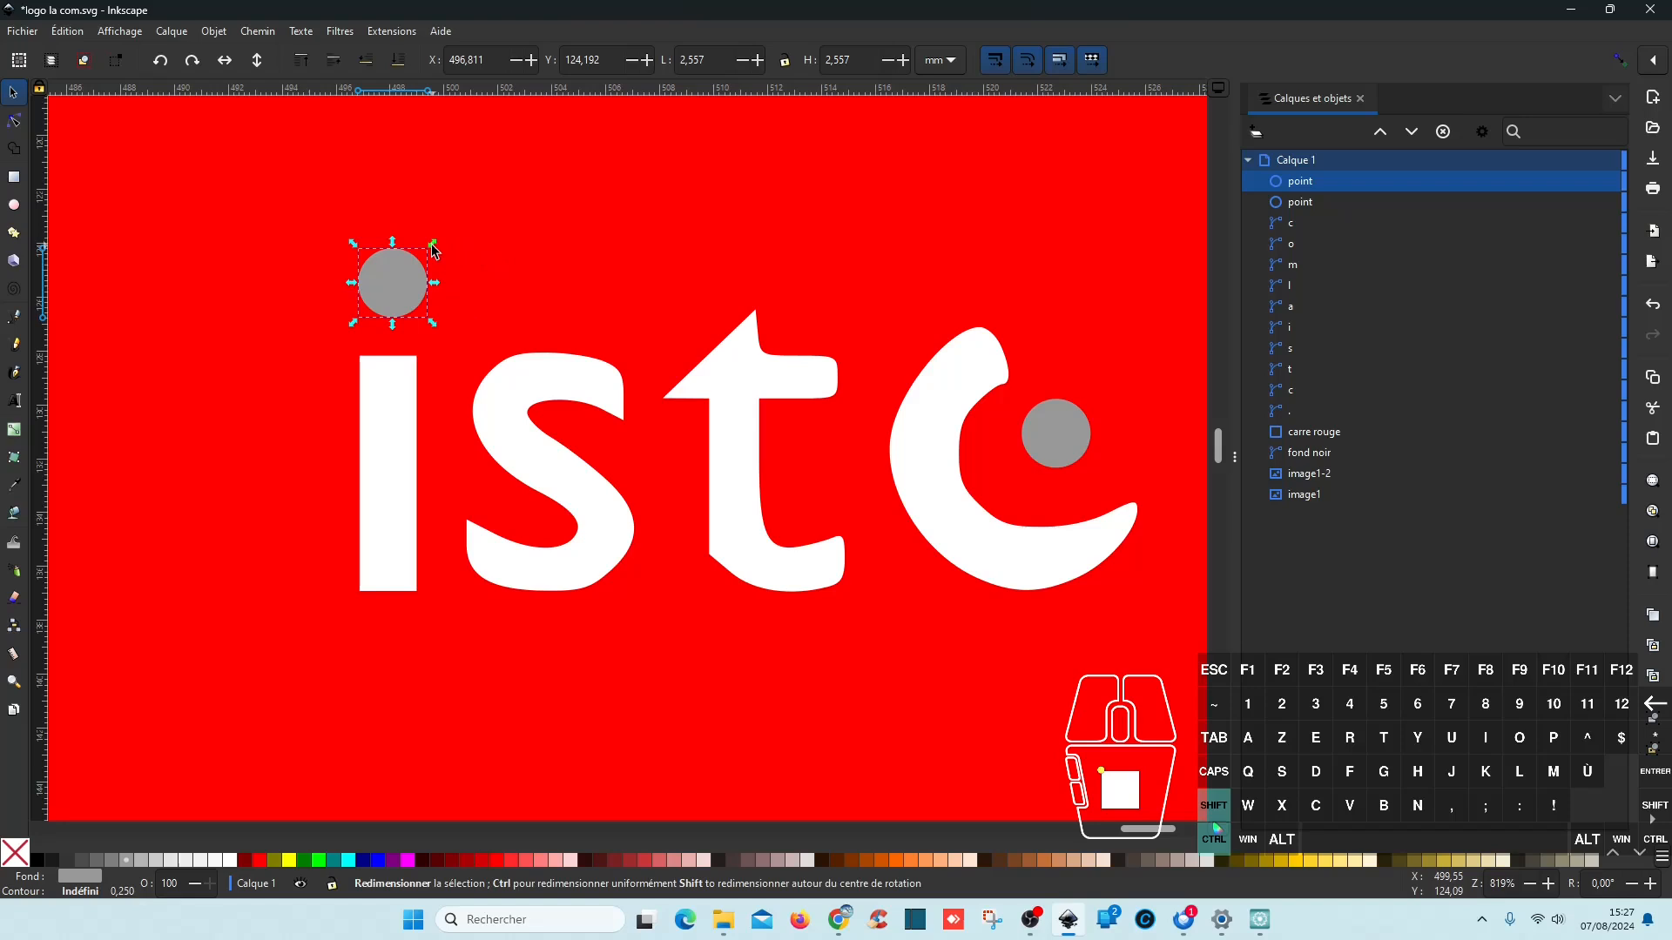
pyautogui.moveTo(435, 253); pyautogui.dragTo(412, 295)
pyautogui.click(230, 861)
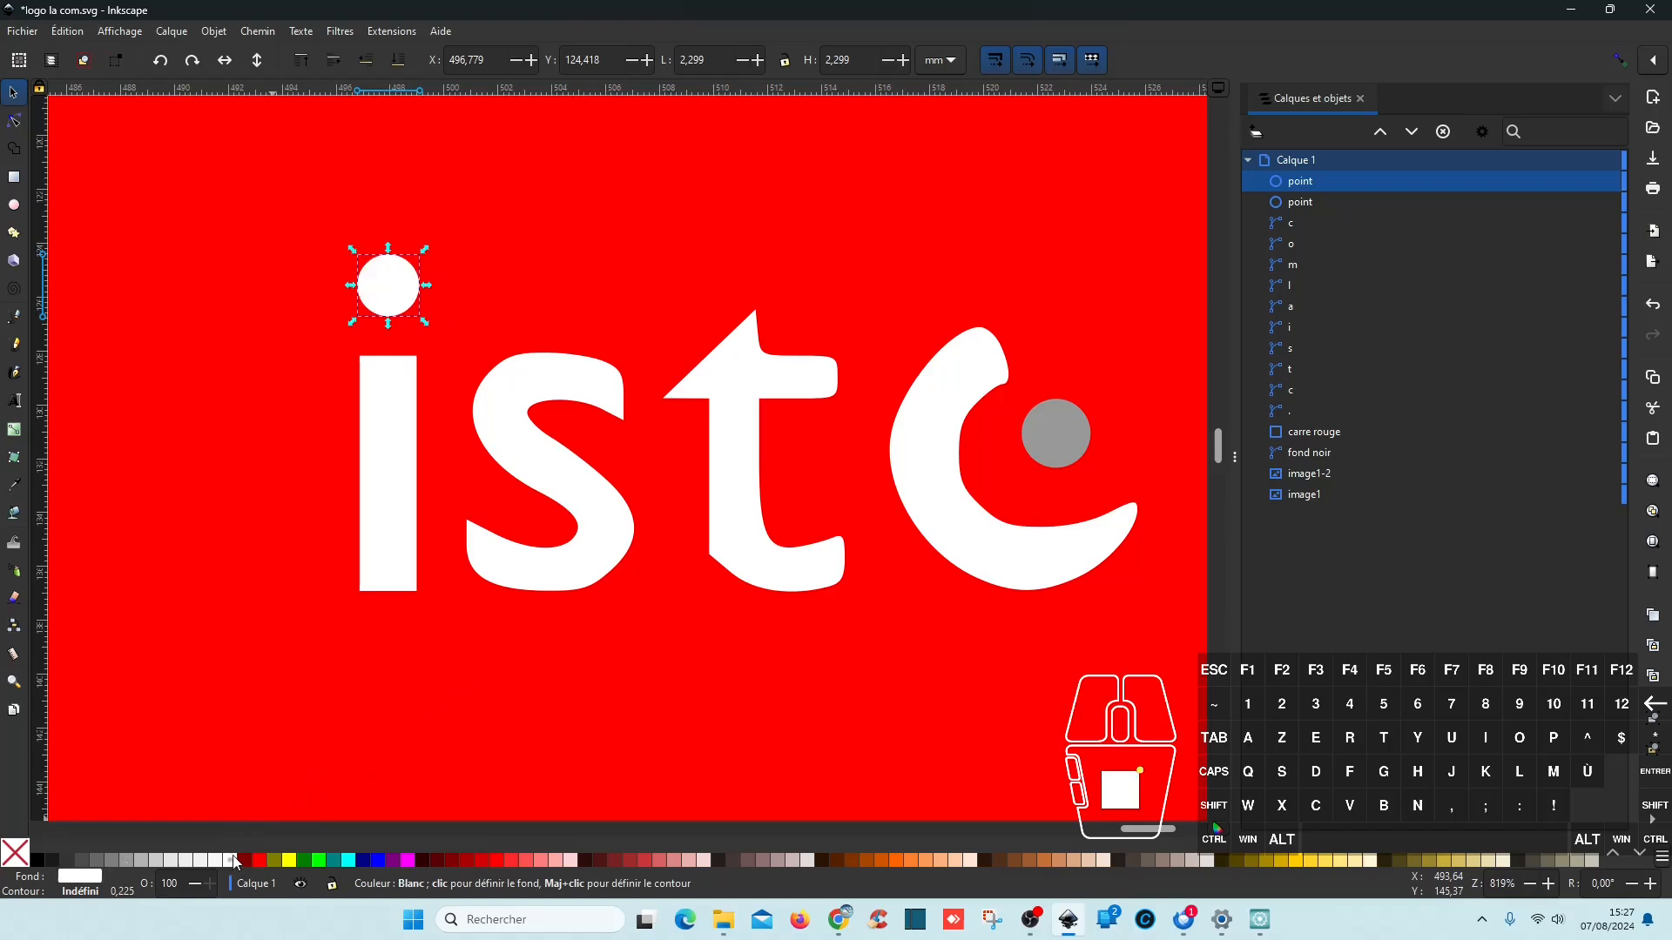
# Step: Rename the white circle over the i as "point du i" and delete the original traced dot named "."
pyautogui.doubleClick(1326, 181)
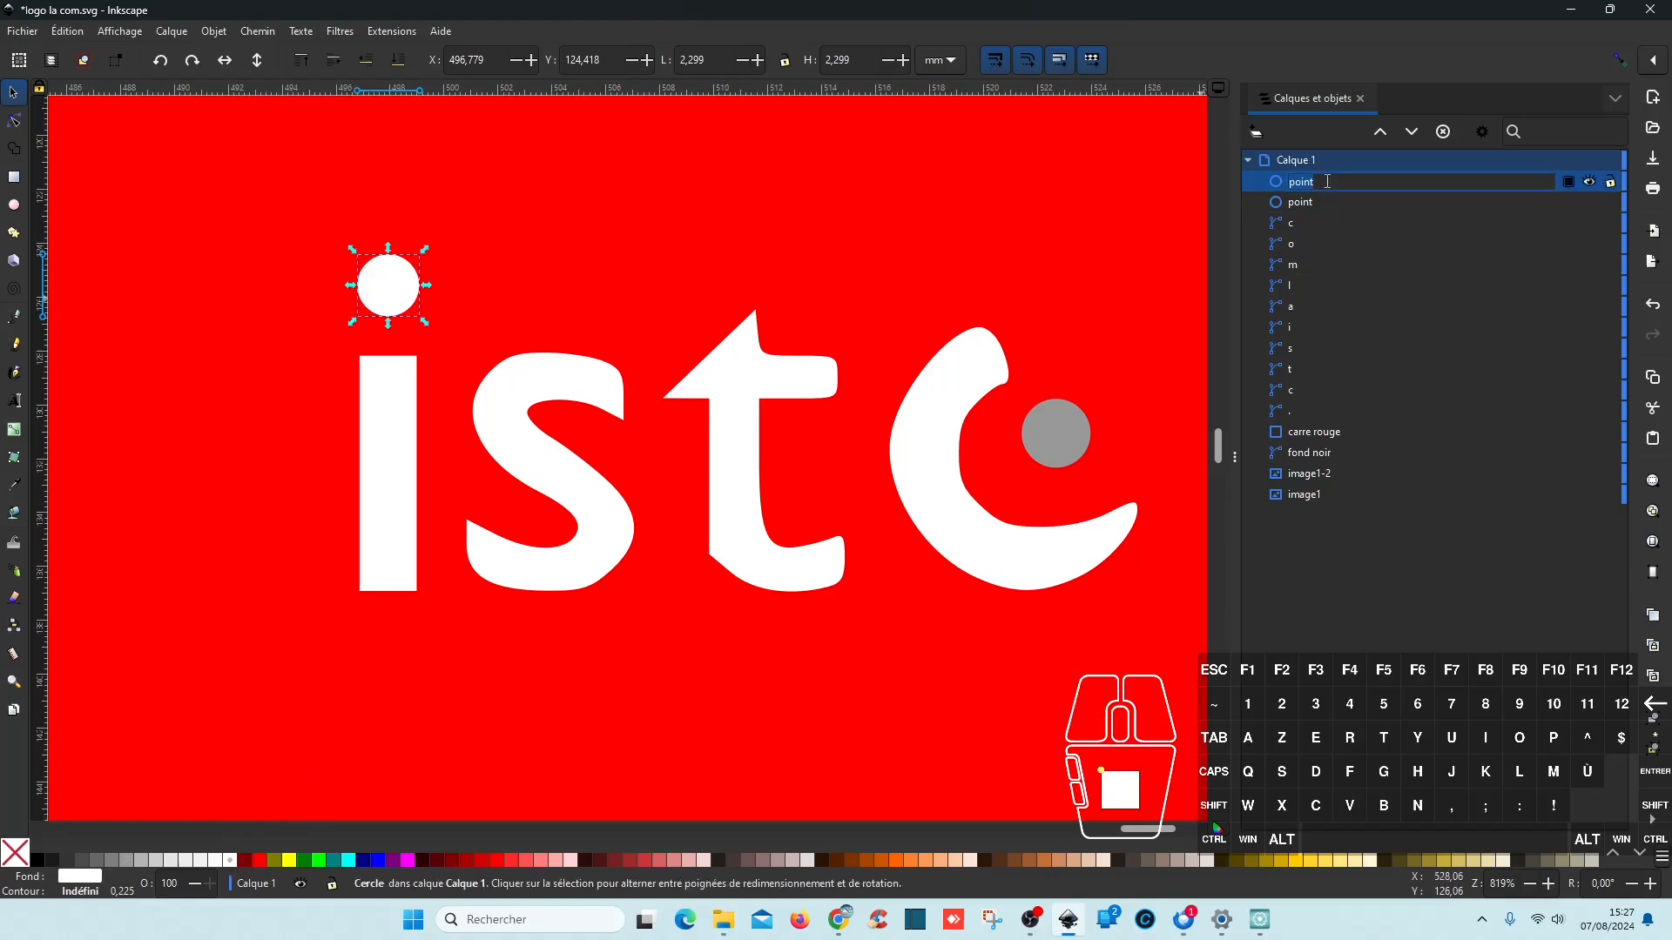
pyautogui.write('du i')
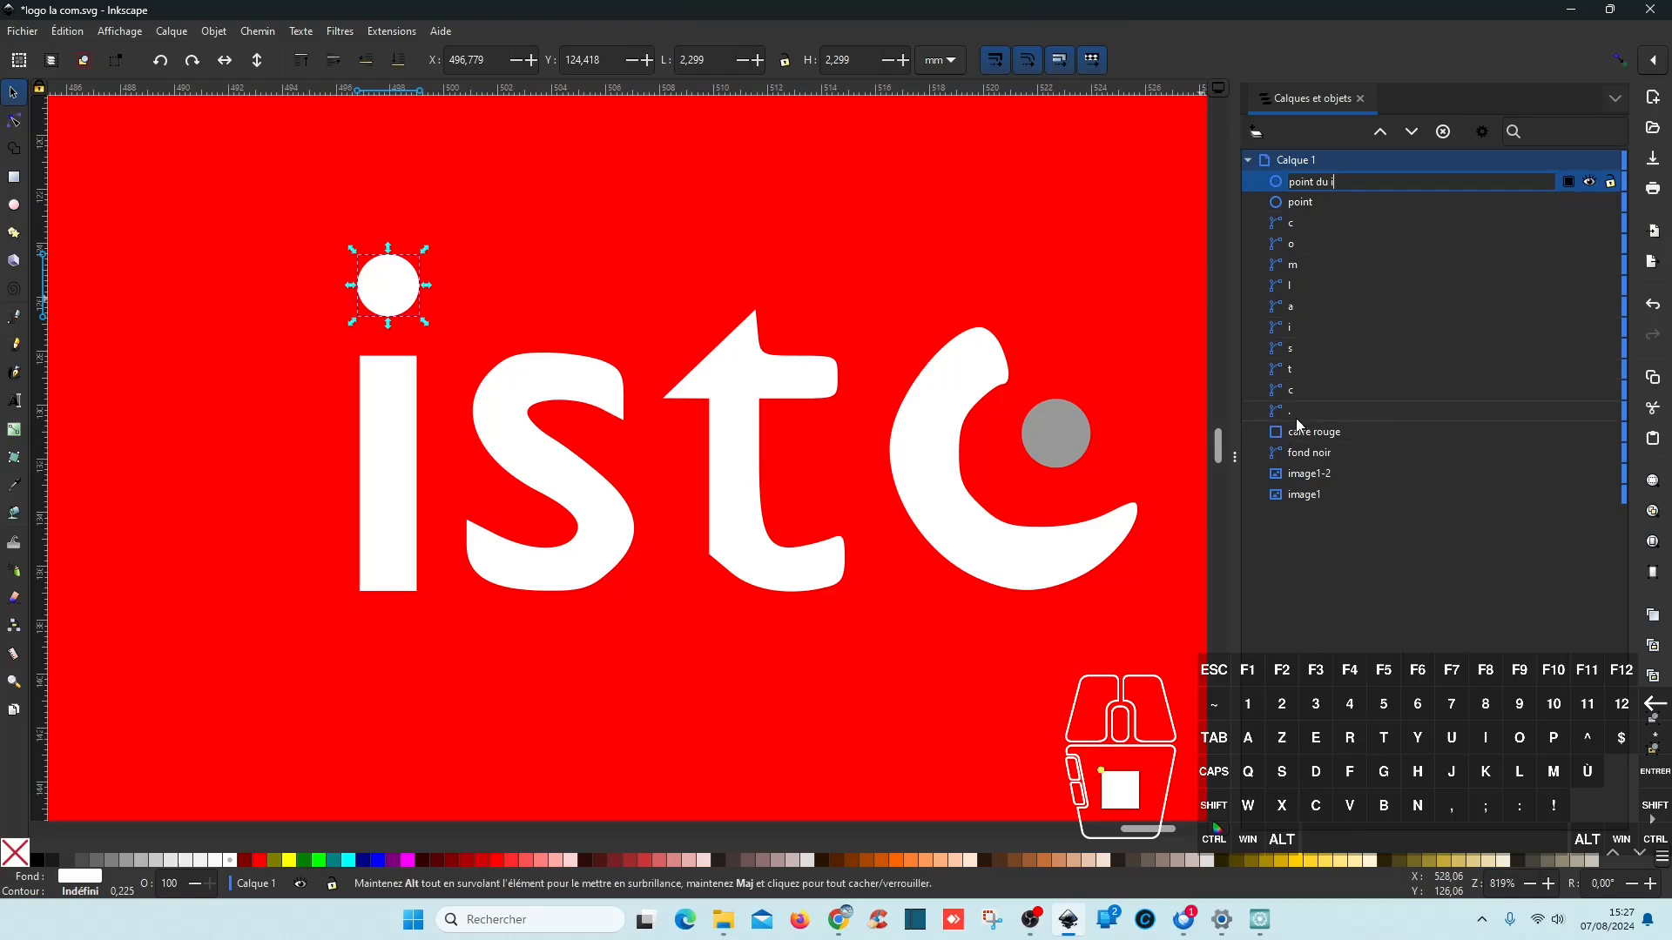
pyautogui.click(1298, 414)
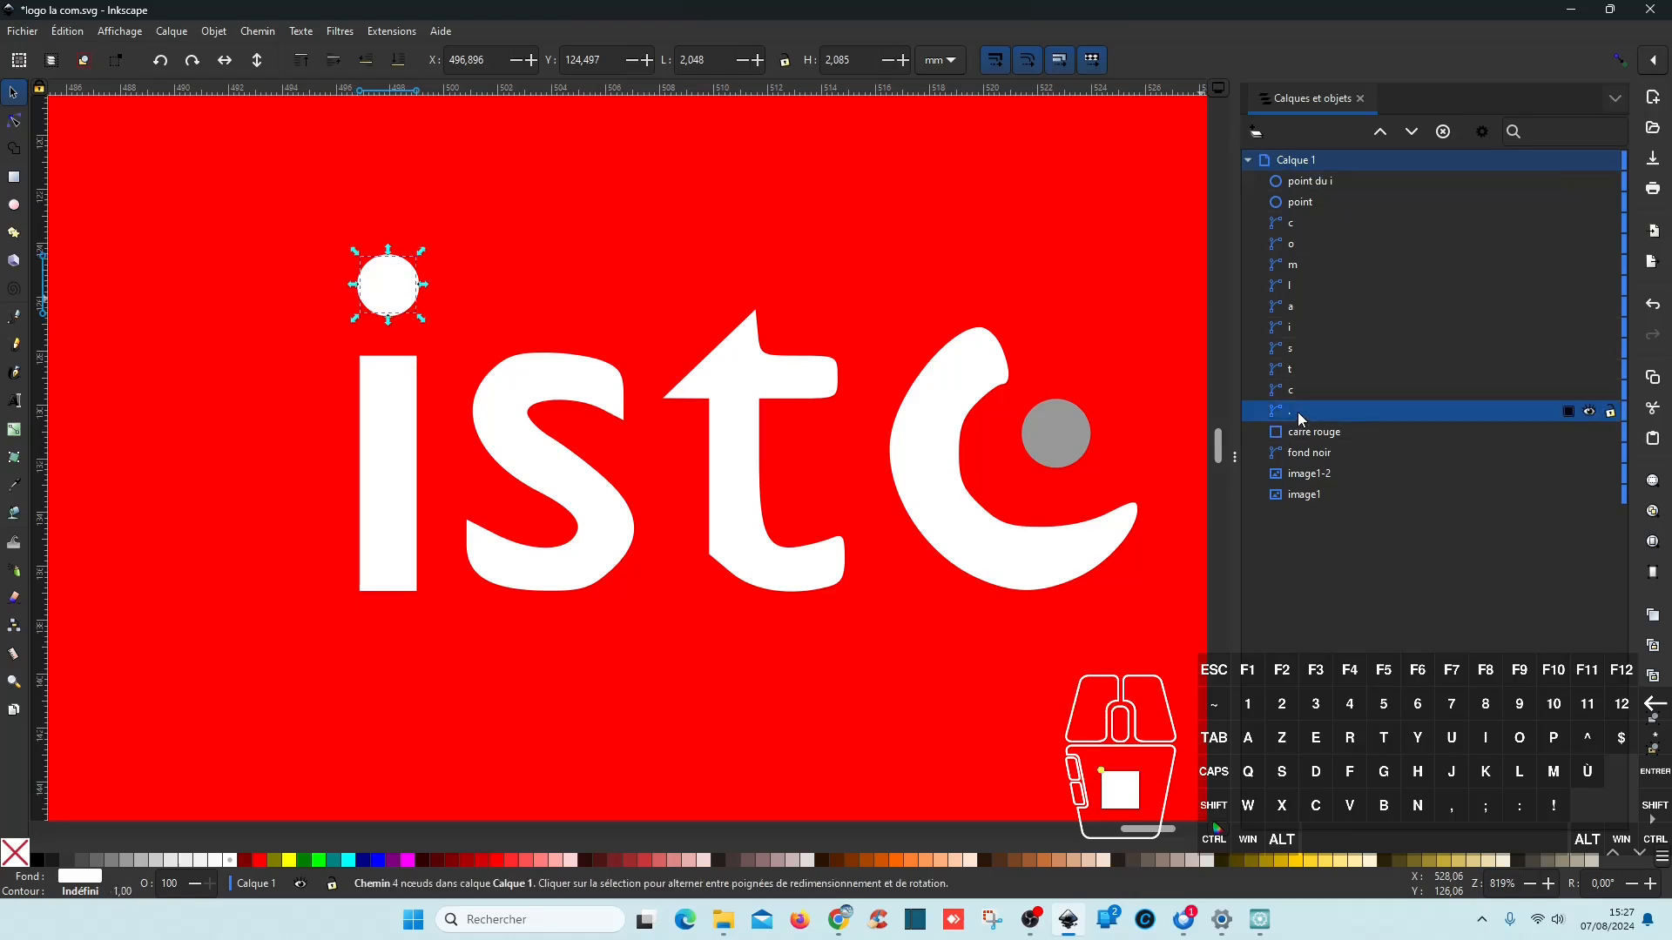
pyautogui.press('Delete')
# Step: Move "point du i" directly beneath the letter i in the object list and save the document
pyautogui.click(1321, 185)
pyautogui.moveTo(1335, 184); pyautogui.dragTo(1315, 349)
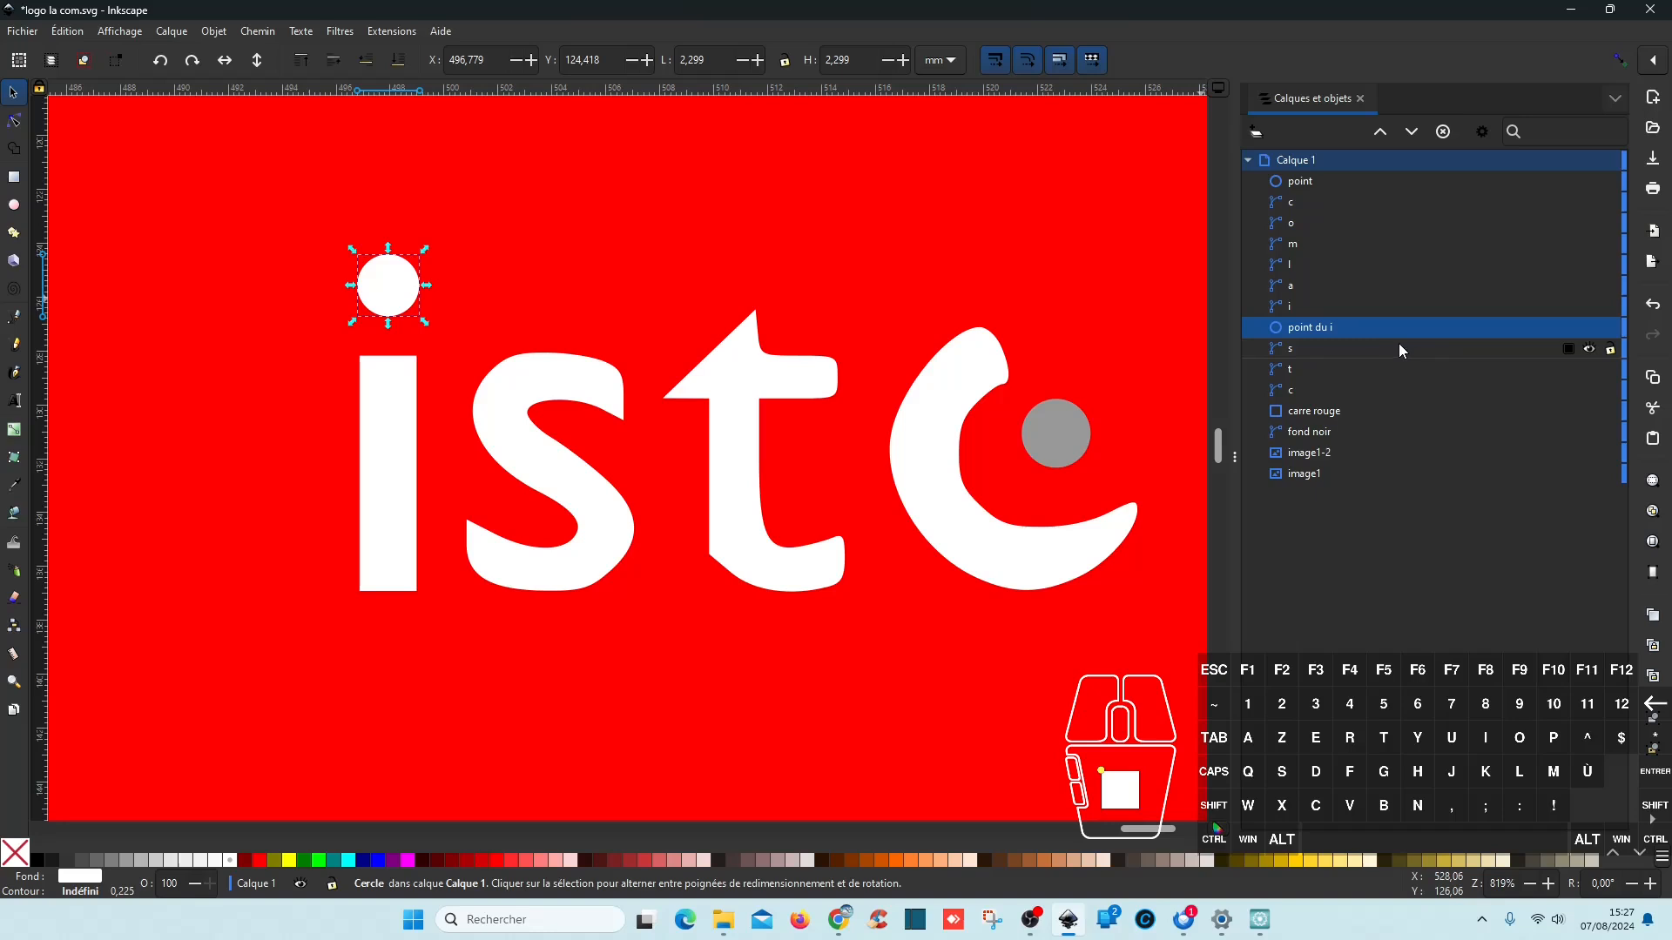
pyautogui.hotkey('ctrl', 's')
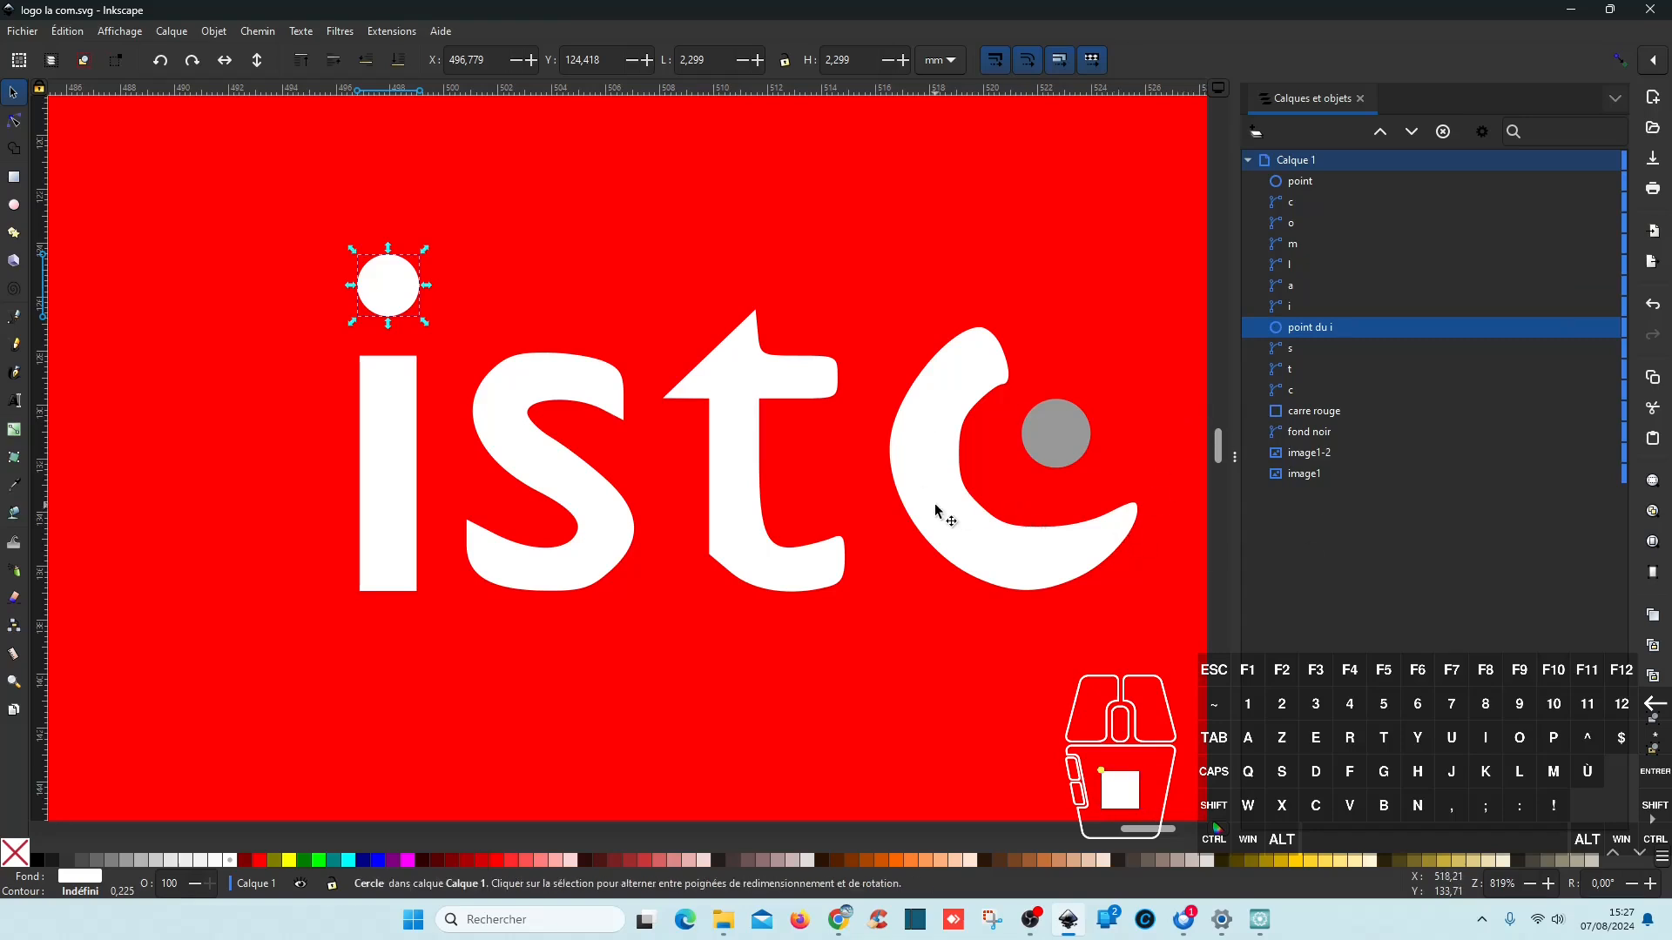
# Step: Convert "point", "point du i" and "carre rouge" together from shapes to paths and save the document
pyautogui.keyDown('ctrl'); pyautogui.click(1308, 409); pyautogui.keyUp('ctrl')
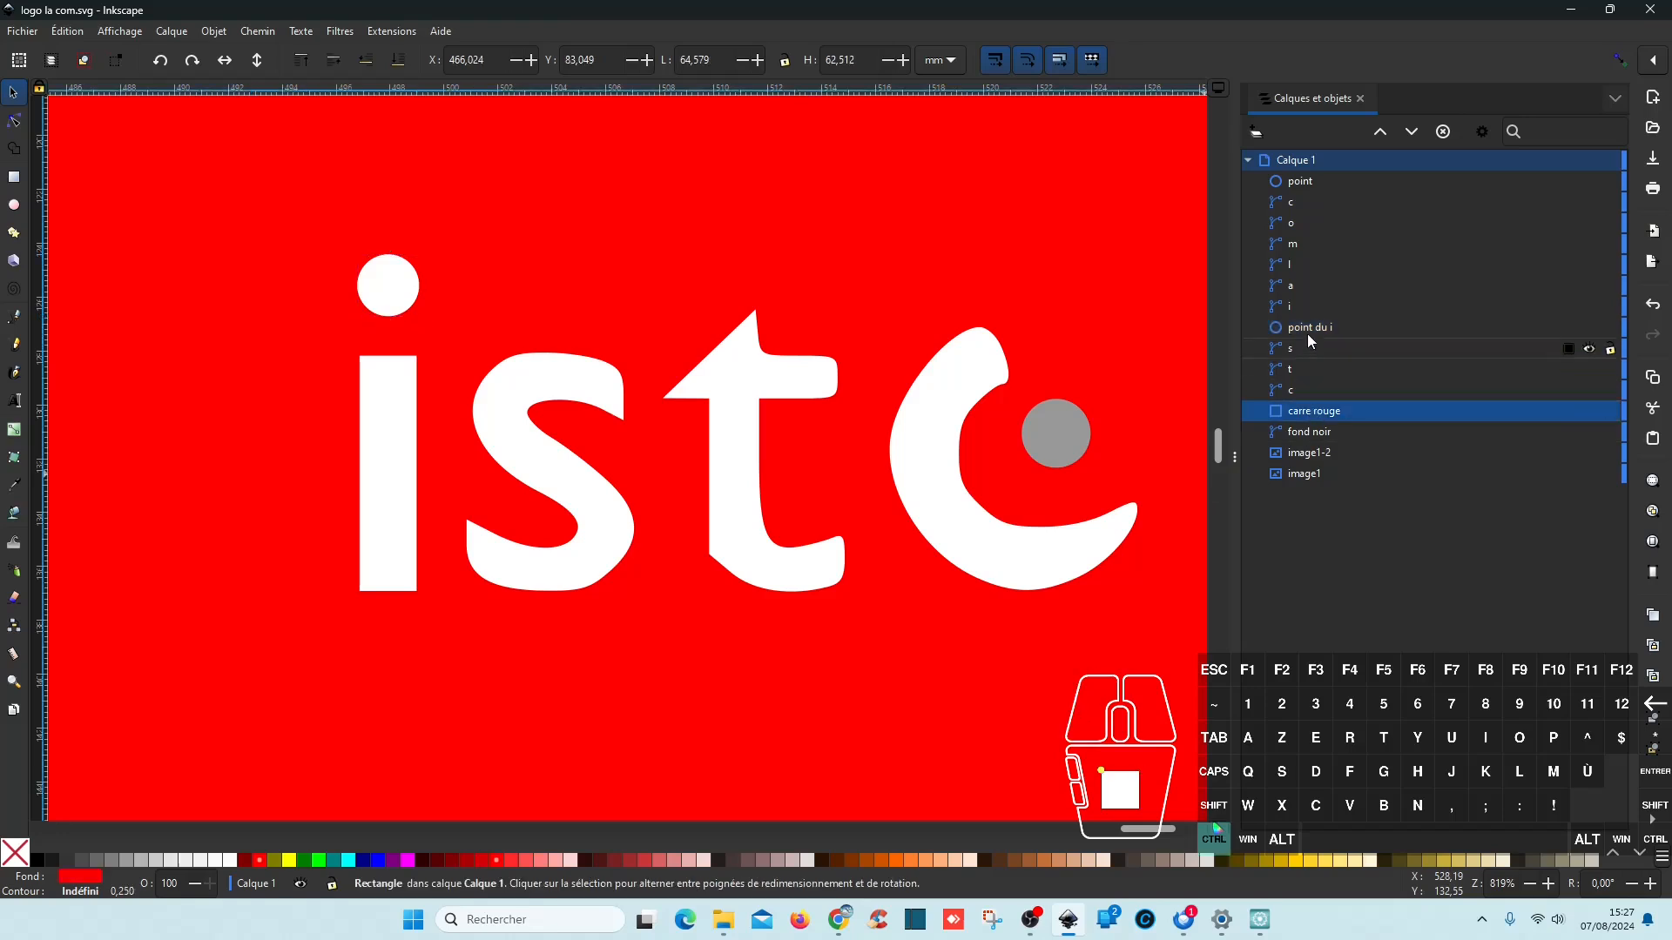
pyautogui.keyDown('ctrl'); pyautogui.click(1312, 178); pyautogui.keyUp('ctrl')
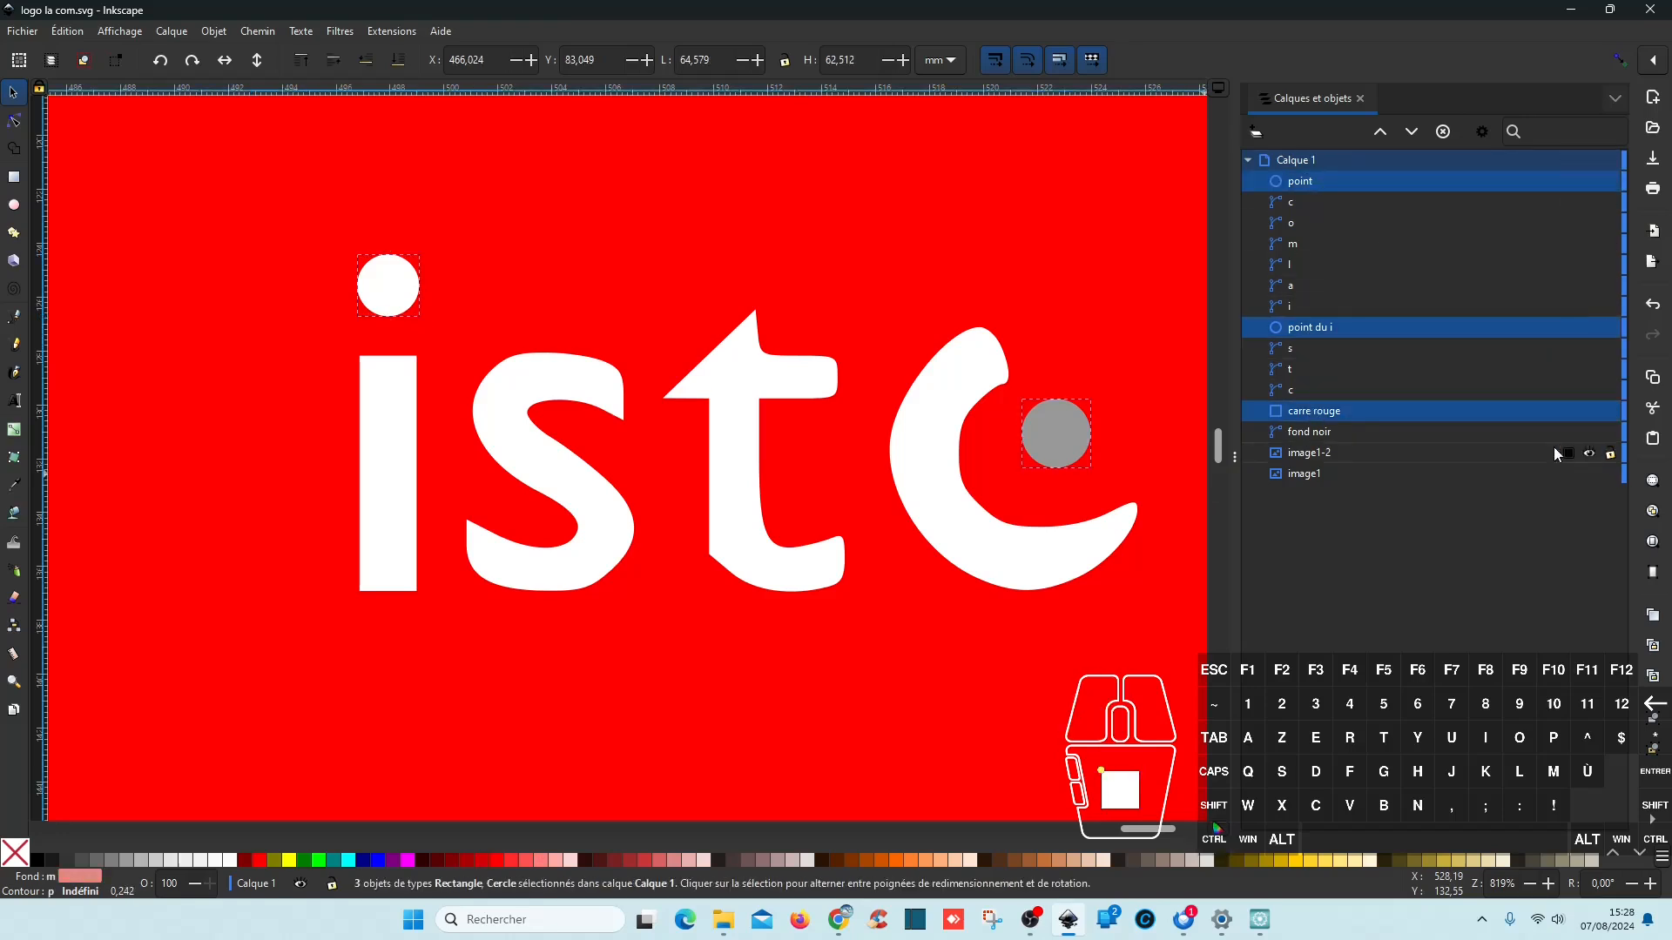
pyautogui.click(257, 35)
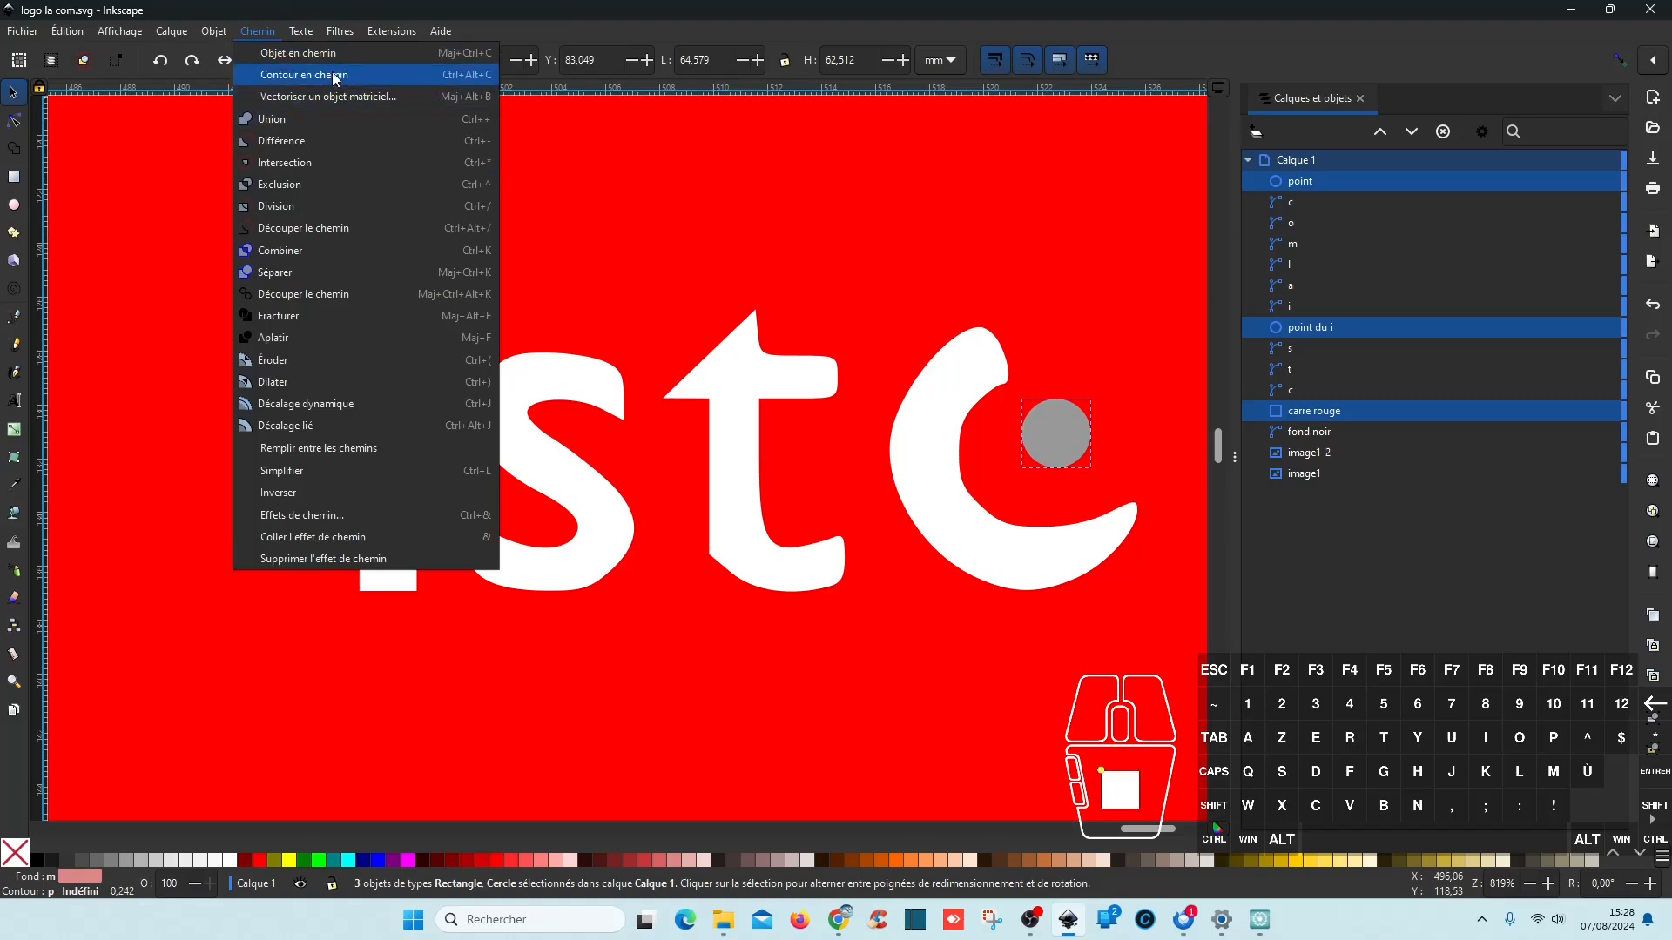
pyautogui.click(304, 53)
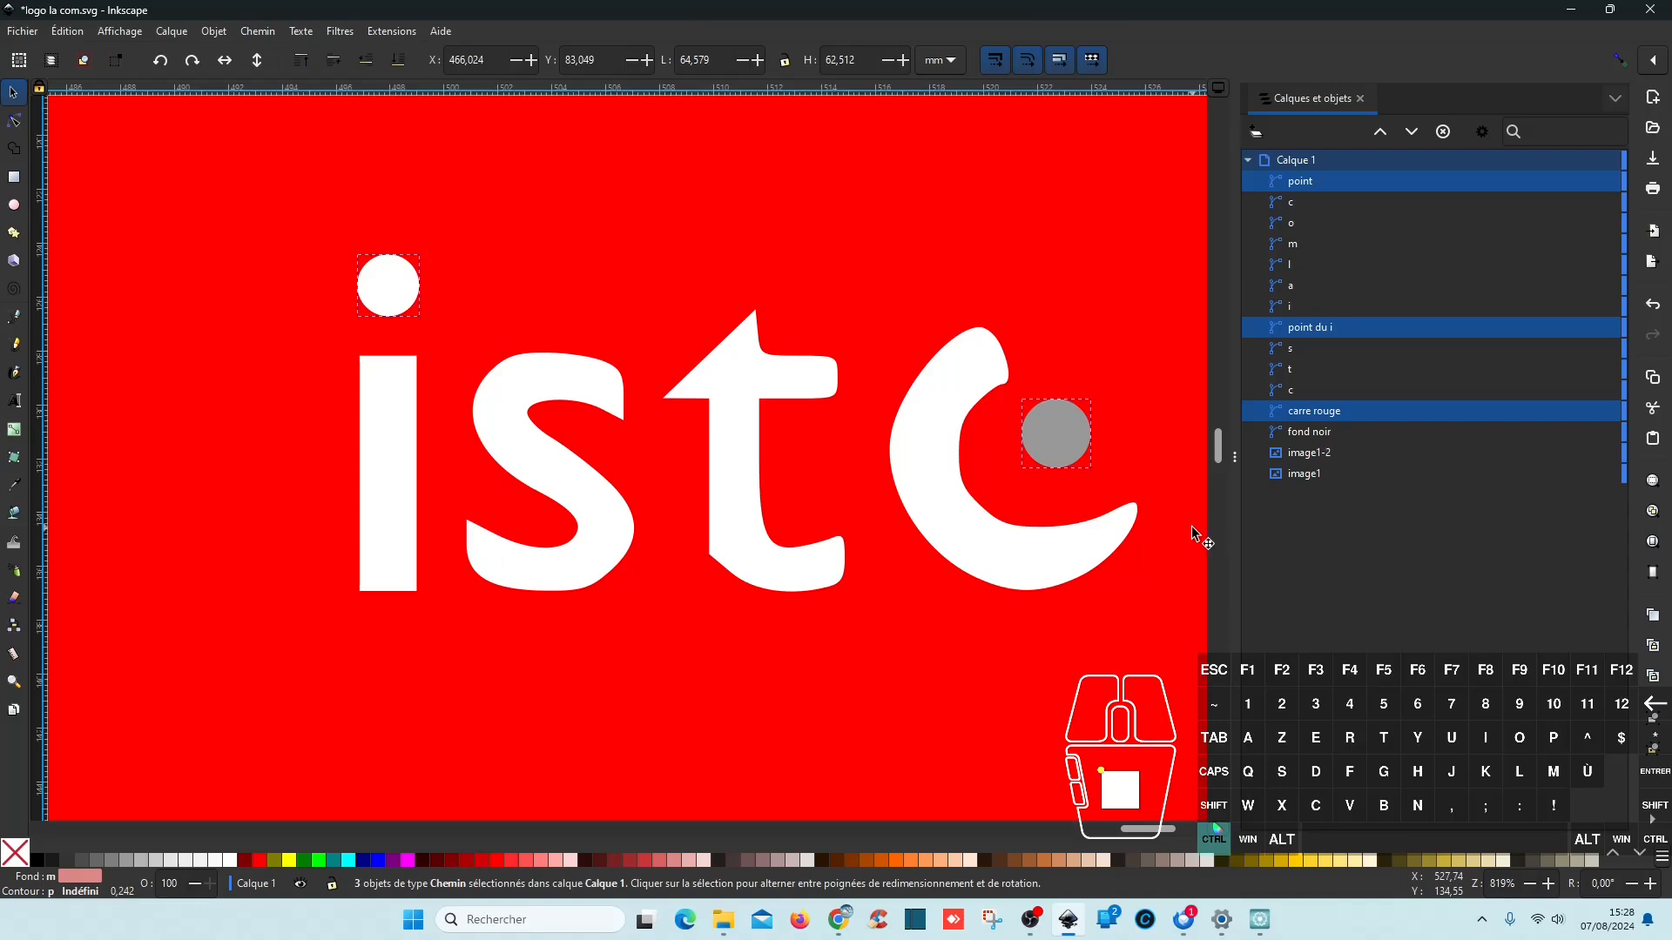
pyautogui.hotkey('ctrl', 's')
pyautogui.scroll(-3, 1177, 579)
pyautogui.scroll(-4, 1170, 648)
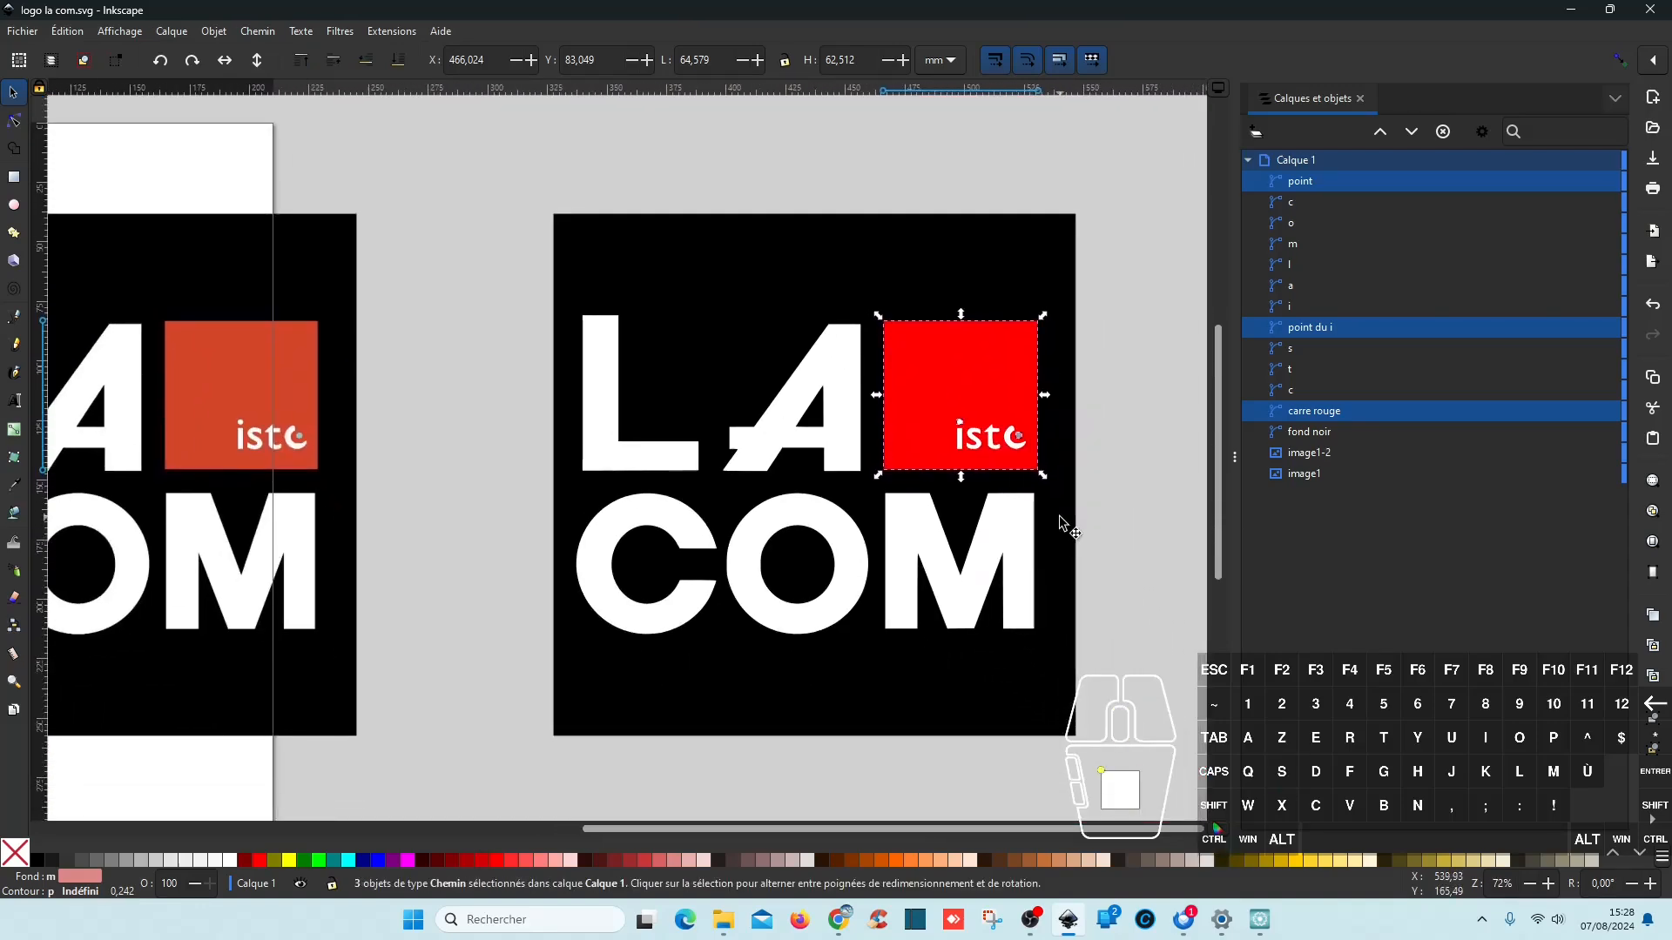
pyautogui.click(1333, 368)
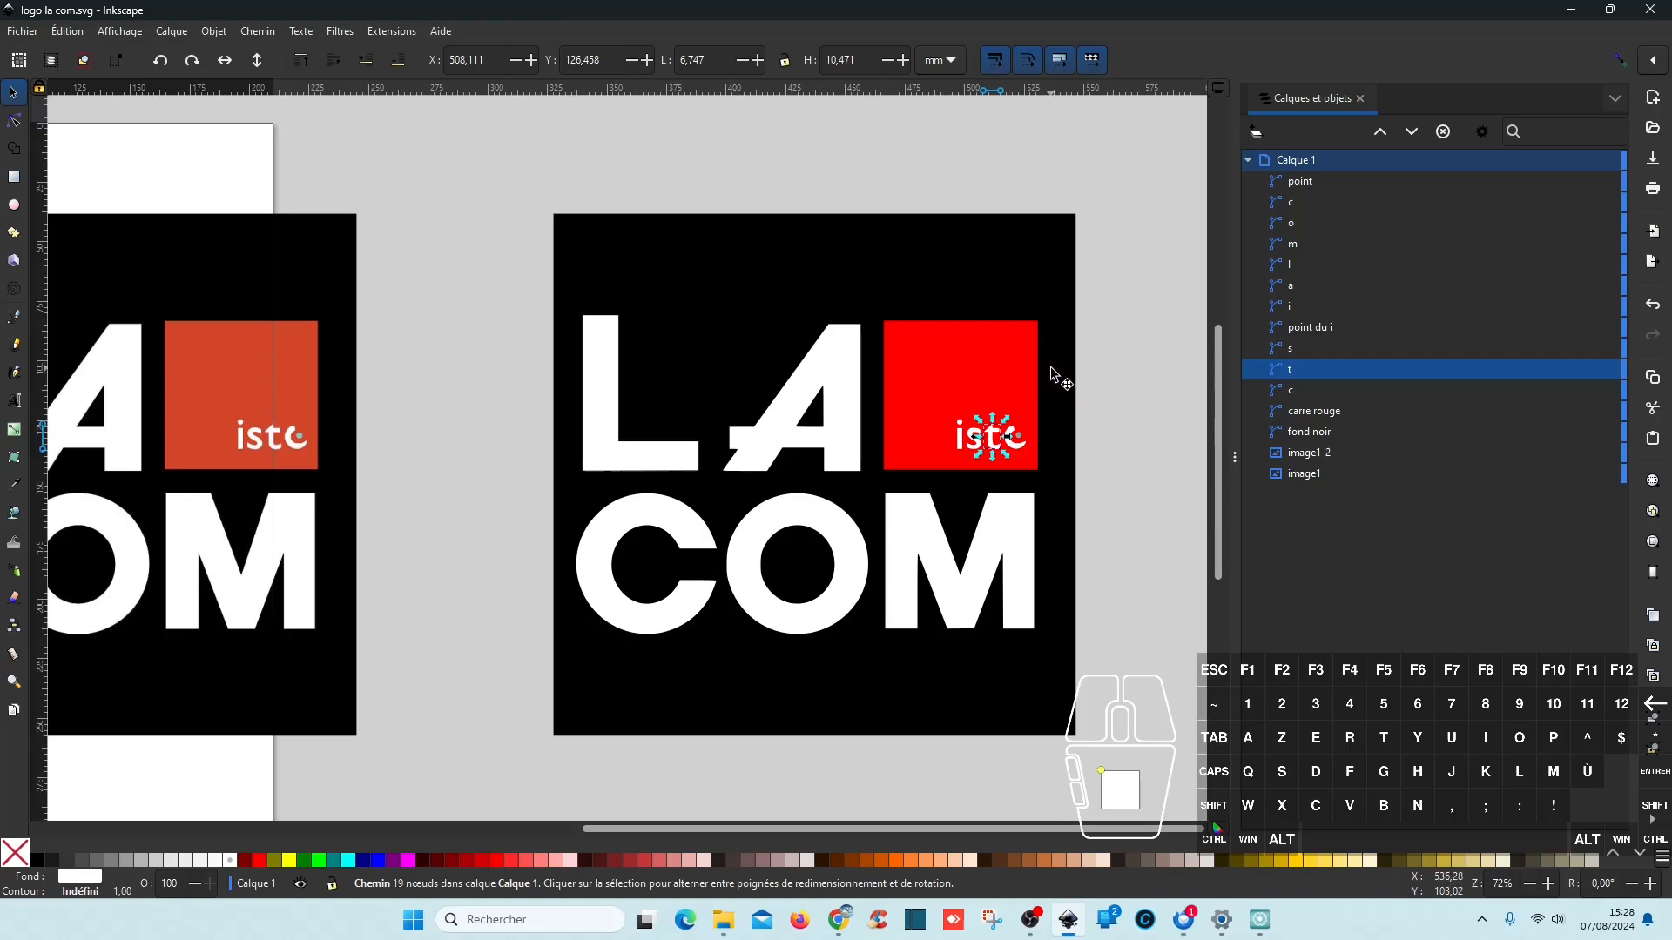
pyautogui.click(1306, 433)
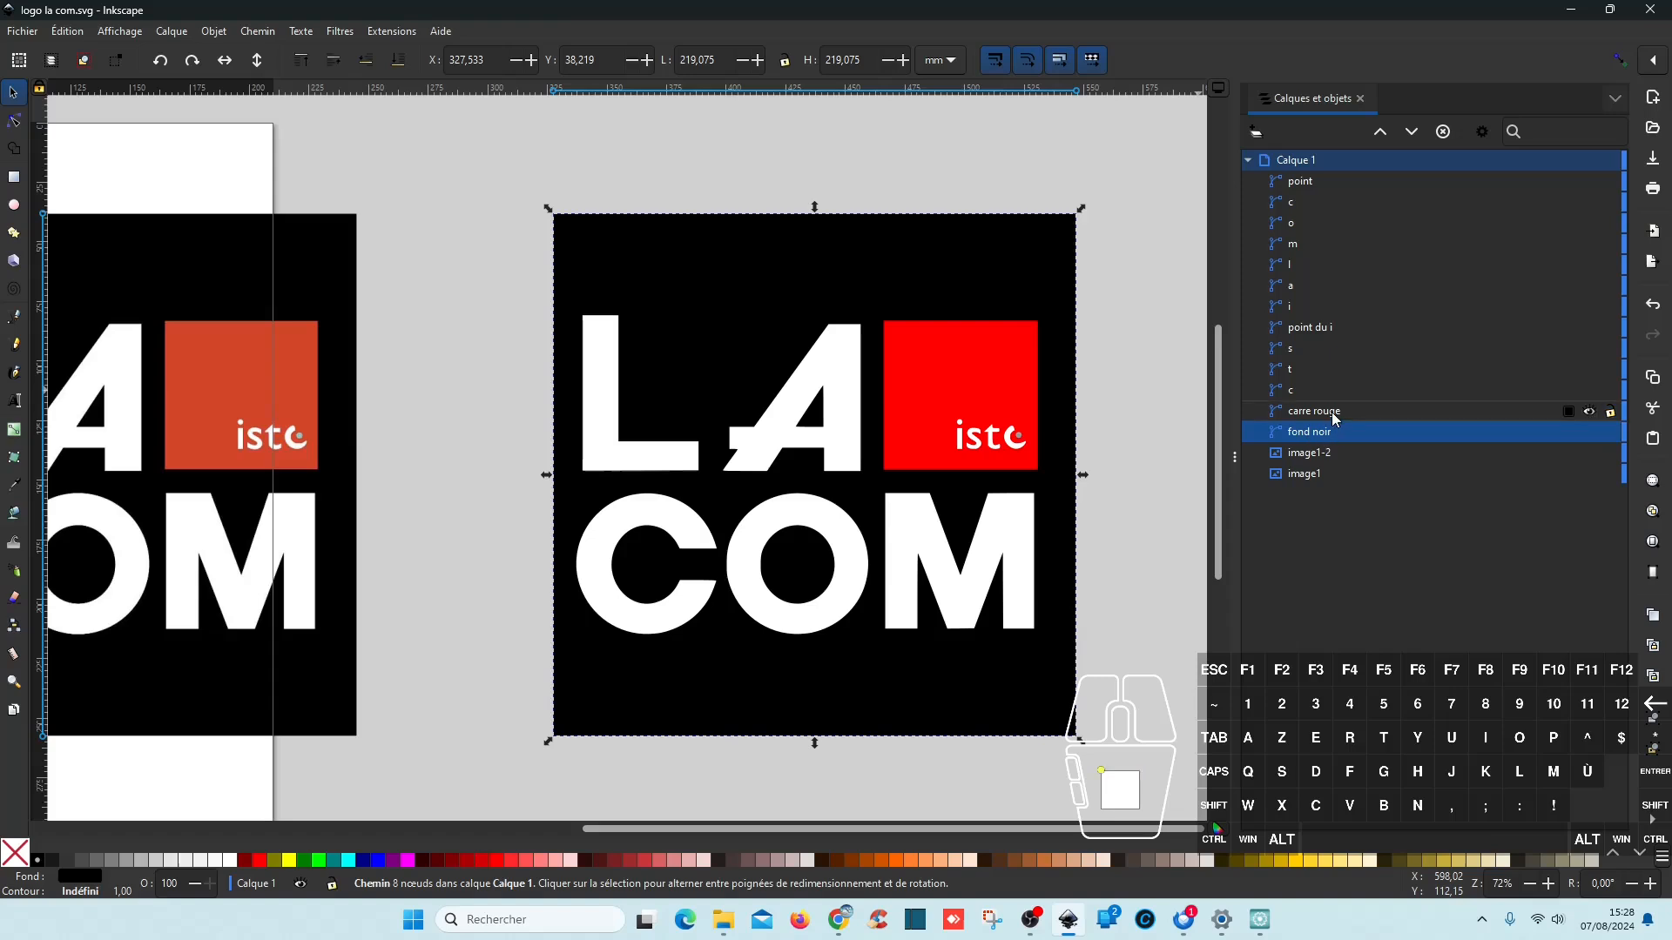
pyautogui.click(1331, 411)
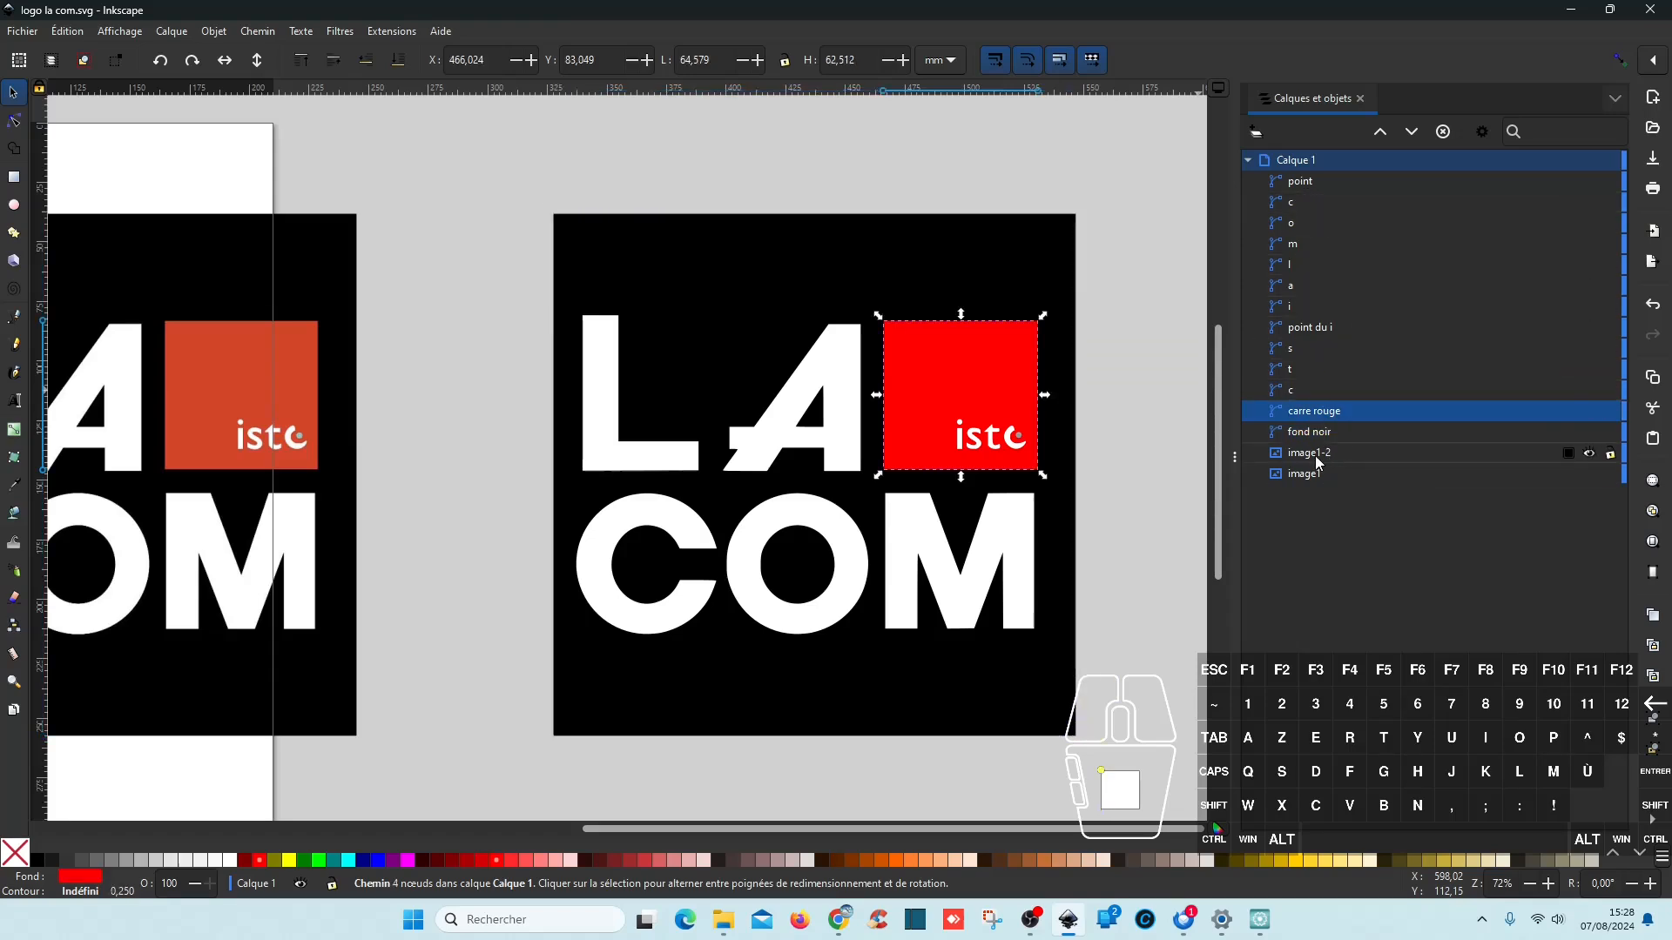
# Step: Reorder the small lettering in the object stack to c, t, s, point du i, i, above carre rouge
pyautogui.click(1303, 307)
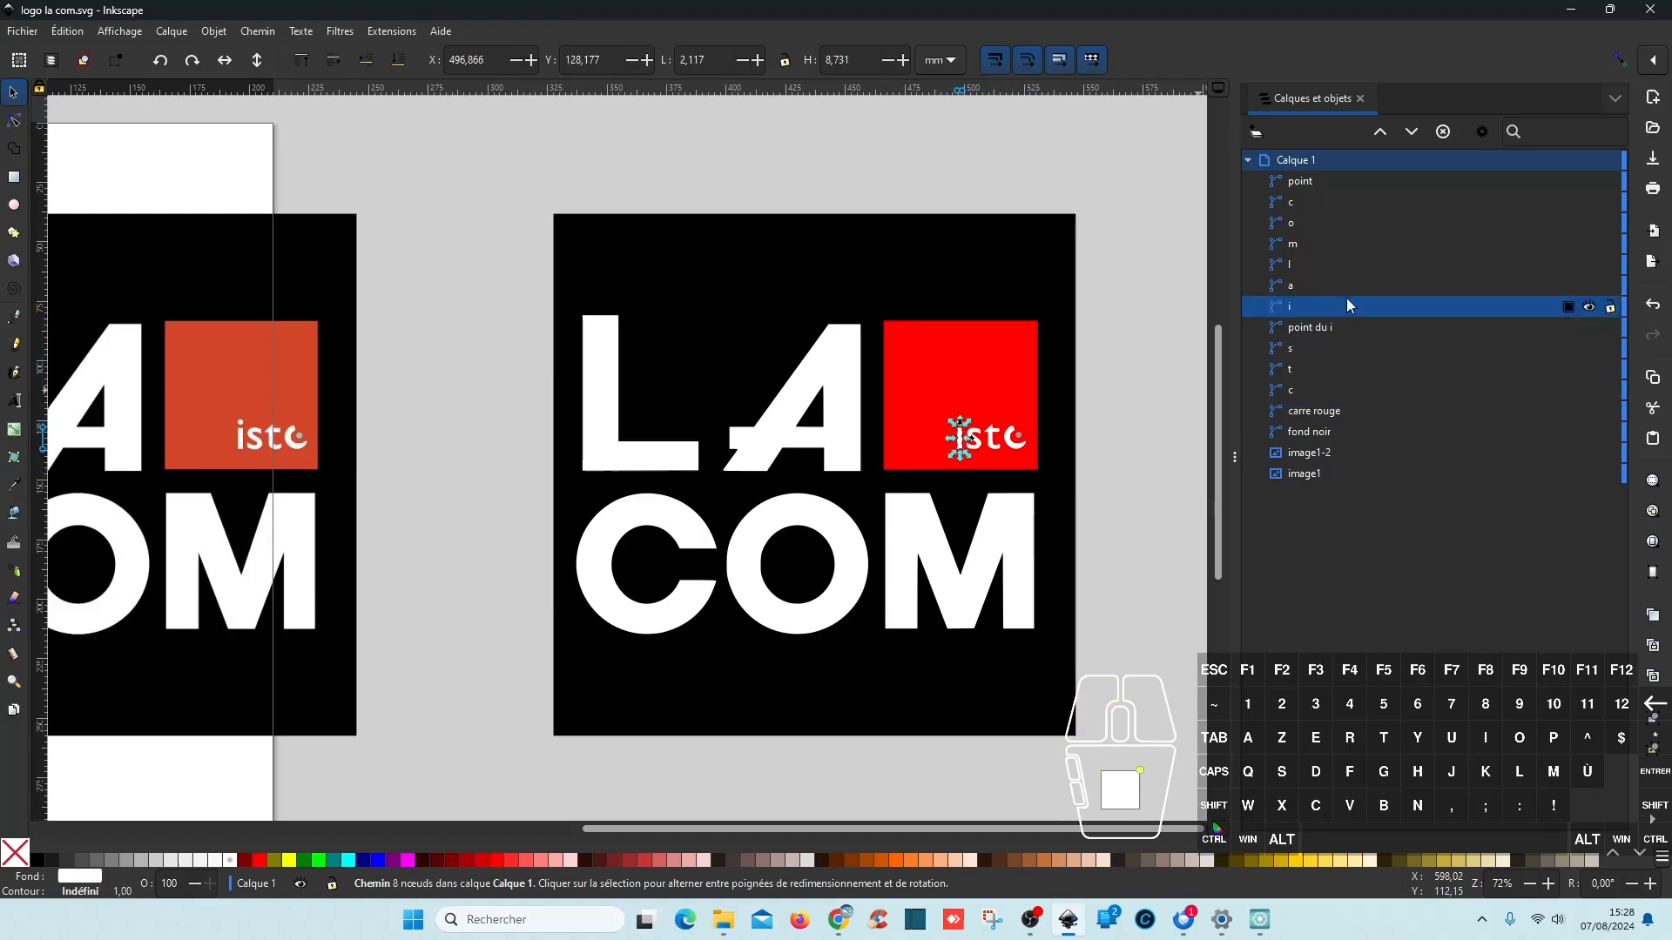
pyautogui.click(1412, 132)
pyautogui.keyDown('ctrl'); pyautogui.click(1309, 295); pyautogui.keyUp('ctrl')
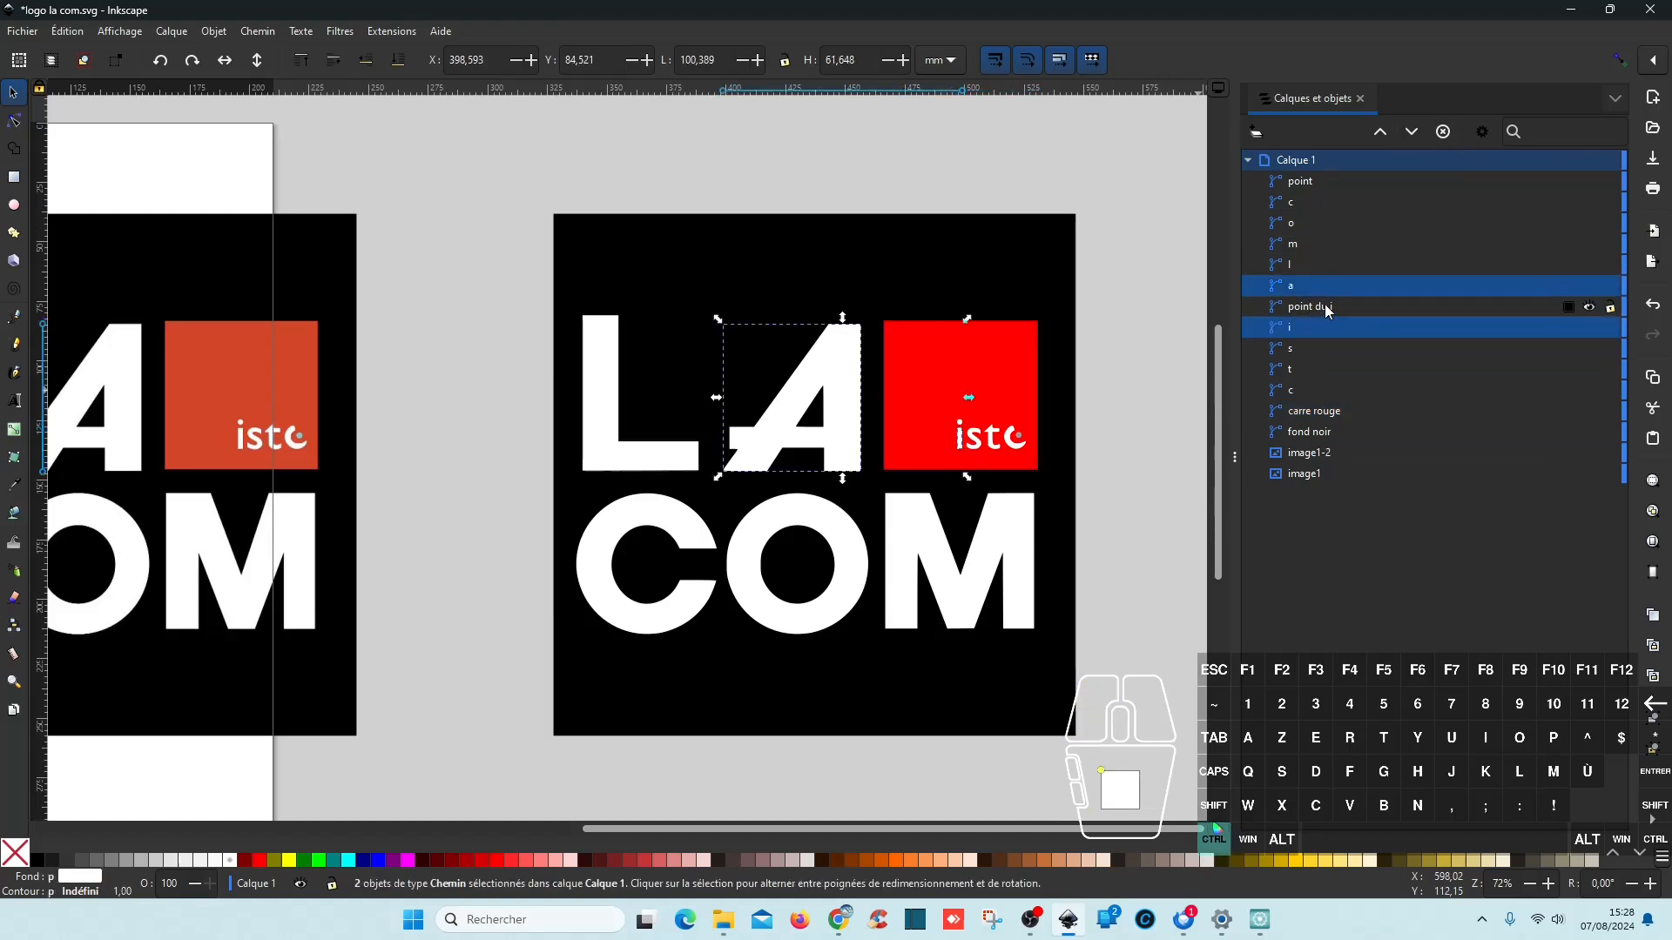
pyautogui.keyDown('ctrl'); pyautogui.click(1324, 305); pyautogui.keyUp('ctrl')
pyautogui.keyDown('ctrl'); pyautogui.click(1322, 278); pyautogui.keyUp('ctrl')
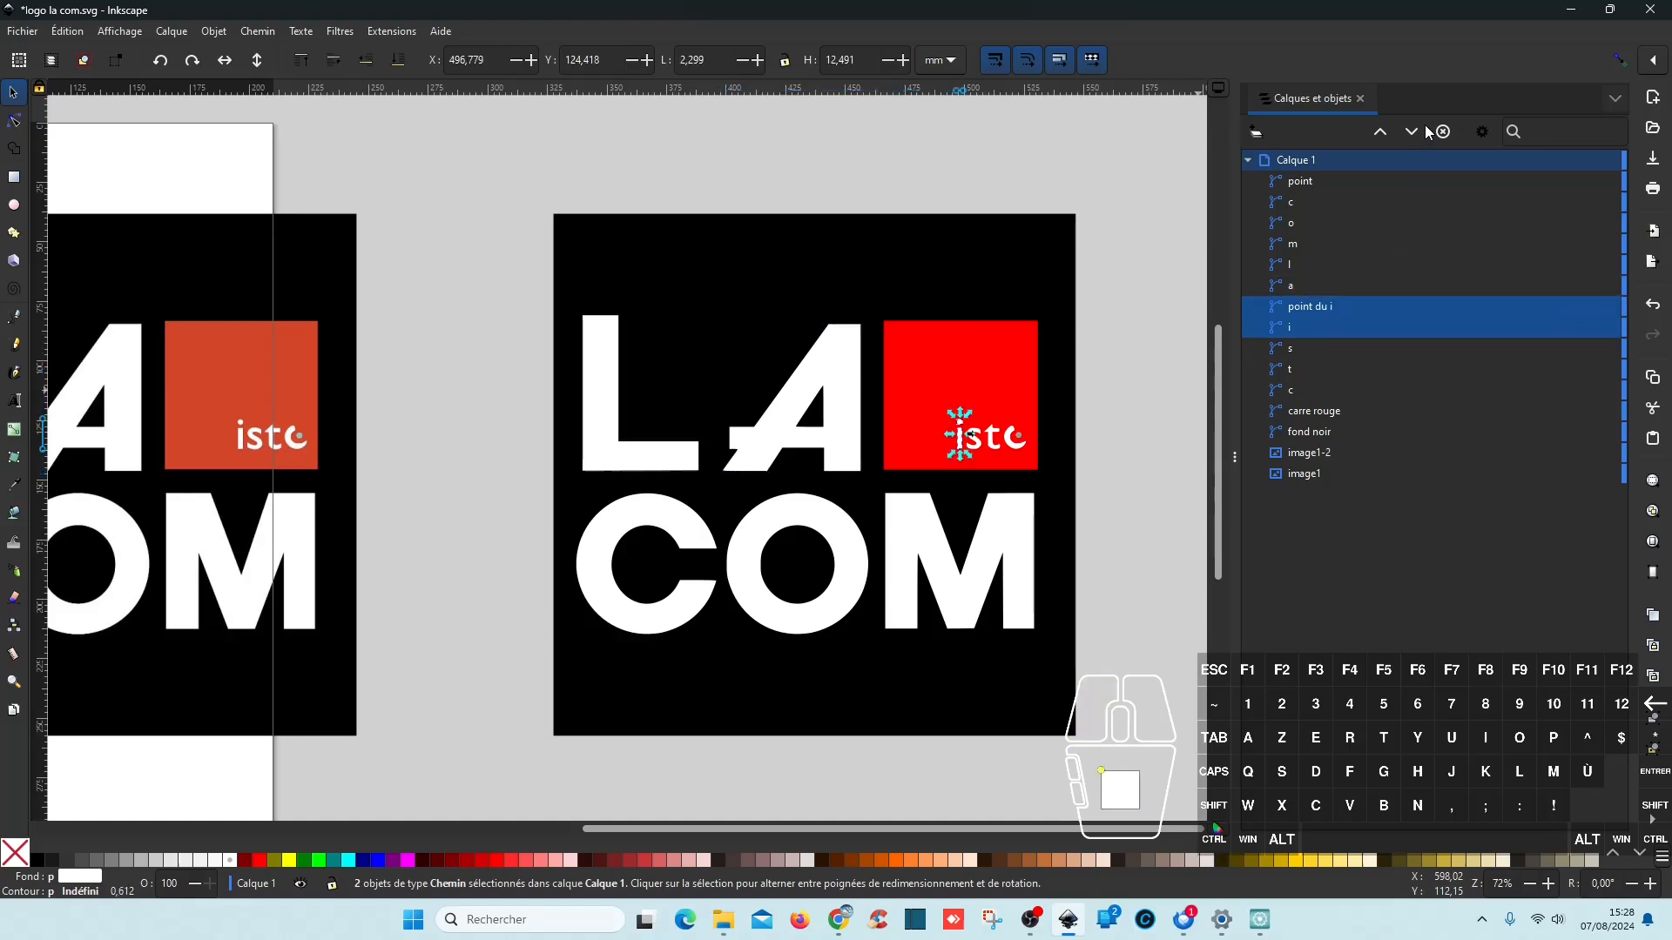
pyautogui.click(1411, 131)
pyautogui.keyDown('ctrl'); pyautogui.click(1325, 306); pyautogui.keyUp('ctrl')
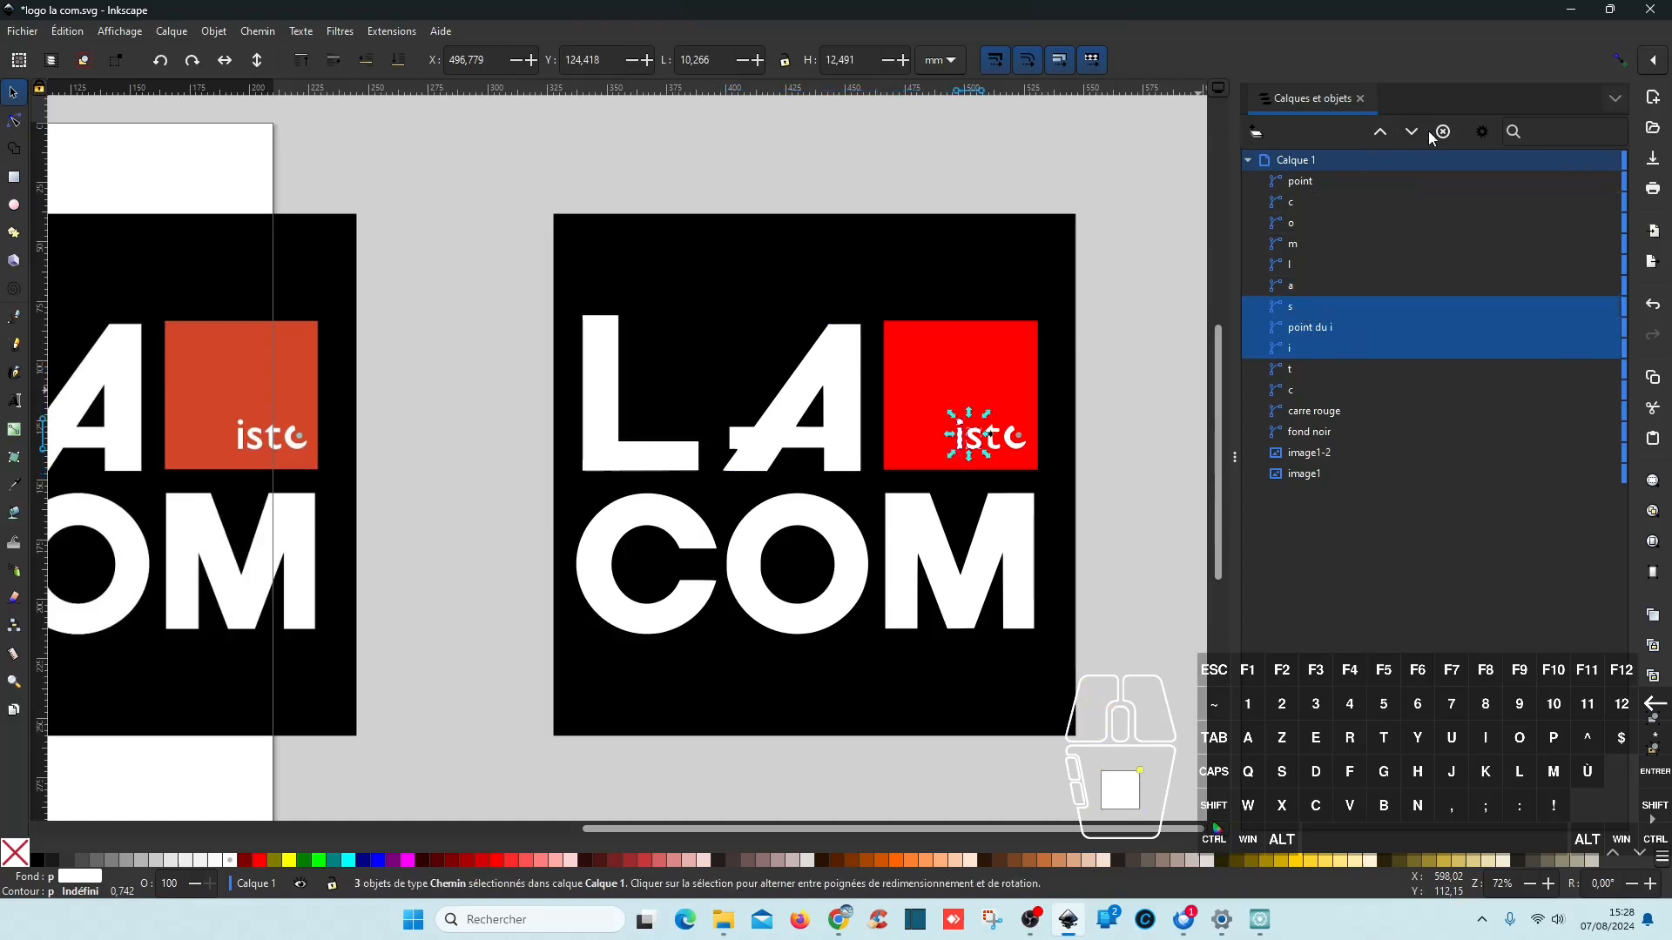
pyautogui.click(1412, 132)
pyautogui.keyDown('ctrl'); pyautogui.click(1305, 309); pyautogui.keyUp('ctrl')
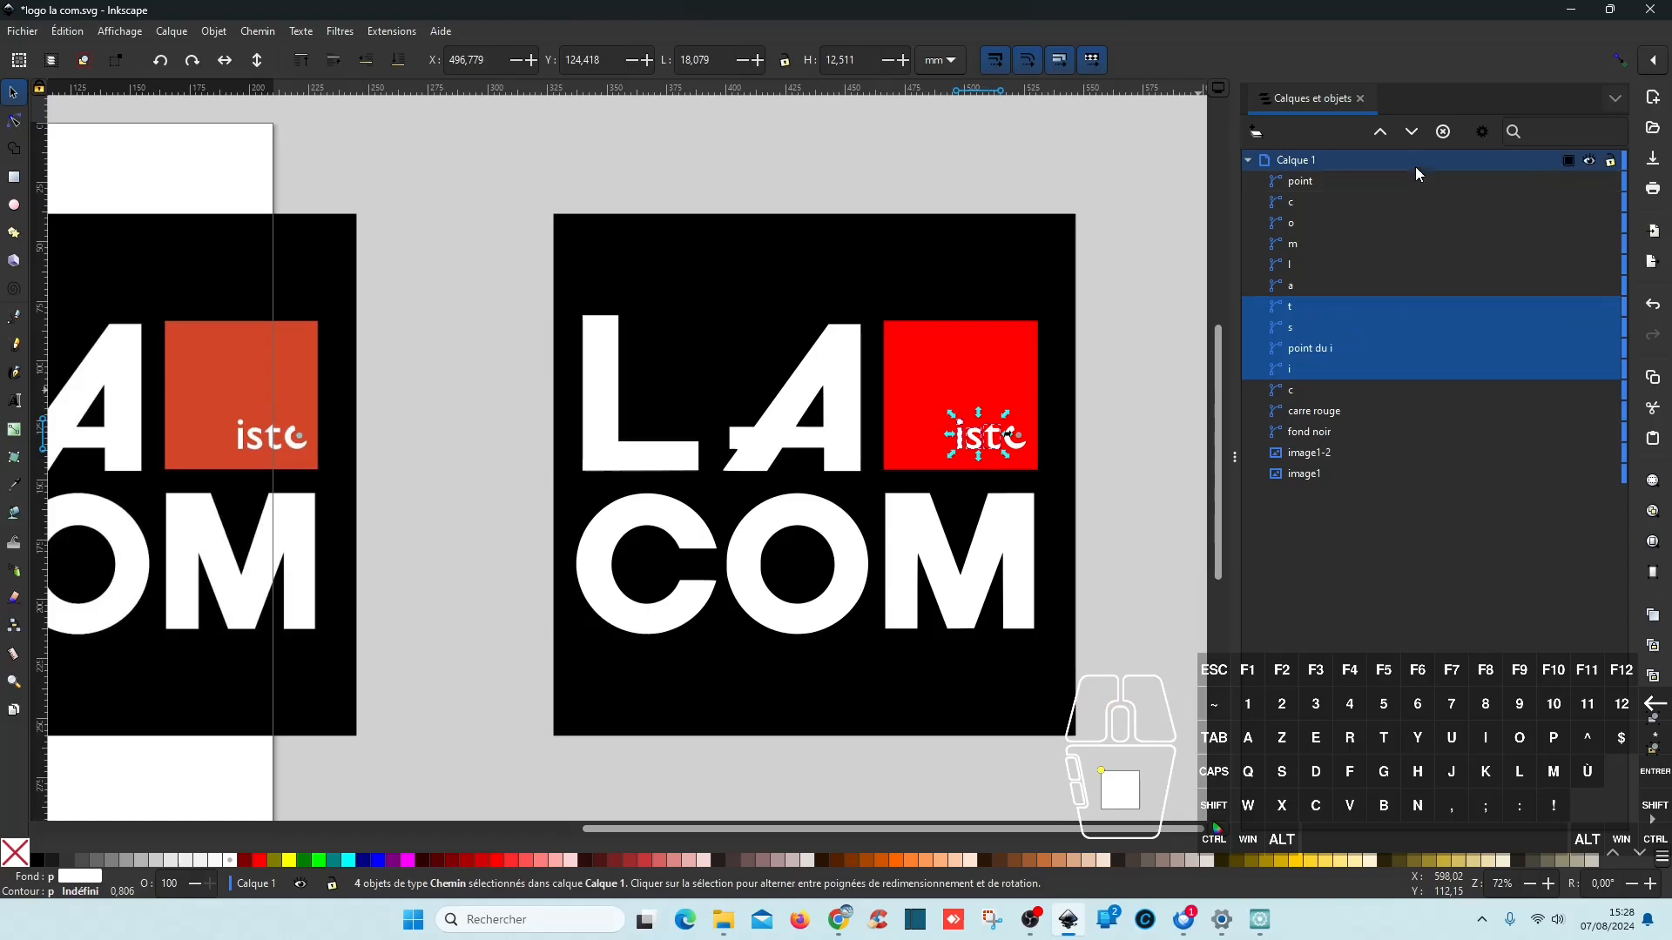
pyautogui.click(1412, 132)
pyautogui.click(1297, 314)
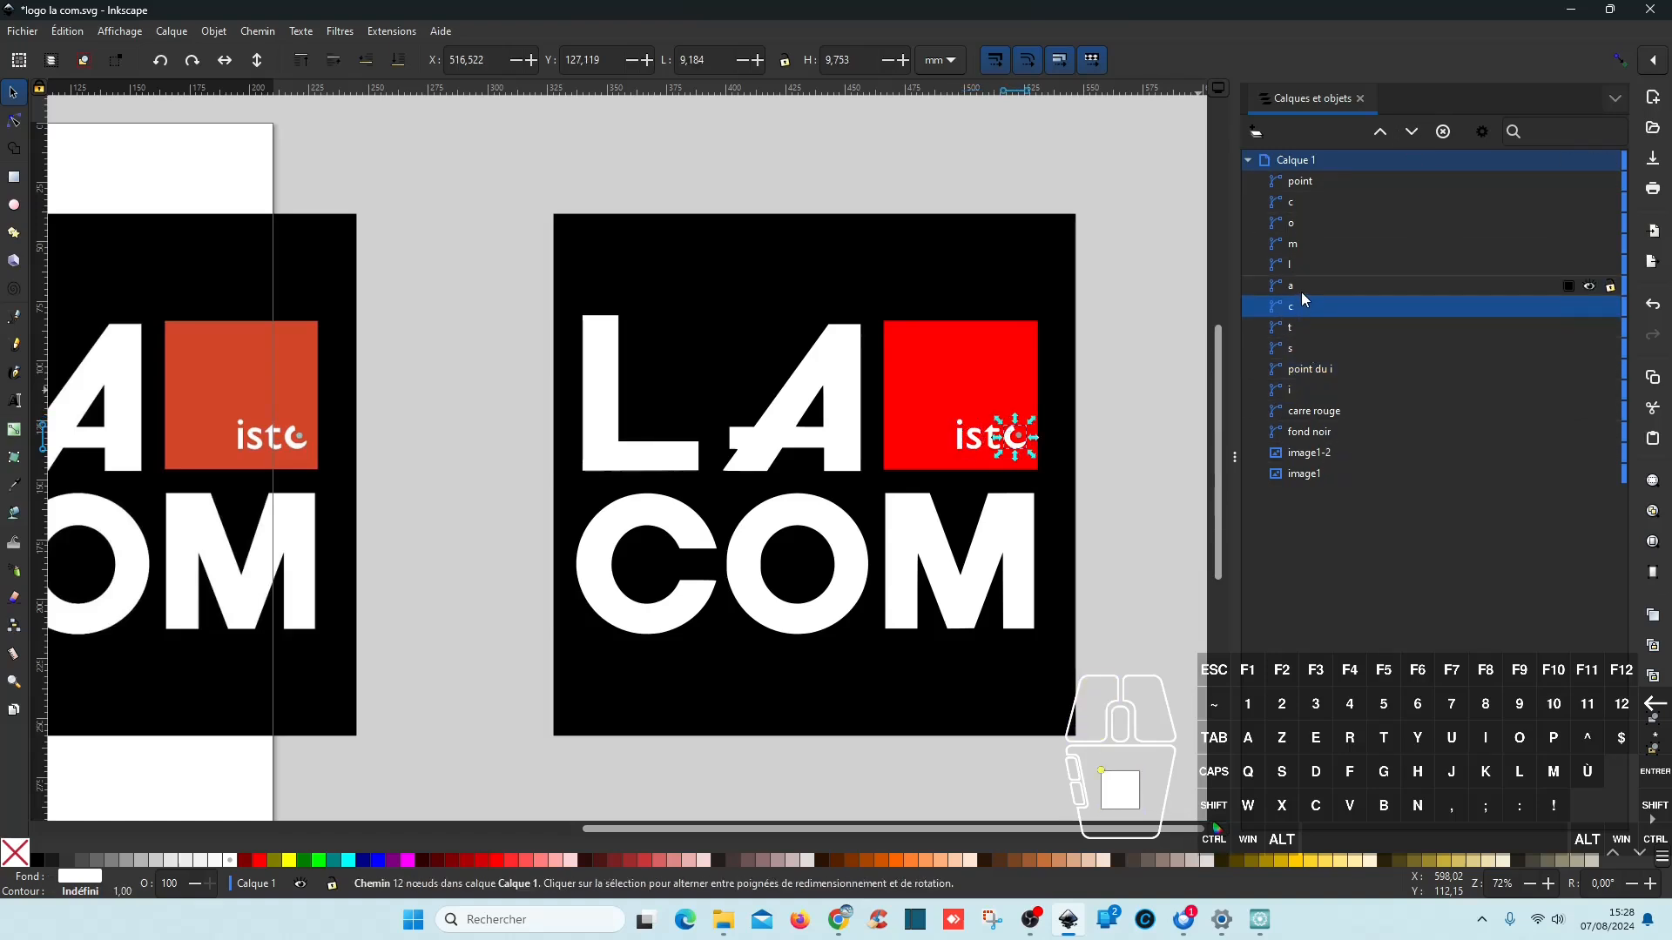
# Step: Reorder the large letters in the object stack to m, o, c, a, l and save the document
pyautogui.click(1324, 265)
pyautogui.click(1409, 133)
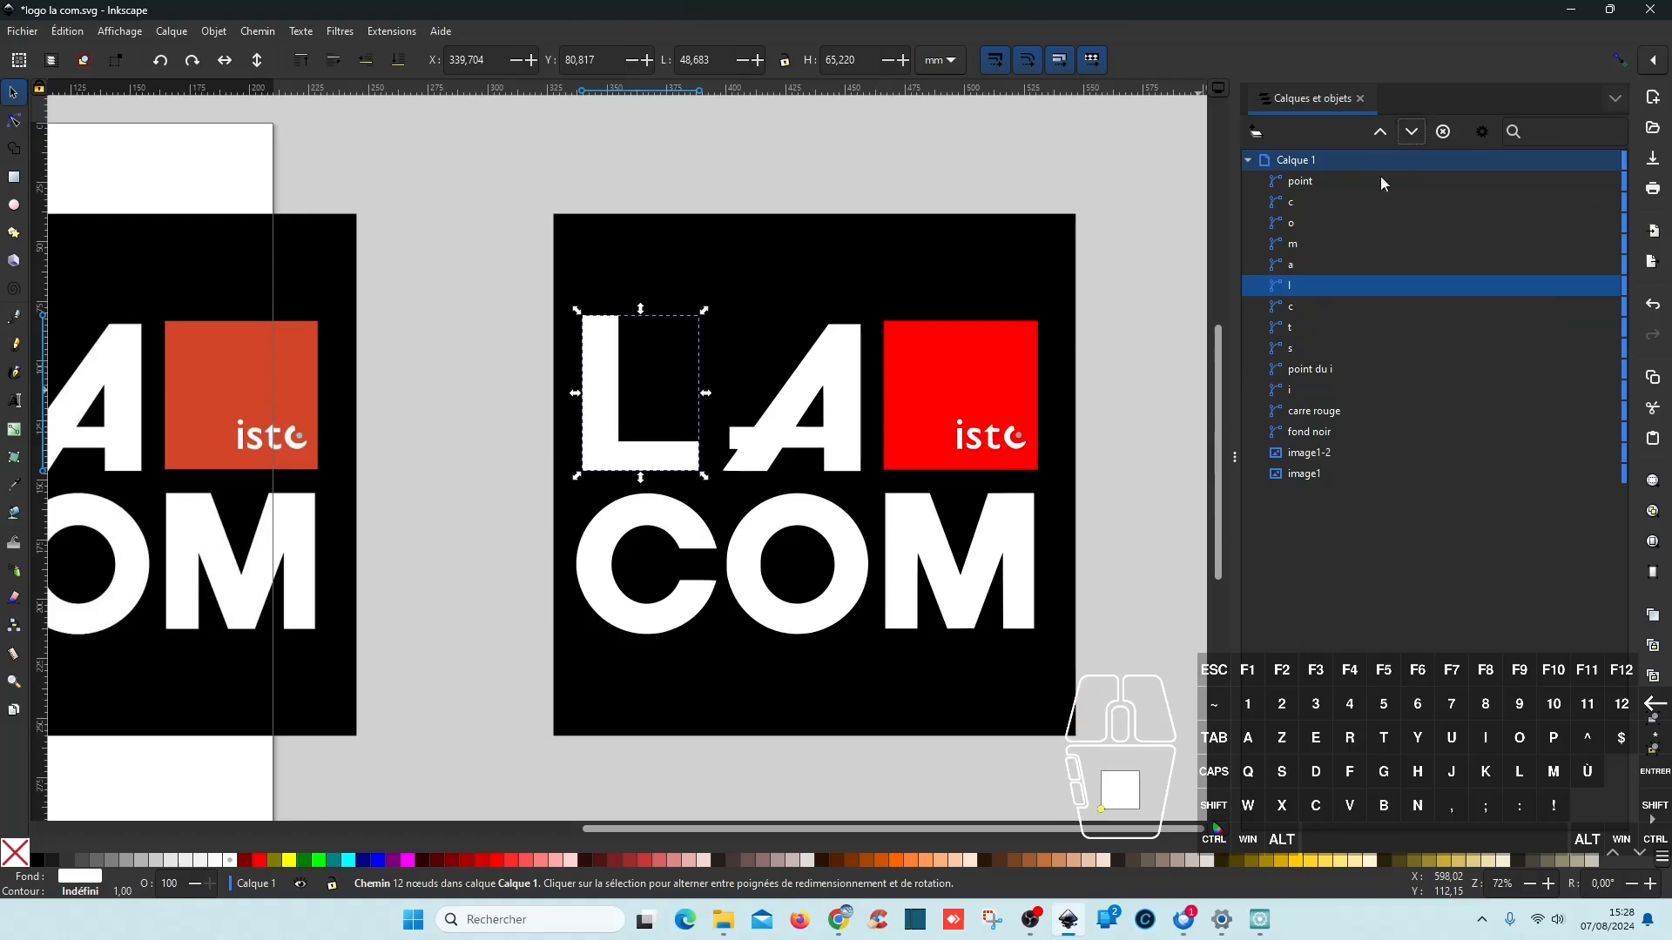
pyautogui.click(1342, 203)
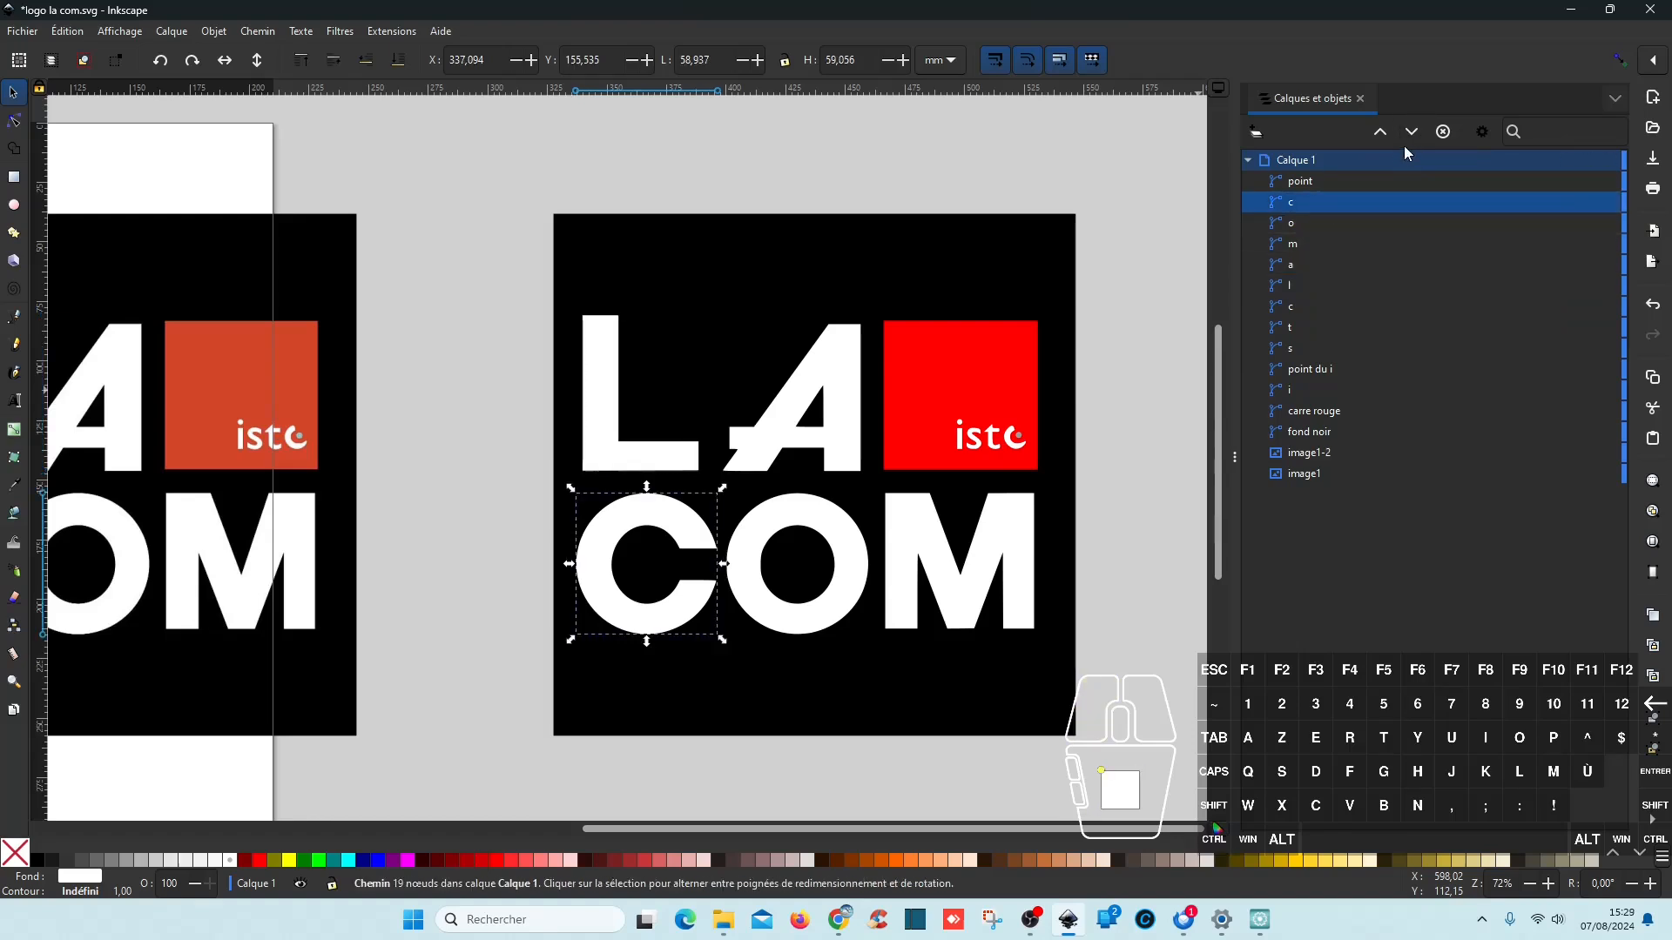
pyautogui.click(1410, 132)
pyautogui.click(1326, 202)
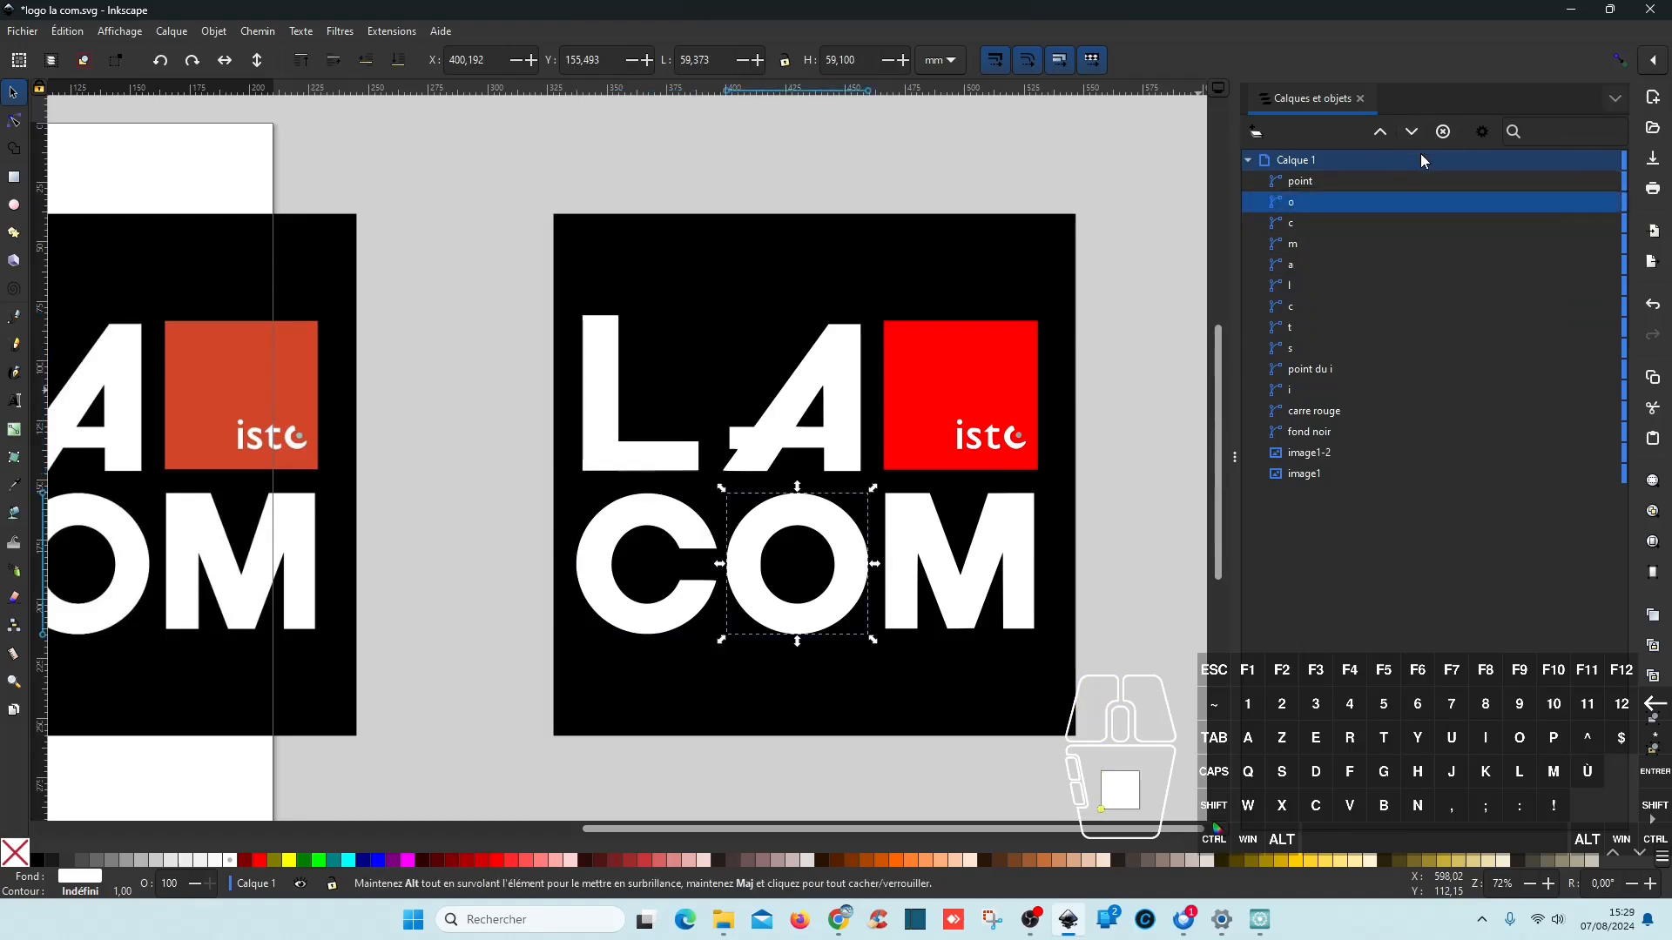
pyautogui.click(1412, 131)
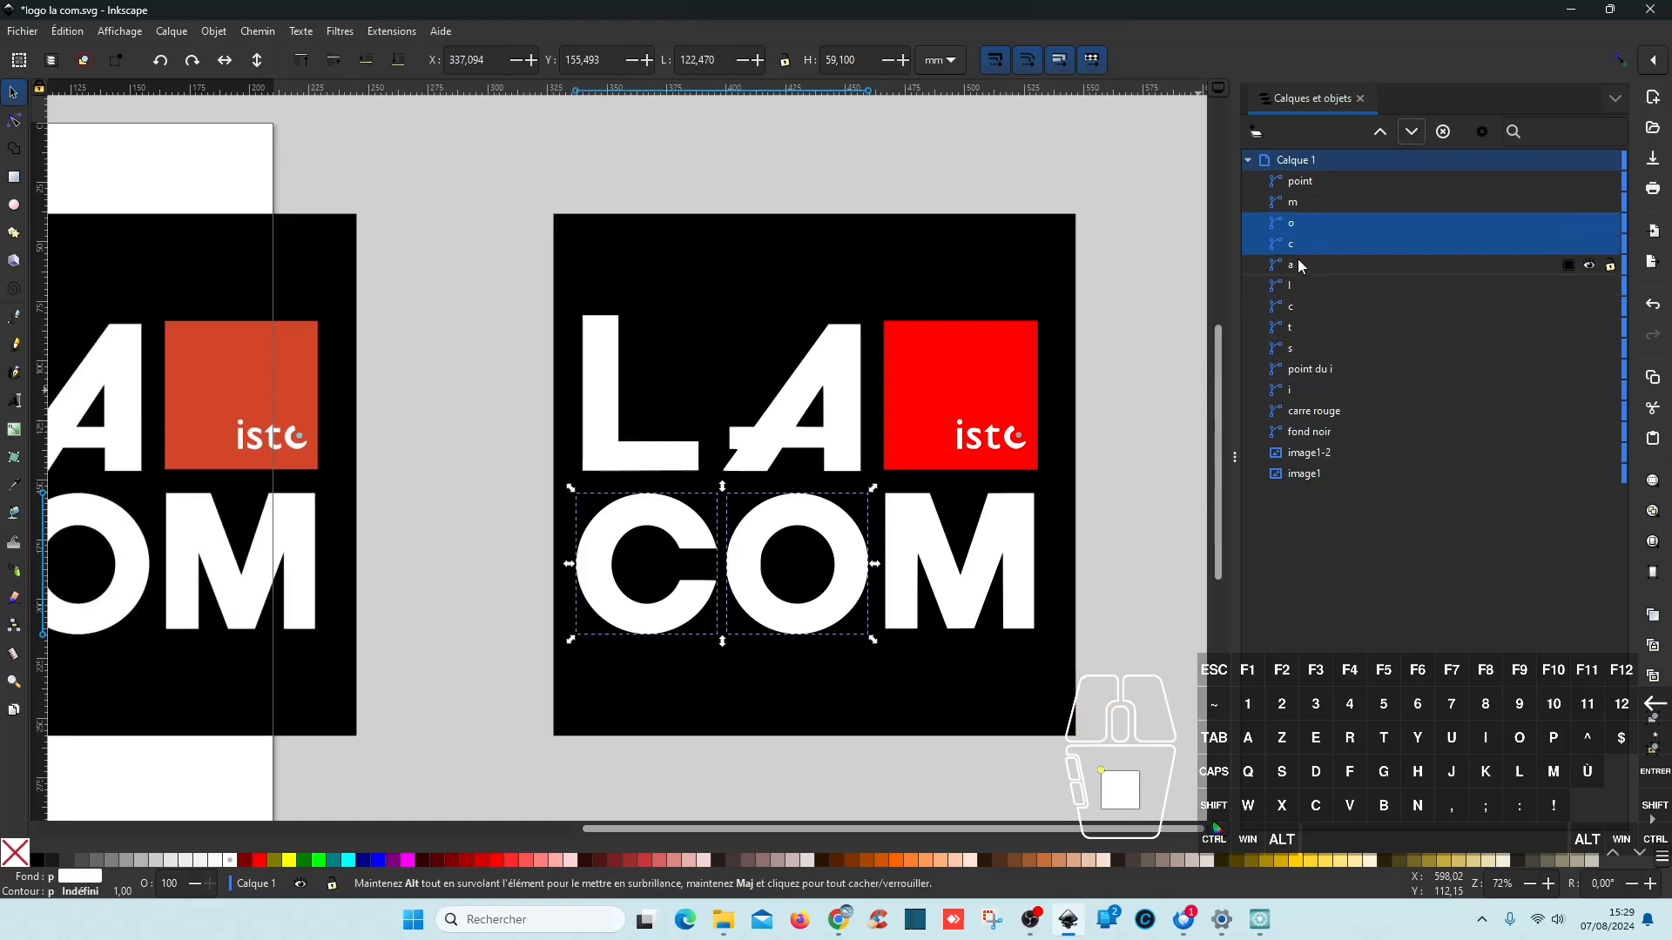
pyautogui.hotkey('ctrl', 's')
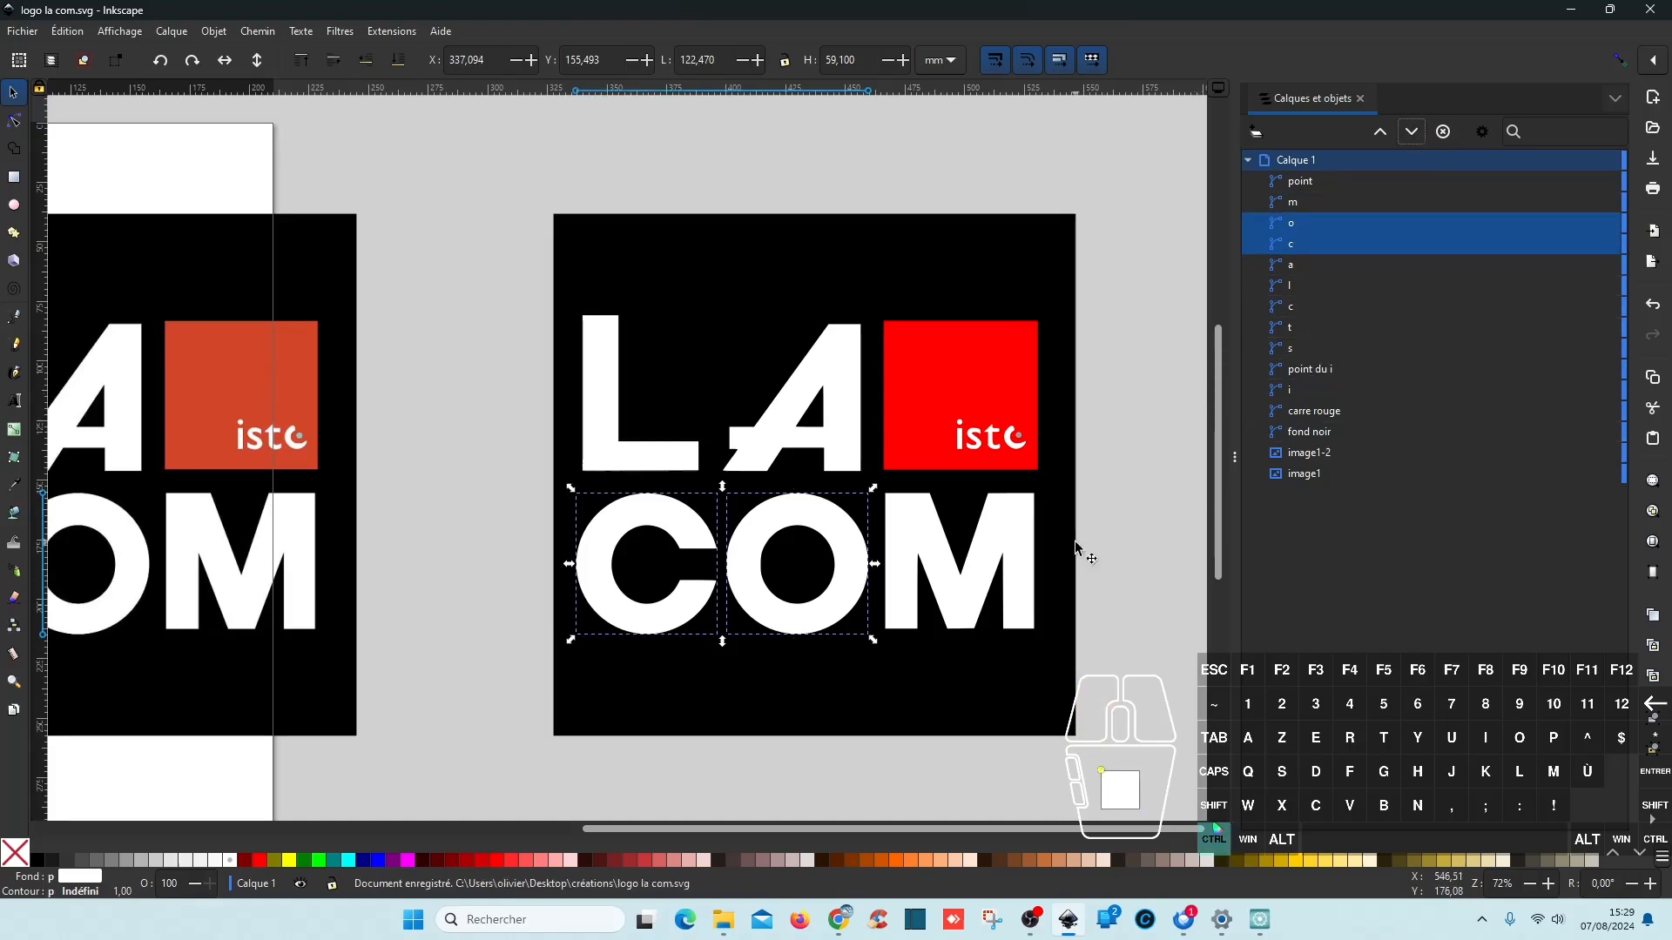
# Step: Draw a circle about 137 mm in diameter outward from the centre of the blue round badge in the photo
pyautogui.keyDown('ctrl'); pyautogui.scroll(-3, 1075, 546); pyautogui.keyUp('ctrl')
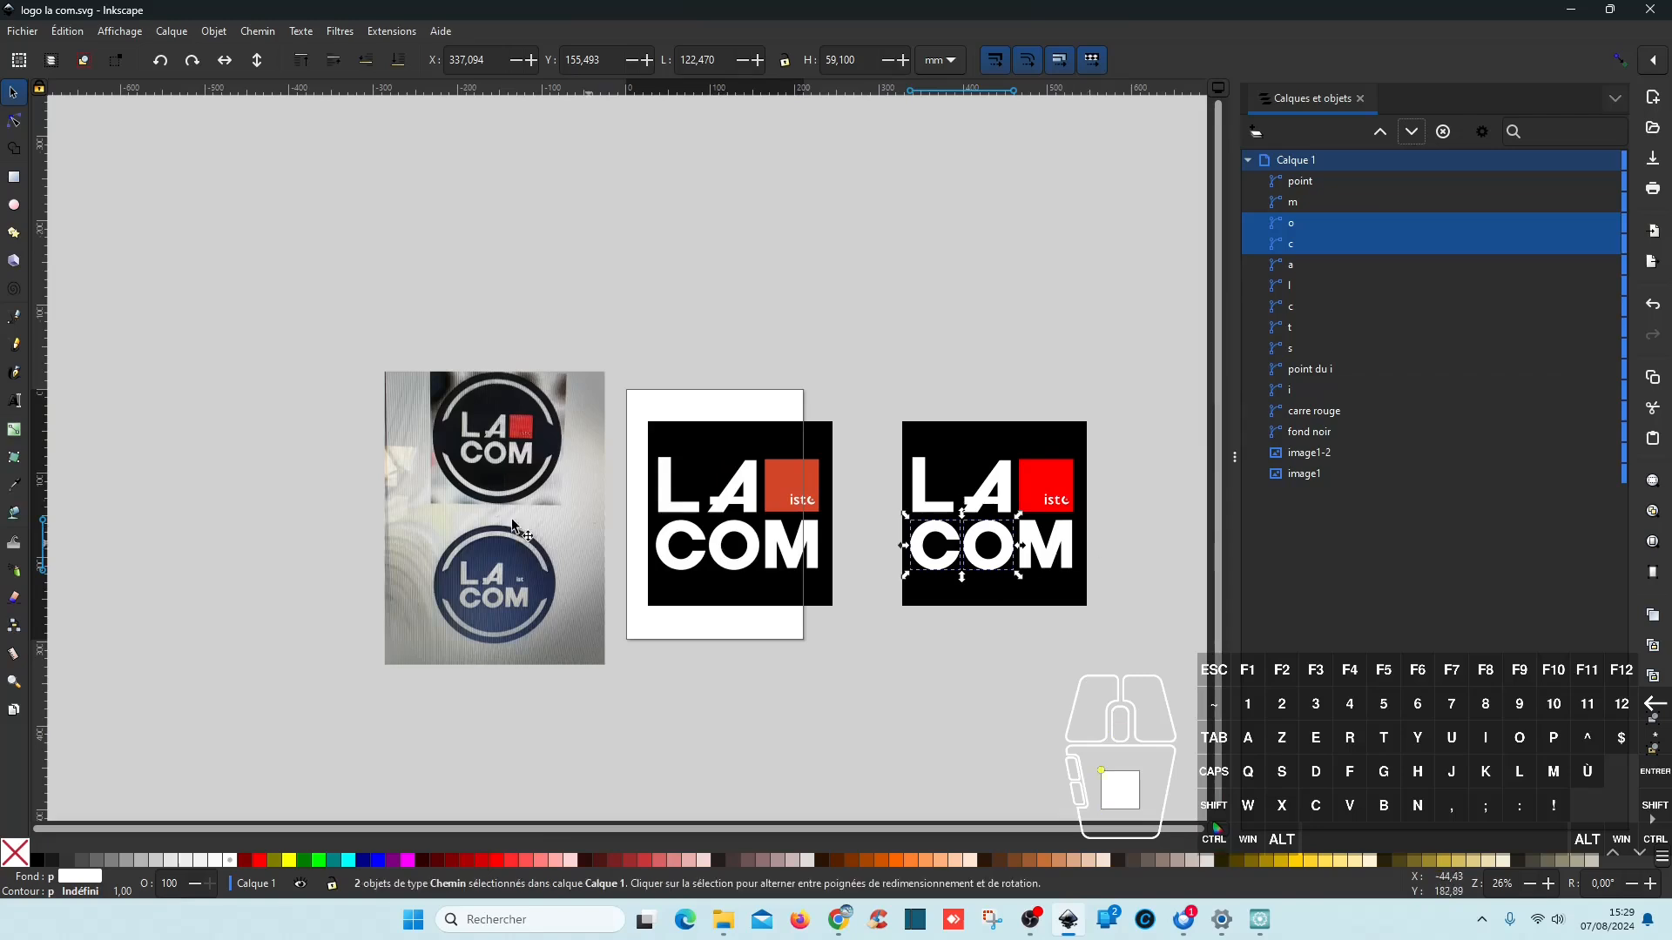
pyautogui.moveTo(544, 601); pyautogui.dragTo(581, 466)
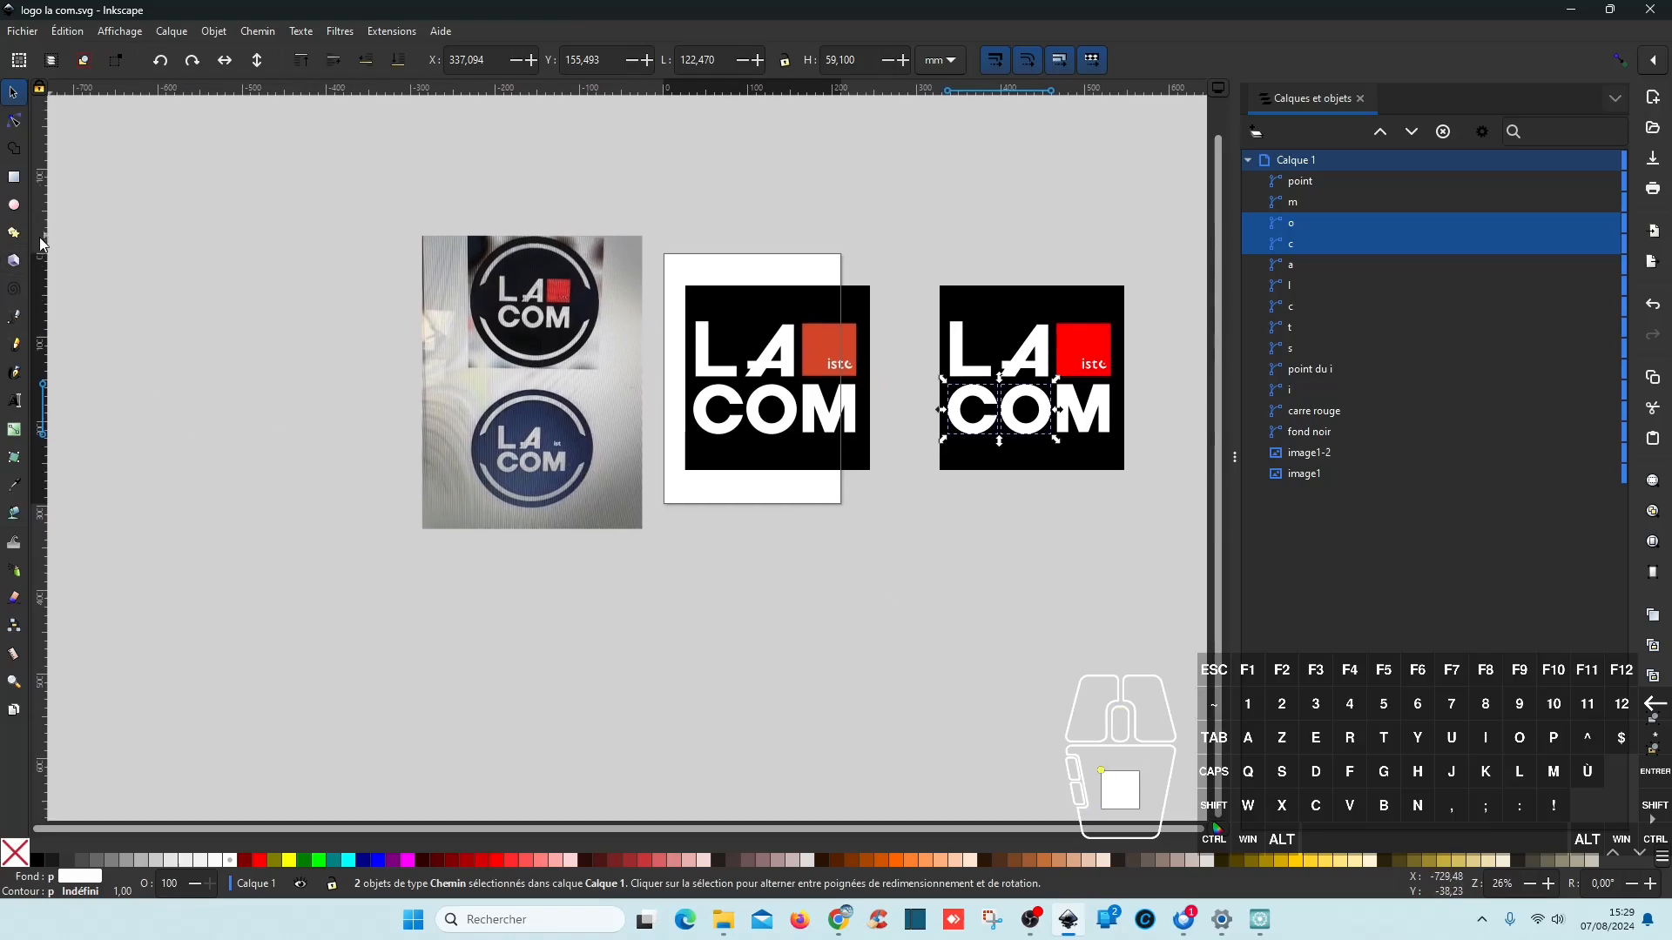
pyautogui.click(14, 205)
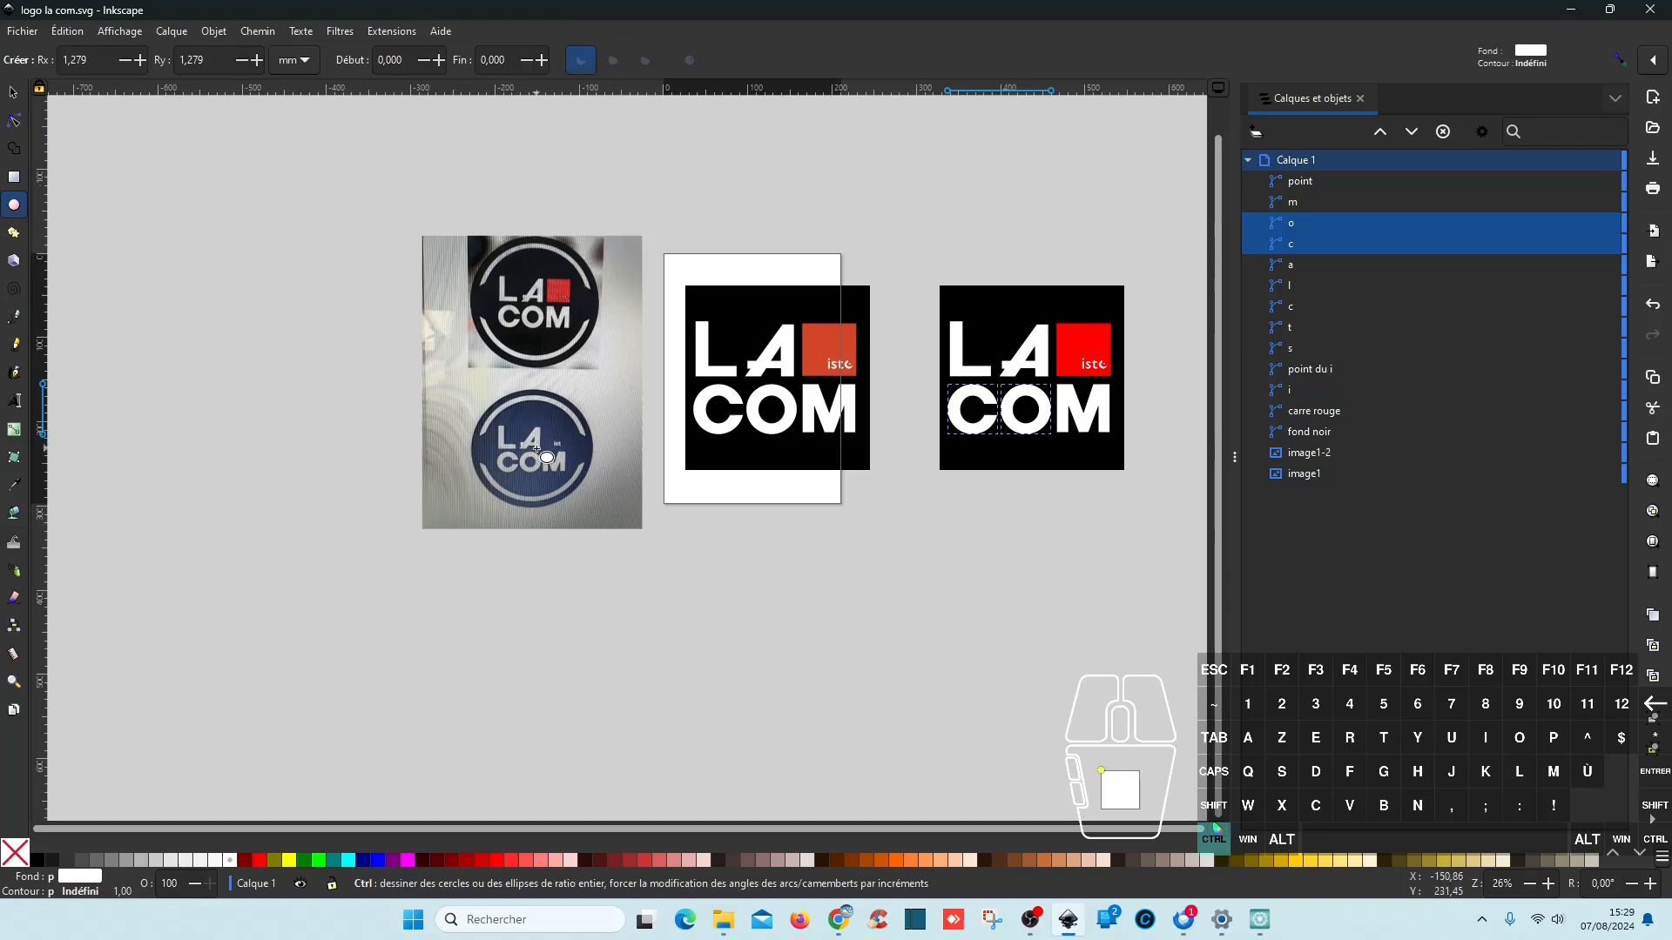
pyautogui.keyDown('ctrl'); pyautogui.scroll(5, 546, 455); pyautogui.keyUp('ctrl')
pyautogui.keyDown('ctrl'); pyautogui.scroll(-1, 546, 455); pyautogui.keyUp('ctrl')
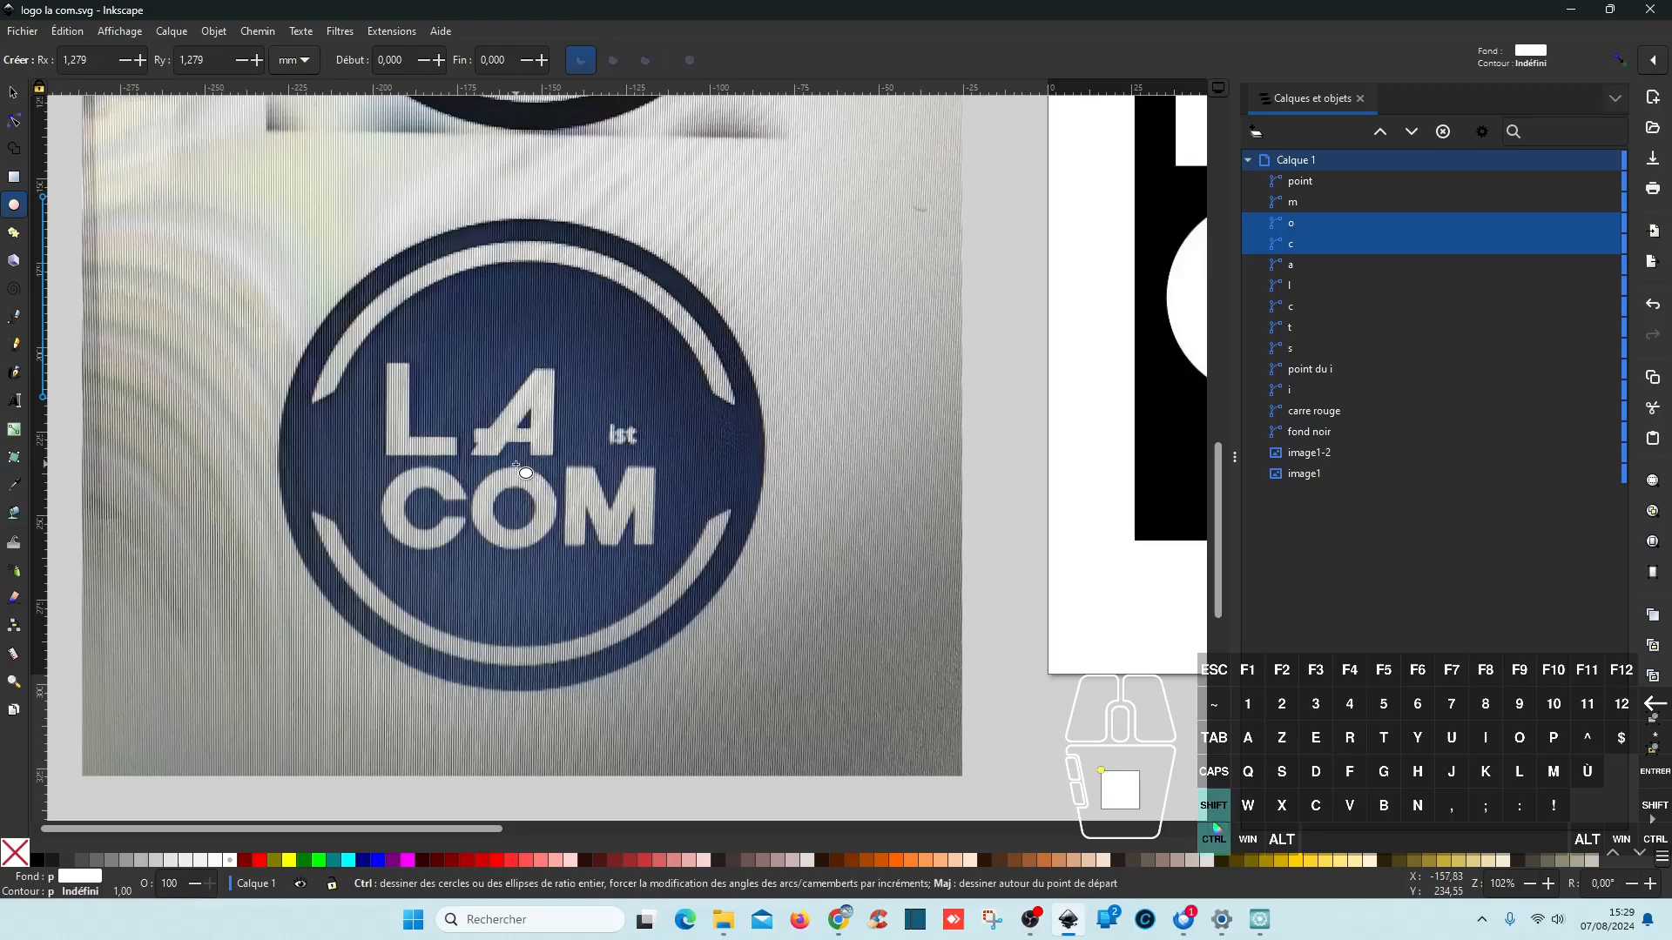
pyautogui.moveTo(516, 466); pyautogui.dragTo(746, 695)
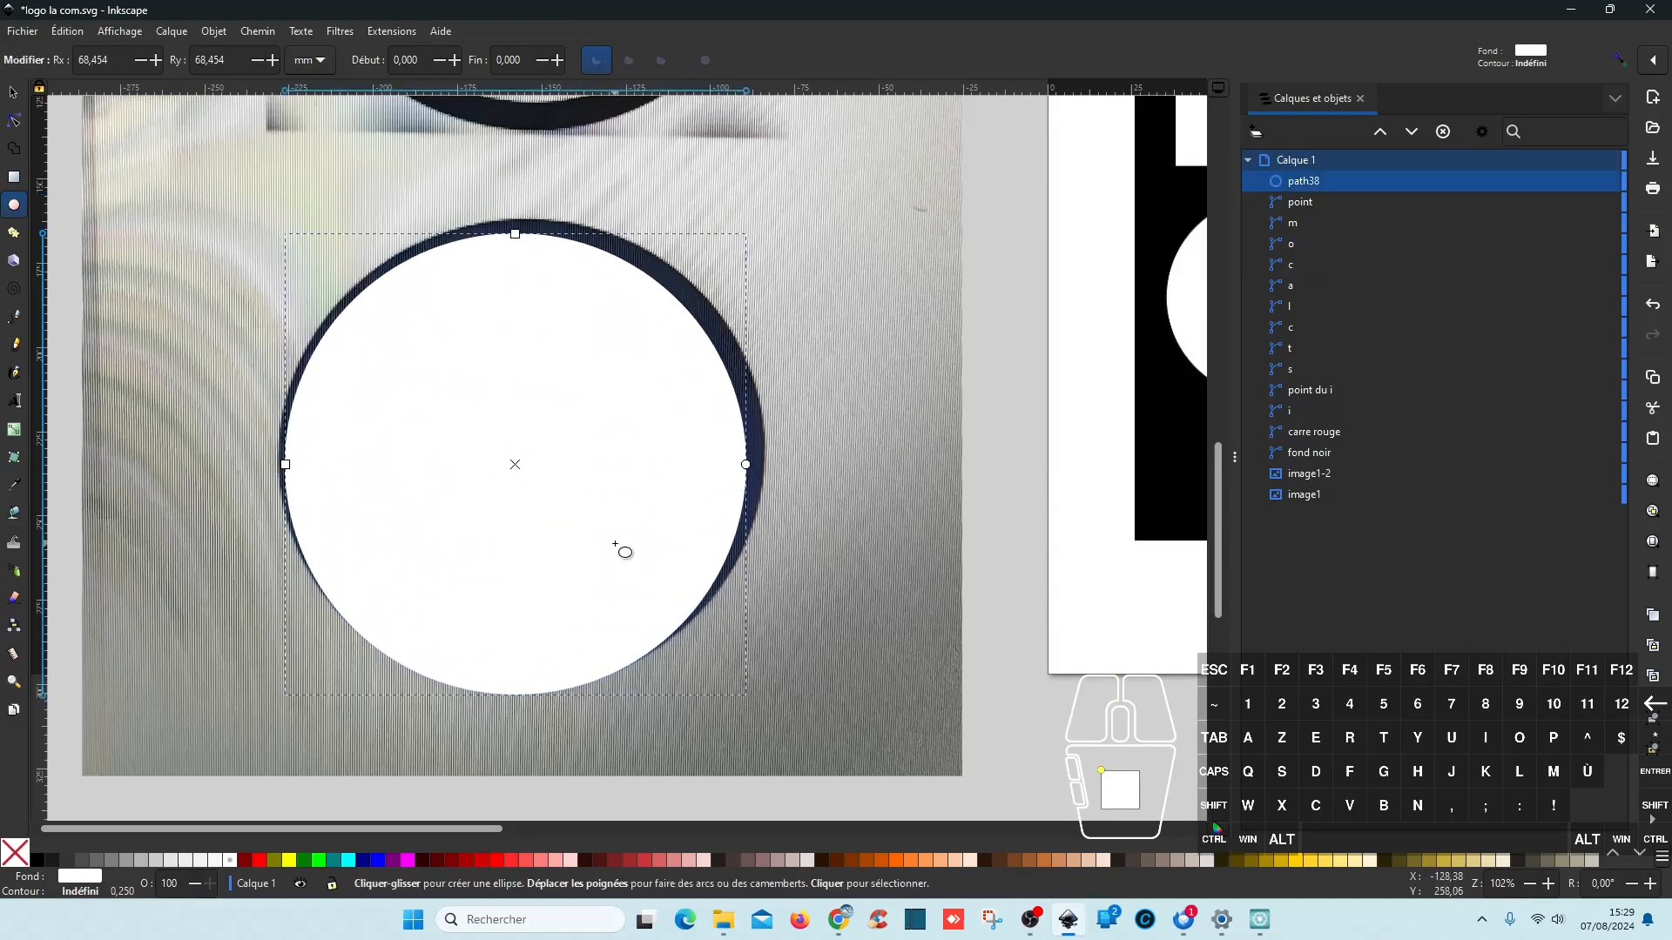
# Step: Centre the white circle on the blue badge and scale it uniformly to about 145 mm so it covers the badge
pyautogui.click(587, 507)
pyautogui.click(13, 91)
pyautogui.moveTo(611, 491); pyautogui.dragTo(620, 476)
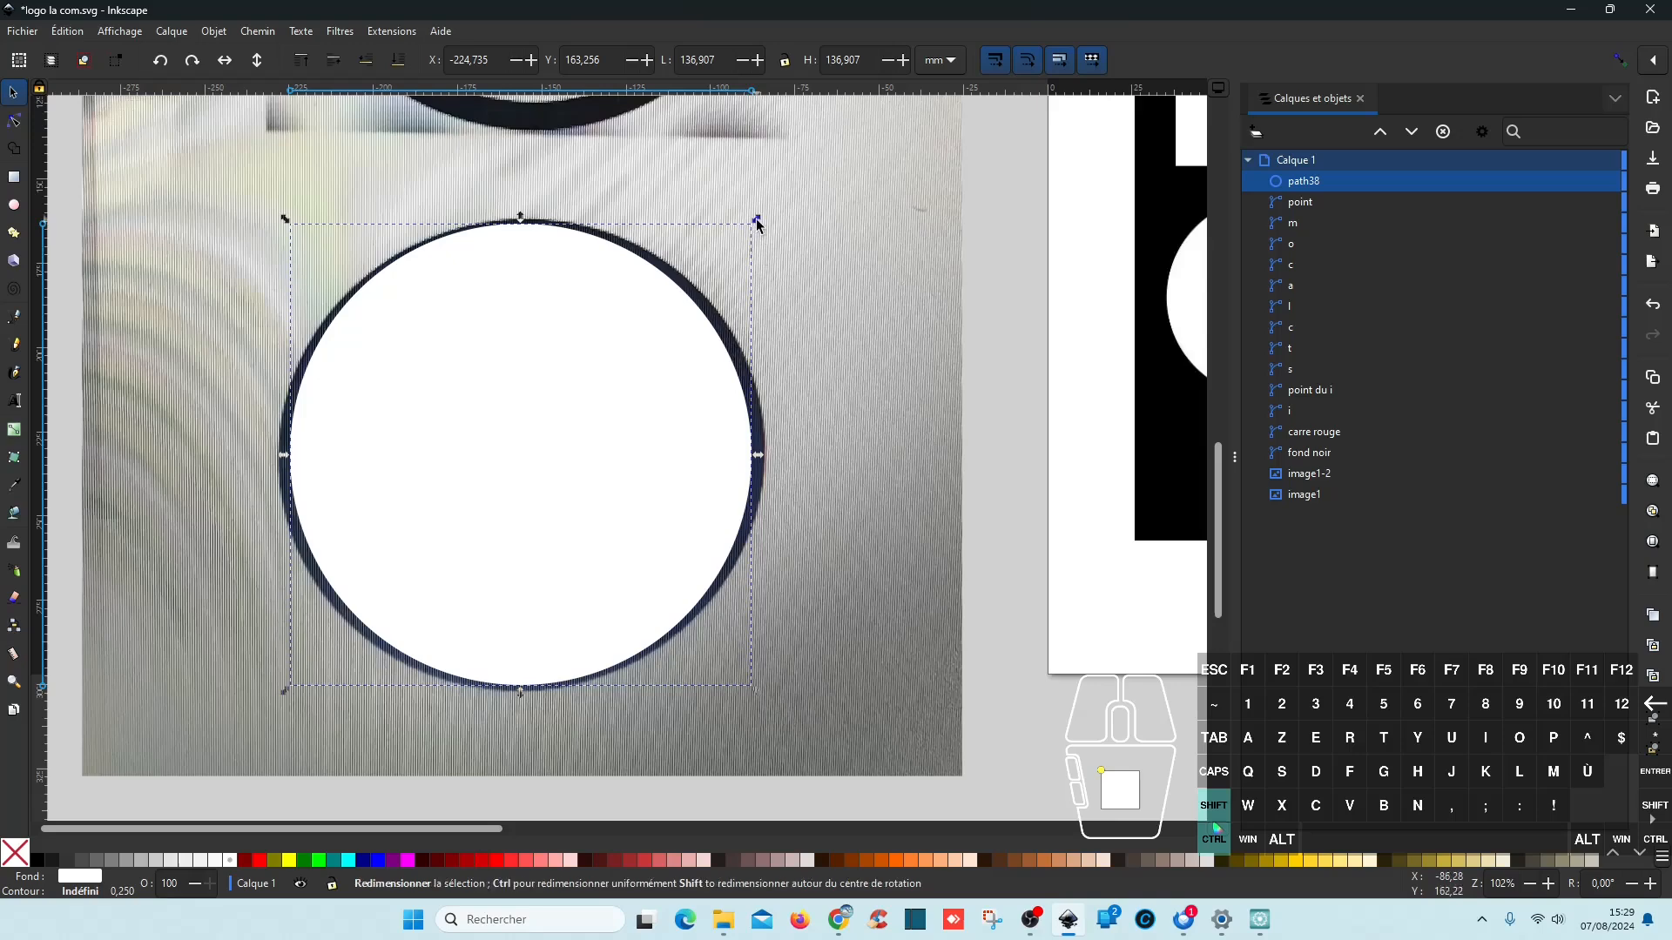
pyautogui.moveTo(756, 217); pyautogui.dragTo(771, 207)
pyautogui.moveTo(605, 429); pyautogui.dragTo(605, 428)
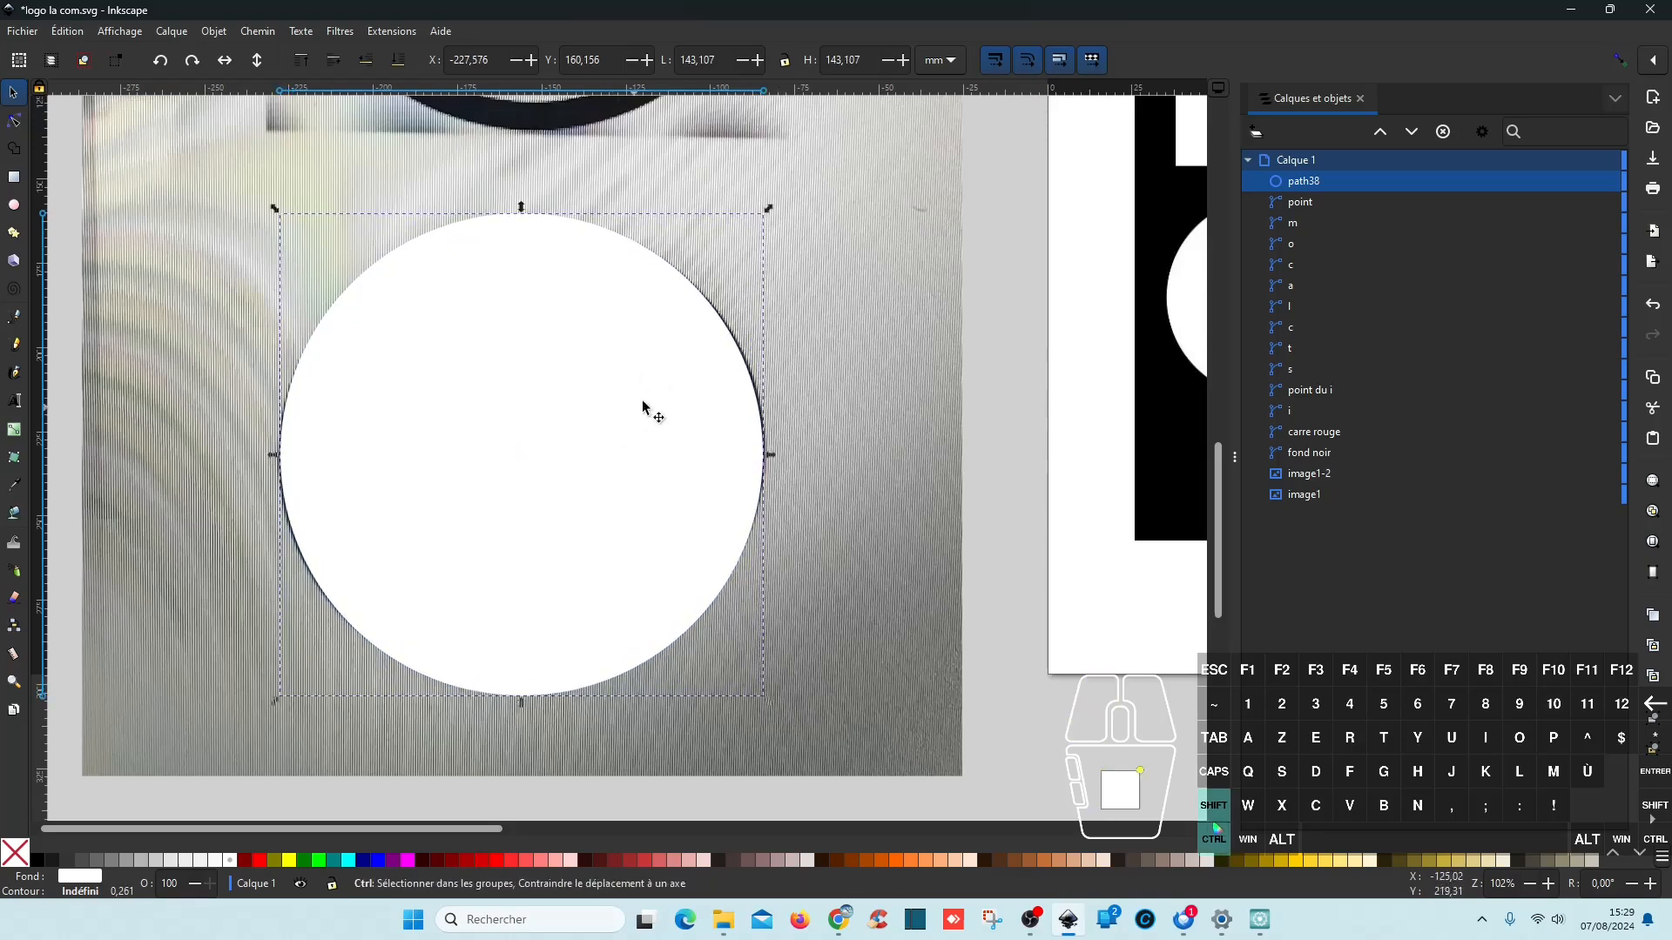
pyautogui.moveTo(770, 210); pyautogui.dragTo(770, 205)
# Step: Rename the large white circle as "cercle"
pyautogui.scroll(-4, 906, 399)
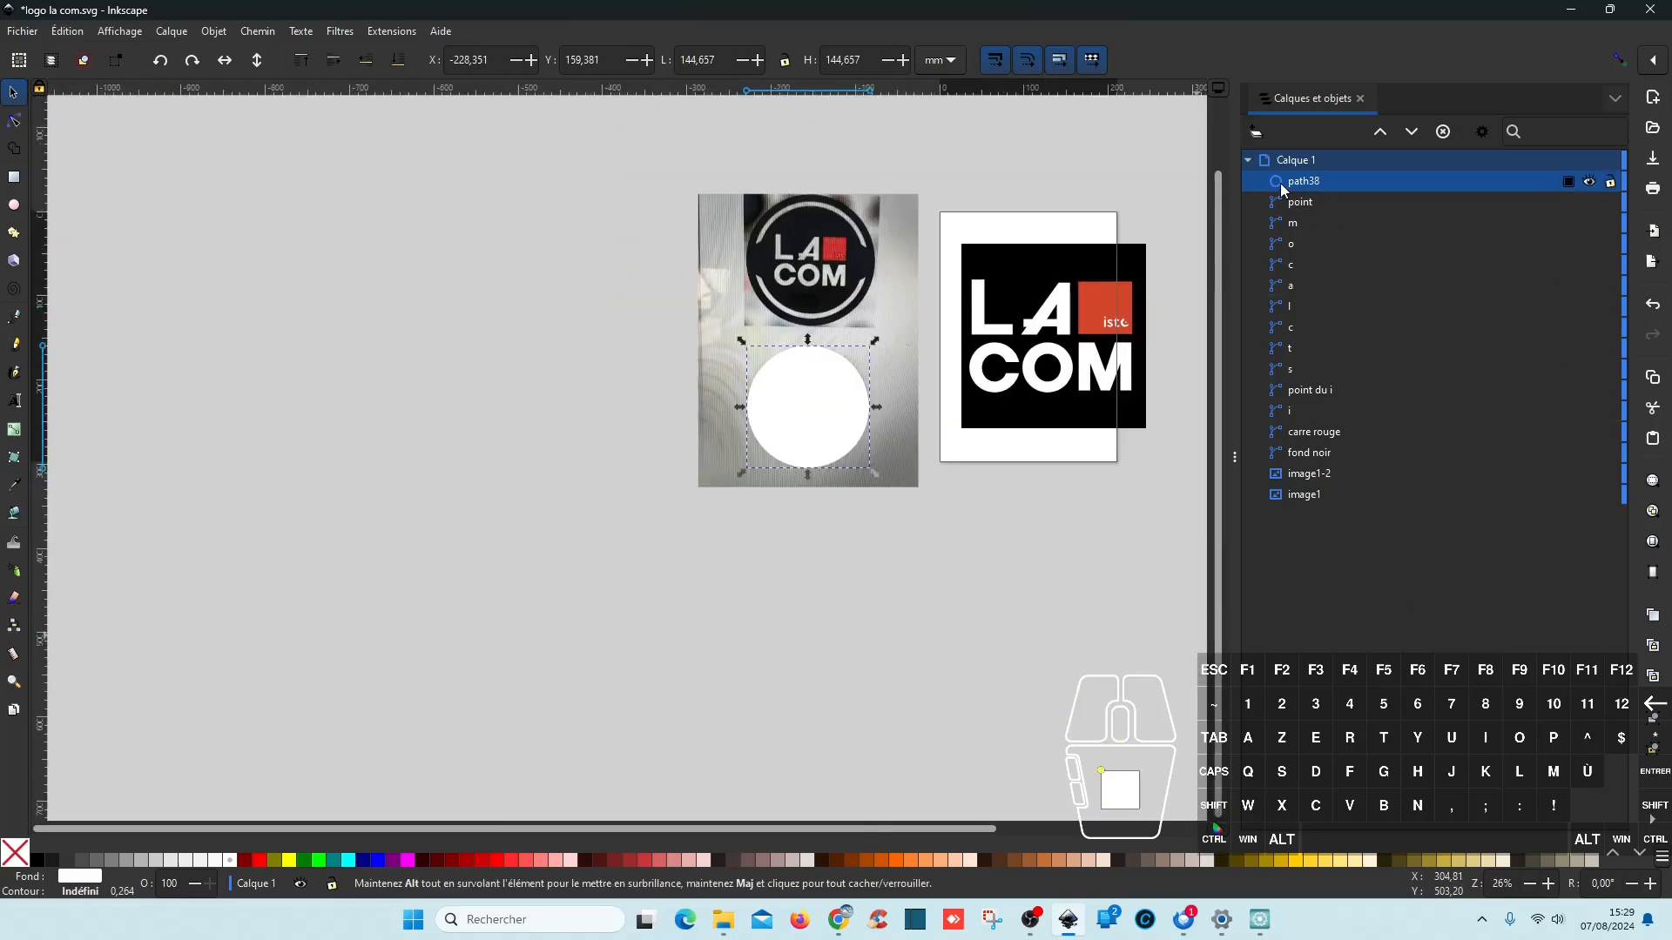
pyautogui.moveTo(1015, 578); pyautogui.dragTo(696, 579)
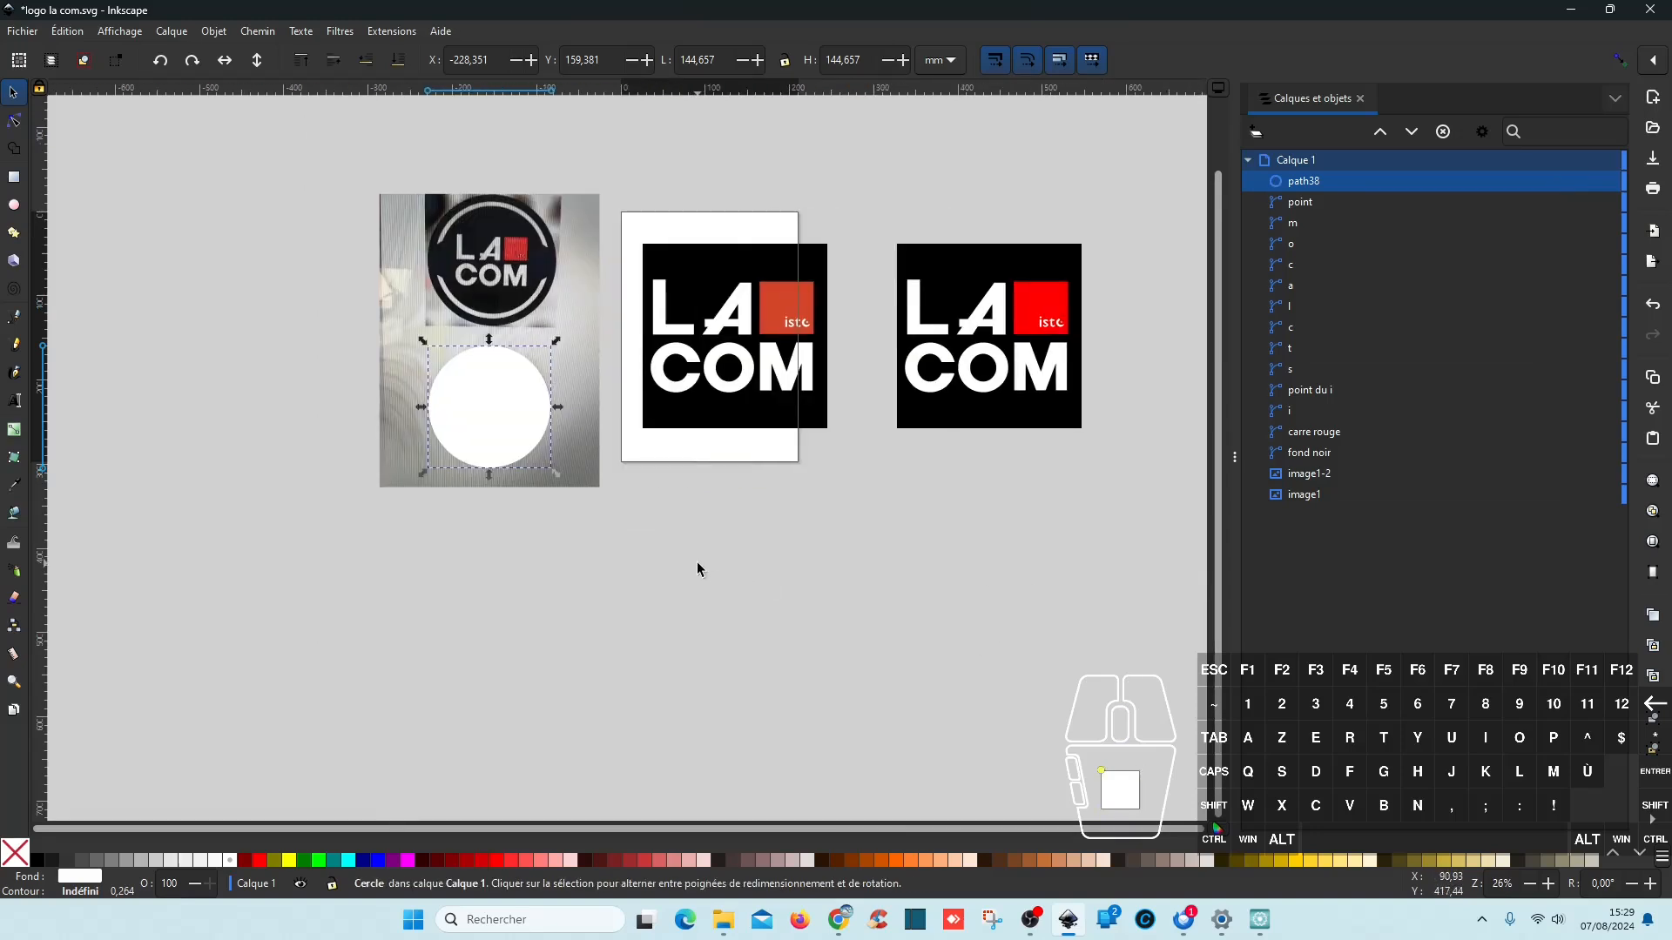
pyautogui.doubleClick(1320, 179)
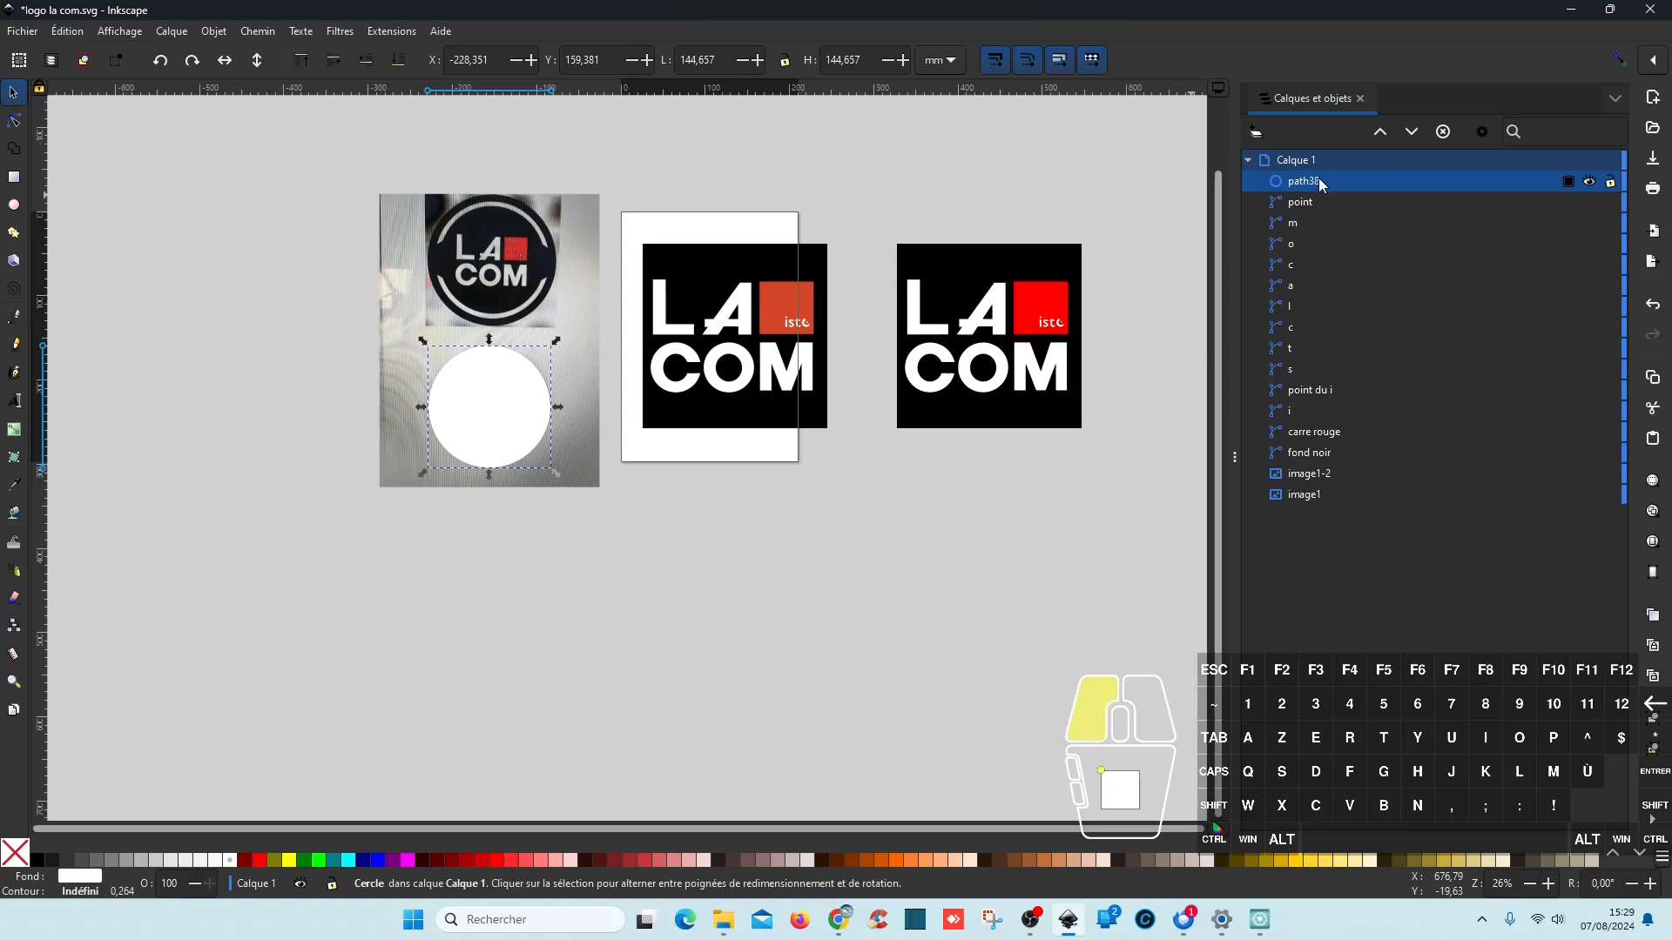
pyautogui.write('cercle')
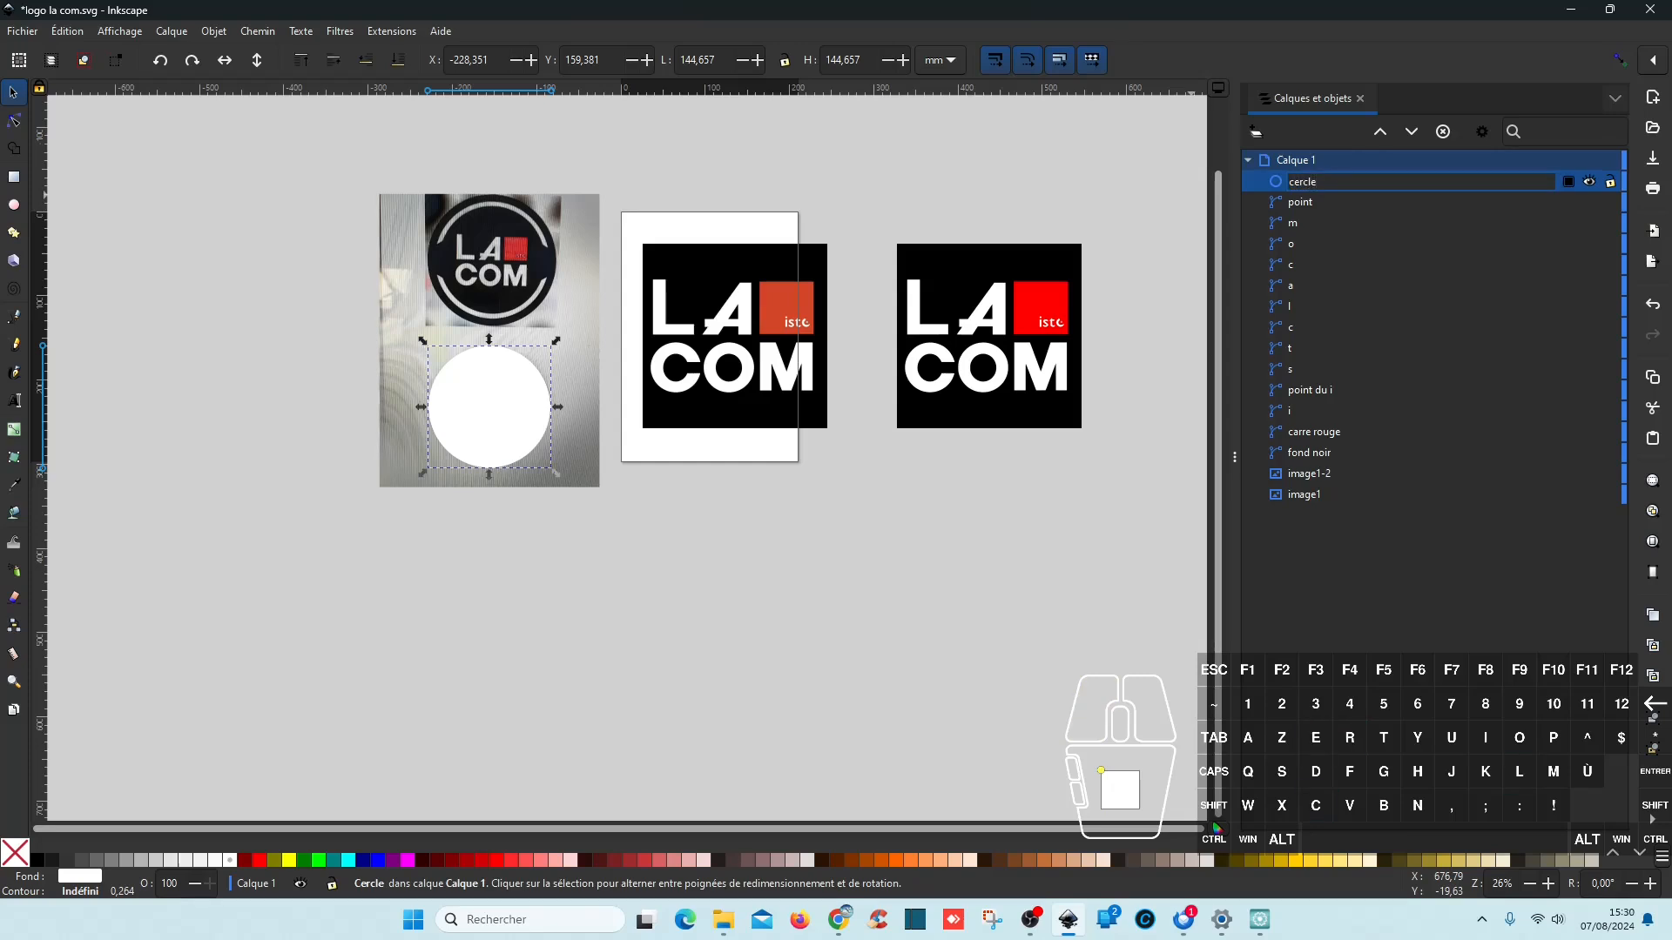
# Step: Duplicate the white circle "cercle" over the badge and fill the copy with blue
pyautogui.press('Return')
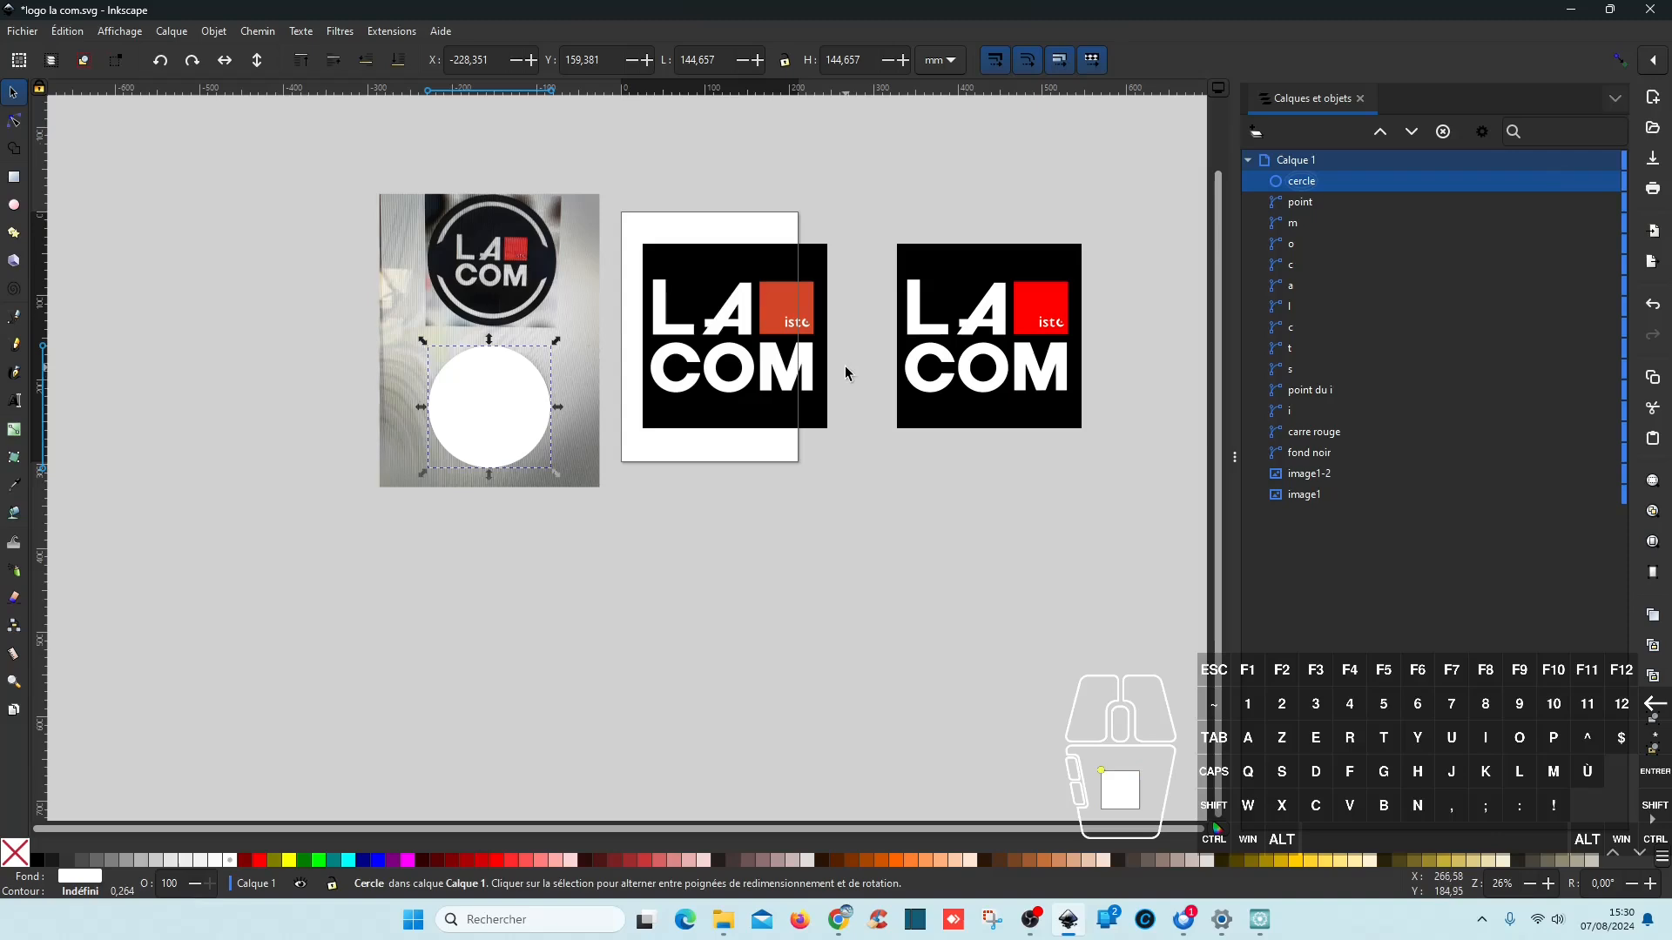
pyautogui.scroll(5, 540, 299)
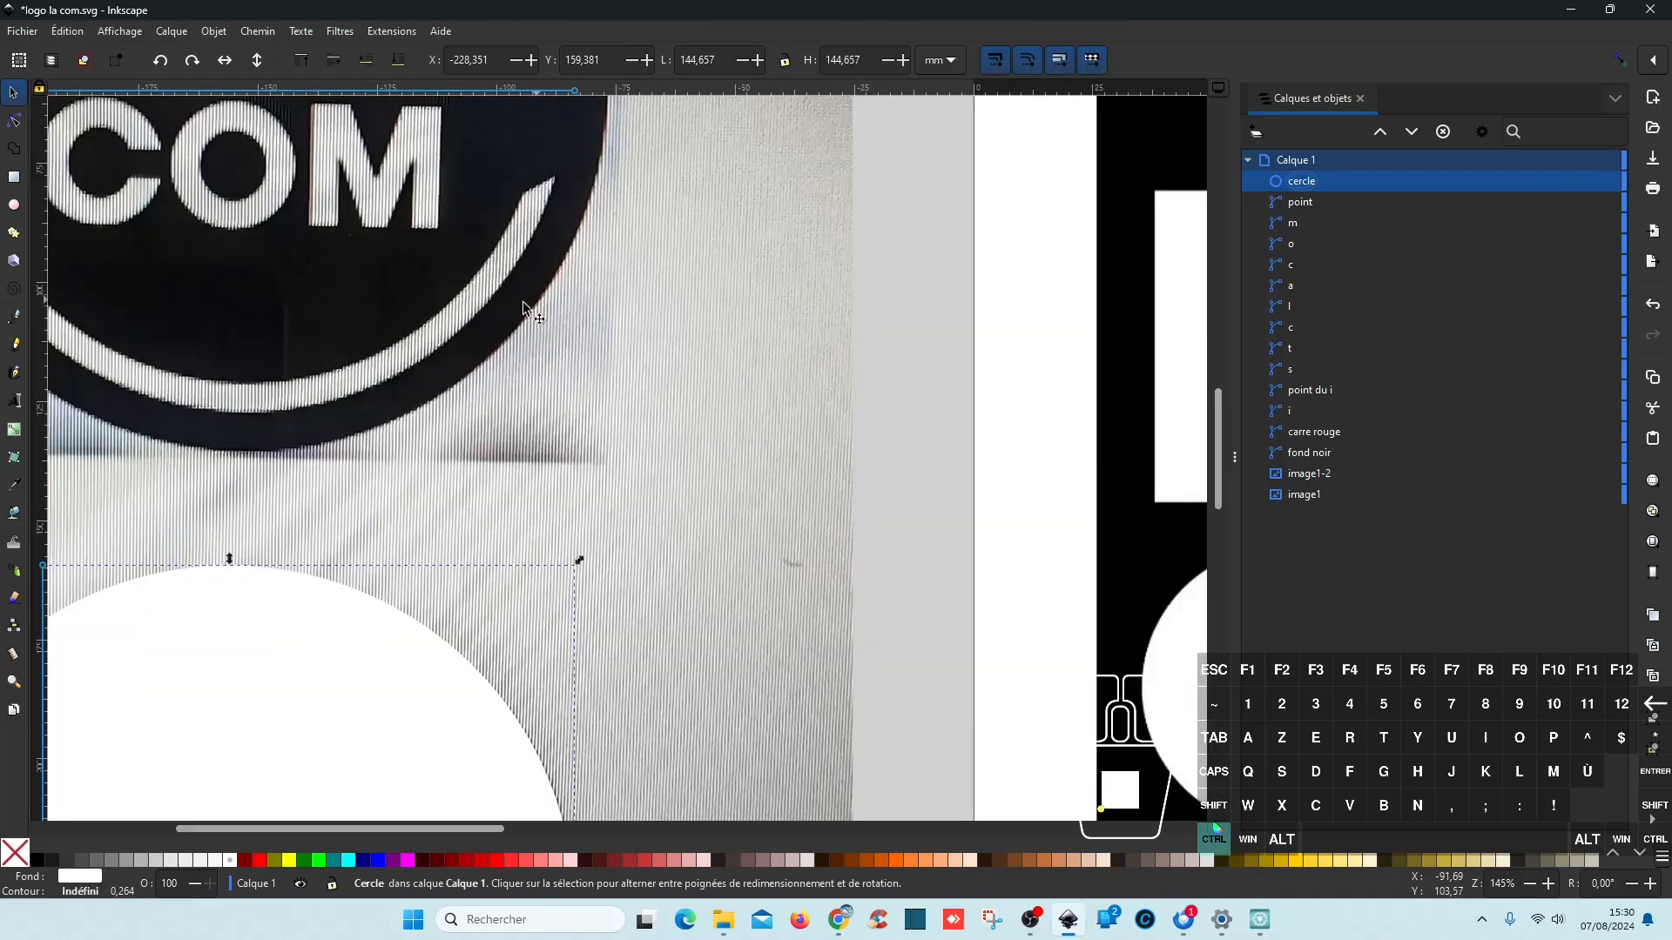
pyautogui.moveTo(561, 332); pyautogui.dragTo(808, 383)
pyautogui.press('ctrl')
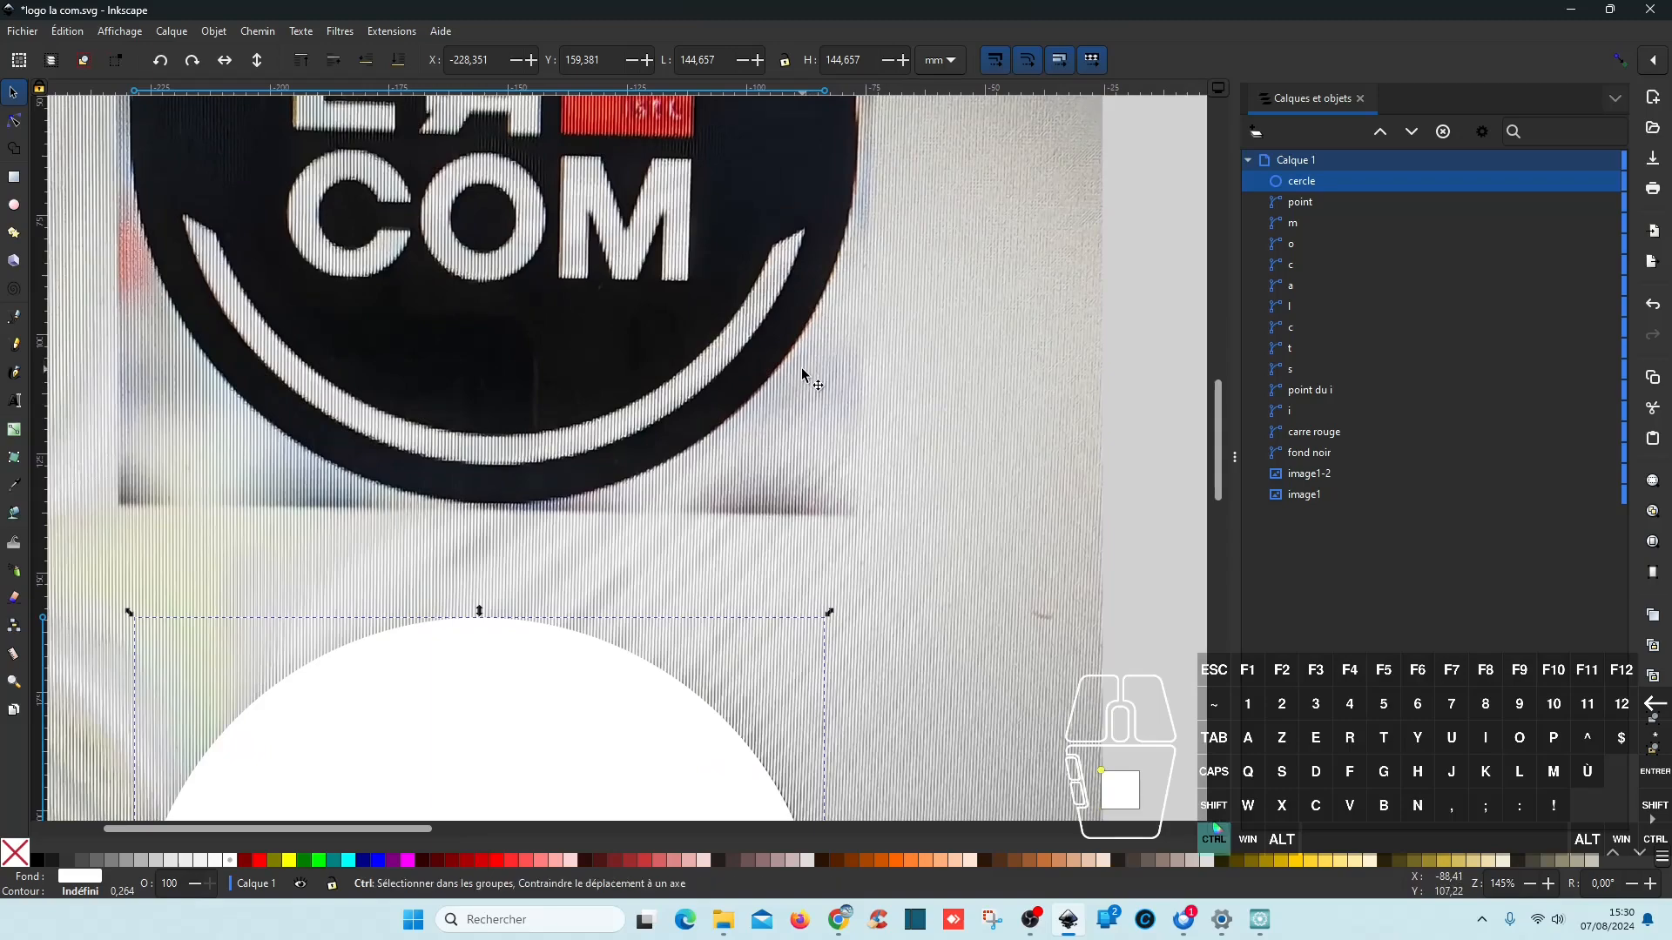
pyautogui.scroll(-4, 802, 375)
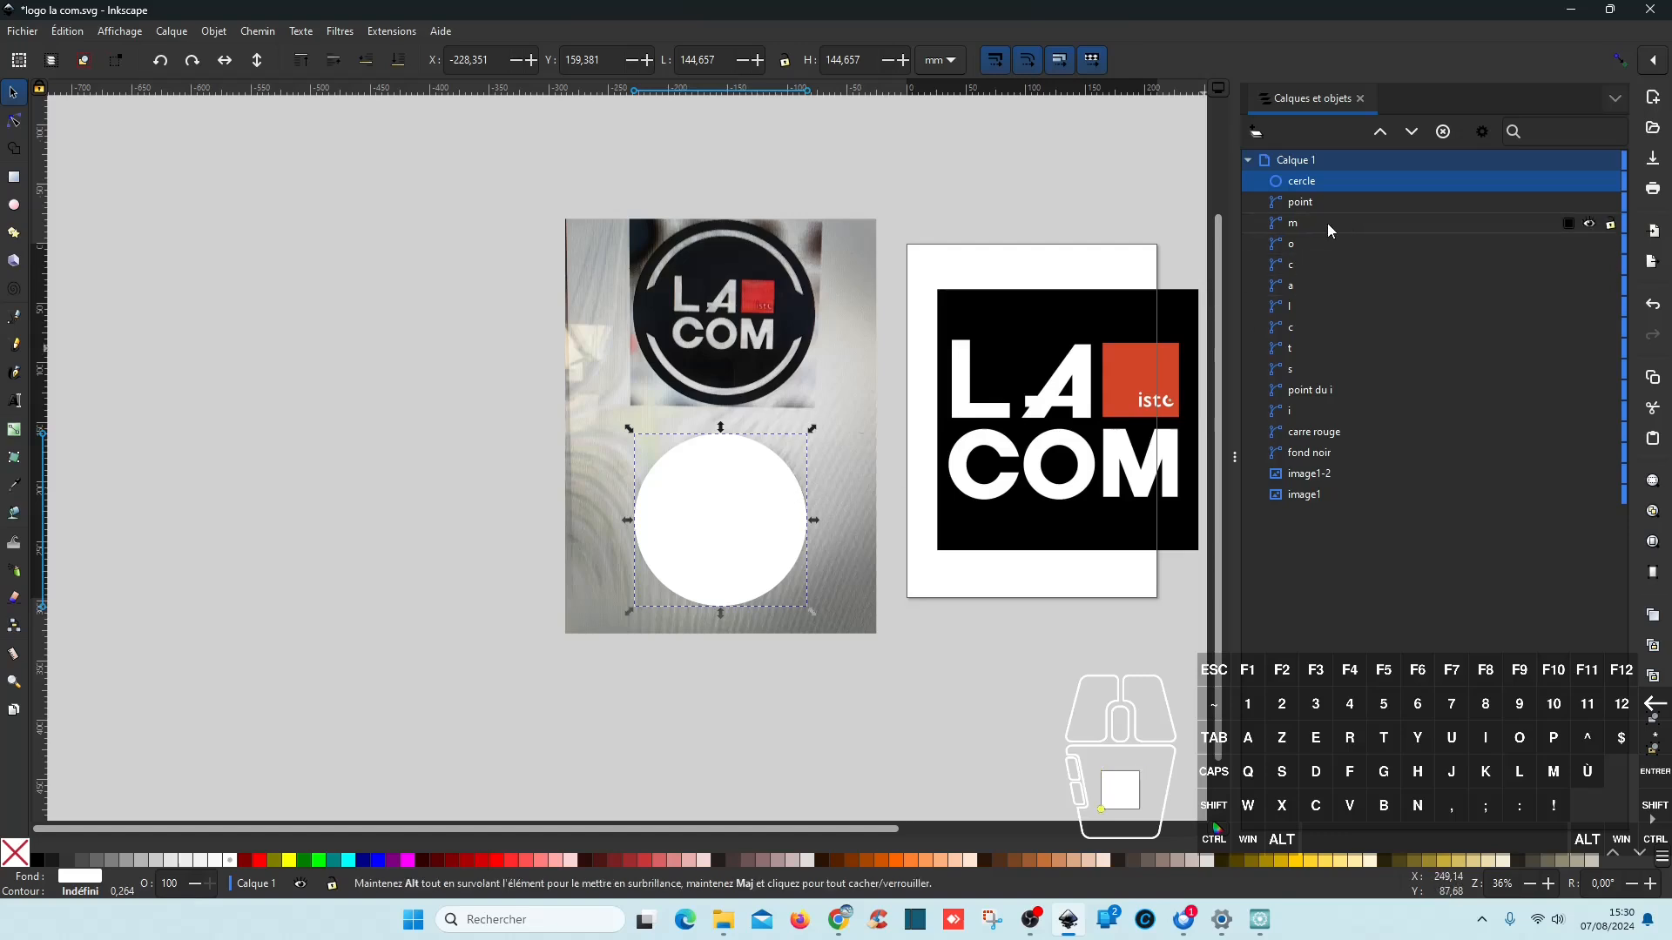
pyautogui.press('ctrl')
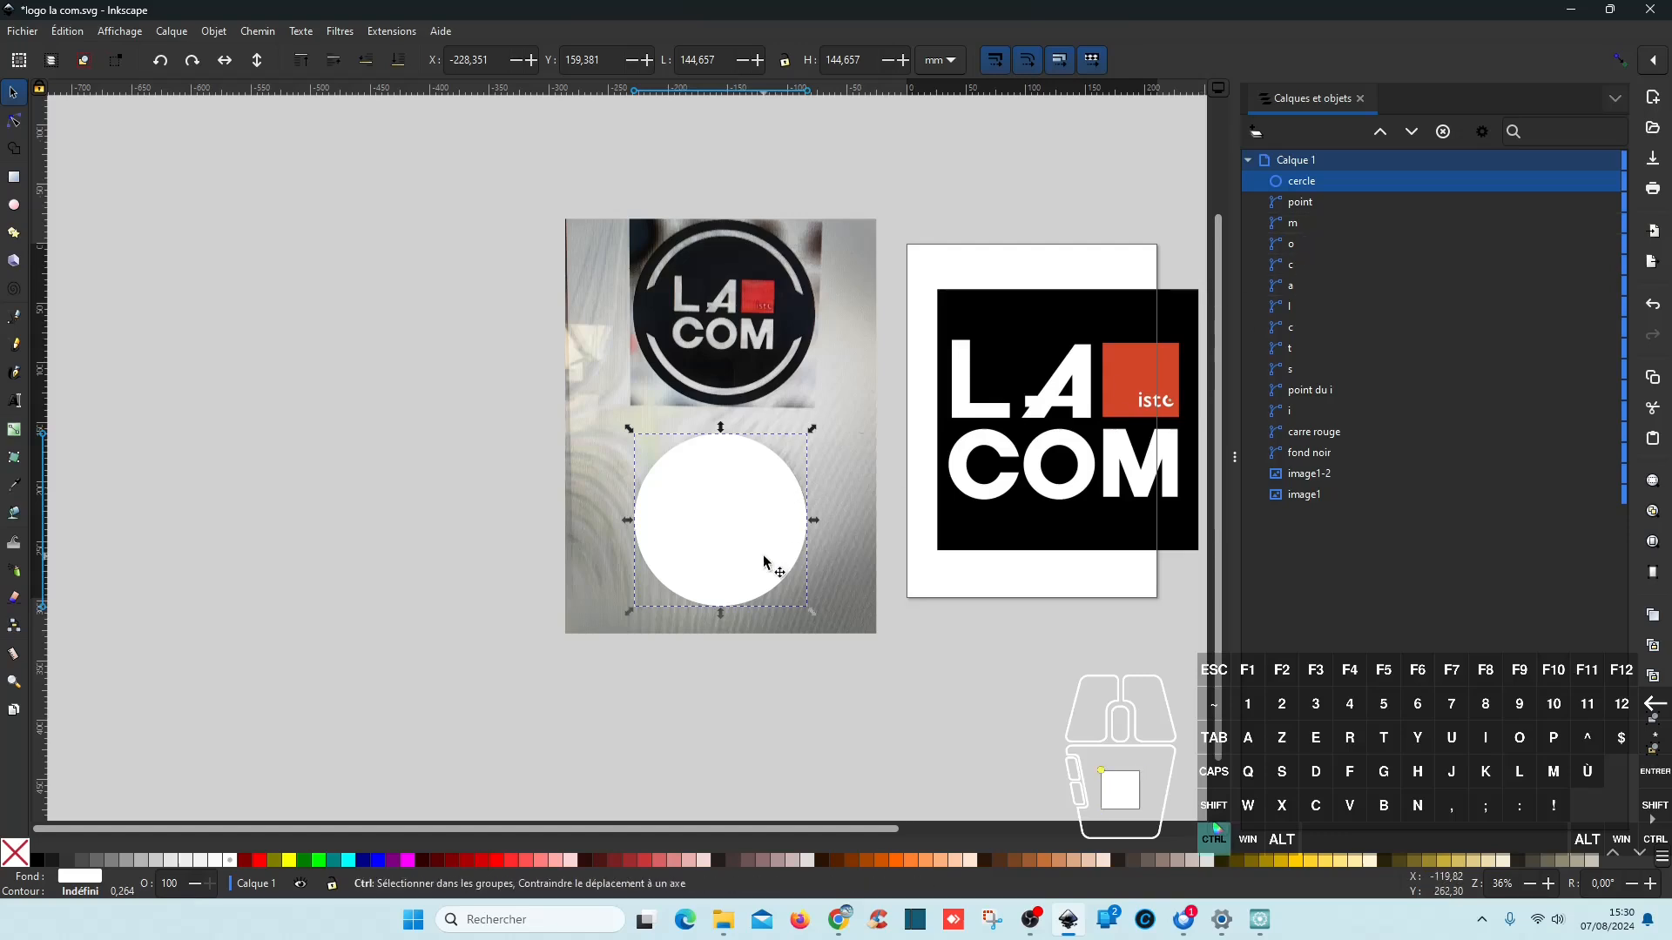
pyautogui.hotkey('ctrl', 'd')
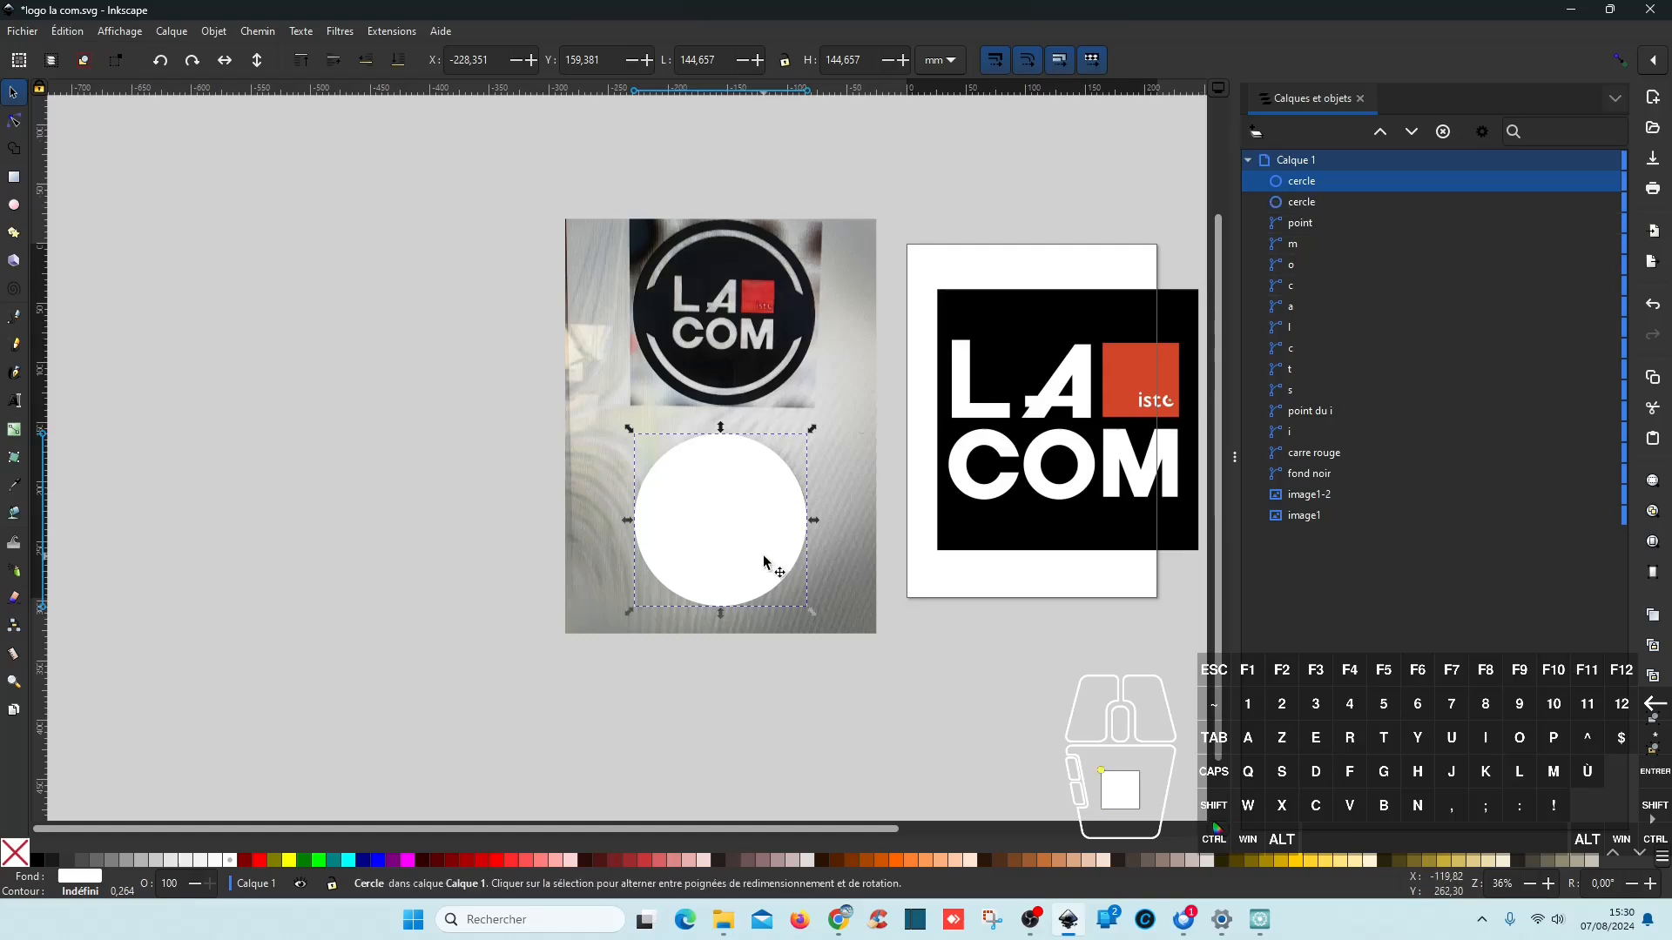
pyautogui.click(381, 861)
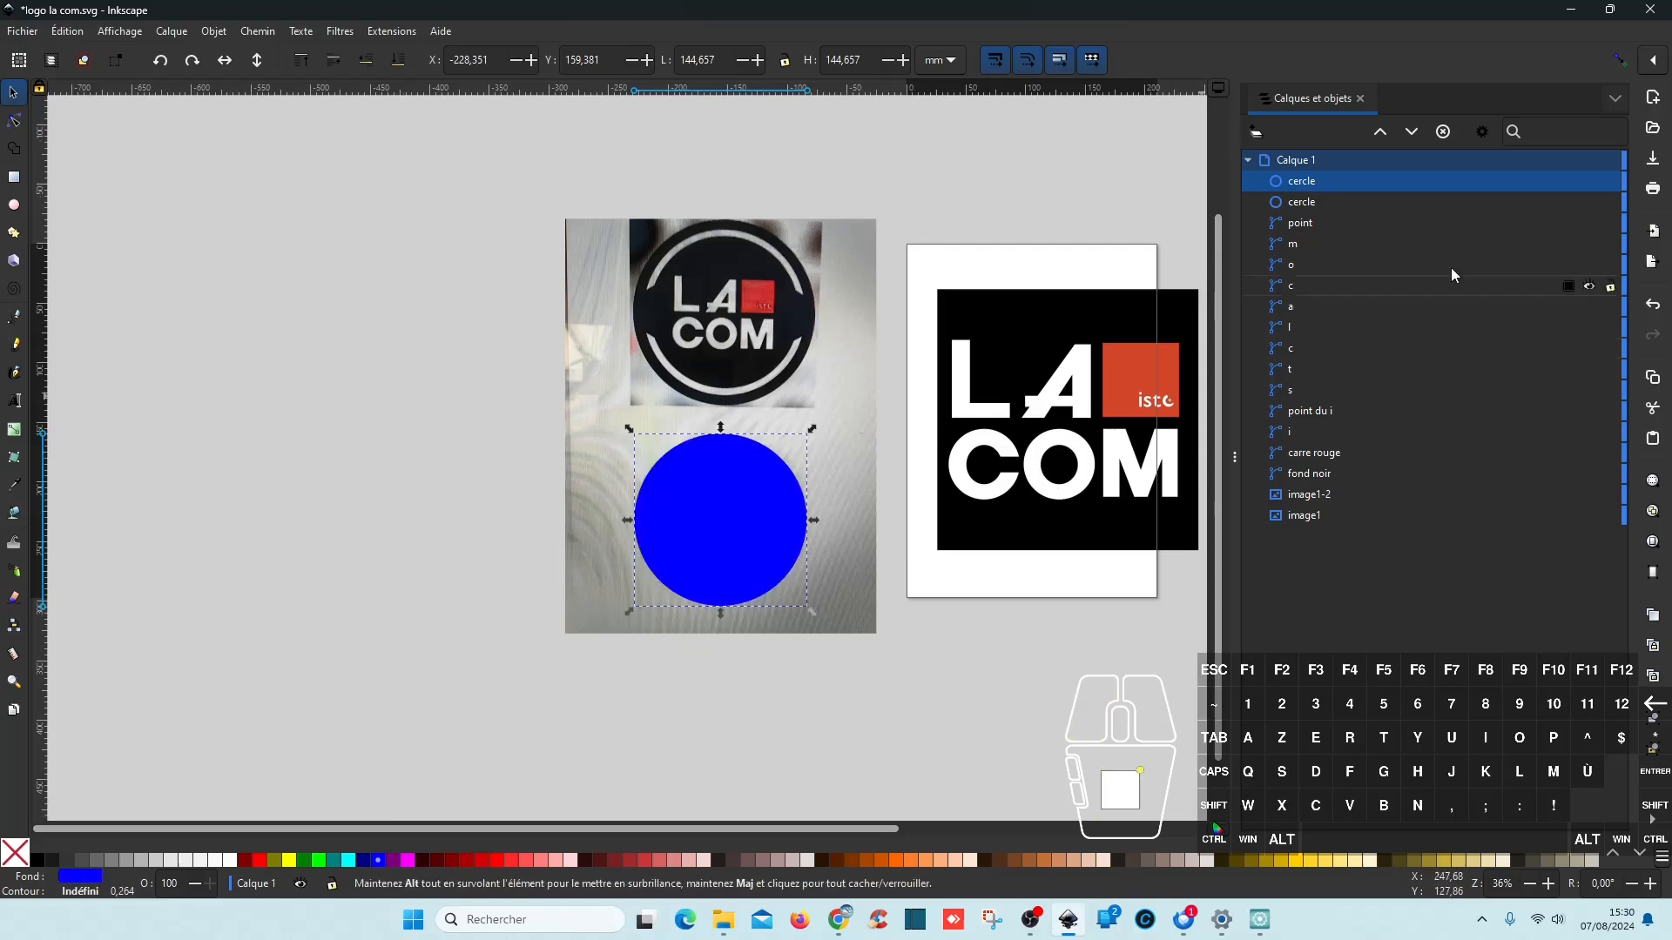
# Step: Rename the white circle beneath the blue copy as "cercle fond"
pyautogui.click(1306, 201)
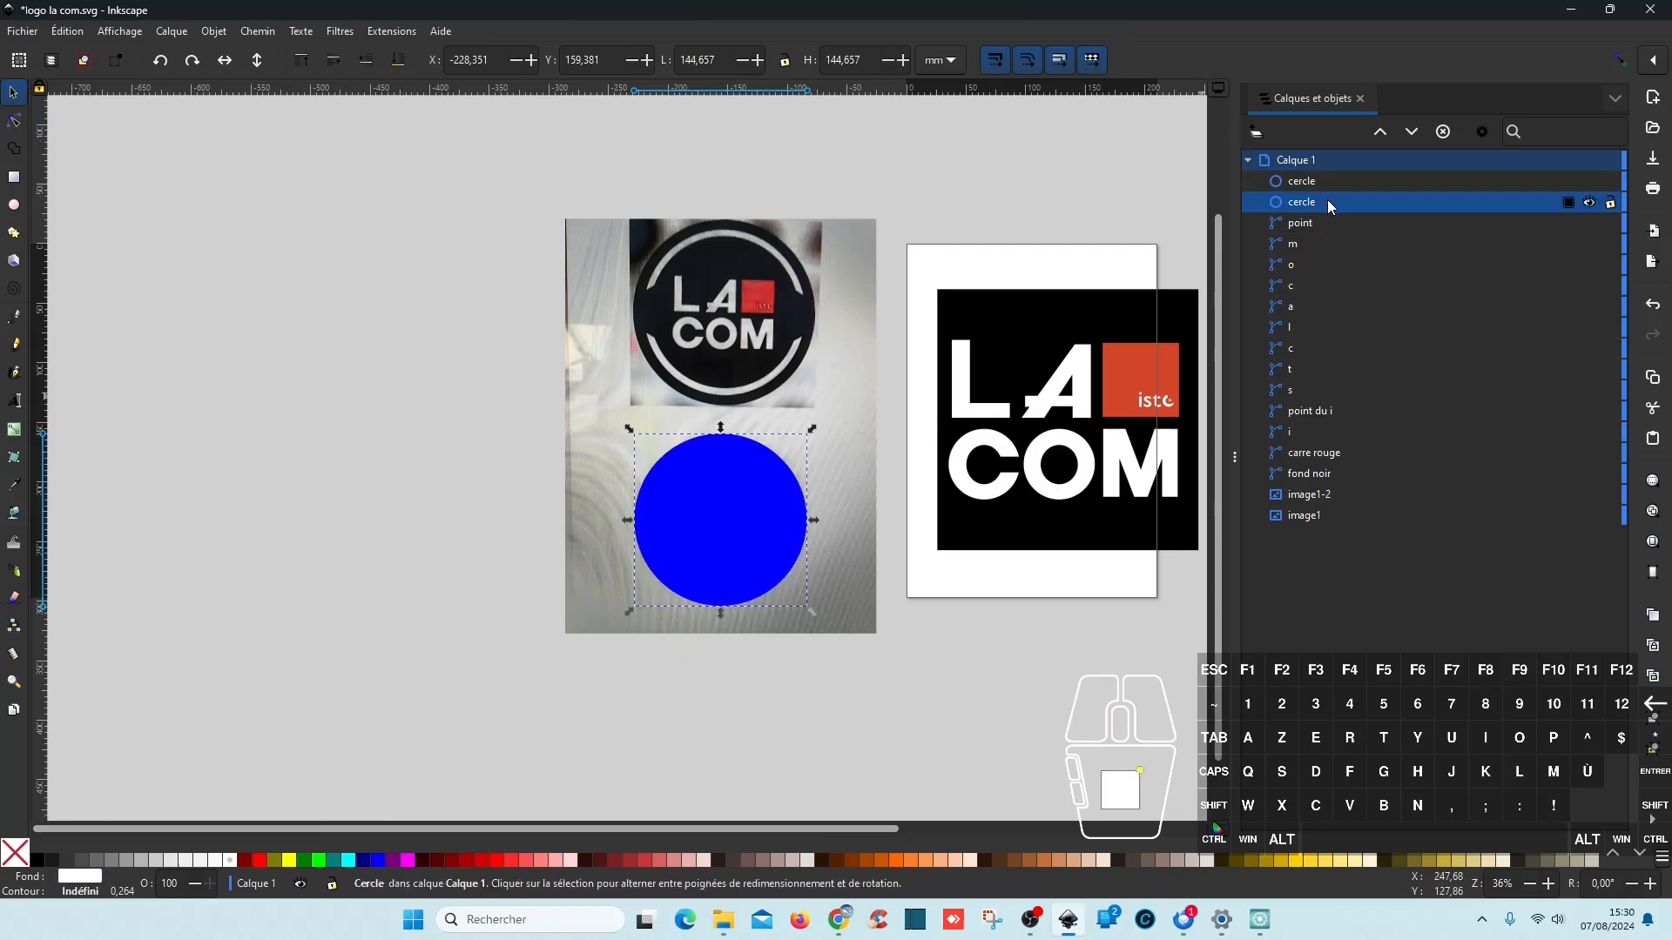
pyautogui.doubleClick(1340, 200)
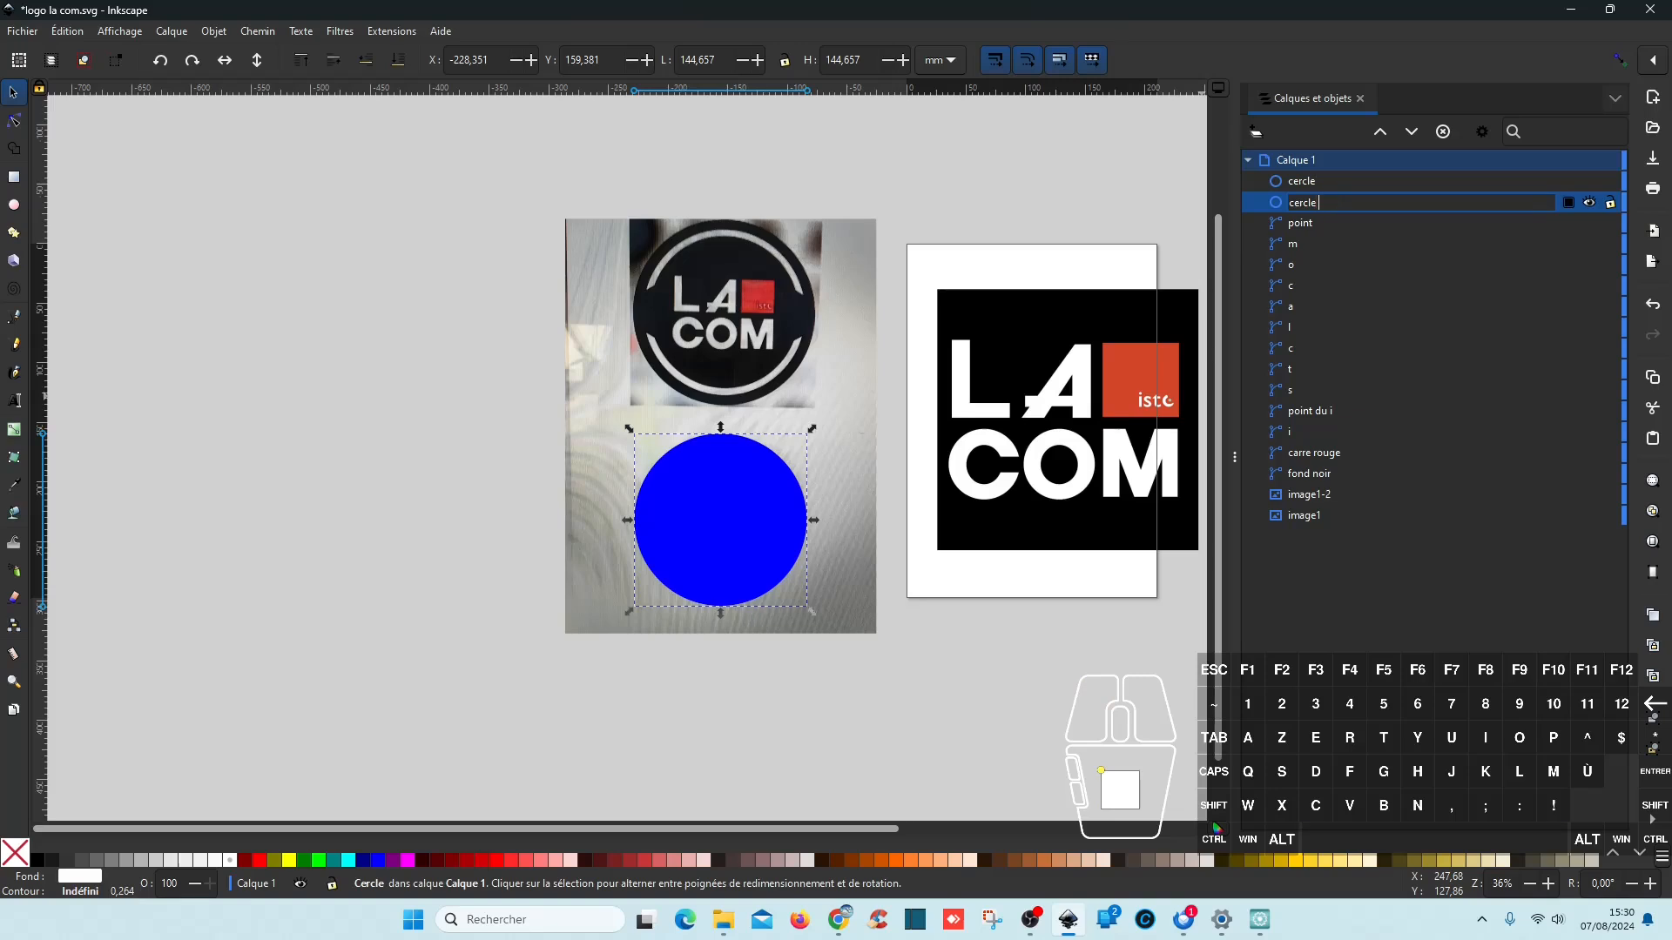
pyautogui.write('fond')
pyautogui.press('Return')
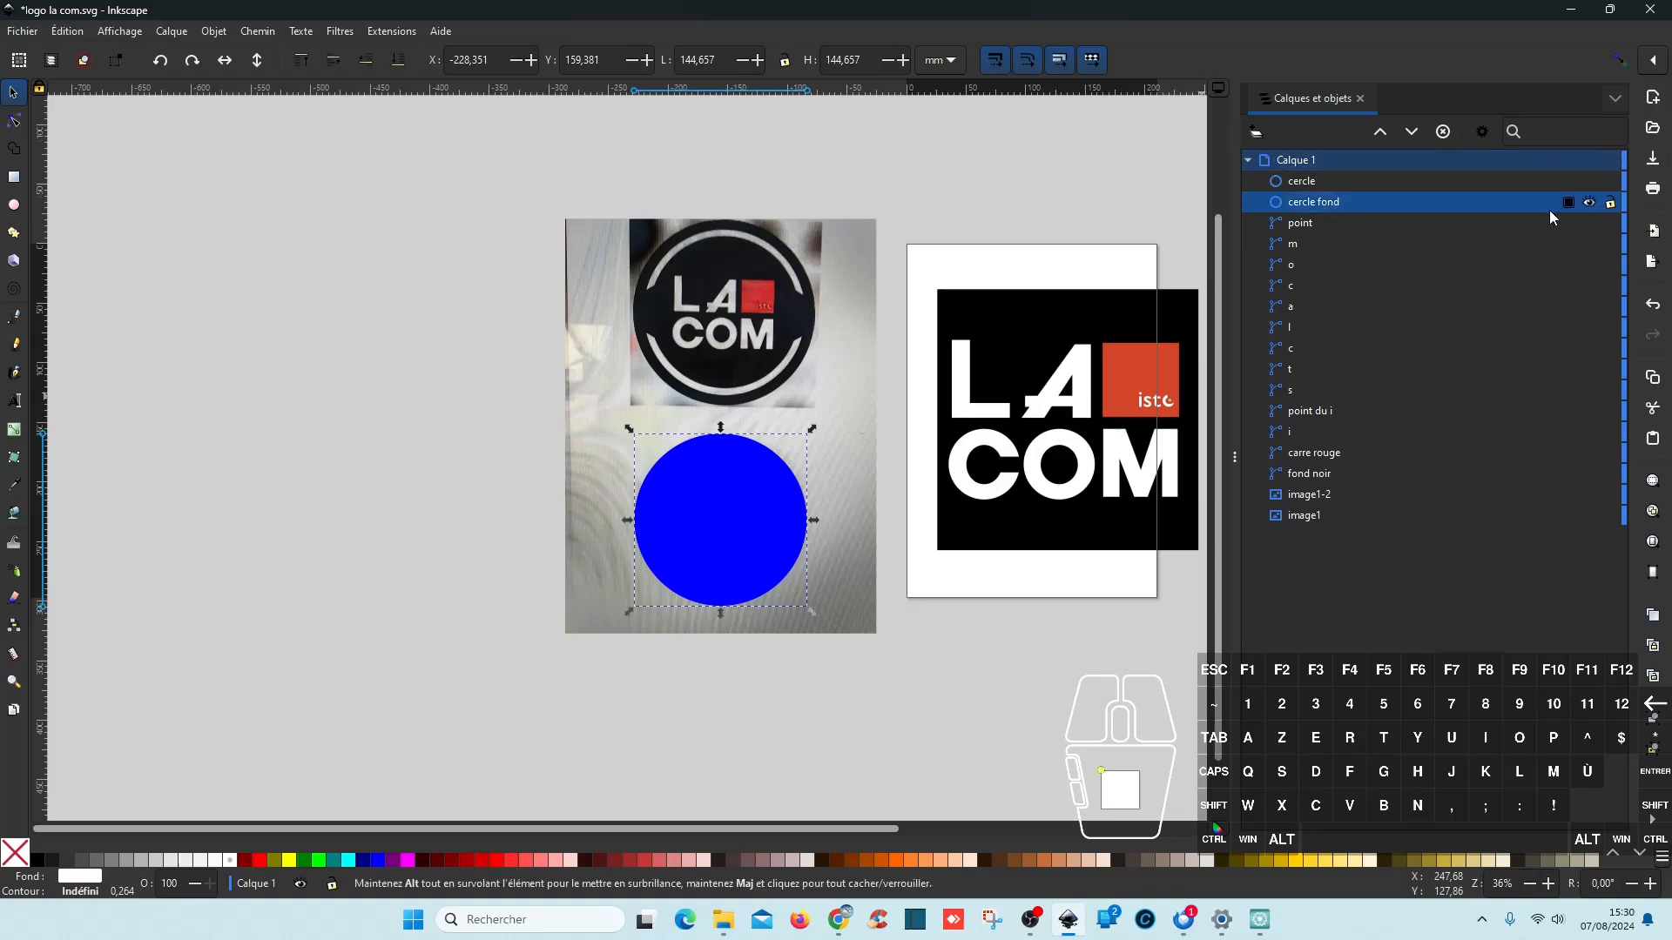
# Step: Hide "cercle fond" and scale the blue circle uniformly about its centre to about 129 mm
pyautogui.click(1357, 183)
pyautogui.moveTo(812, 429)
pyautogui.mouseDown()
pyautogui.moveTo(805, 451)
pyautogui.moveTo(815, 439)
pyautogui.mouseUp()
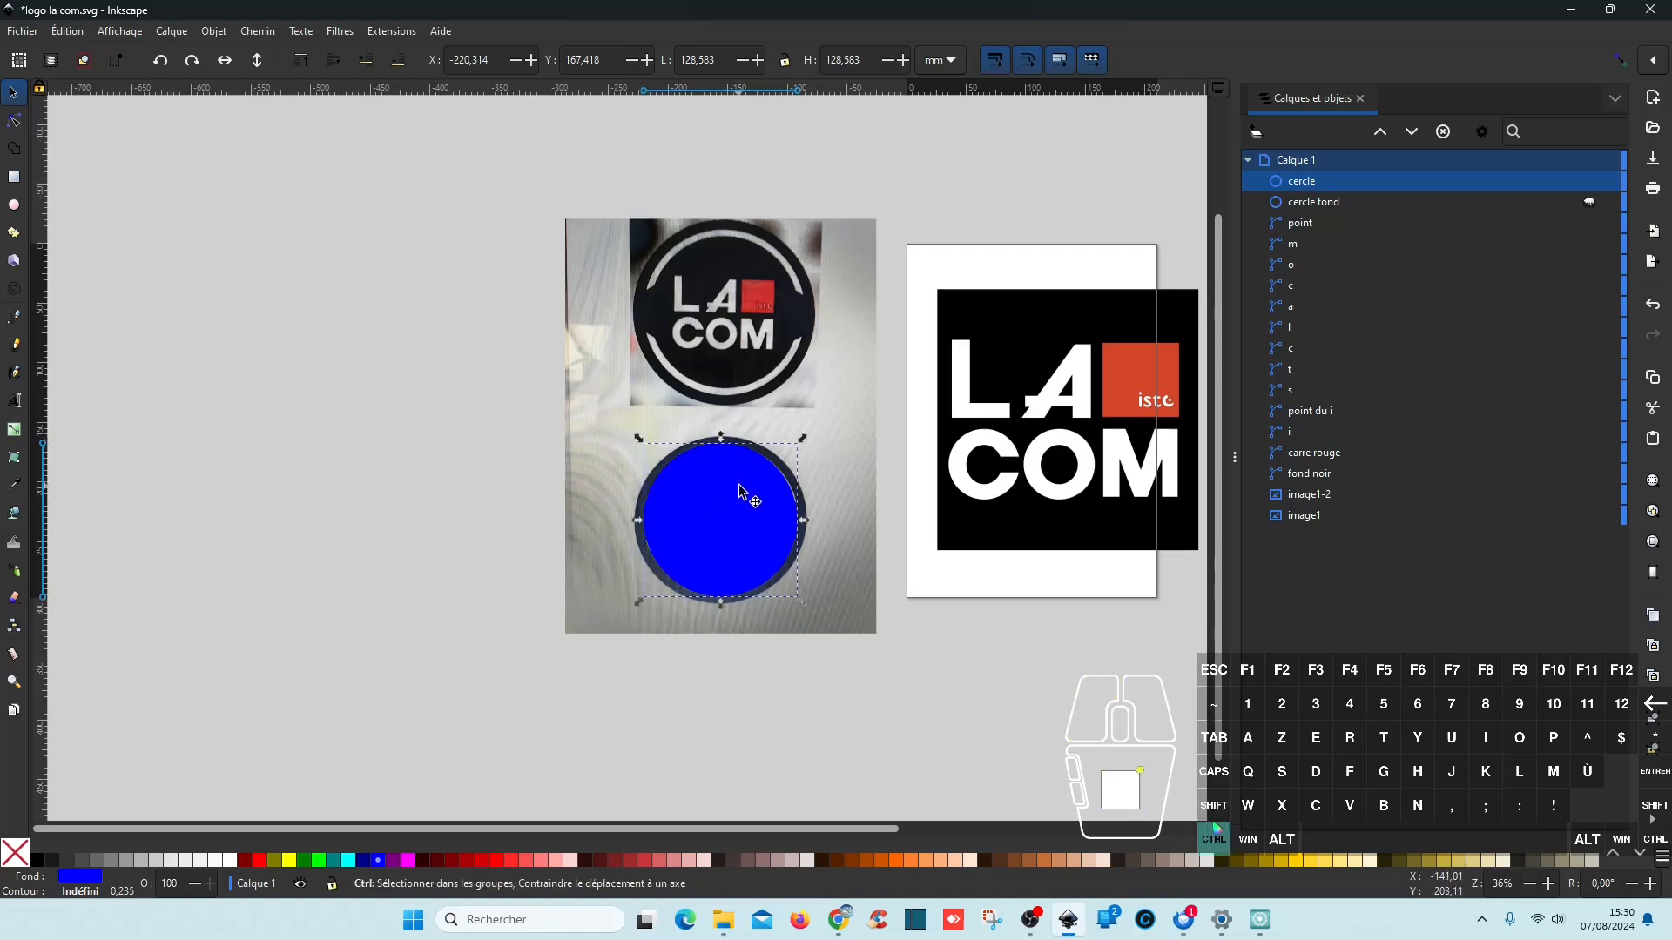
# Step: Set the blue circle's opacity to 50% so it can be compared with the badge in the photo
pyautogui.rightClick(172, 885)
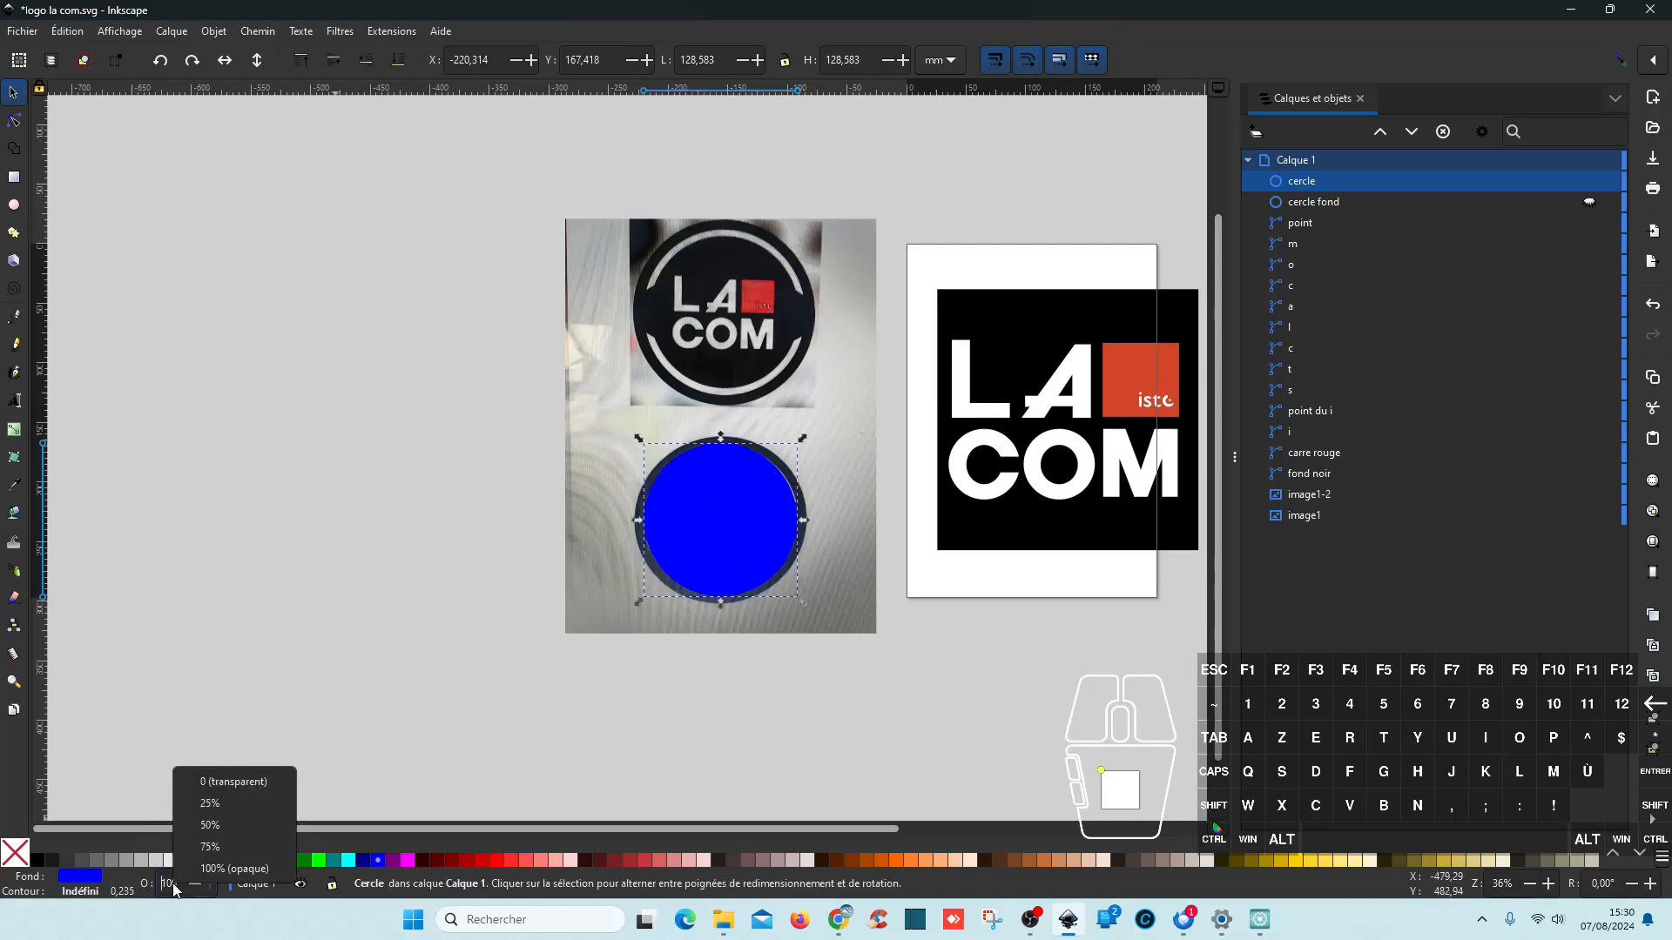
pyautogui.click(200, 825)
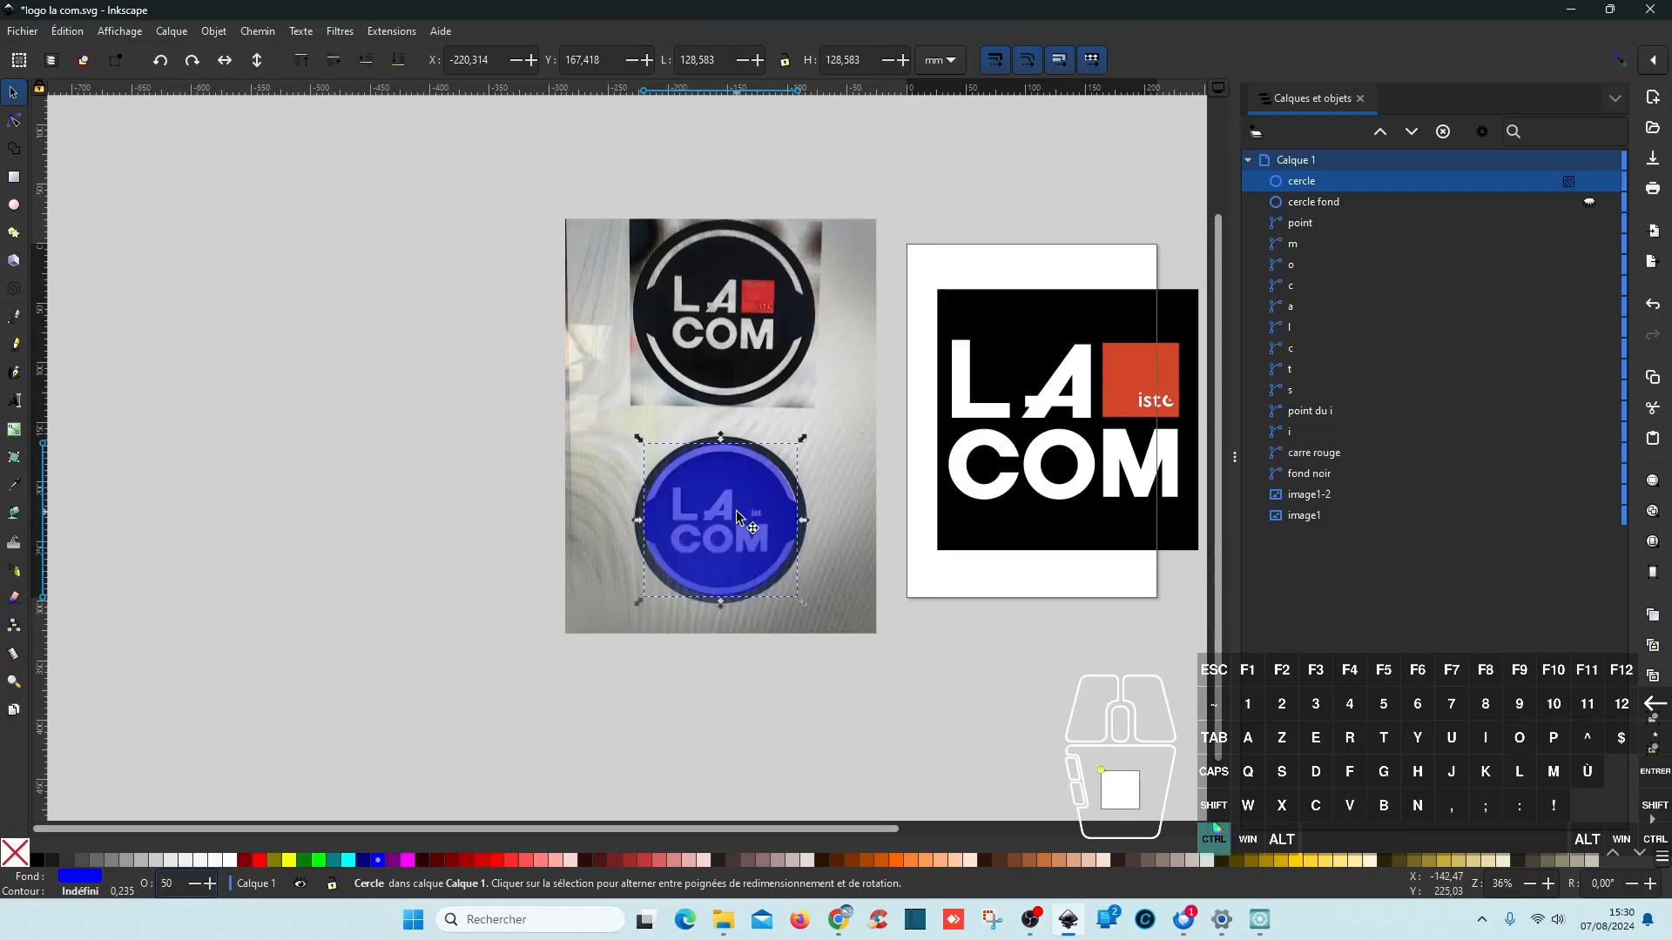
pyautogui.keyDown('ctrl'); pyautogui.scroll(5, 735, 516); pyautogui.keyUp('ctrl')
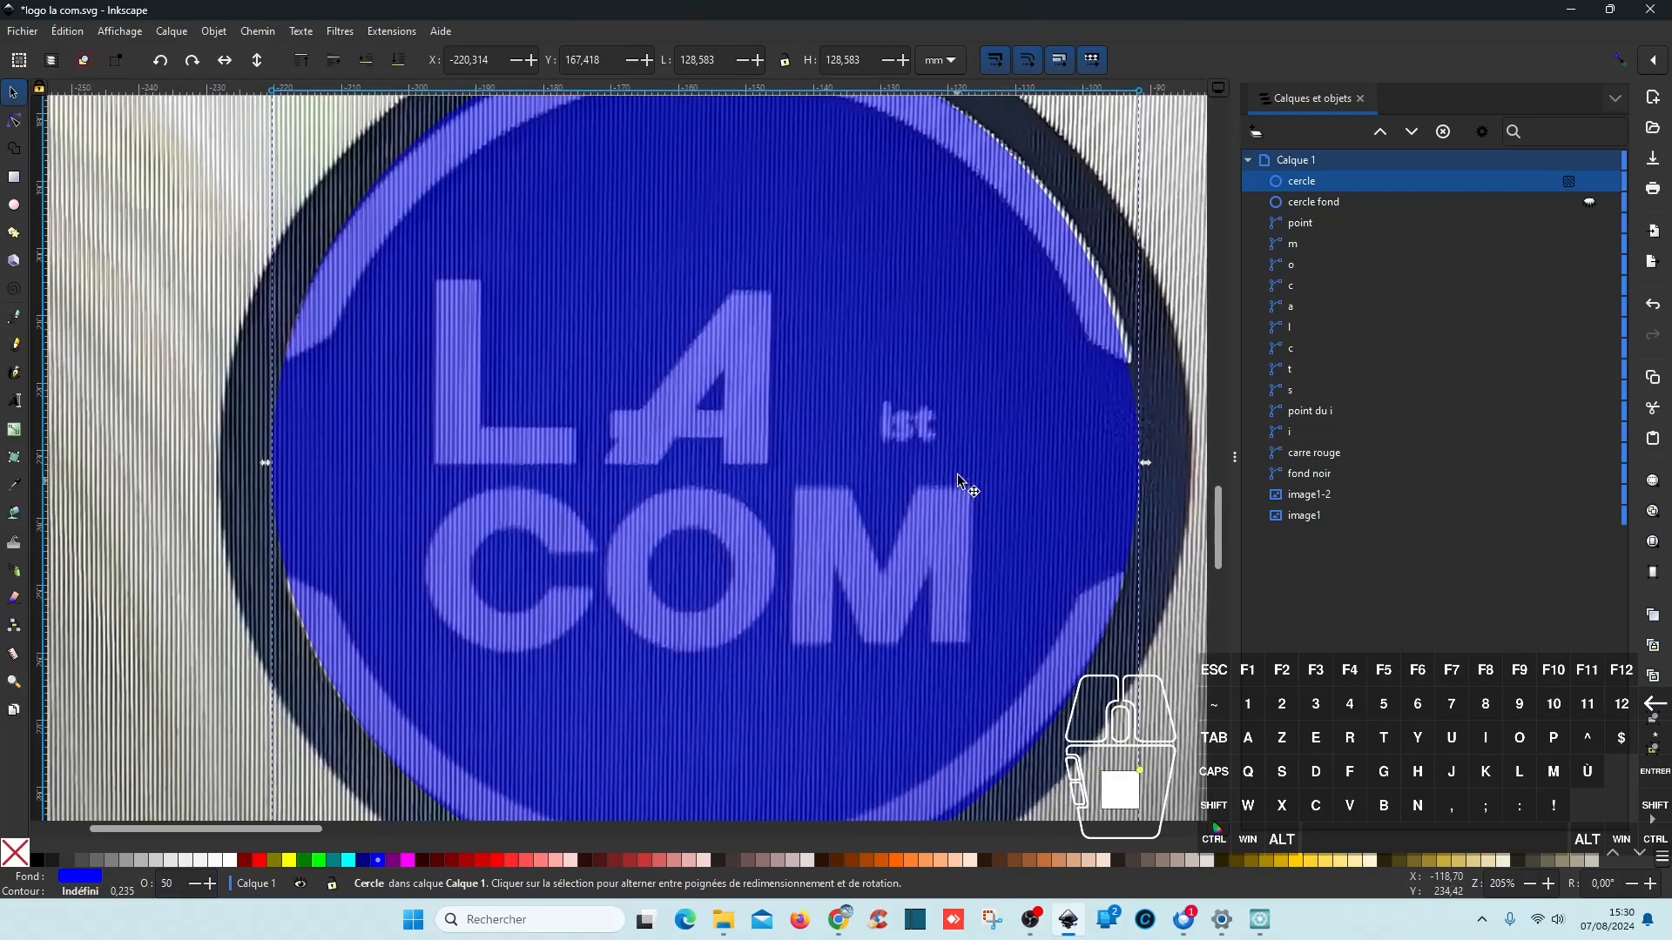
pyautogui.keyDown('ctrl'); pyautogui.scroll(-1, 1019, 455); pyautogui.keyUp('ctrl')
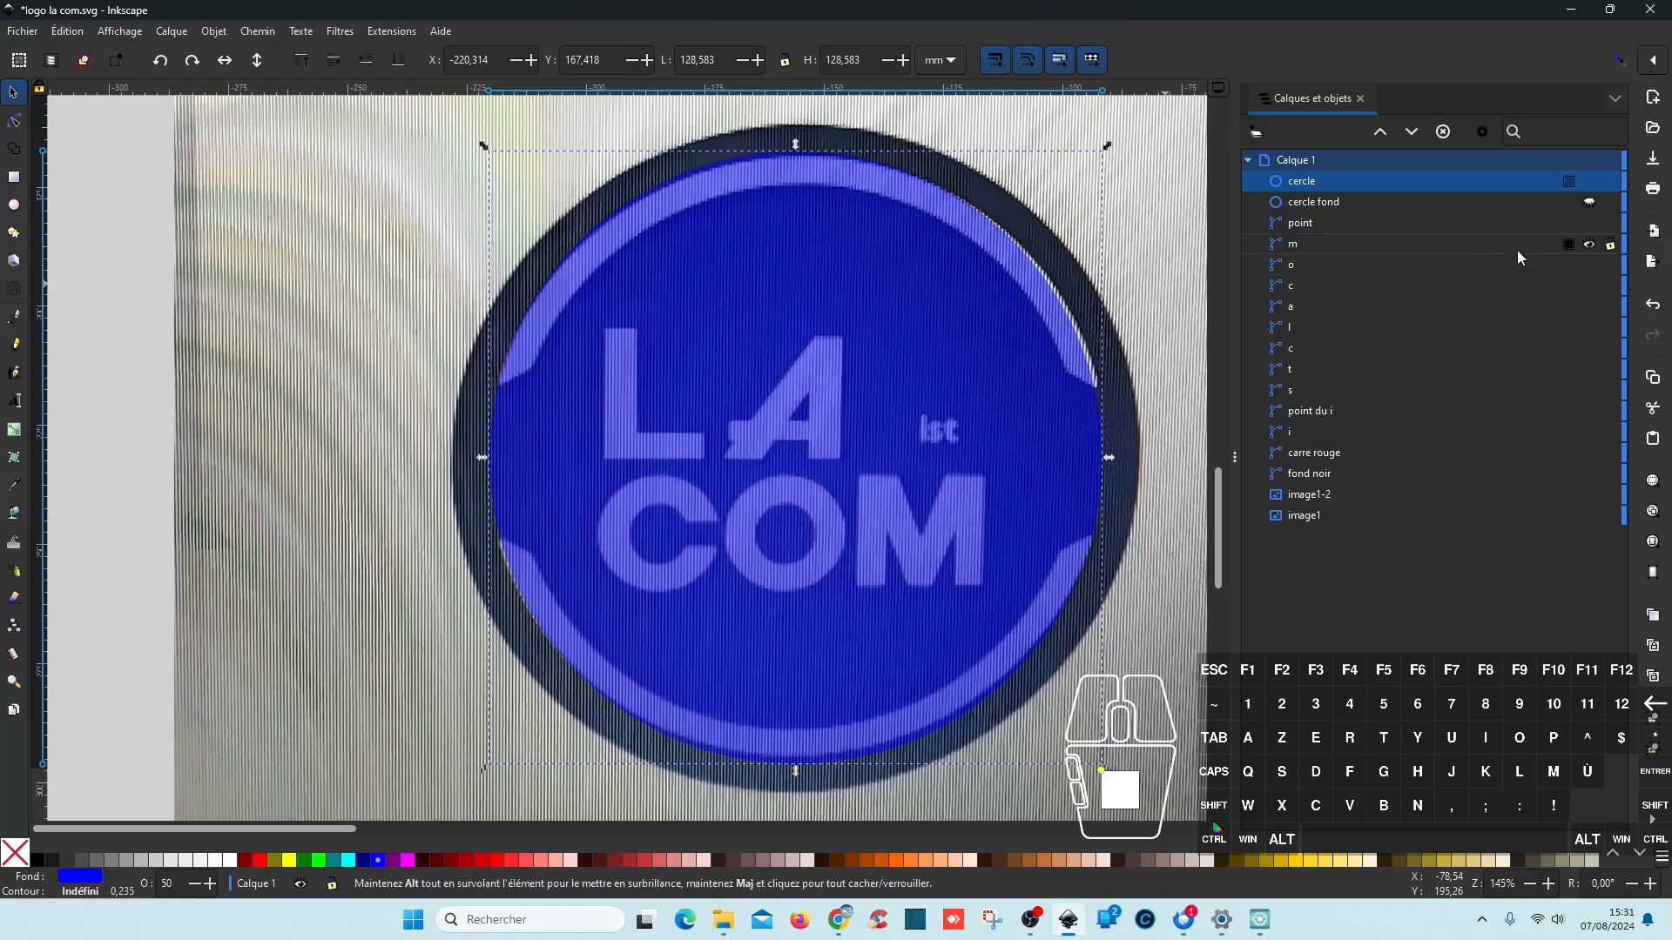
# Step: Show "cercle fond", select it together with the blue circle and open the Align and Distribute settings
pyautogui.click(1590, 201)
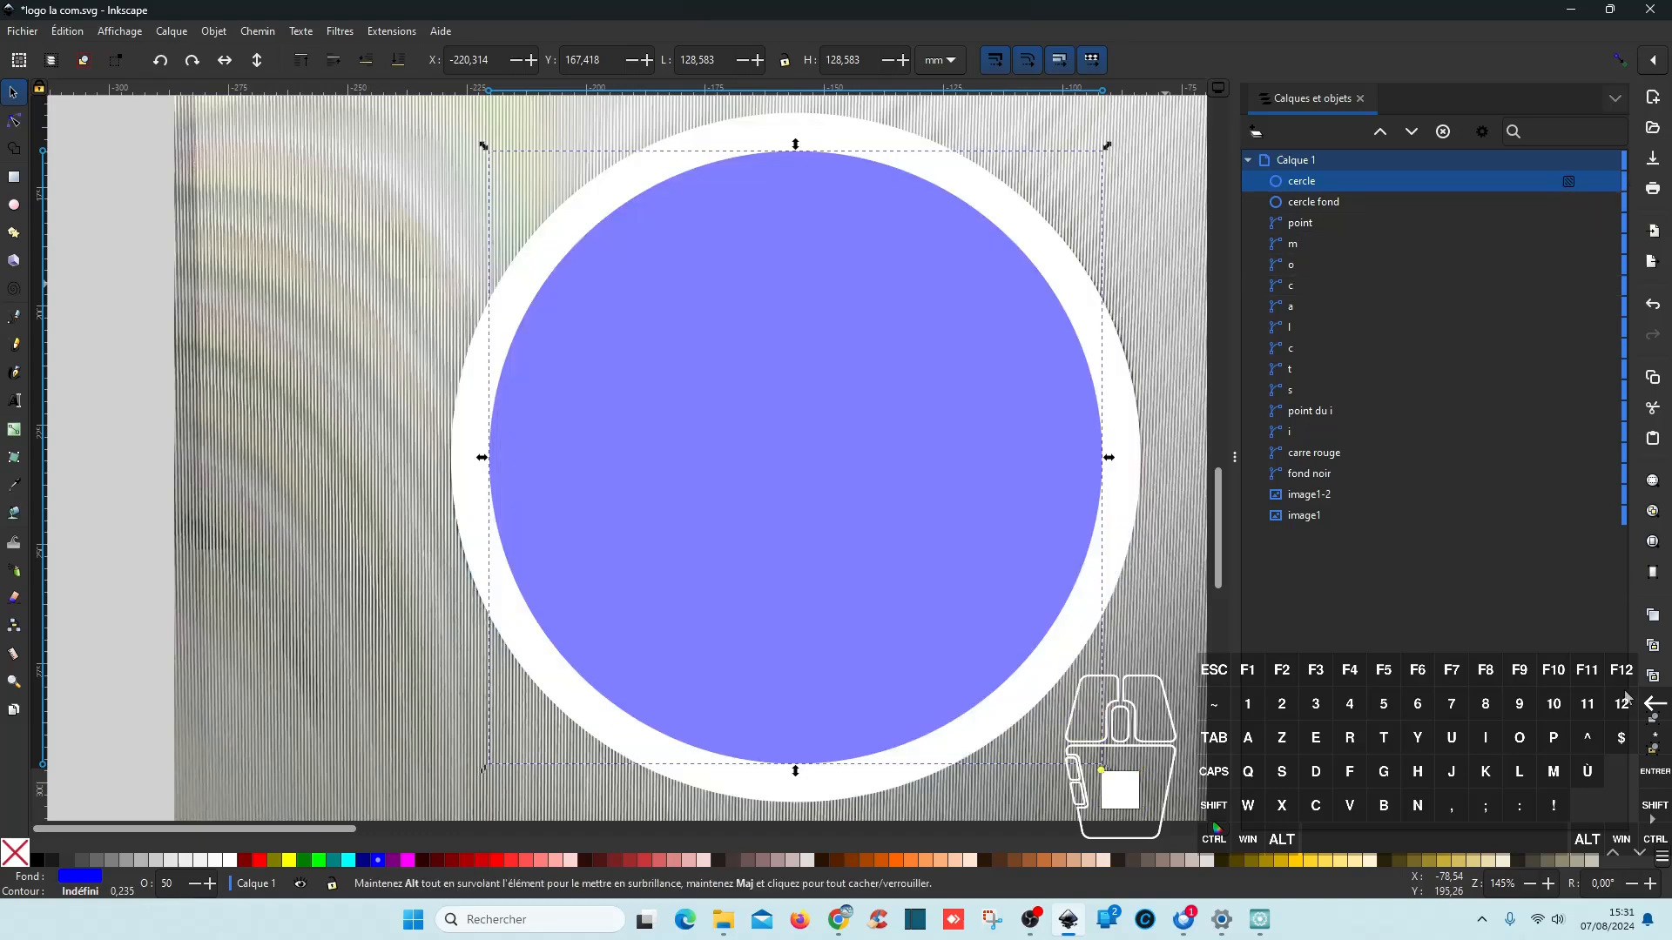
pyautogui.keyDown('ctrl'); pyautogui.click(1331, 203); pyautogui.keyUp('ctrl')
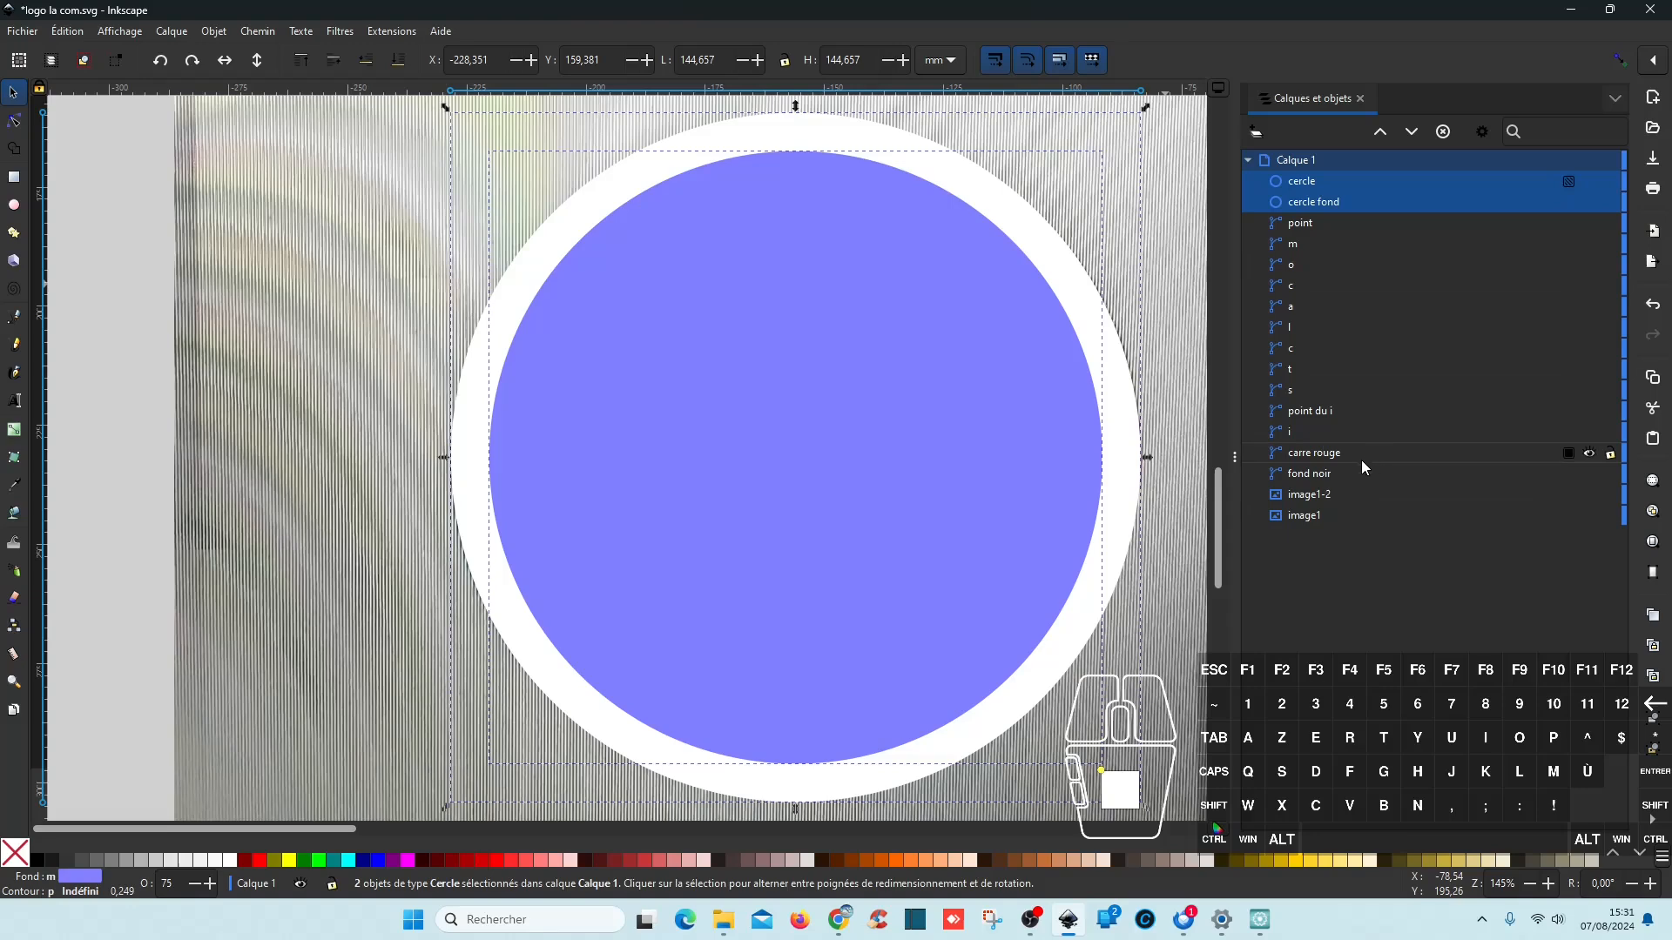
pyautogui.click(1652, 821)
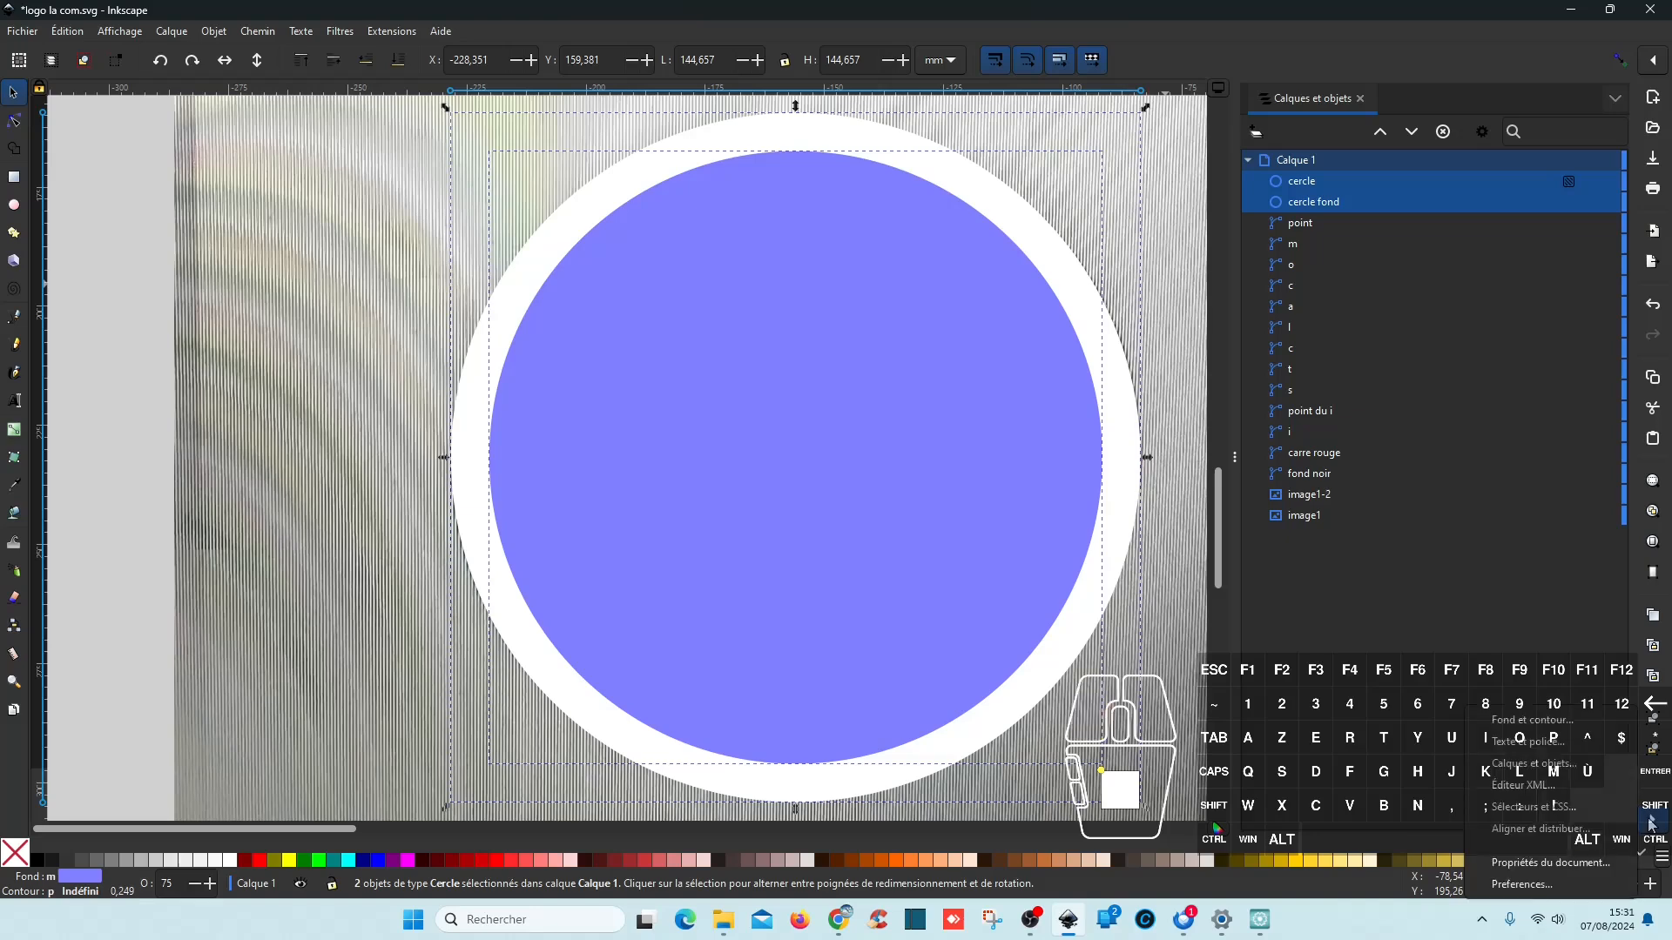
pyautogui.click(1546, 824)
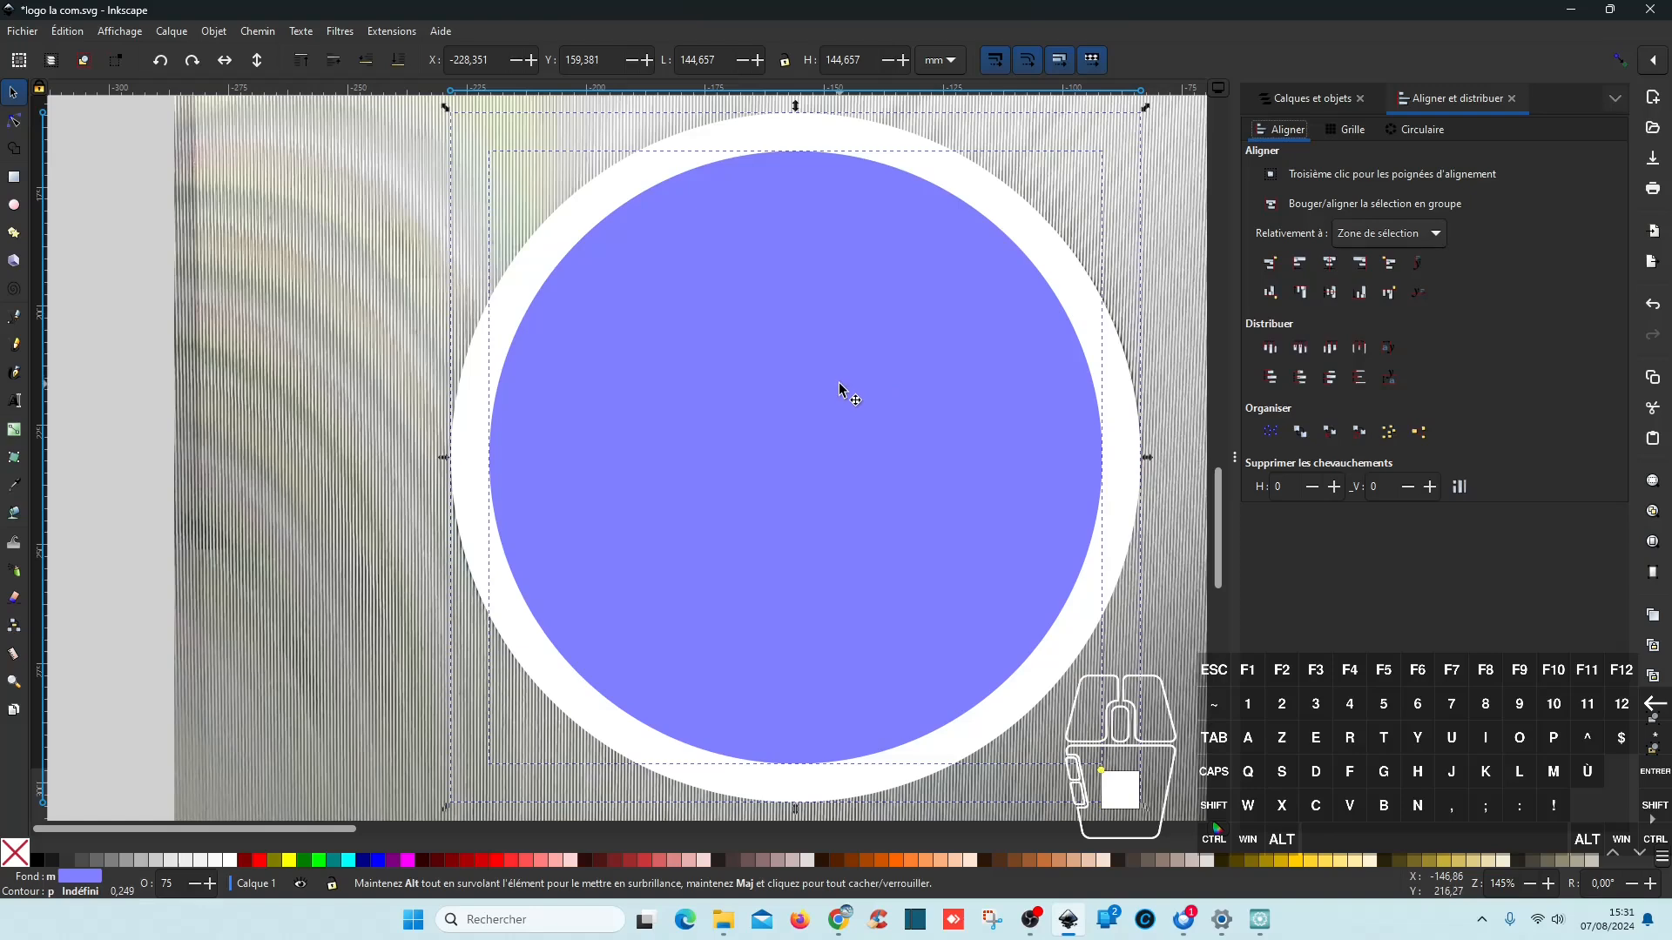
# Step: Hide the white background circle "cercle fond" to reveal the badge photo
pyautogui.click(1298, 99)
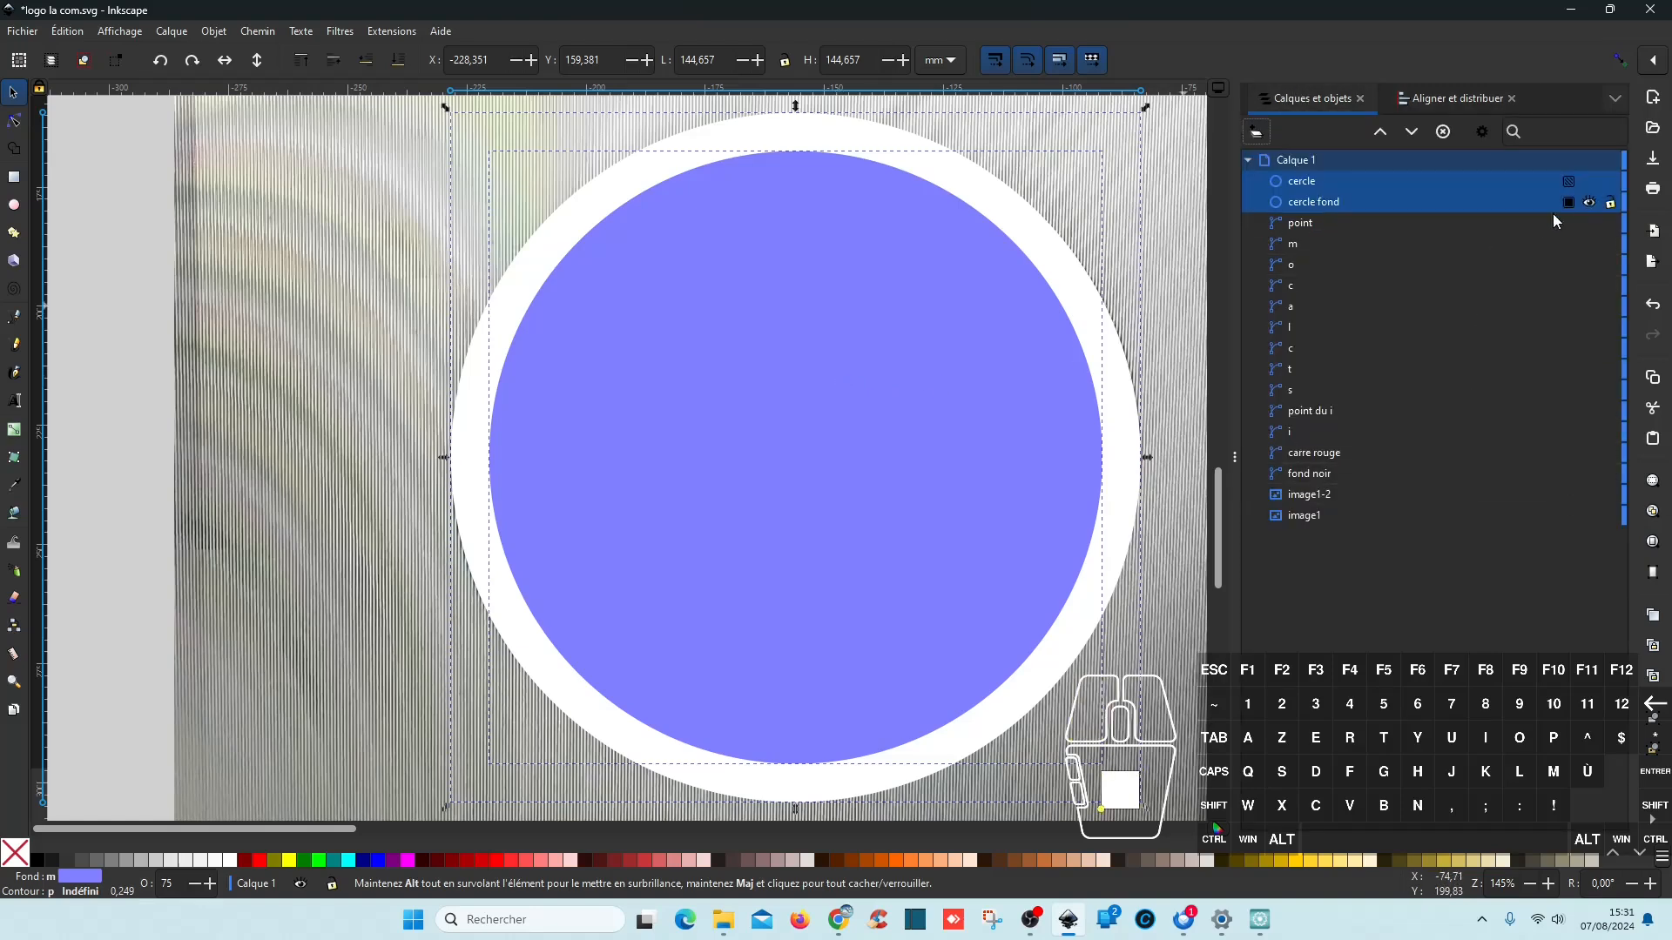
pyautogui.click(1345, 204)
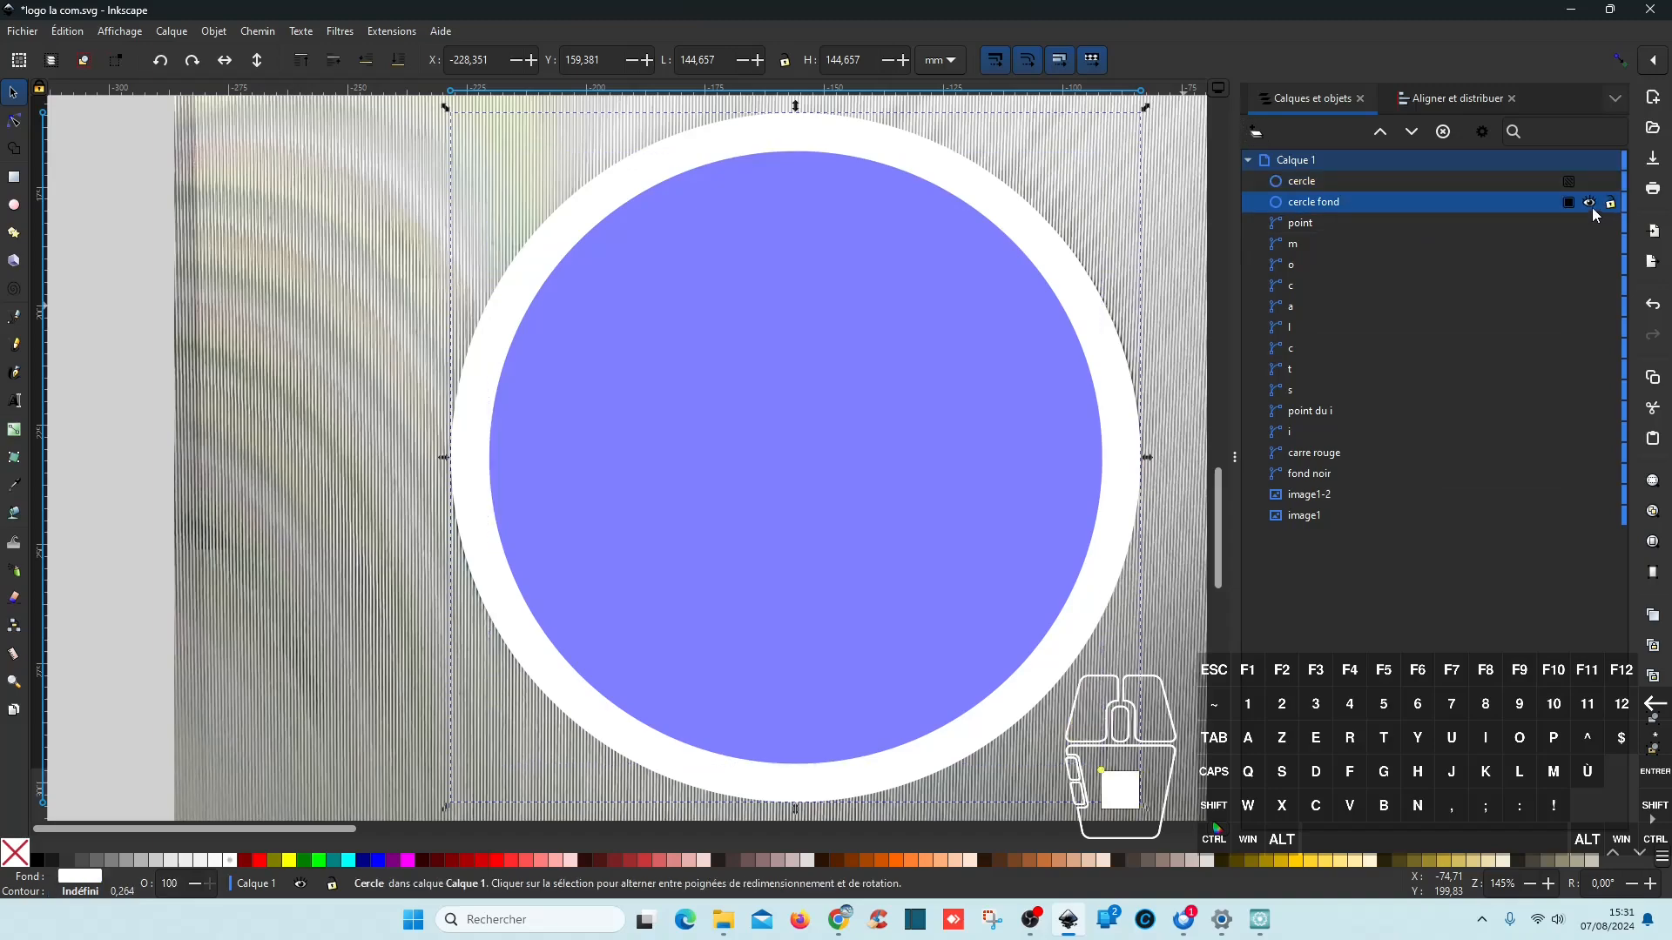
pyautogui.click(1590, 204)
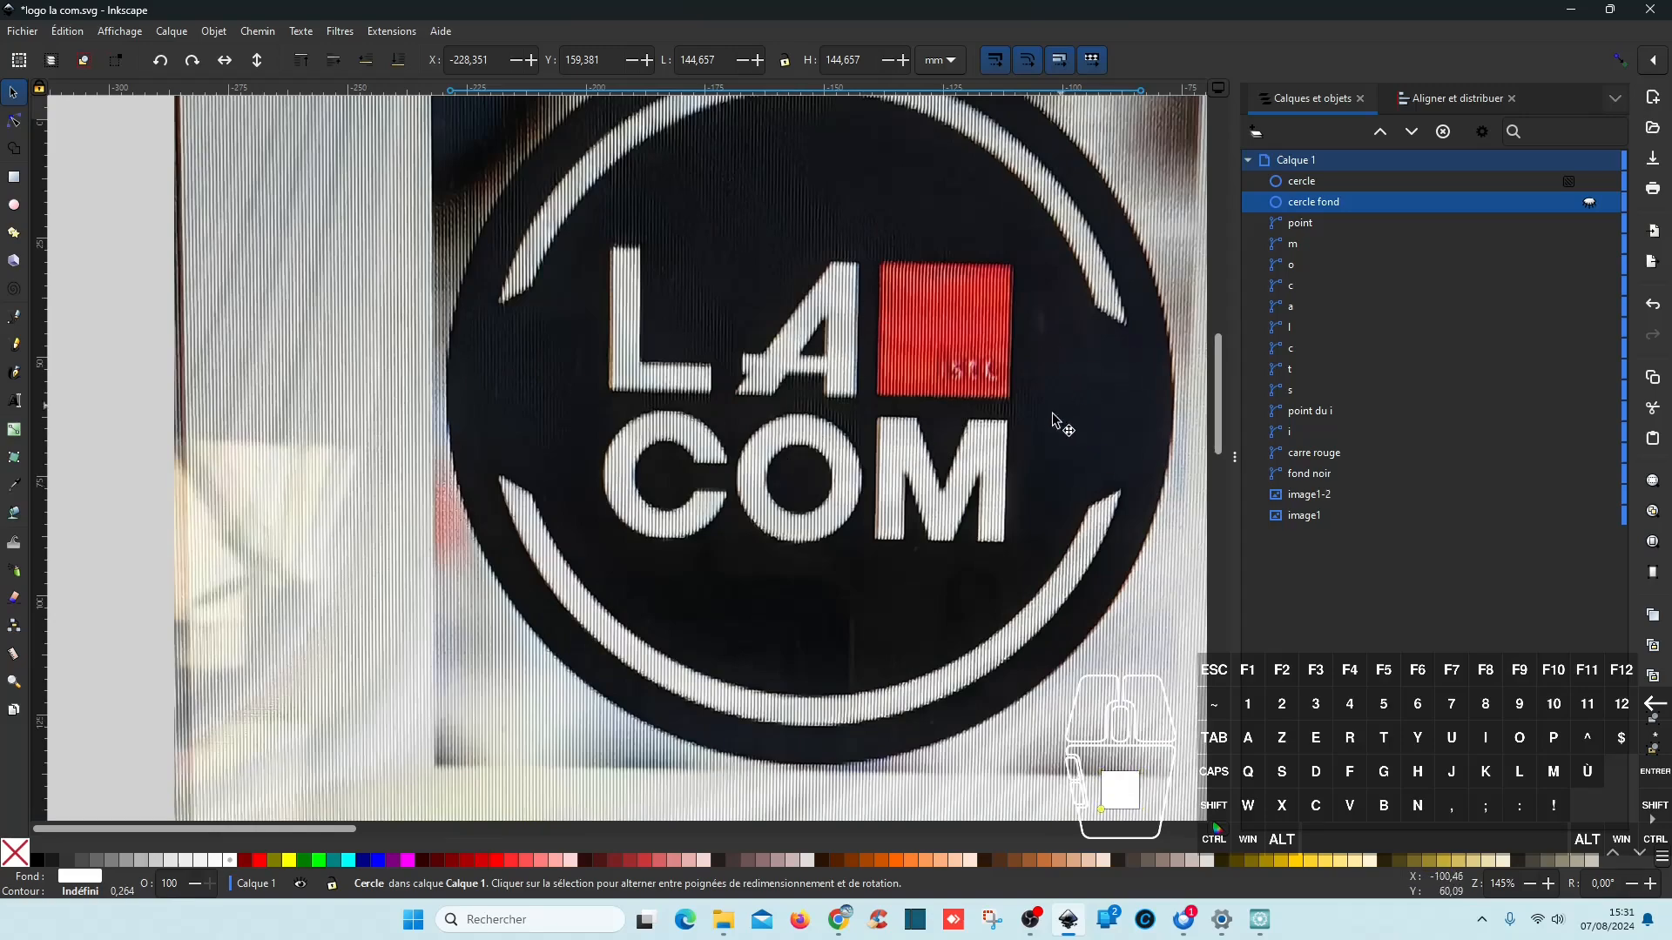
pyautogui.hotkey('ctrl', 'z')
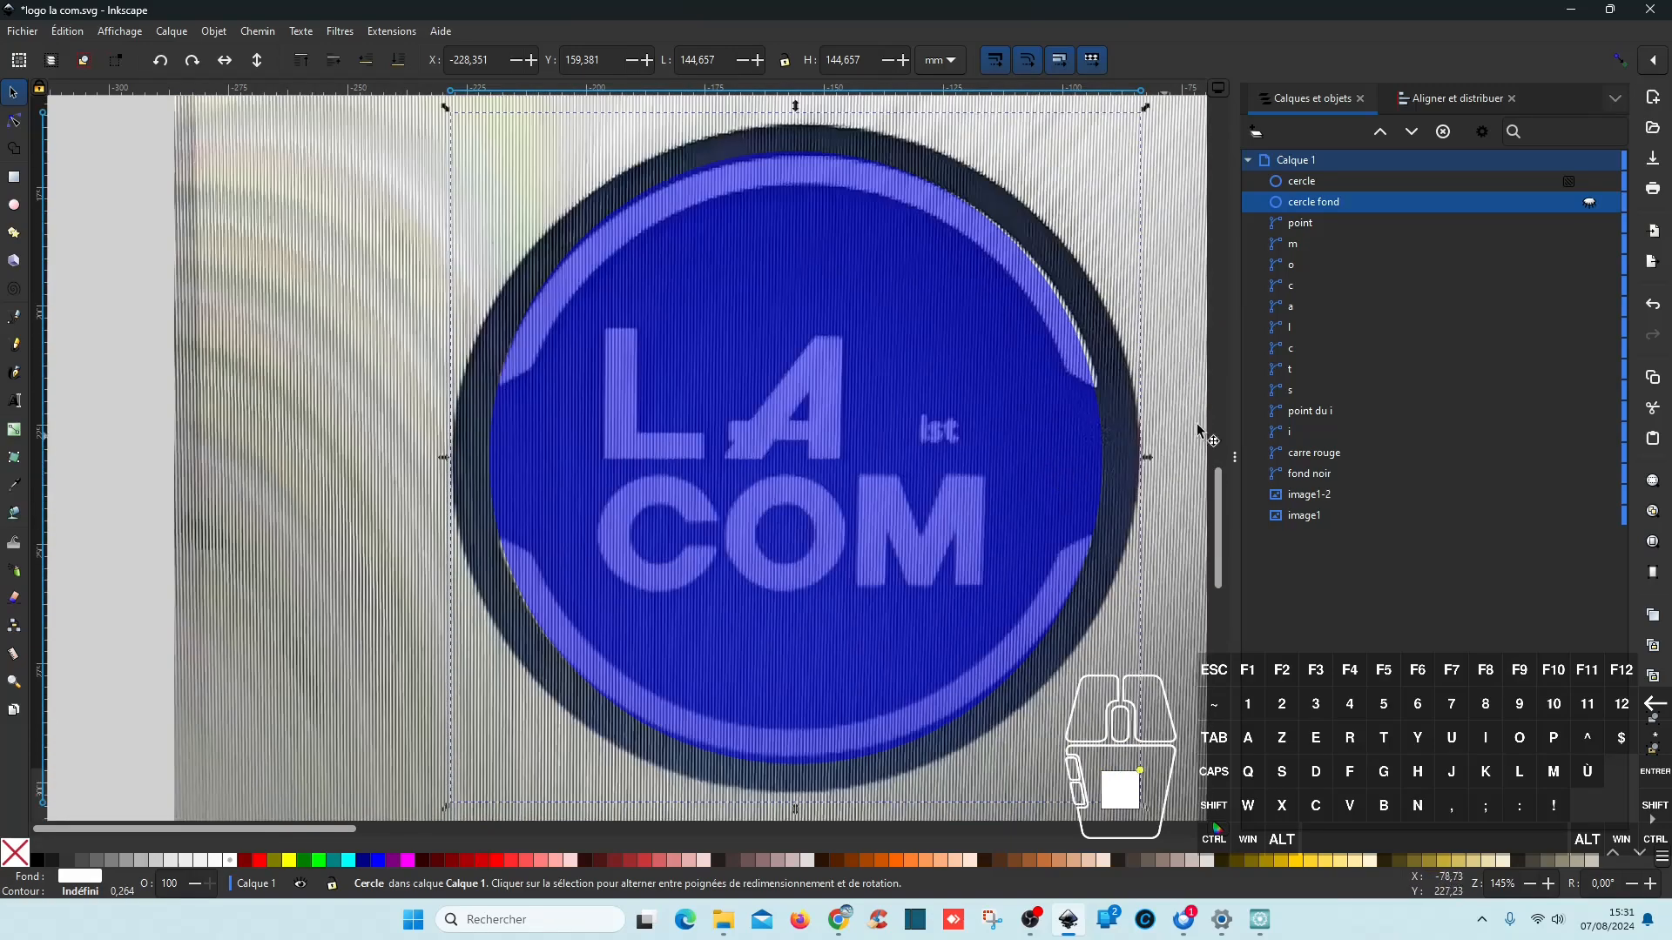
# Step: Make a red-filled duplicate of the blue circle and scale it uniformly about its centre to about 114 mm
pyautogui.click(1314, 185)
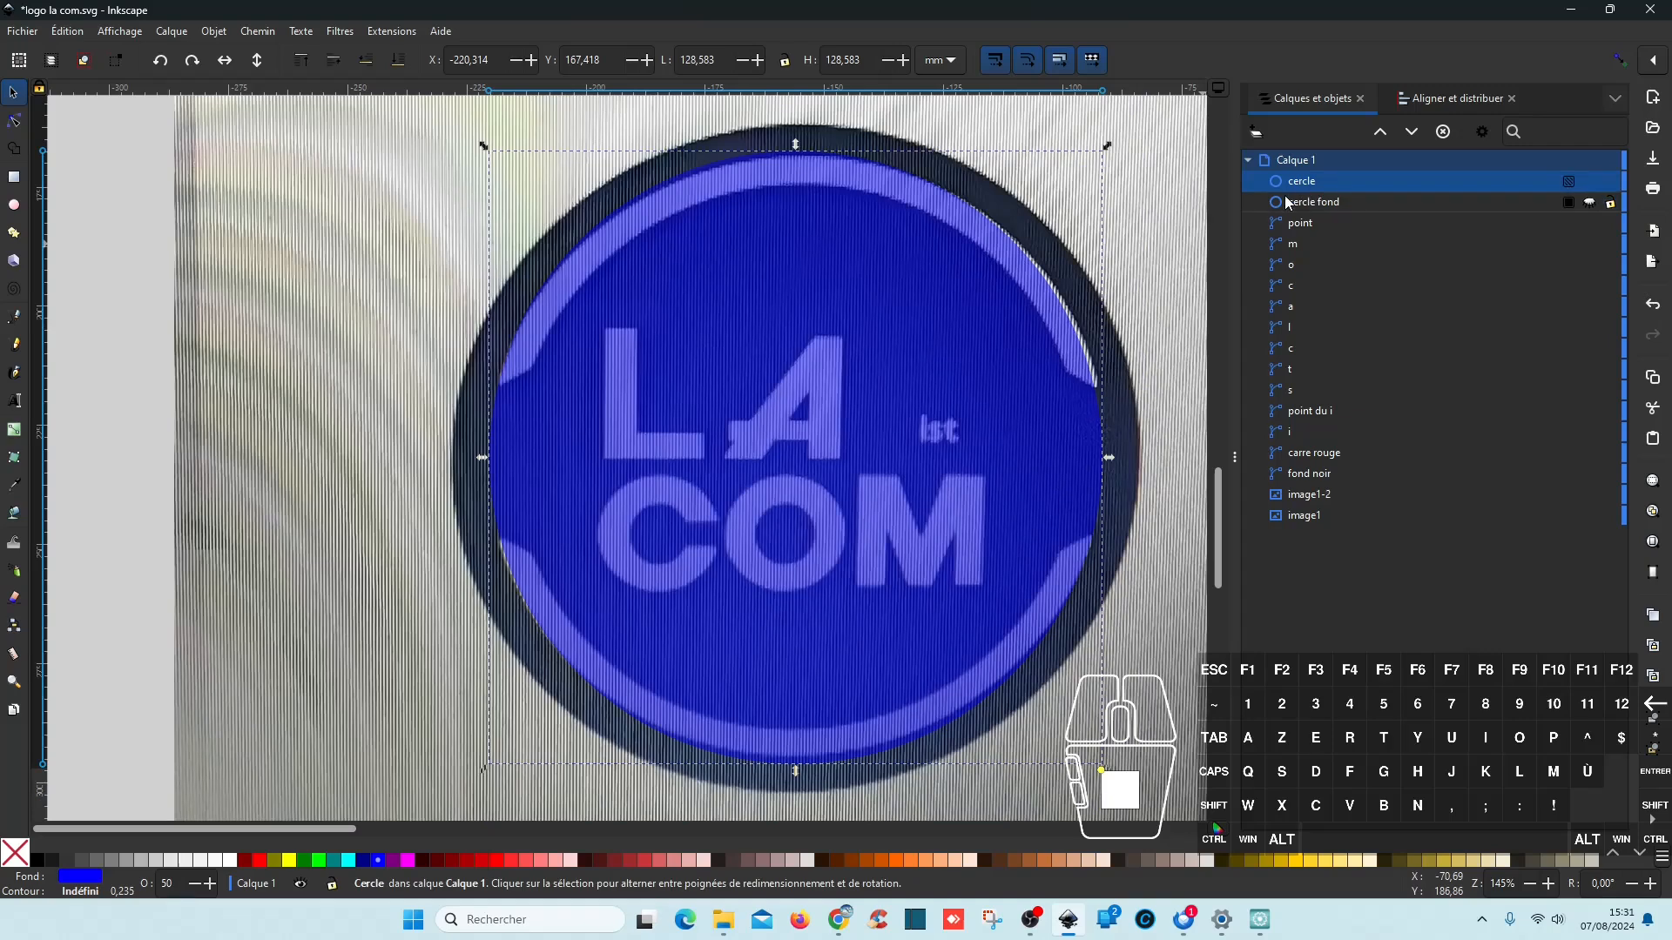
pyautogui.hotkey('ctrl', 'd')
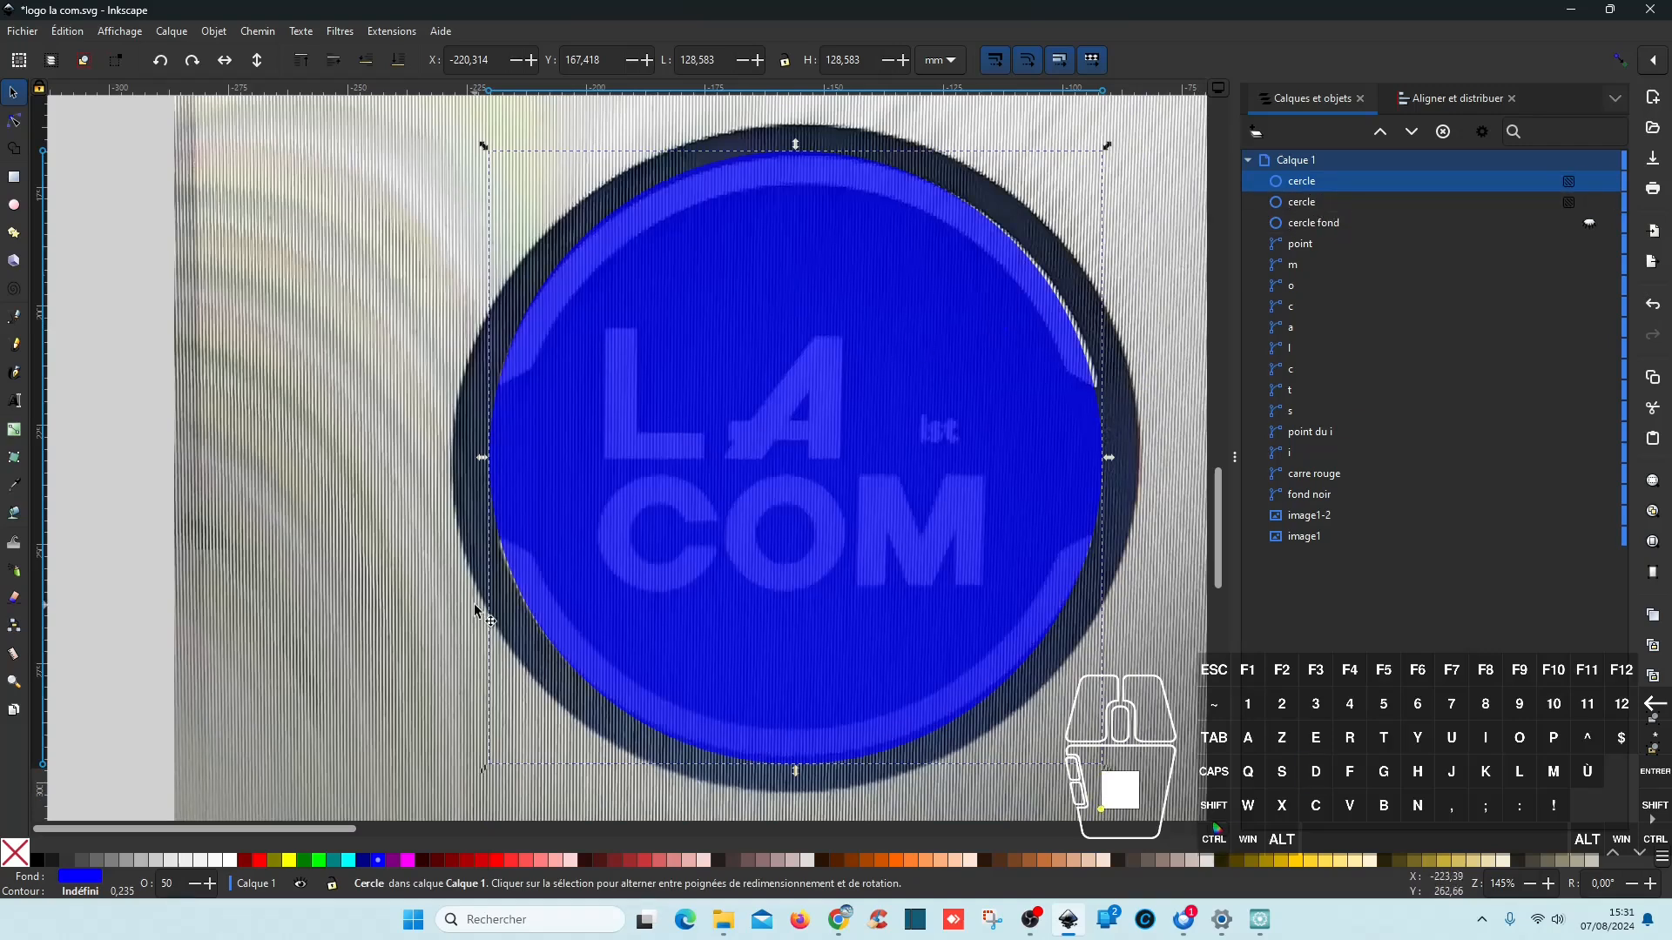
pyautogui.click(260, 861)
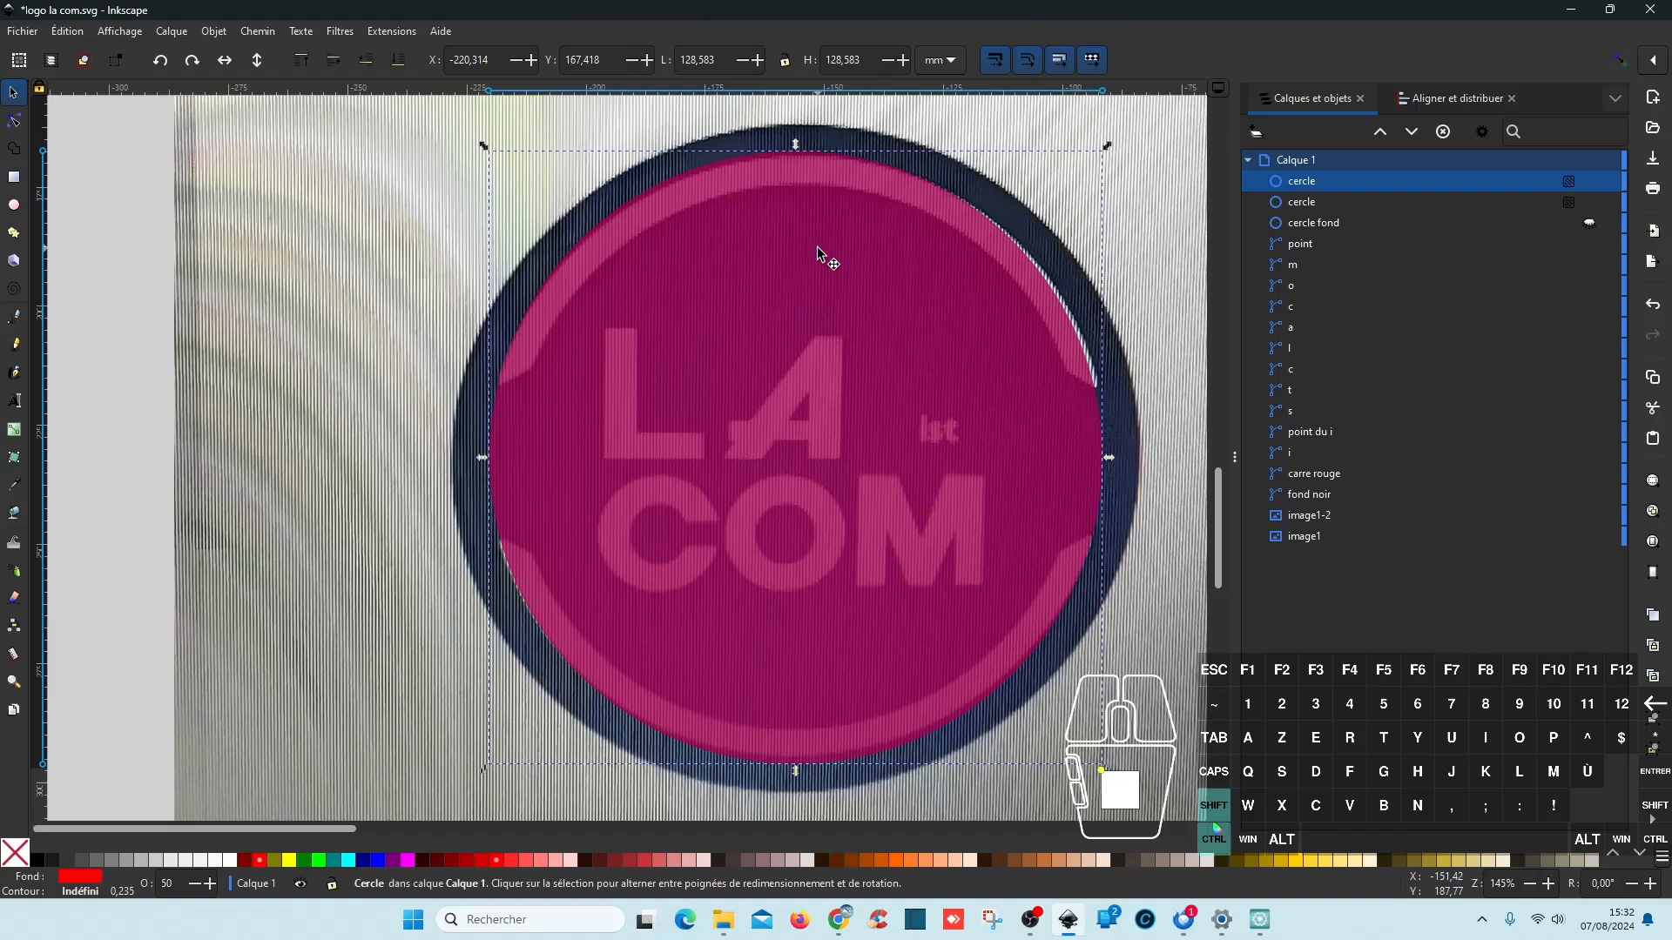
pyautogui.moveTo(1110, 148); pyautogui.dragTo(1085, 181)
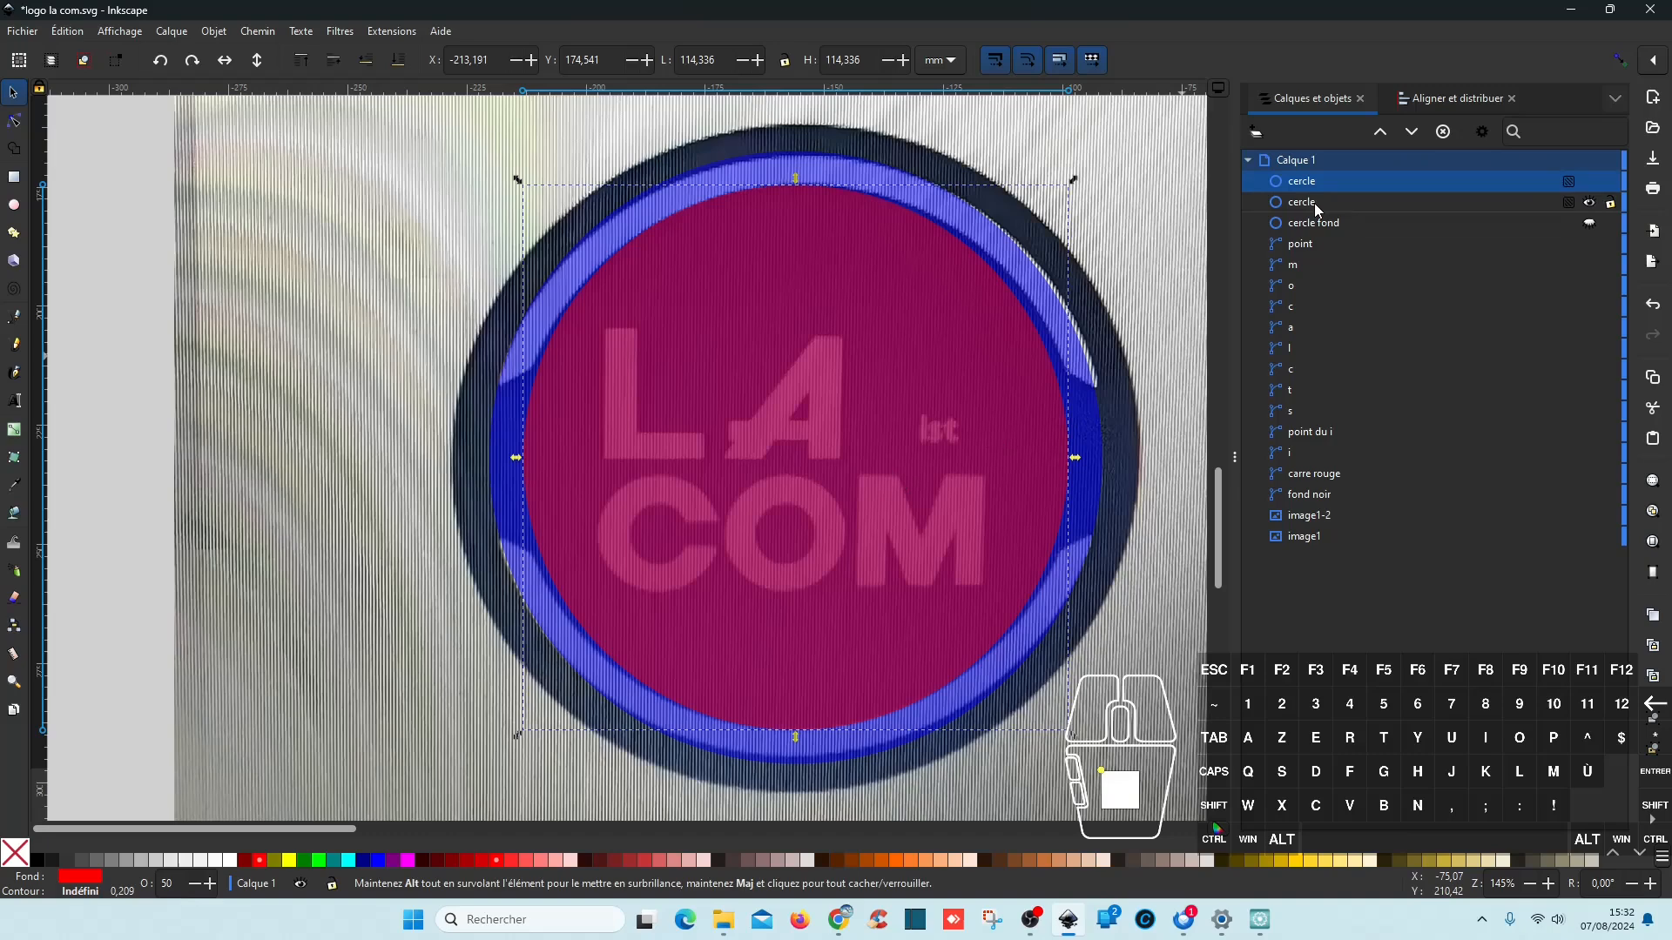
# Step: Select the red and blue circles together and centre them on a horizontal axis relative to the selection area
pyautogui.press('ctrl')
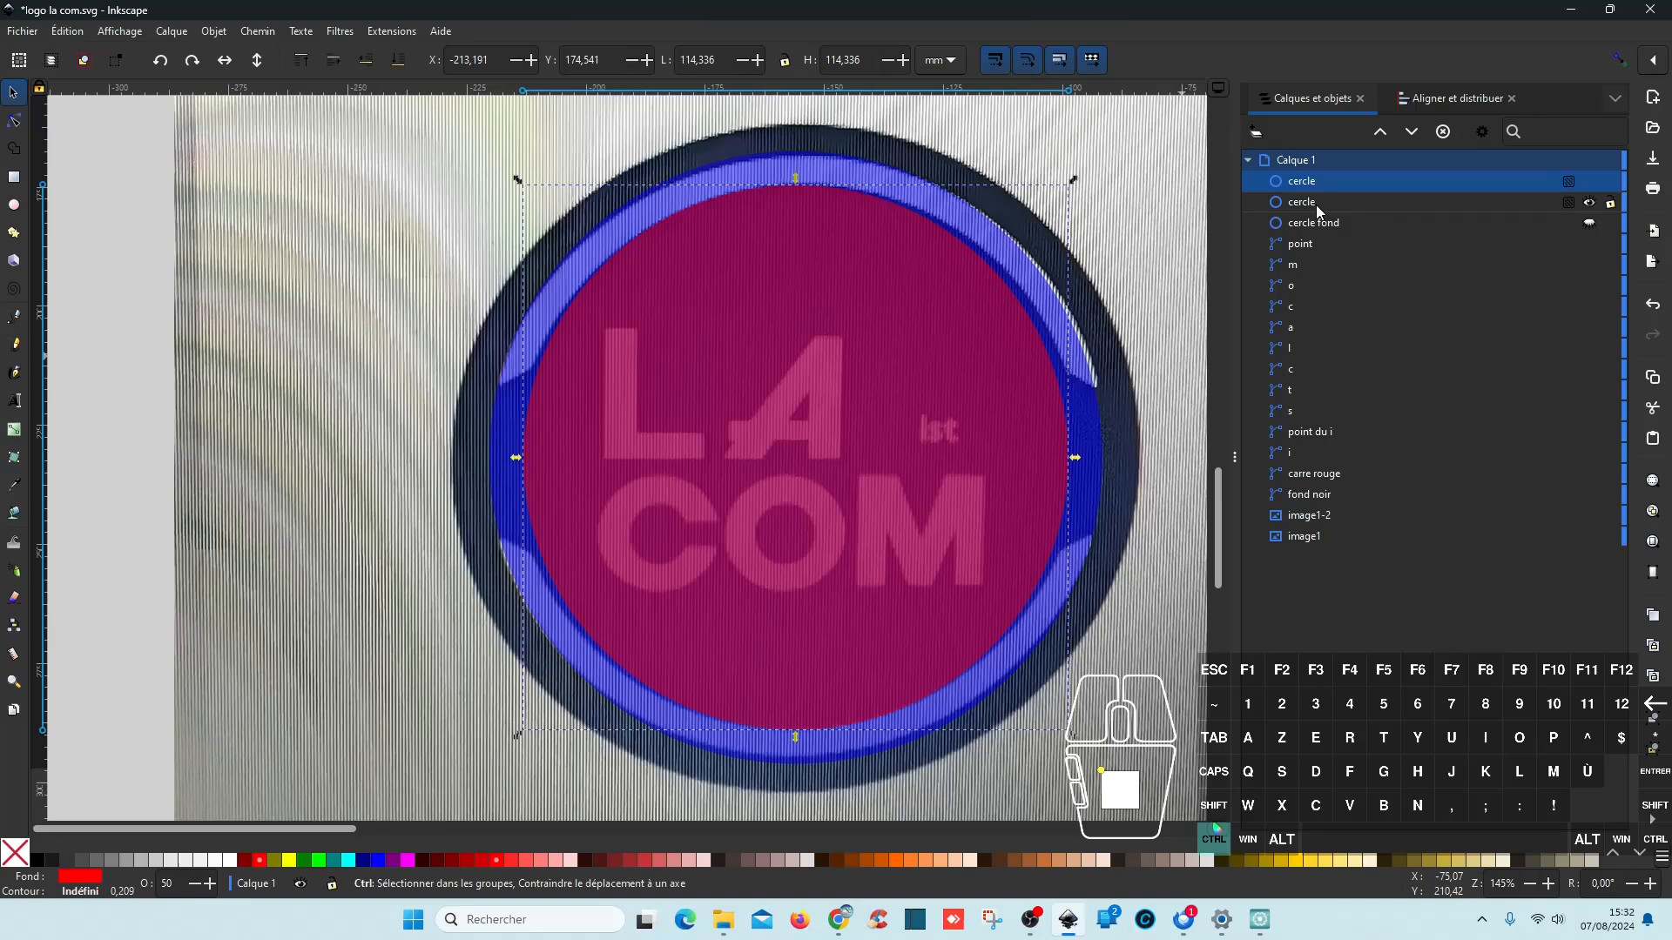
pyautogui.keyDown('ctrl'); pyautogui.click(1307, 202); pyautogui.keyUp('ctrl')
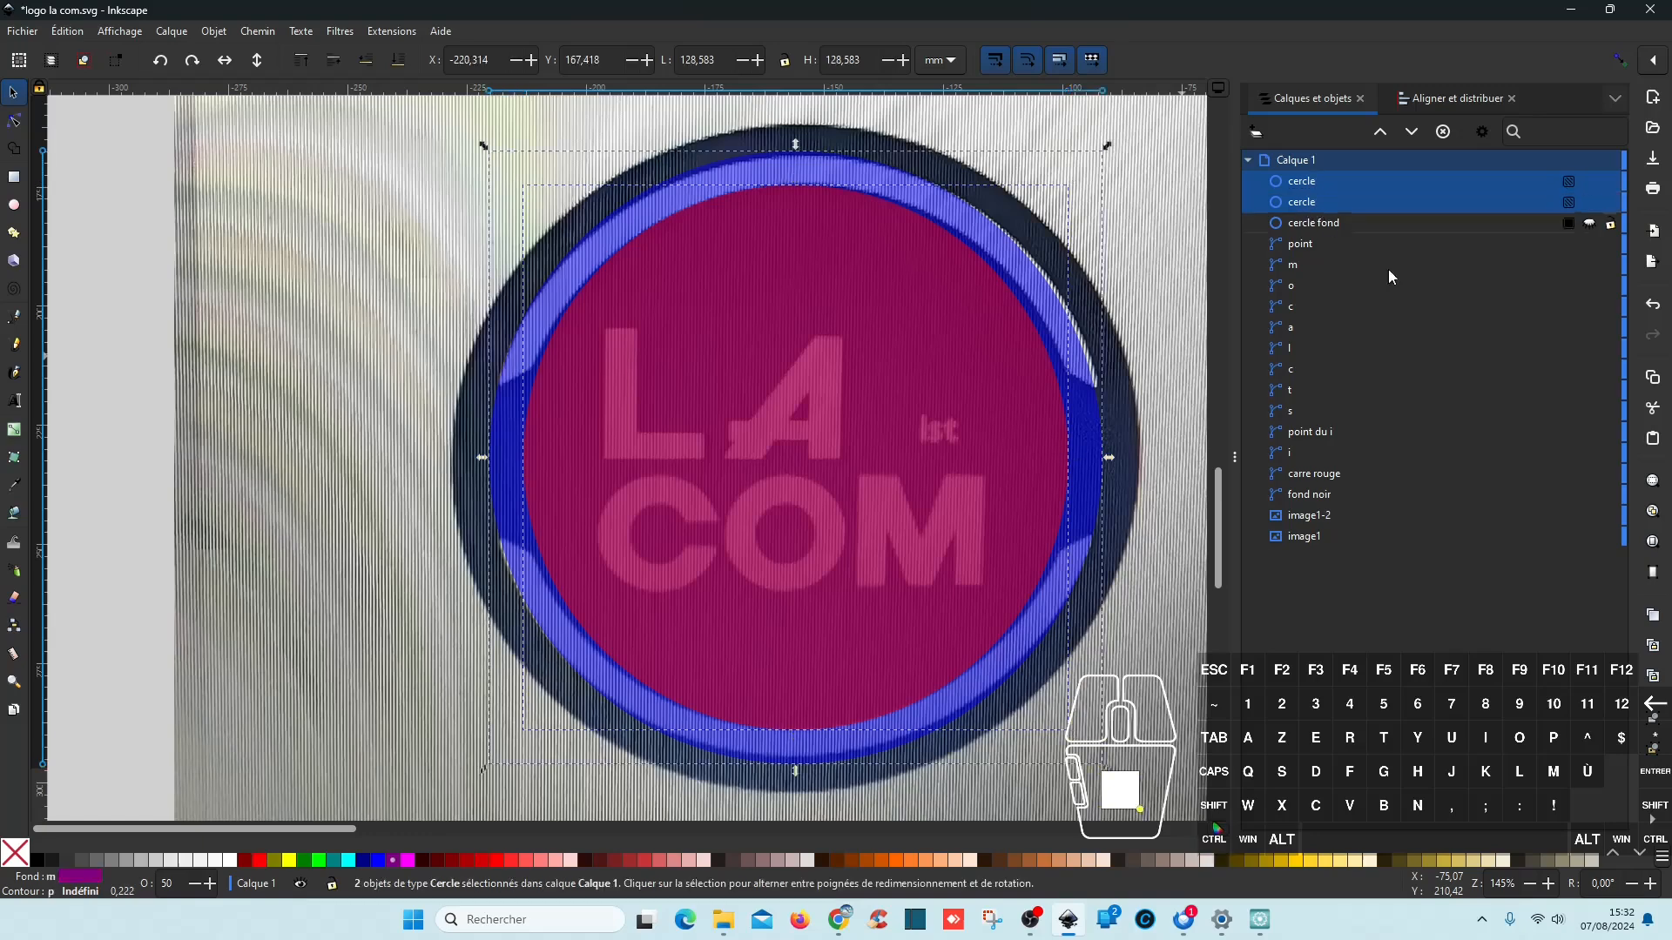
pyautogui.click(1449, 98)
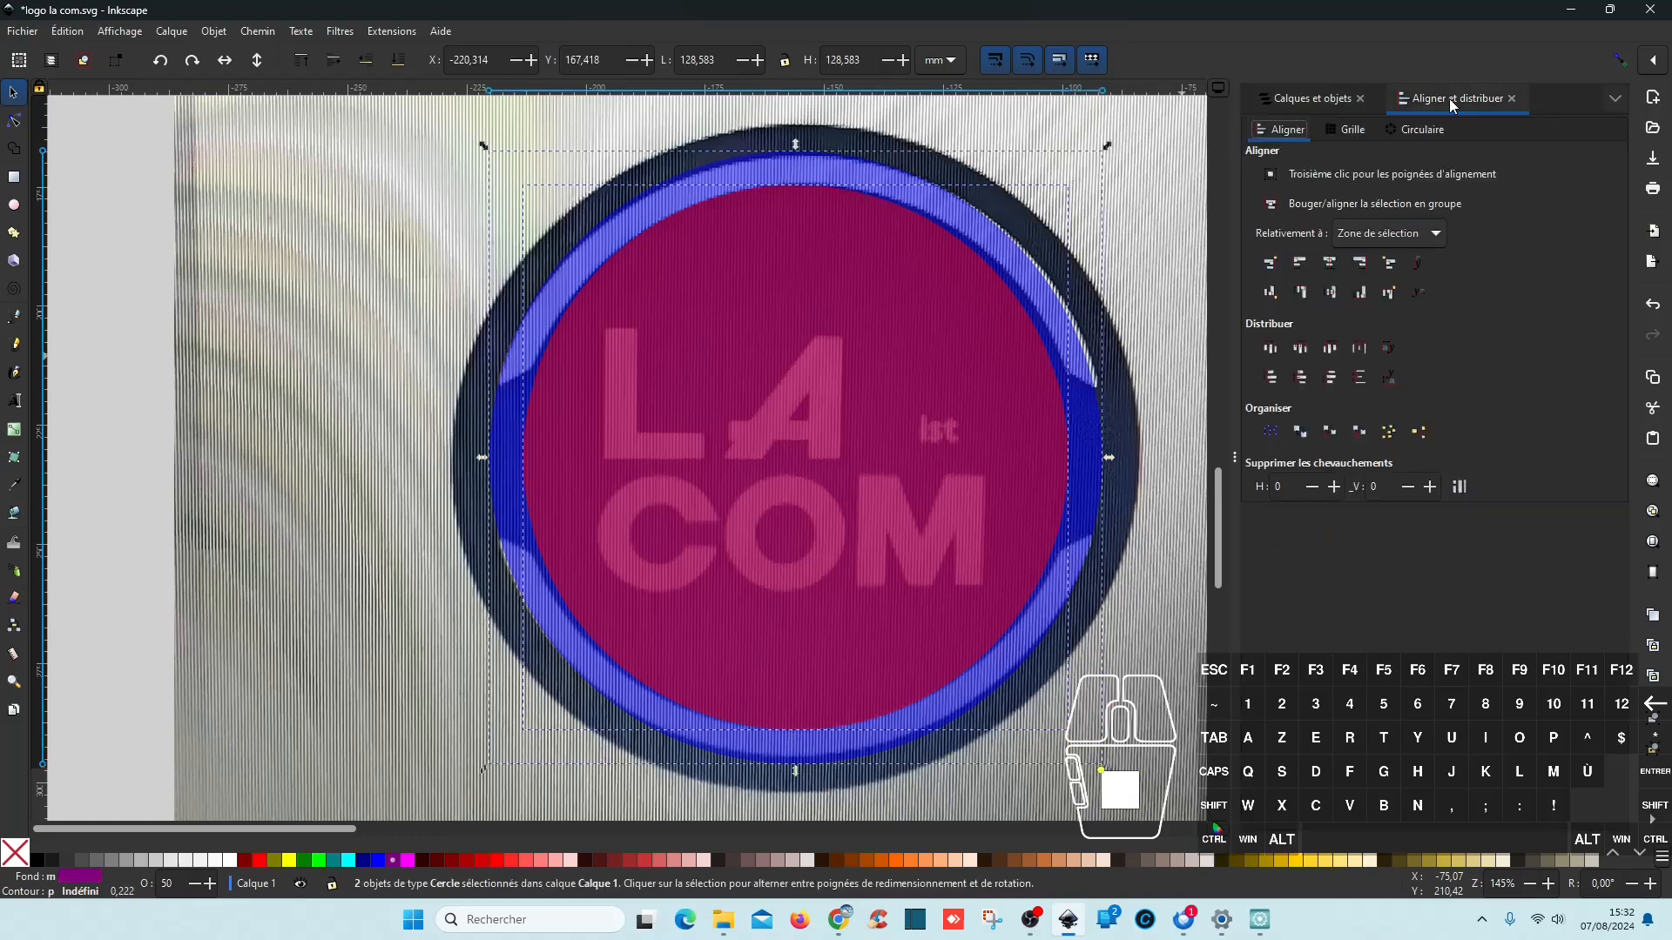
pyautogui.click(1329, 296)
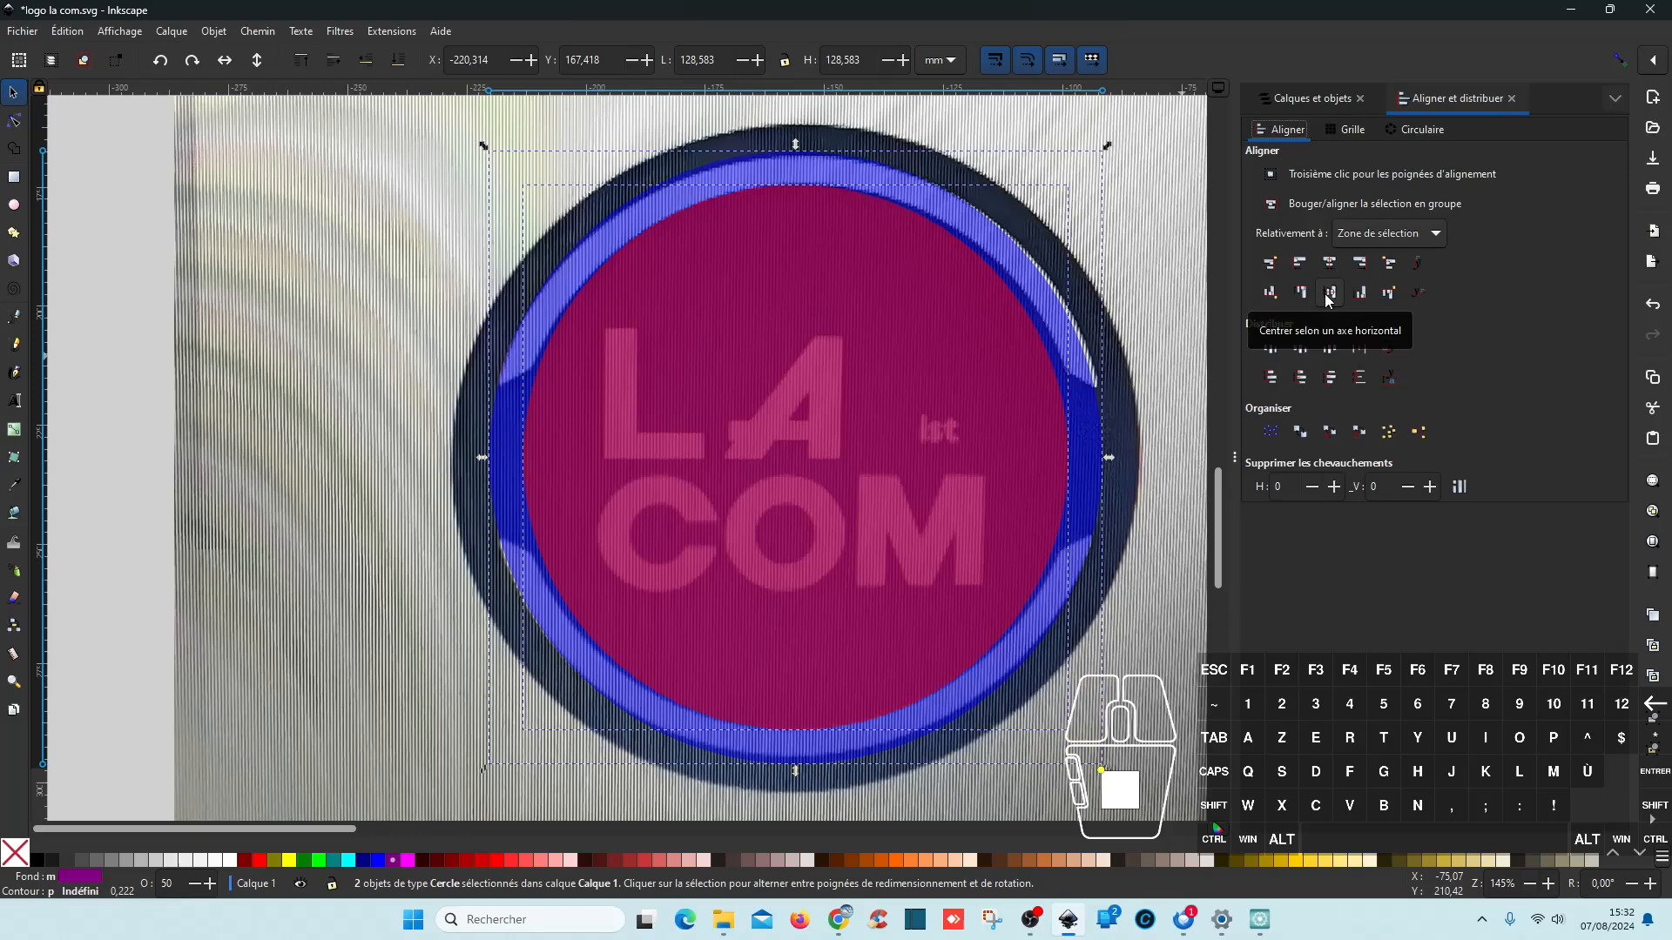
# Step: Subtract the red inner circle from the blue circle with the Difference path operation to leave a ring
pyautogui.click(1320, 100)
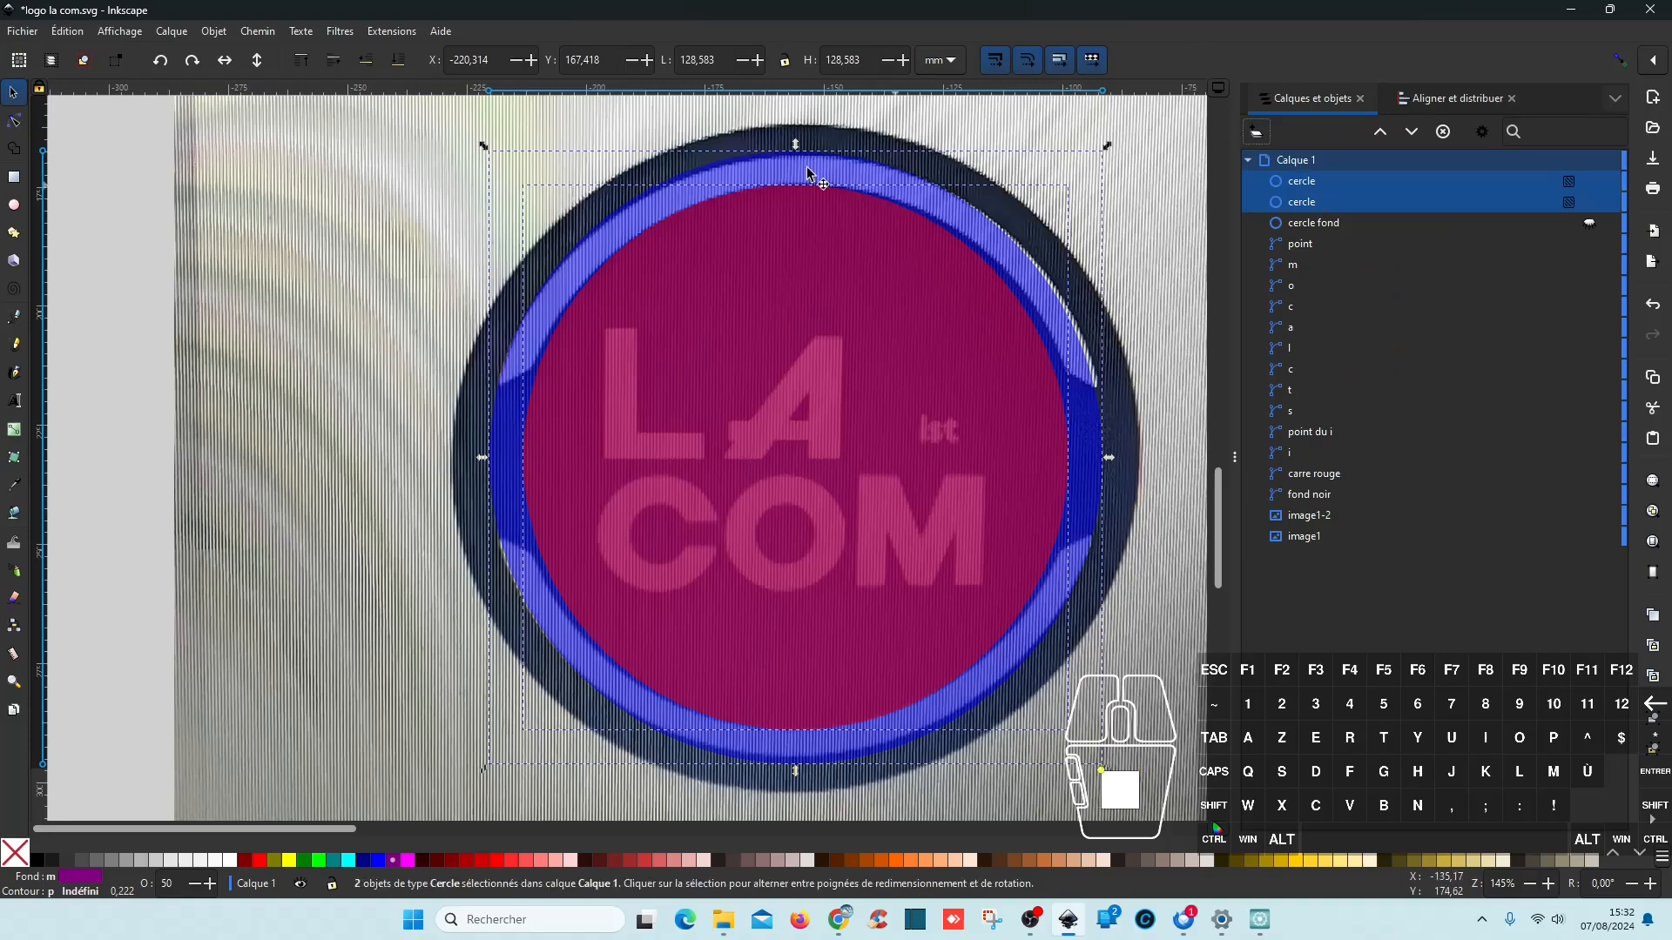
pyautogui.click(257, 31)
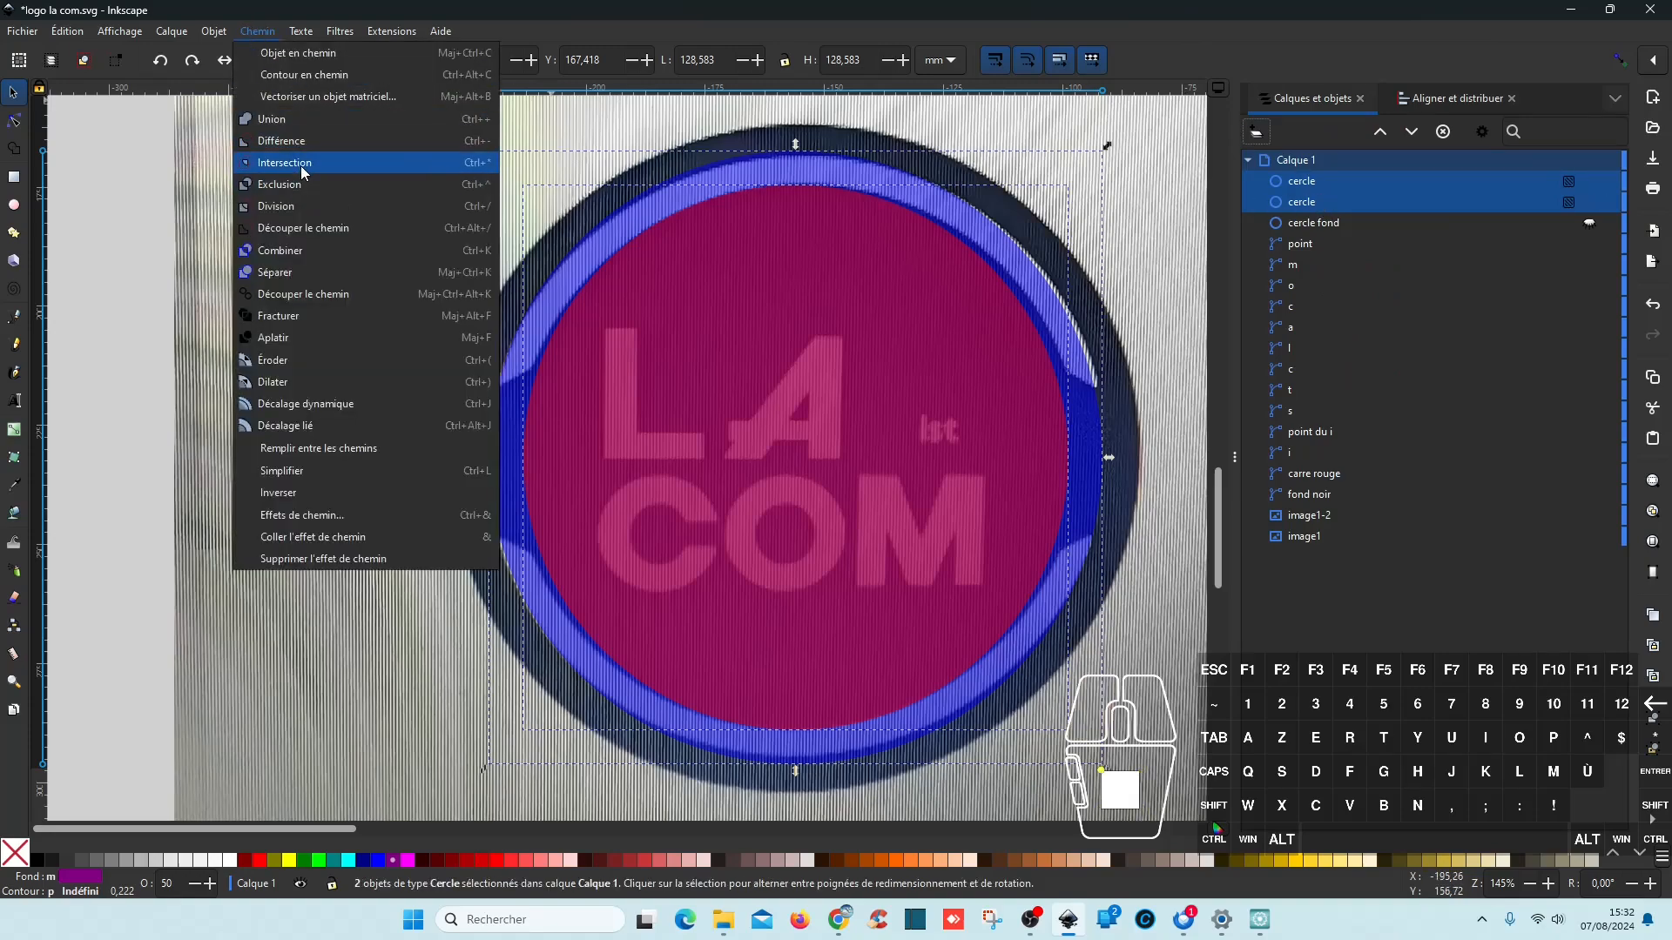
pyautogui.click(303, 142)
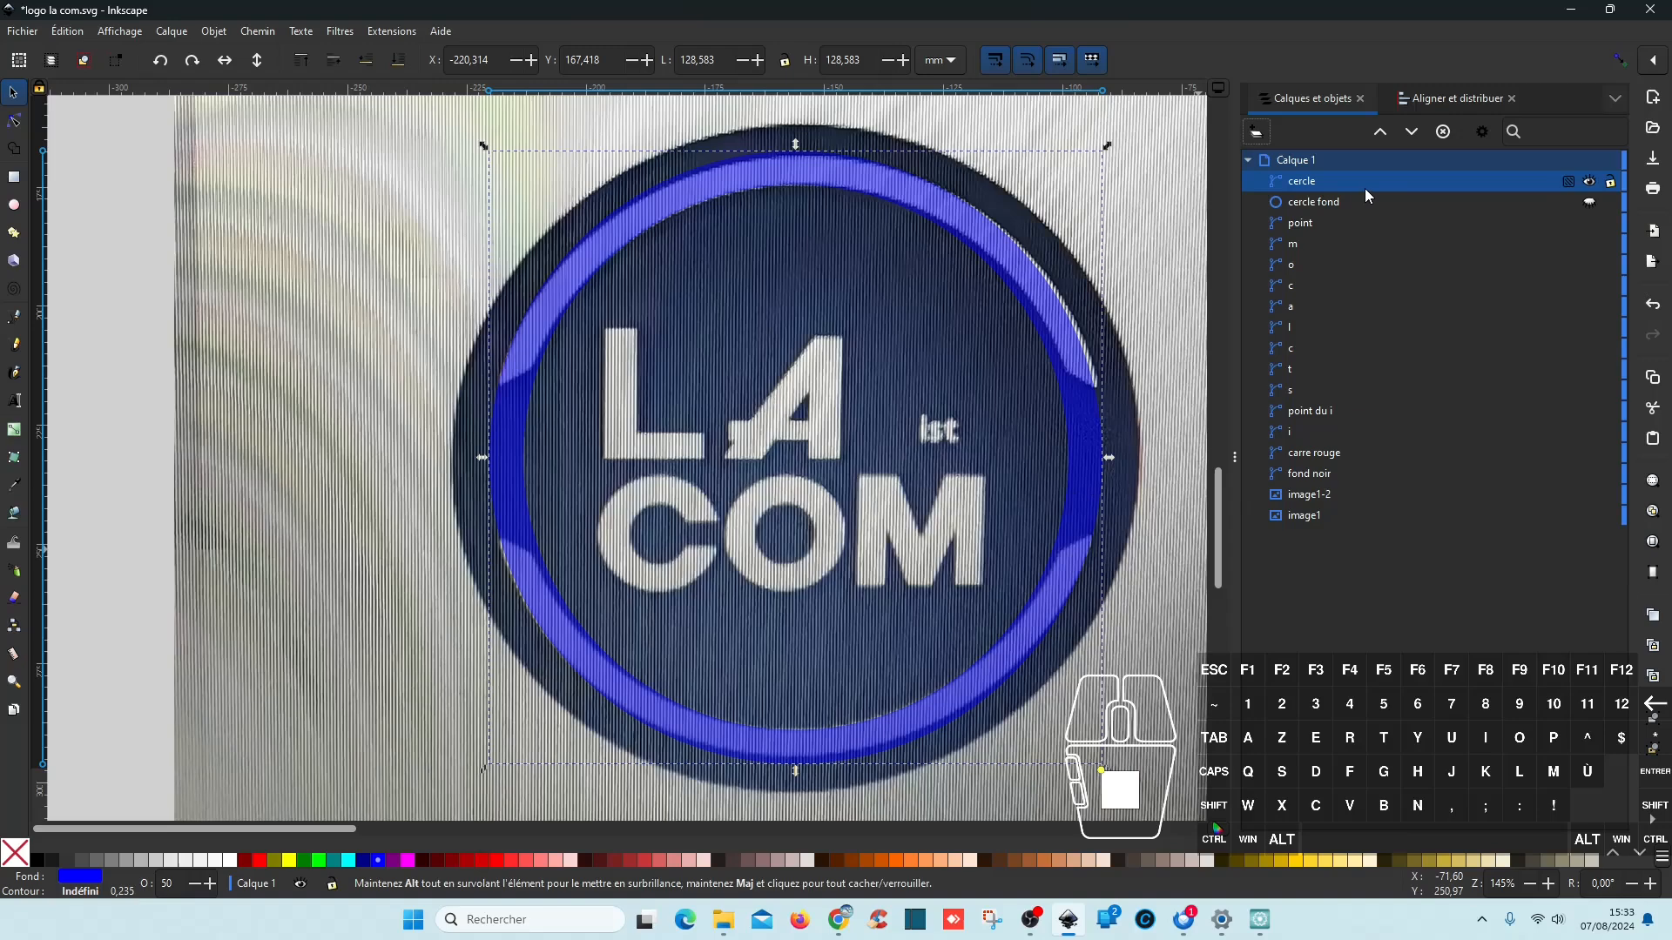
# Step: Convert the cercle fond object to a path and save the document
pyautogui.click(1335, 205)
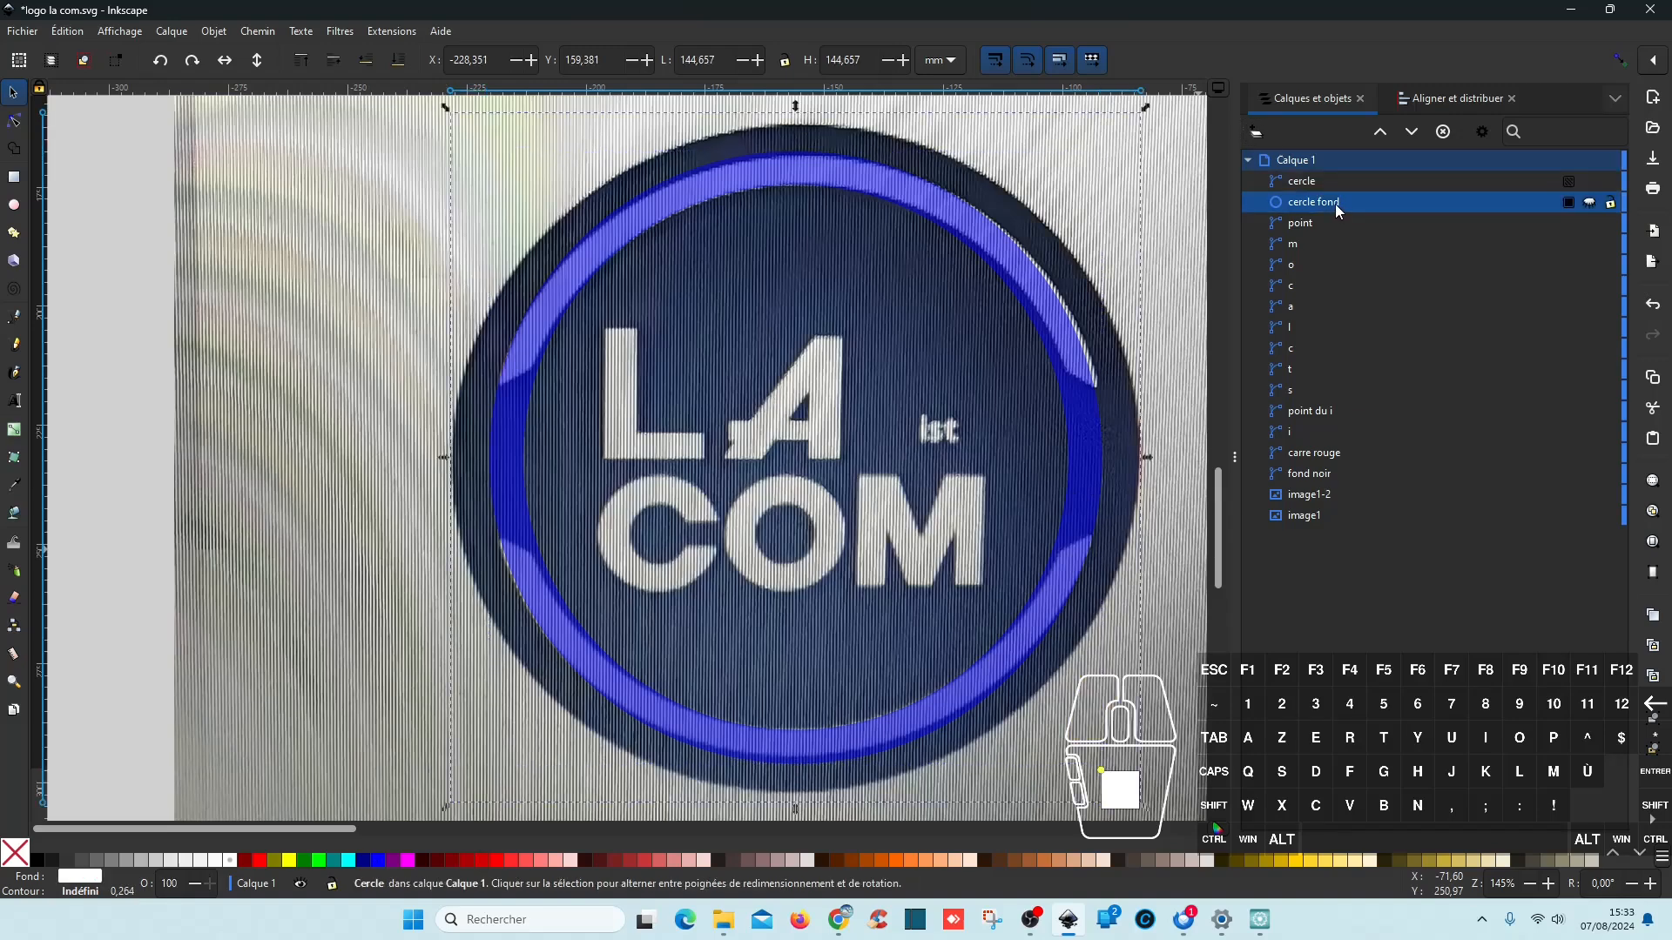
pyautogui.click(250, 32)
pyautogui.click(281, 49)
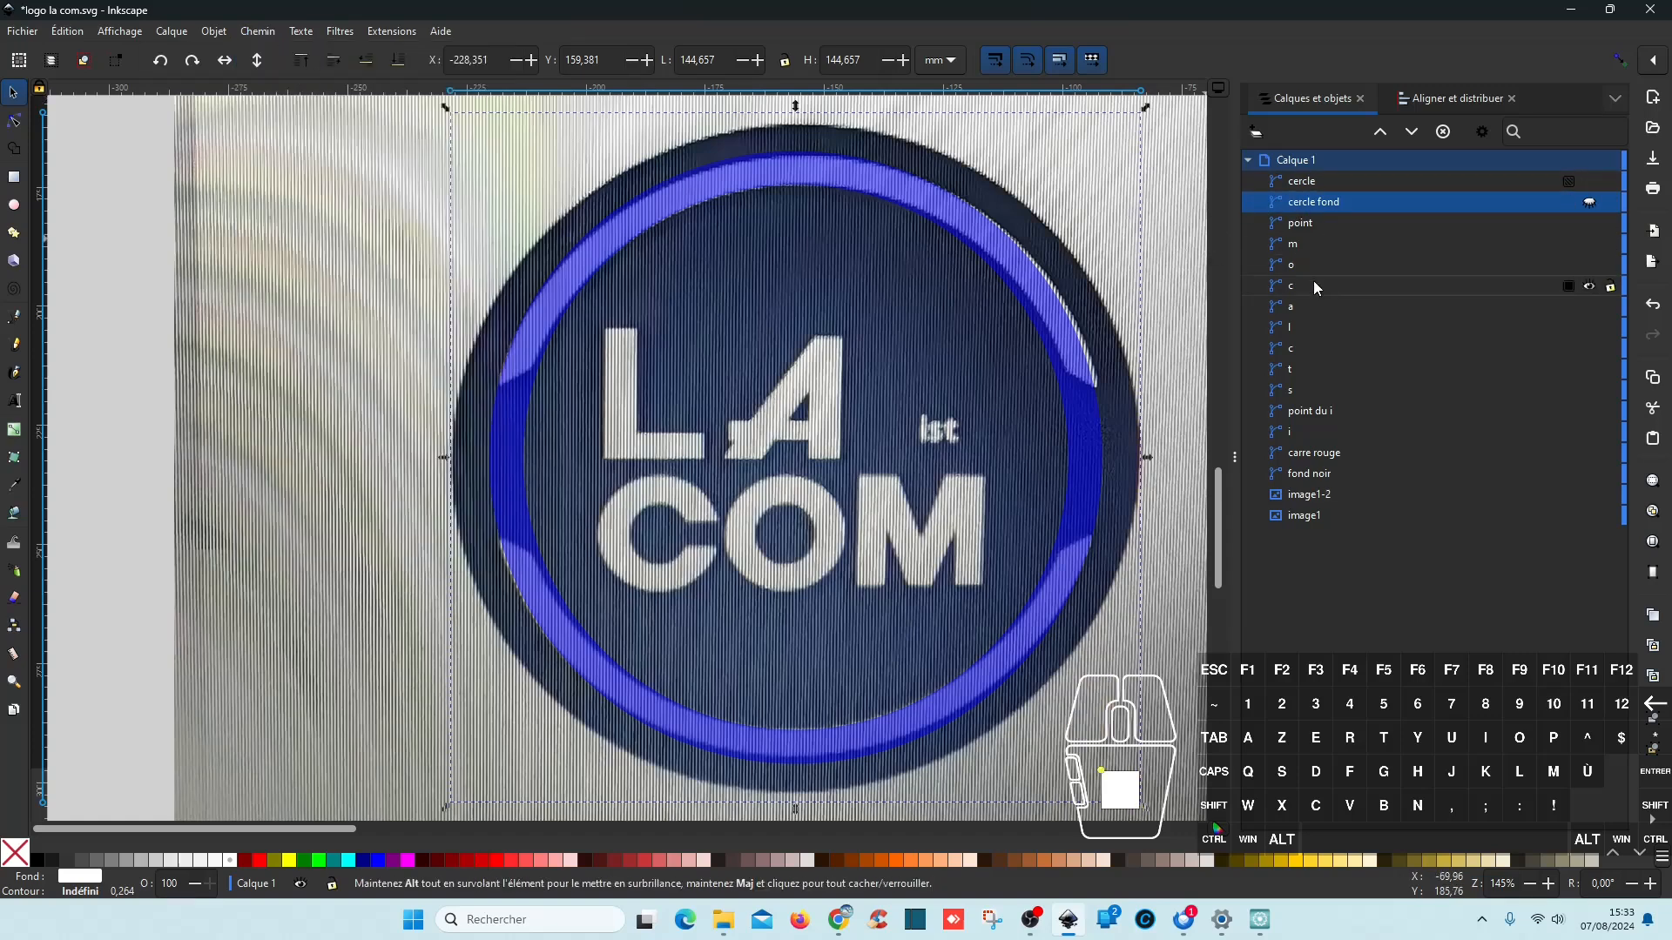
pyautogui.hotkey('ctrl', 's')
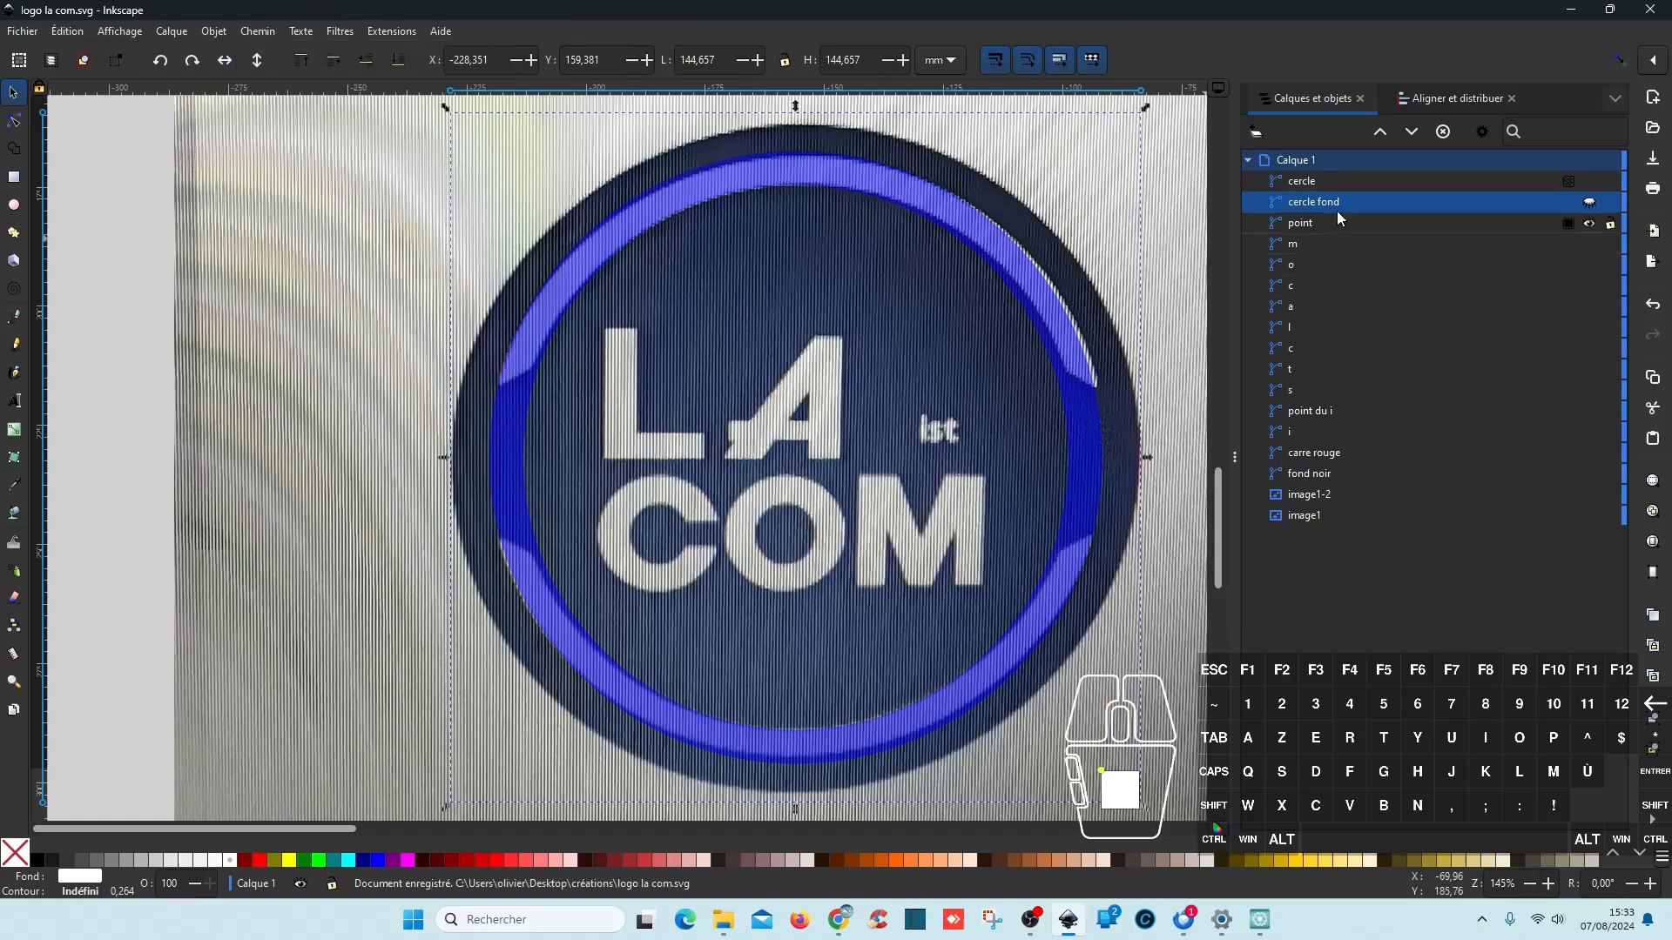
# Step: Rename the cercle ring object as int
pyautogui.click(1328, 182)
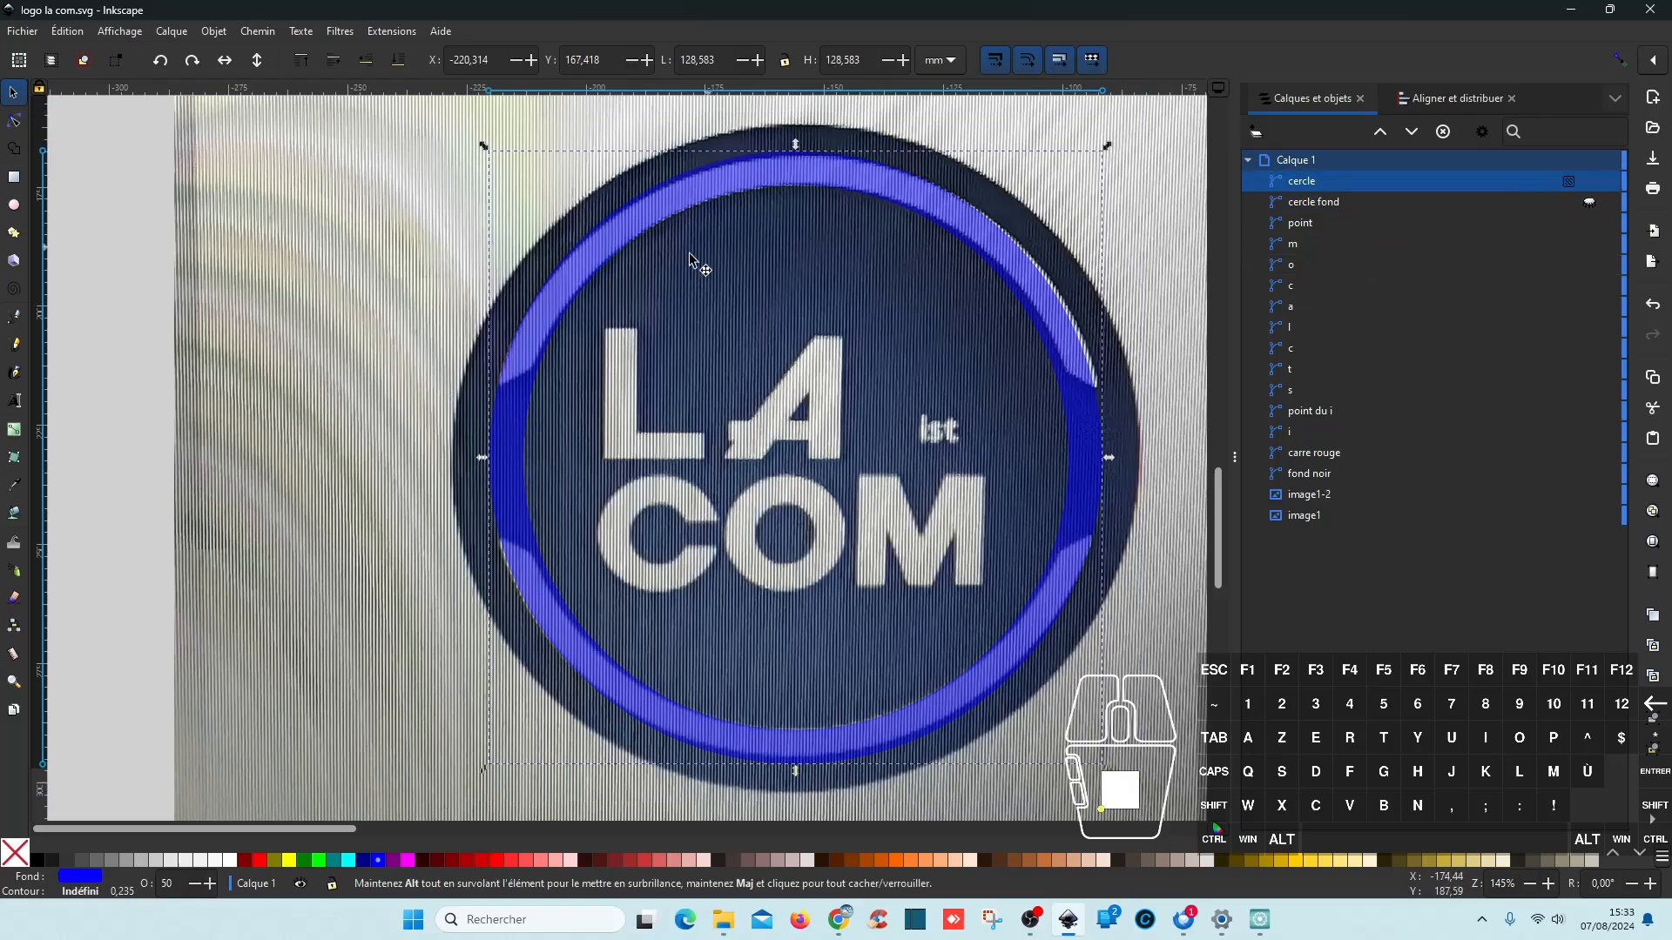
pyautogui.doubleClick(1399, 185)
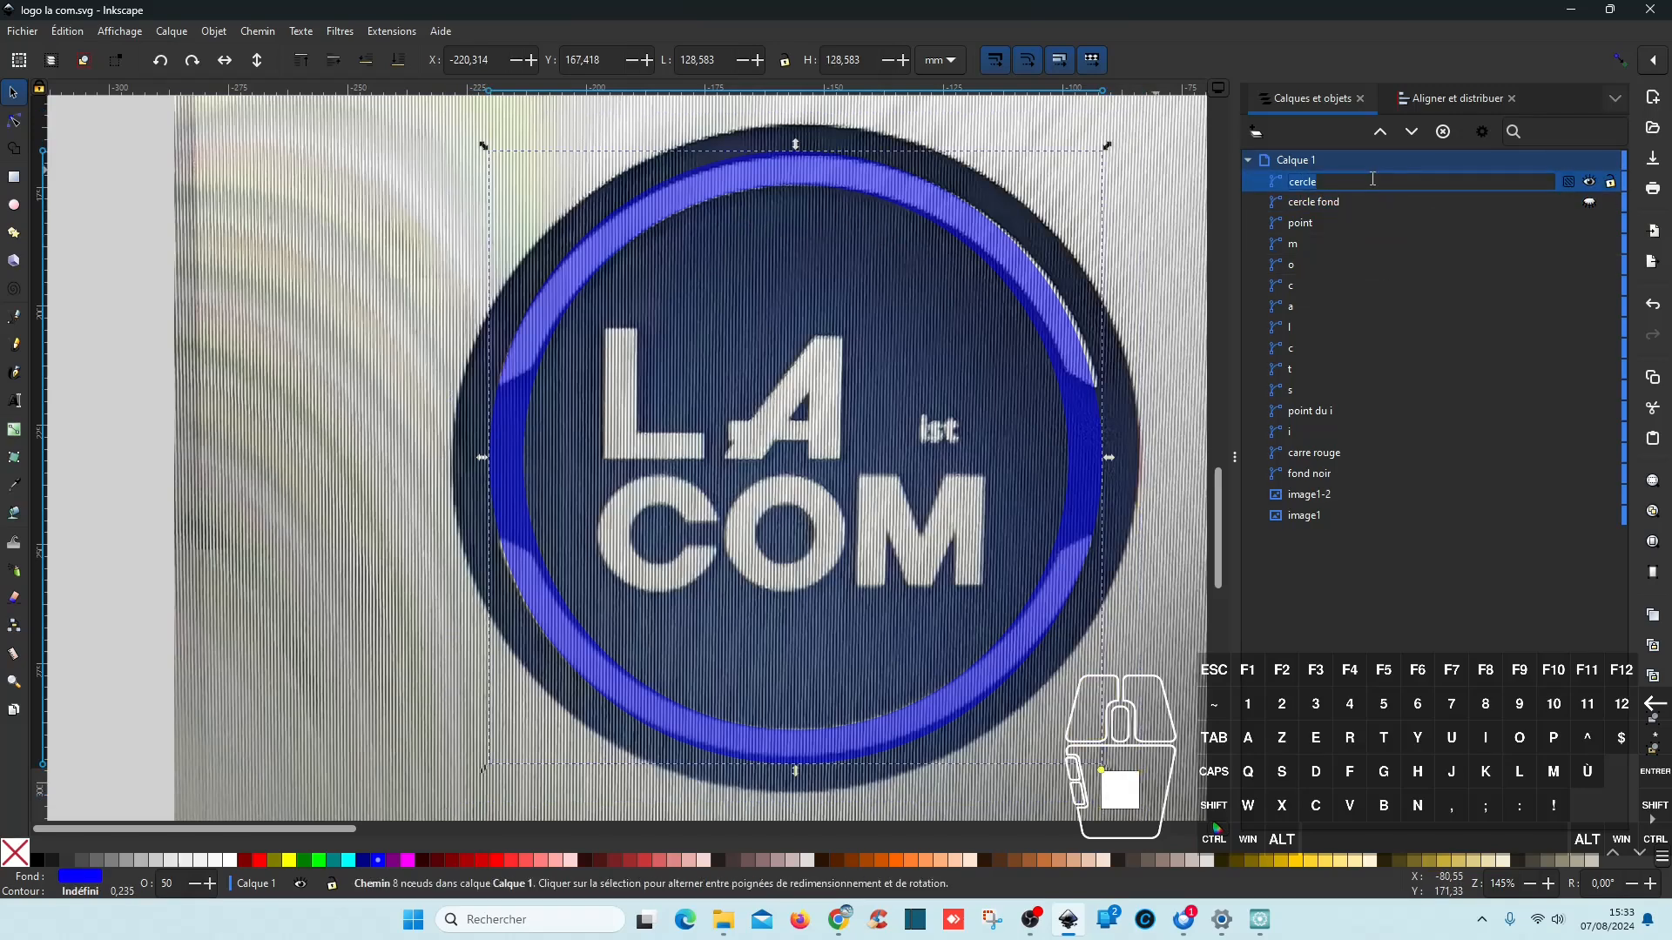
pyautogui.press('BackSpace')
pyautogui.write('int')
pyautogui.press('Return')
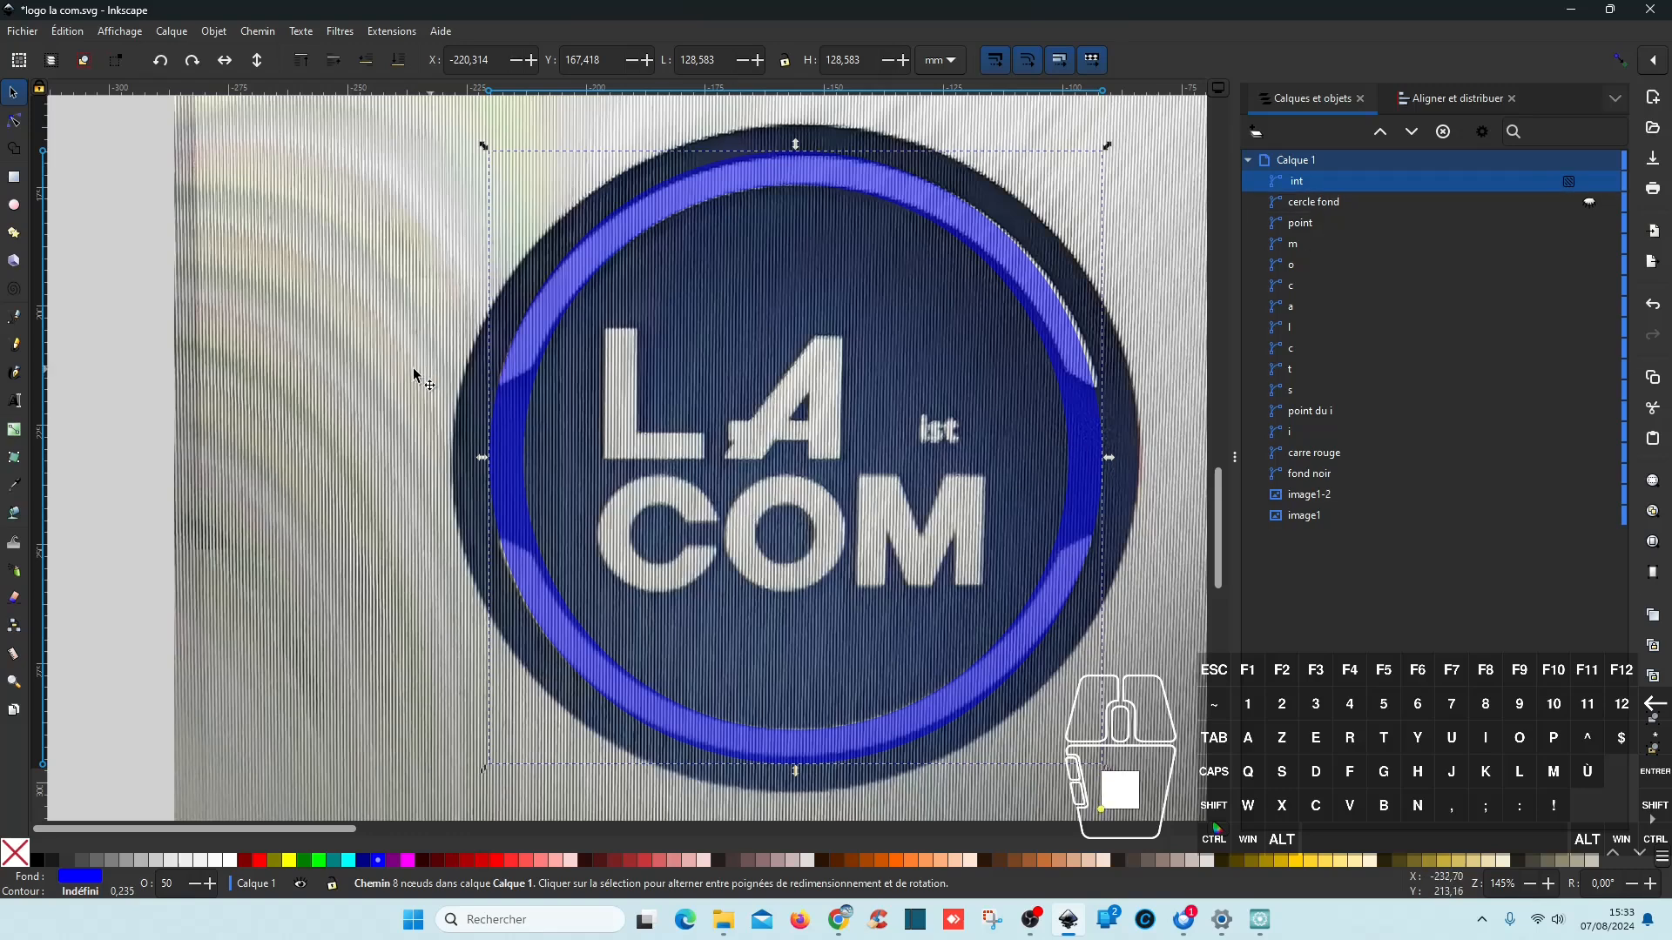
# Step: Draw a closed eight-sided straight-line path about 150 mm wide across the ring's middle, following the slanted ends of the logo's light arcs
pyautogui.click(16, 324)
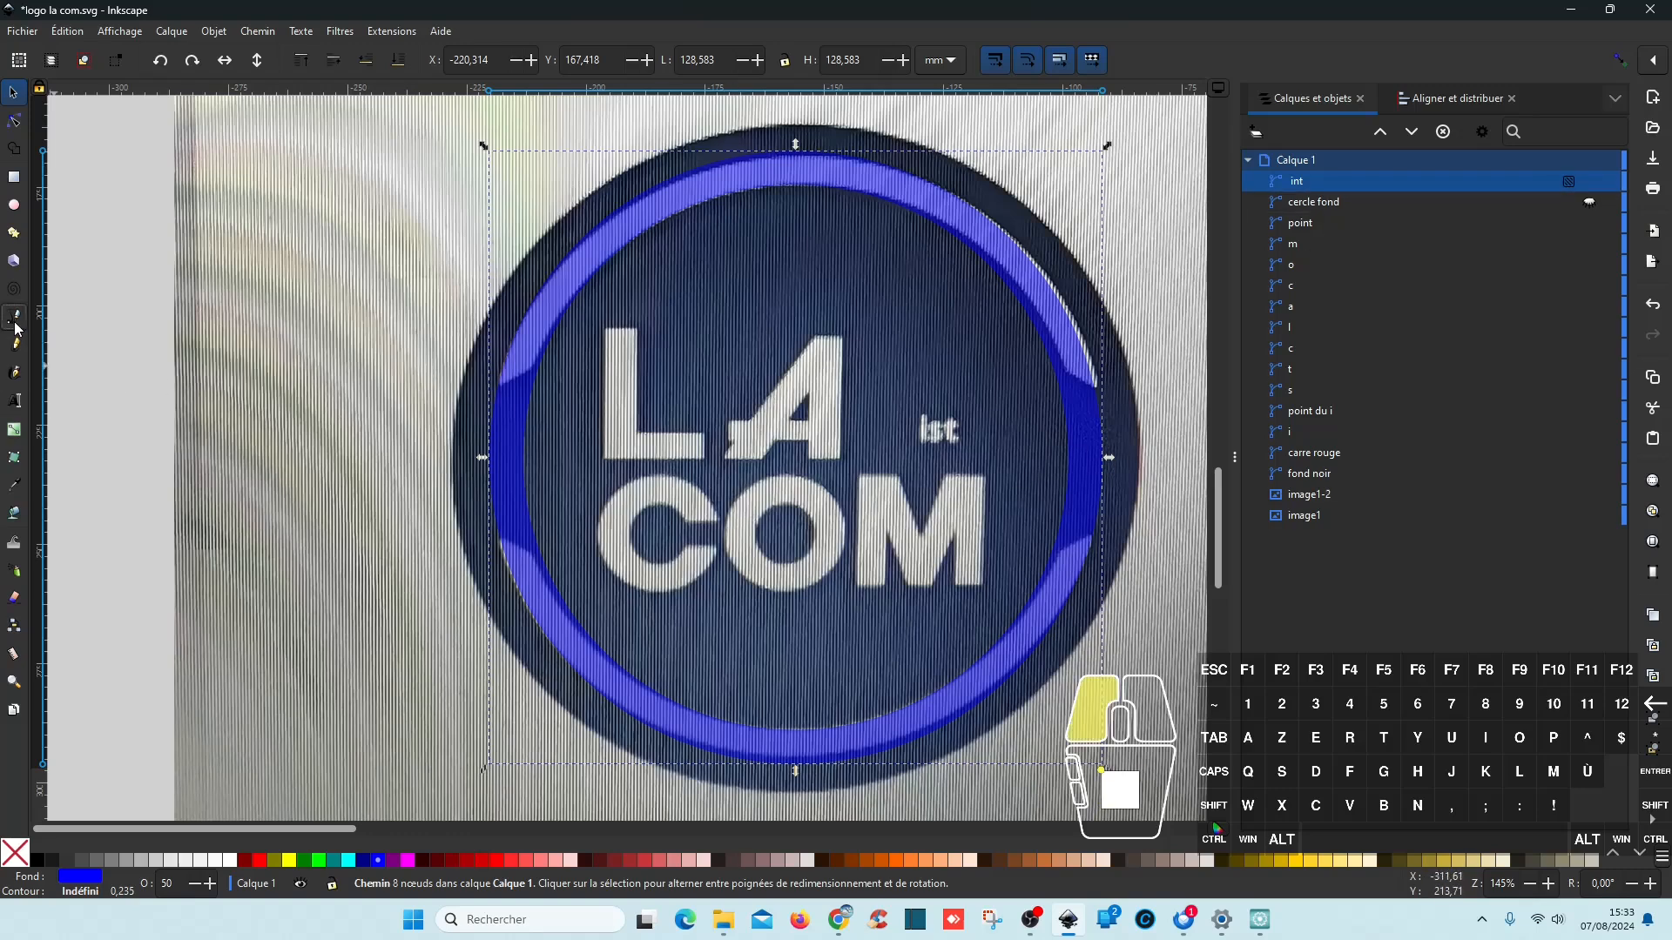
pyautogui.click(439, 417)
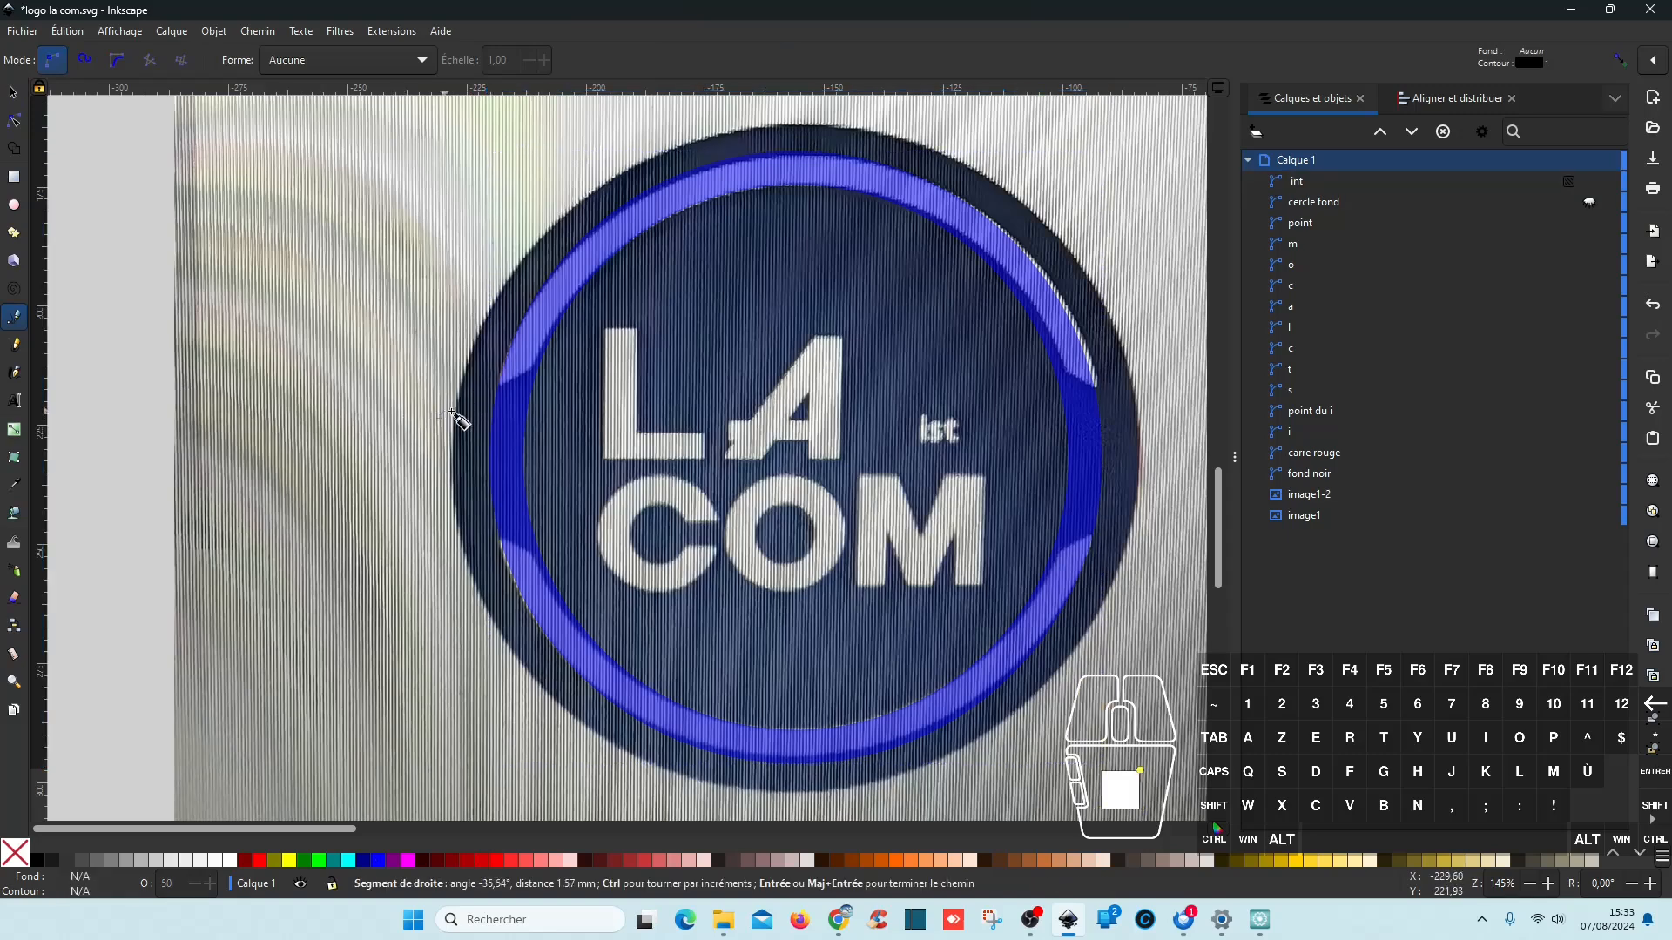
pyautogui.click(573, 352)
pyautogui.click(1034, 353)
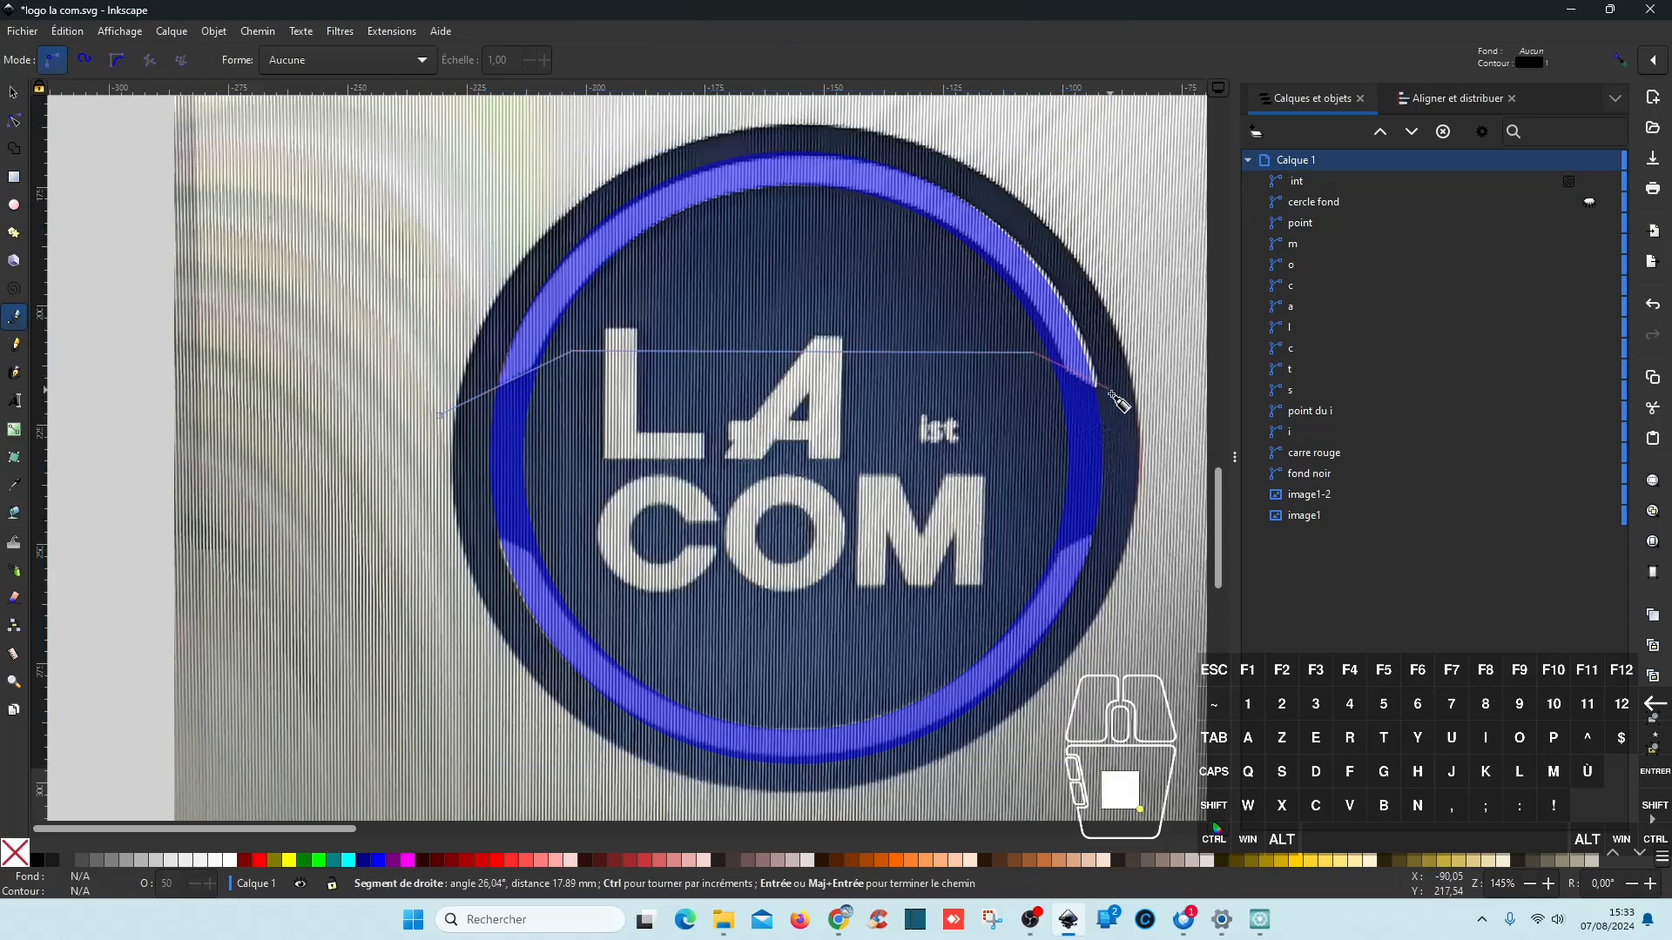
pyautogui.click(1162, 421)
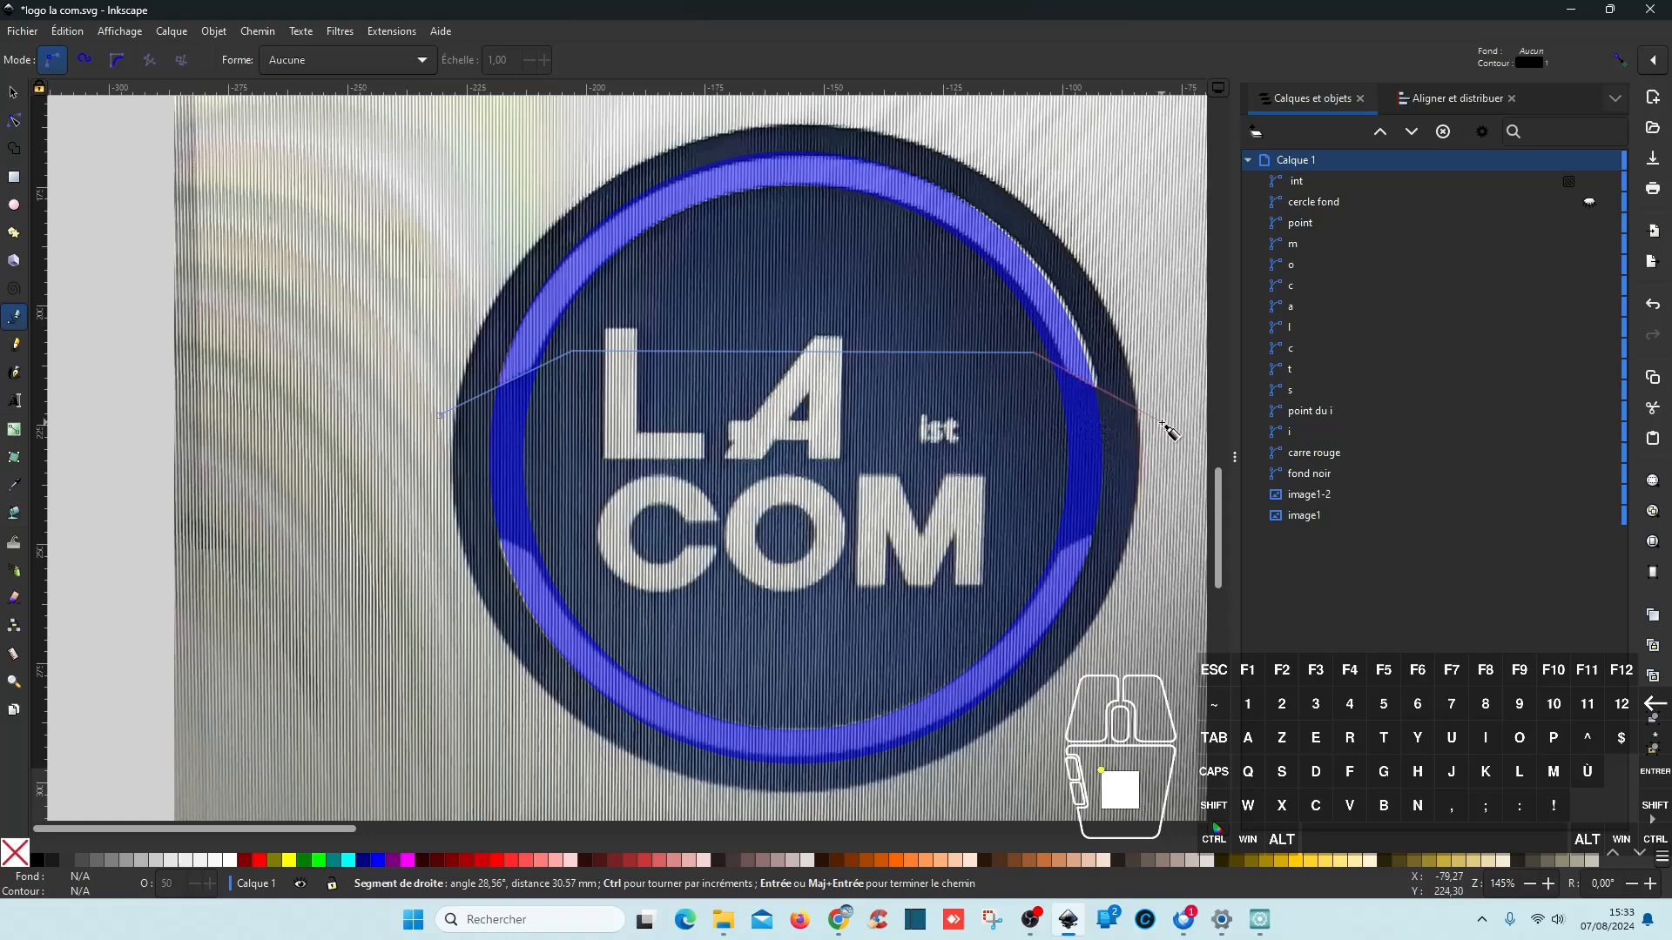
pyautogui.click(1162, 514)
pyautogui.click(1036, 558)
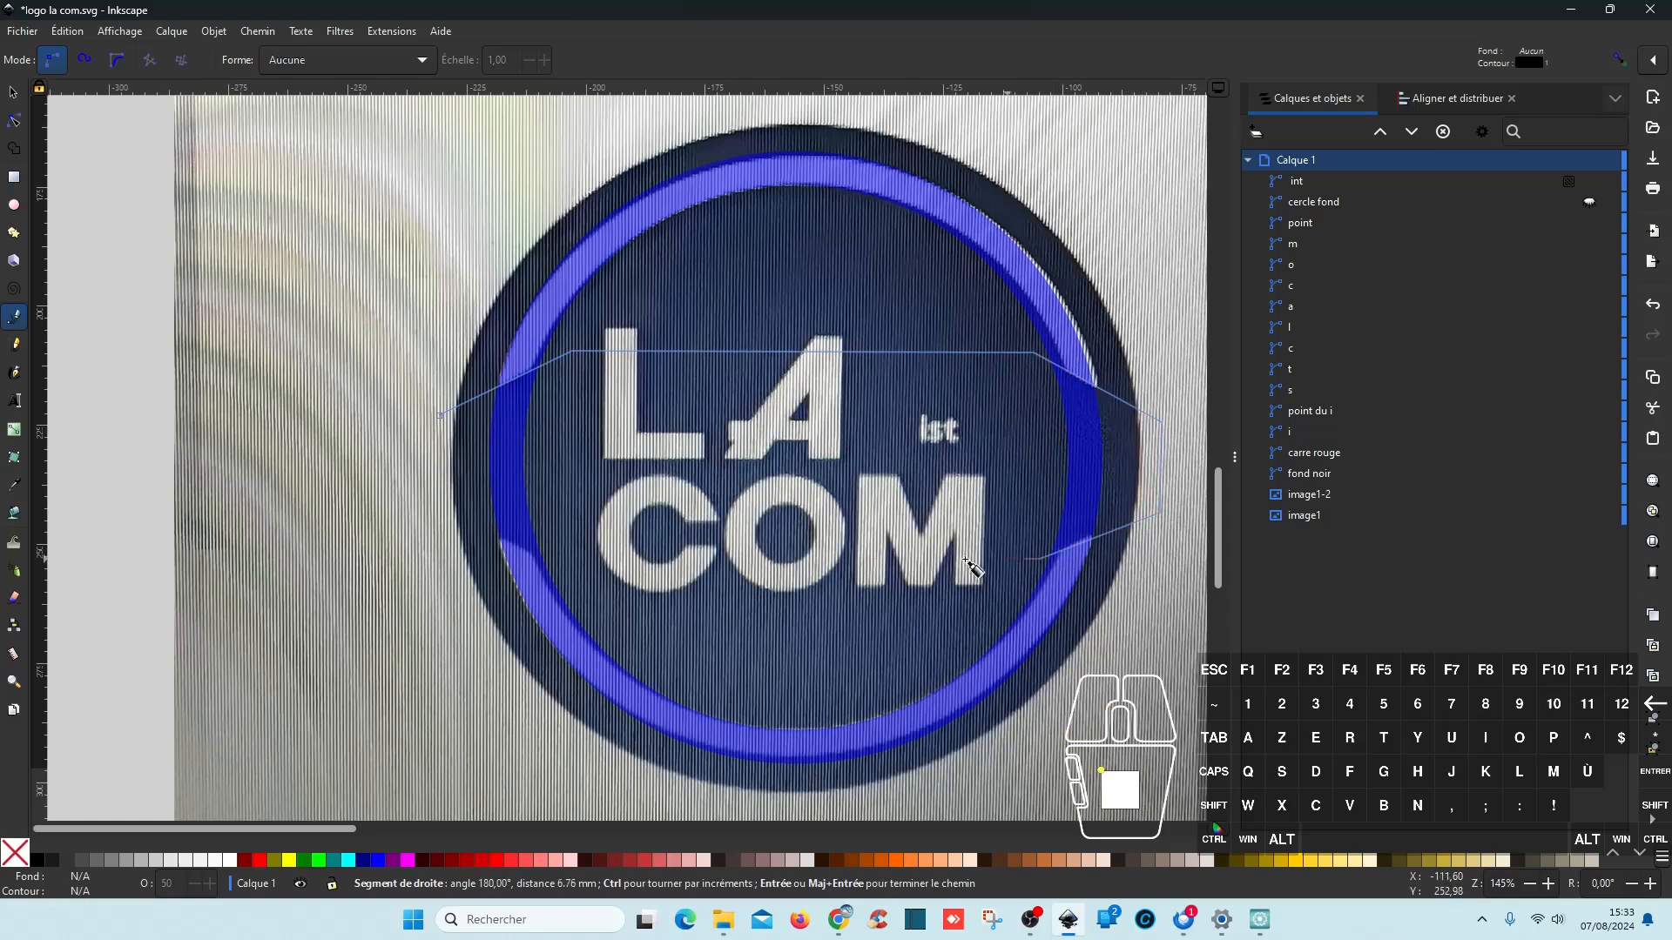
pyautogui.click(566, 568)
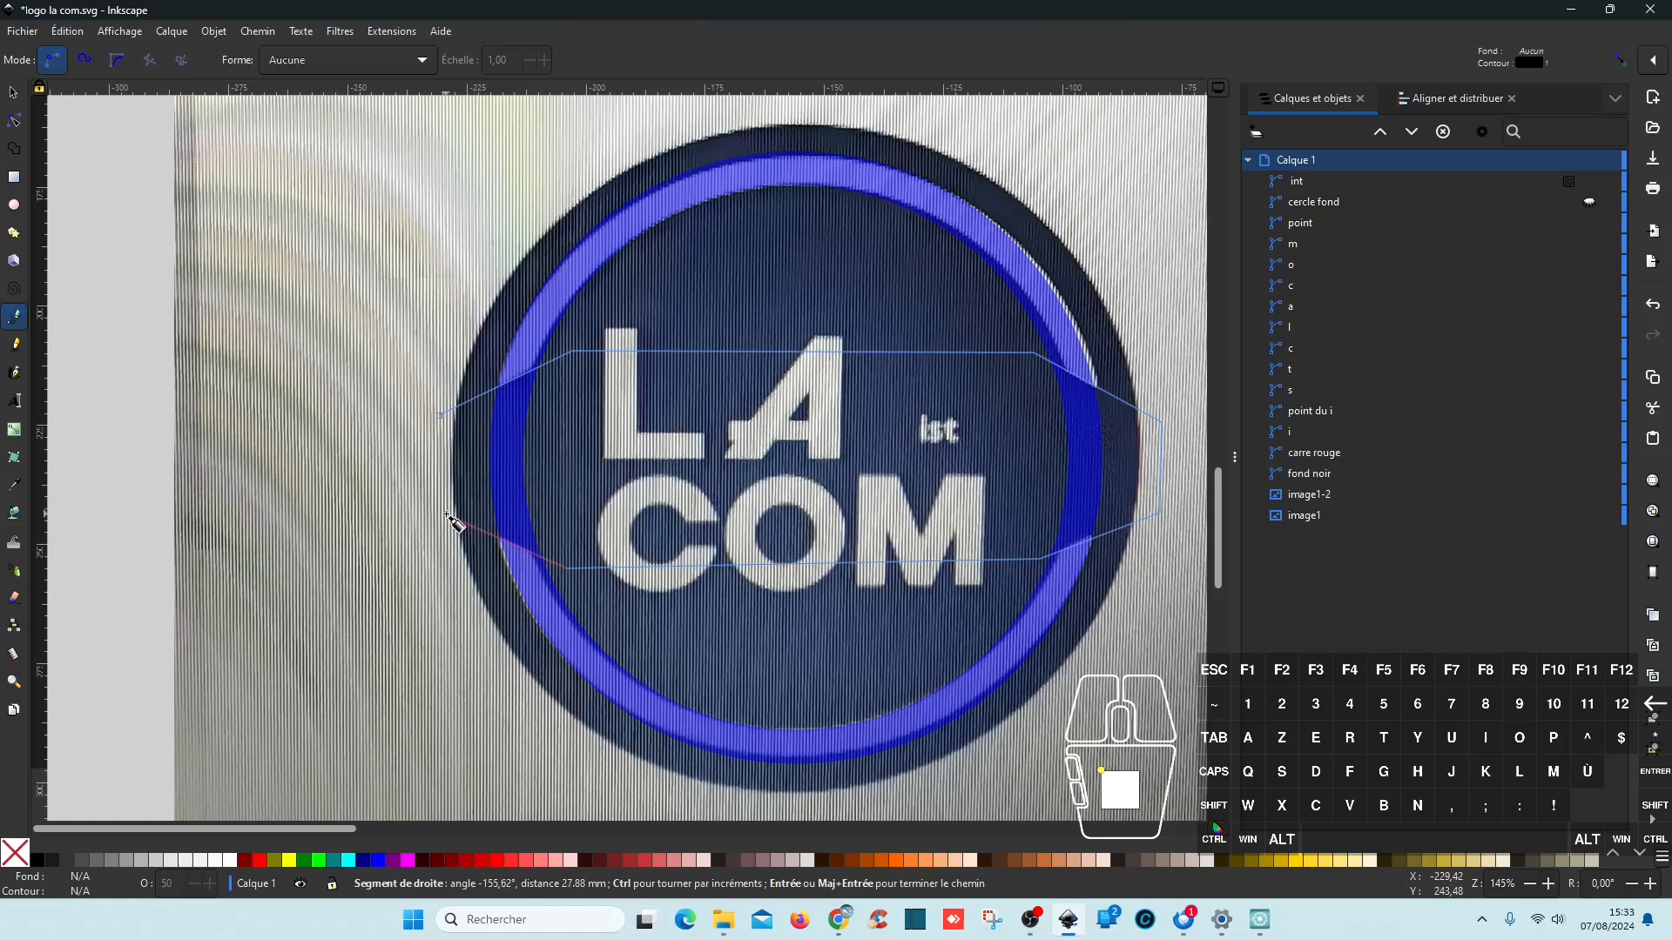
pyautogui.click(441, 417)
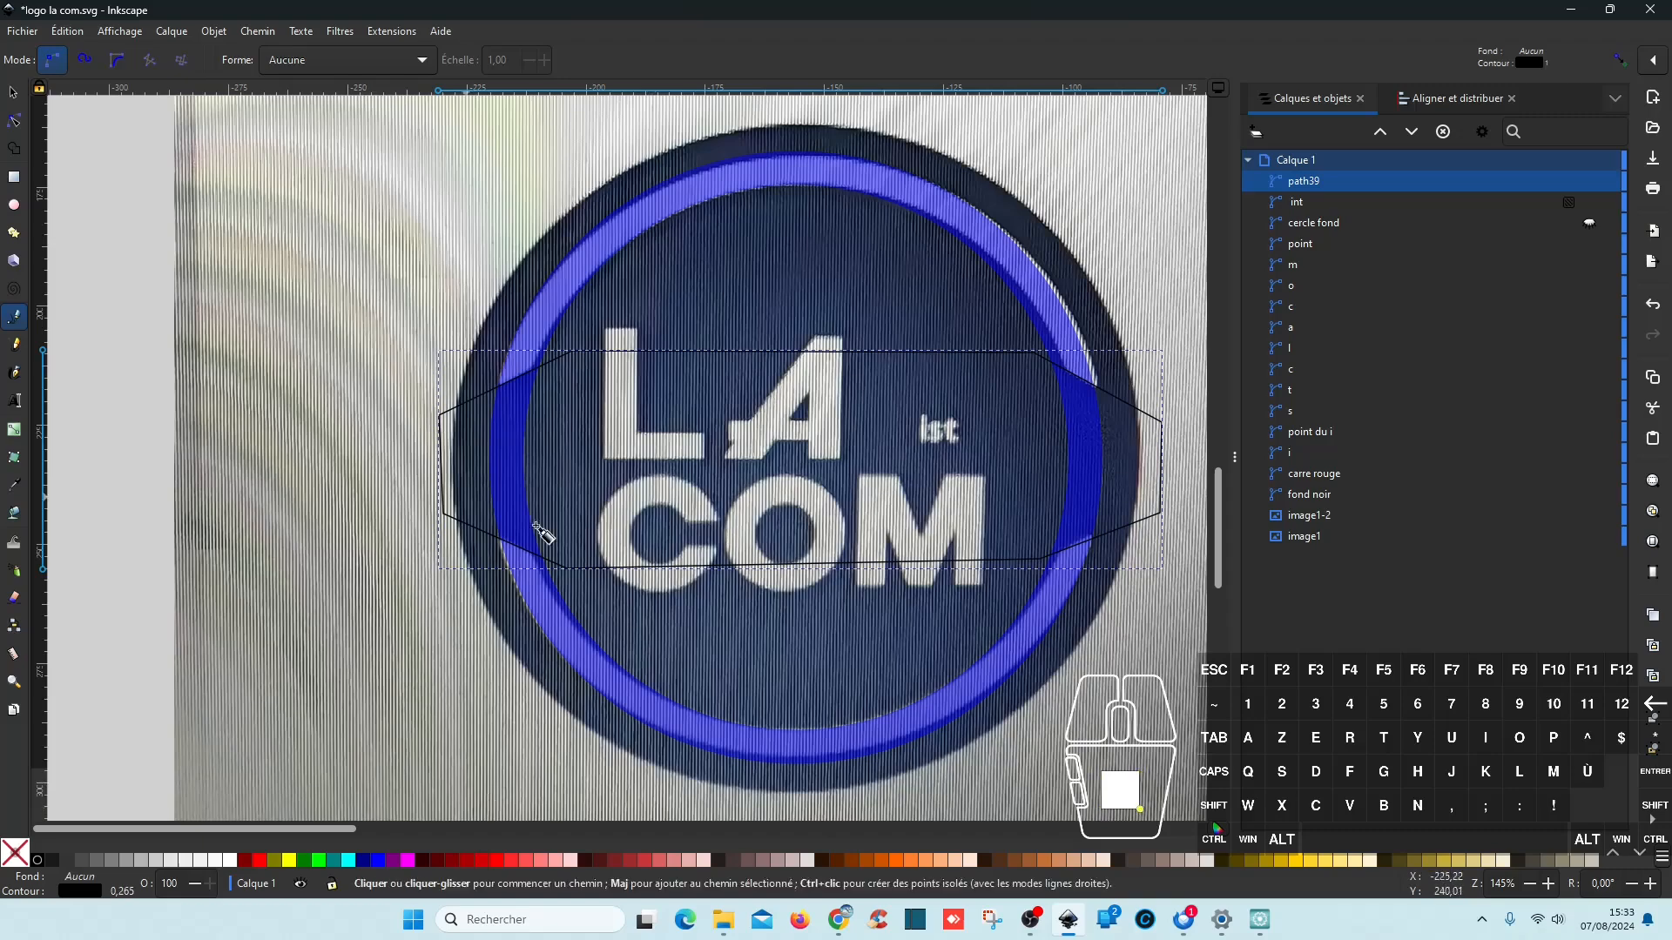
# Step: Move the polygon's upper-left inner node to about X -203.1, Y 208.6 mm and its lower-left outer node to about X -229.8, Y 242.6 mm
pyautogui.click(14, 121)
pyautogui.scroll(5, 570, 411)
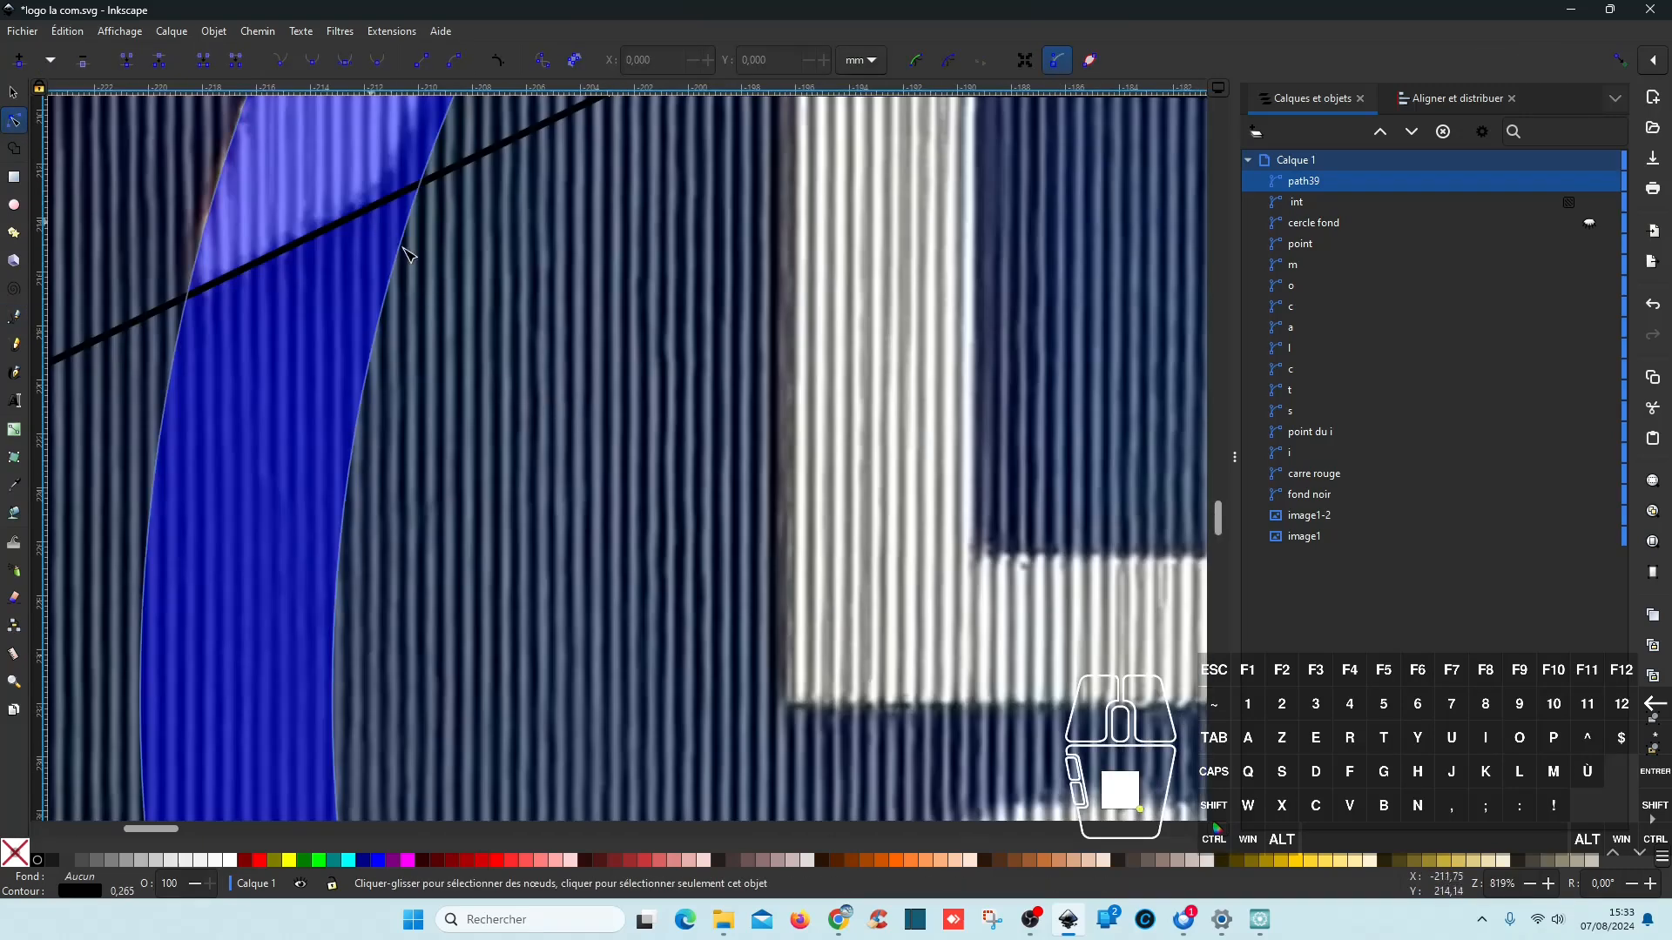
pyautogui.scroll(3, 625, 343)
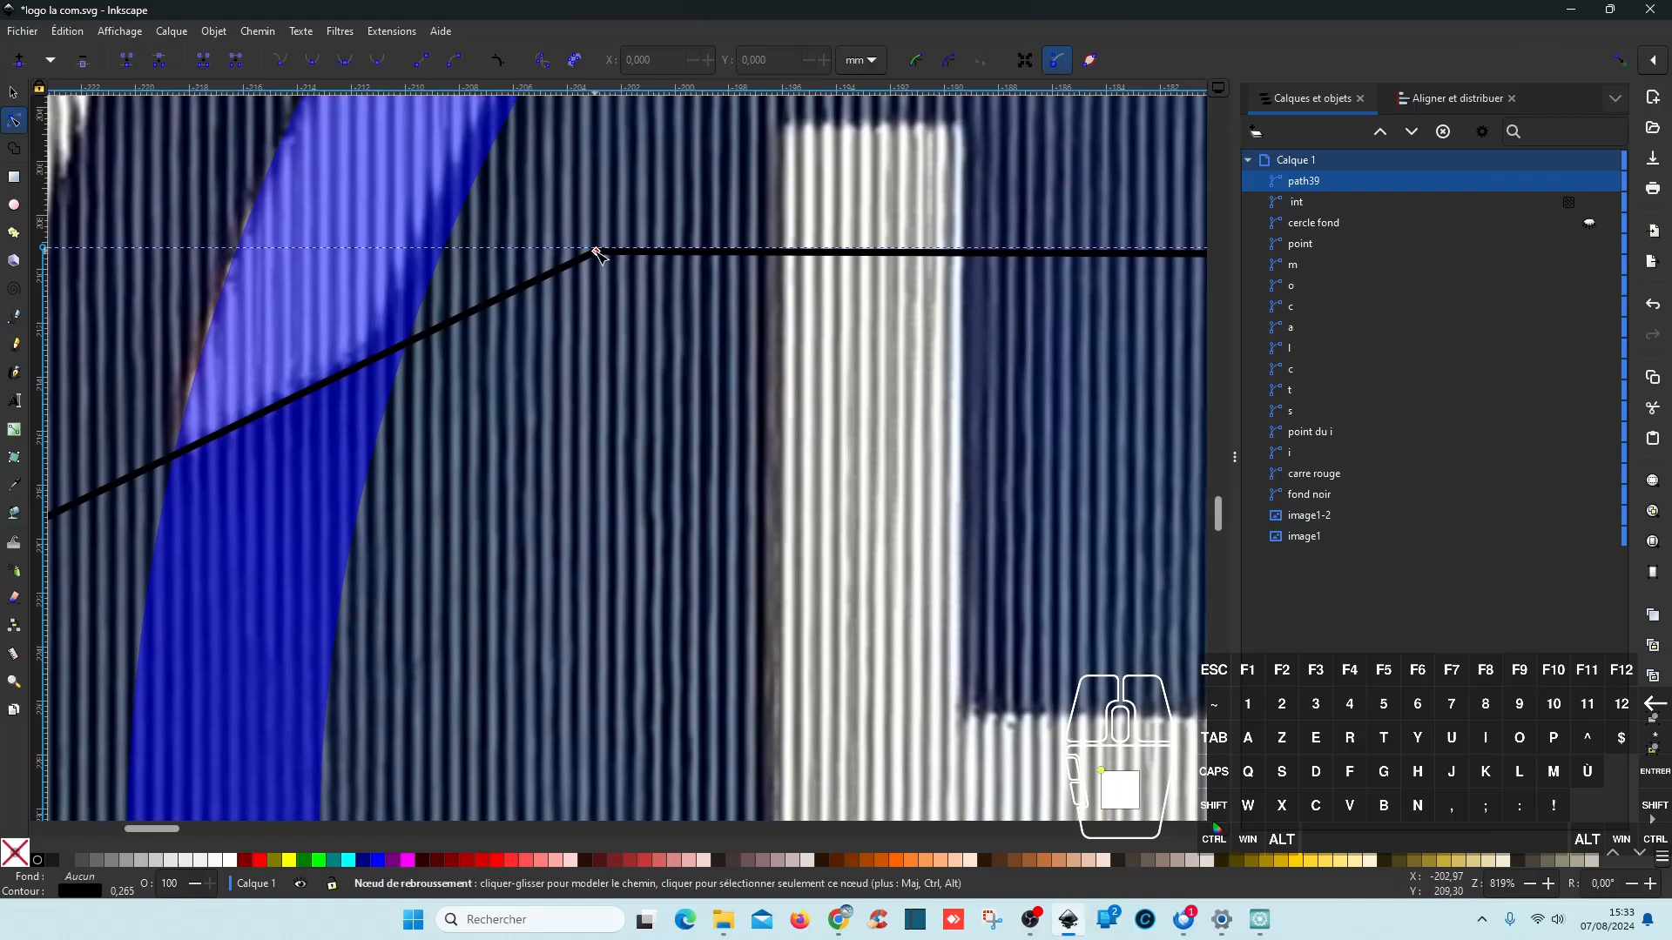
pyautogui.moveTo(597, 251); pyautogui.dragTo(590, 232)
pyautogui.scroll(5, 689, 379)
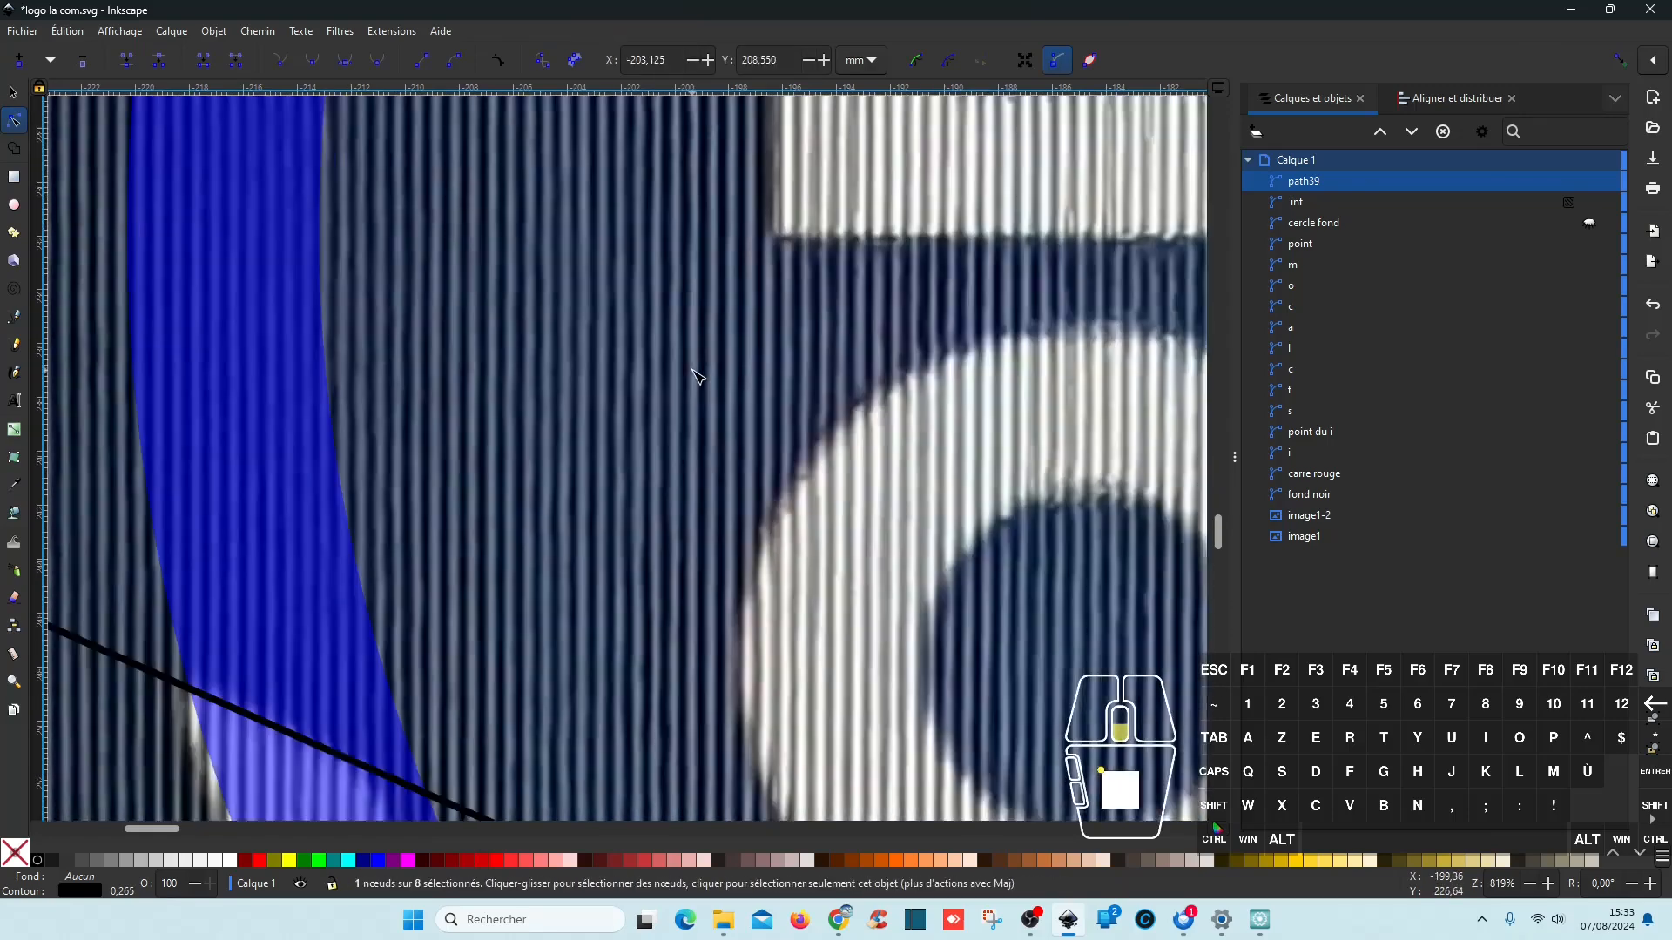
pyautogui.scroll(-4, 503, 493)
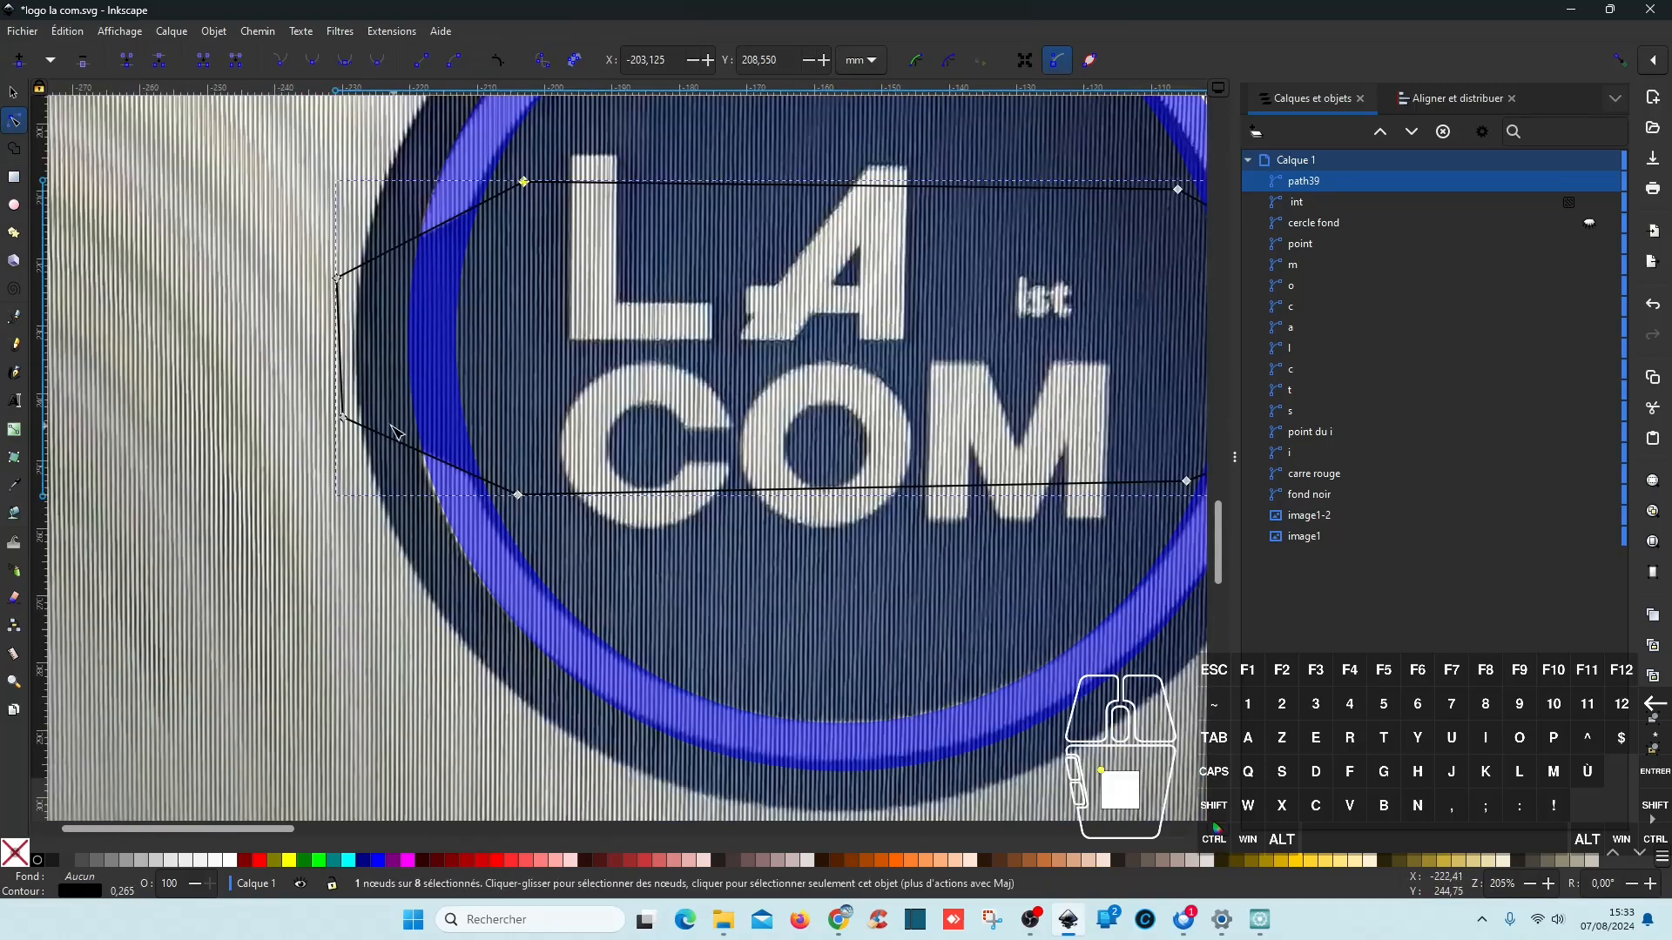
pyautogui.moveTo(344, 418); pyautogui.dragTo(344, 411)
# Step: Move the polygon's upper-right outer node to about X -79.5, Y 225.1 mm and the lower-right outer one to about X -80.2, Y 241.4 mm
pyautogui.moveTo(1099, 433); pyautogui.dragTo(611, 573)
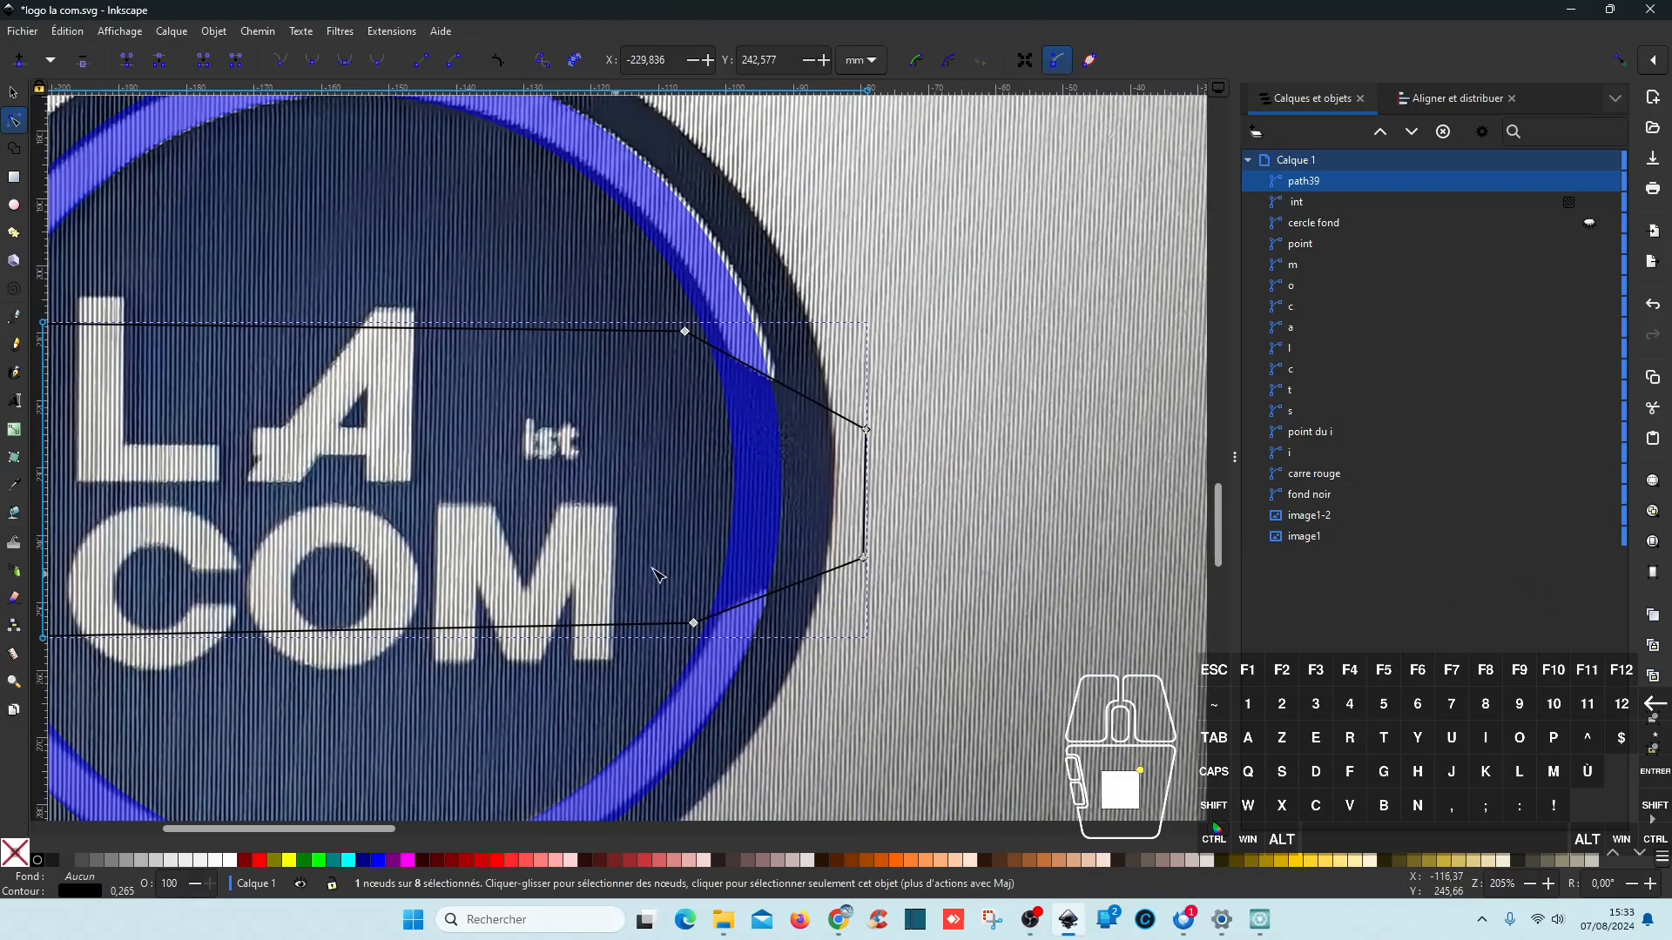
pyautogui.scroll(6, 764, 431)
pyautogui.scroll(-3, 861, 306)
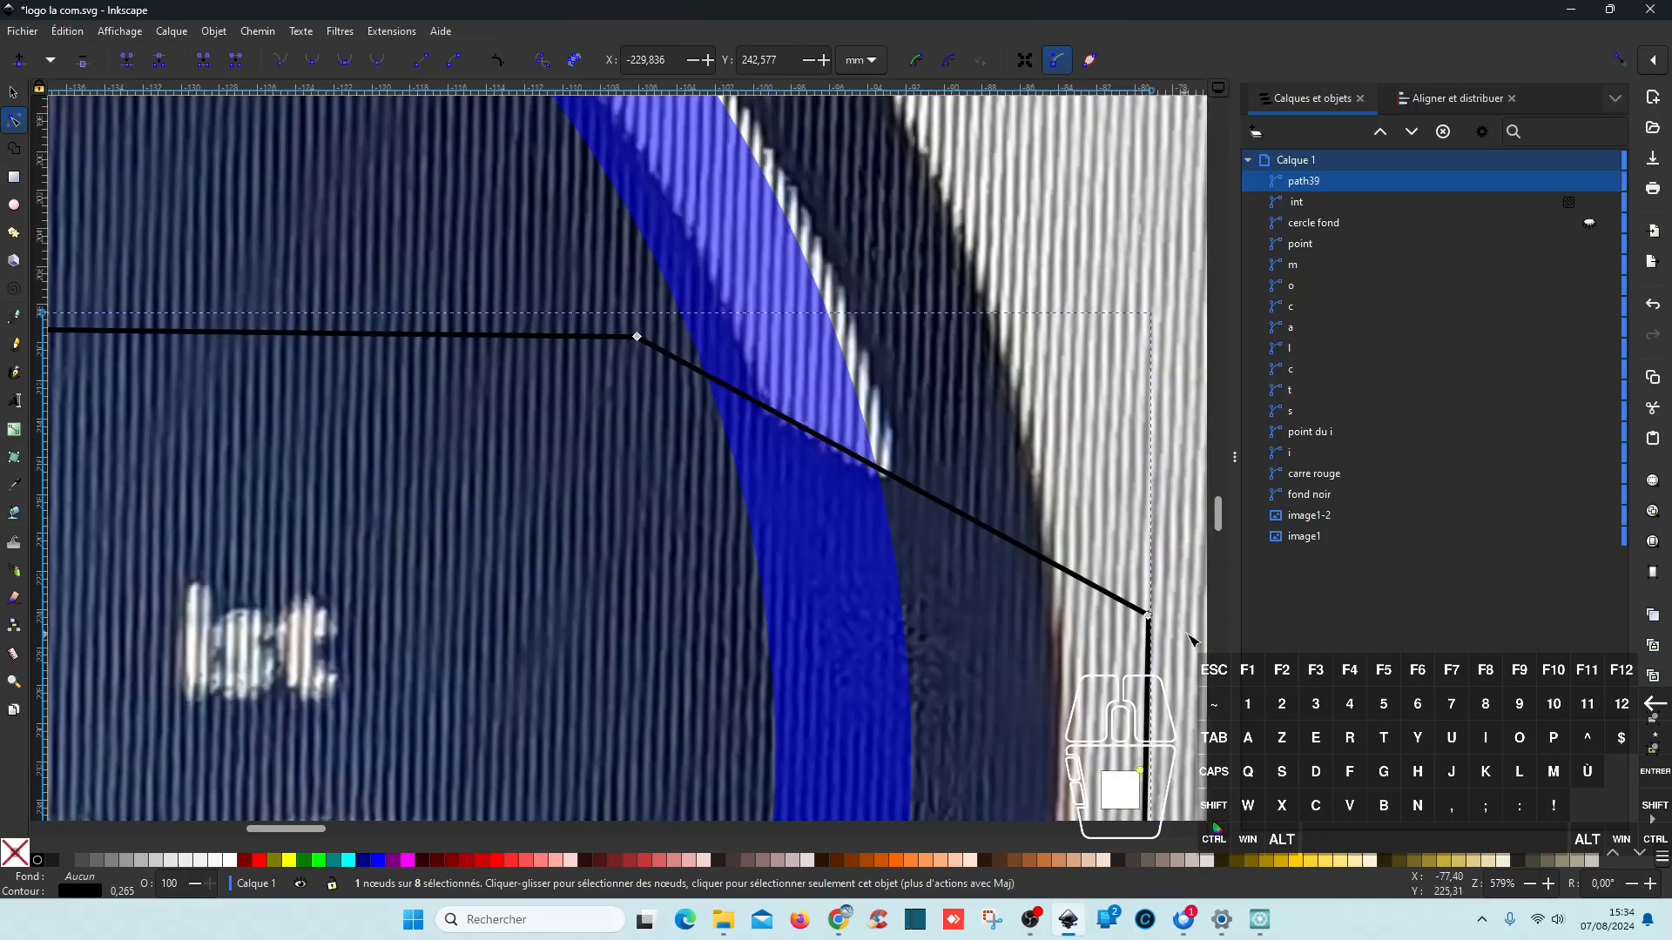
pyautogui.moveTo(1149, 616); pyautogui.dragTo(1144, 630)
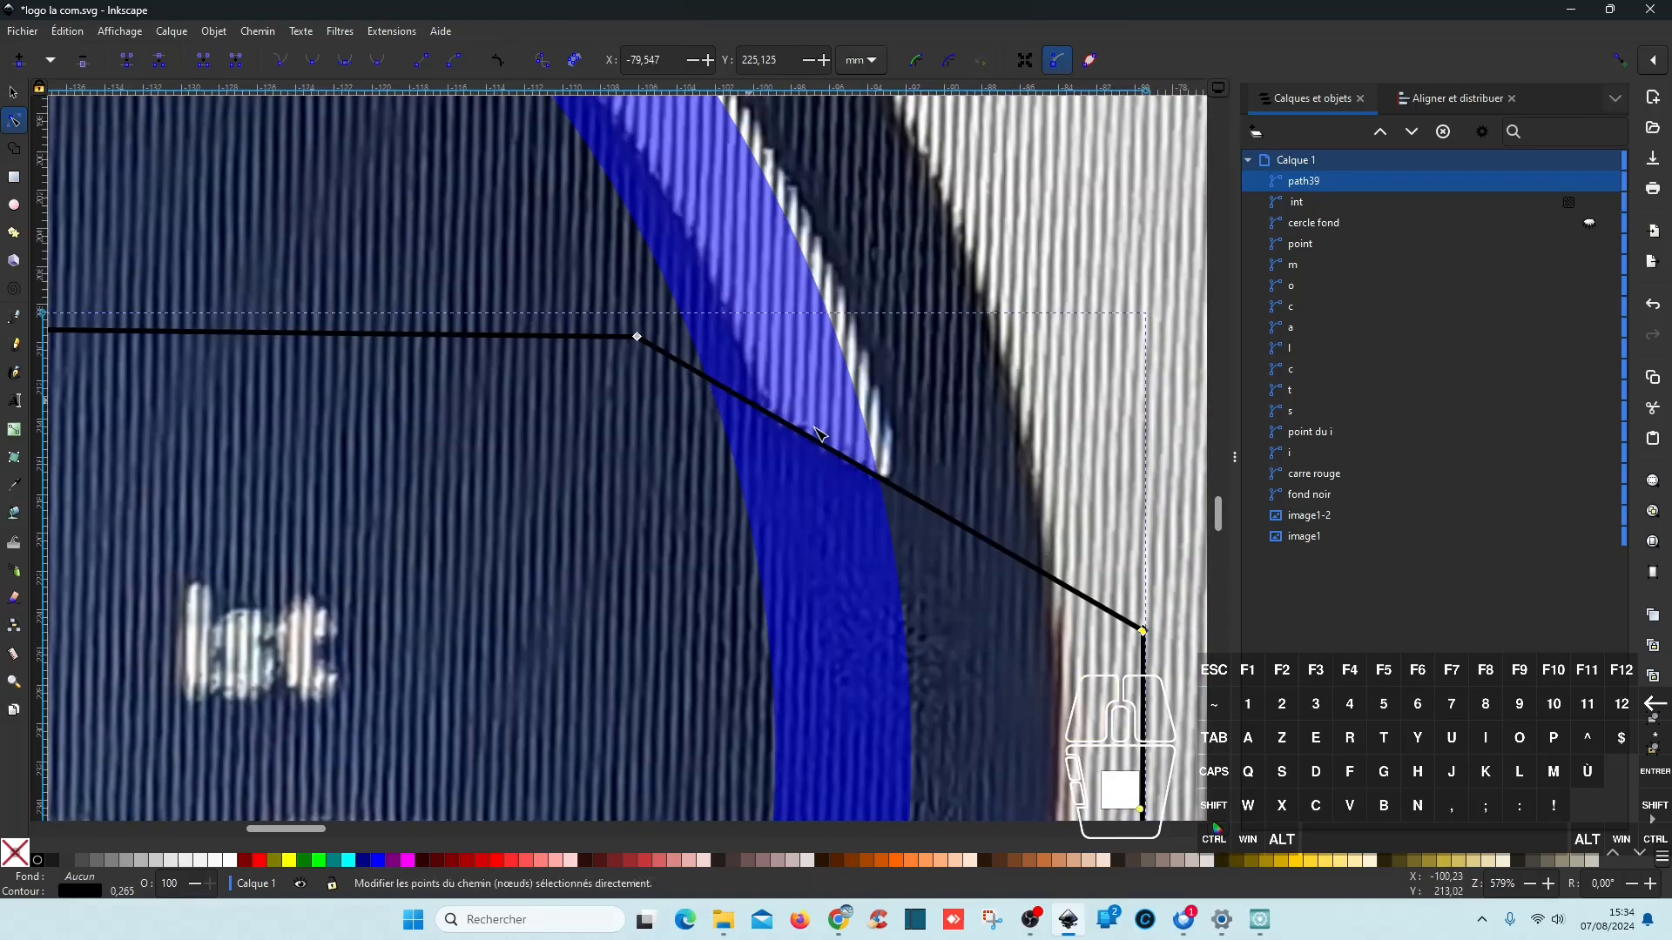
pyautogui.scroll(-10, 945, 566)
pyautogui.scroll(-3, 945, 566)
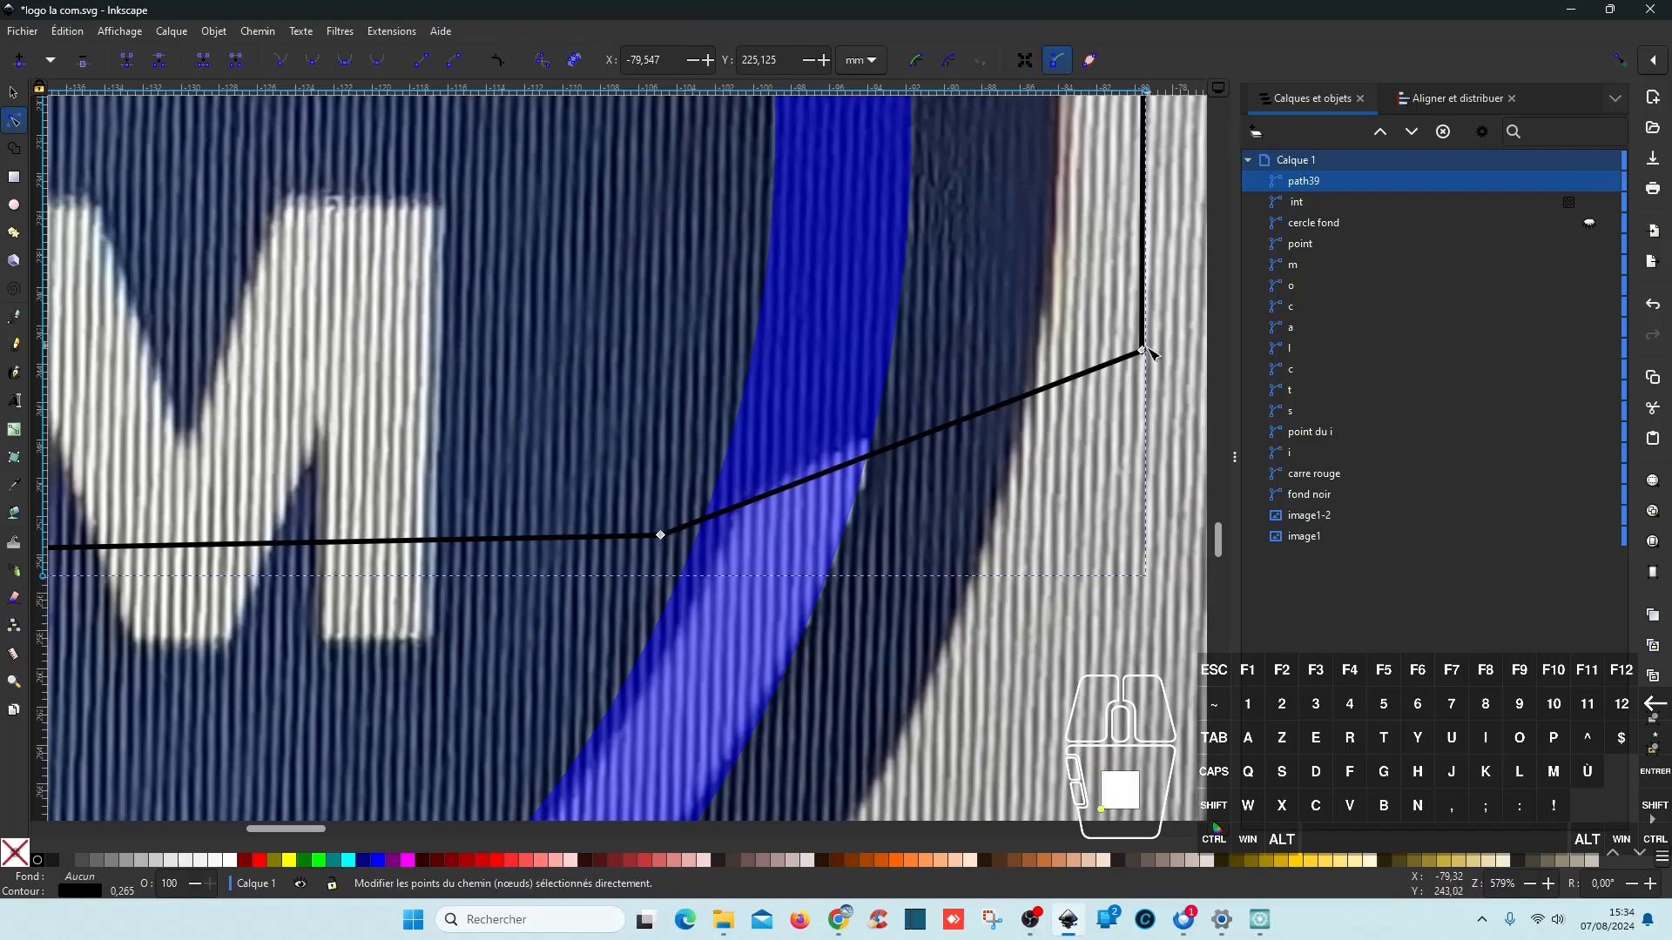
pyautogui.moveTo(1144, 355); pyautogui.dragTo(1131, 313)
pyautogui.keyDown('ctrl'); pyautogui.scroll(-4, 446, 379); pyautogui.keyUp('ctrl')
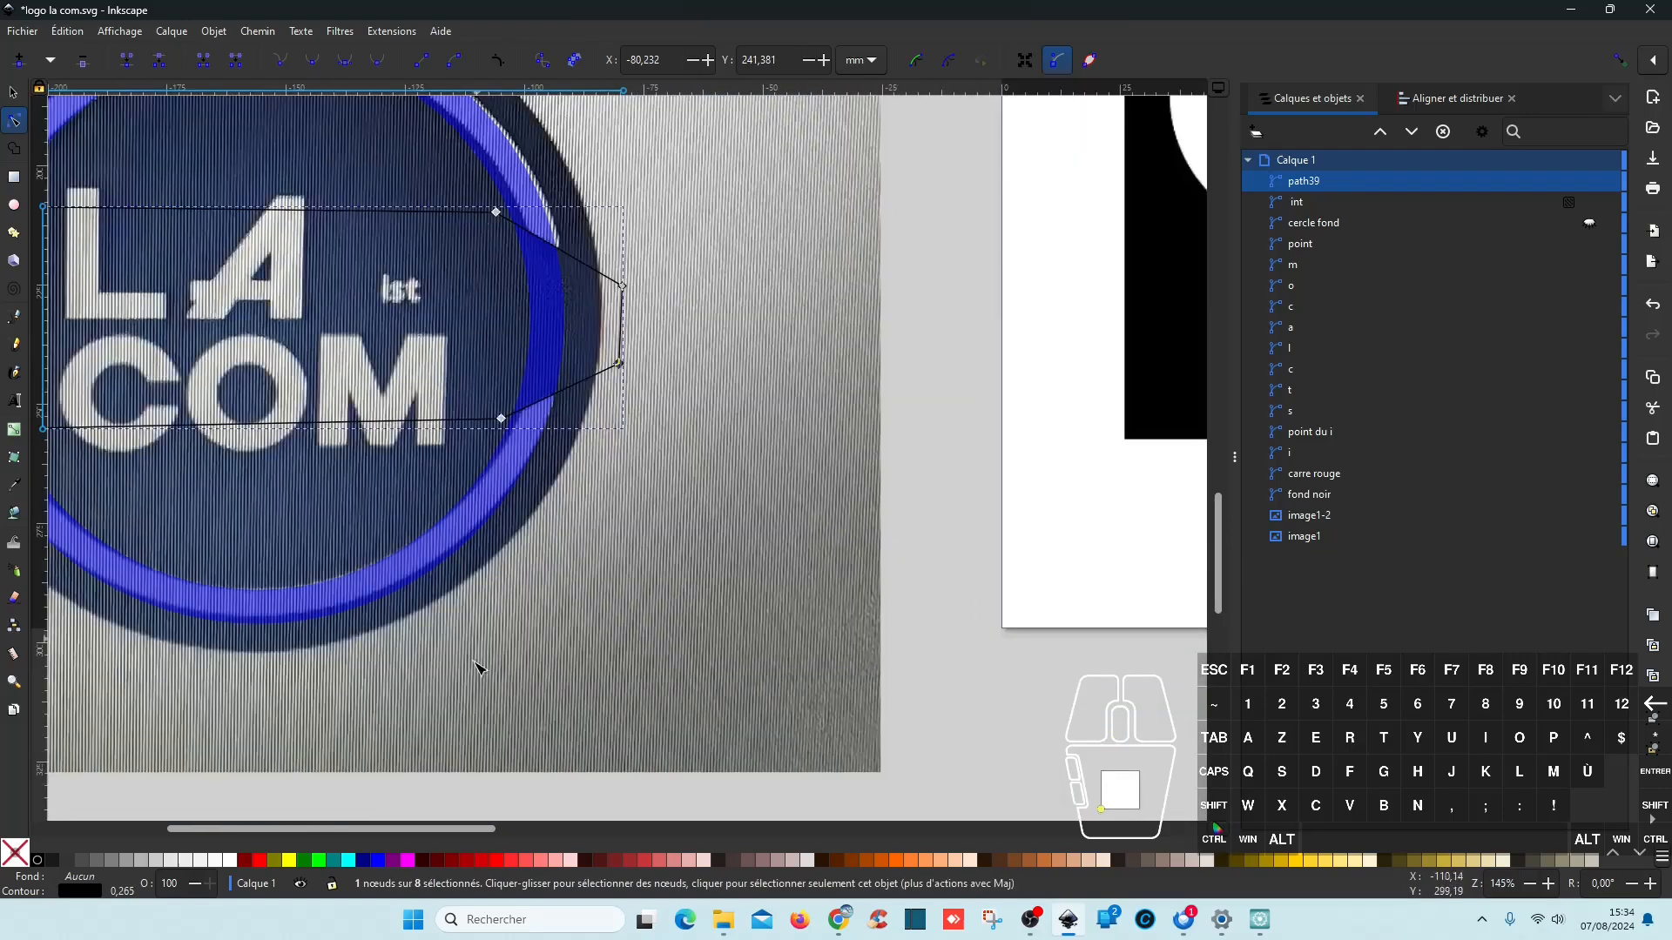
# Step: Colour the polygon's outline red and use it to divide the int ring with the Division operation
pyautogui.keyDown('shift'); pyautogui.click(264, 870); pyautogui.keyUp('shift')
pyautogui.moveTo(582, 552)
pyautogui.mouseDown()
pyautogui.moveTo(1030, 597)
pyautogui.moveTo(1059, 619)
pyautogui.mouseUp()
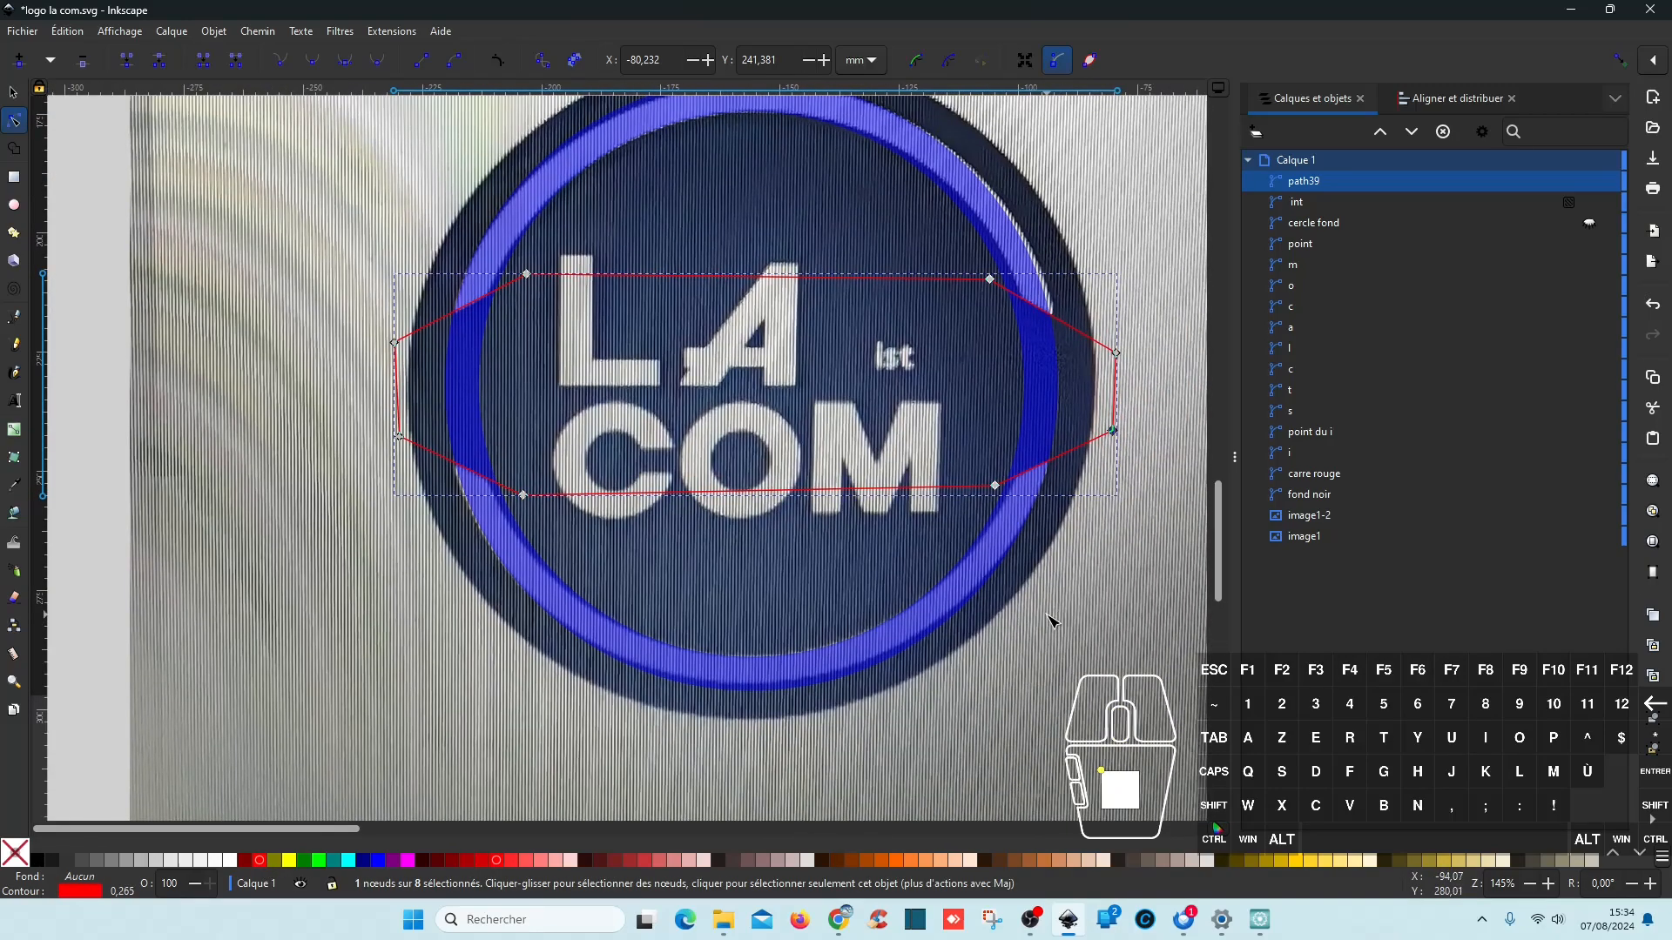
pyautogui.keyDown('ctrl'); pyautogui.click(1310, 203); pyautogui.keyUp('ctrl')
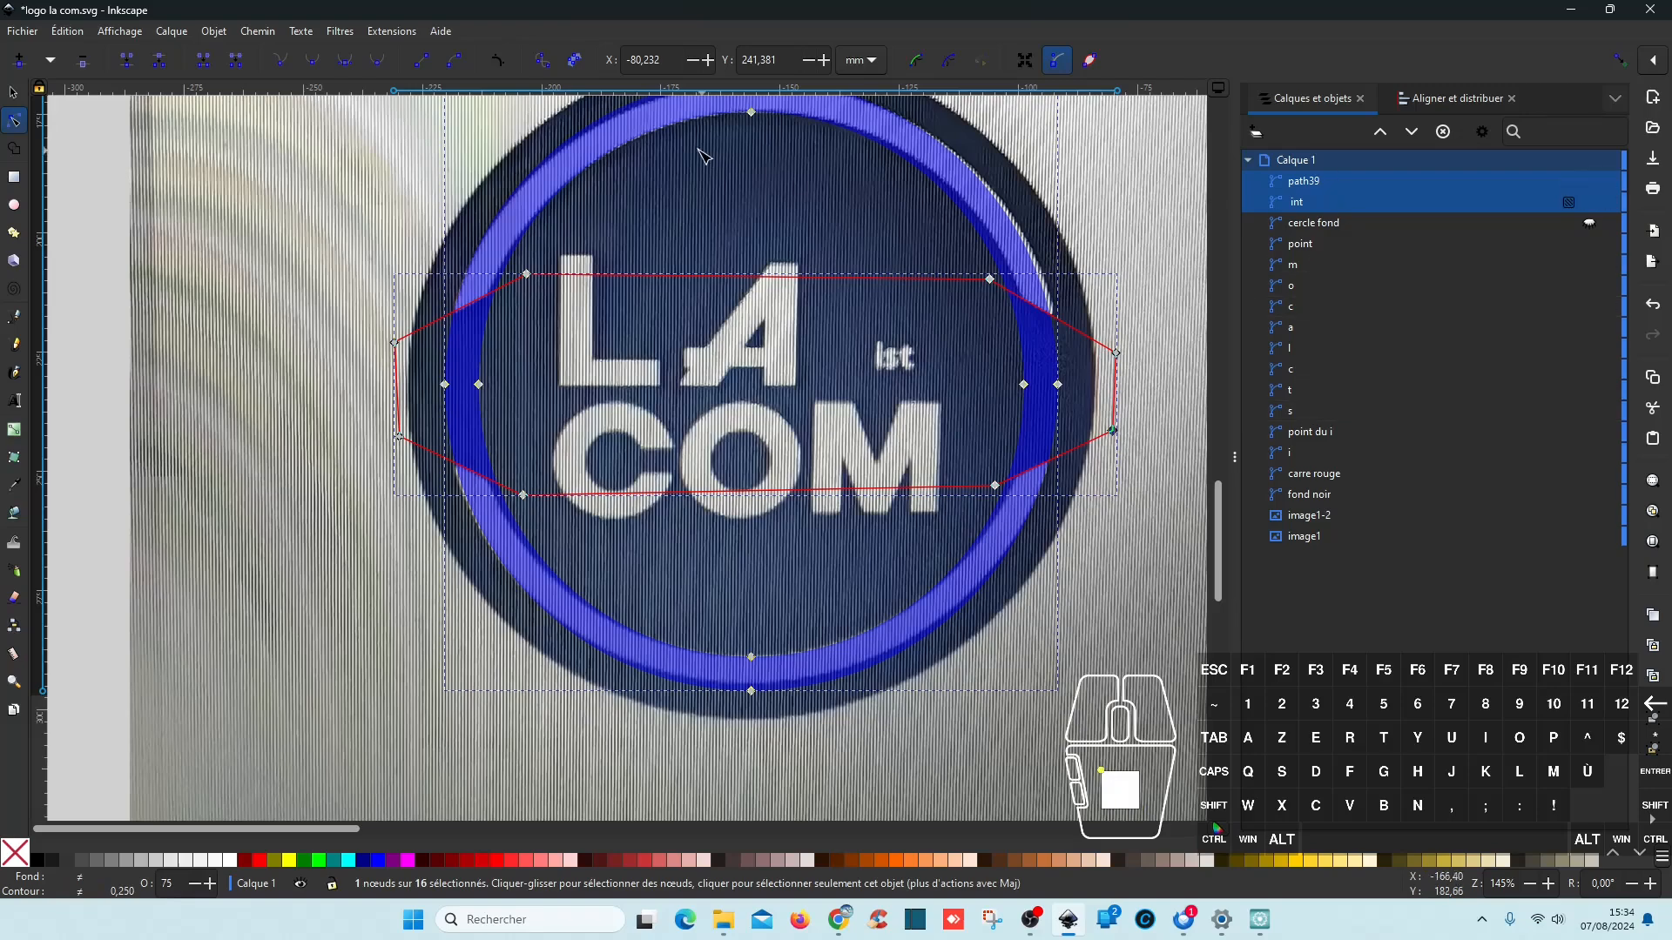
pyautogui.click(260, 32)
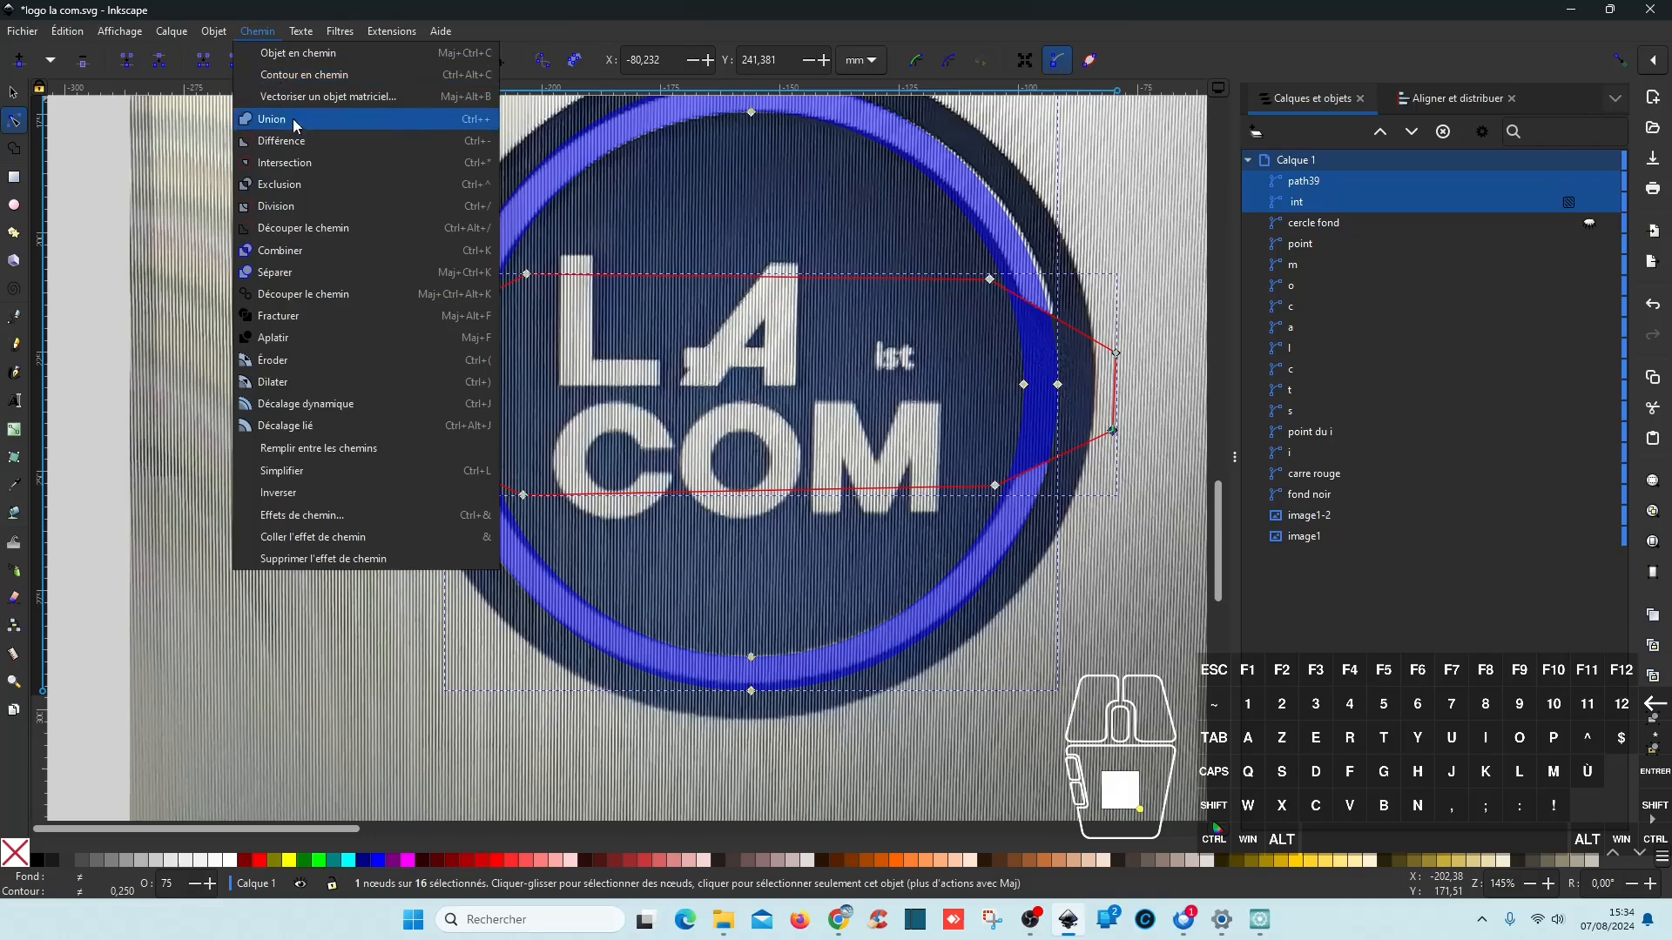
pyautogui.click(292, 207)
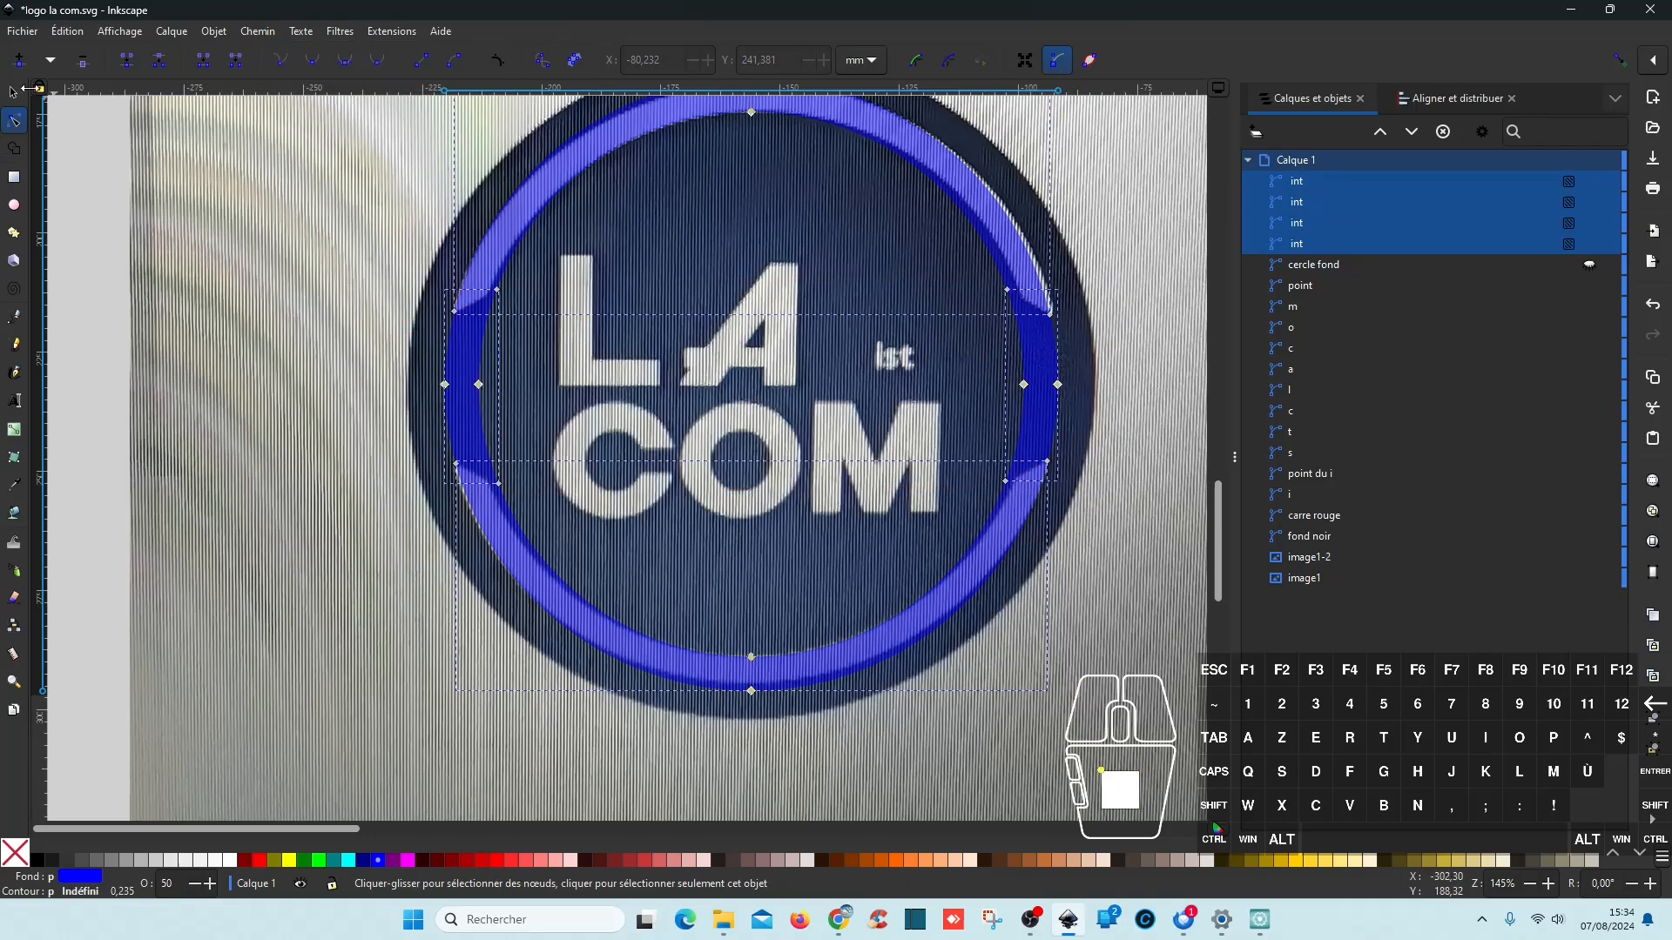
# Step: Rename the ring's lower arc piece as int bas
pyautogui.click(13, 91)
pyautogui.click(1324, 244)
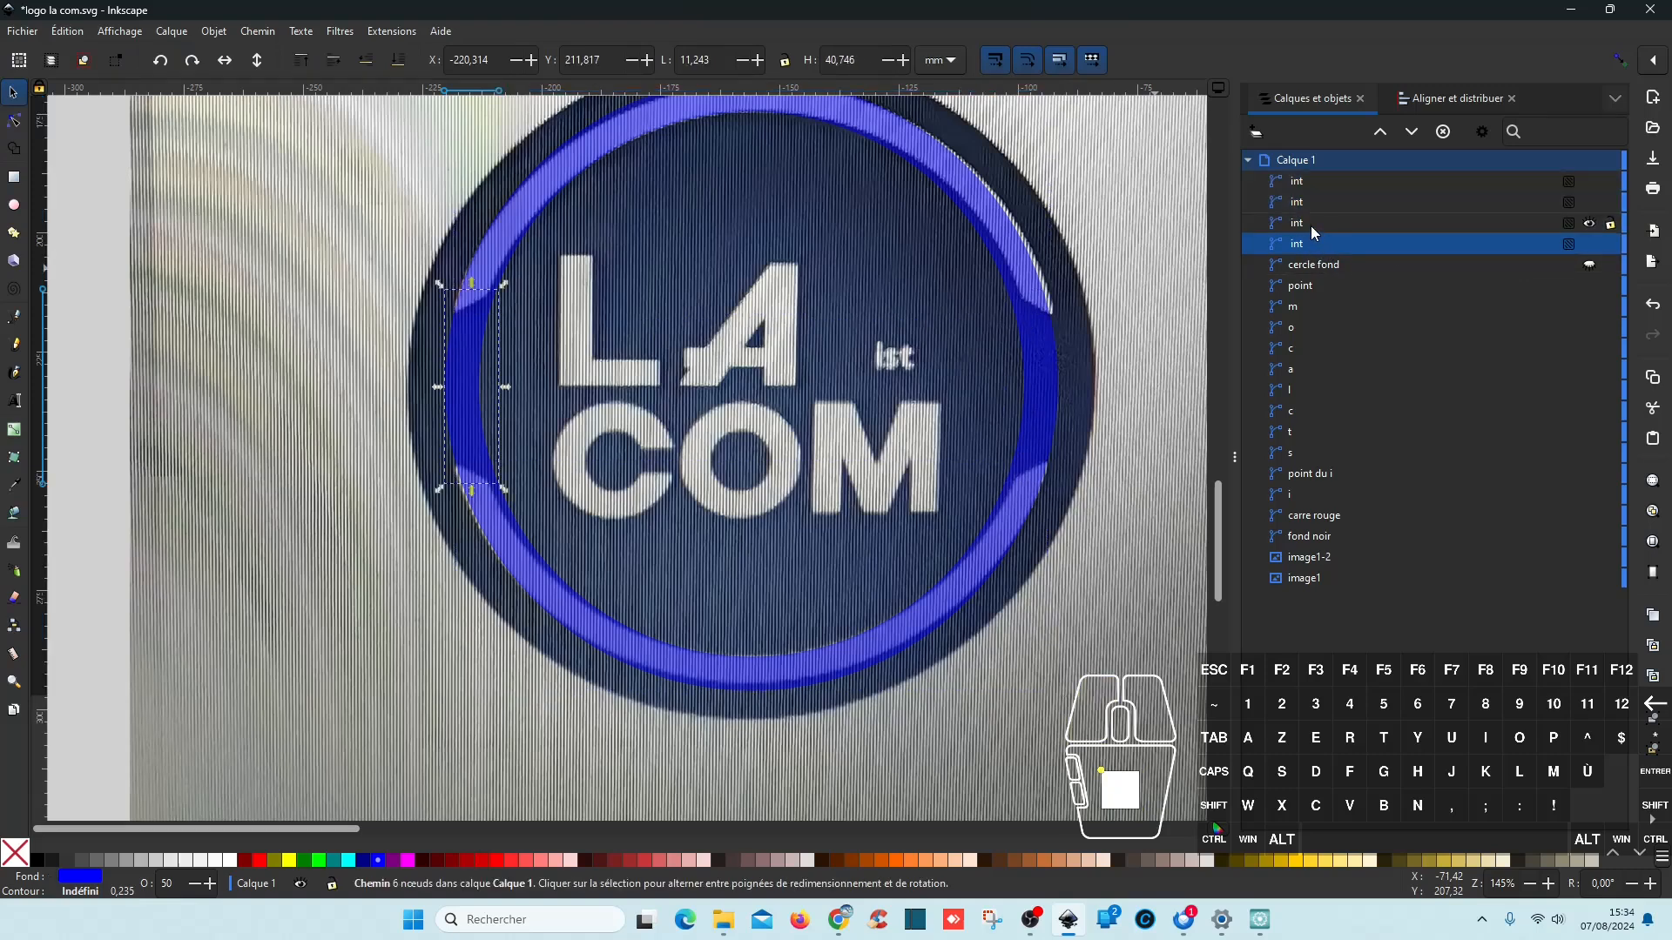
pyautogui.click(1310, 227)
pyautogui.click(1315, 224)
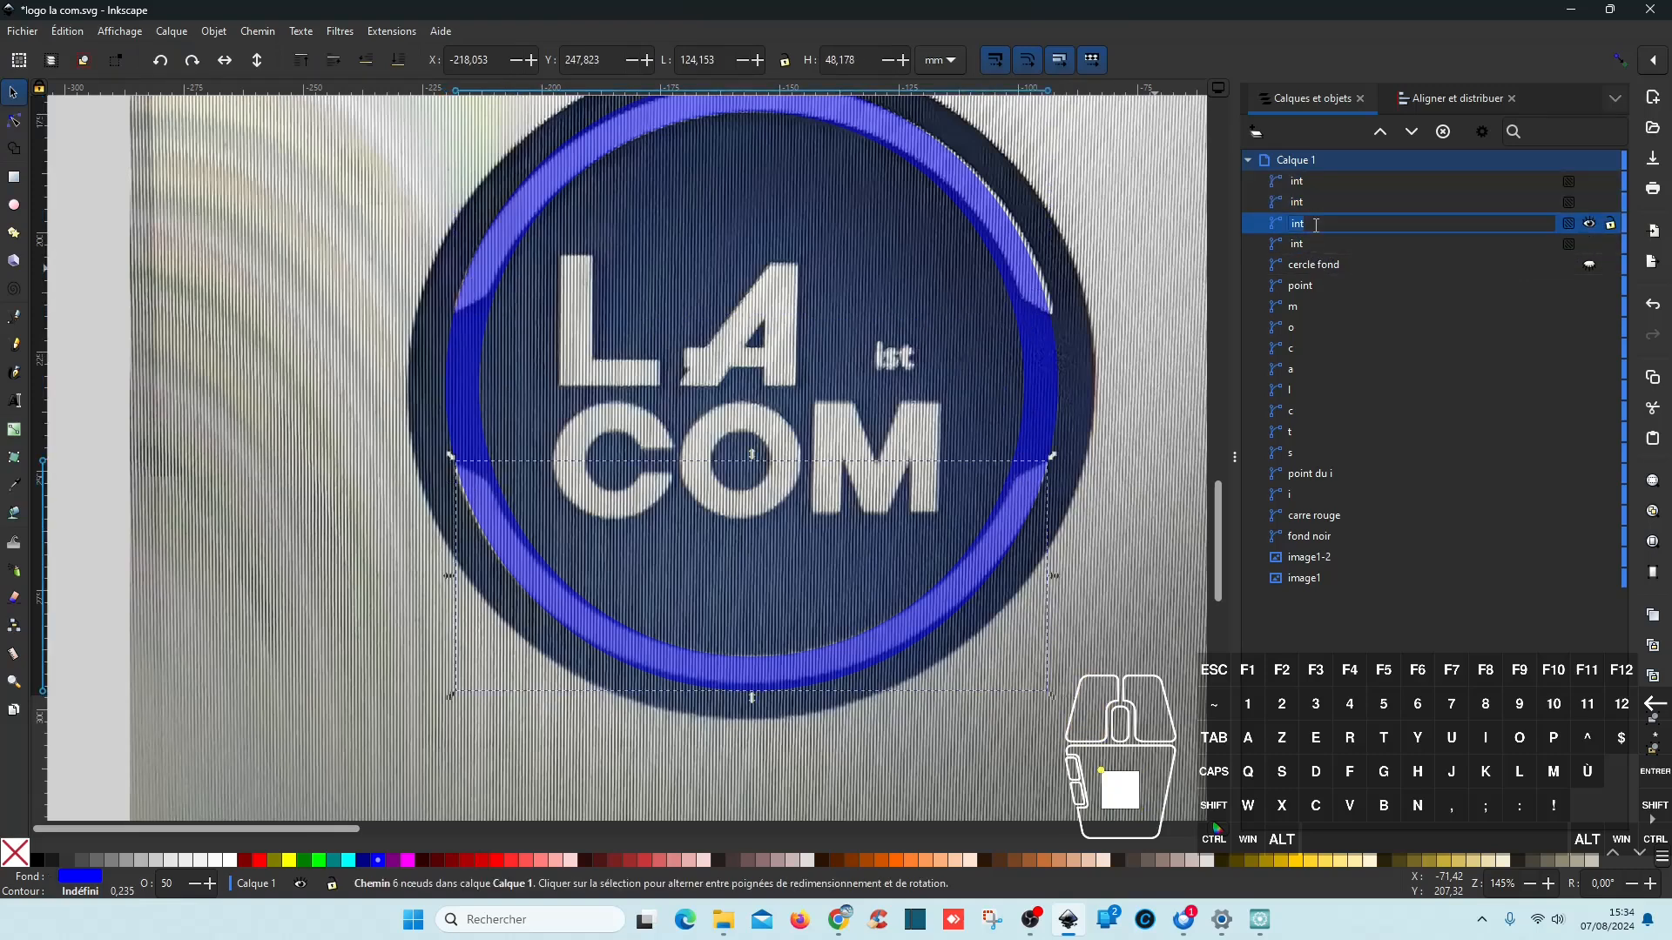
pyautogui.click(1316, 225)
pyautogui.write('bas')
pyautogui.press('Return')
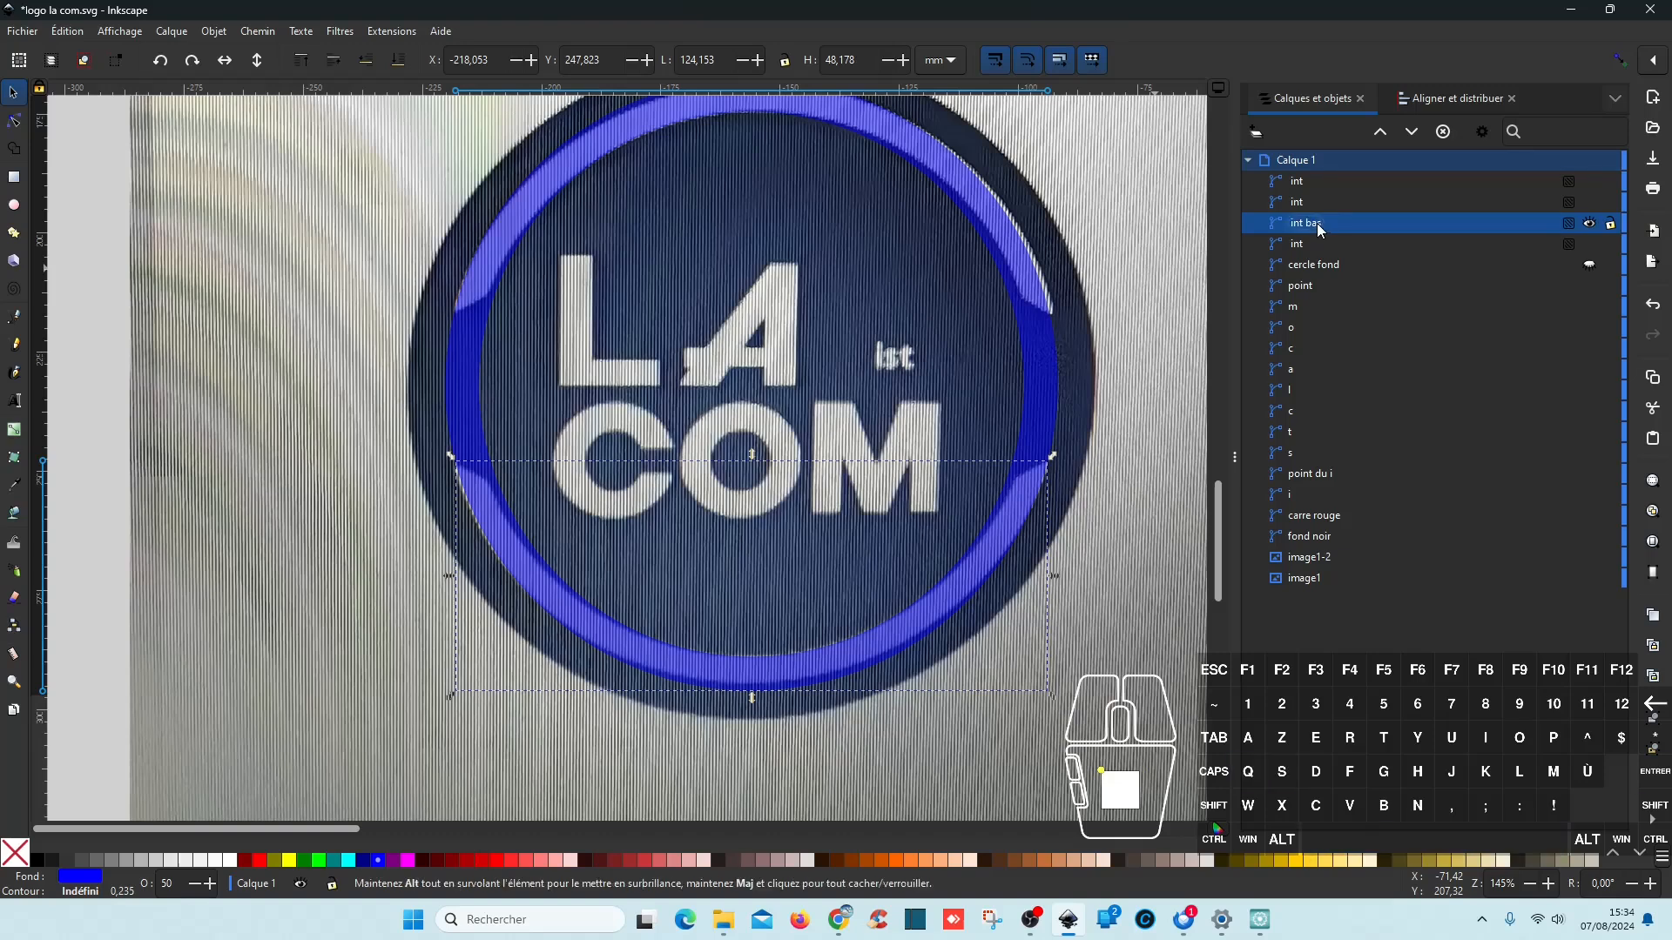
# Step: Rename the ring's upper arc piece as int haut
pyautogui.click(1334, 201)
pyautogui.click(1327, 181)
pyautogui.click(1325, 179)
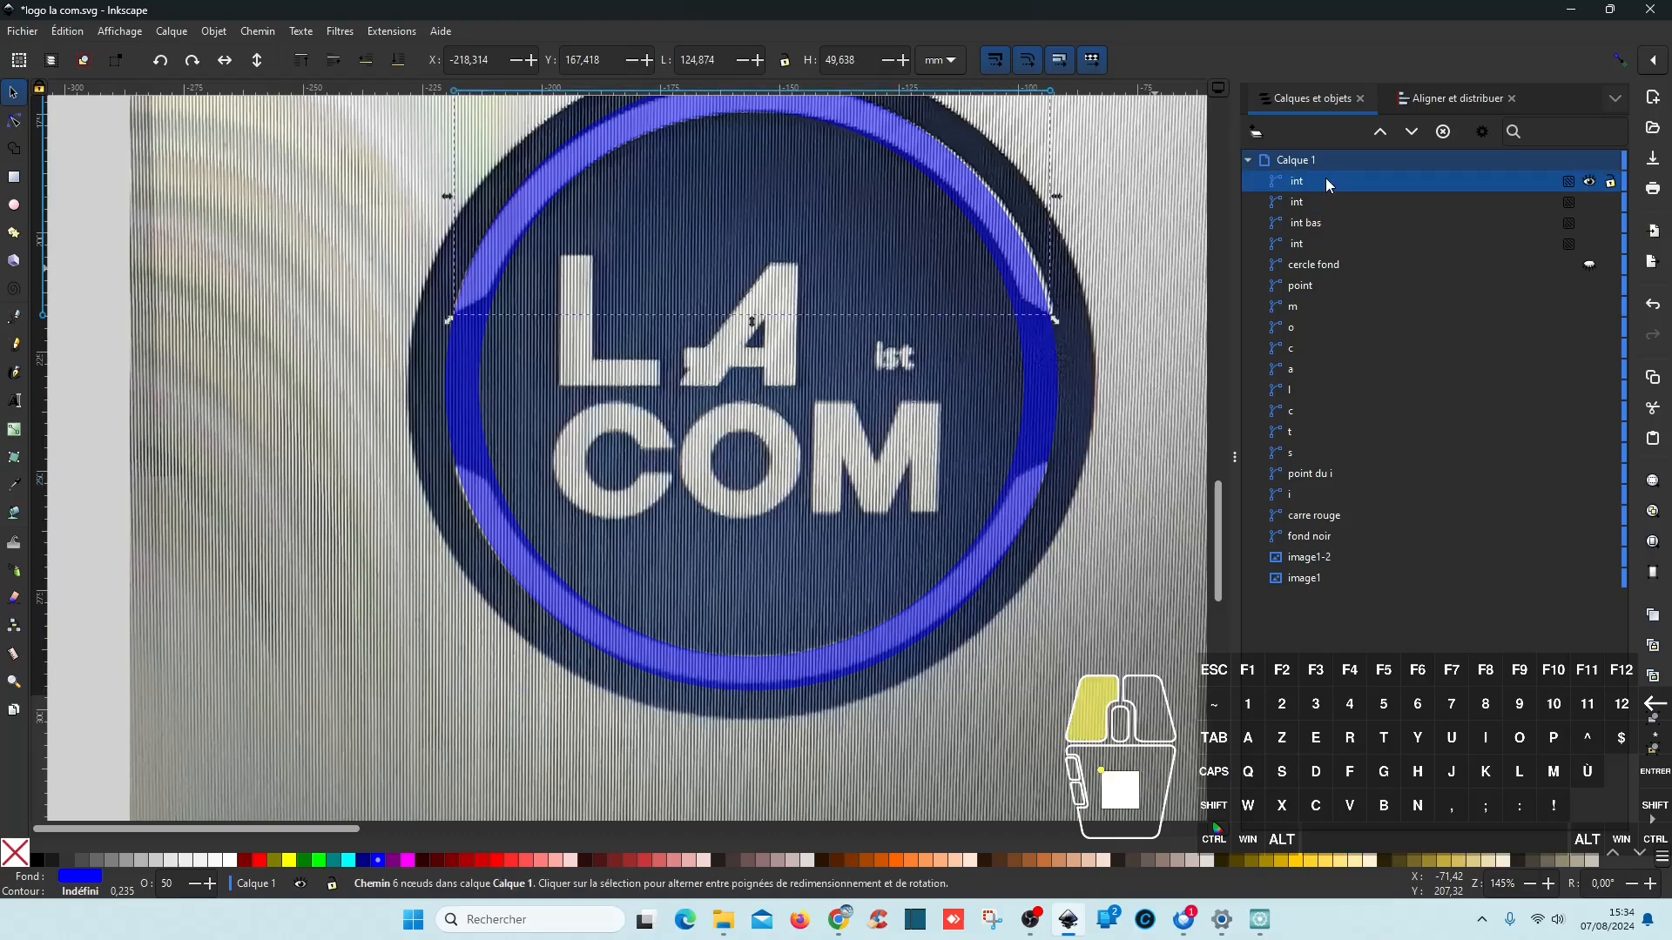
pyautogui.write('ha')
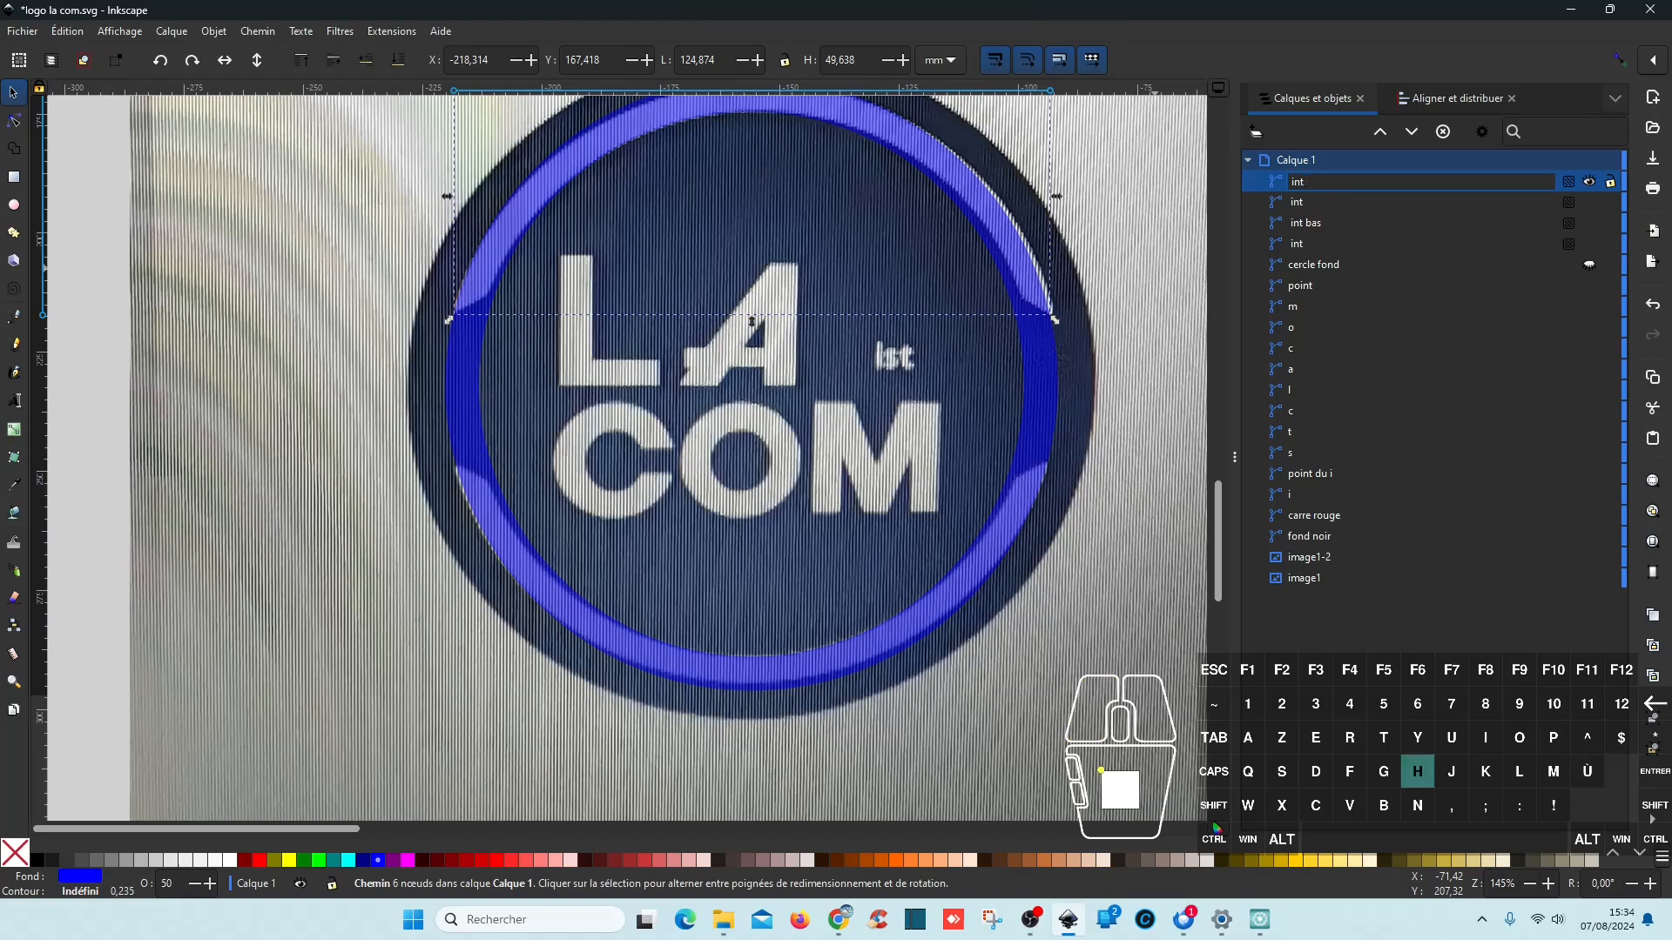
pyautogui.write('ut')
pyautogui.press('Return')
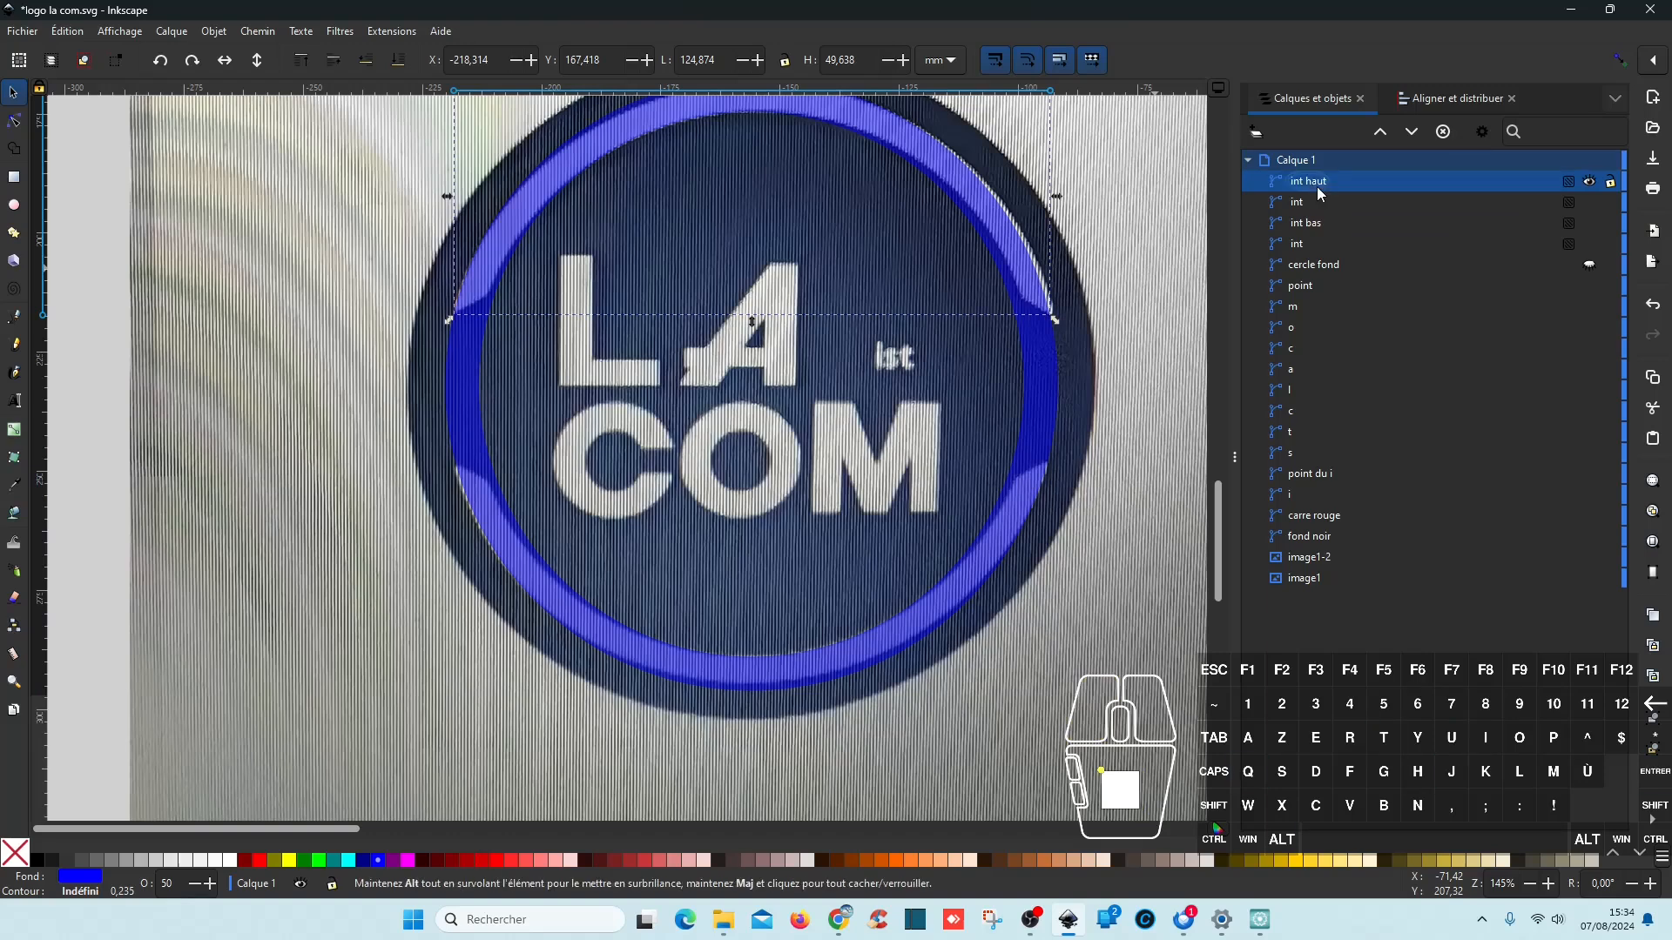
# Step: Delete the ring's left and right side pieces still named int, and select the int bas arc
pyautogui.click(1325, 207)
pyautogui.keyDown('ctrl'); pyautogui.click(1318, 241); pyautogui.keyUp('ctrl')
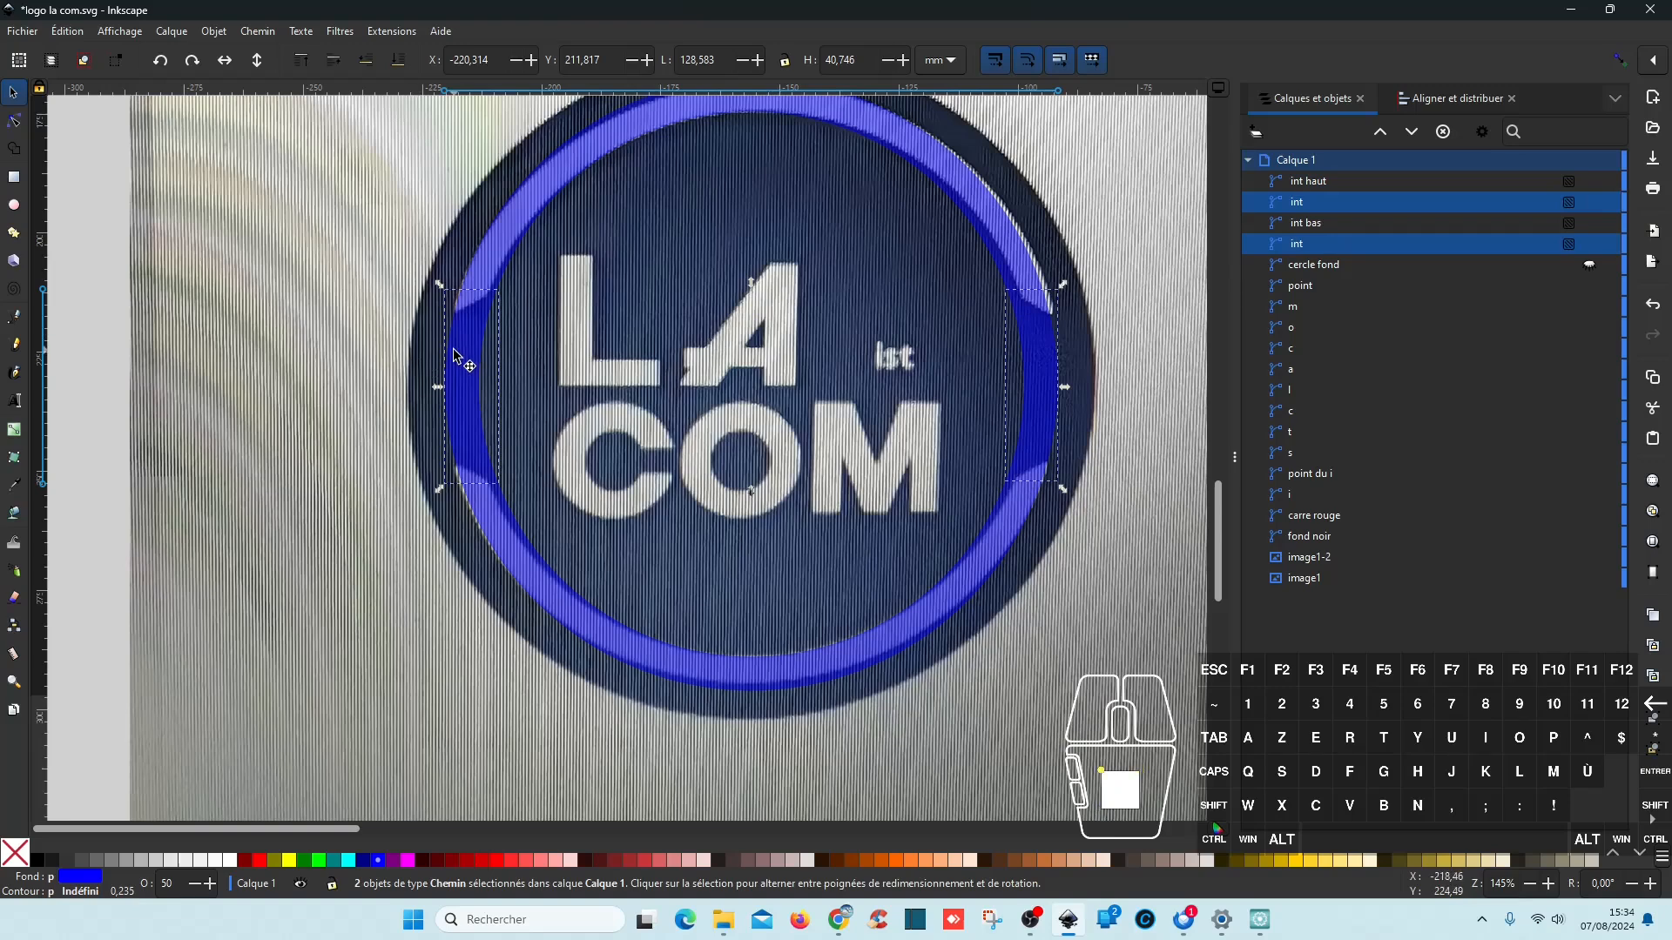
pyautogui.press('Delete')
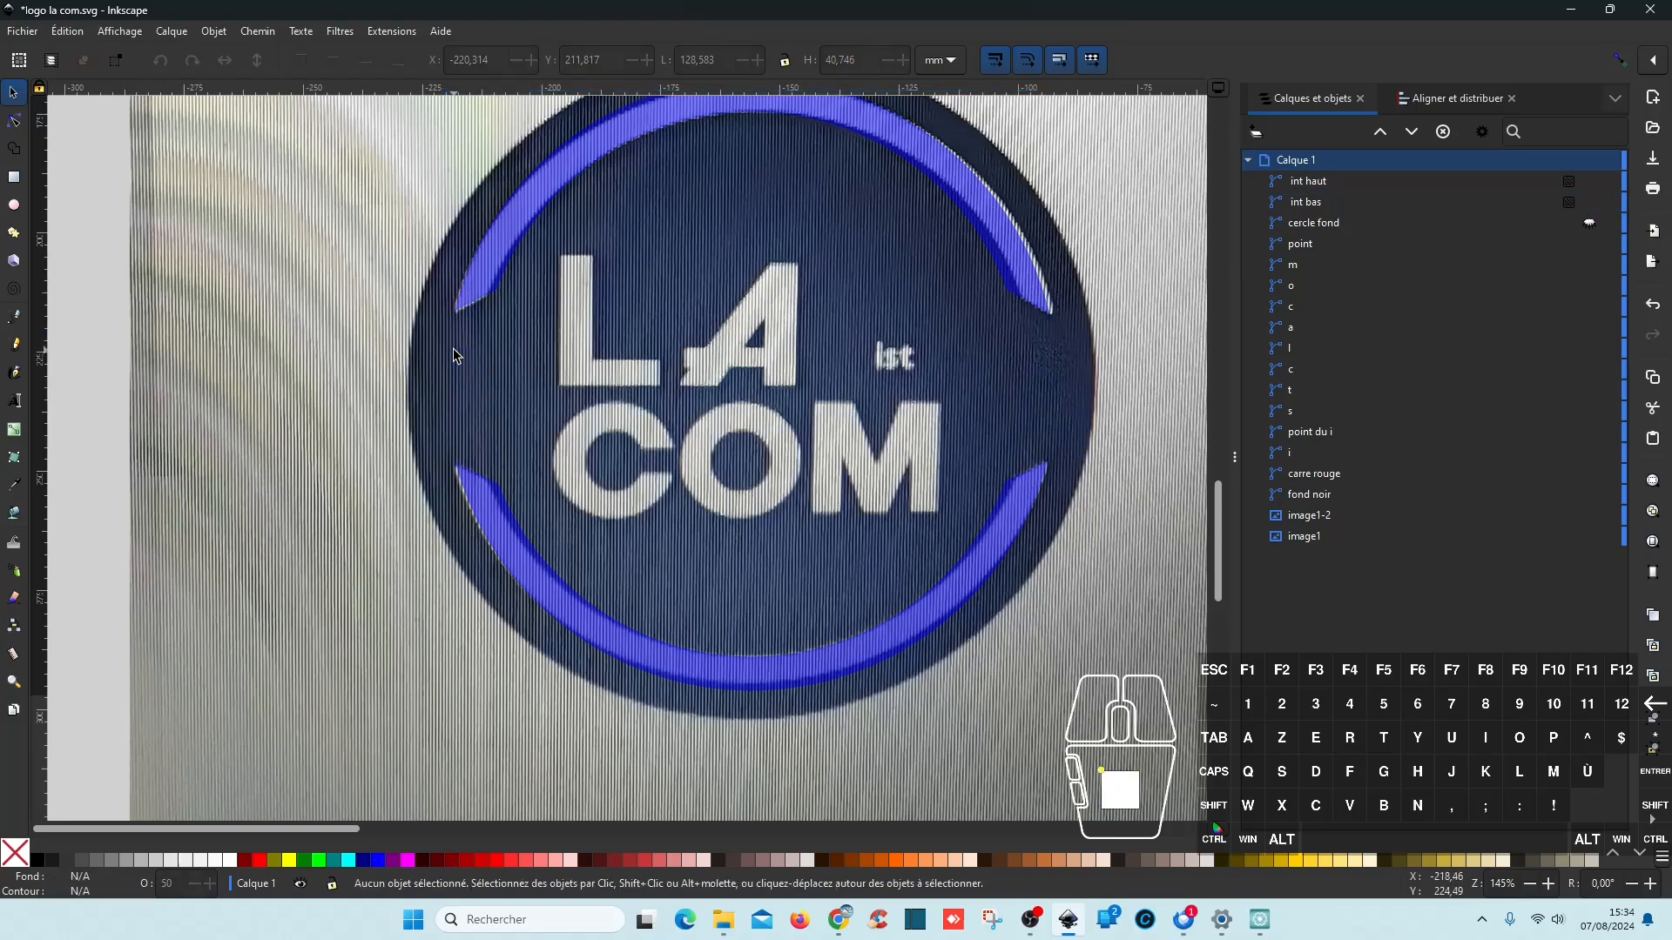
pyautogui.click(1319, 204)
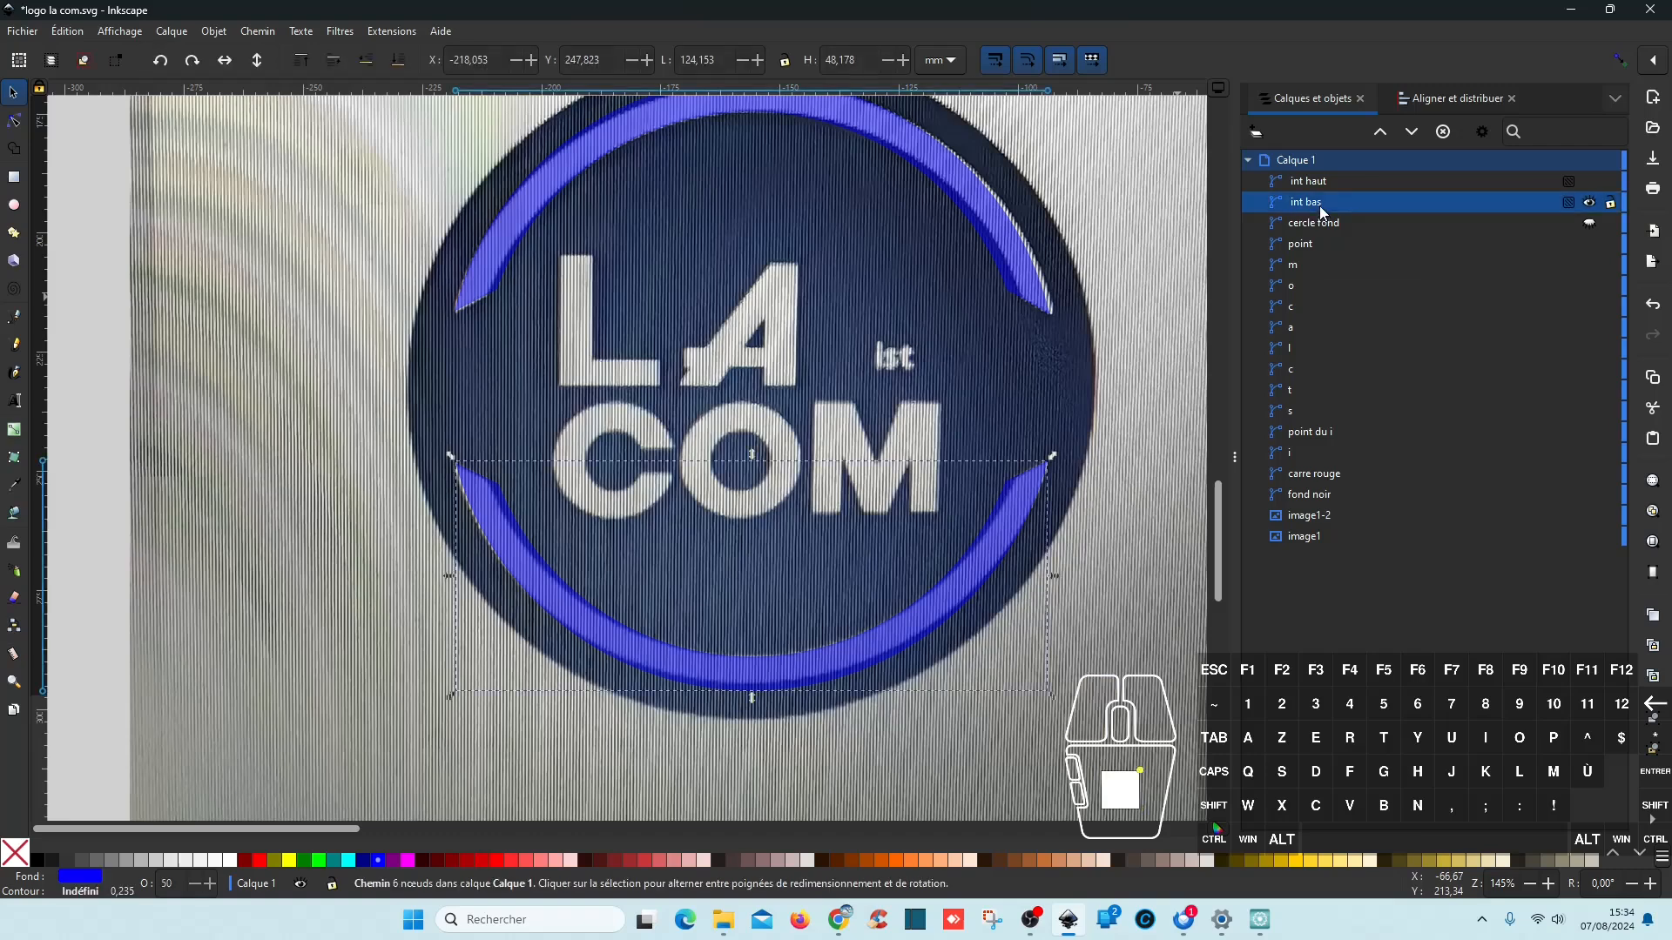
# Step: Fill the int haut and int bas arcs white and set their opacity to 50%
pyautogui.keyDown('ctrl'); pyautogui.click(1323, 181); pyautogui.keyUp('ctrl')
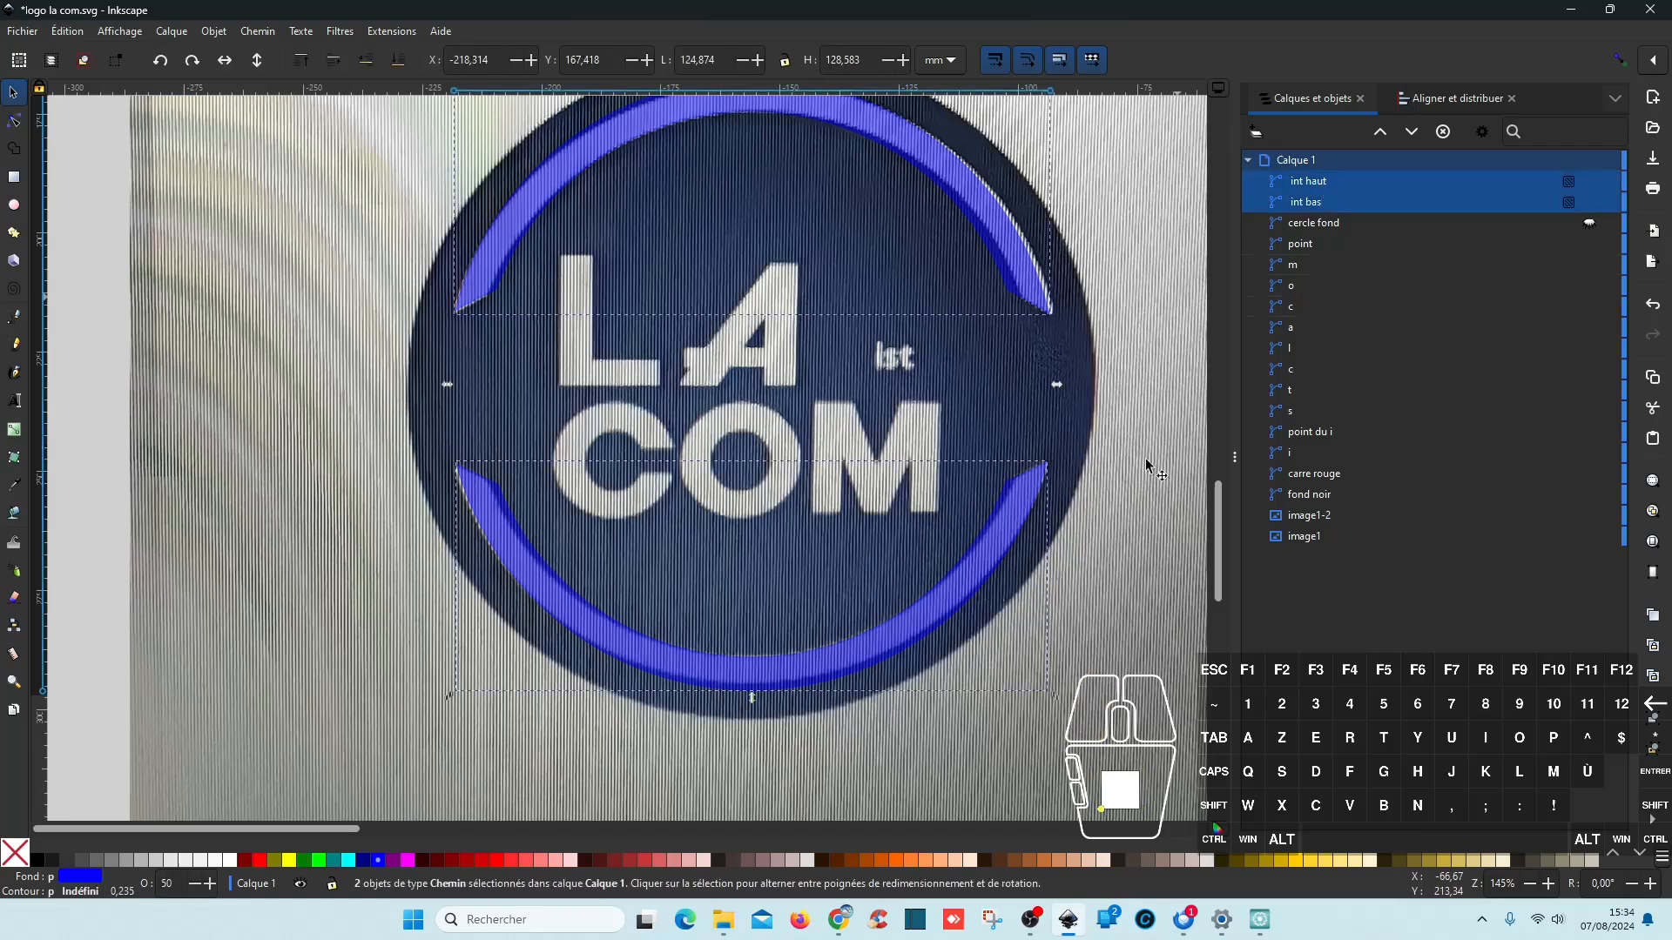
pyautogui.click(229, 861)
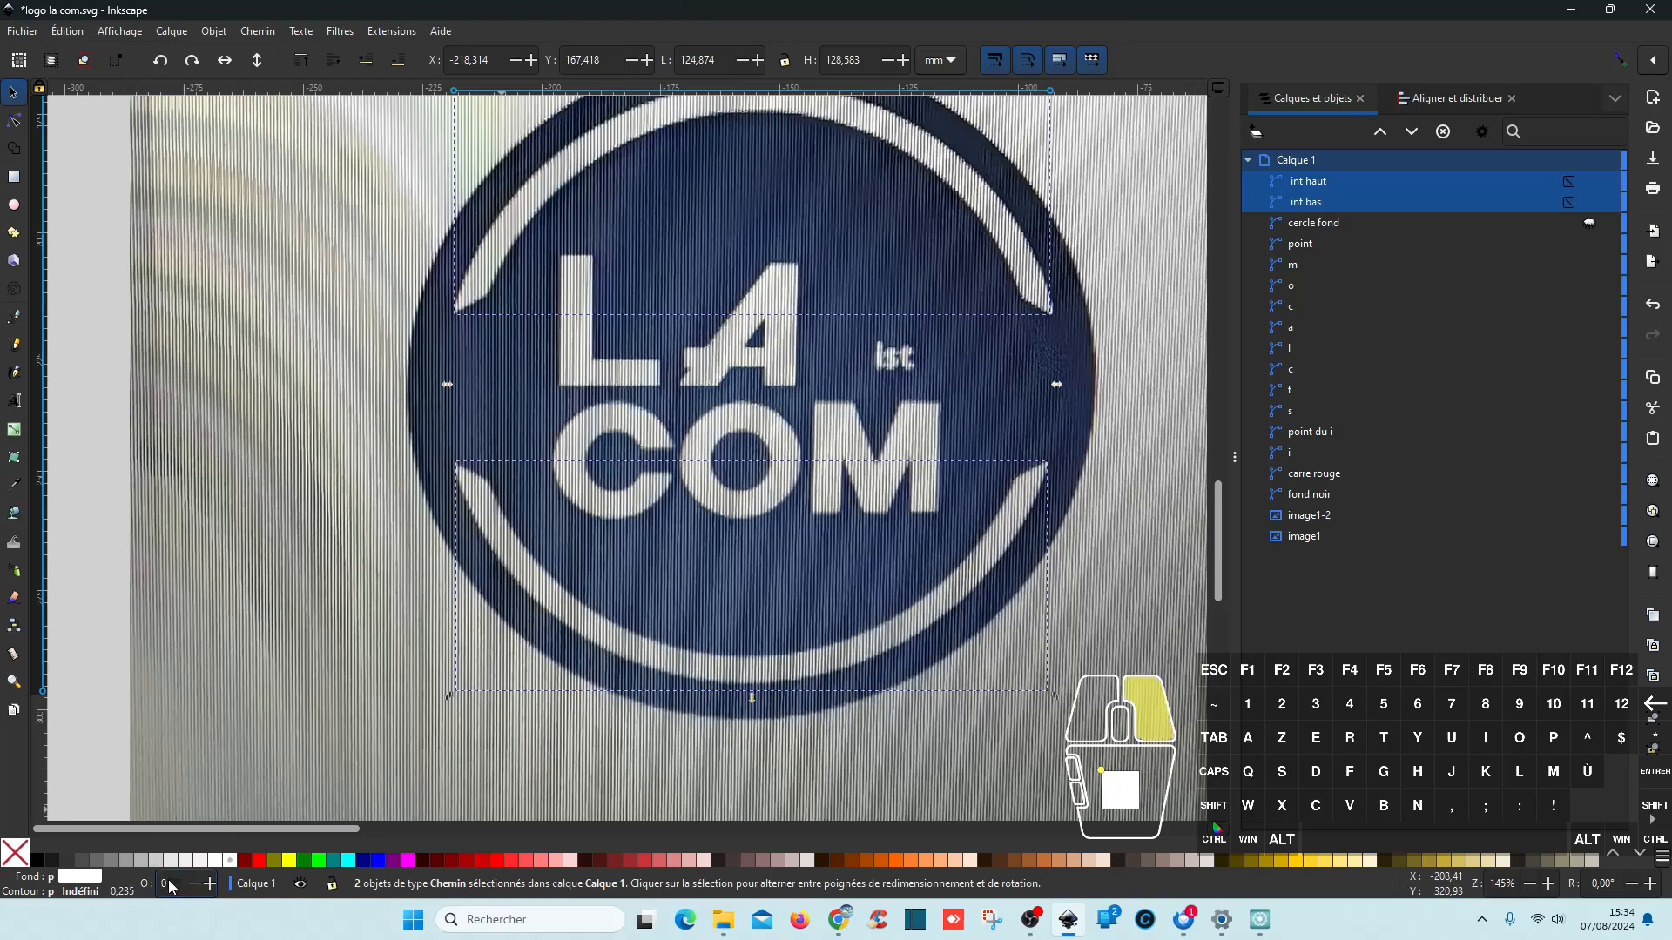
pyautogui.rightClick(174, 884)
pyautogui.click(202, 865)
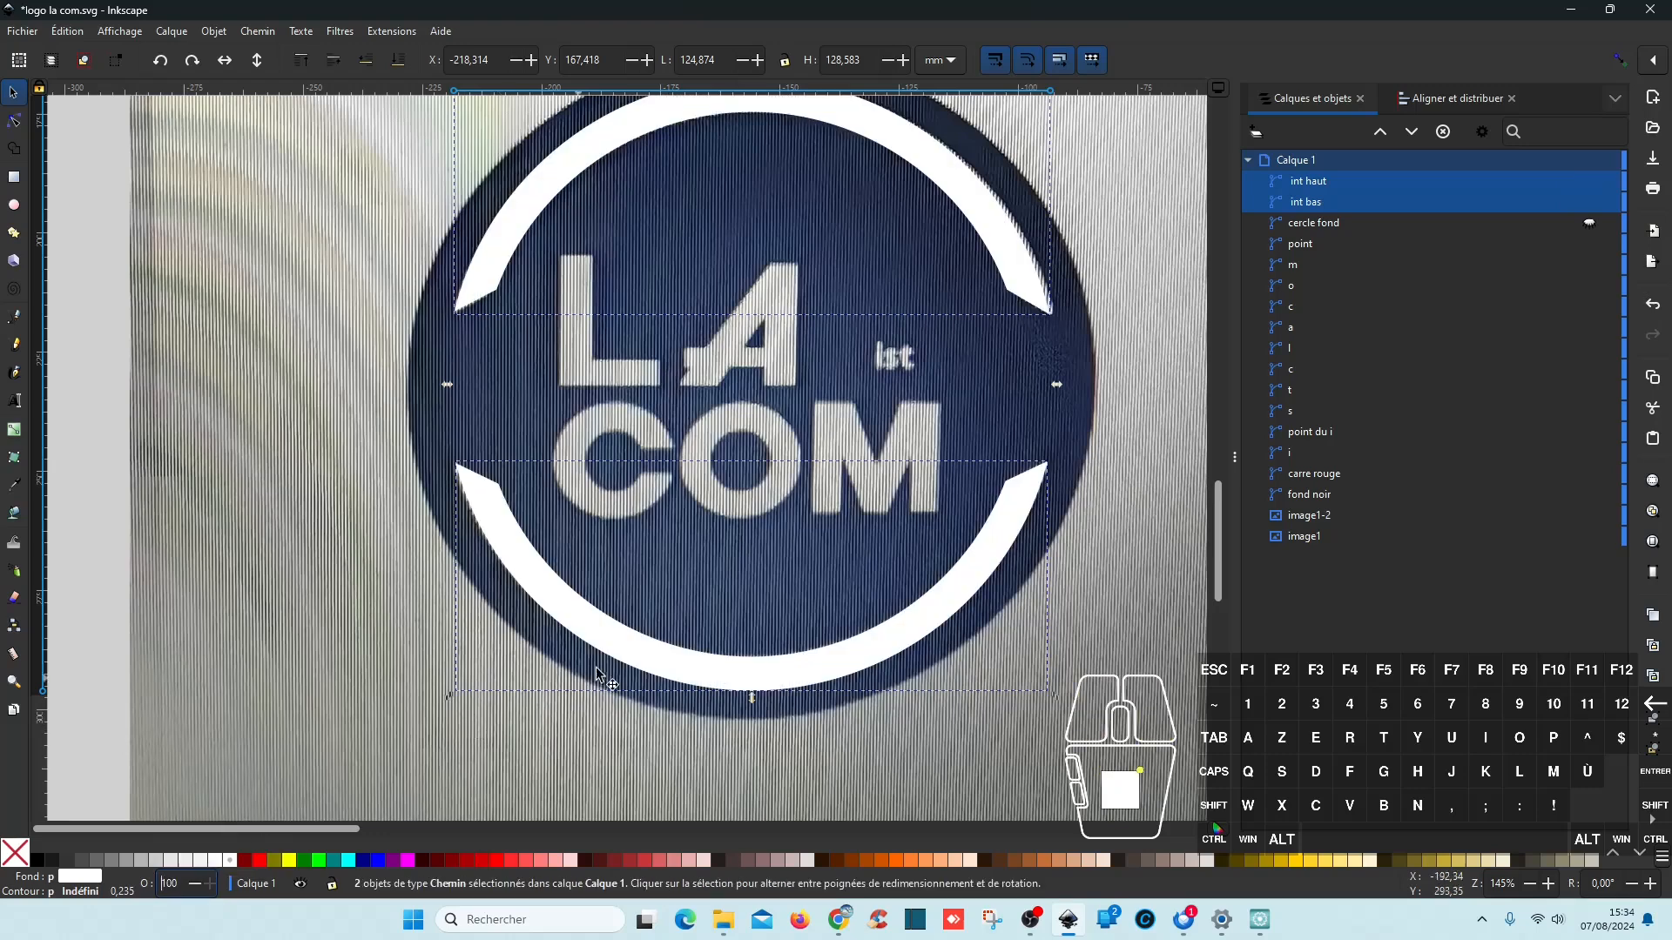
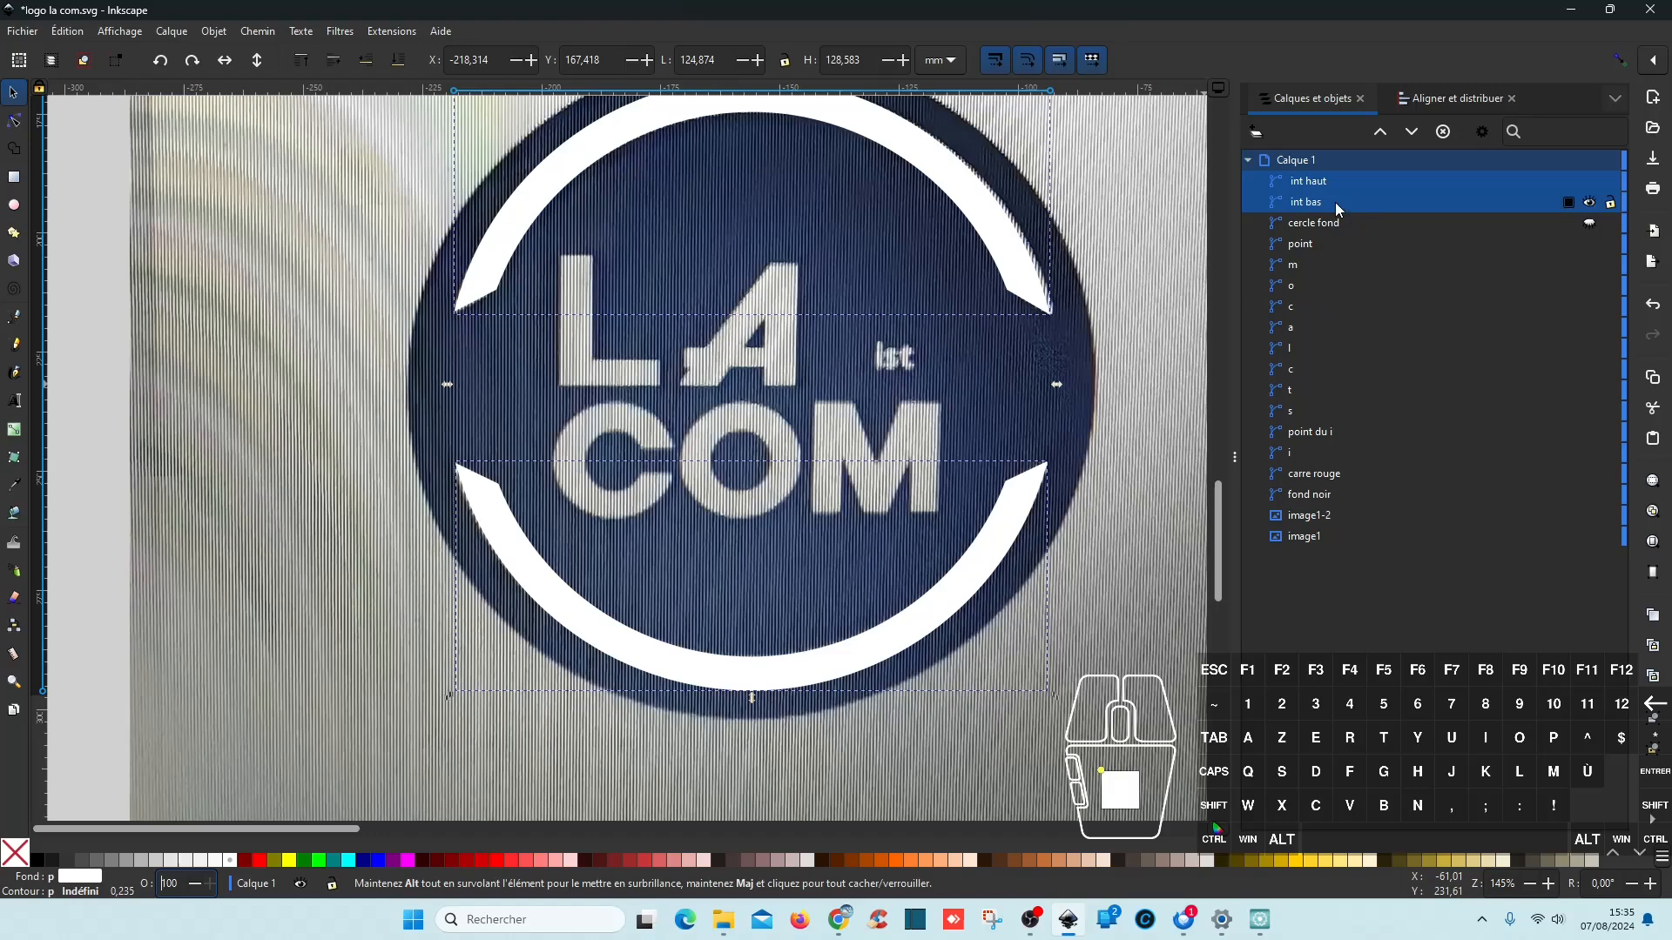
pyautogui.rightClick(174, 884)
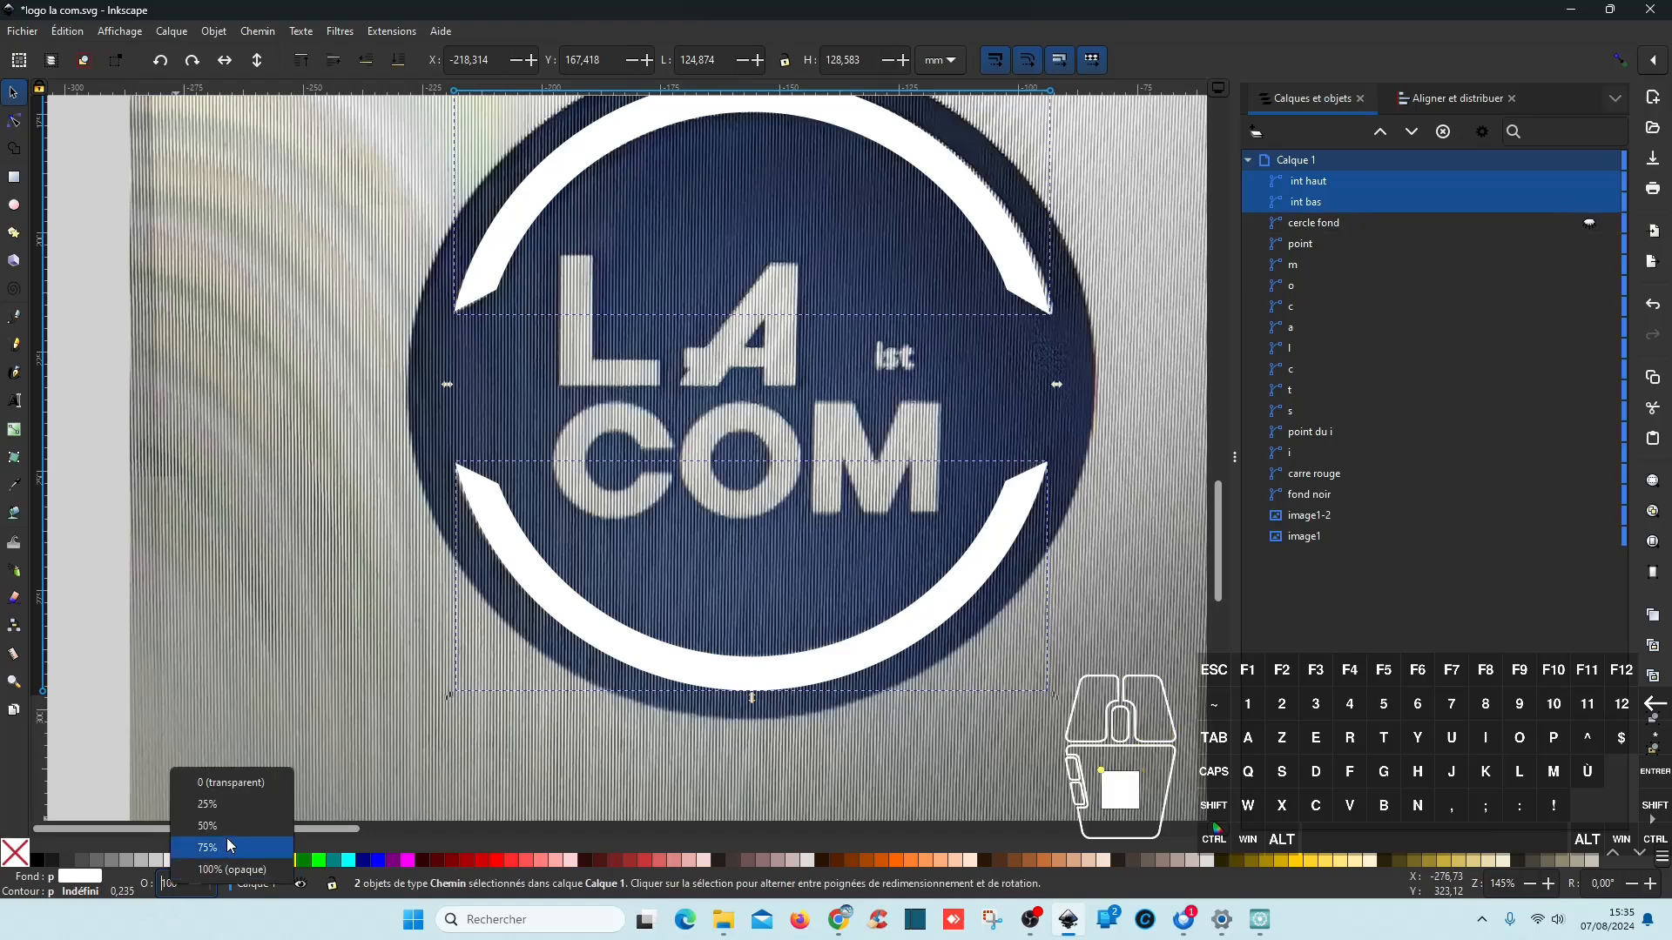
pyautogui.click(187, 826)
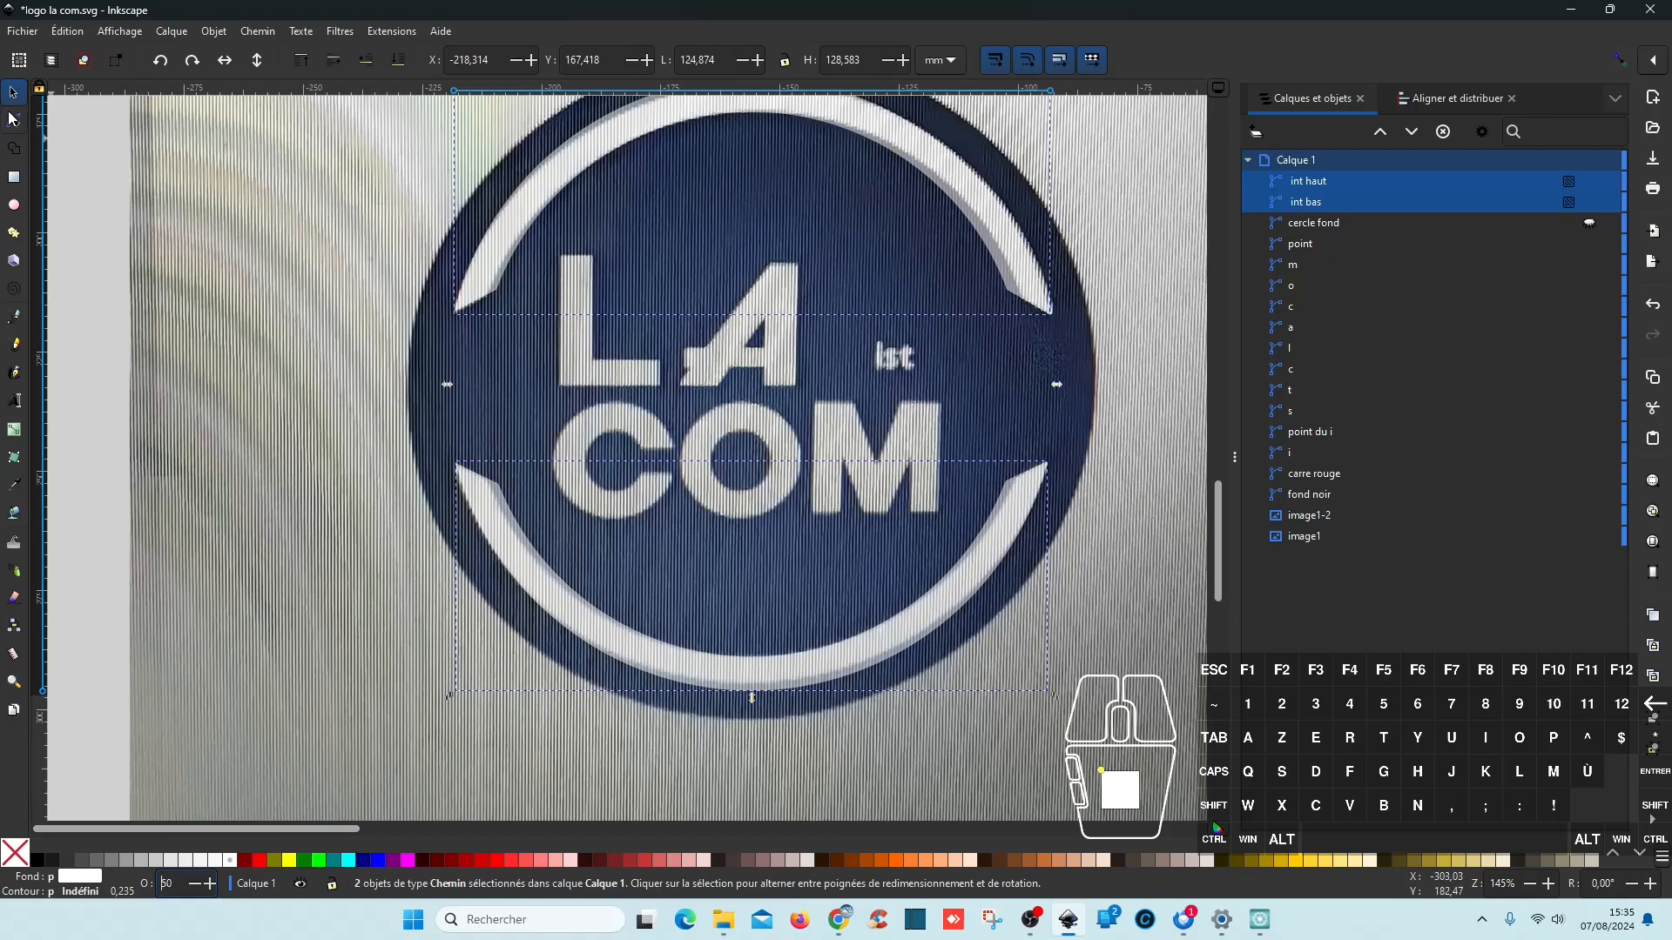
# Step: Move the left inner corner nodes of the int haut and int bas arcs to match the photo's arc ends
pyautogui.click(13, 120)
pyautogui.click(594, 317)
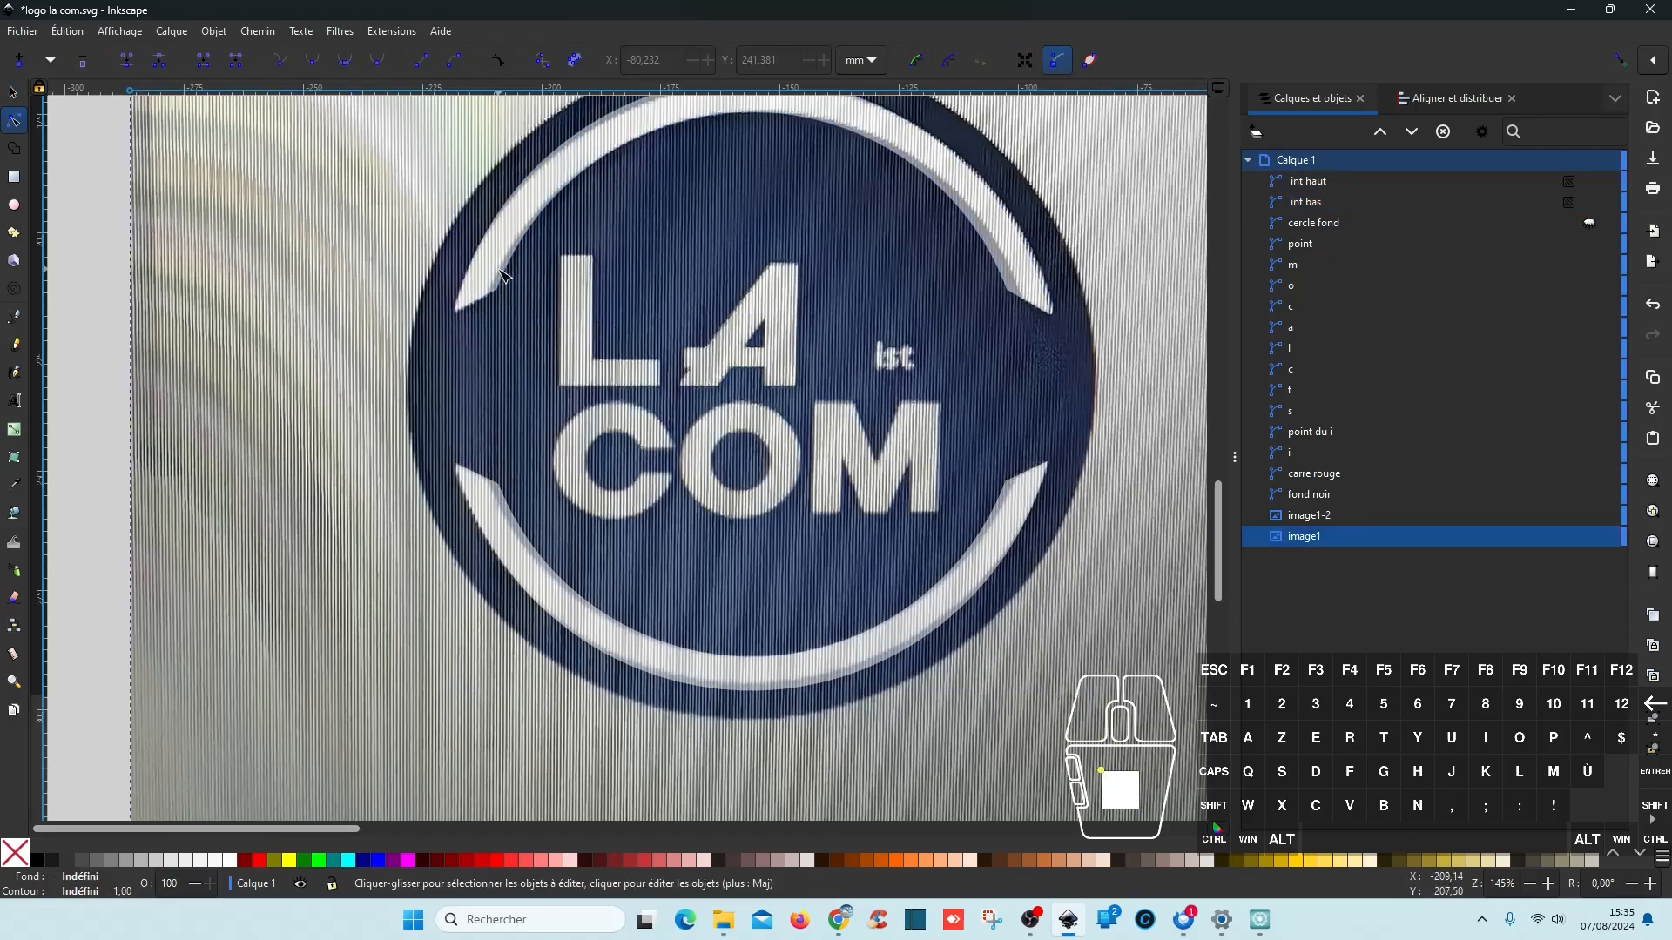
pyautogui.click(503, 275)
pyautogui.scroll(4, 509, 300)
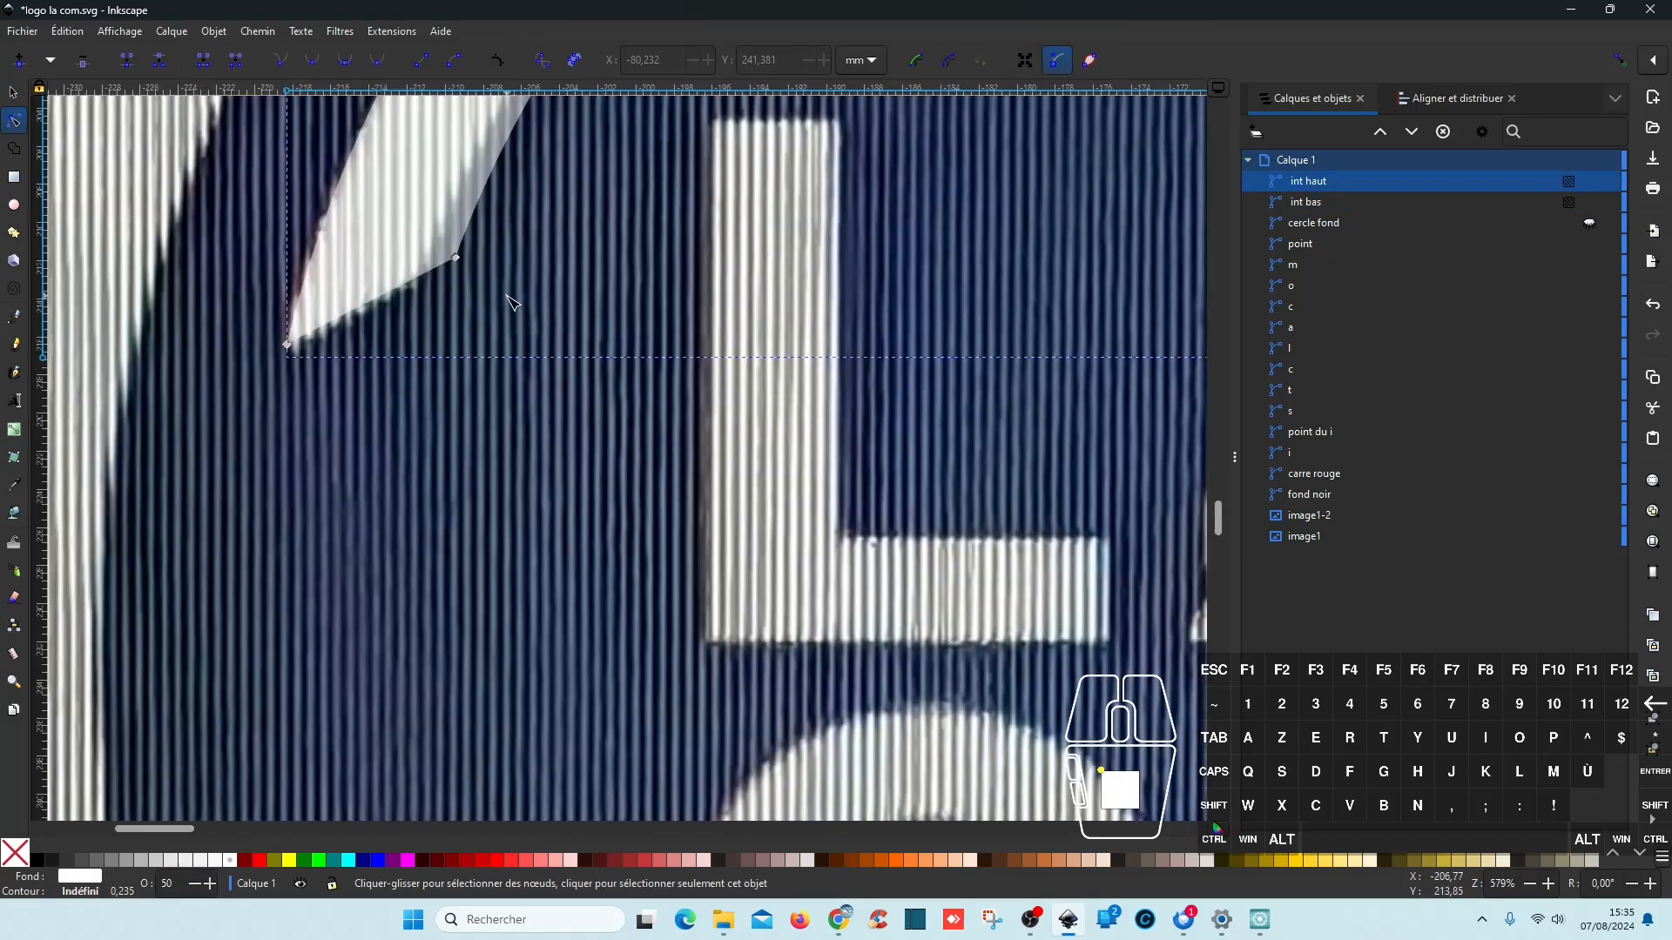
pyautogui.moveTo(457, 261); pyautogui.dragTo(428, 277)
pyautogui.scroll(-5, 522, 348)
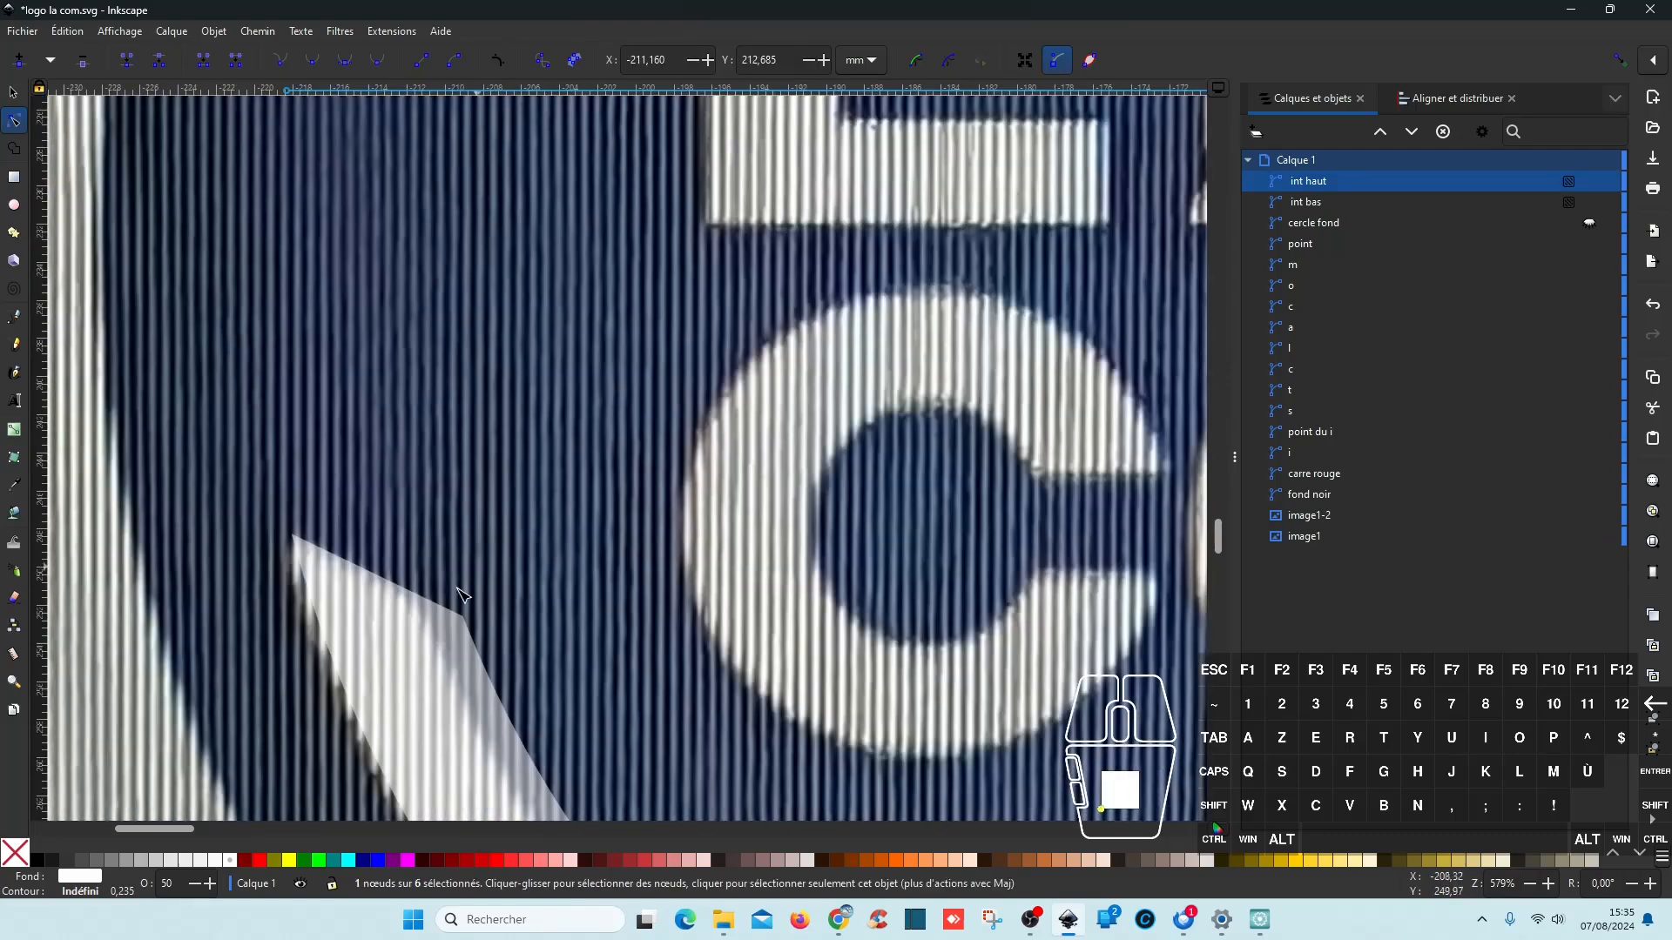
pyautogui.click(426, 665)
pyautogui.moveTo(464, 616); pyautogui.dragTo(419, 606)
# Step: Move the right inner corner nodes of the int haut and int bas arcs to match the photo's arc ends
pyautogui.scroll(-5, 606, 600)
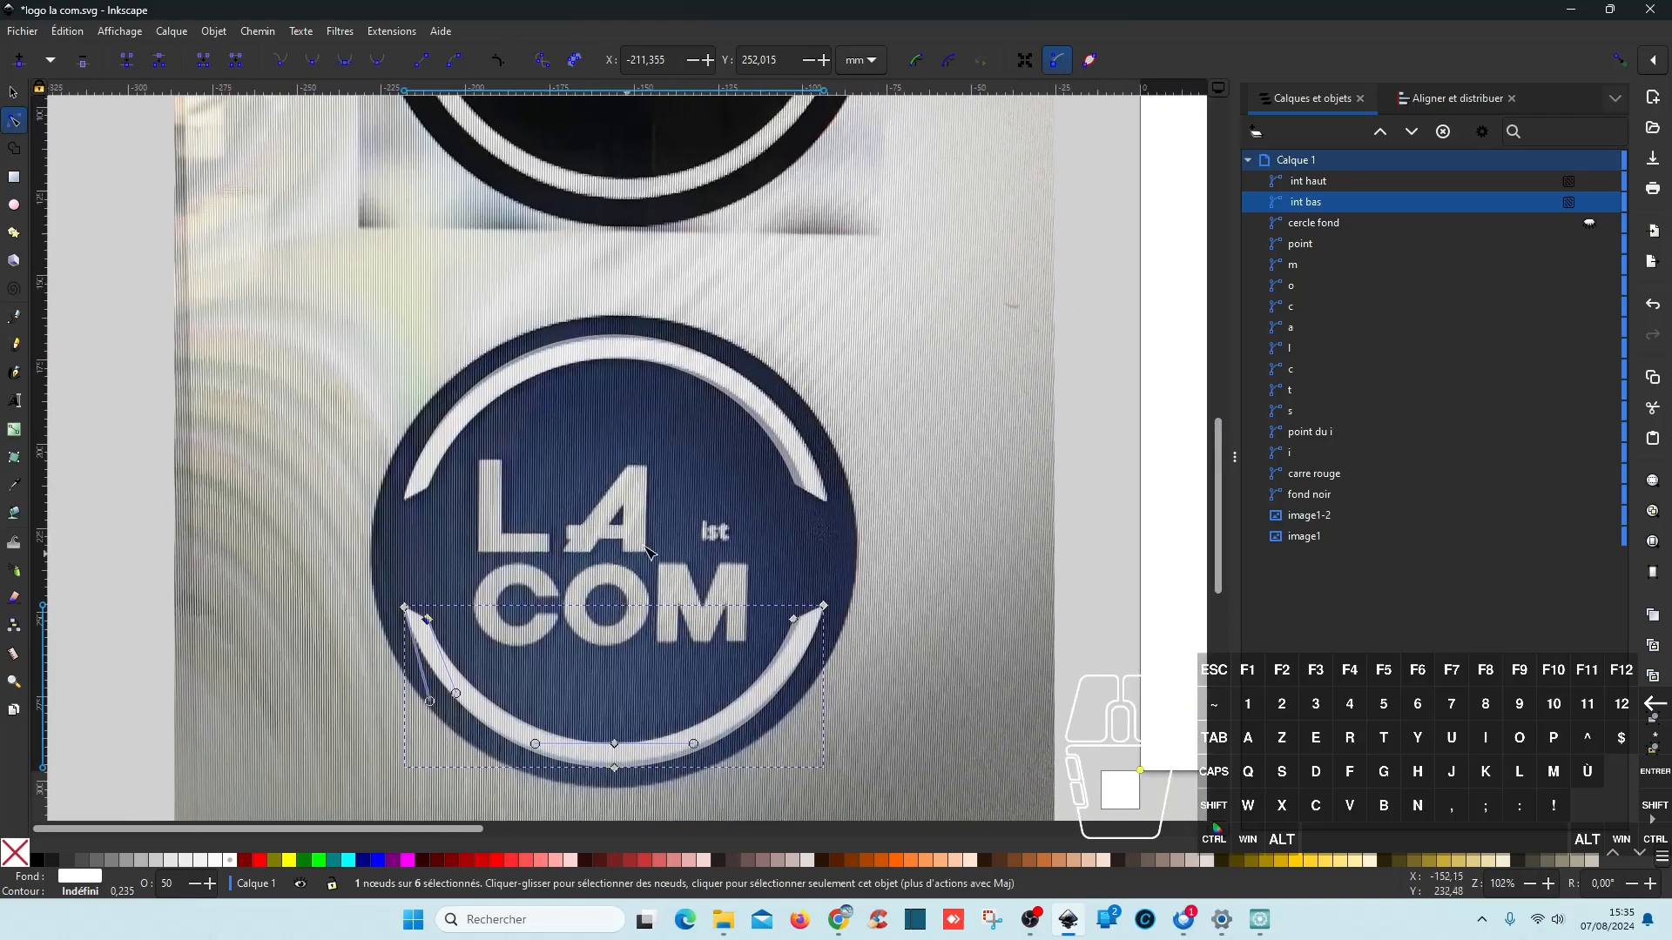
pyautogui.scroll(6, 739, 505)
pyautogui.moveTo(921, 461); pyautogui.dragTo(489, 680)
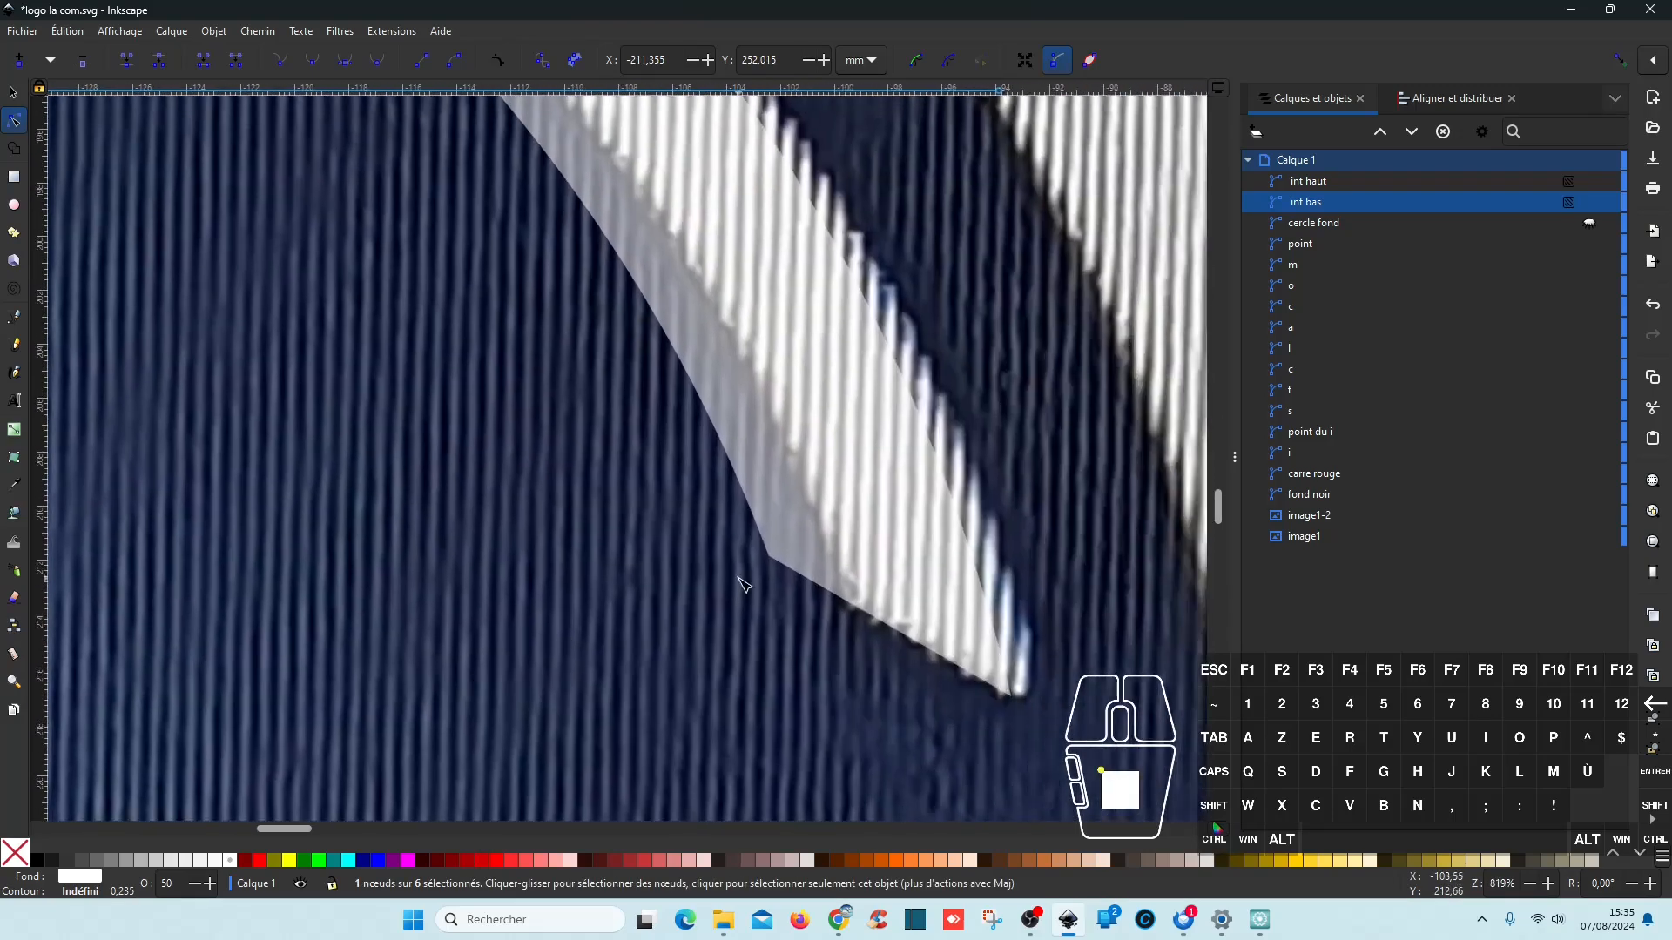
pyautogui.click(834, 546)
pyautogui.moveTo(768, 557); pyautogui.dragTo(847, 603)
pyautogui.scroll(-4, 666, 638)
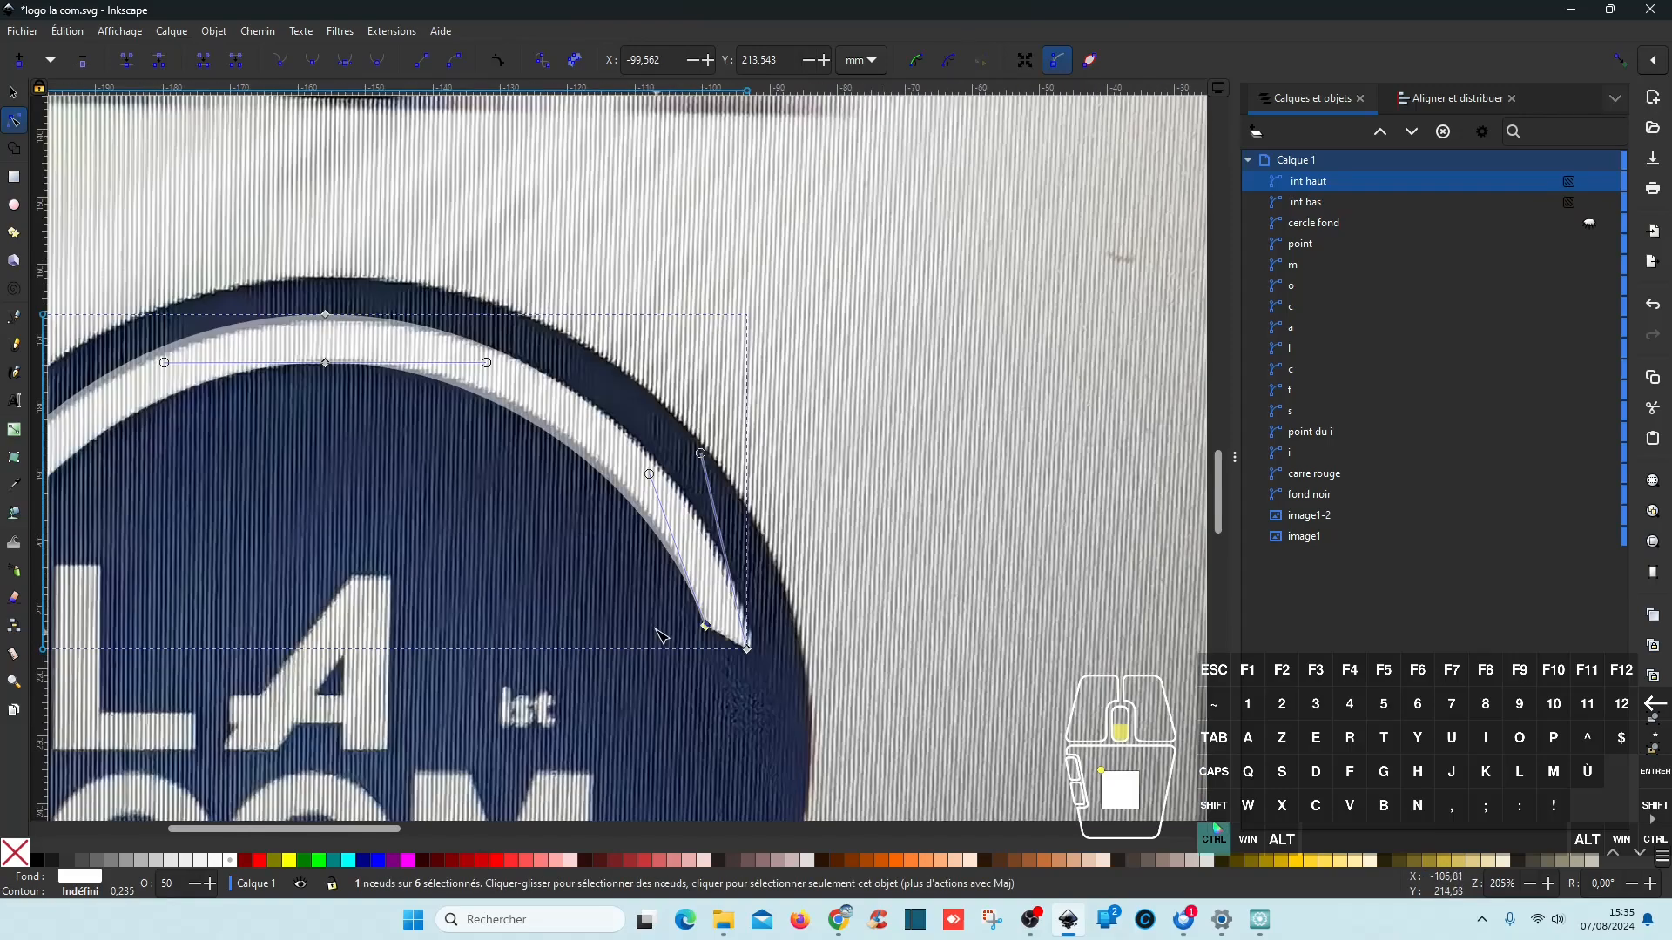
pyautogui.moveTo(371, 477); pyautogui.dragTo(703, 156)
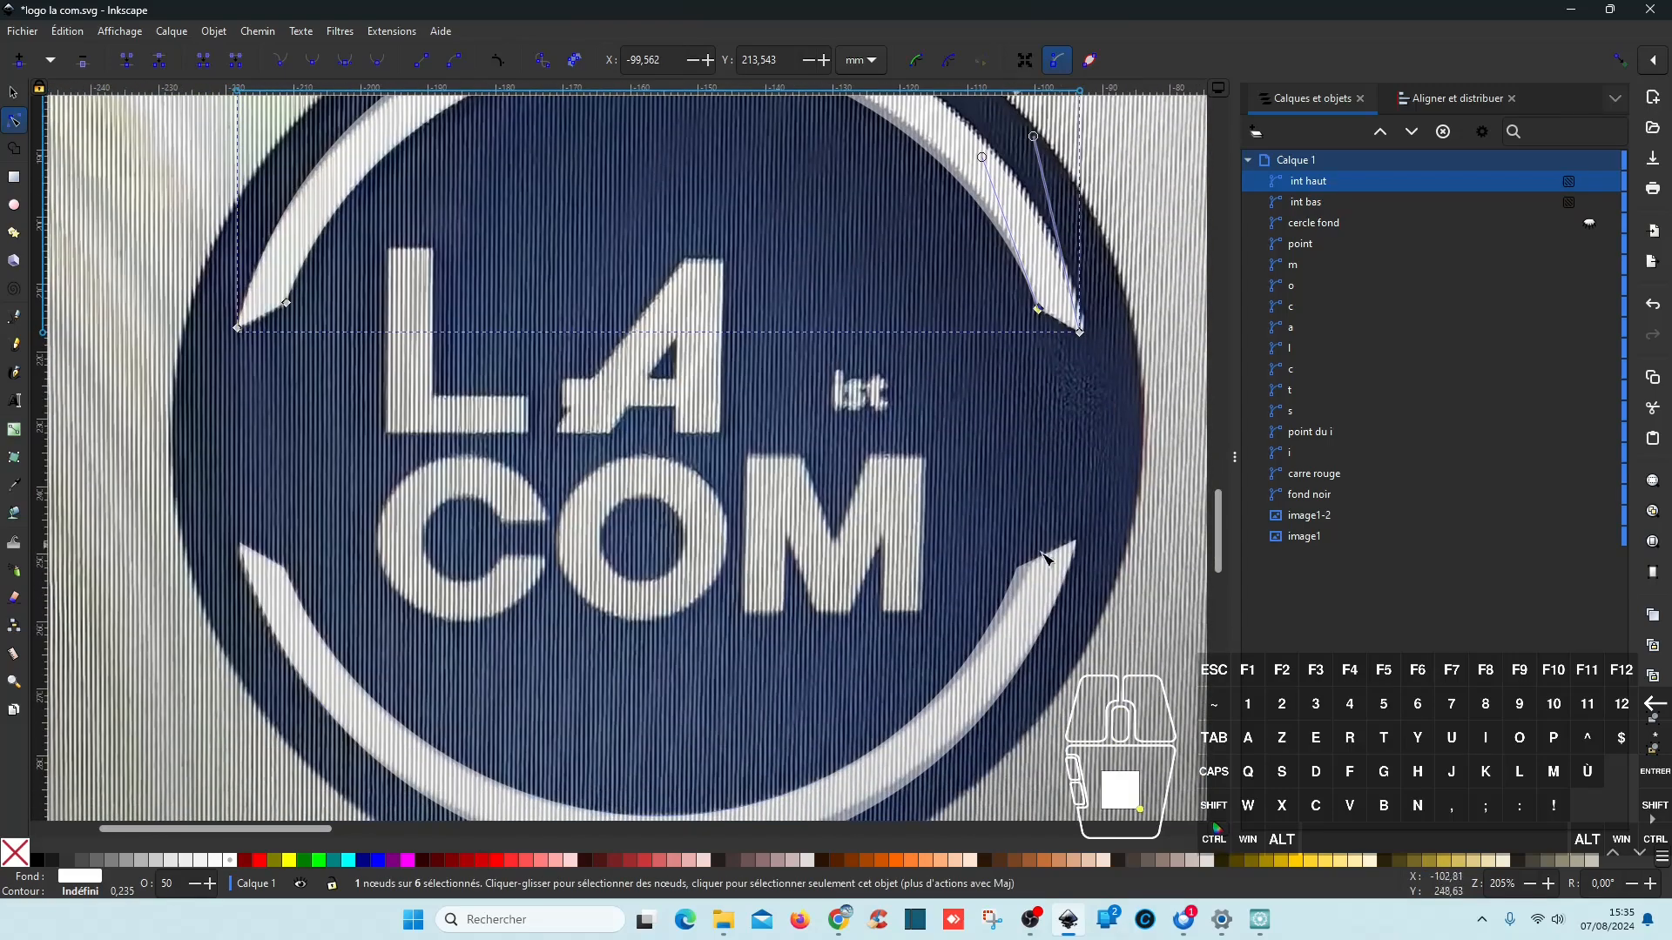
pyautogui.scroll(5, 1080, 573)
pyautogui.click(831, 496)
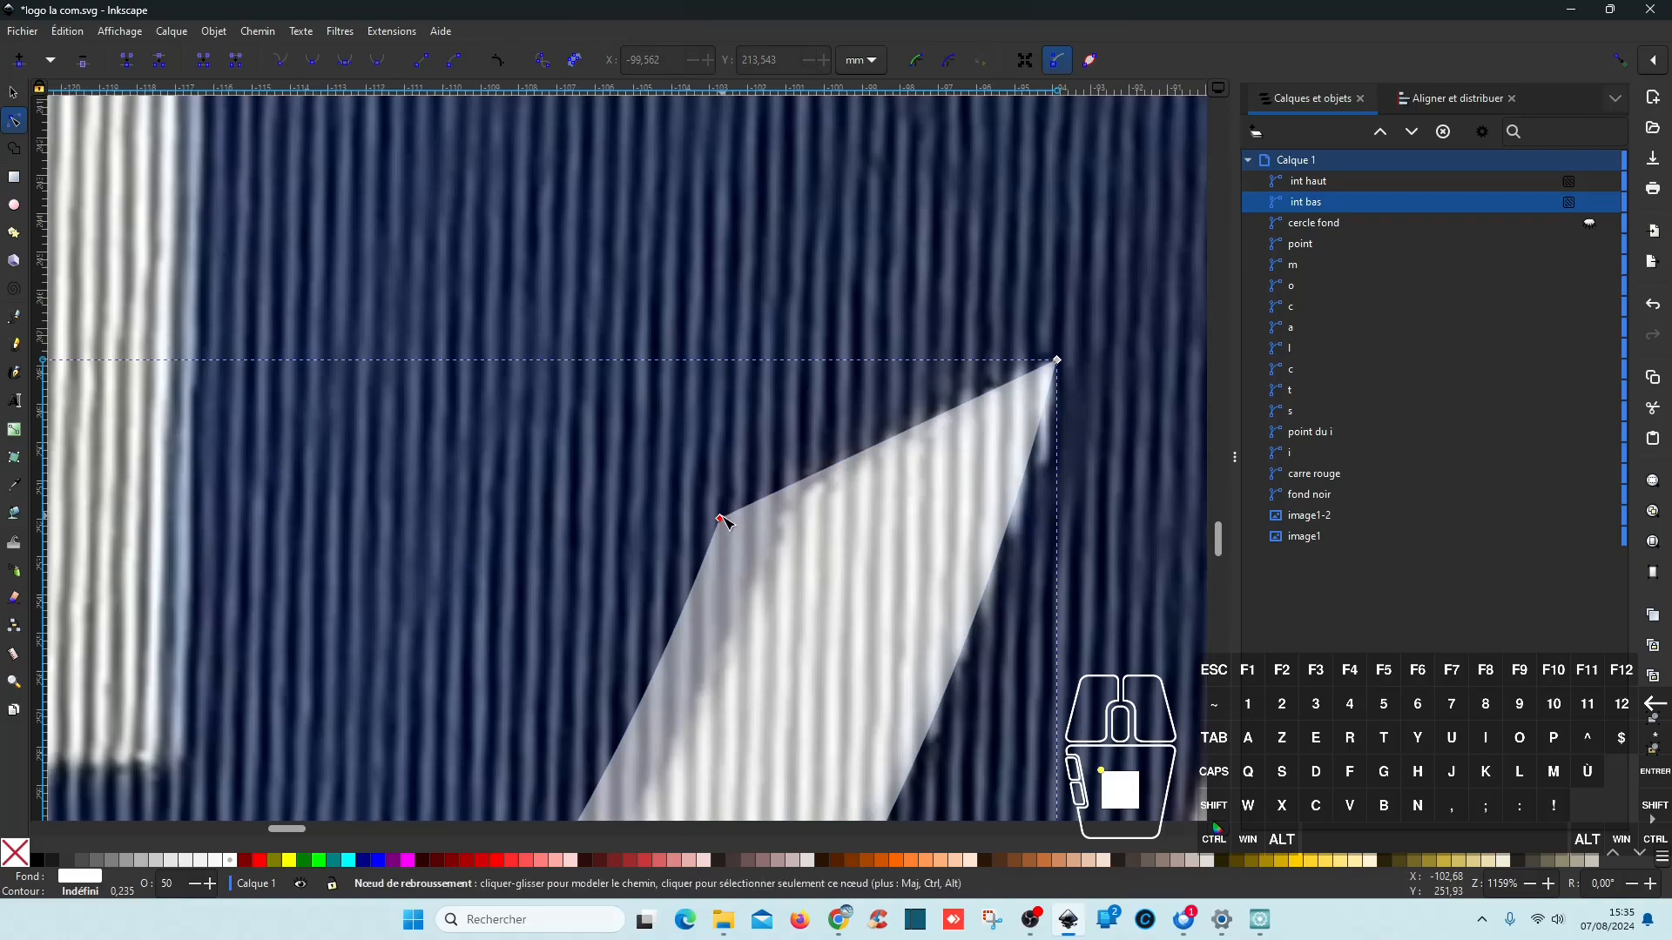
pyautogui.moveTo(727, 521); pyautogui.dragTo(808, 497)
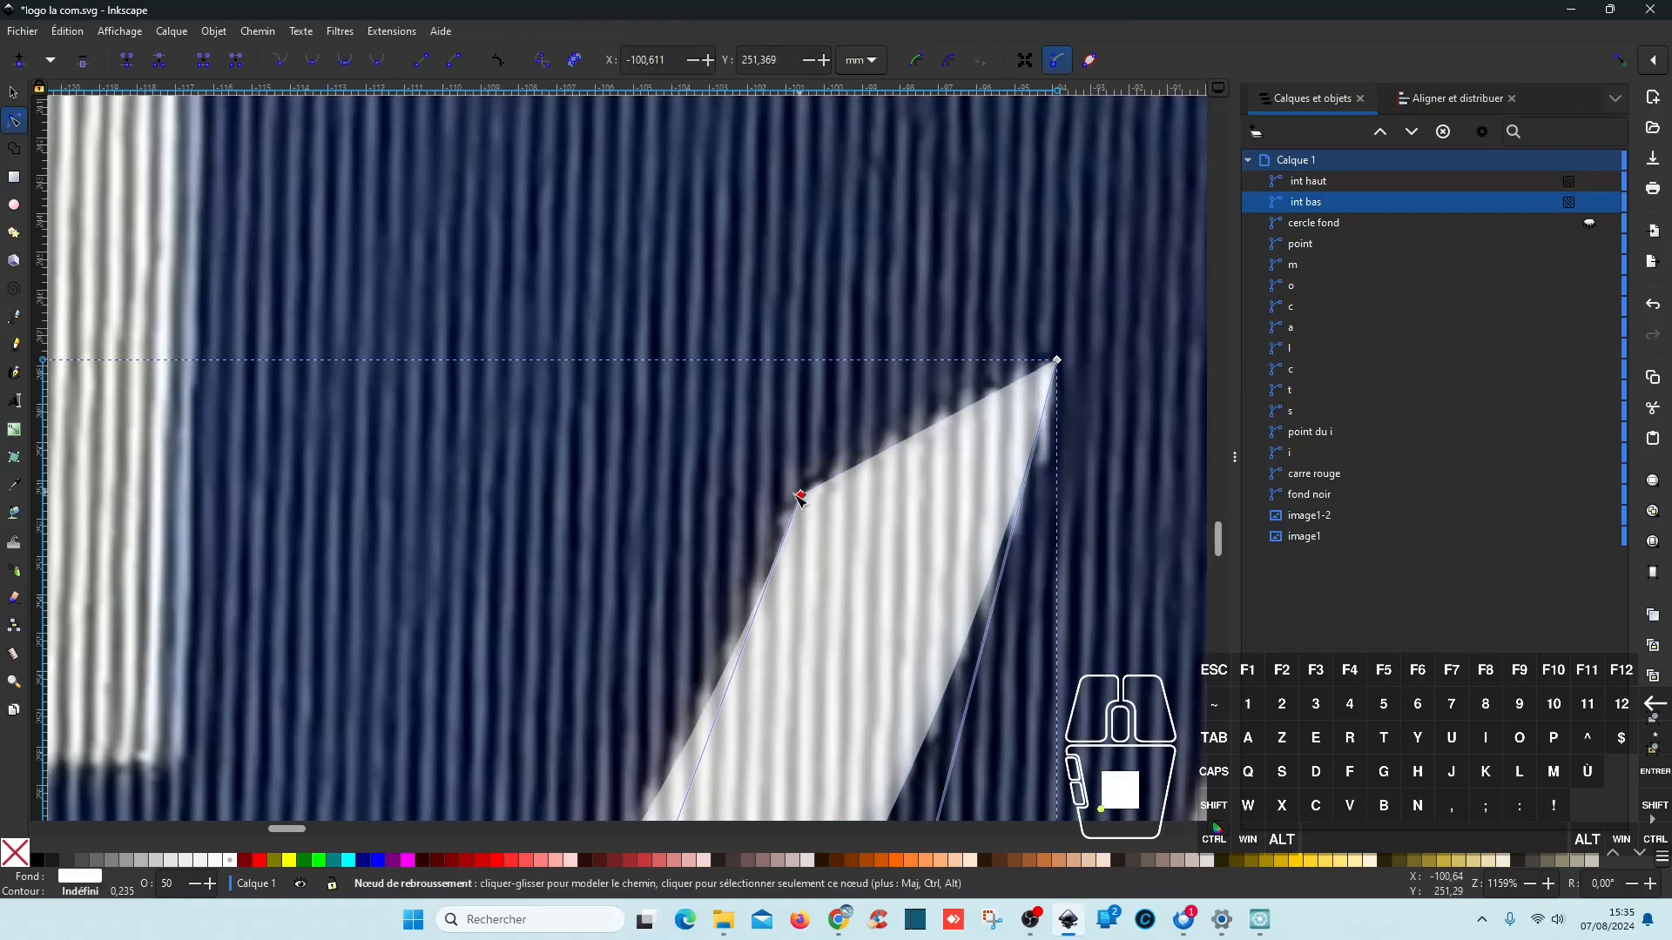
# Step: Raise the int bas arc's bottom outer node slightly and adjust its right outer curve handle to follow the photo's edge
pyautogui.scroll(-4, 579, 554)
pyautogui.moveTo(365, 626); pyautogui.dragTo(745, 374)
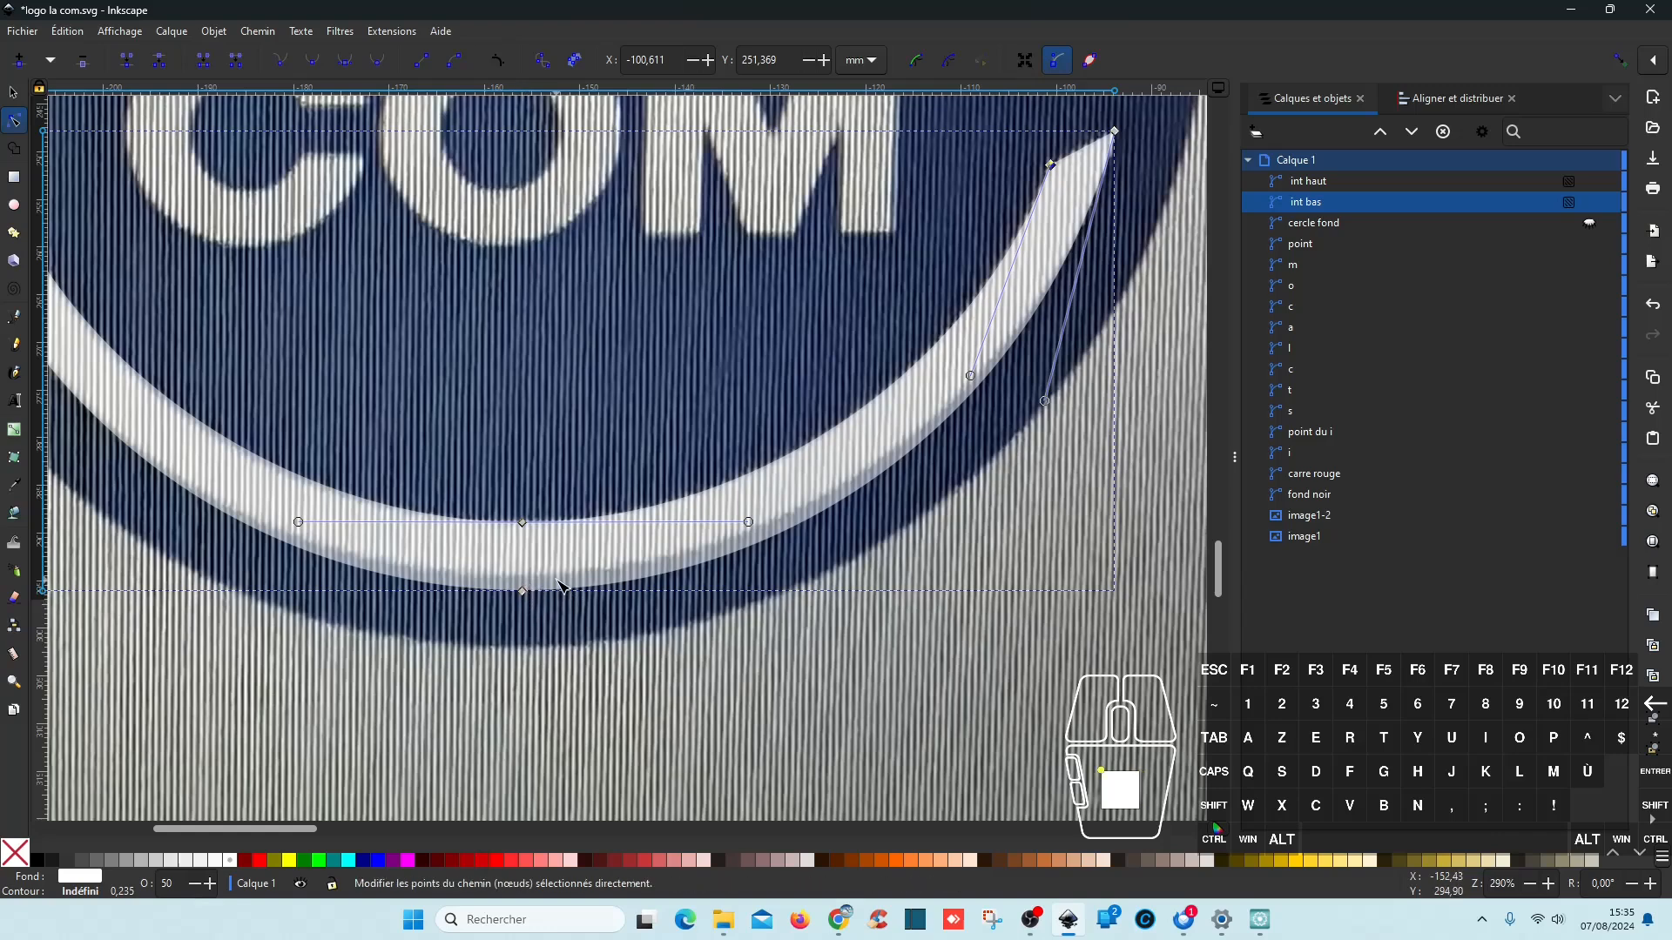
pyautogui.click(524, 593)
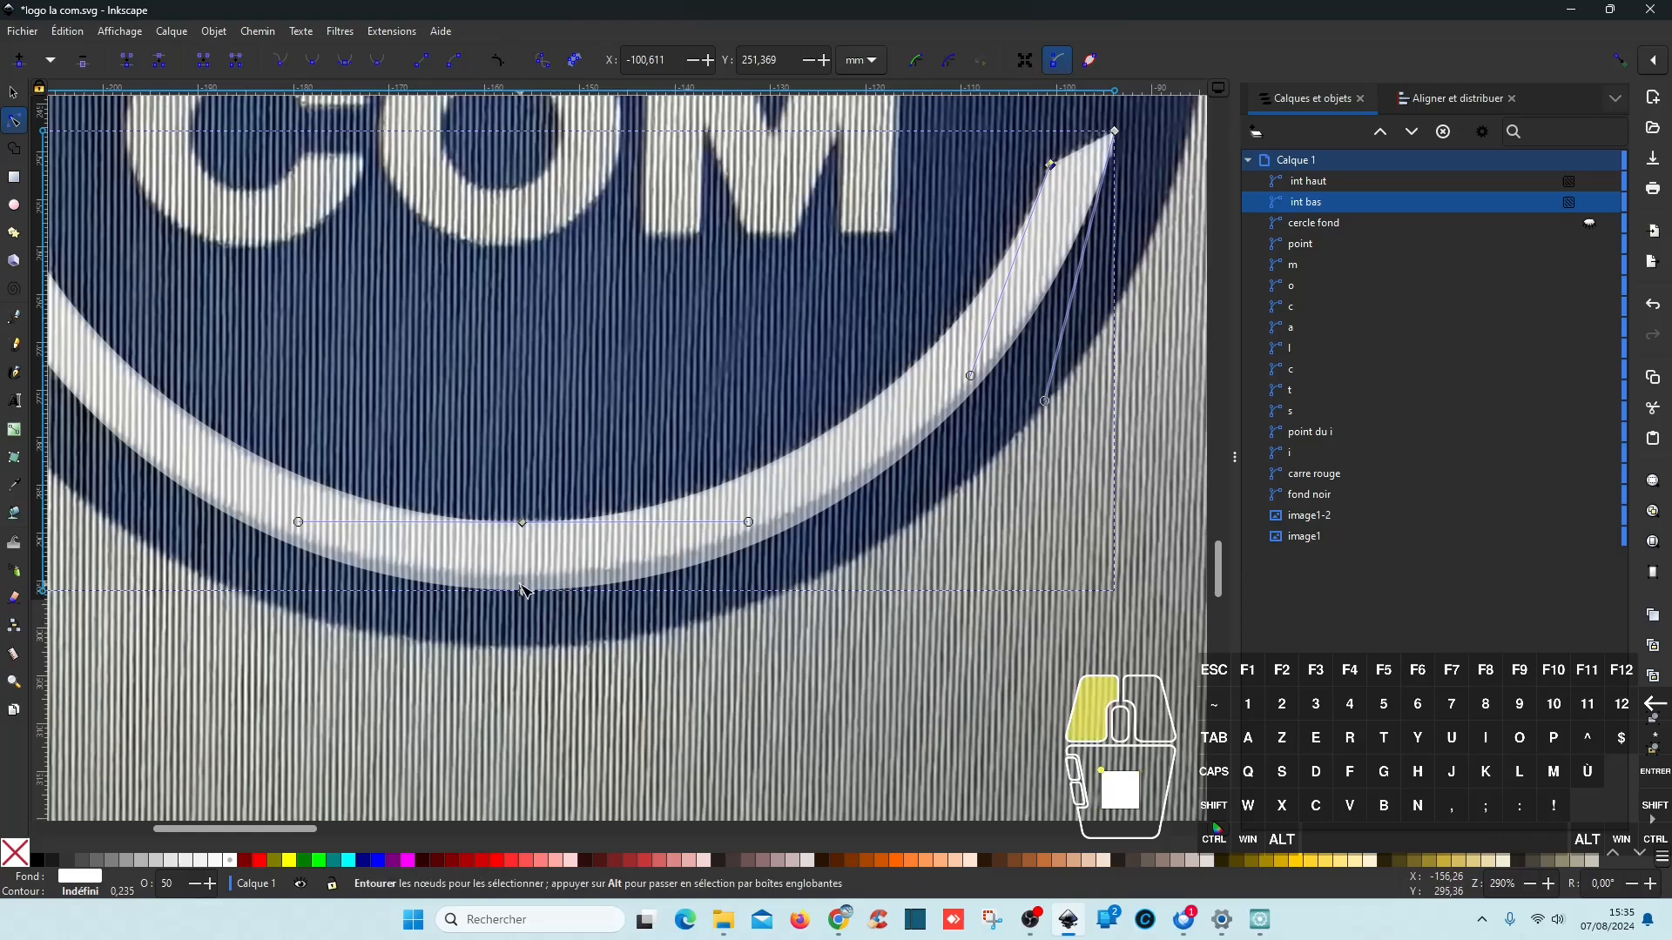
pyautogui.moveTo(523, 593); pyautogui.dragTo(525, 583)
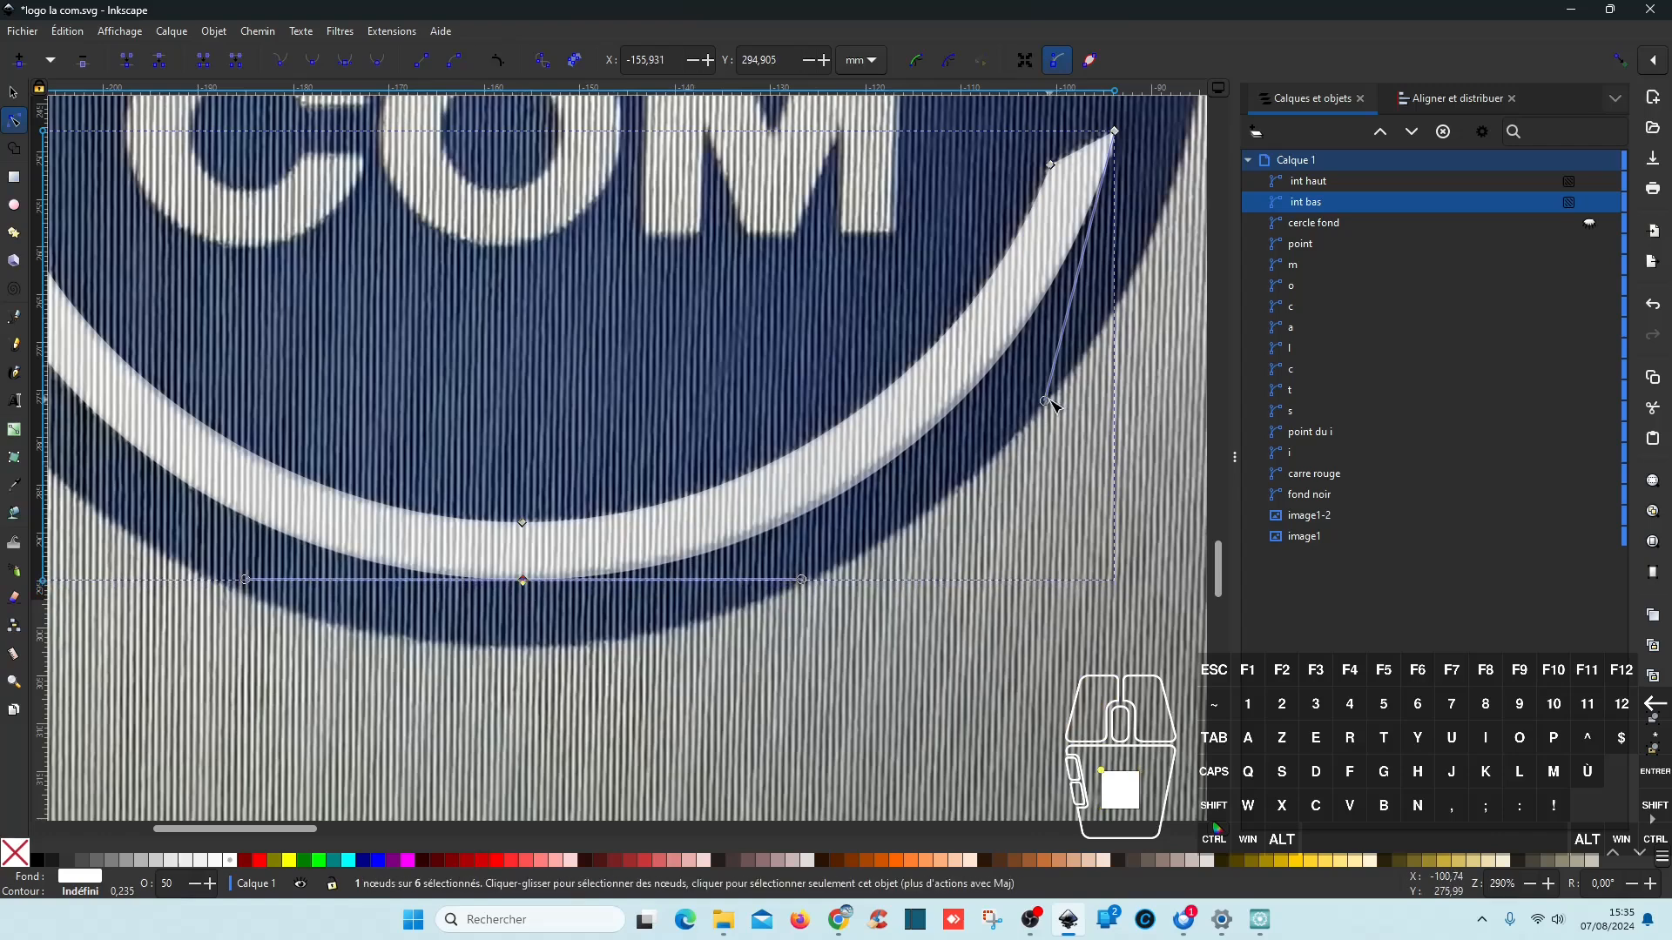
pyautogui.moveTo(1050, 401); pyautogui.dragTo(1032, 399)
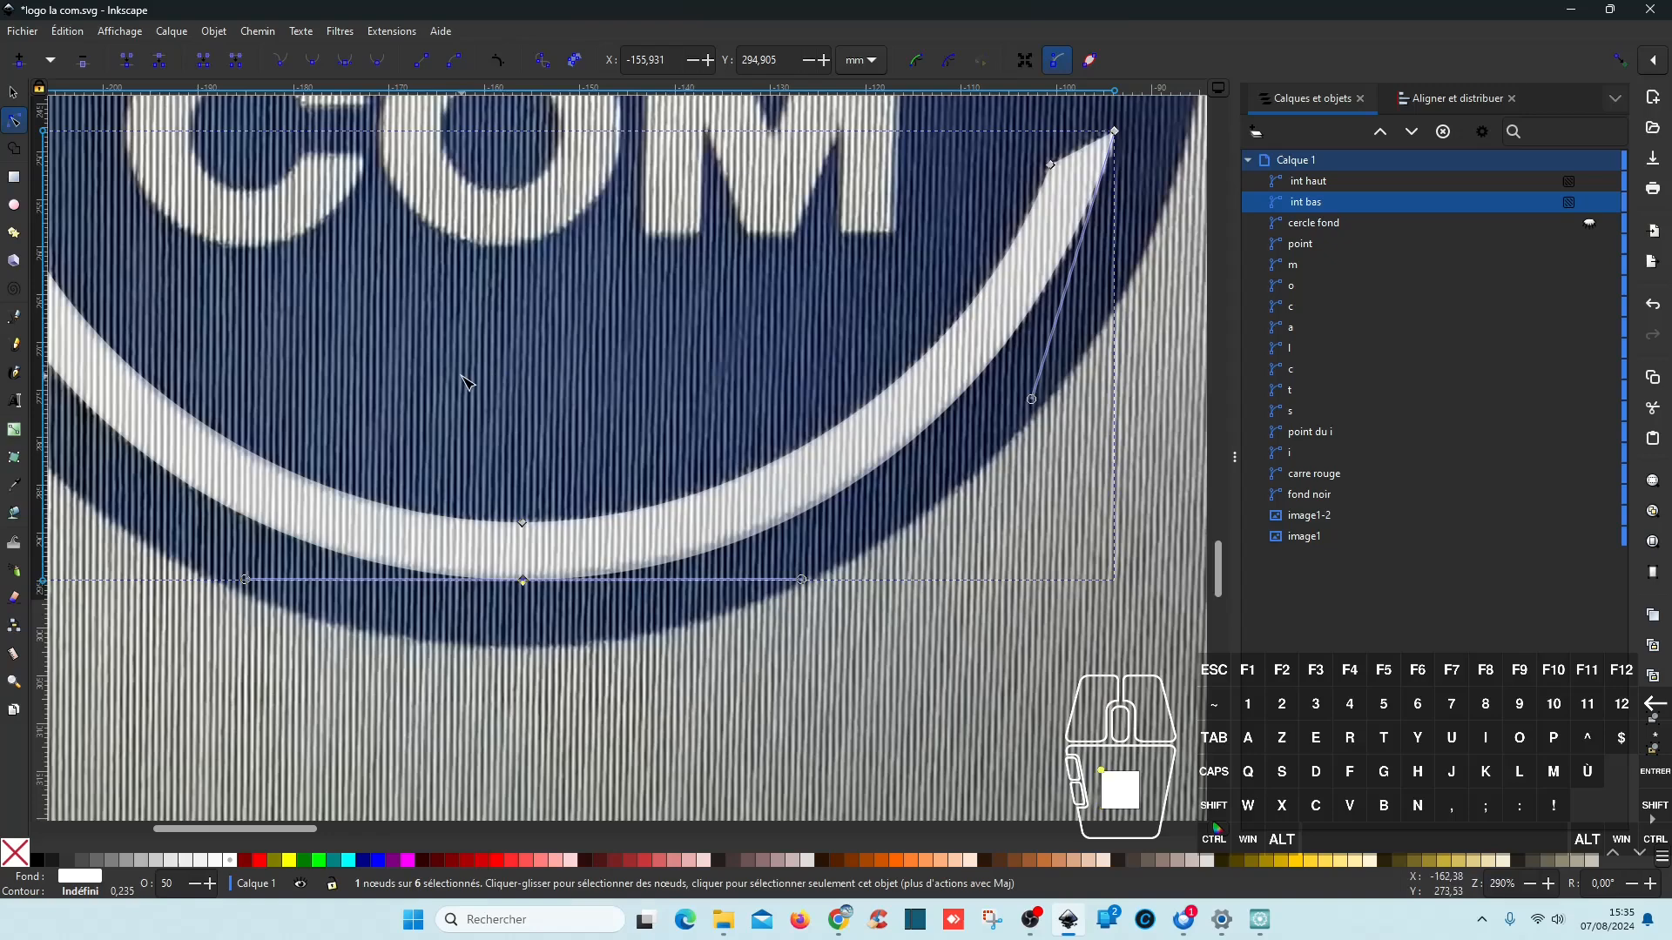
pyautogui.moveTo(461, 376)
pyautogui.mouseDown()
pyautogui.moveTo(882, 377)
pyautogui.moveTo(870, 392)
pyautogui.moveTo(475, 357)
pyautogui.mouseUp()
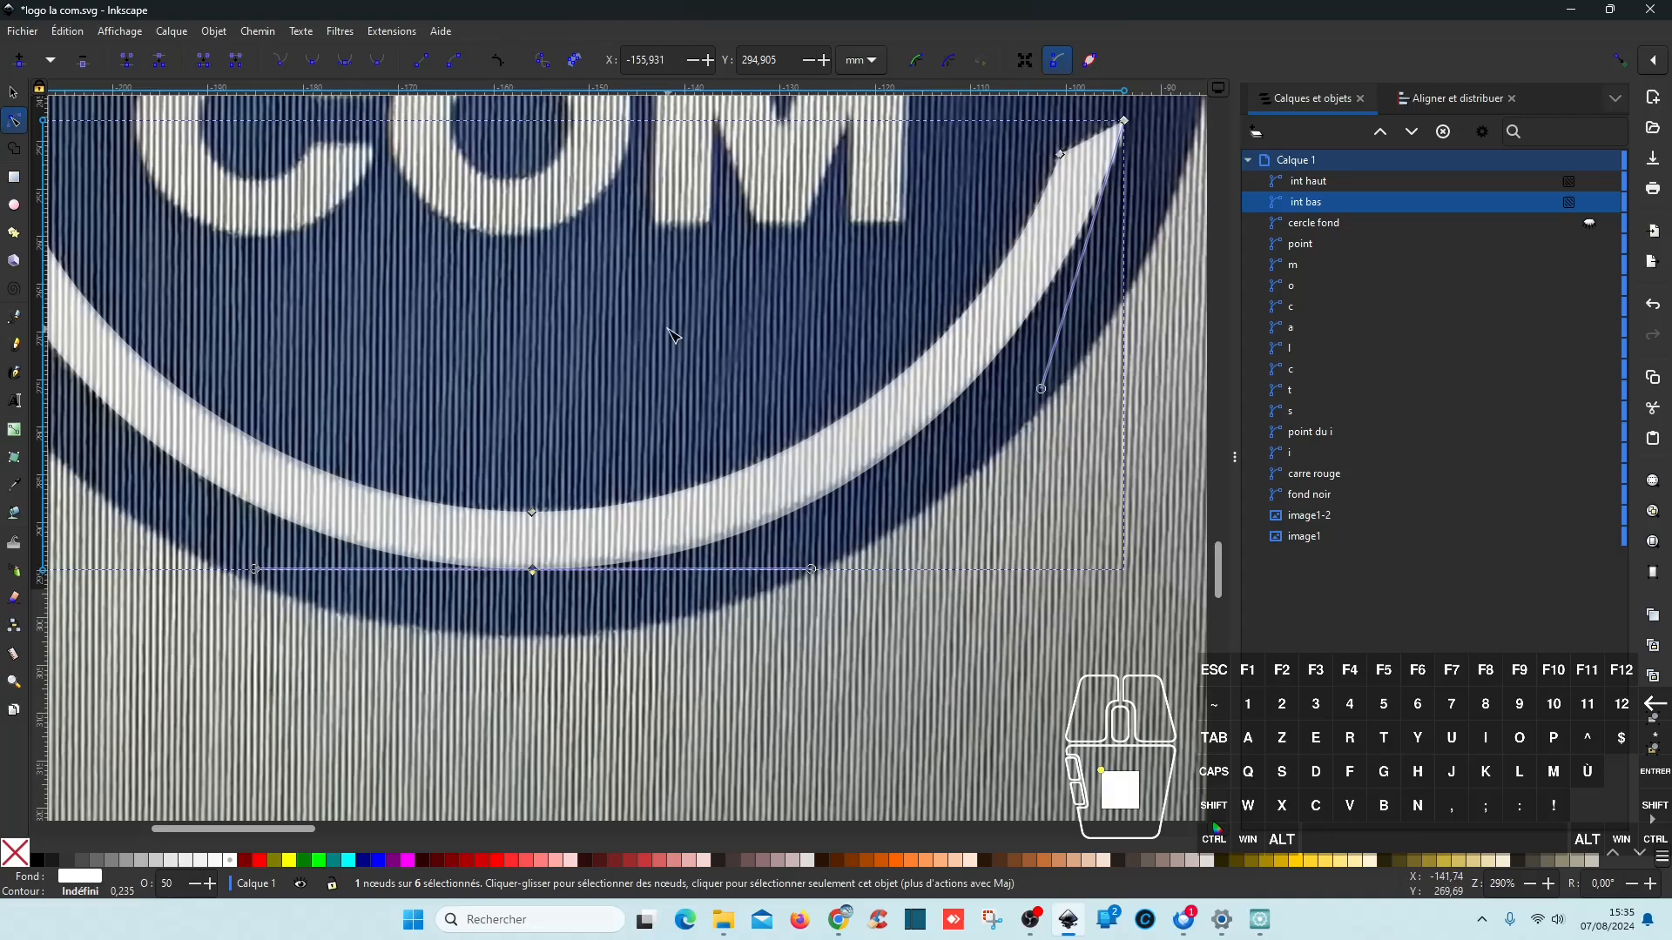
# Step: Set the opacity of both the int haut and int bas arcs to 100%
pyautogui.scroll(15, 673, 336)
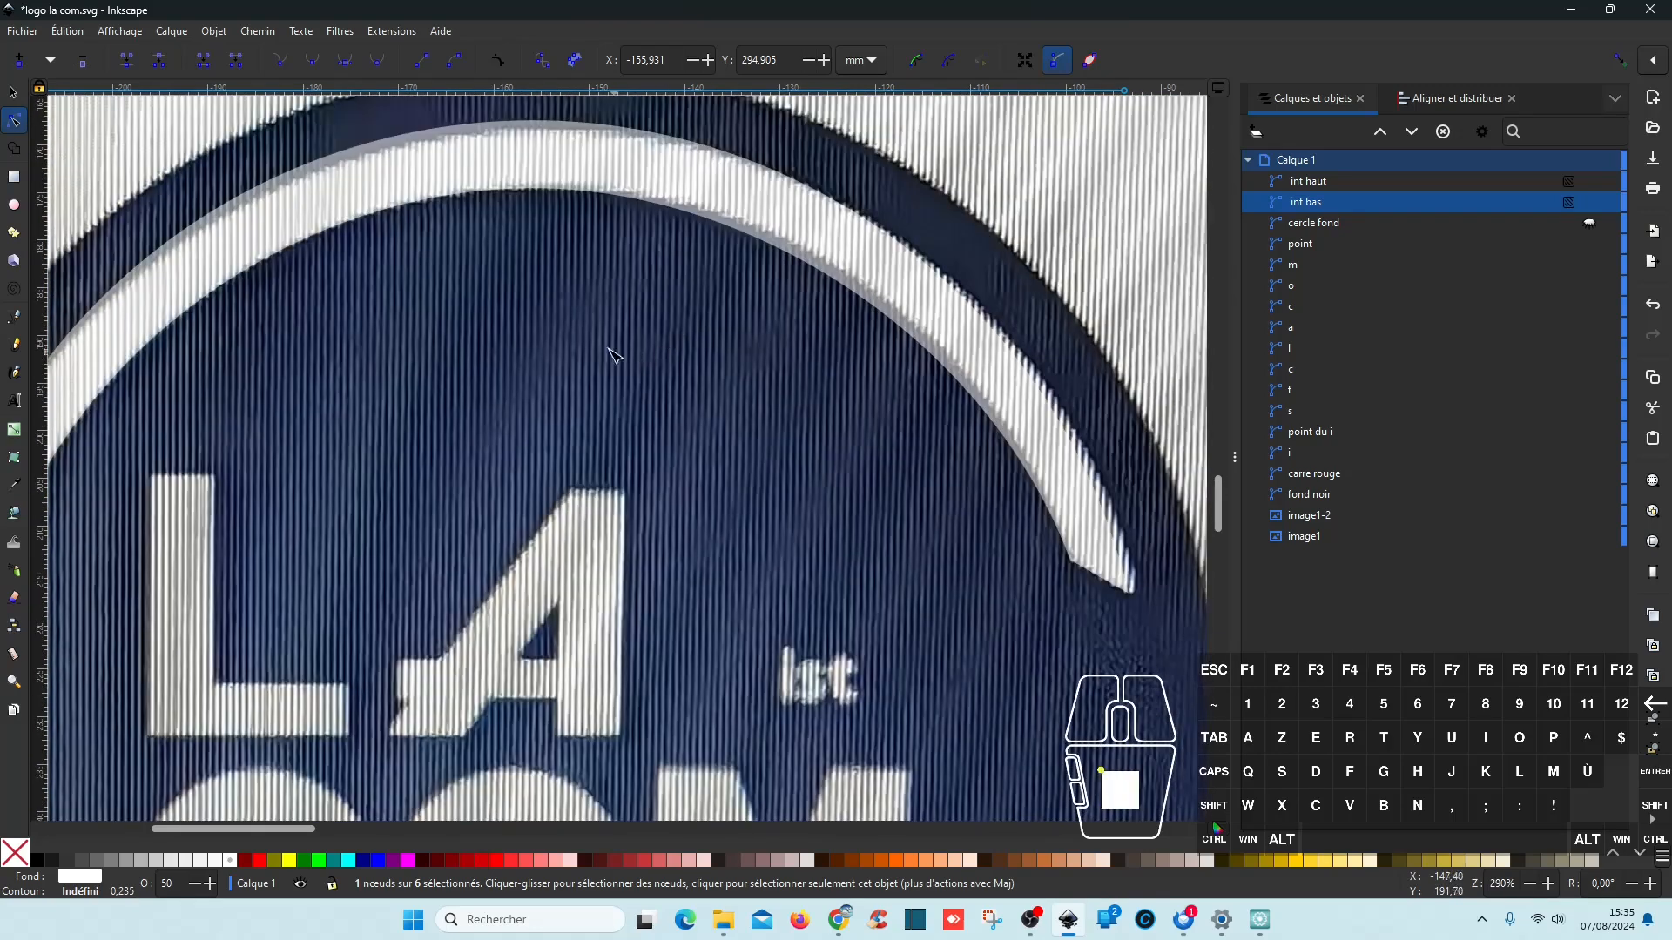
pyautogui.moveTo(372, 400); pyautogui.dragTo(501, 422)
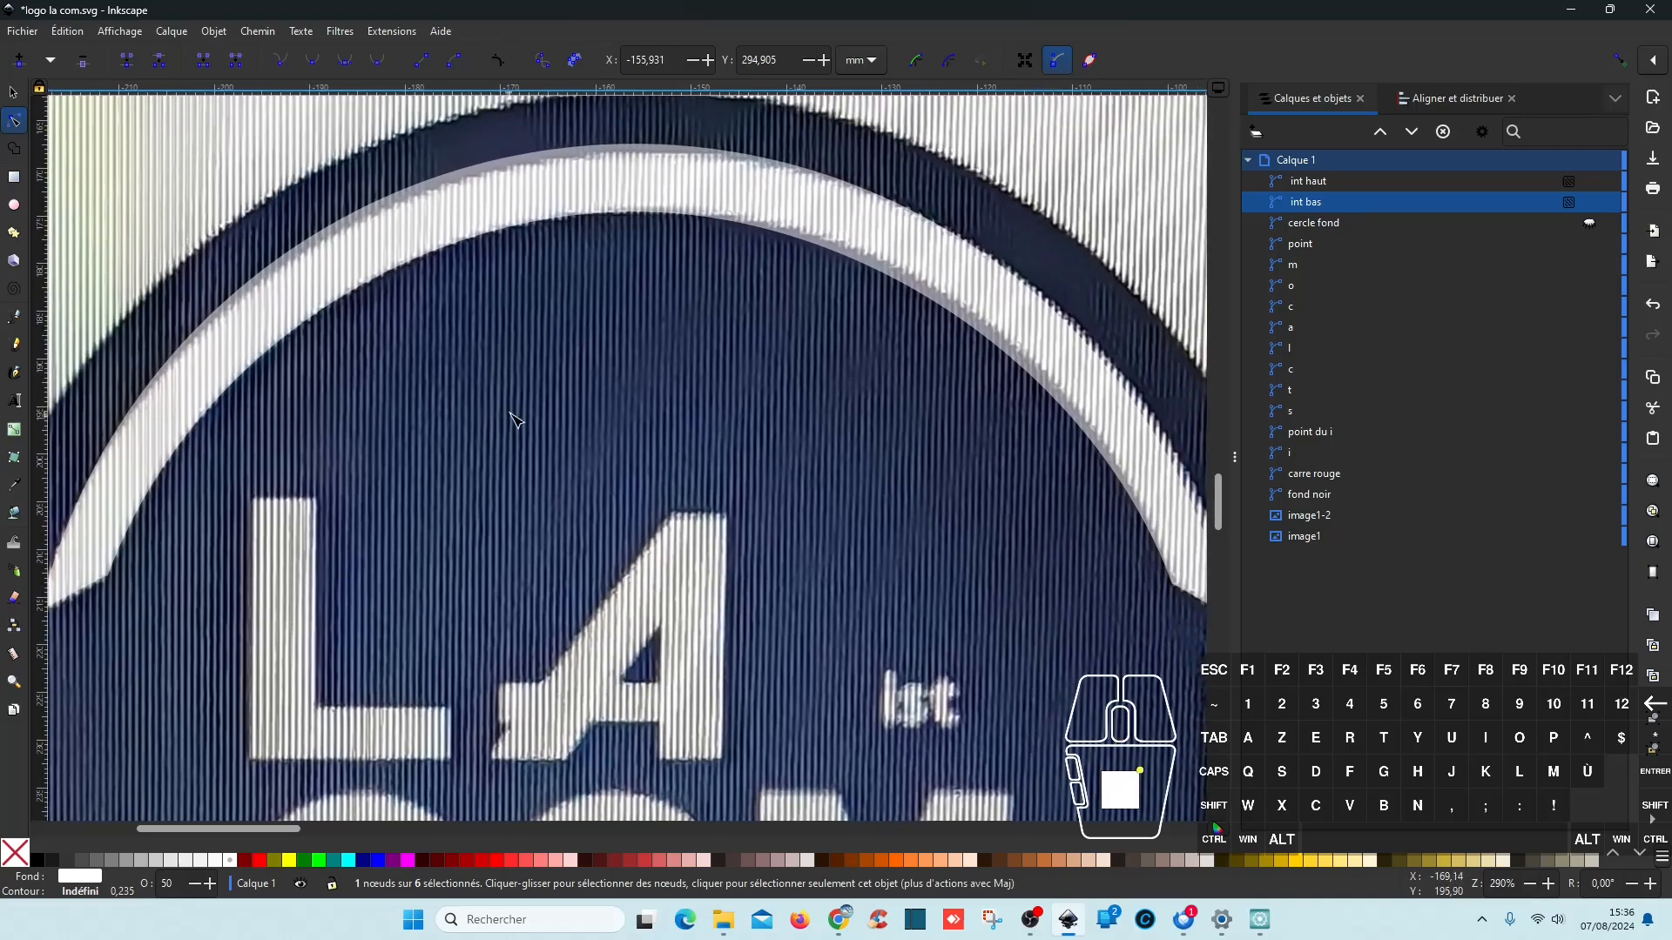
pyautogui.scroll(-6, 511, 416)
pyautogui.scroll(-2, 522, 417)
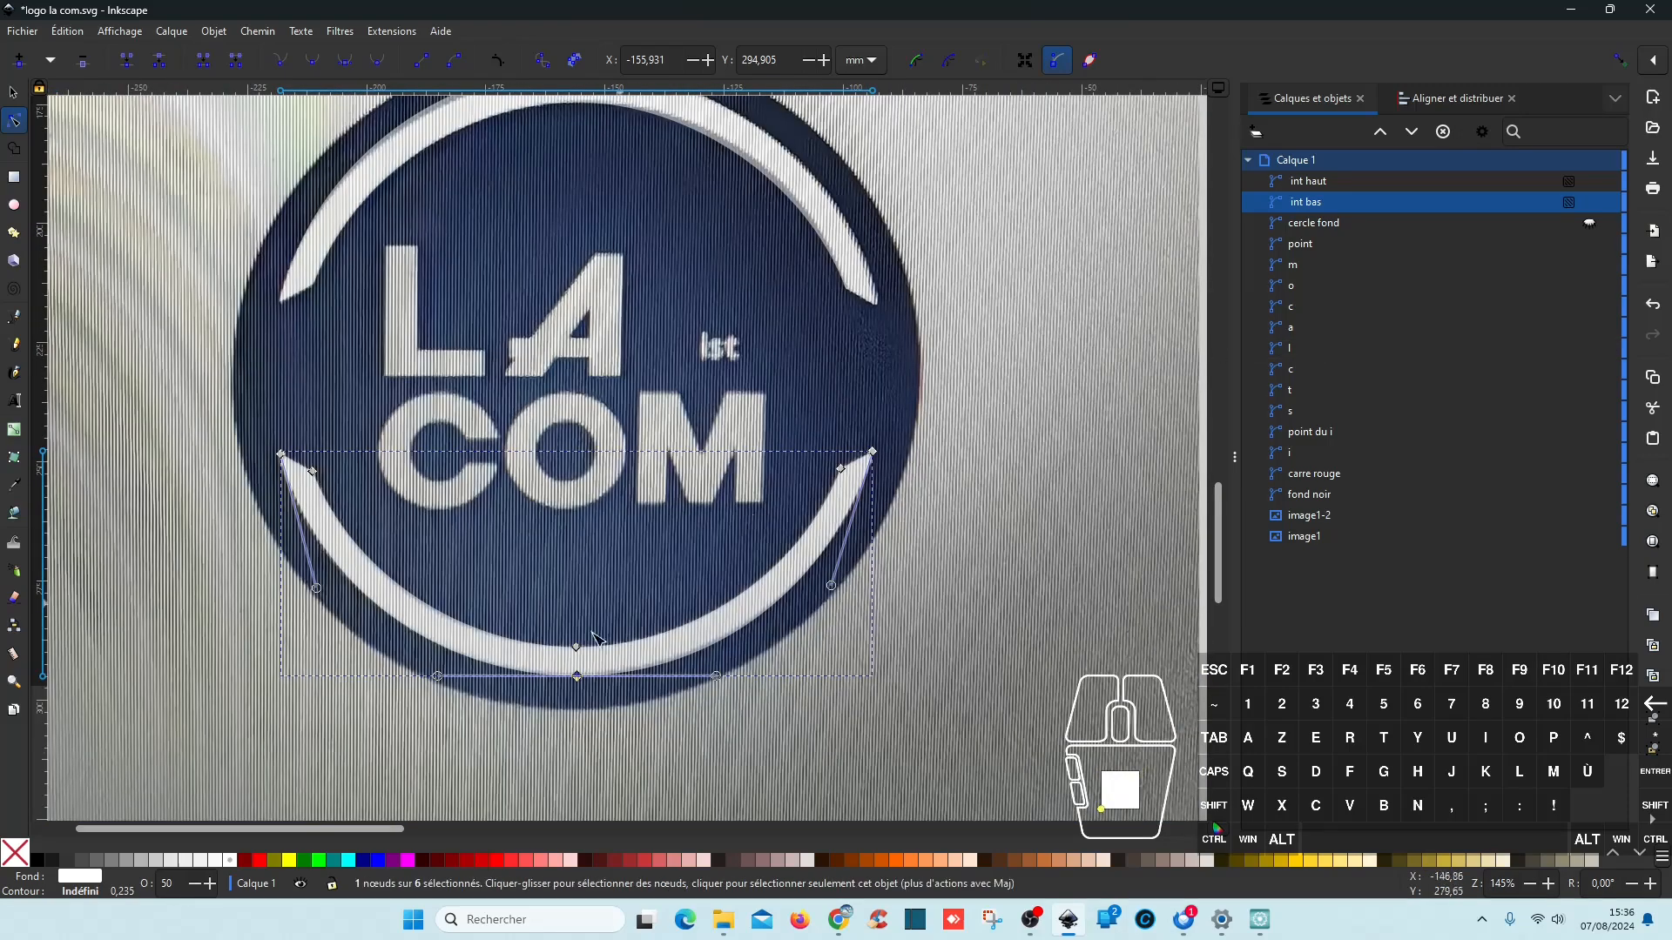
pyautogui.keyDown('ctrl'); pyautogui.click(1362, 181); pyautogui.keyUp('ctrl')
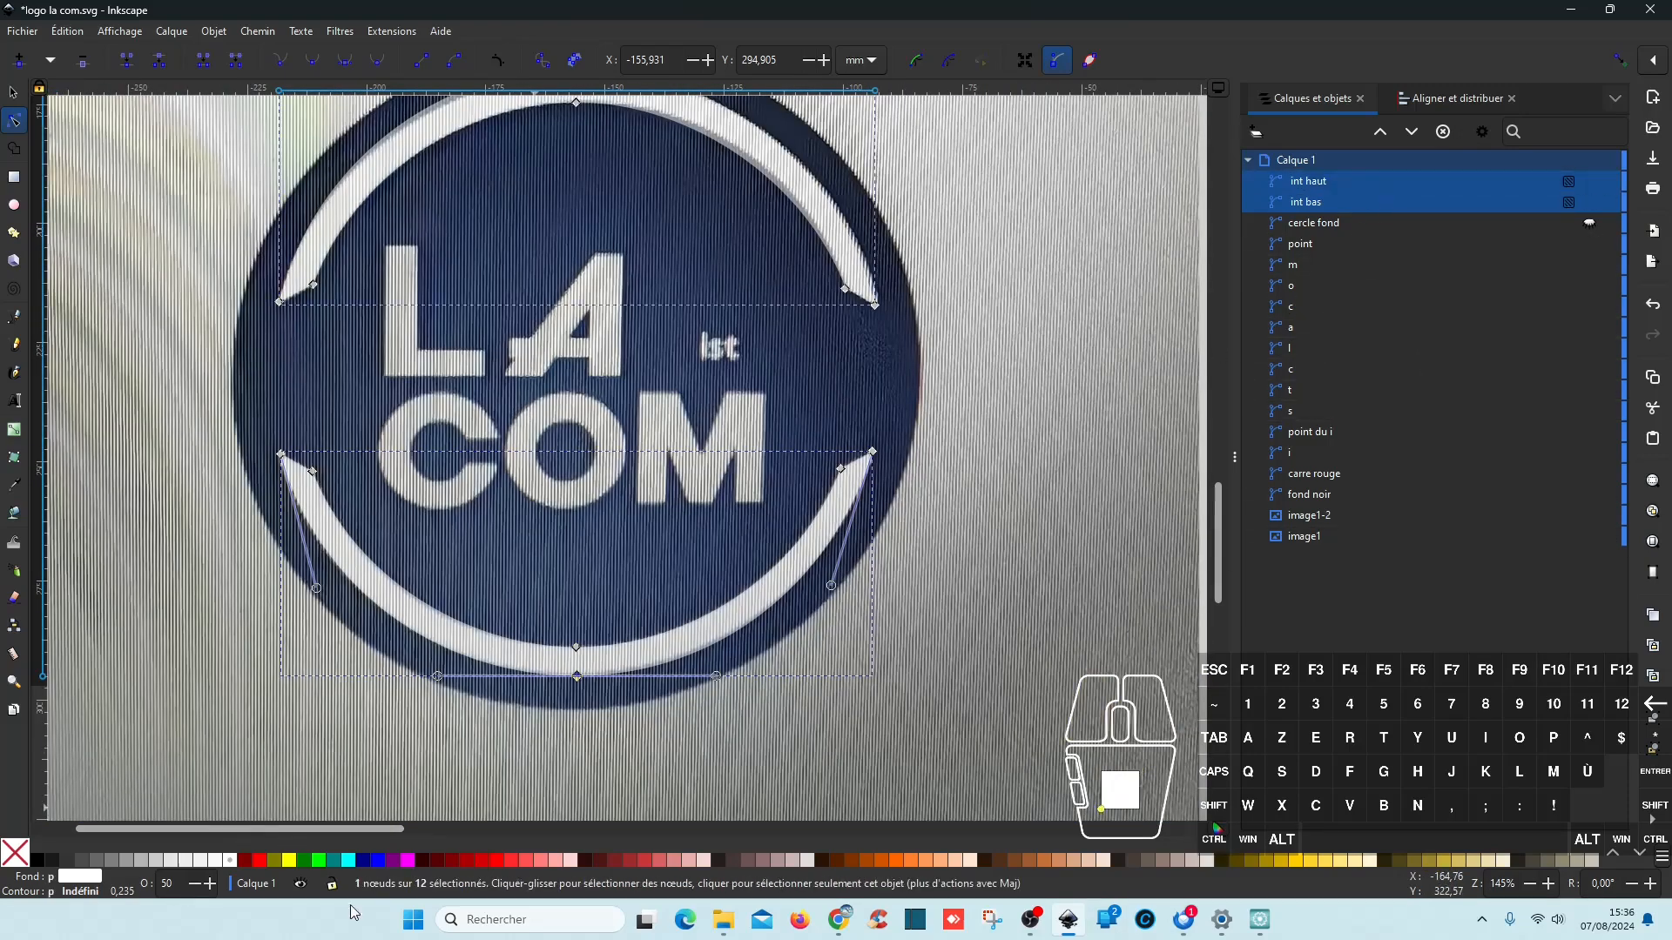
pyautogui.rightClick(168, 884)
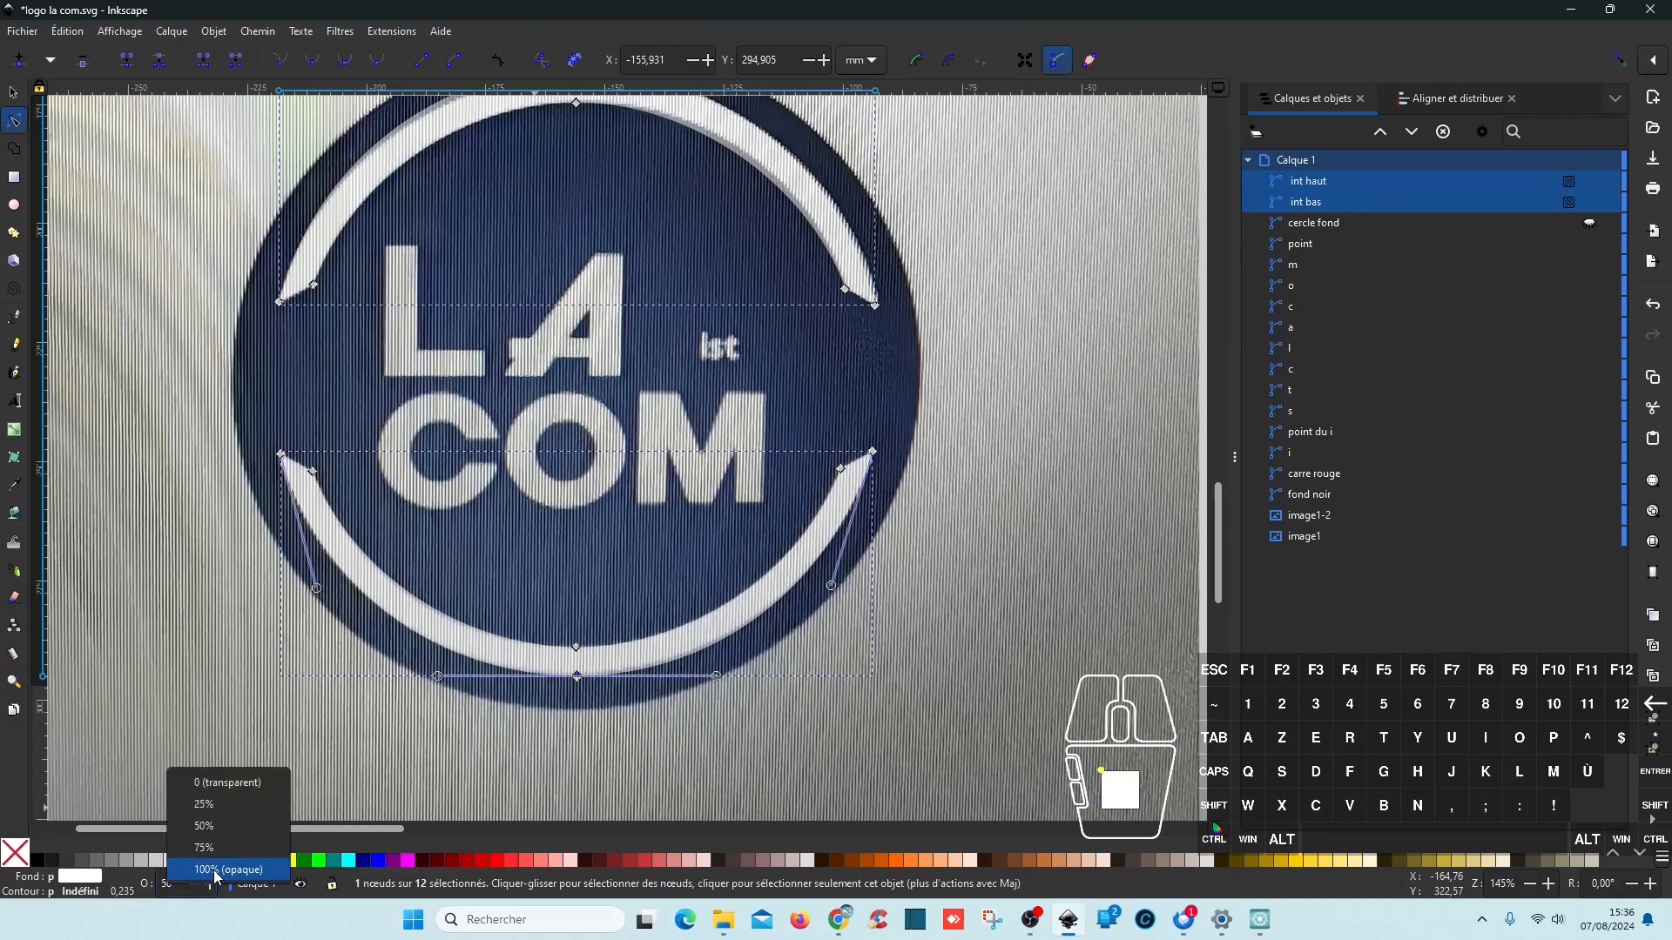
pyautogui.click(209, 879)
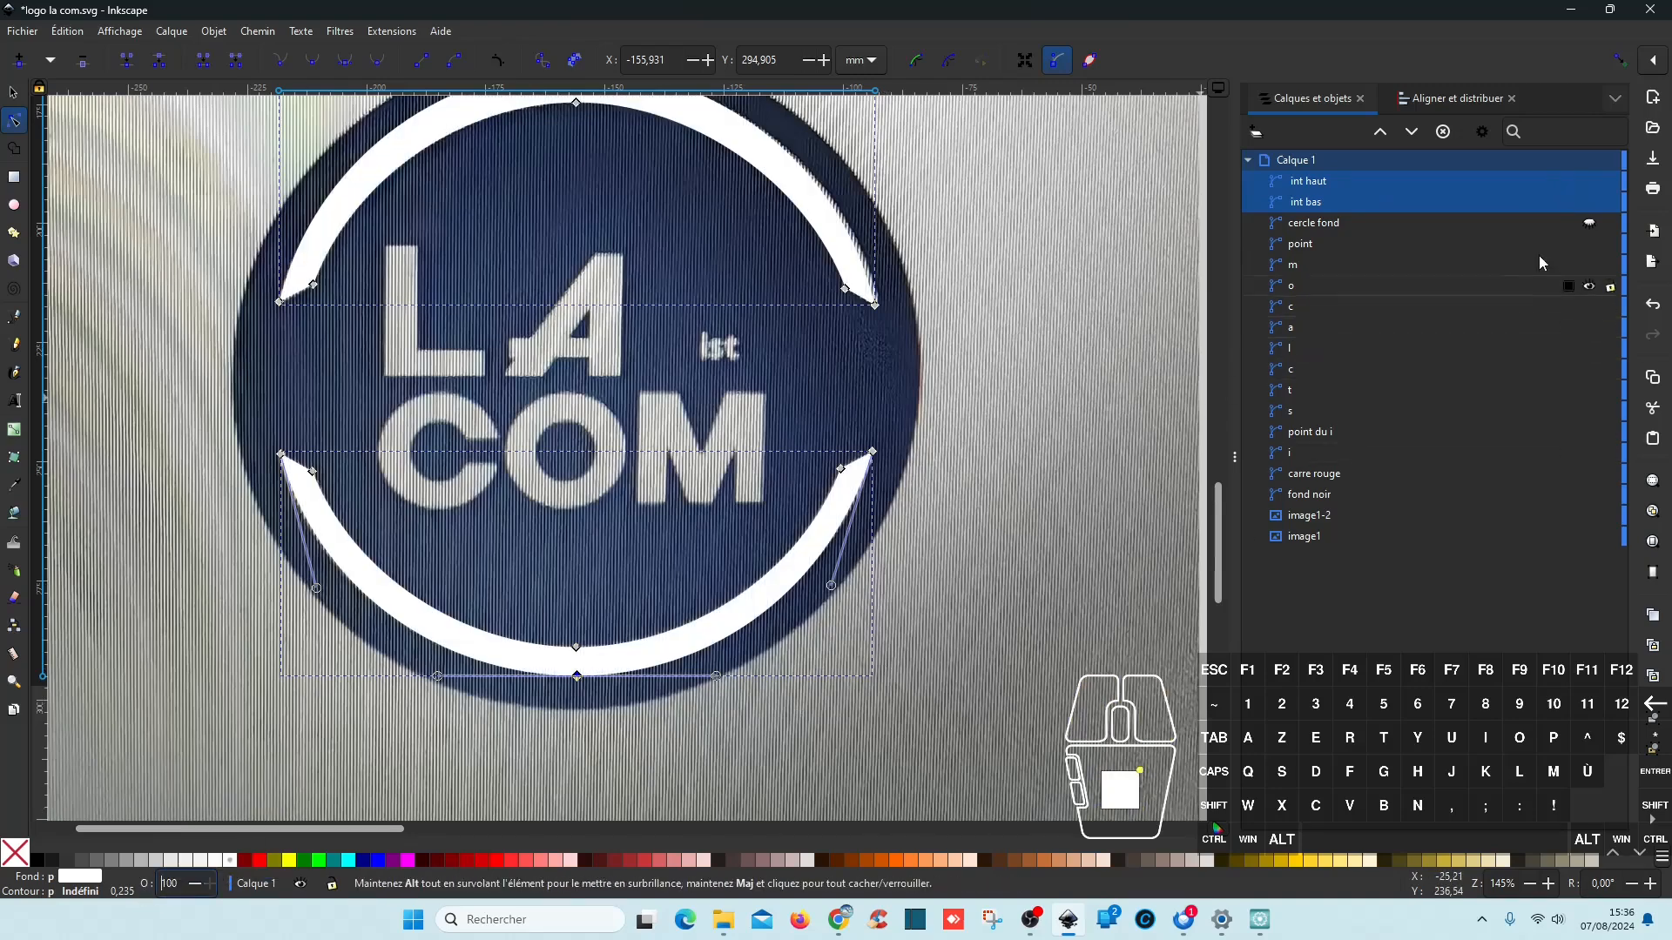
# Step: Make the hidden cercle fond circle visible and fill it black, keeping the two arcs white
pyautogui.click(1588, 224)
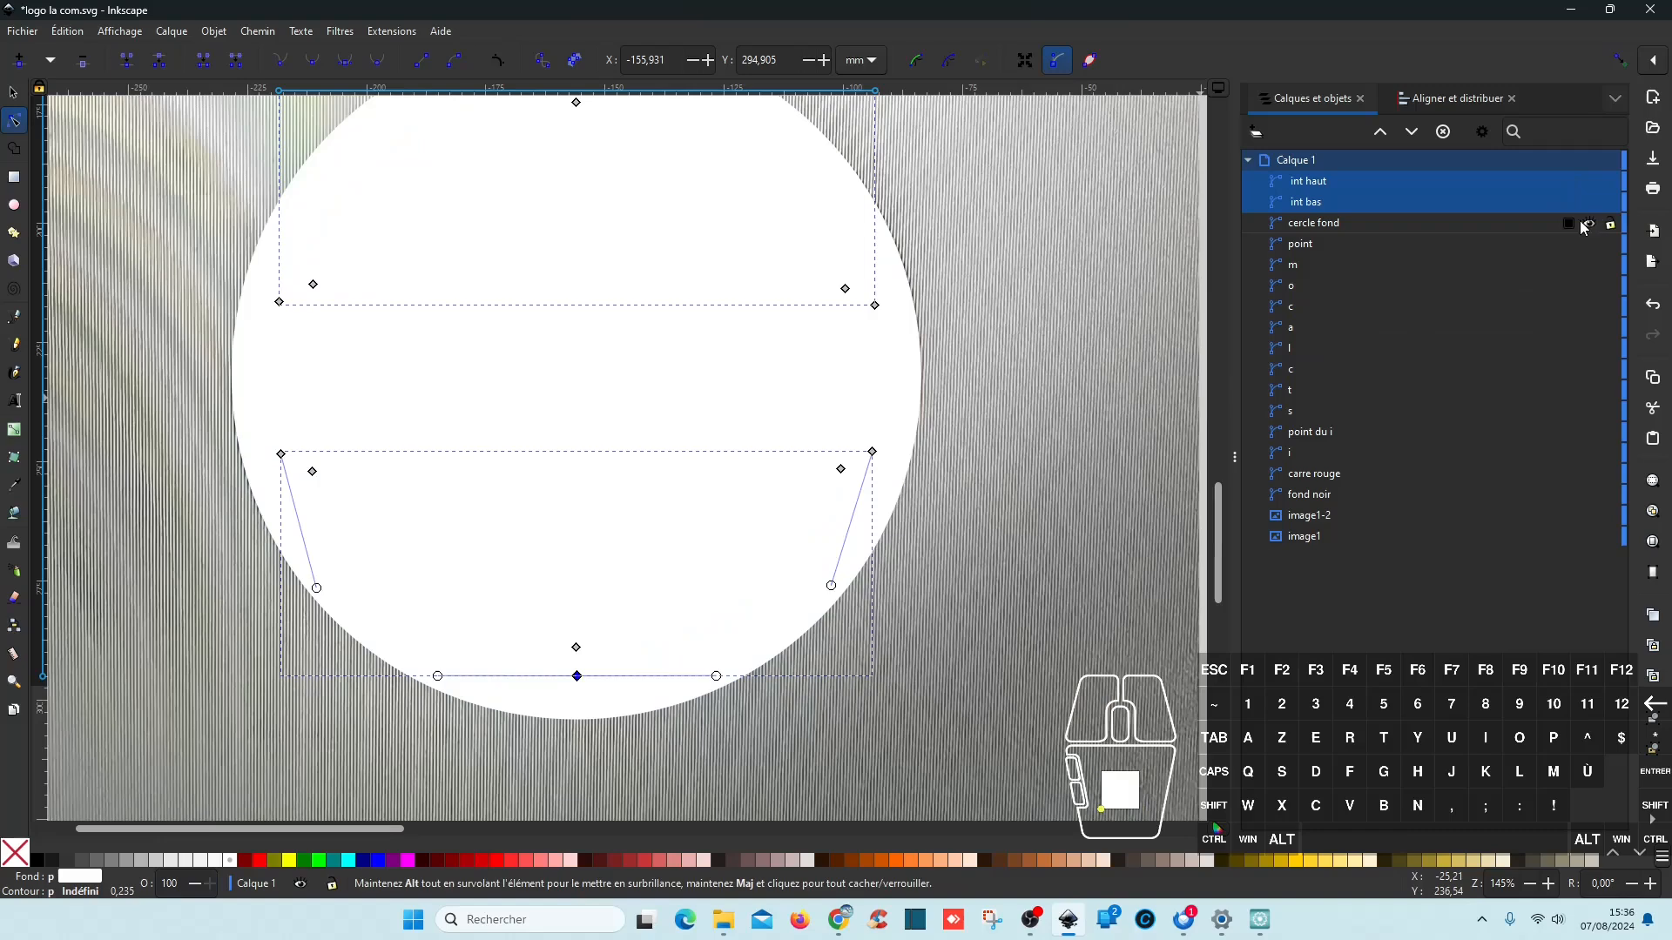
pyautogui.keyDown('ctrl'); pyautogui.scroll(-3, 1052, 489); pyautogui.keyUp('ctrl')
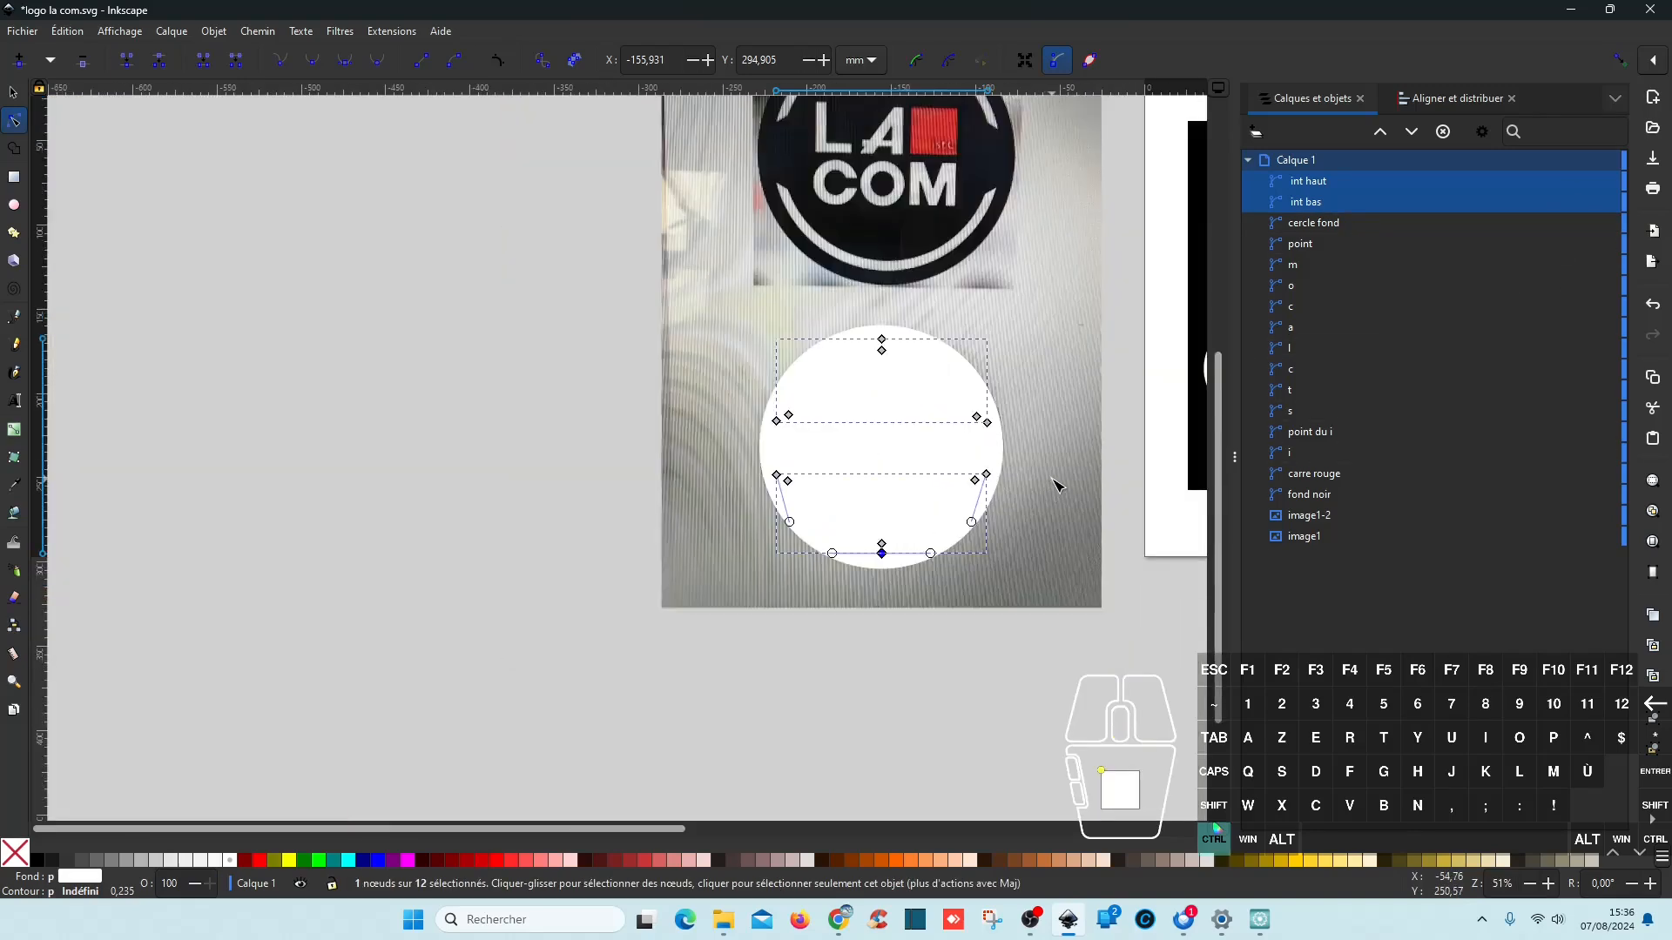
pyautogui.click(45, 859)
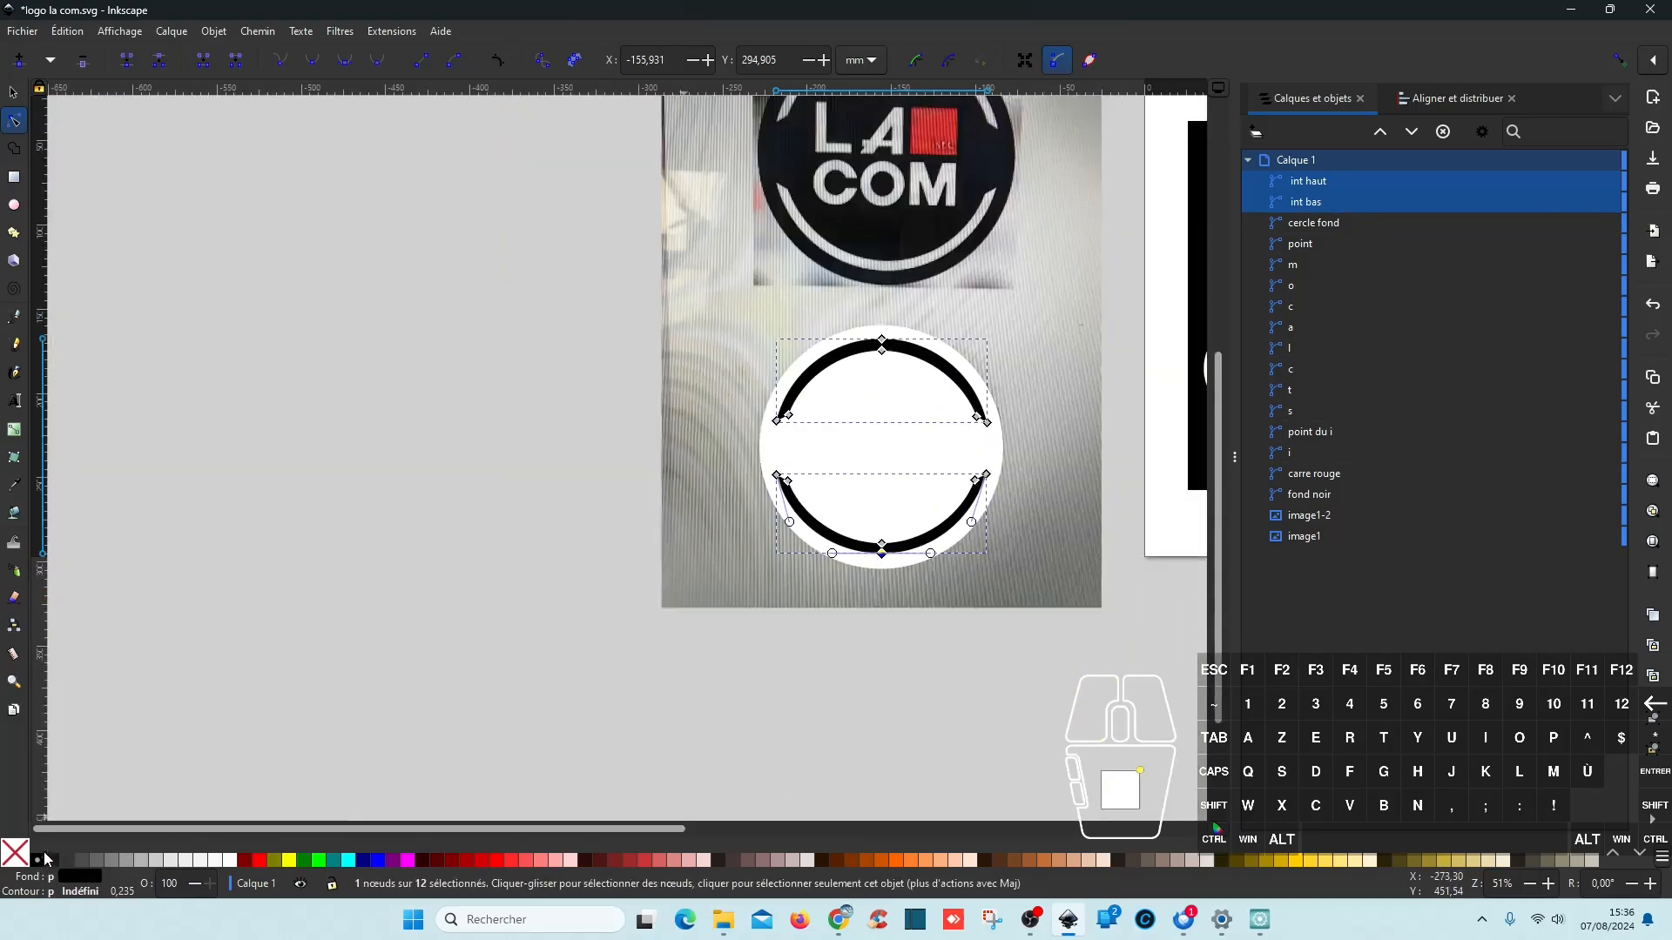
pyautogui.hotkey('ctrl', 'z')
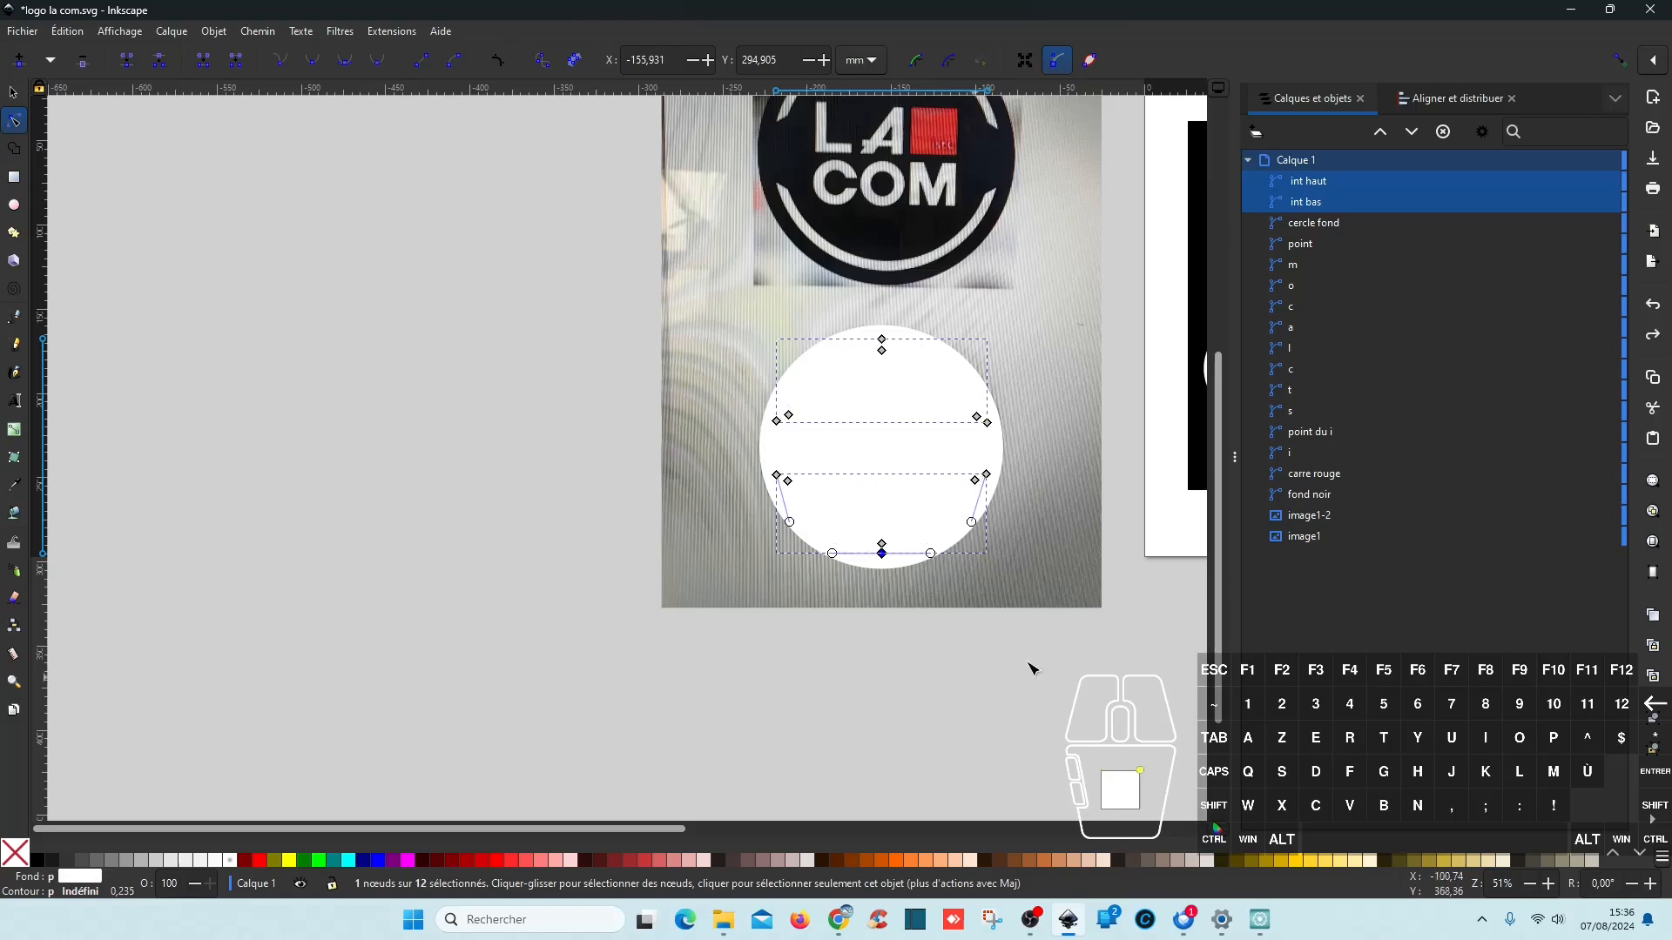
pyautogui.click(1337, 224)
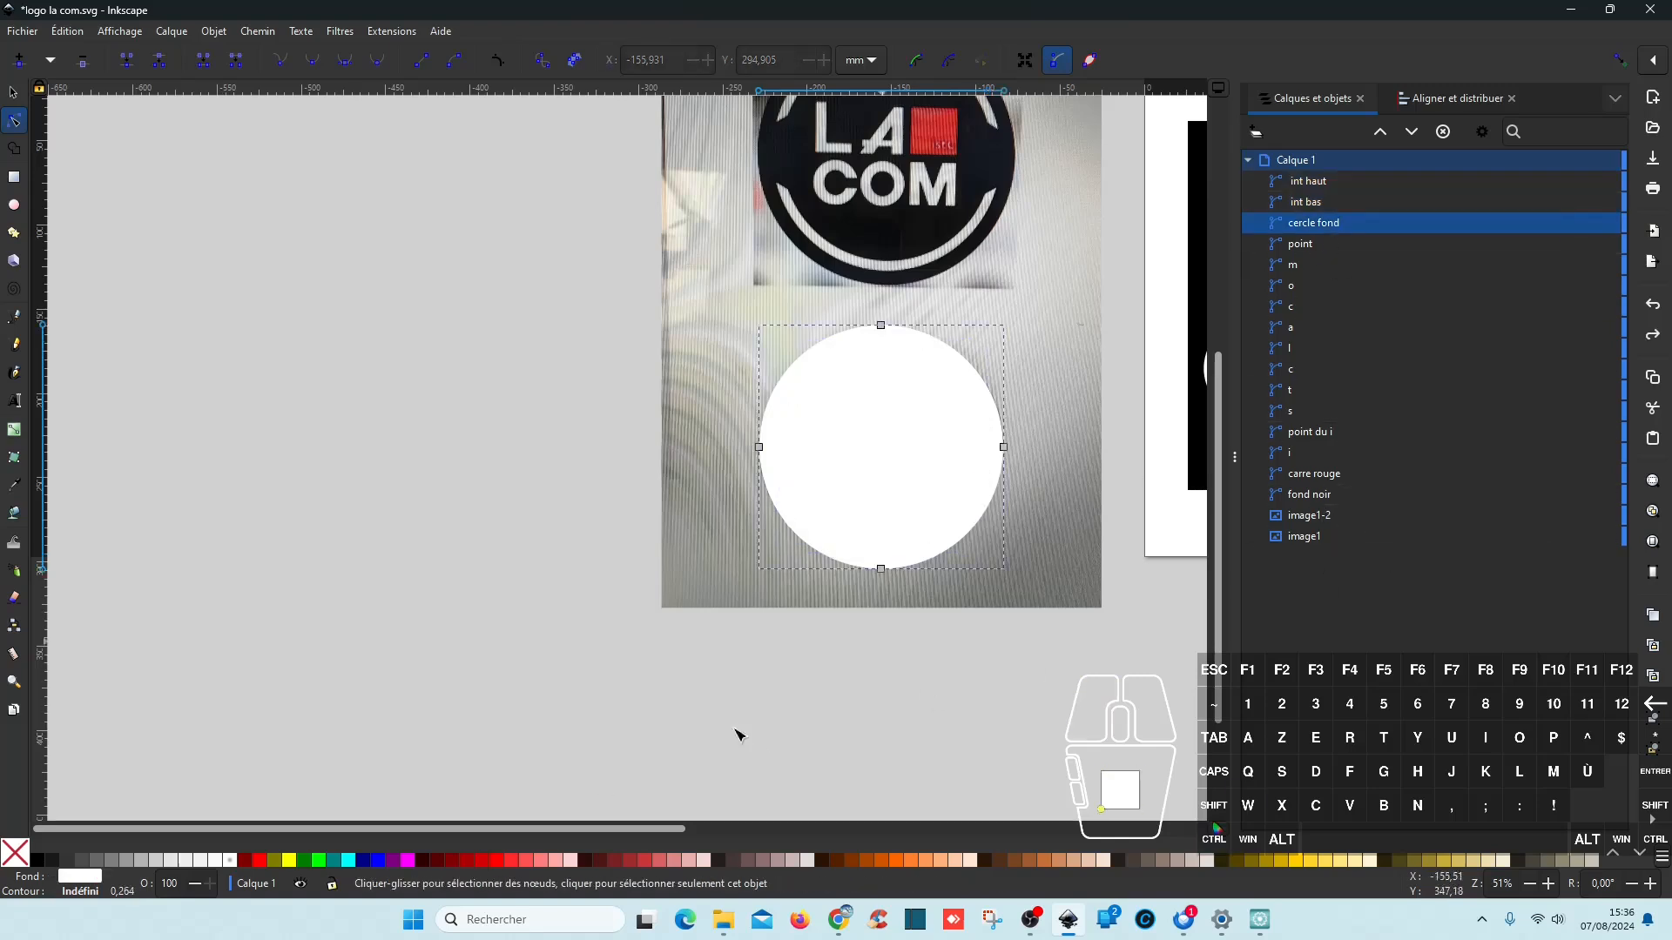
pyautogui.click(42, 860)
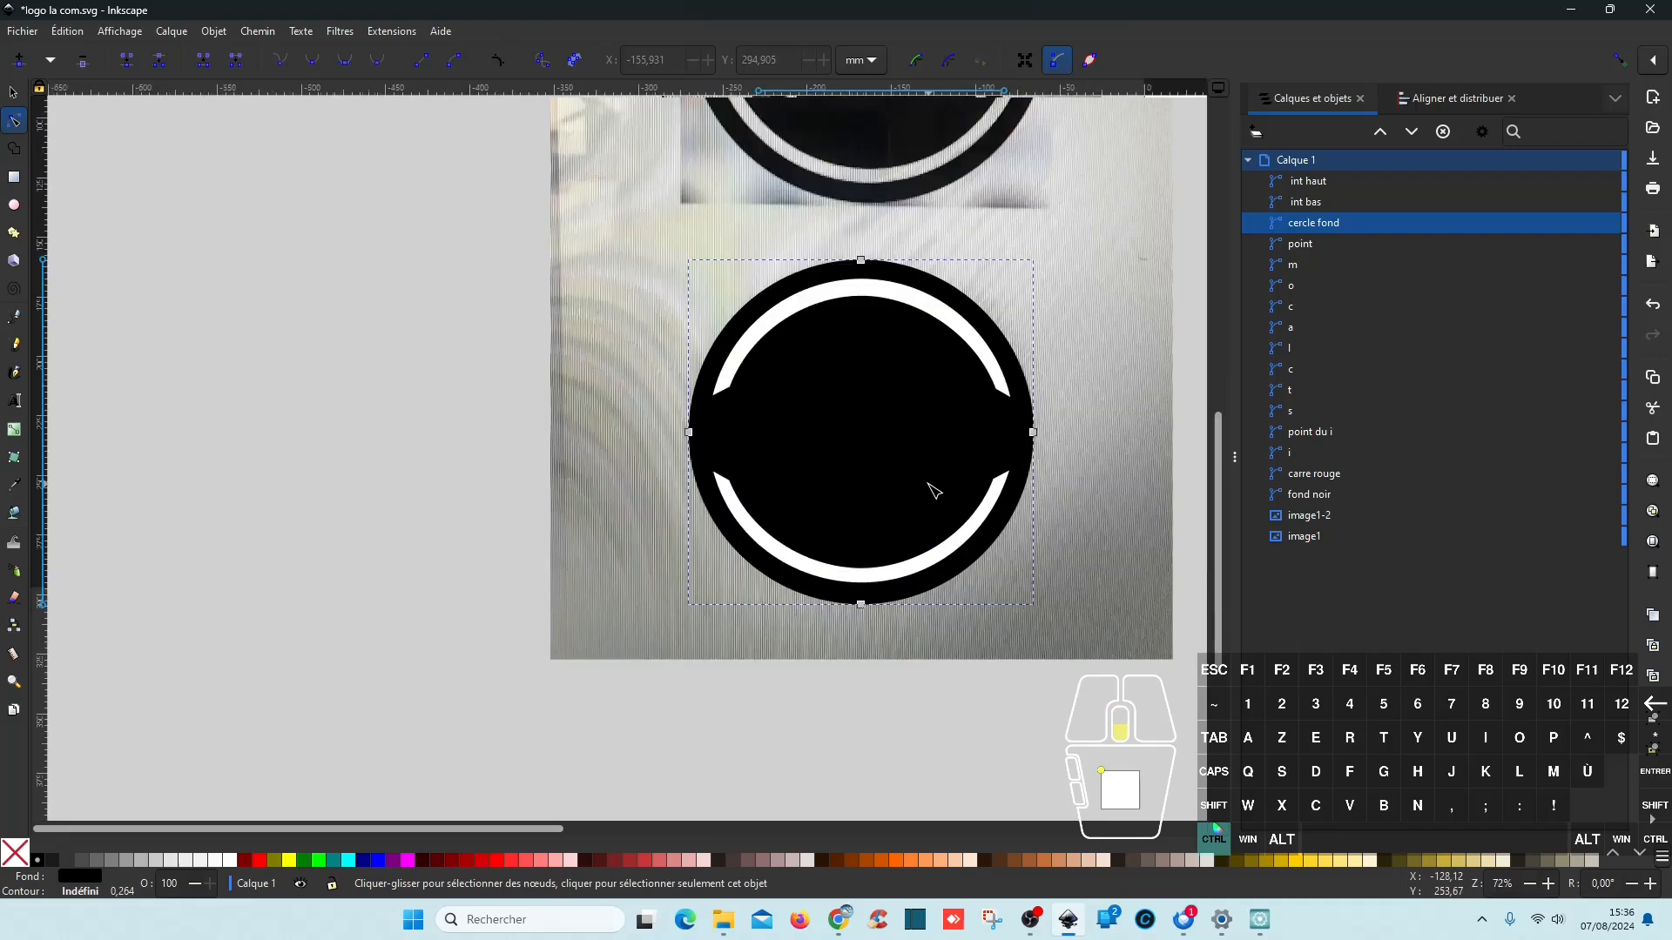
# Step: Select all the letters and the red square of the traced square logo, leaving out its black background
pyautogui.scroll(-1, 936, 493)
pyautogui.moveTo(1012, 471); pyautogui.dragTo(570, 454)
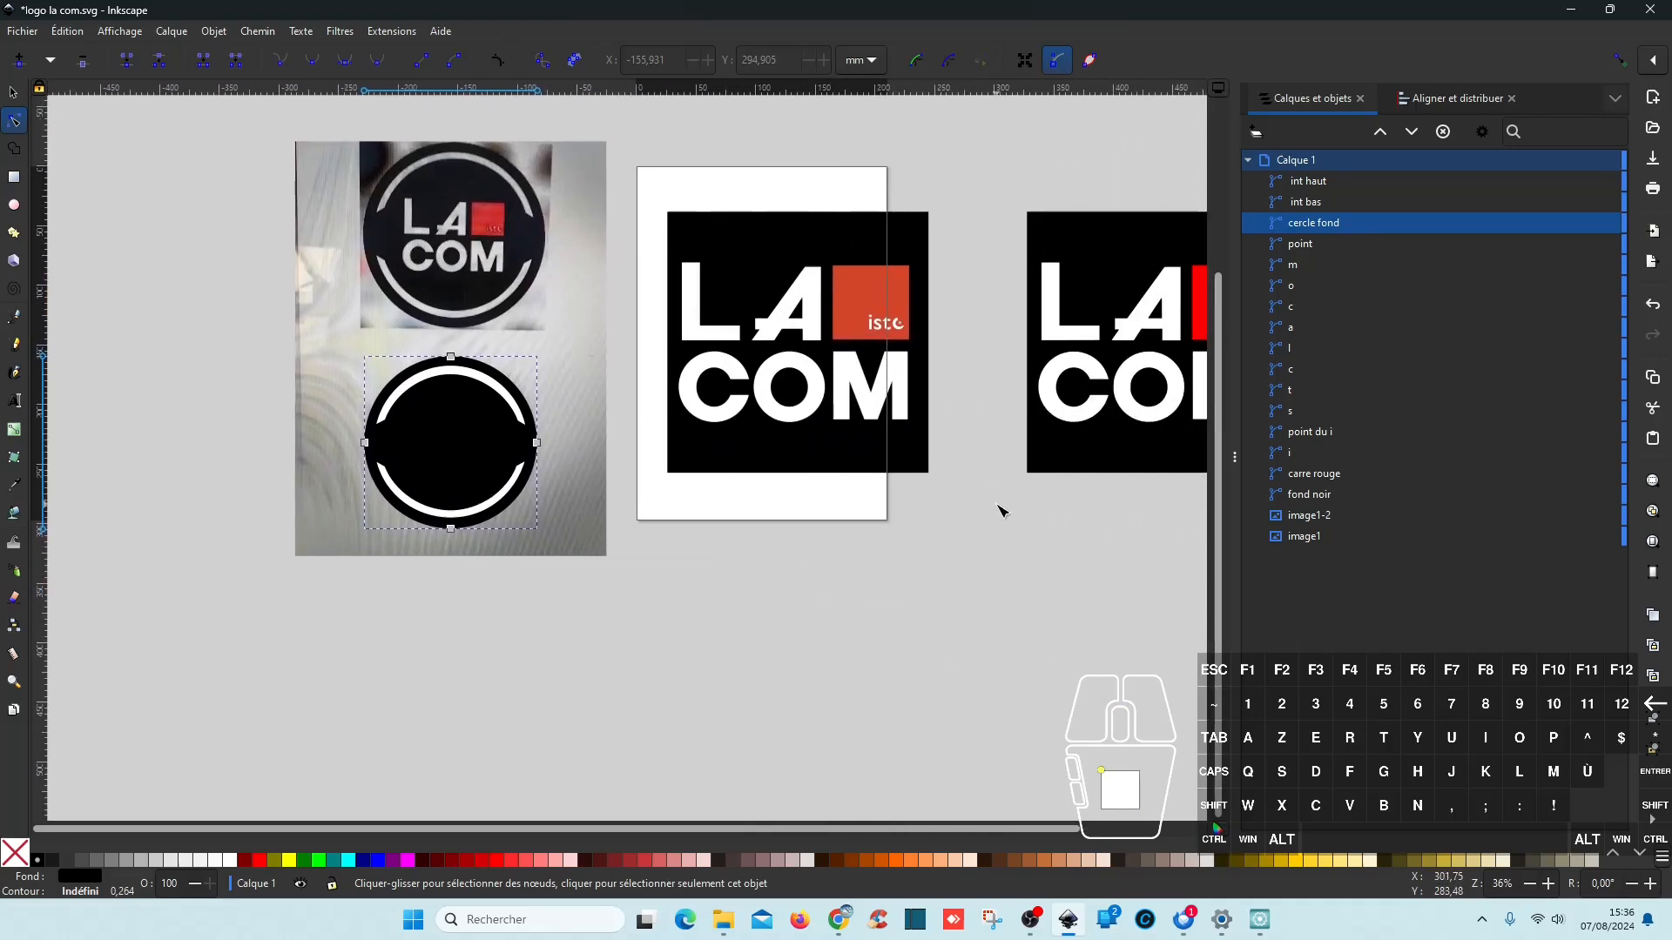
pyautogui.moveTo(1106, 587); pyautogui.dragTo(756, 627)
pyautogui.moveTo(1055, 515); pyautogui.dragTo(654, 270)
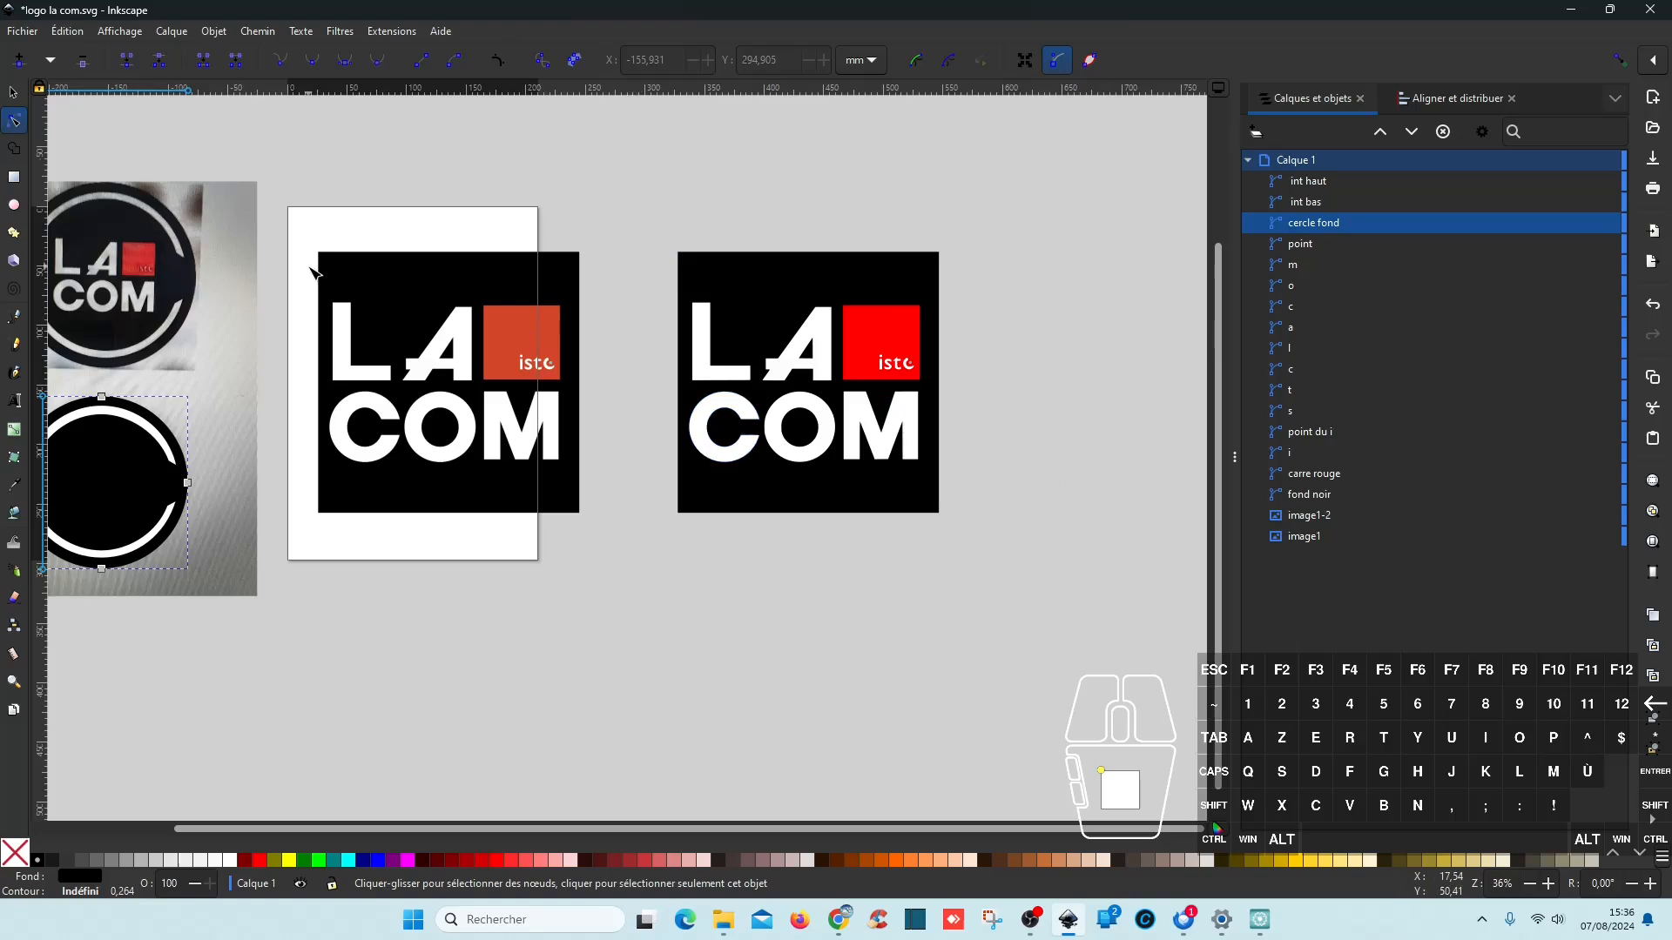
pyautogui.click(12, 90)
pyautogui.moveTo(623, 281); pyautogui.dragTo(977, 479)
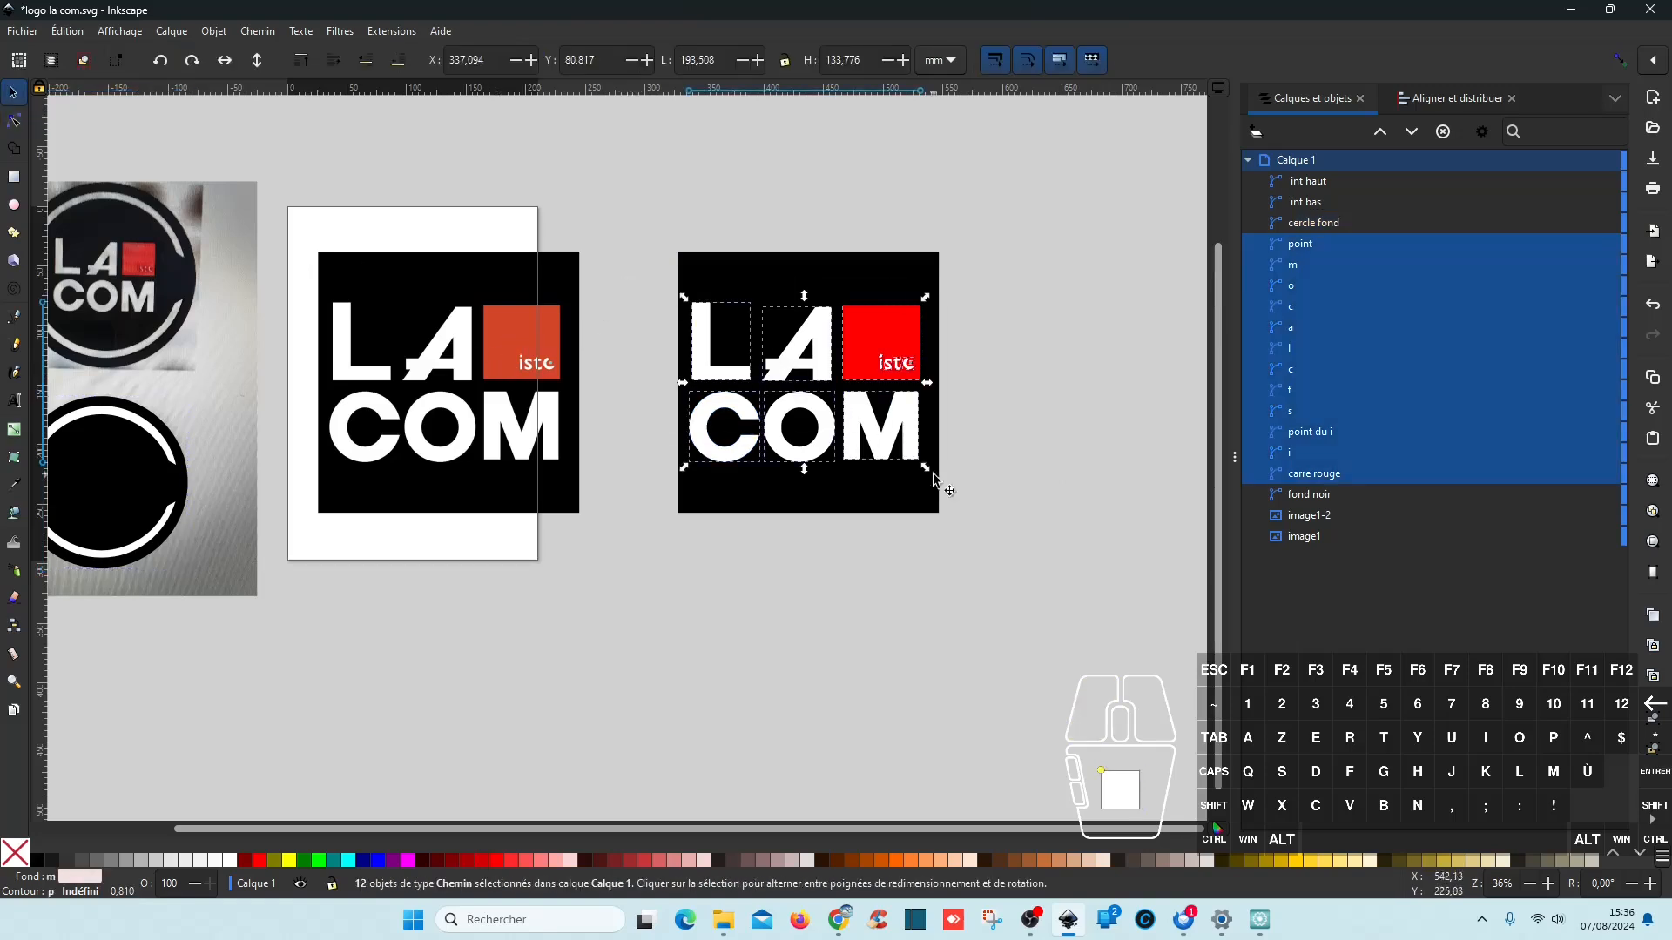
# Step: Move the selected letters and red square onto the photo's upper round logo and scale them down proportionally to about 96 × 66 mm
pyautogui.moveTo(775, 608); pyautogui.dragTo(1032, 645)
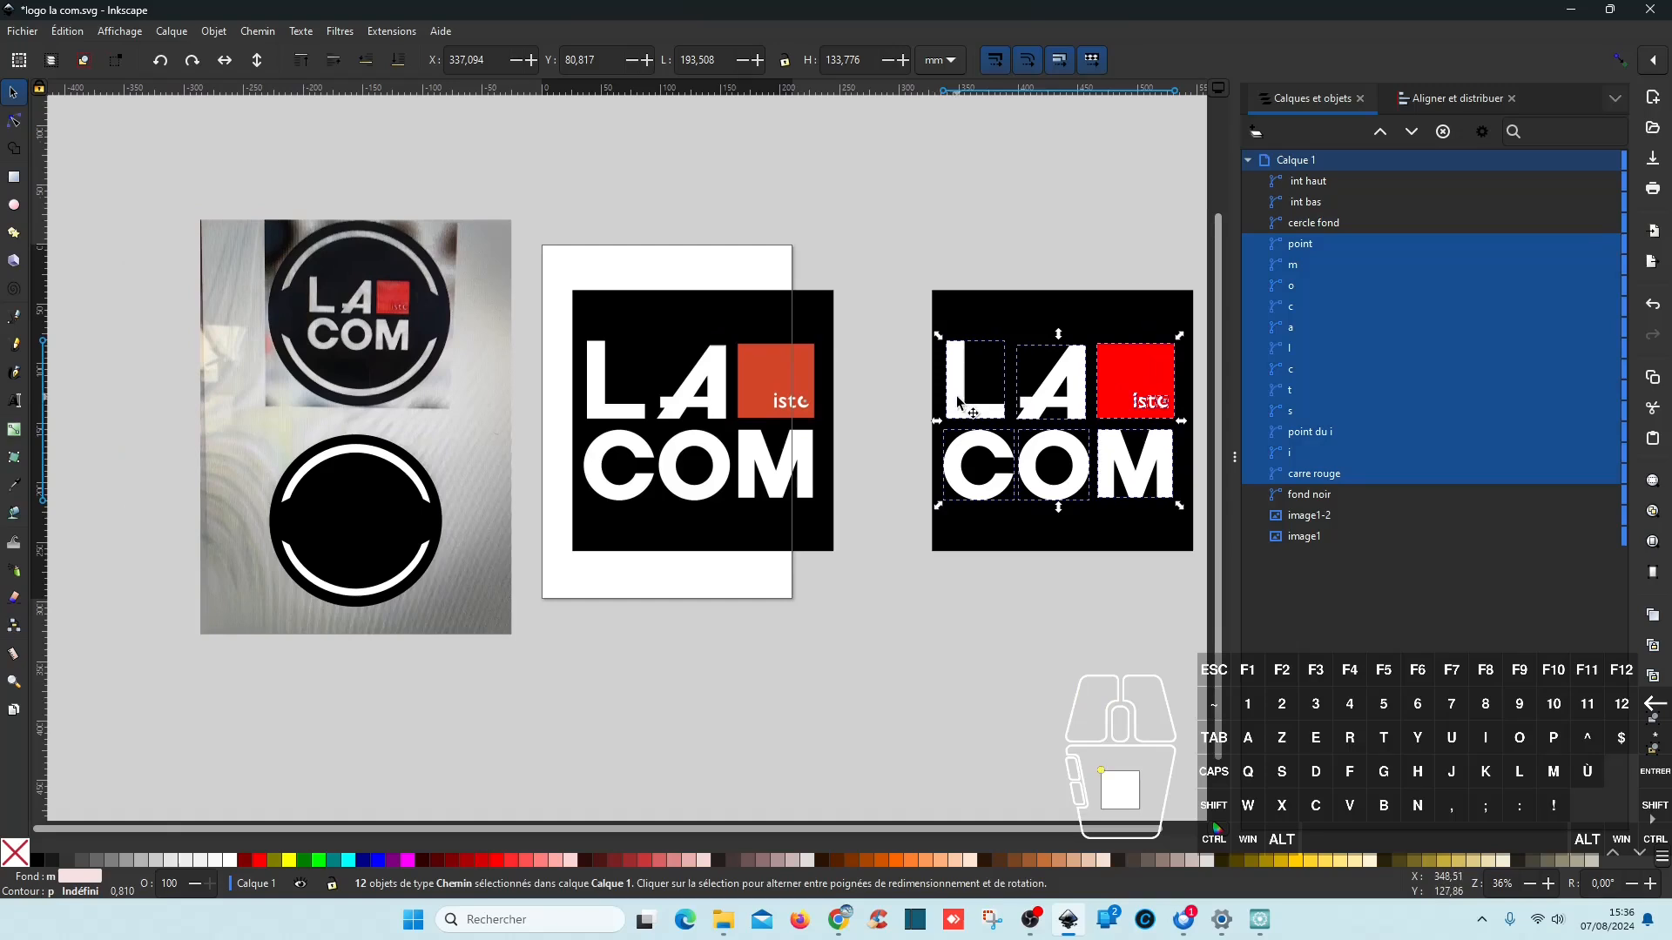
pyautogui.moveTo(958, 397); pyautogui.dragTo(303, 342)
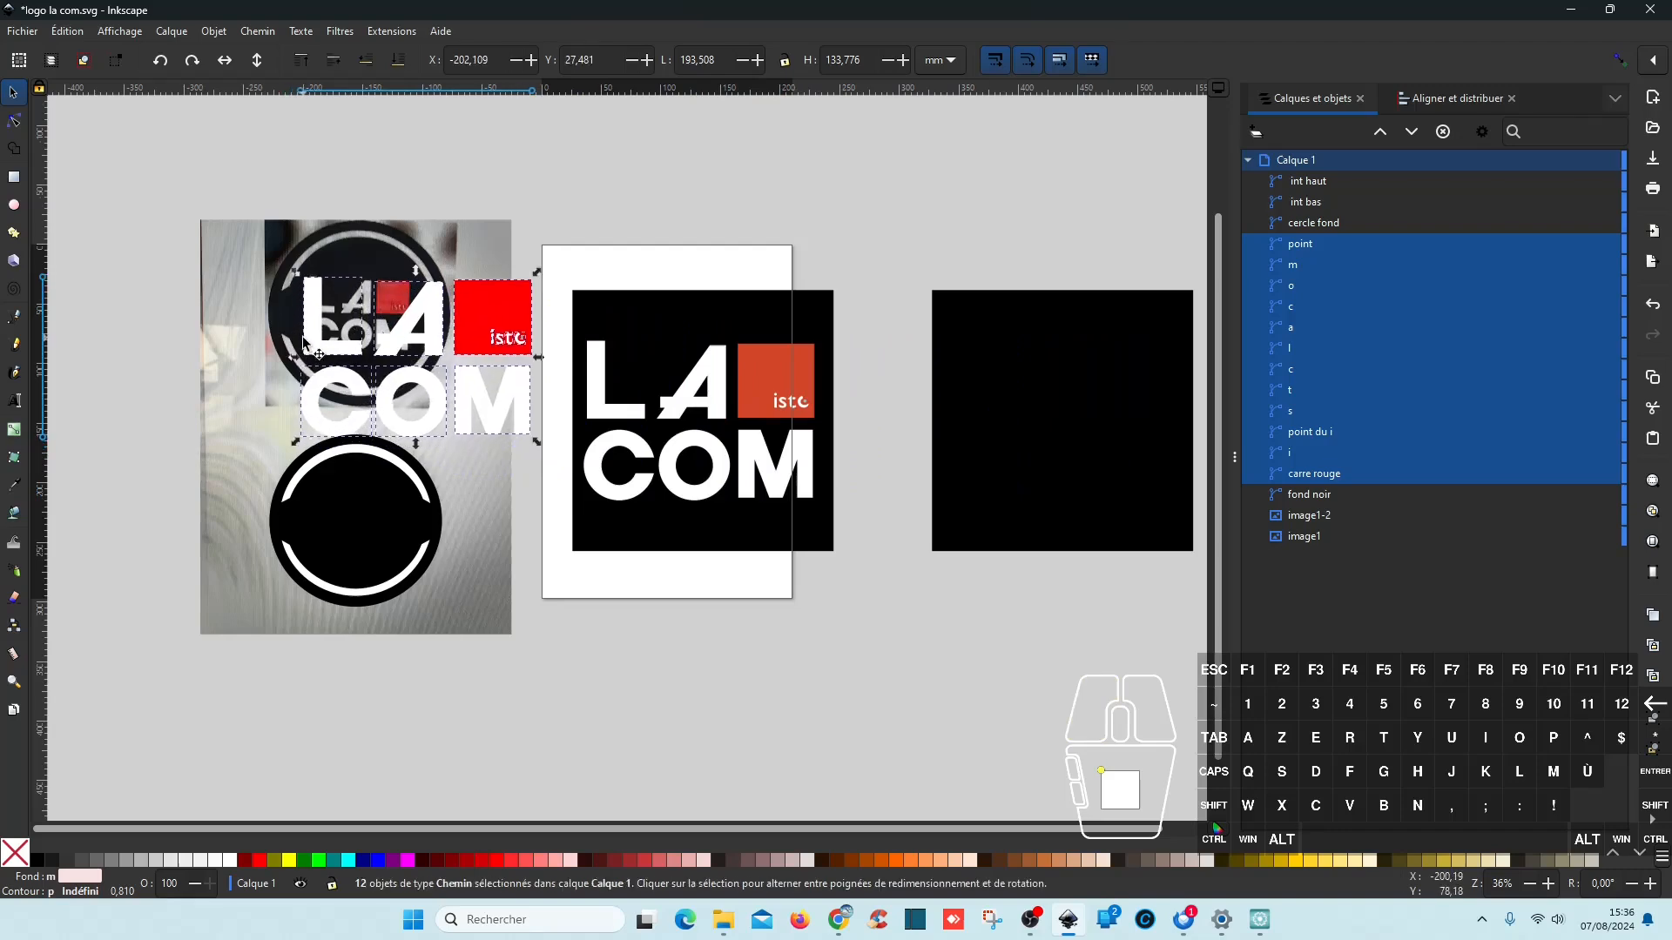
pyautogui.keyDown('ctrl'); pyautogui.scroll(5, 317, 331); pyautogui.keyUp('ctrl')
pyautogui.keyDown('ctrl'); pyautogui.scroll(-2, 616, 418); pyautogui.keyUp('ctrl')
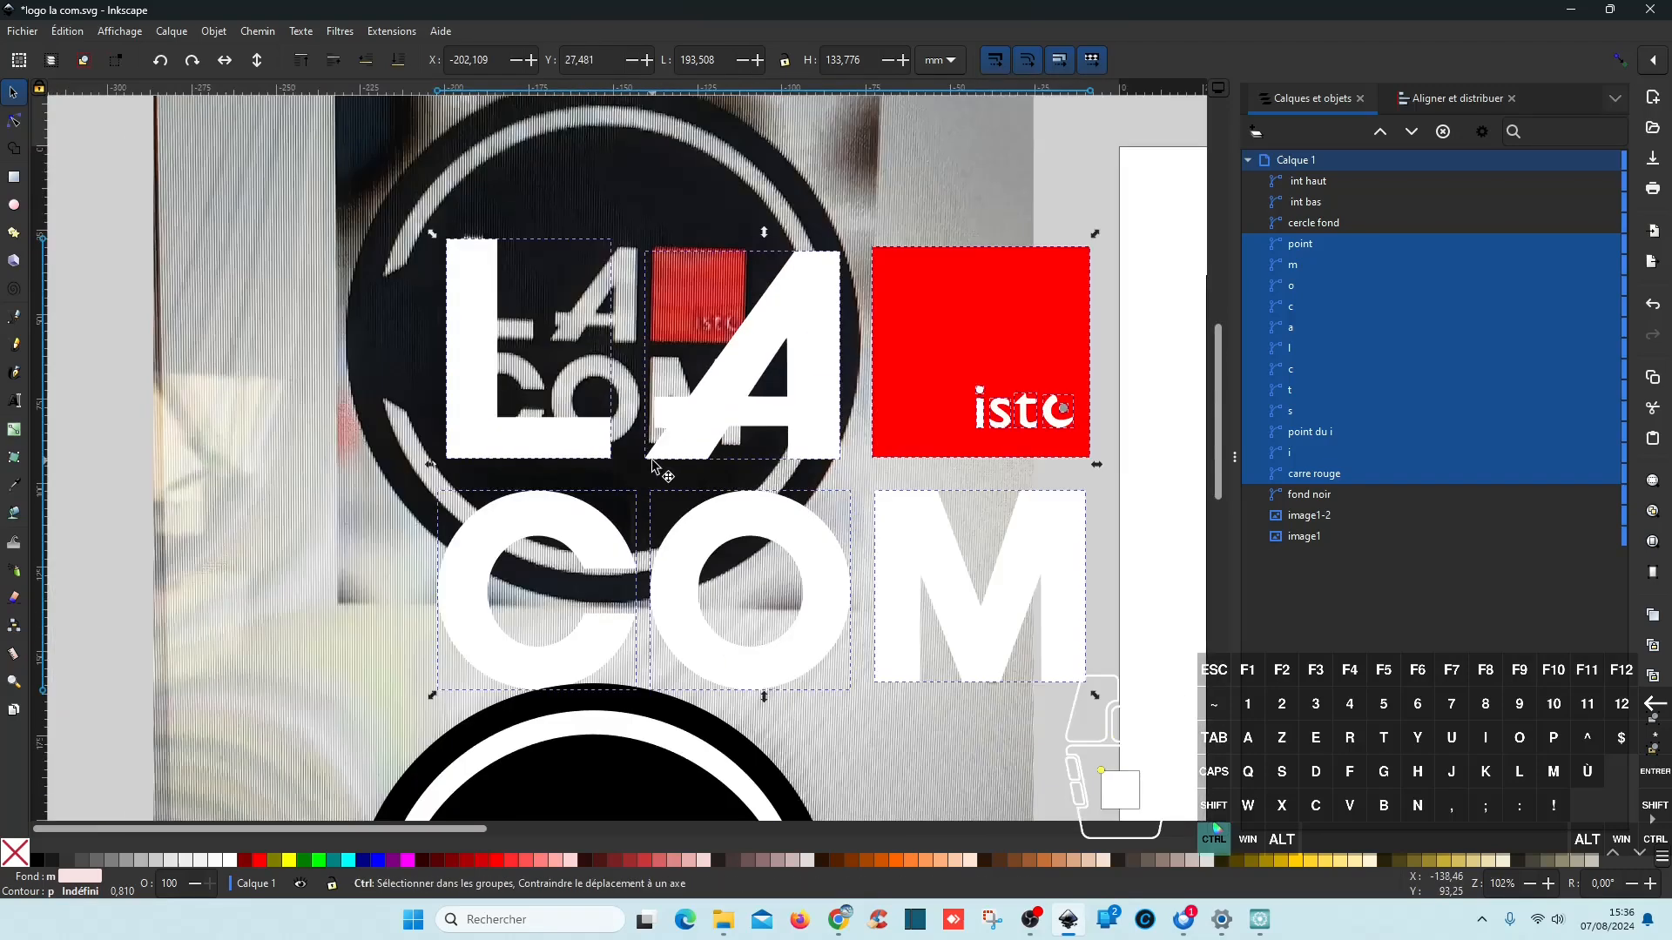
pyautogui.press('ctrl')
pyautogui.moveTo(1095, 696); pyautogui.dragTo(769, 524)
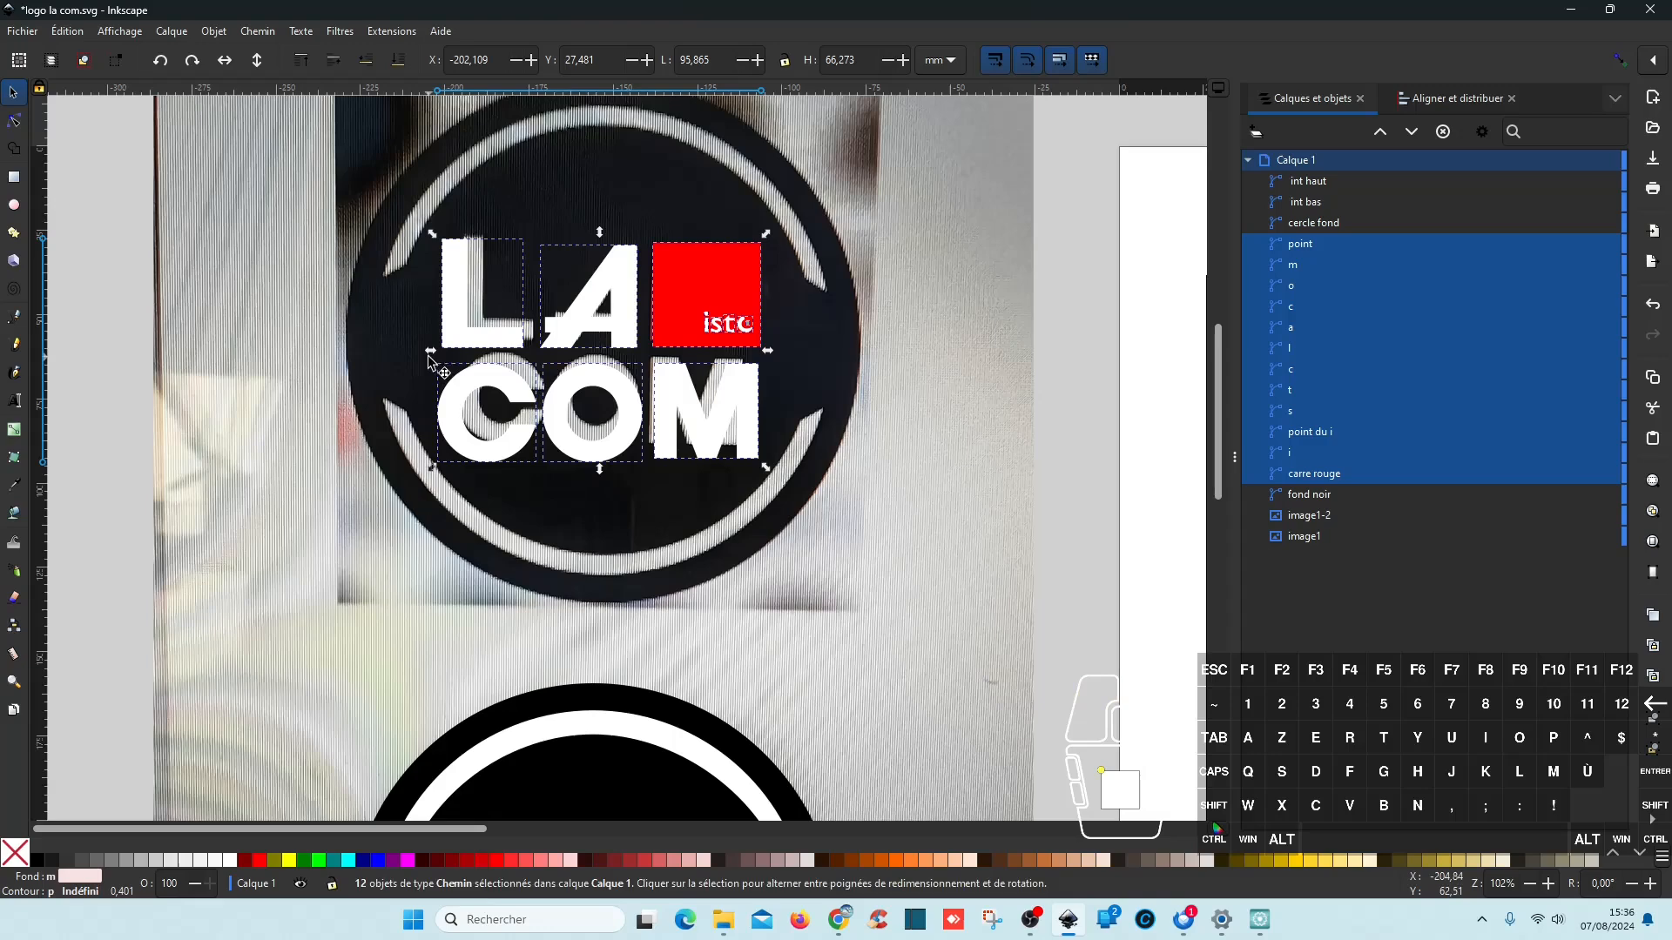
# Step: Fit the lettering and red square to the photo's lettering, adjusting their overall size to about 87 × 61 mm
pyautogui.moveTo(430, 351); pyautogui.dragTo(452, 357)
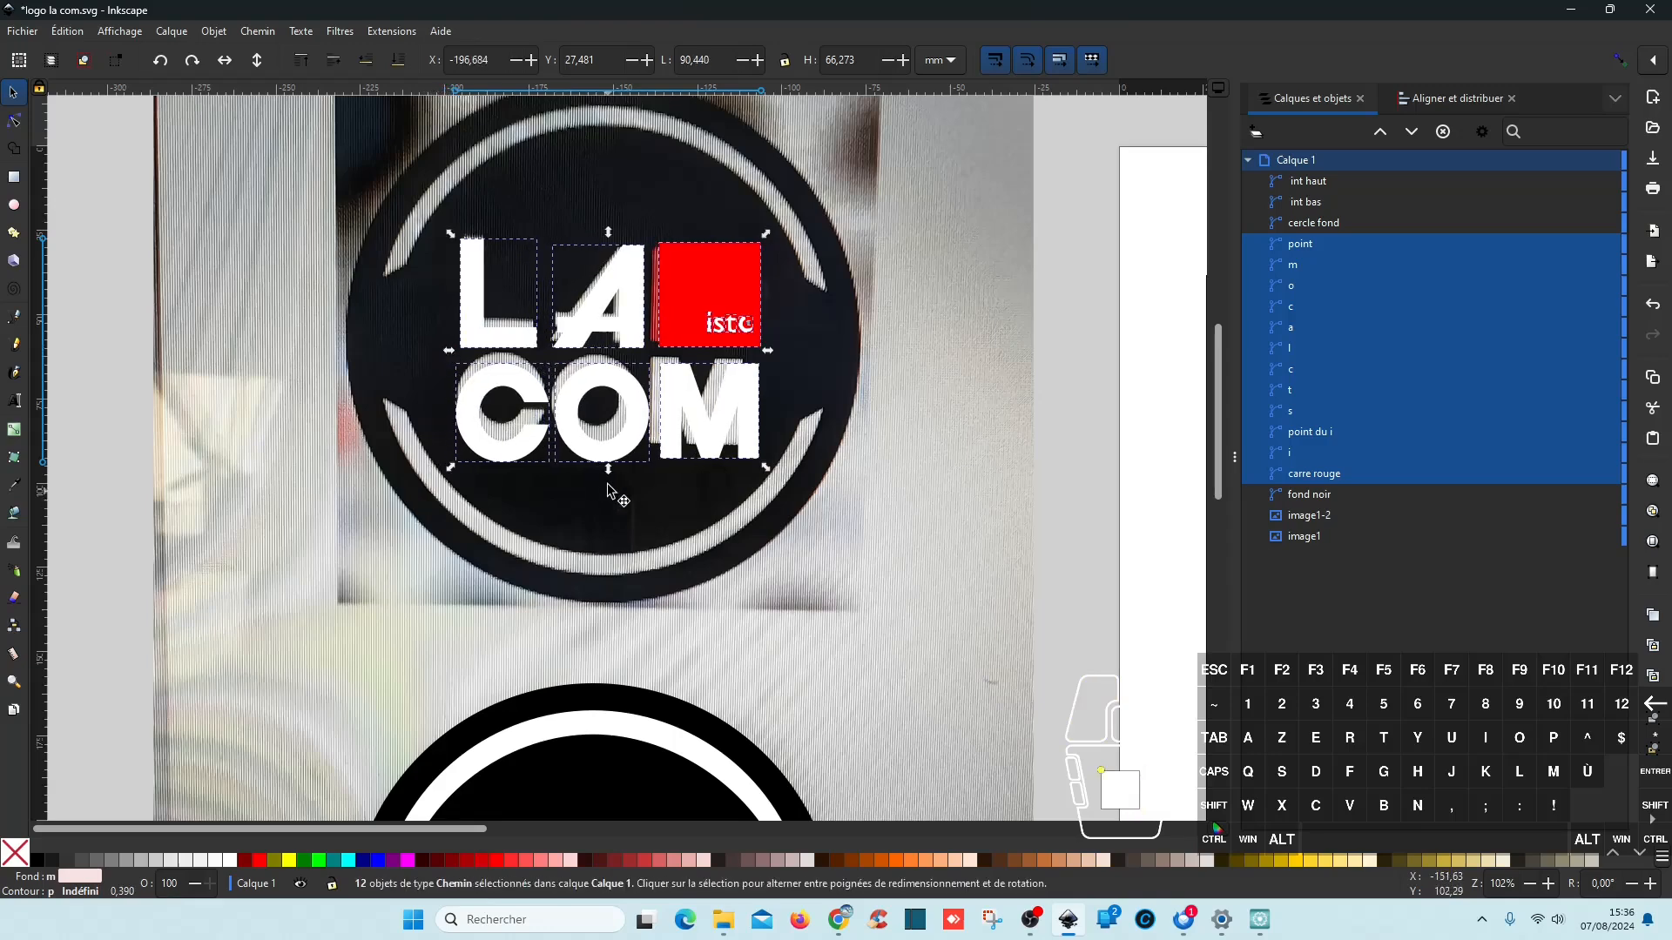
pyautogui.moveTo(608, 470); pyautogui.dragTo(608, 452)
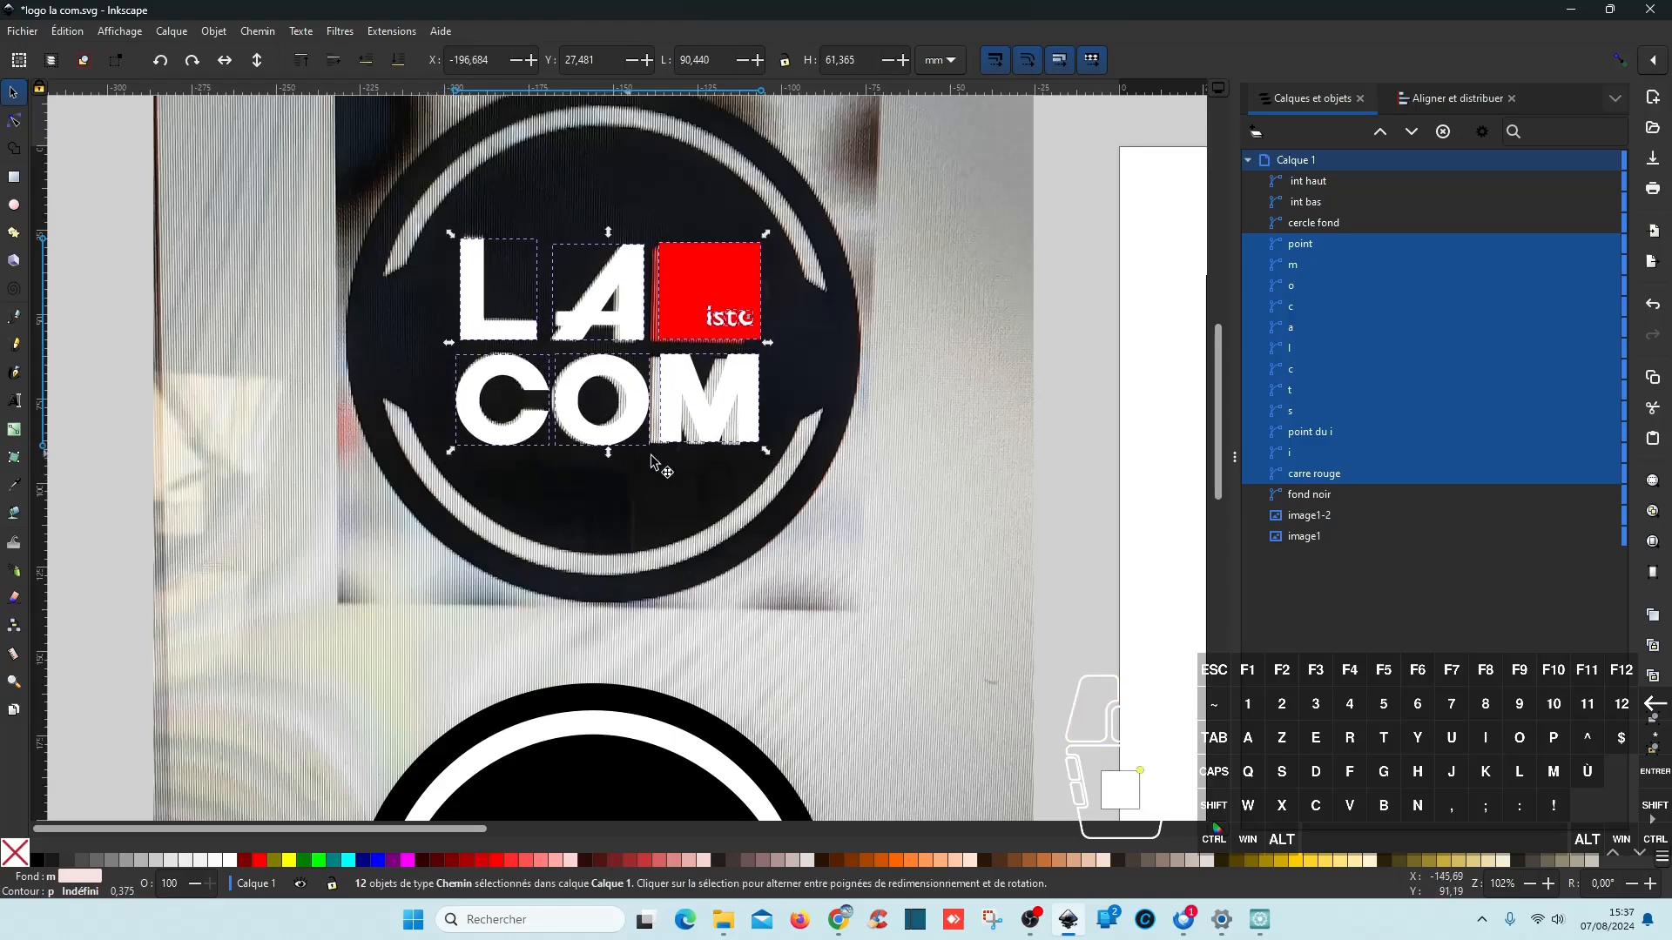
pyautogui.moveTo(768, 343); pyautogui.dragTo(759, 343)
pyautogui.moveTo(756, 235); pyautogui.dragTo(751, 251)
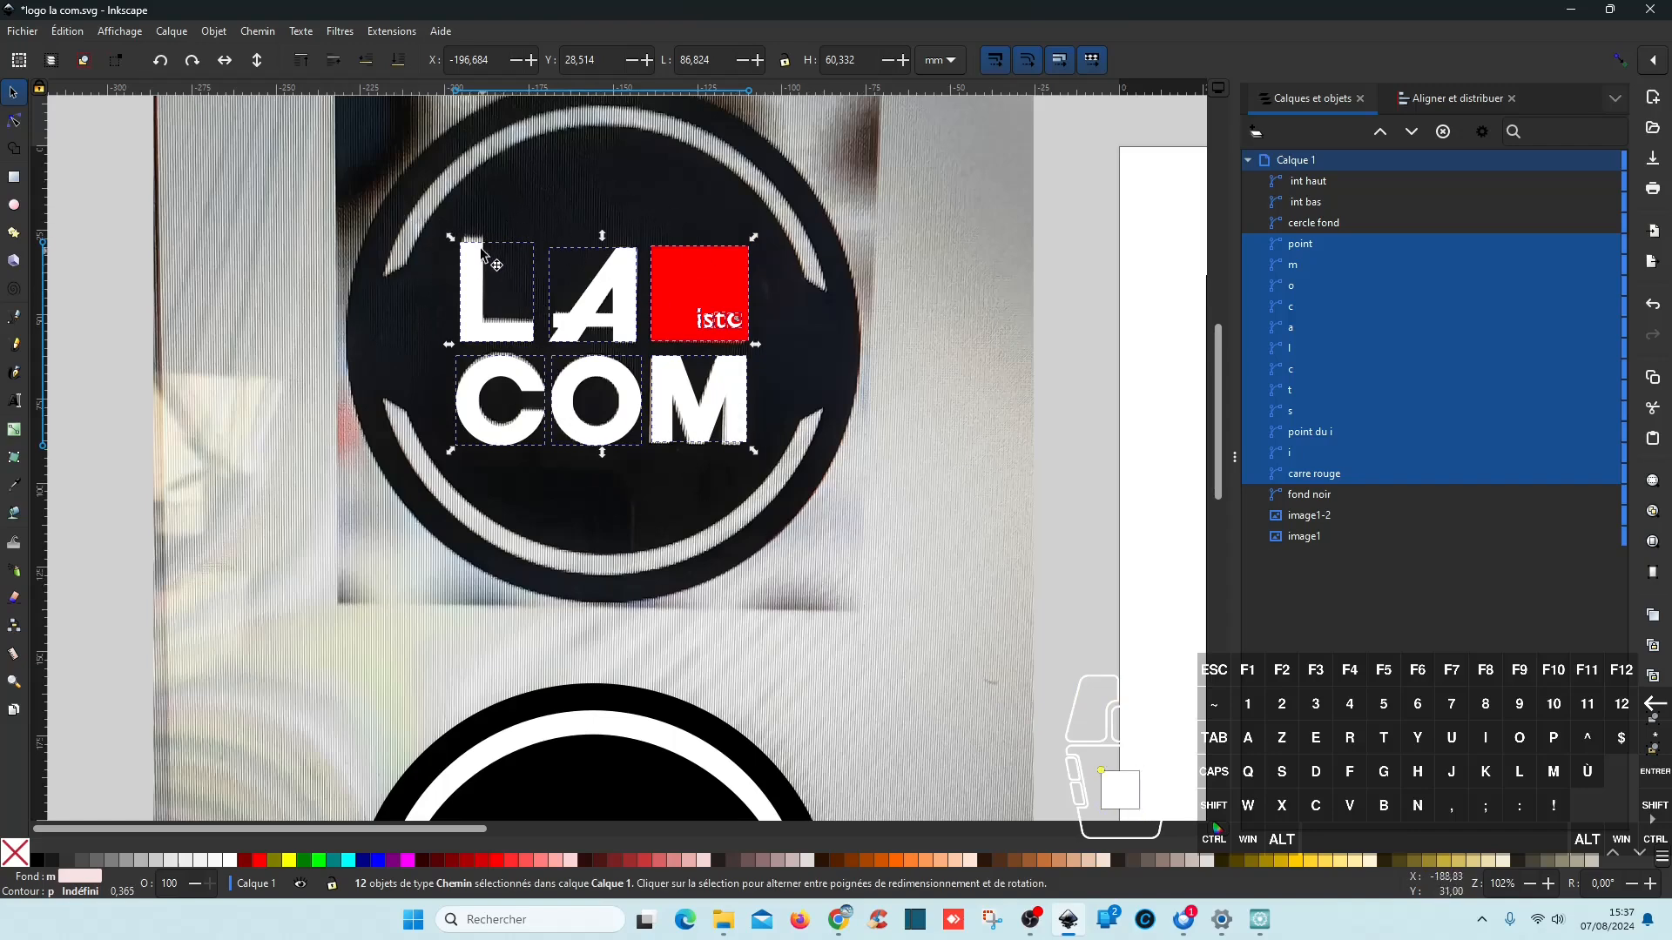
pyautogui.moveTo(612, 300); pyautogui.dragTo(620, 312)
pyautogui.moveTo(600, 451); pyautogui.dragTo(601, 454)
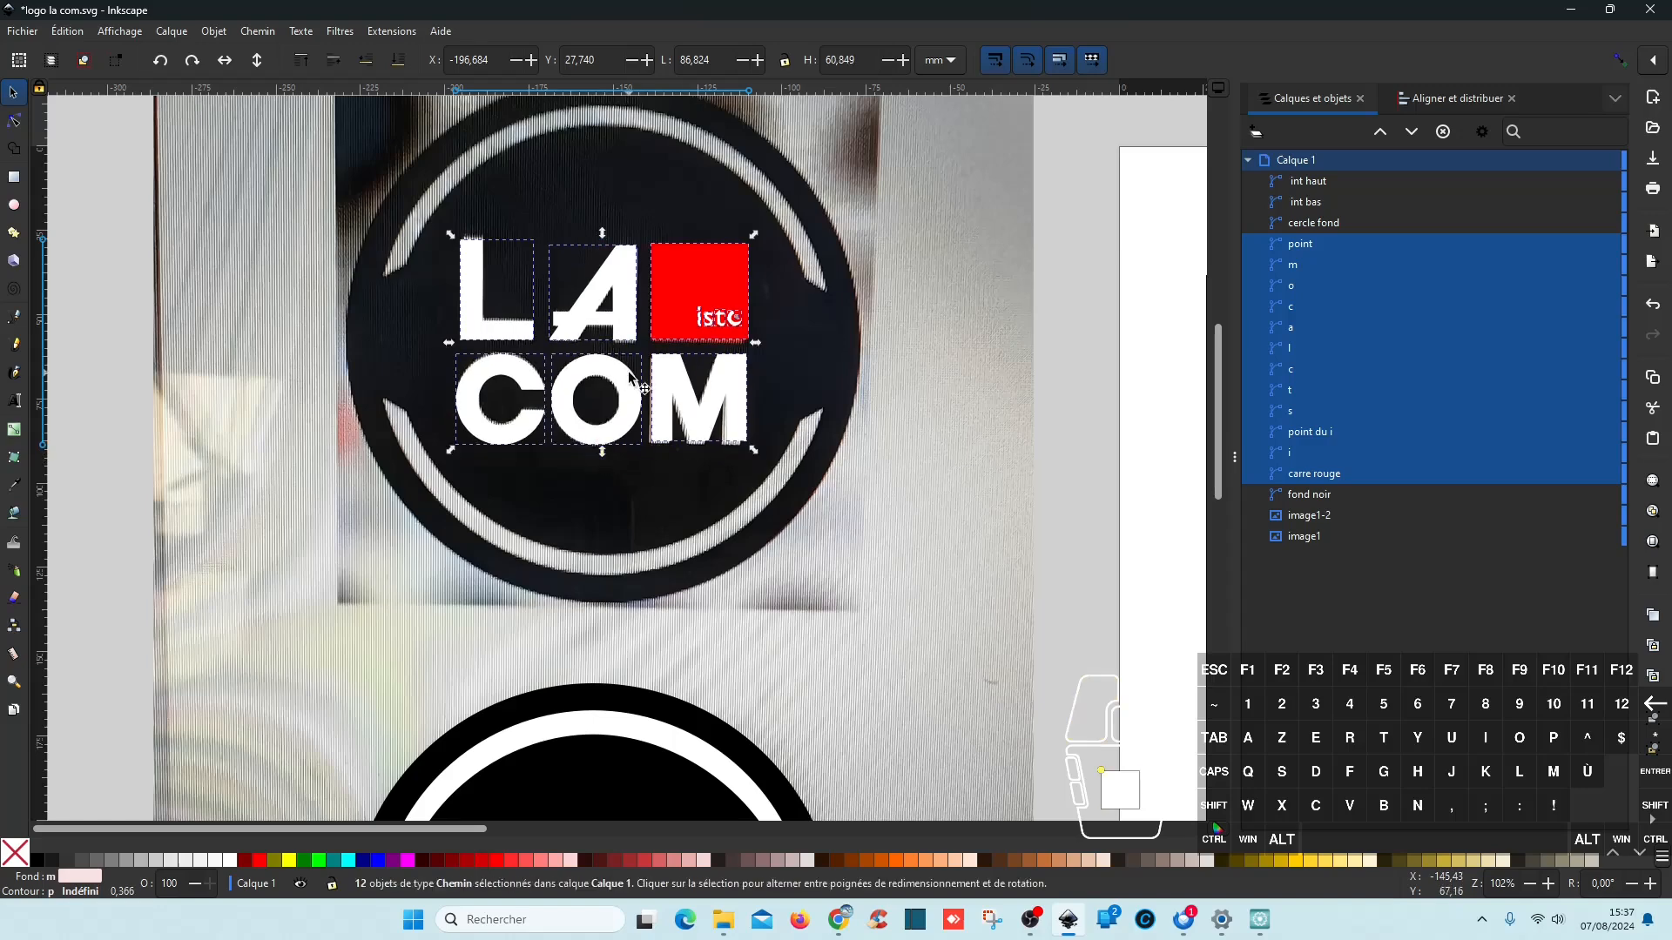
# Step: Select the black circle with its two white arcs and move them over the photo's upper round logo
pyautogui.scroll(-3, 891, 514)
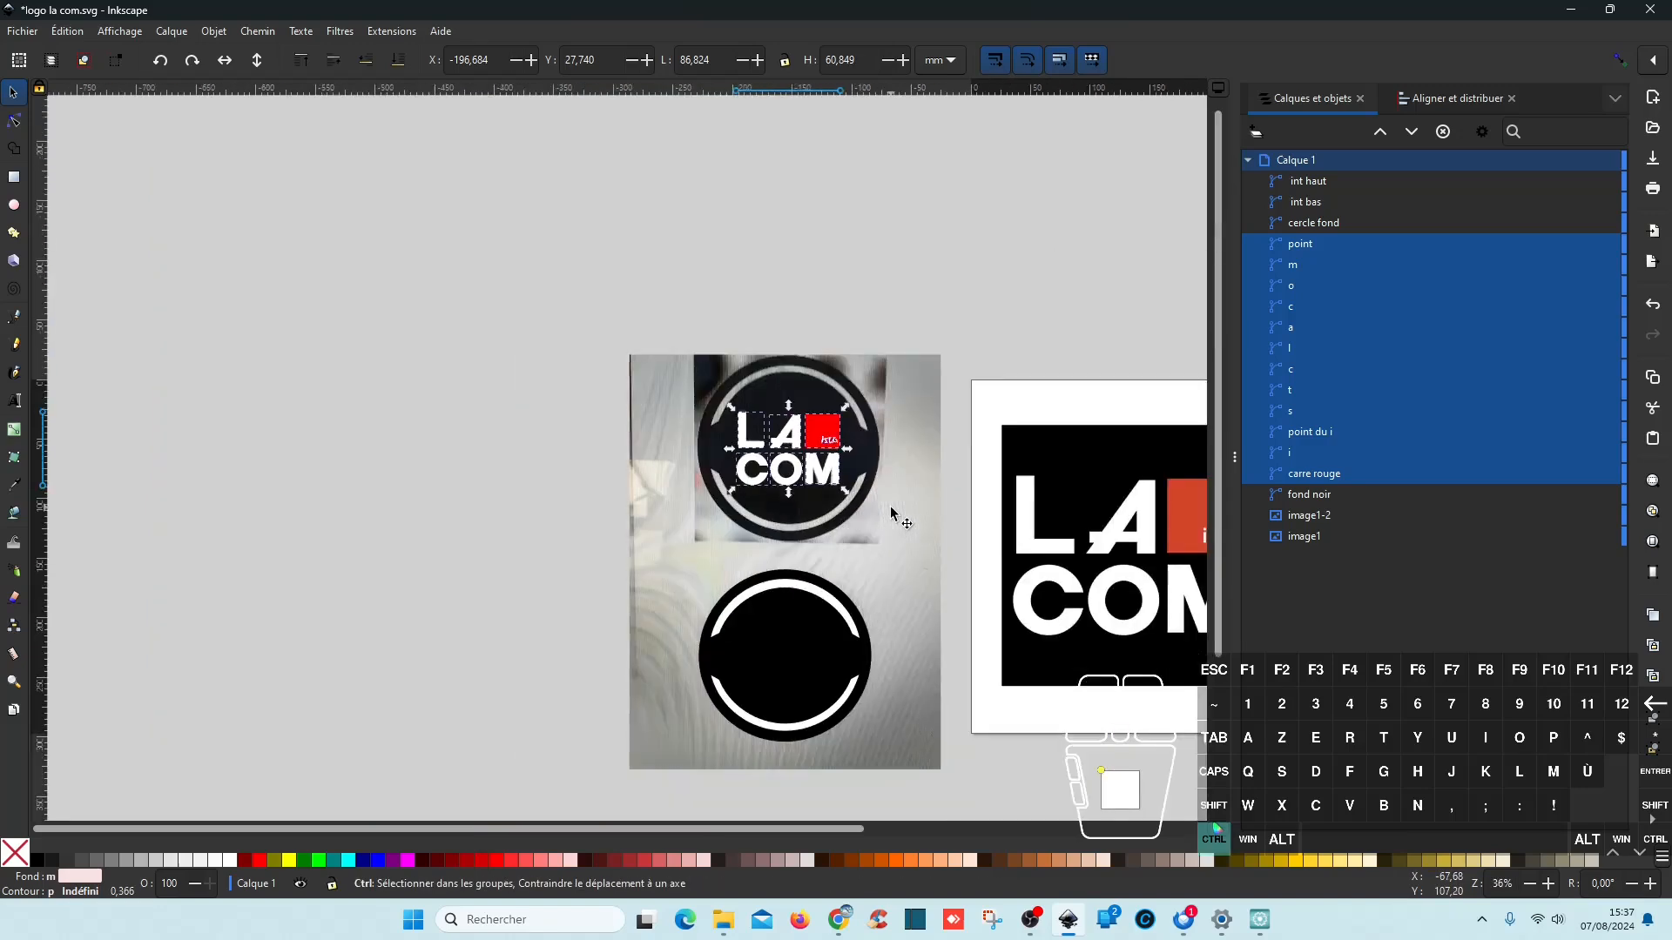
pyautogui.scroll(1, 891, 514)
pyautogui.moveTo(340, 532); pyautogui.dragTo(974, 620)
pyautogui.scroll(5, 974, 620)
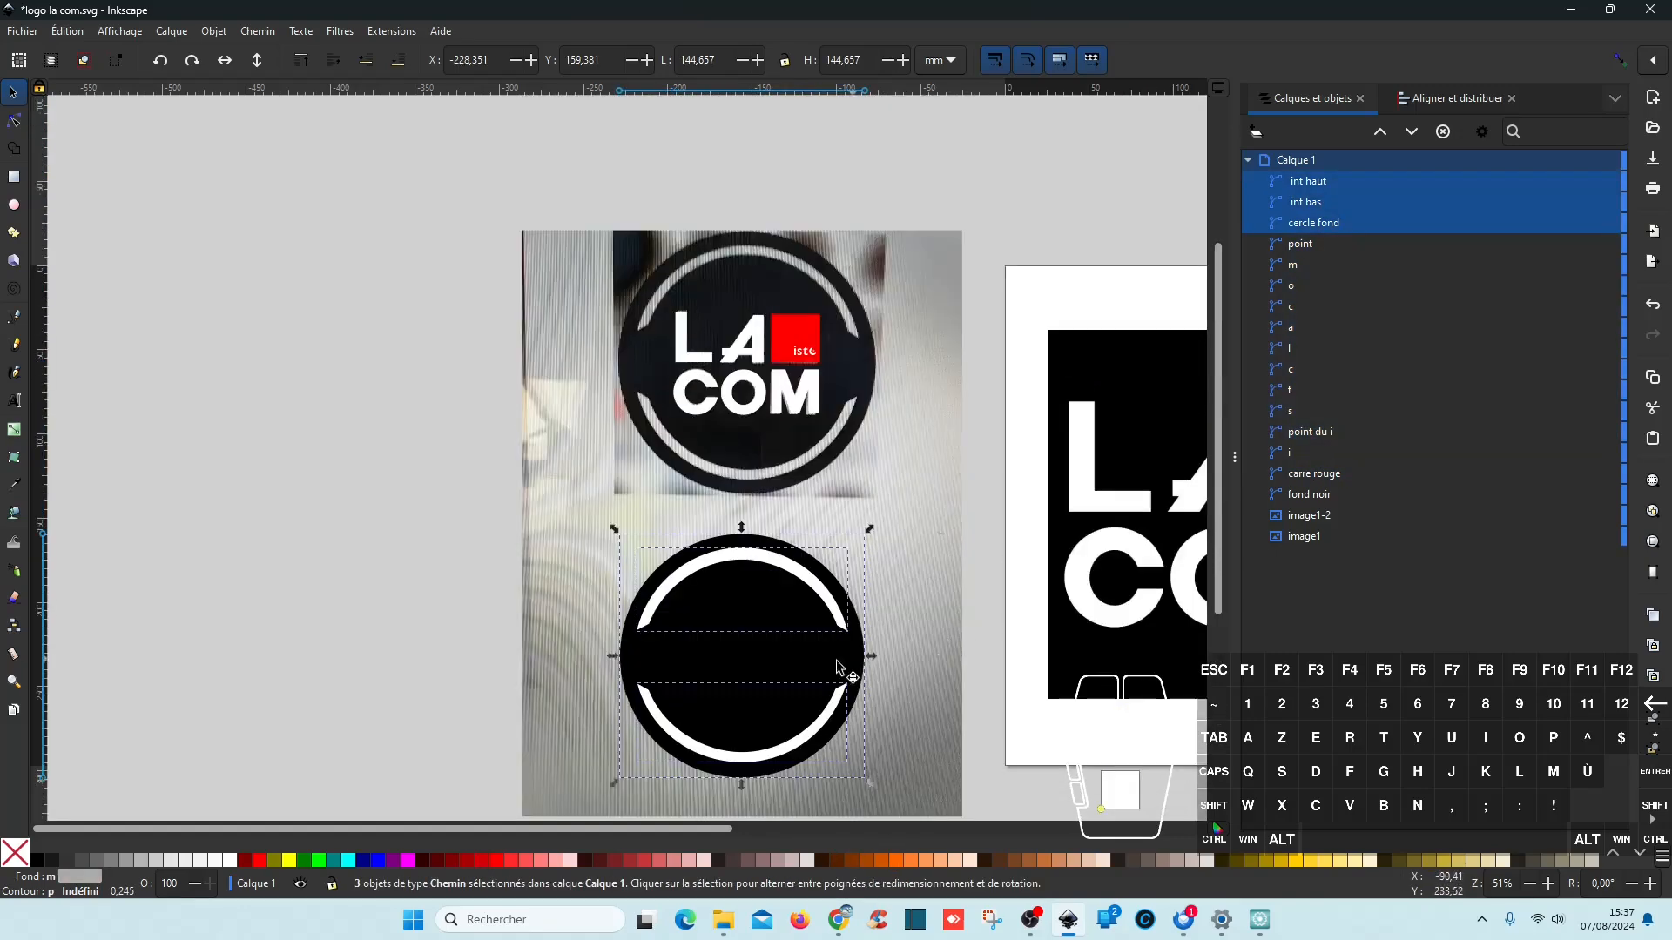
pyautogui.moveTo(784, 608)
pyautogui.mouseDown()
pyautogui.moveTo(771, 311)
pyautogui.moveTo(761, 597)
pyautogui.moveTo(780, 612)
pyautogui.mouseUp()
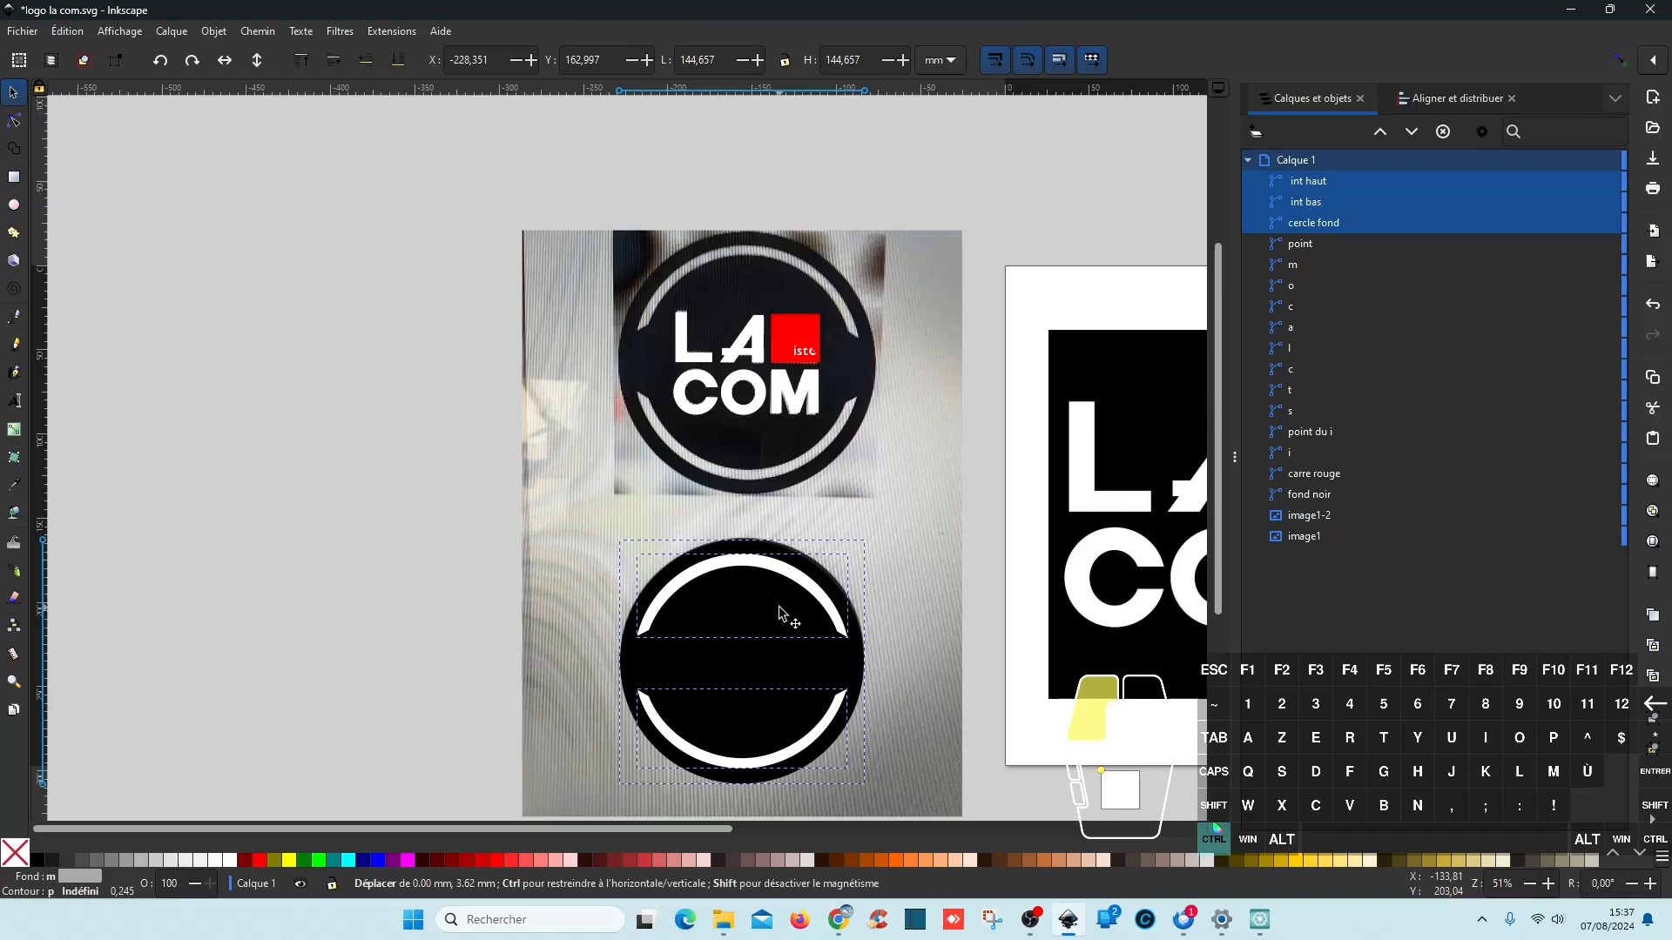
pyautogui.moveTo(780, 613); pyautogui.dragTo(761, 325)
# Step: Enlarge the circle and arcs to about 152 × 153 mm to match the outline of the photo's upper logo
pyautogui.keyDown('ctrl'); pyautogui.scroll(2, 772, 317); pyautogui.keyUp('ctrl')
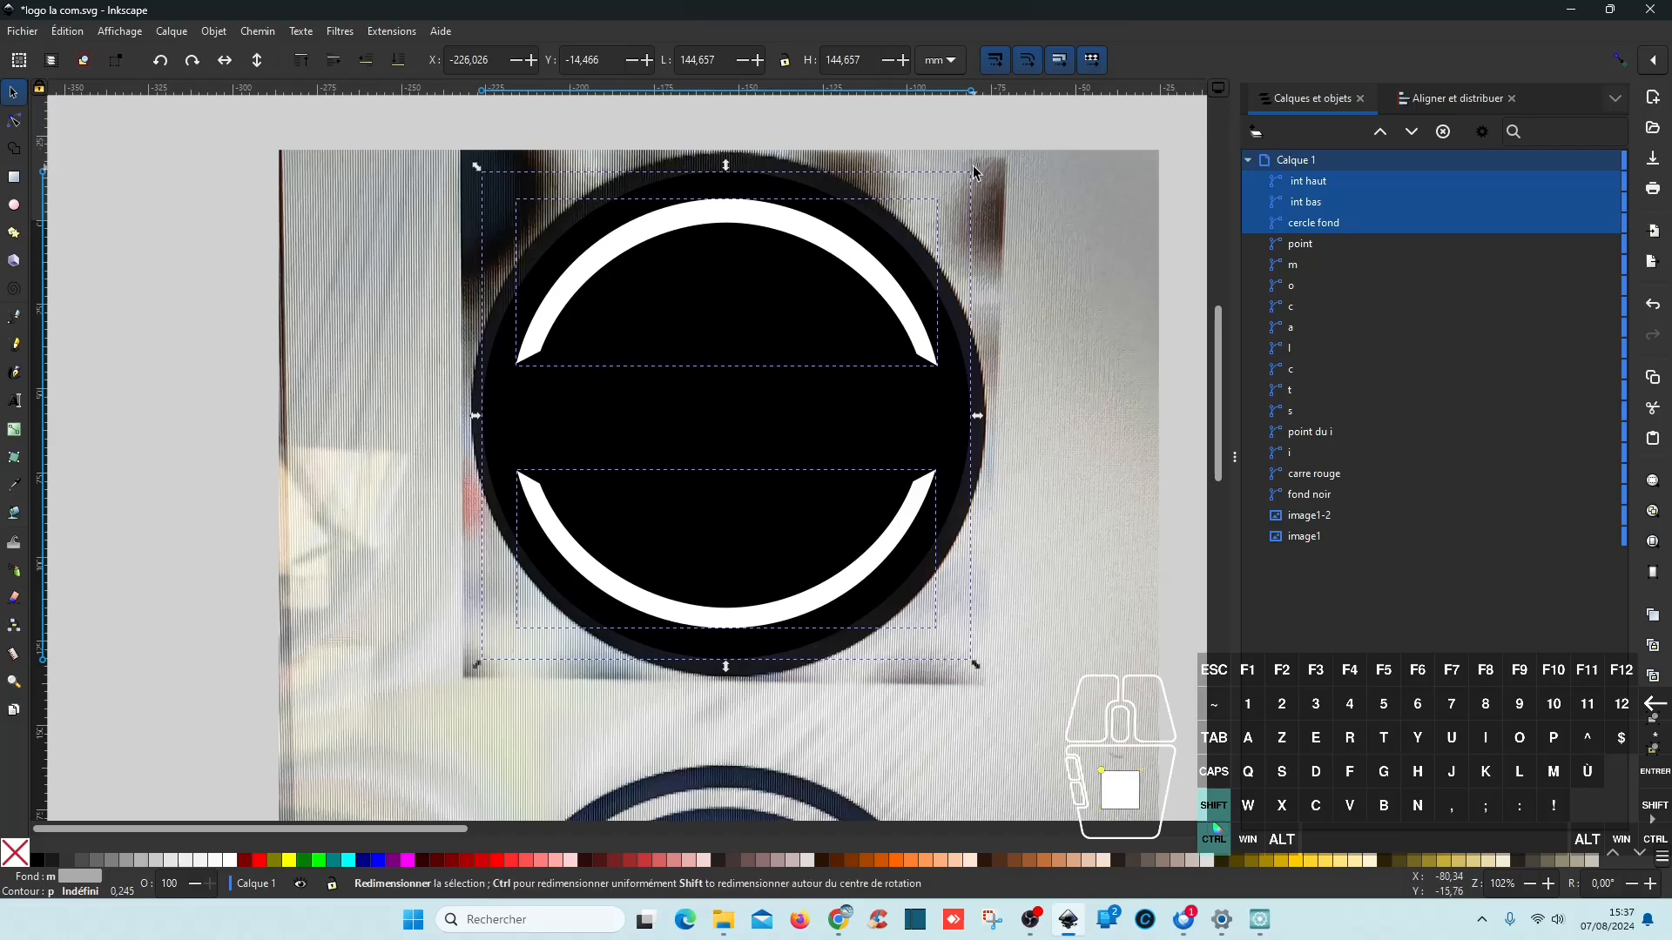
pyautogui.moveTo(975, 166); pyautogui.dragTo(1024, 162)
pyautogui.moveTo(699, 431); pyautogui.dragTo(697, 420)
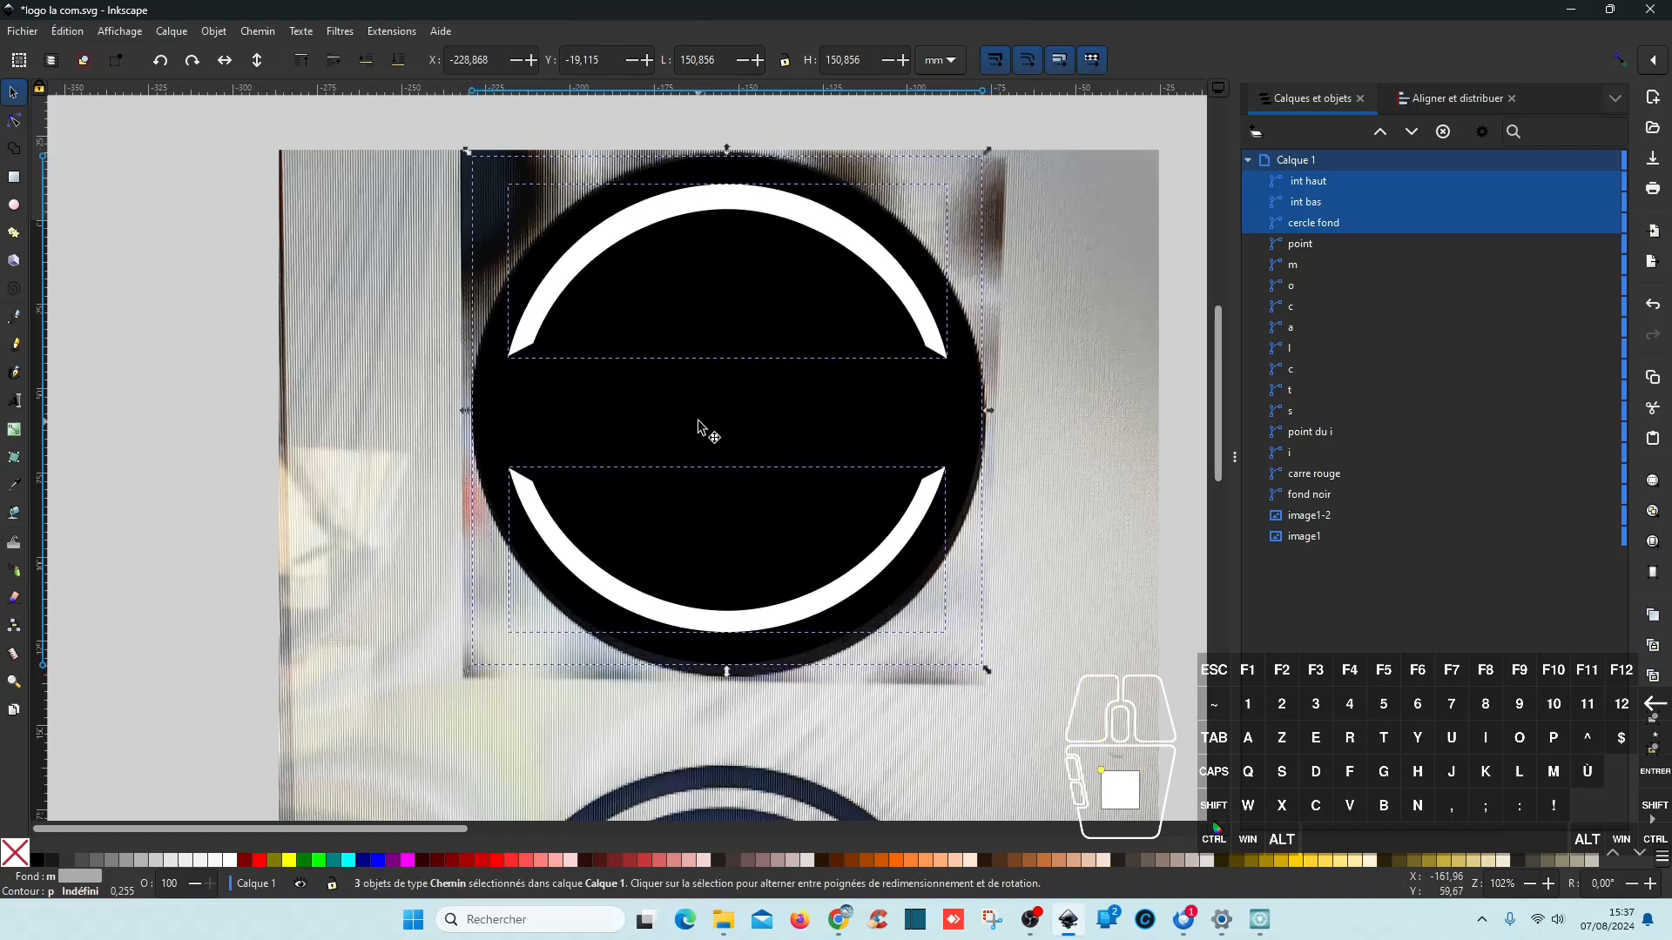
pyautogui.moveTo(728, 673); pyautogui.dragTo(728, 680)
pyautogui.moveTo(991, 416); pyautogui.dragTo(993, 422)
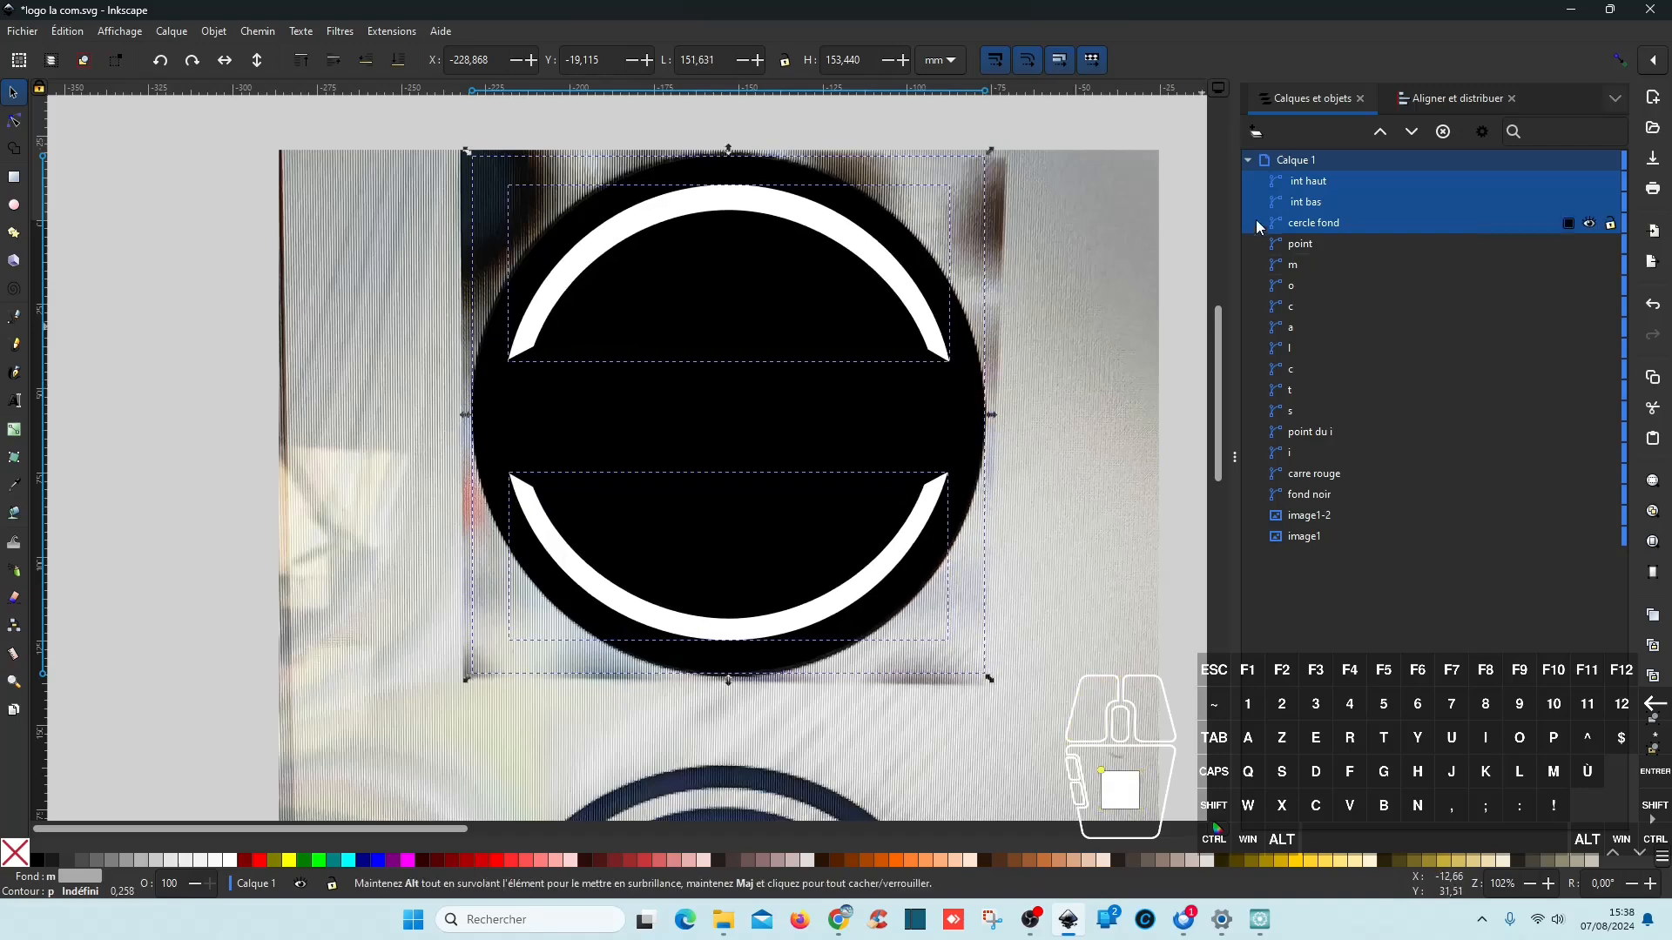
# Step: Lower the int haut, int bas and cercle fond objects in the stacking order until they sit just below carre rouge
pyautogui.click(1411, 133)
pyautogui.click(1412, 132)
pyautogui.click(1412, 132)
pyautogui.click(1412, 132)
pyautogui.click(1411, 132)
pyautogui.click(1412, 132)
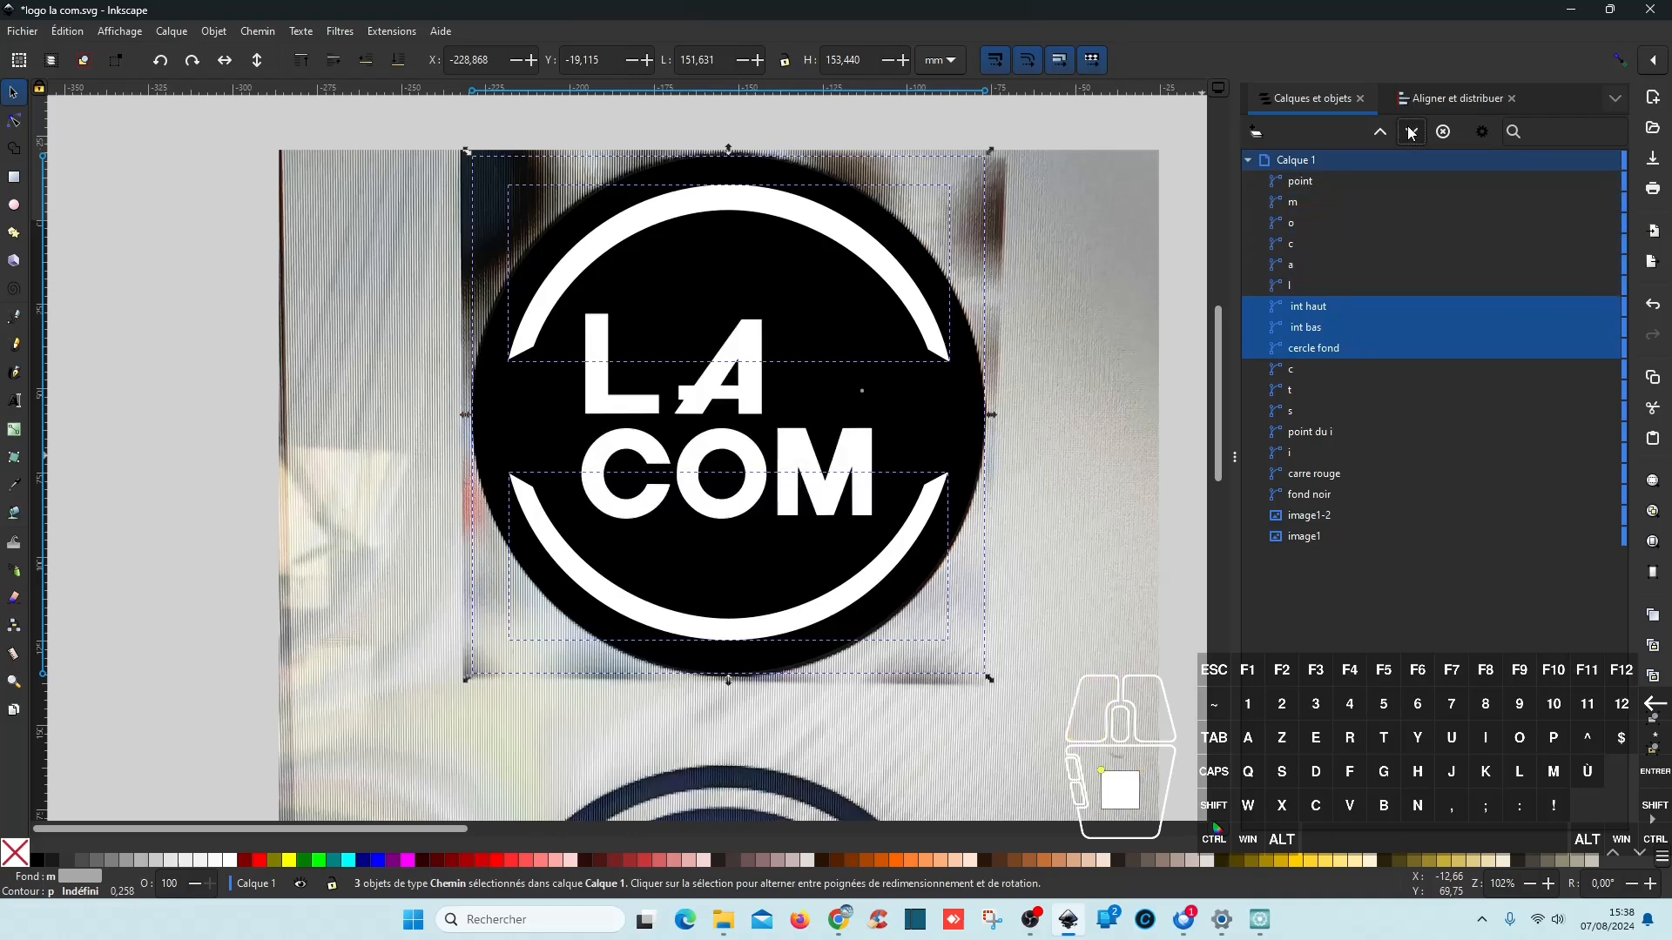
pyautogui.click(1412, 132)
pyautogui.click(1412, 132)
pyautogui.click(1412, 132)
pyautogui.click(1411, 132)
pyautogui.click(1411, 132)
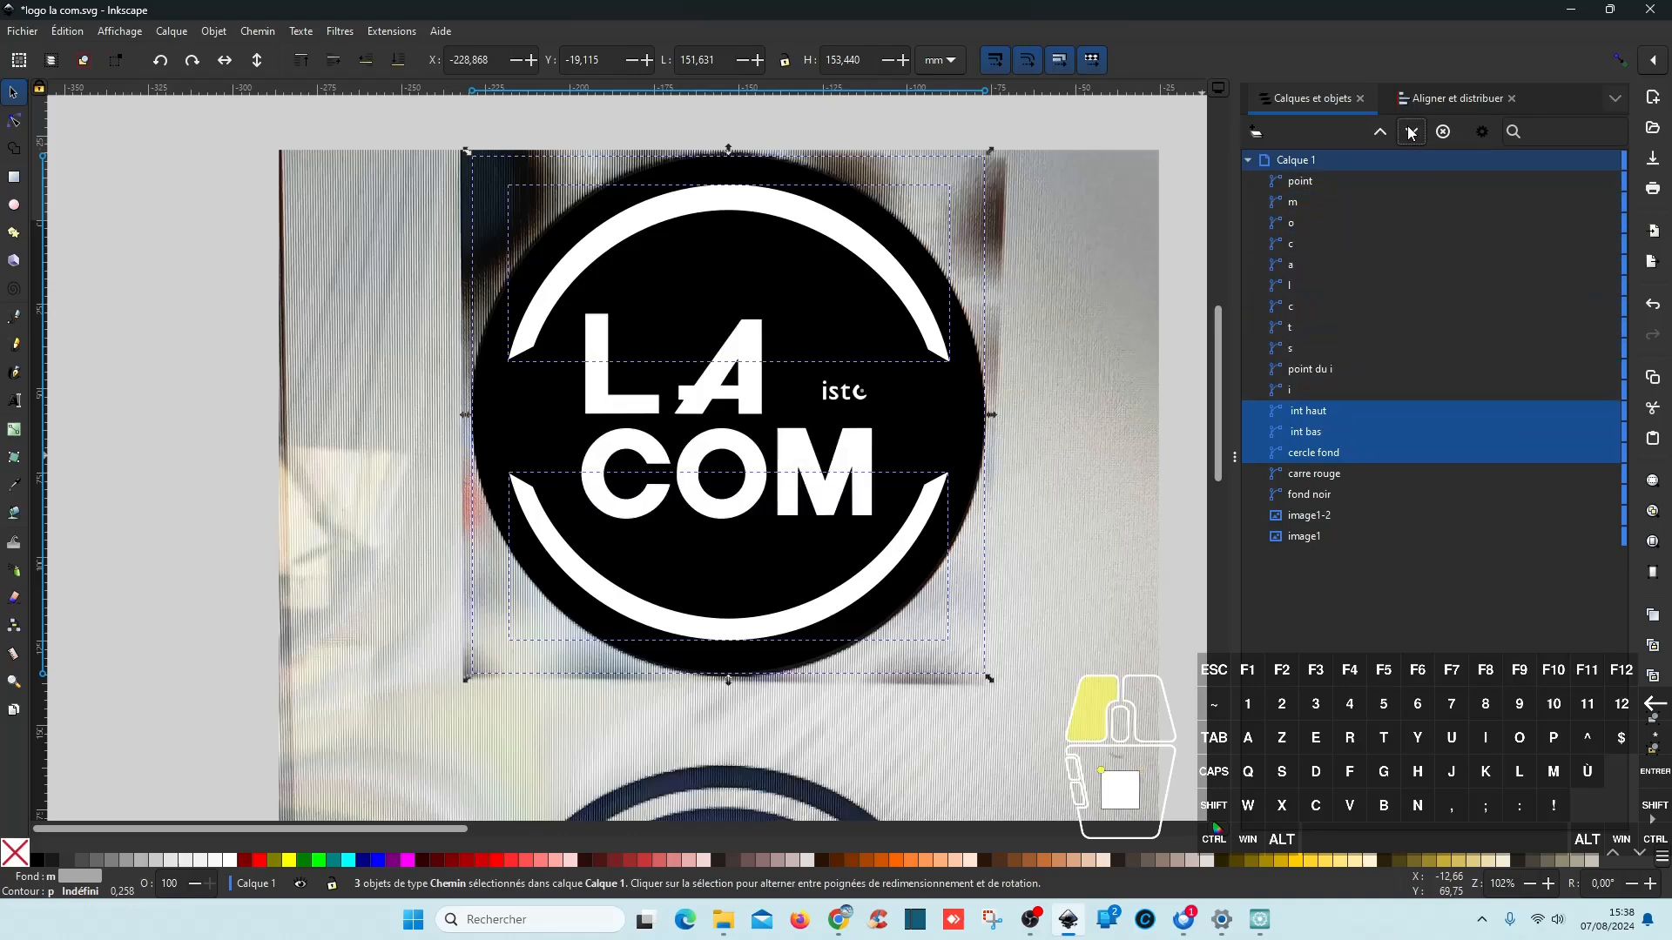
pyautogui.click(1411, 132)
# Step: Delete the leftover fond noir square
pyautogui.click(1335, 494)
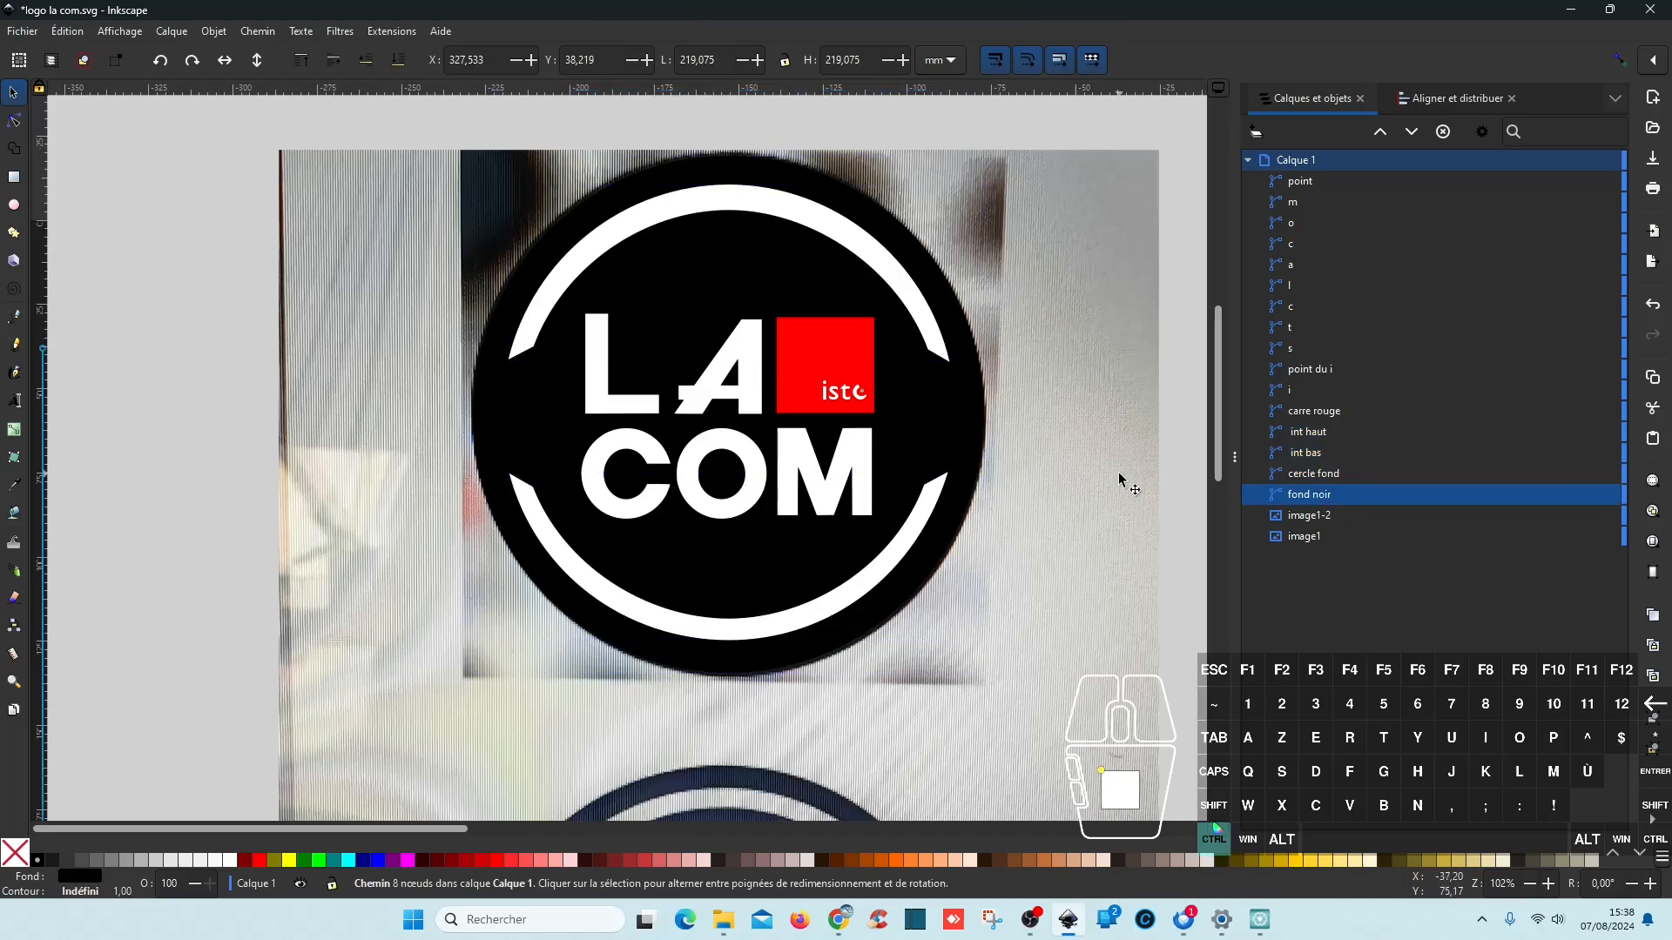
pyautogui.scroll(-4, 1118, 478)
pyautogui.moveTo(1118, 475); pyautogui.dragTo(649, 426)
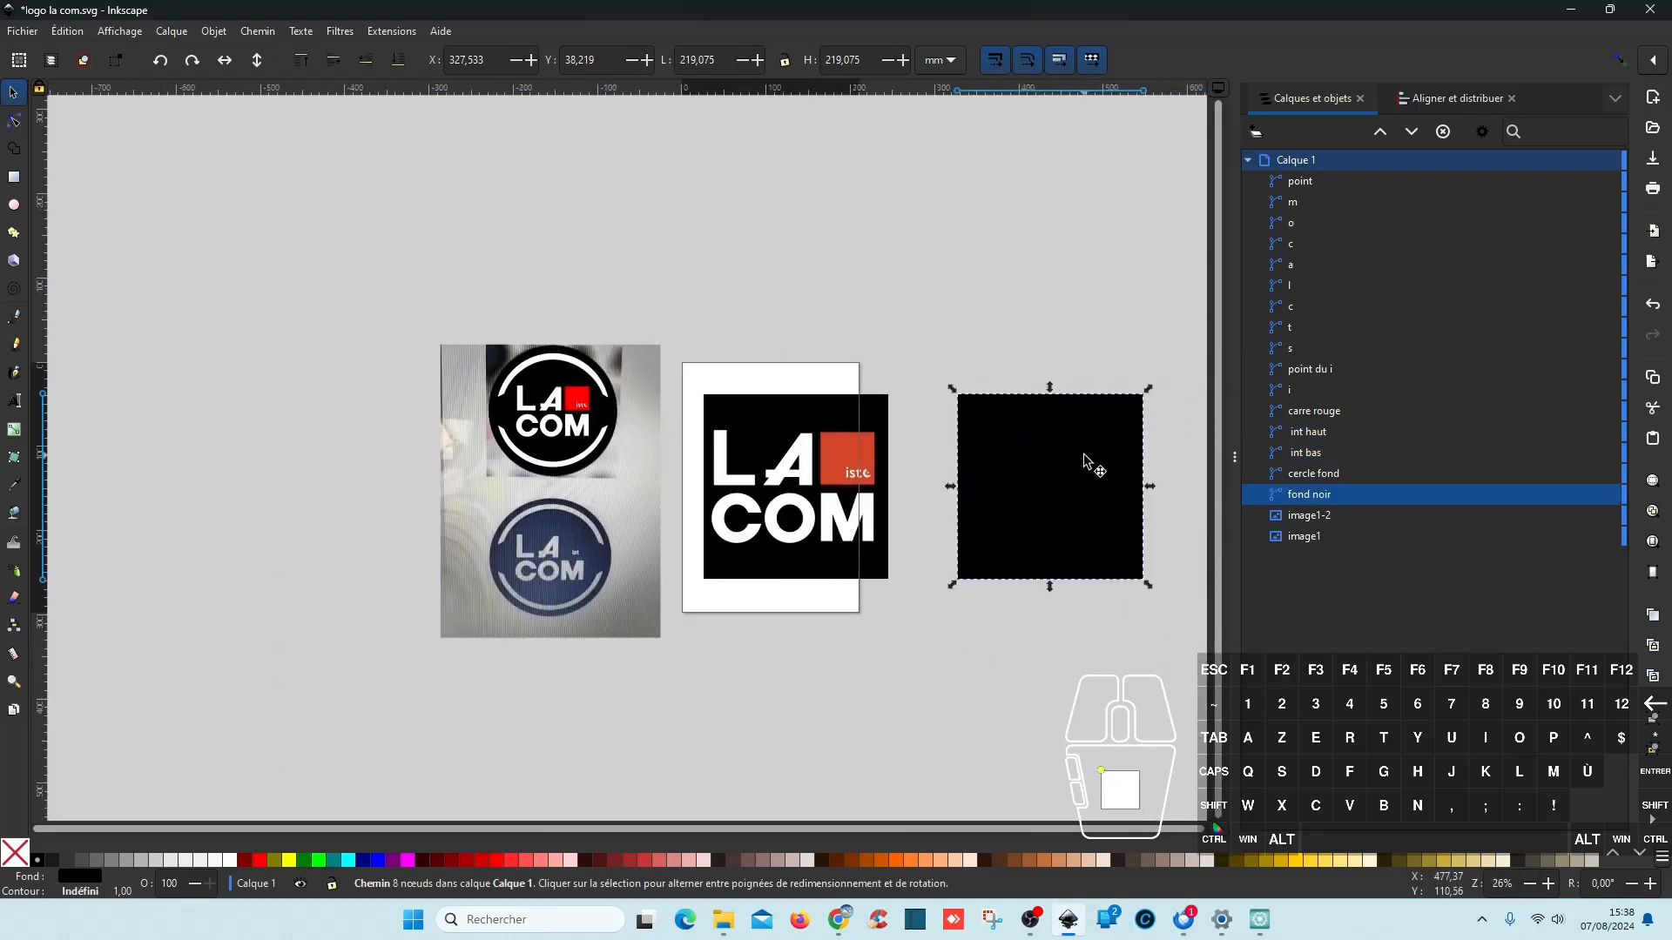
pyautogui.press('Delete')
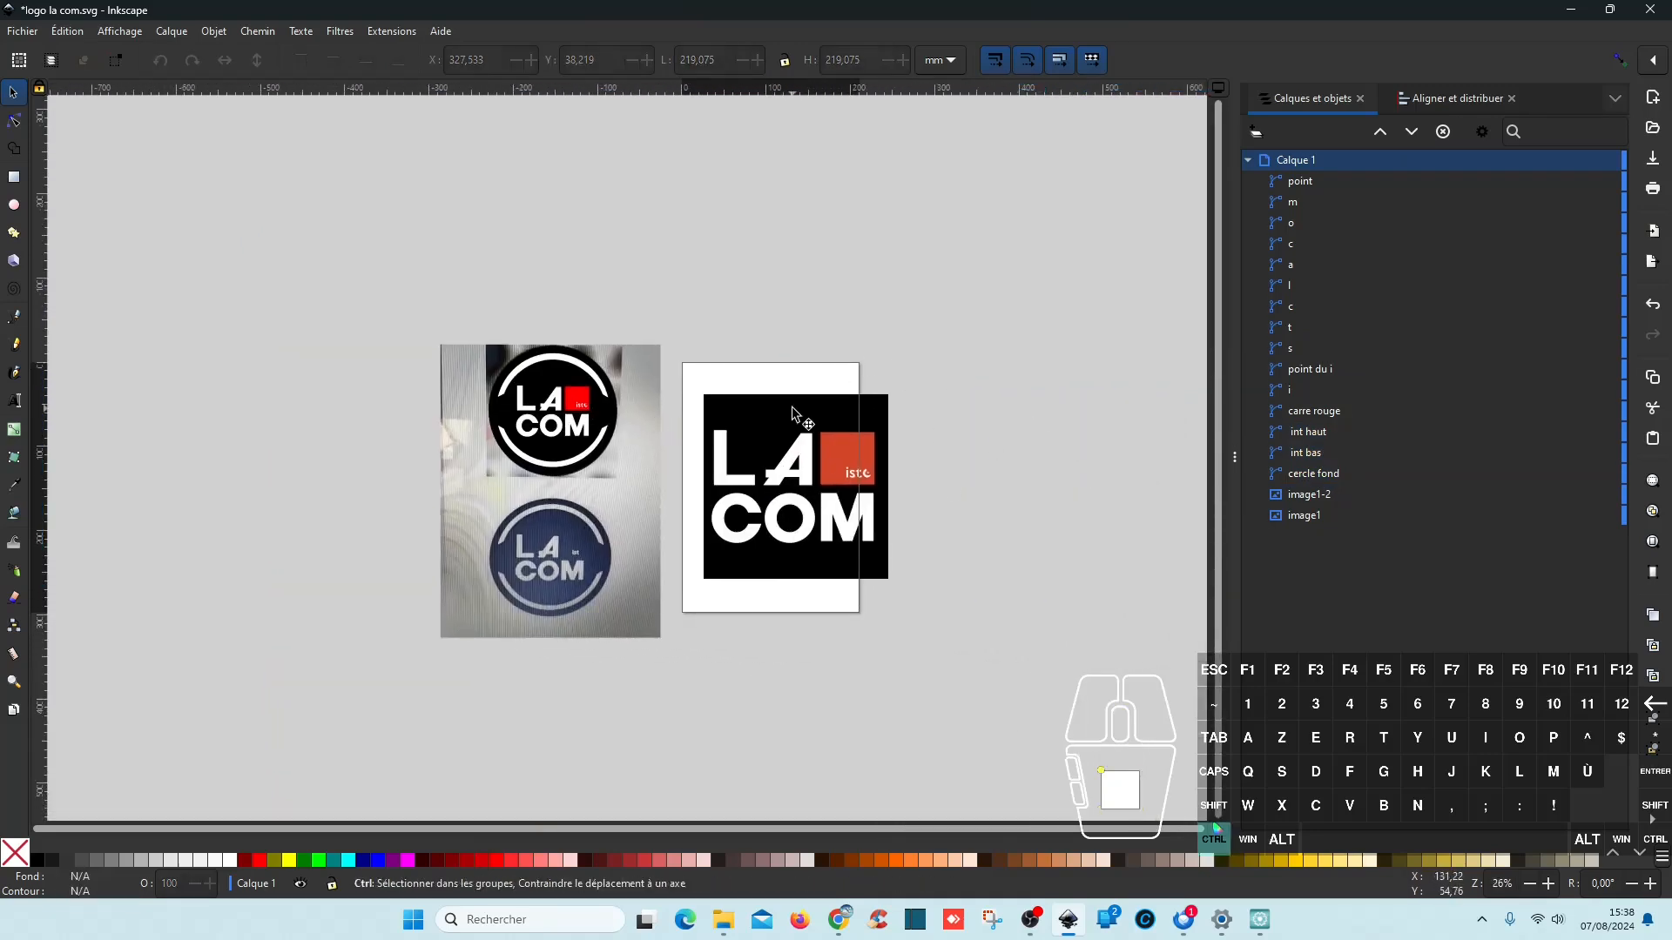
# Step: Select the complete round vector logo and move it off the photo onto the empty canvas beside it for comparison
pyautogui.keyDown('ctrl'); pyautogui.click(518, 433); pyautogui.keyUp('ctrl')
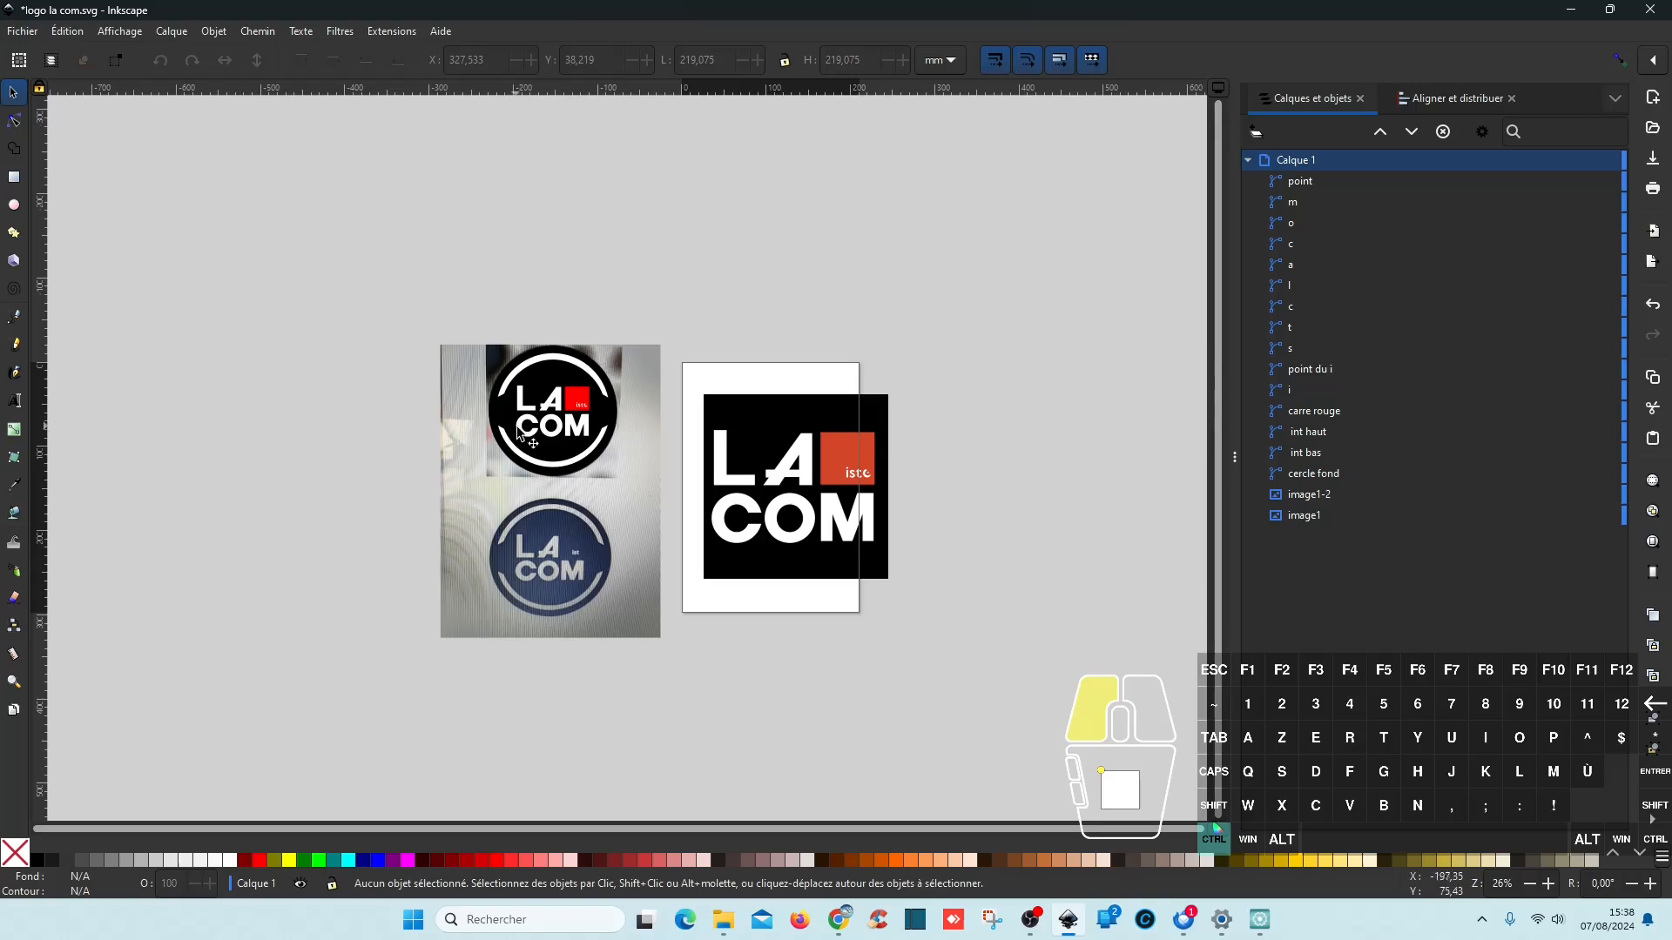
pyautogui.keyDown('ctrl'); pyautogui.click(626, 478); pyautogui.keyUp('ctrl')
pyautogui.click(447, 305)
pyautogui.moveTo(462, 299); pyautogui.dragTo(440, 439)
pyautogui.scroll(1, 389, 480)
pyautogui.scroll(2, 388, 480)
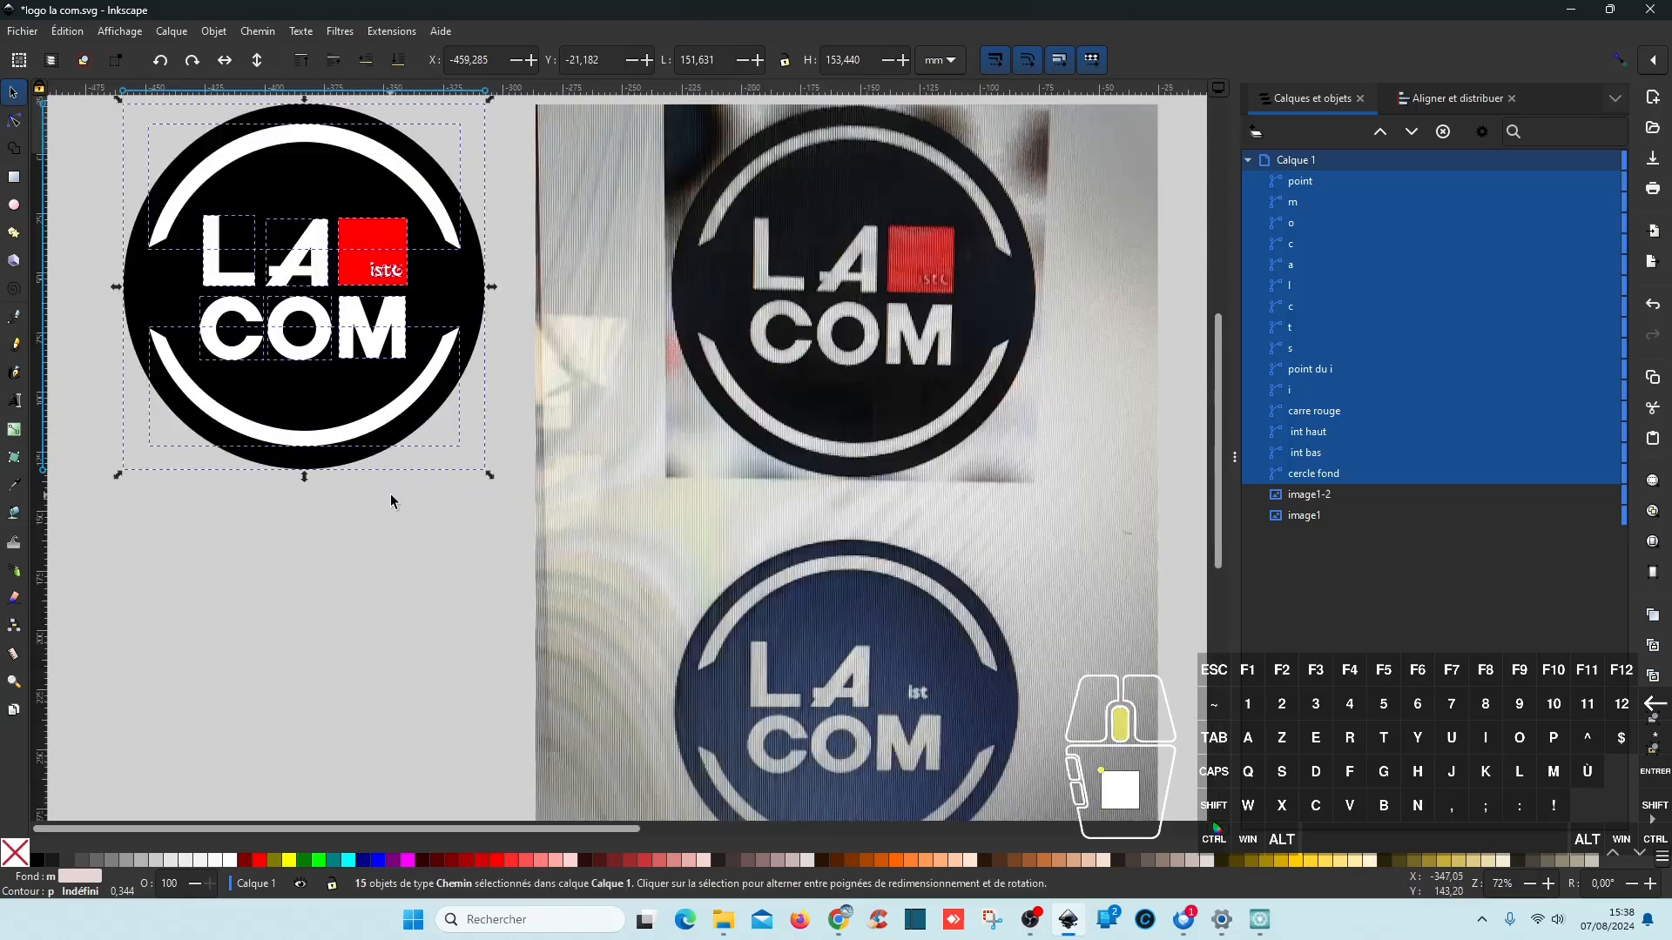
pyautogui.moveTo(390, 494); pyautogui.dragTo(644, 581)
pyautogui.click(658, 631)
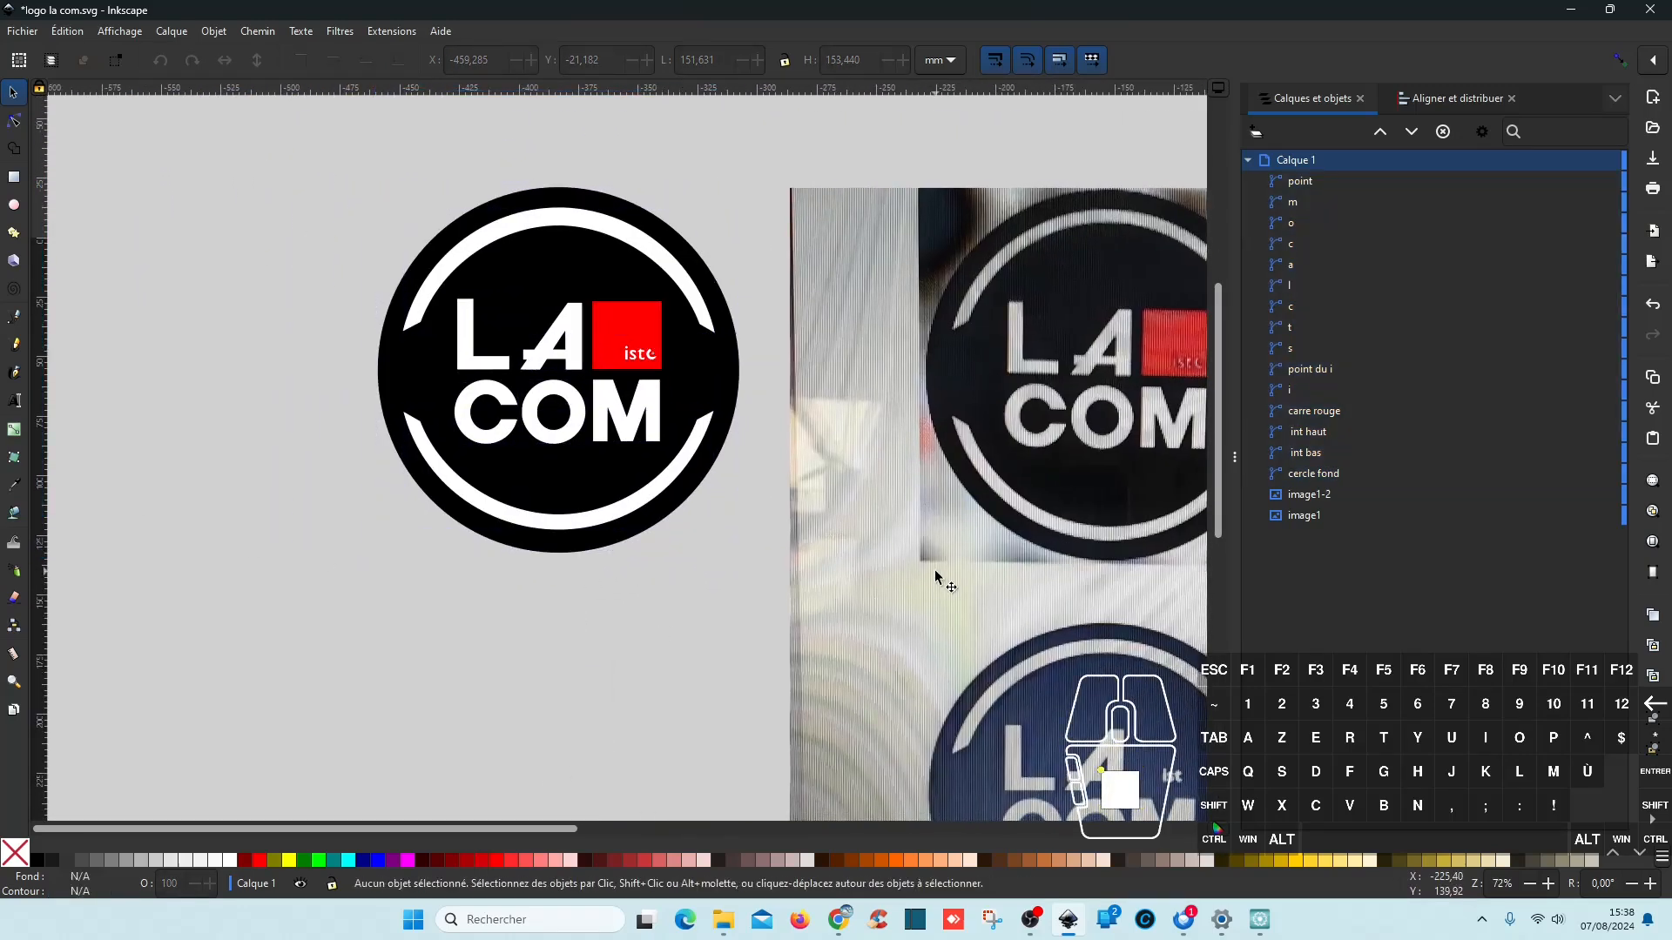
pyautogui.moveTo(941, 579); pyautogui.dragTo(804, 586)
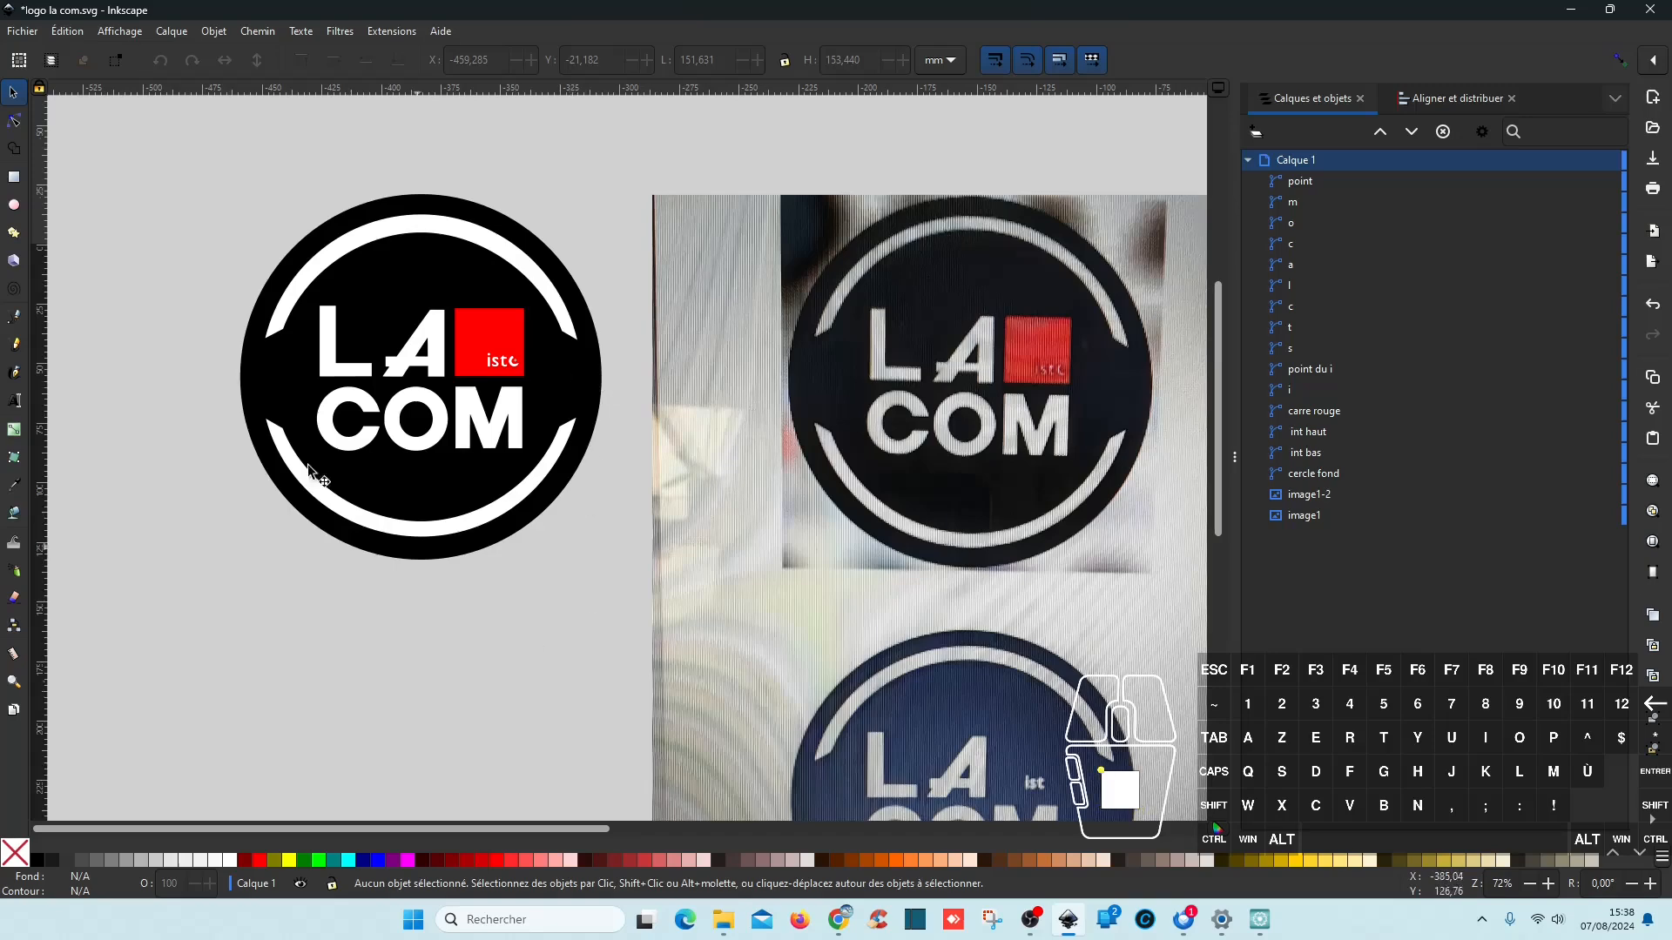
# Step: Move the whole vector logo back over the photo's upper round logo and set its opacity to 50%
pyautogui.moveTo(206, 168); pyautogui.dragTo(643, 596)
pyautogui.moveTo(444, 499); pyautogui.dragTo(977, 489)
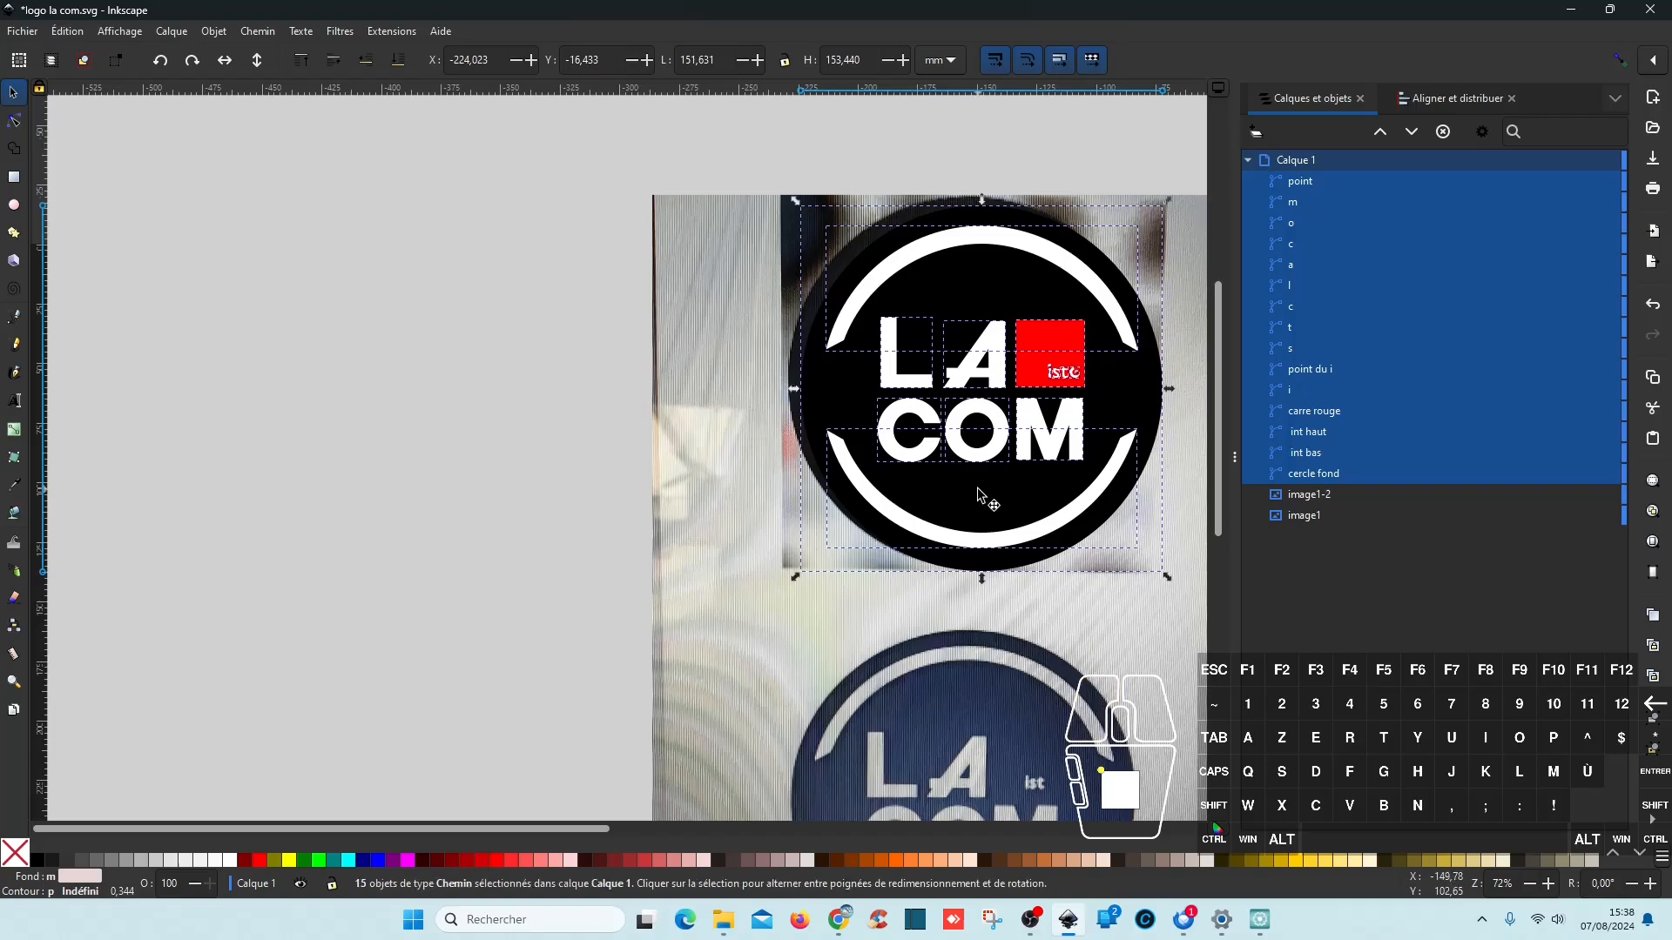
pyautogui.rightClick(183, 883)
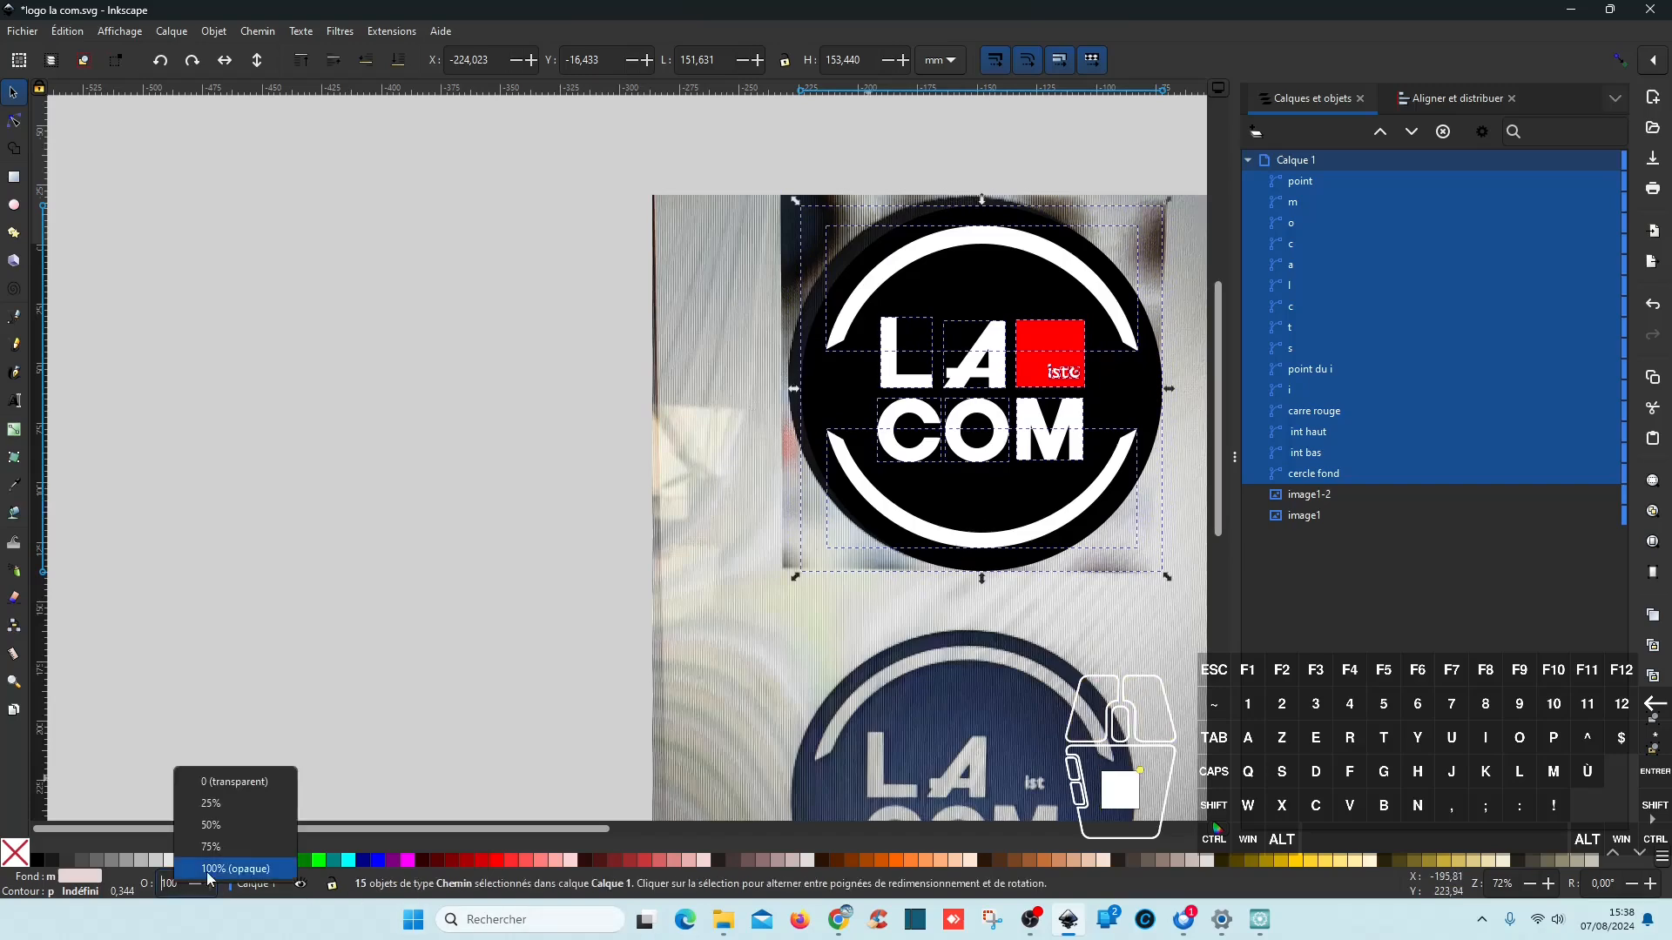
pyautogui.click(231, 822)
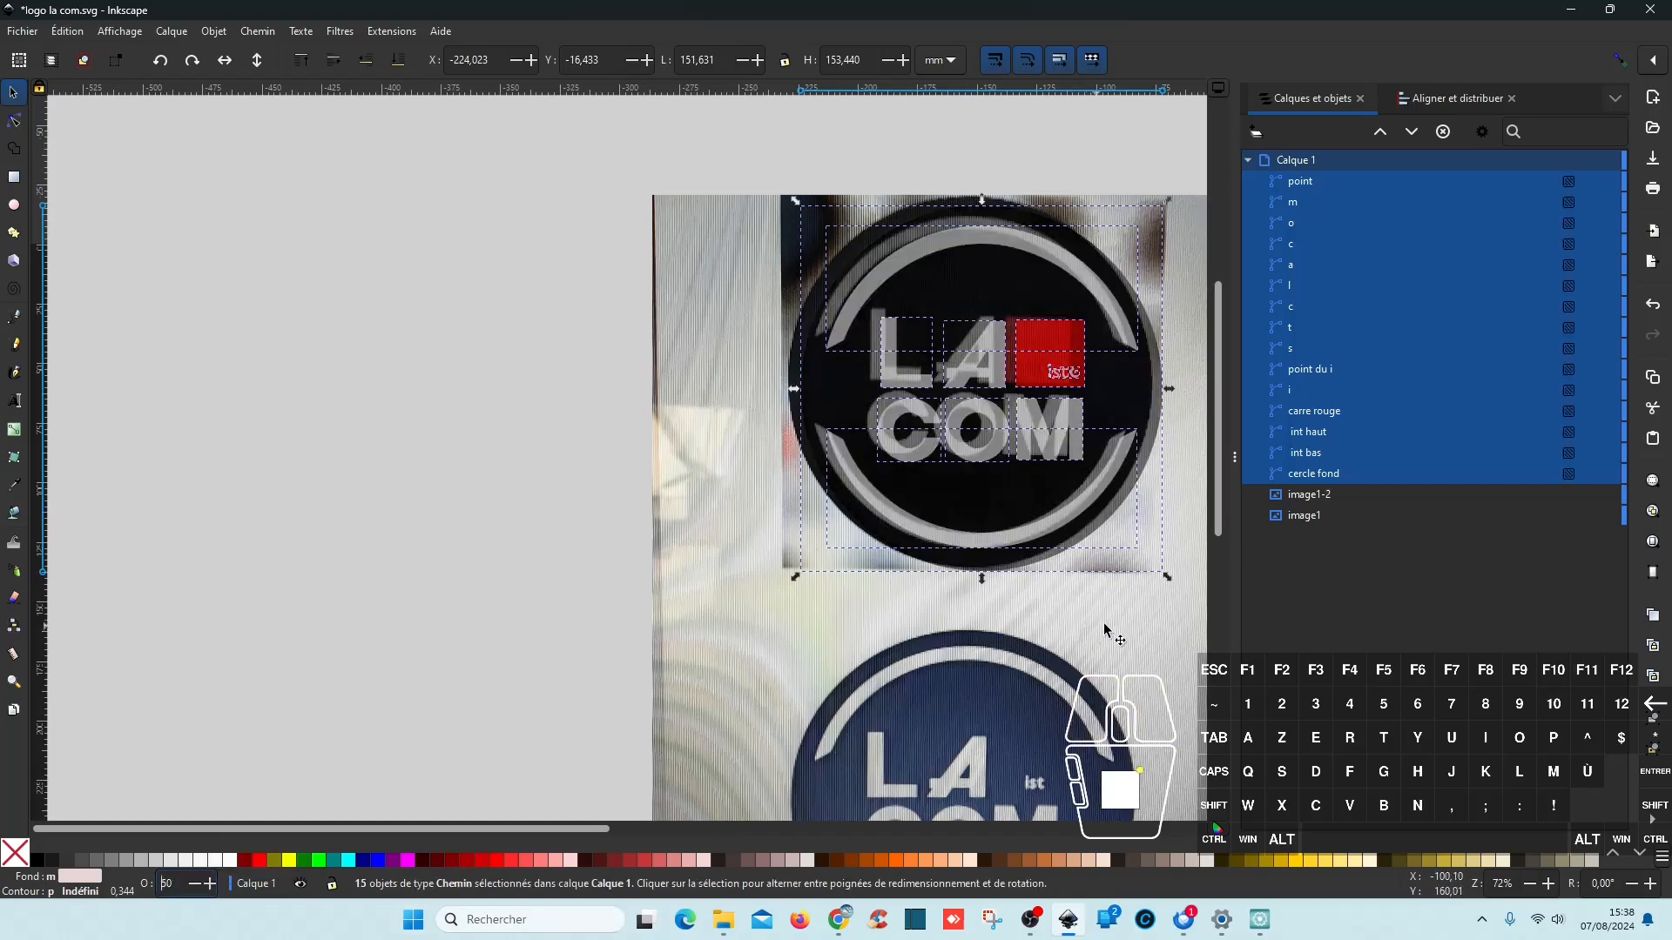
# Step: Align the semi-transparent logo with the photo's upper logo and stretch it to about 152 × 159 mm
pyautogui.moveTo(1103, 622); pyautogui.dragTo(822, 703)
pyautogui.scroll(3, 868, 498)
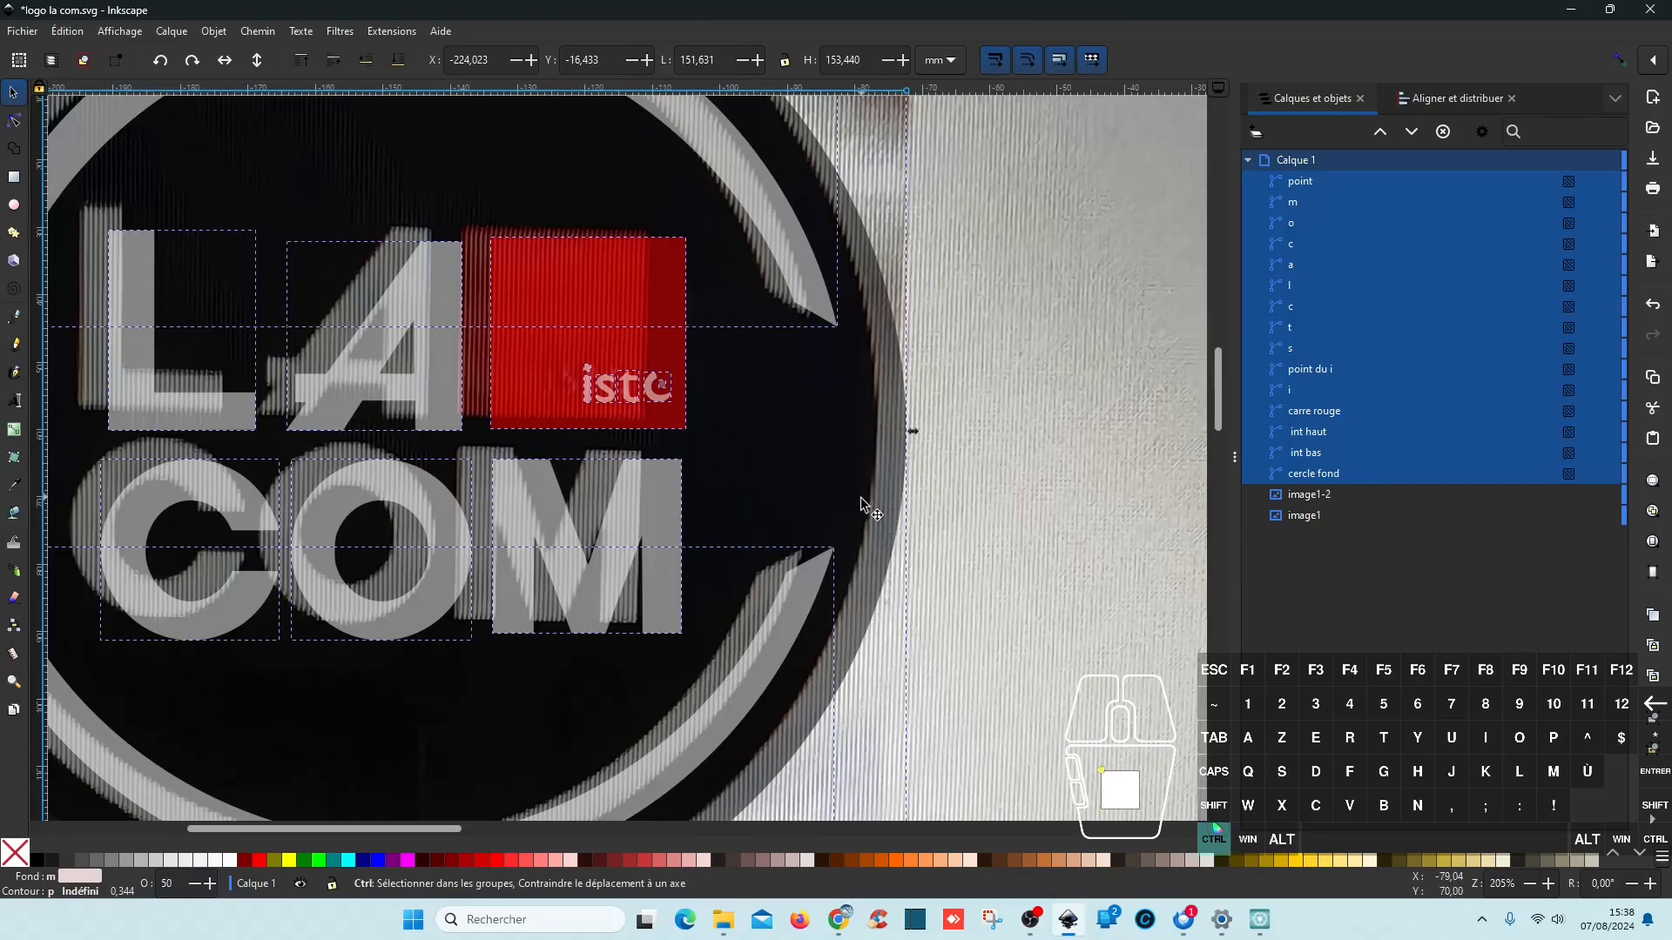
pyautogui.scroll(-2, 862, 503)
pyautogui.moveTo(735, 322); pyautogui.dragTo(704, 306)
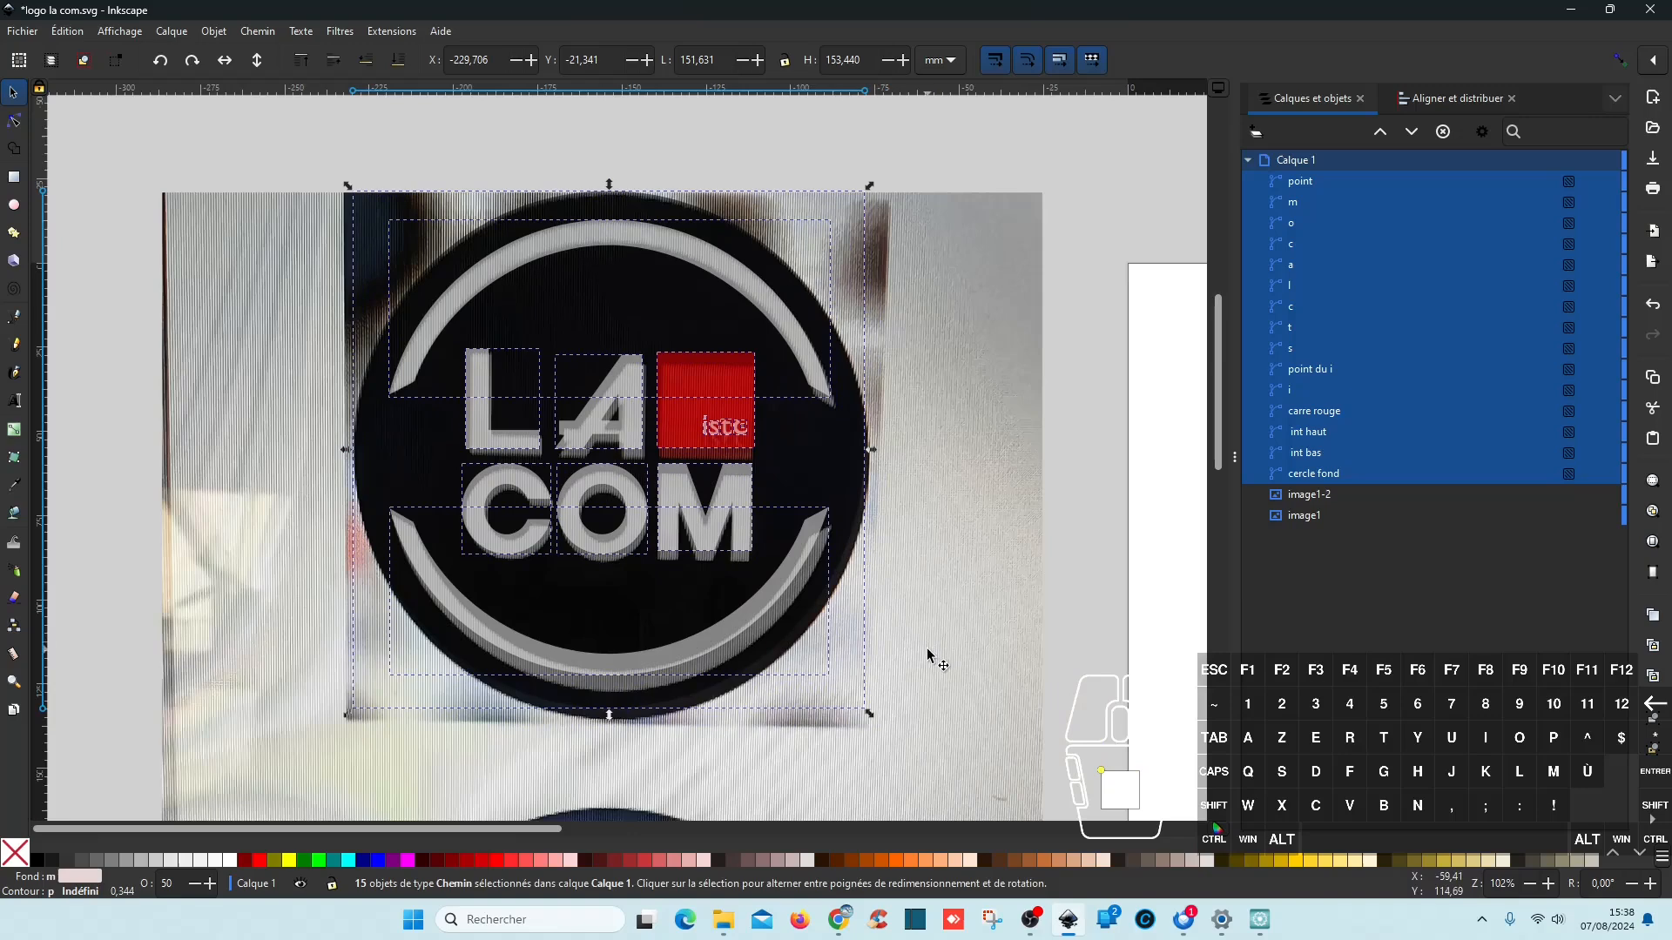
pyautogui.moveTo(609, 714); pyautogui.dragTo(608, 734)
pyautogui.moveTo(873, 460); pyautogui.dragTo(875, 462)
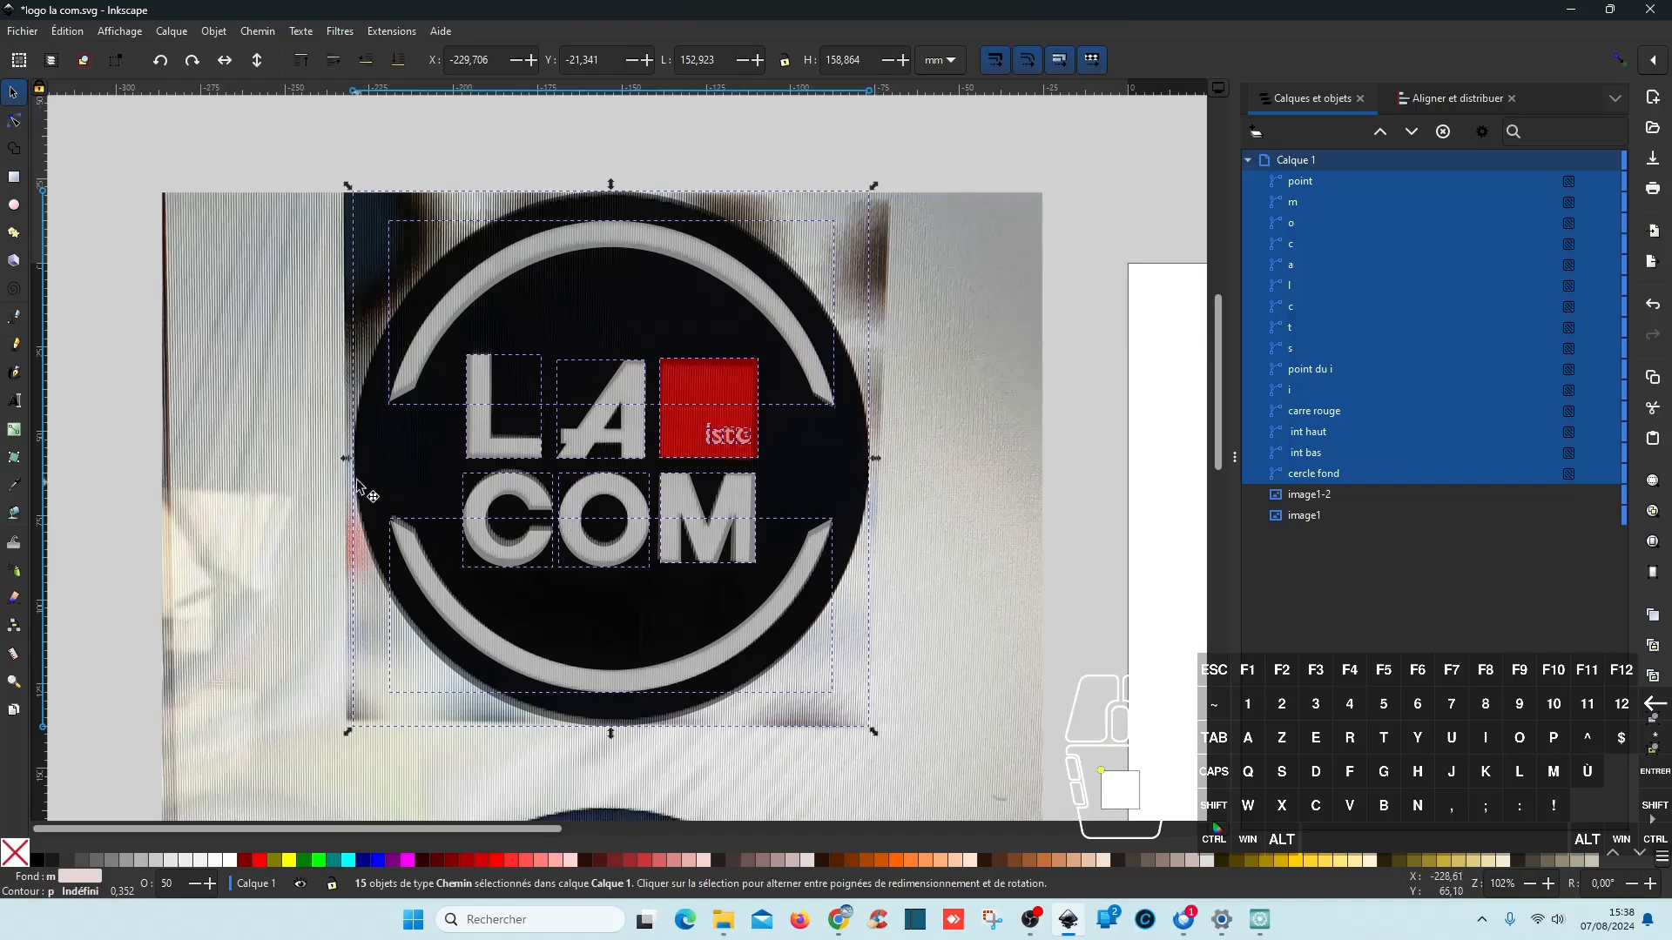
pyautogui.moveTo(334, 457); pyautogui.dragTo(346, 464)
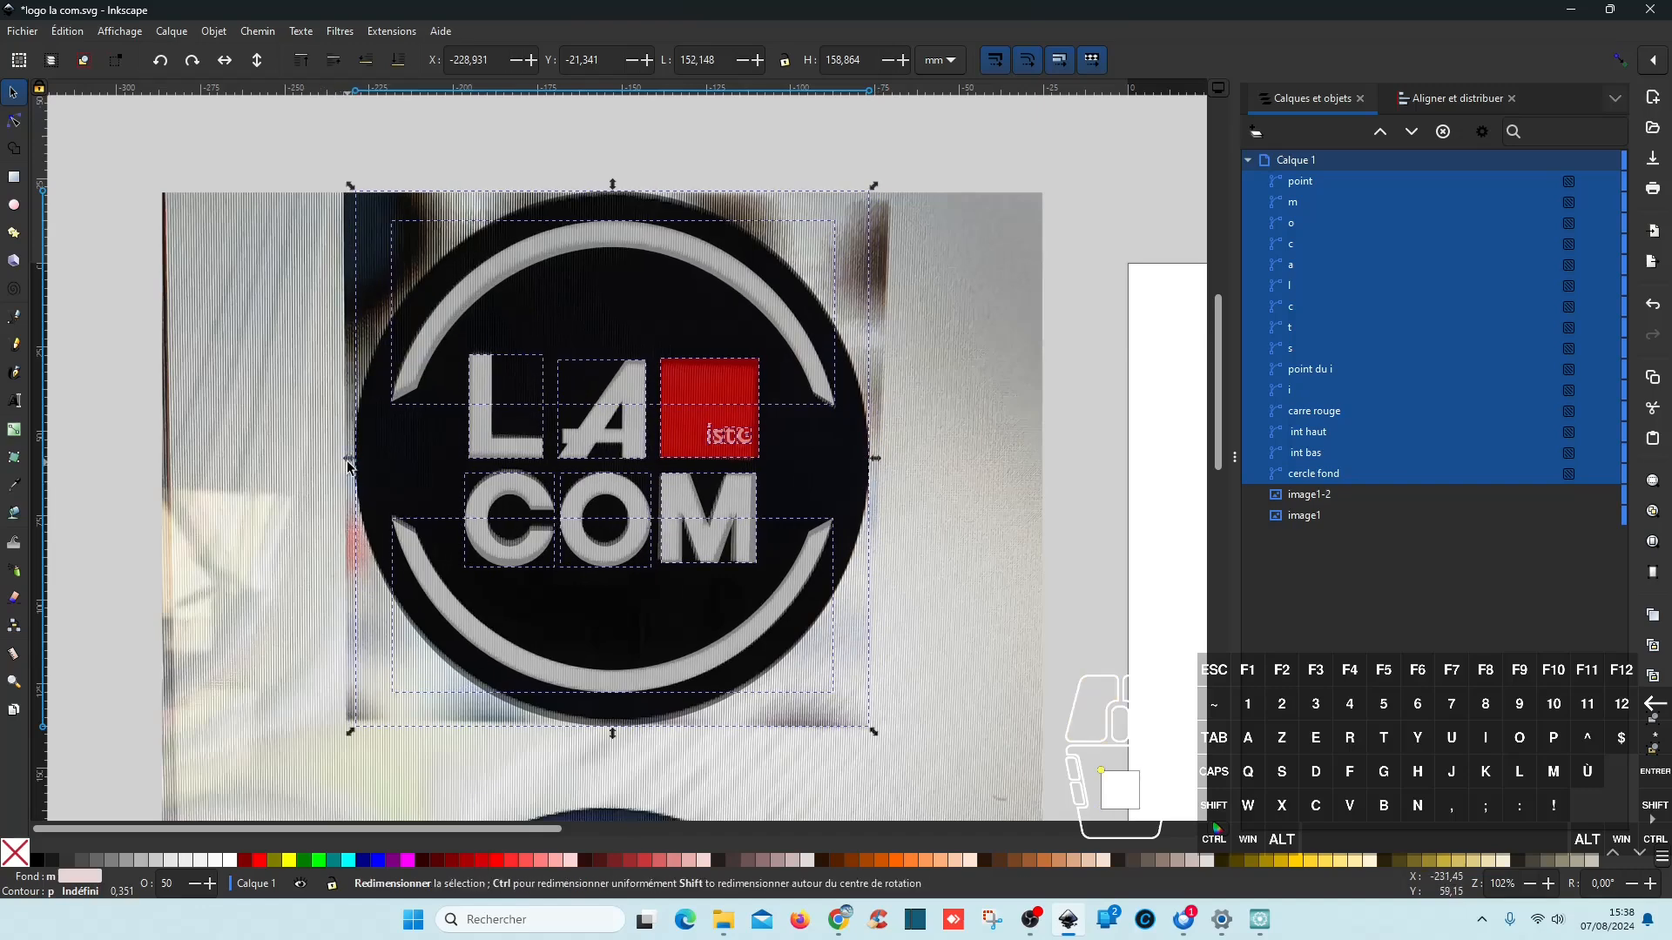
# Step: Shrink the red square to about 27.3 × 27.6 mm from its upper outer corner so it matches the photo
pyautogui.click(931, 556)
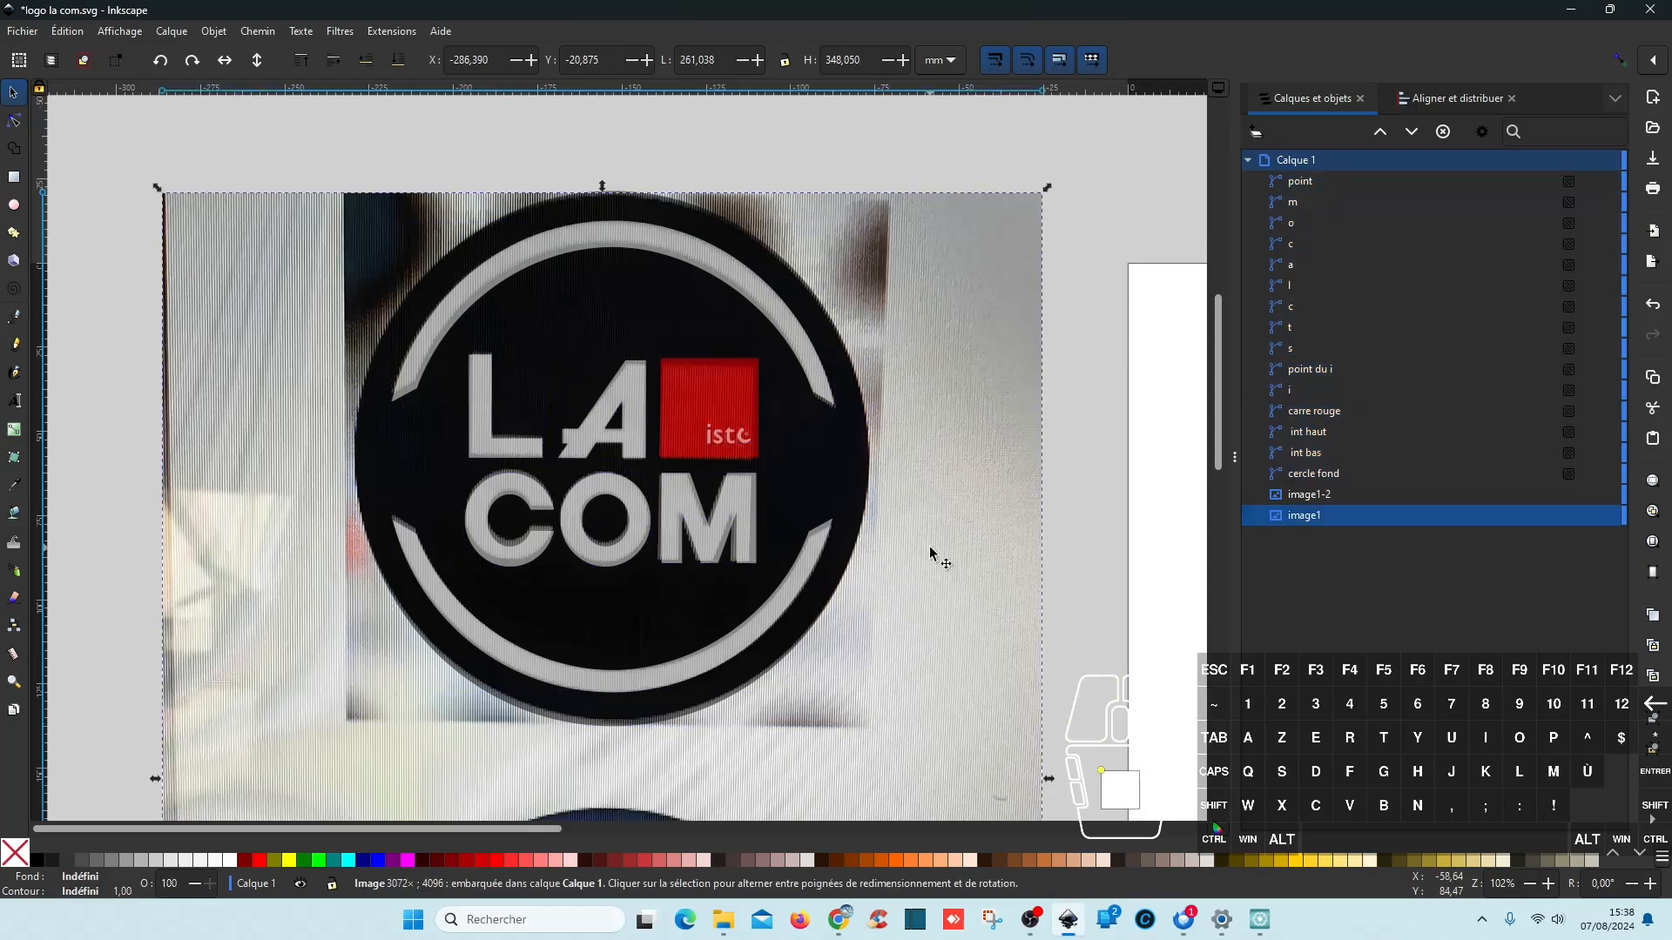
pyautogui.keyDown('ctrl'); pyautogui.click(721, 405); pyautogui.keyUp('ctrl')
pyautogui.keyDown('ctrl'); pyautogui.scroll(4, 721, 405); pyautogui.keyUp('ctrl')
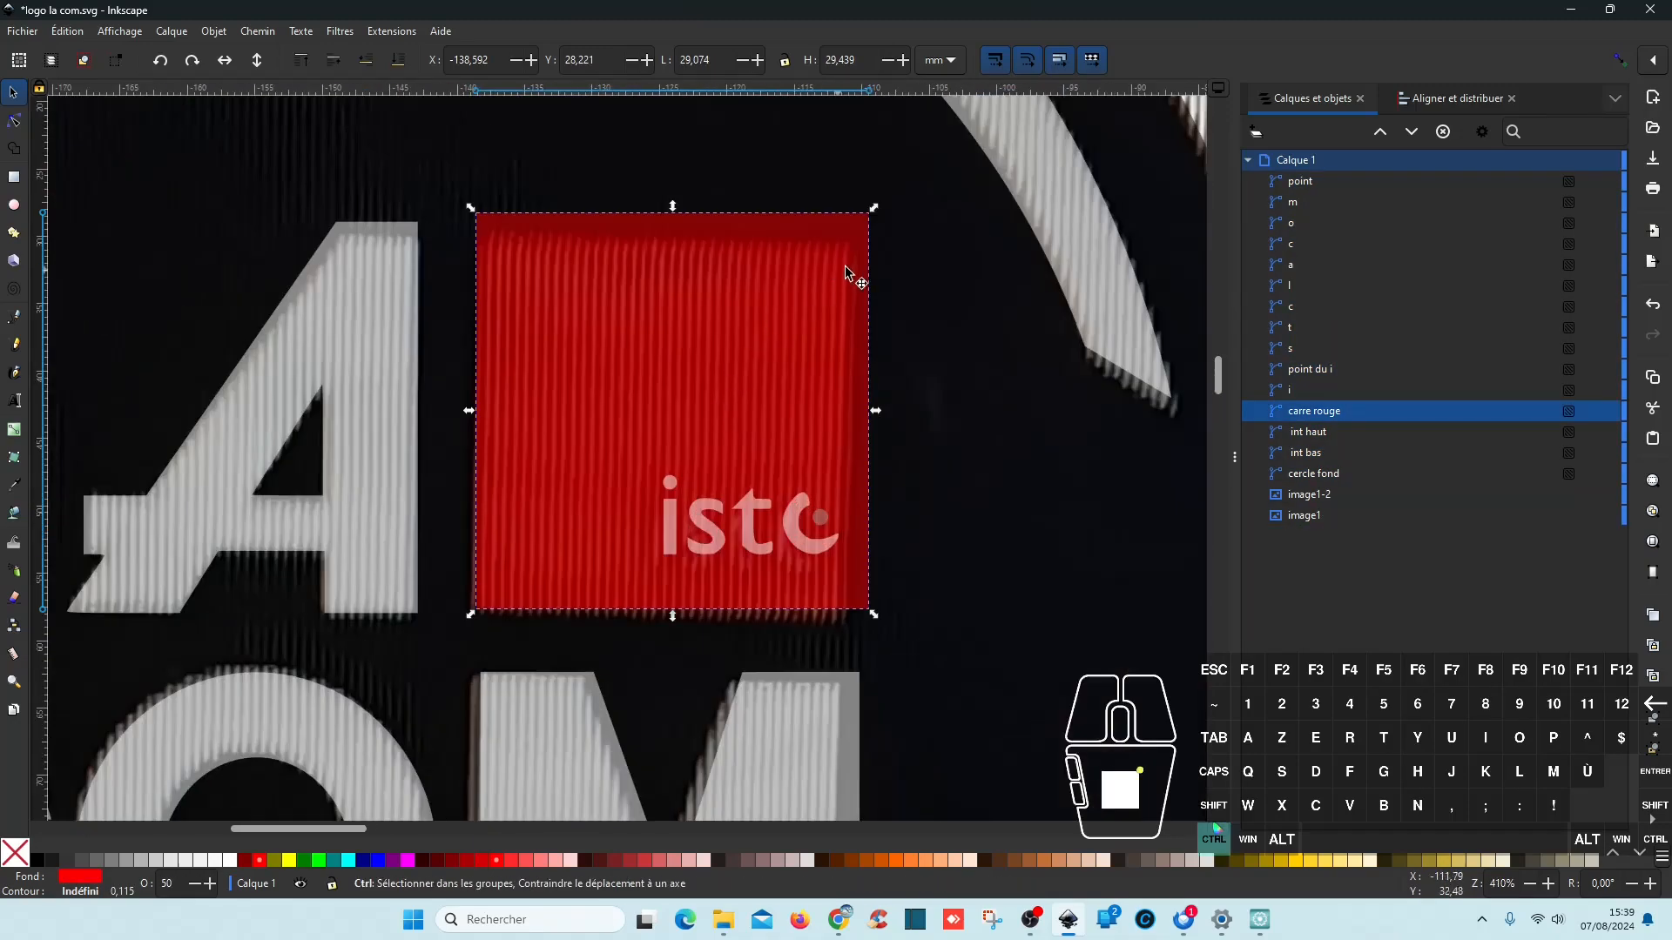
pyautogui.moveTo(867, 215)
pyautogui.mouseDown()
pyautogui.moveTo(855, 232)
pyautogui.moveTo(874, 238)
pyautogui.mouseUp()
# Step: Shrink the letter M to about 26.4 × 26.2 mm so it matches the photo
pyautogui.scroll(-10, 965, 607)
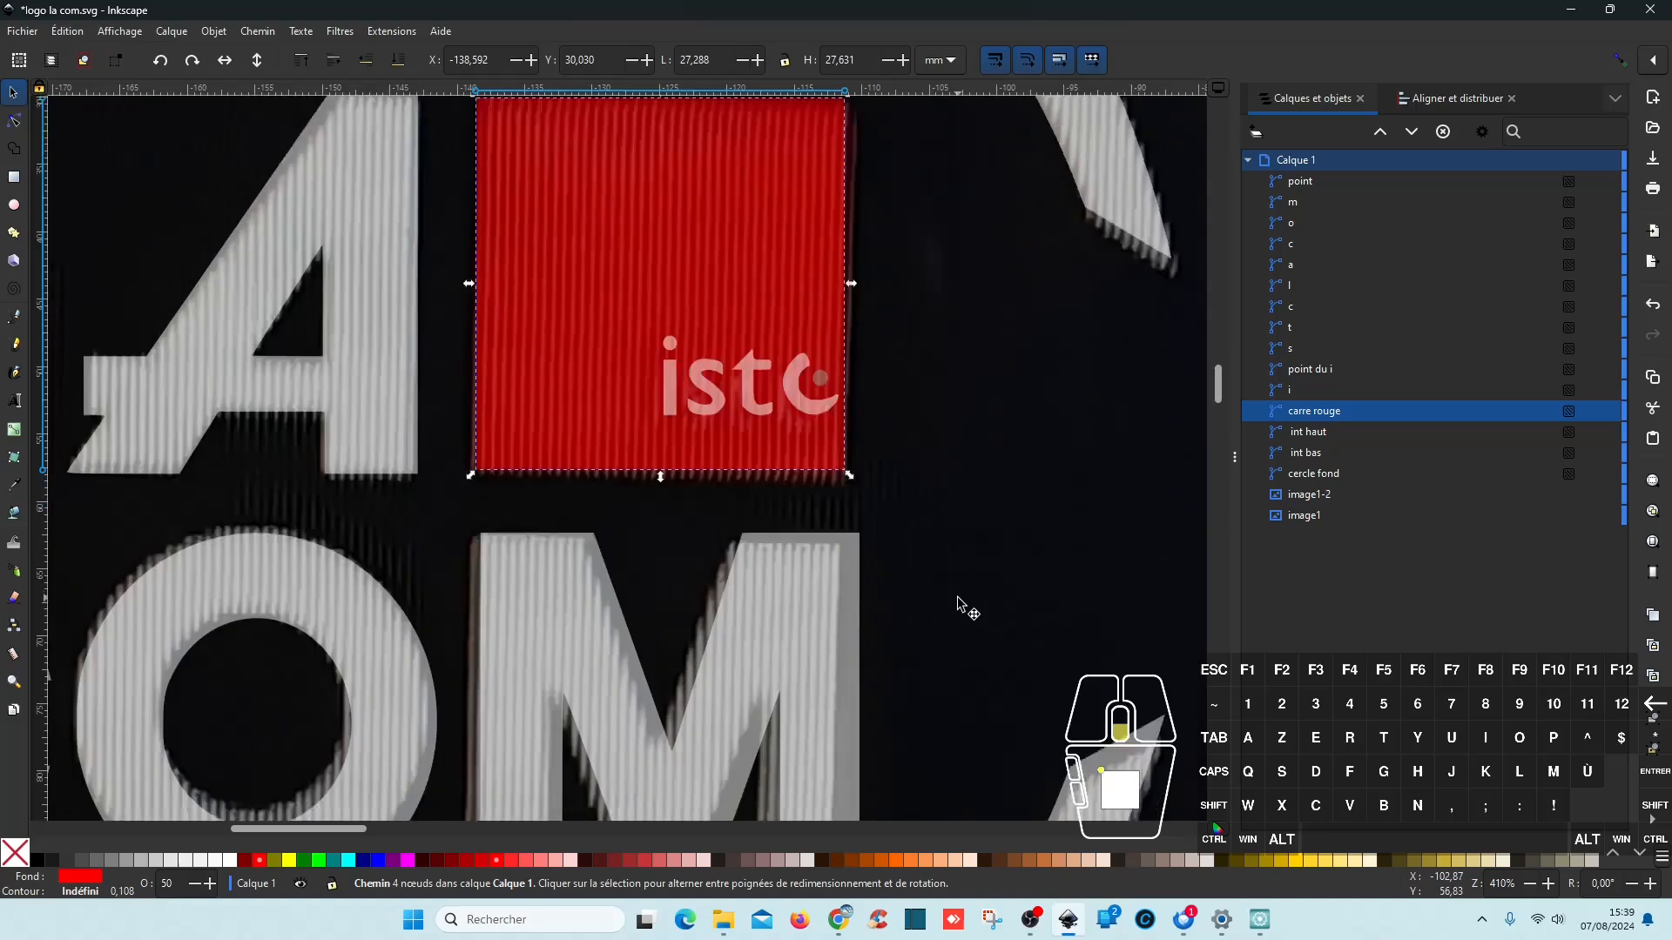
pyautogui.click(781, 408)
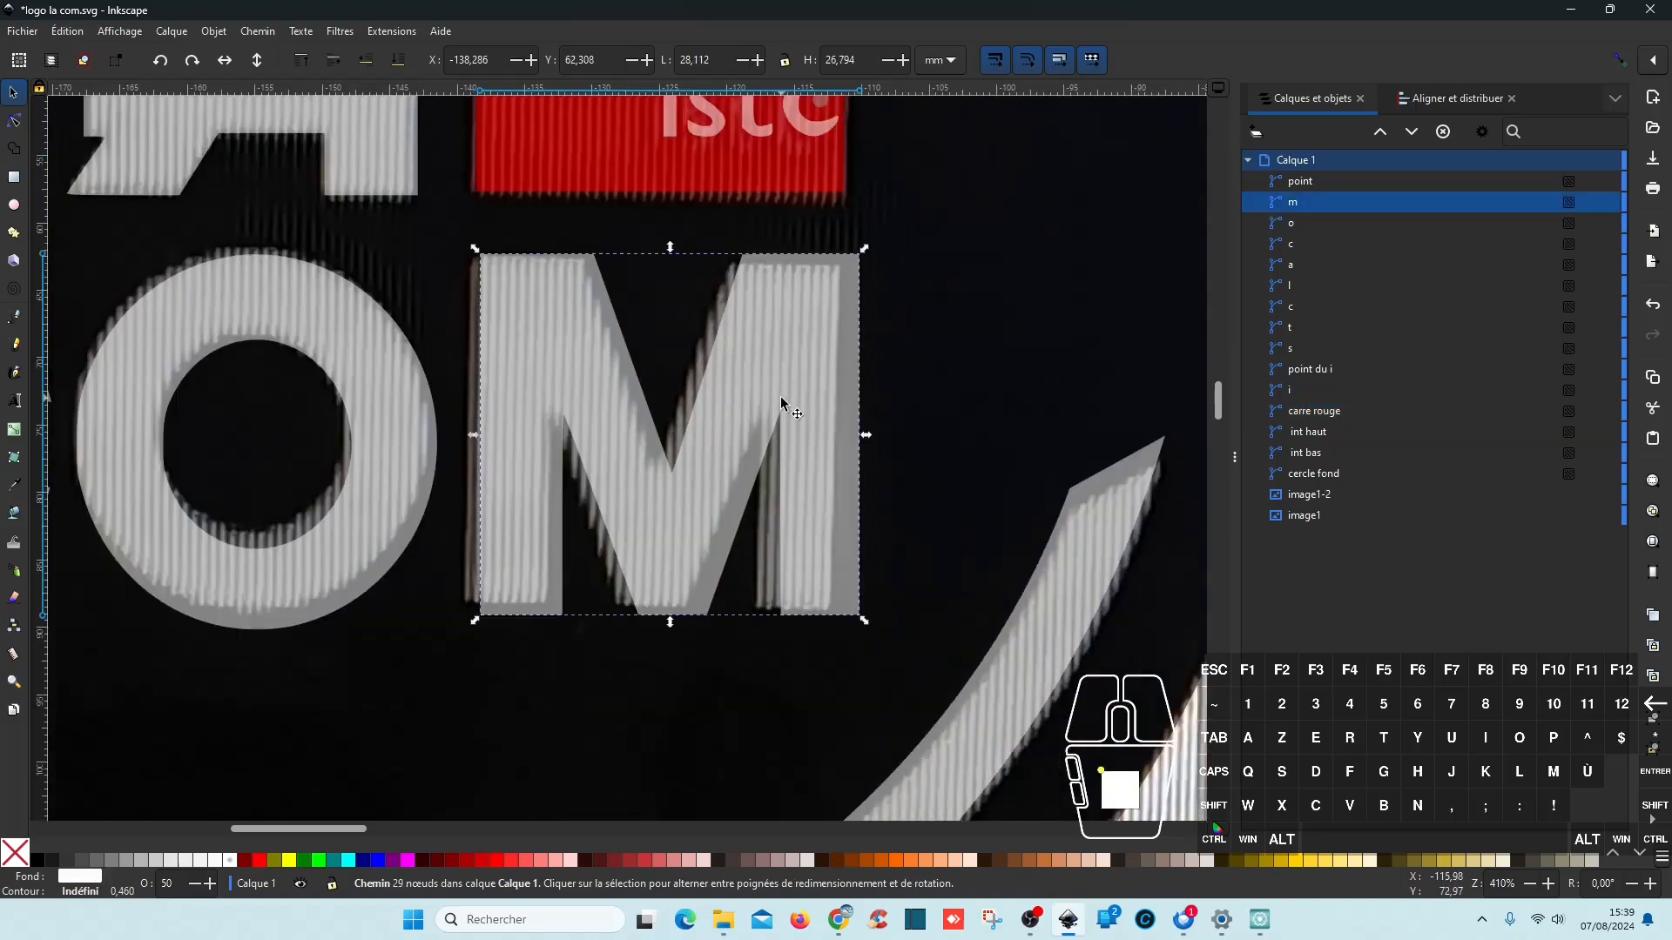
pyautogui.moveTo(865, 437); pyautogui.dragTo(843, 445)
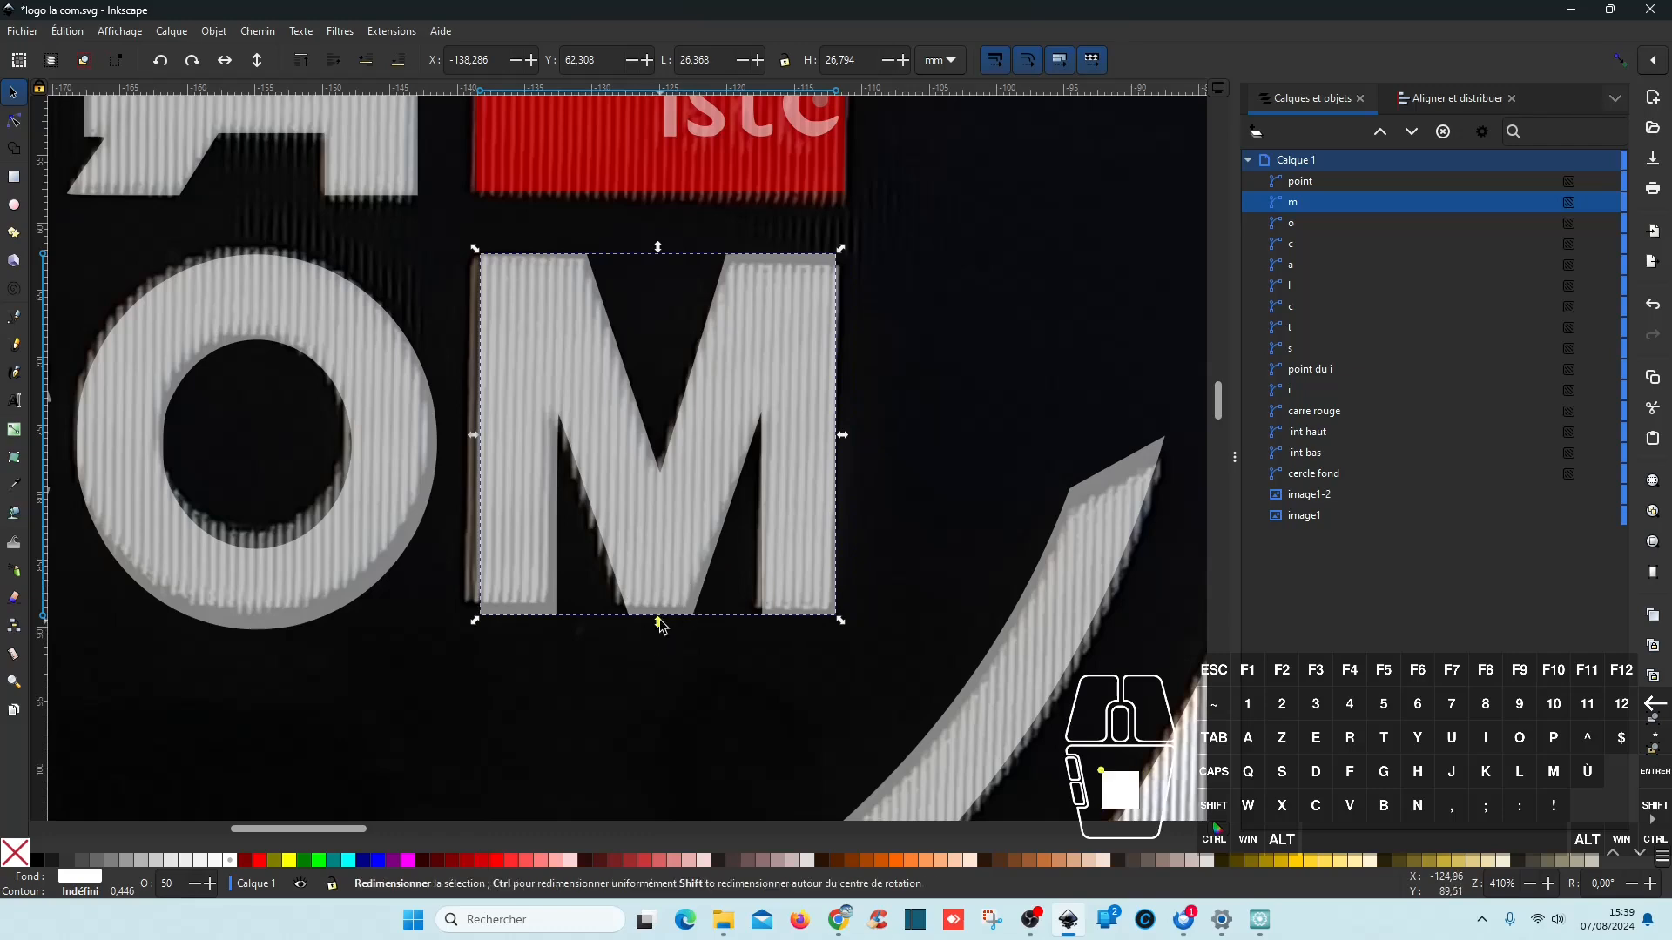
pyautogui.moveTo(659, 625); pyautogui.dragTo(658, 619)
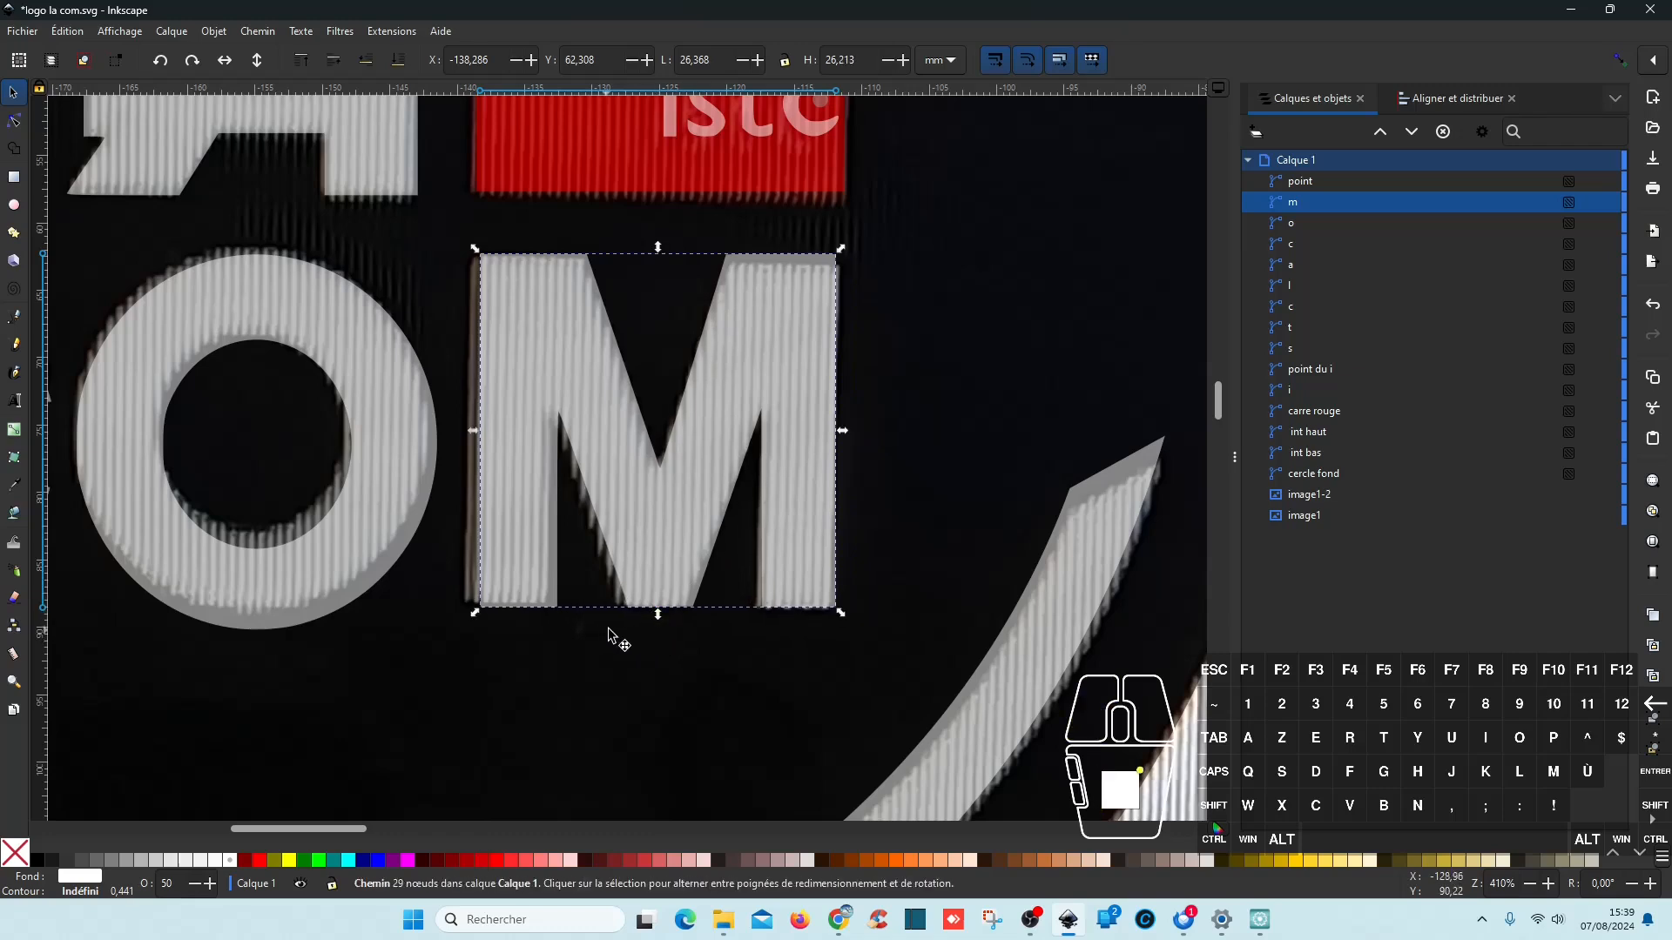
# Step: Shrink the letter O to about 26.5 × 26.7 mm so it matches the photo
pyautogui.click(296, 593)
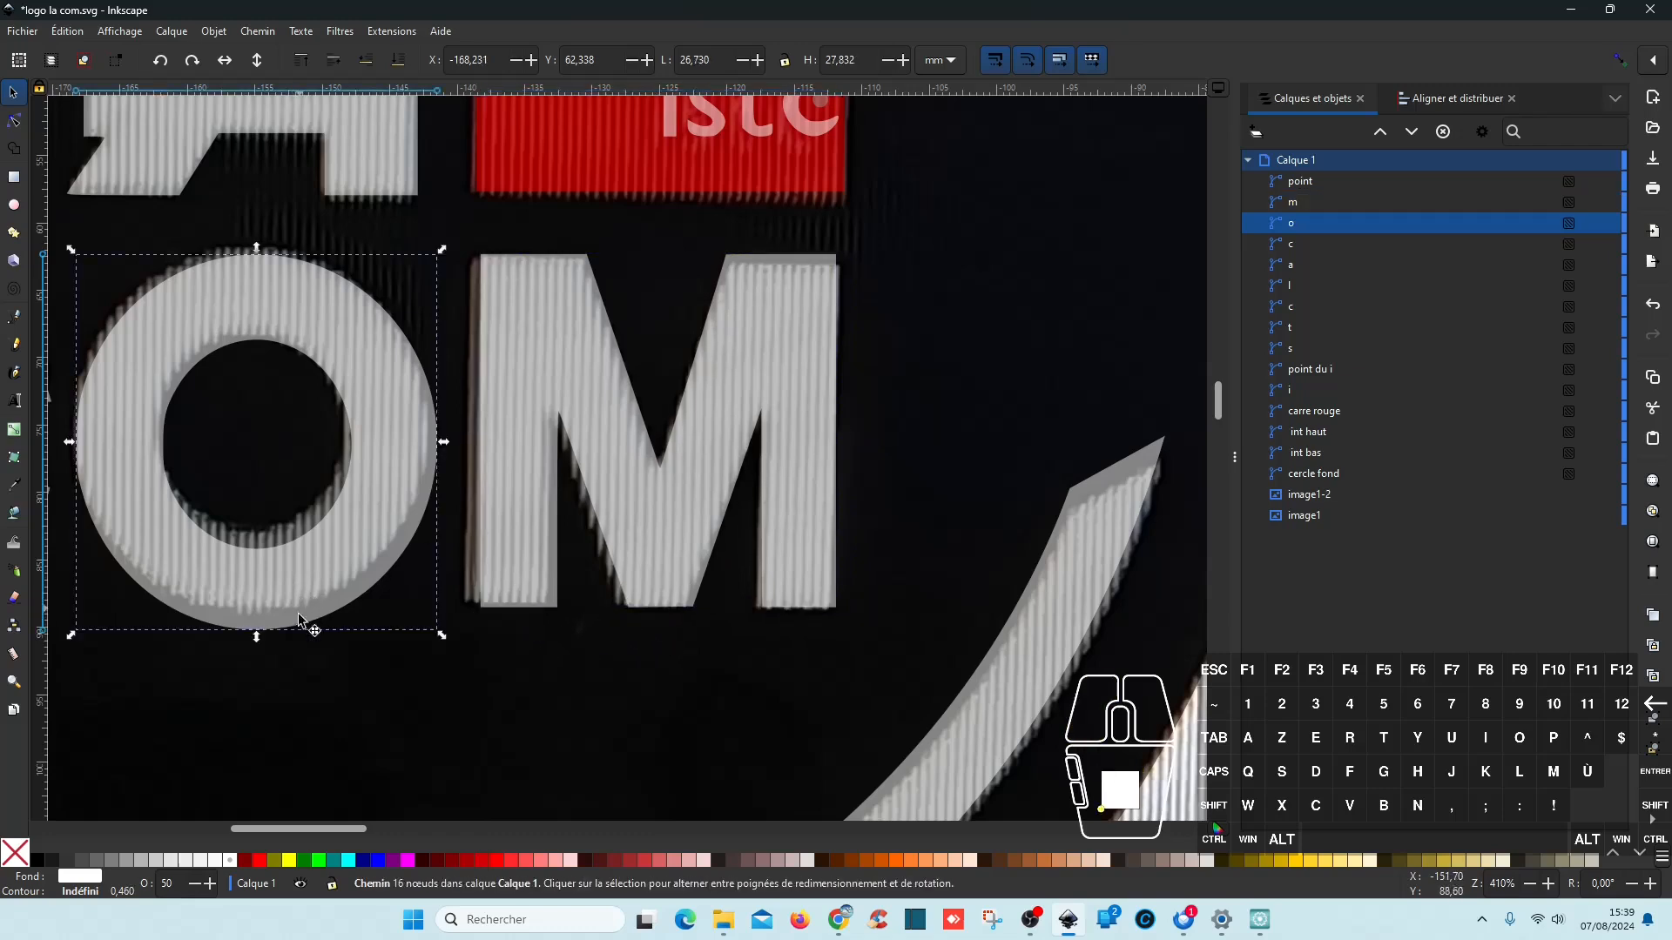
pyautogui.moveTo(256, 644); pyautogui.dragTo(262, 631)
pyautogui.moveTo(440, 441); pyautogui.dragTo(444, 444)
# Step: Edit the nodes of the letter A and lower its top edge to match the photo
pyautogui.scroll(-2, 497, 631)
pyautogui.moveTo(526, 669); pyautogui.dragTo(795, 687)
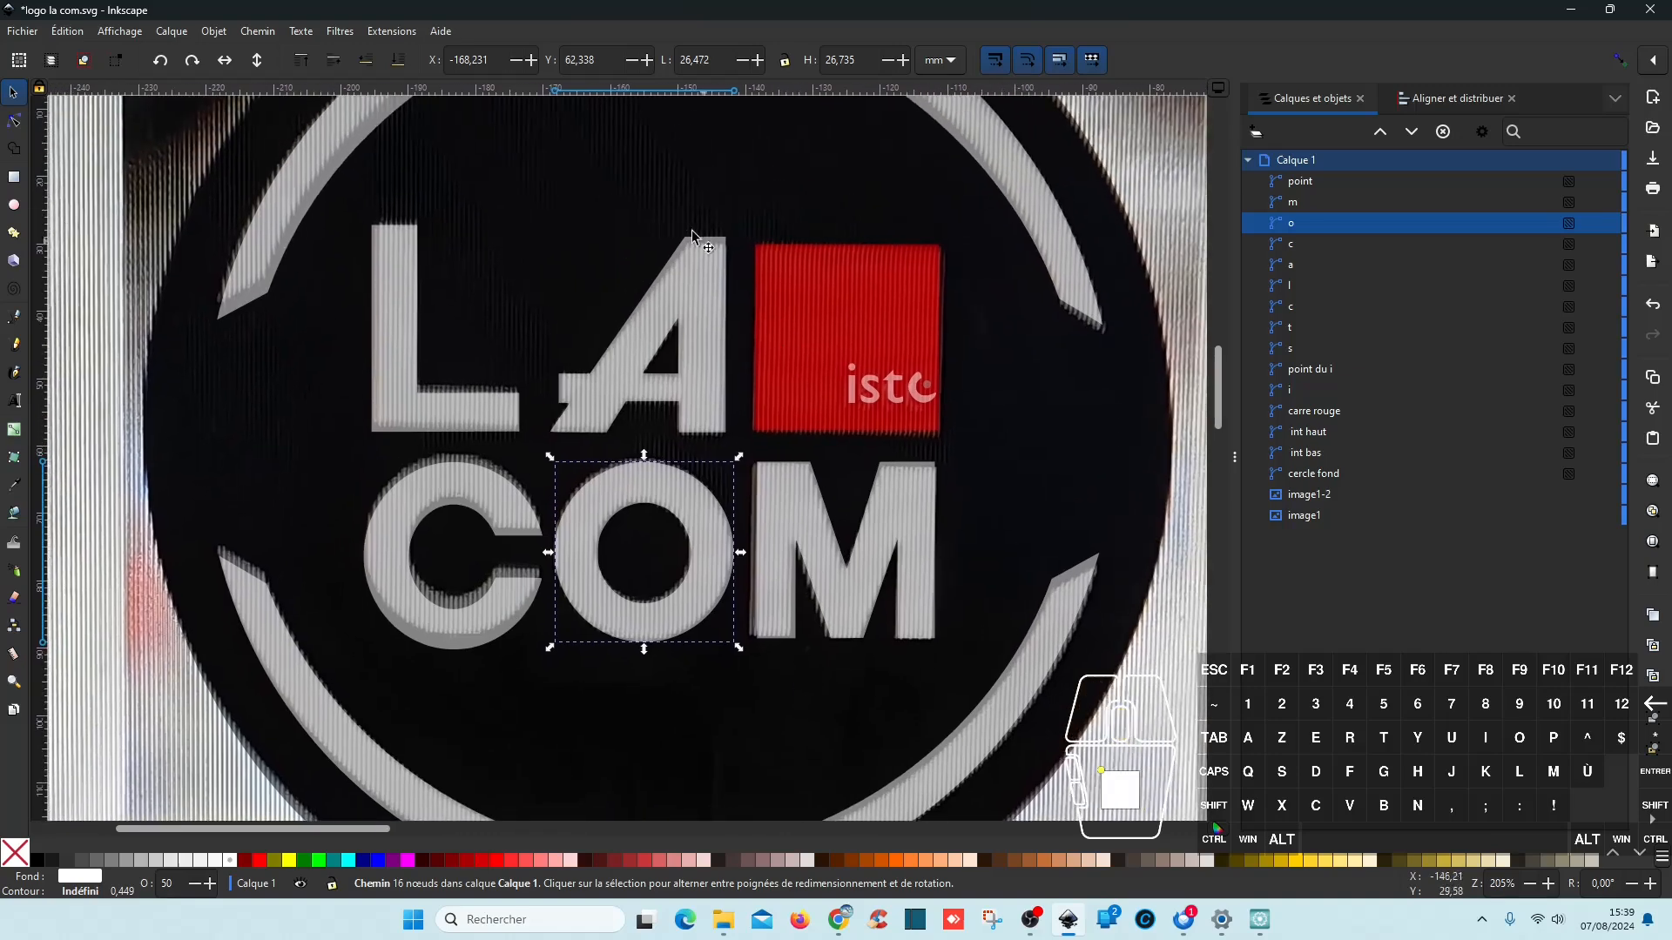
pyautogui.click(707, 263)
pyautogui.scroll(3, 723, 272)
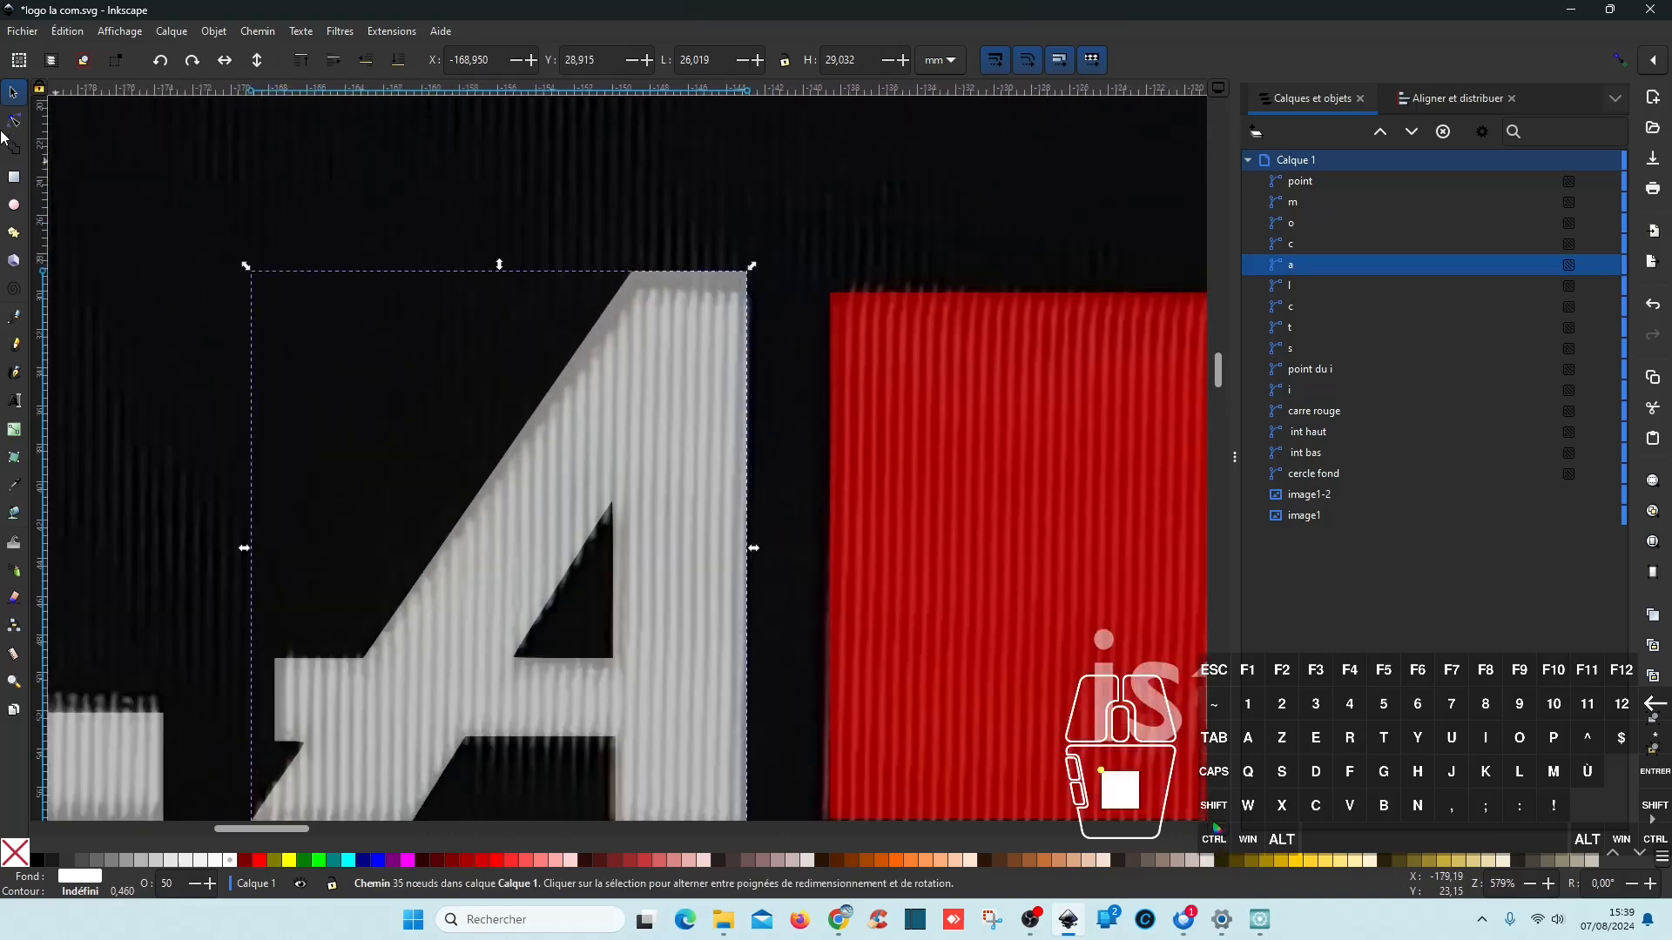
pyautogui.click(16, 124)
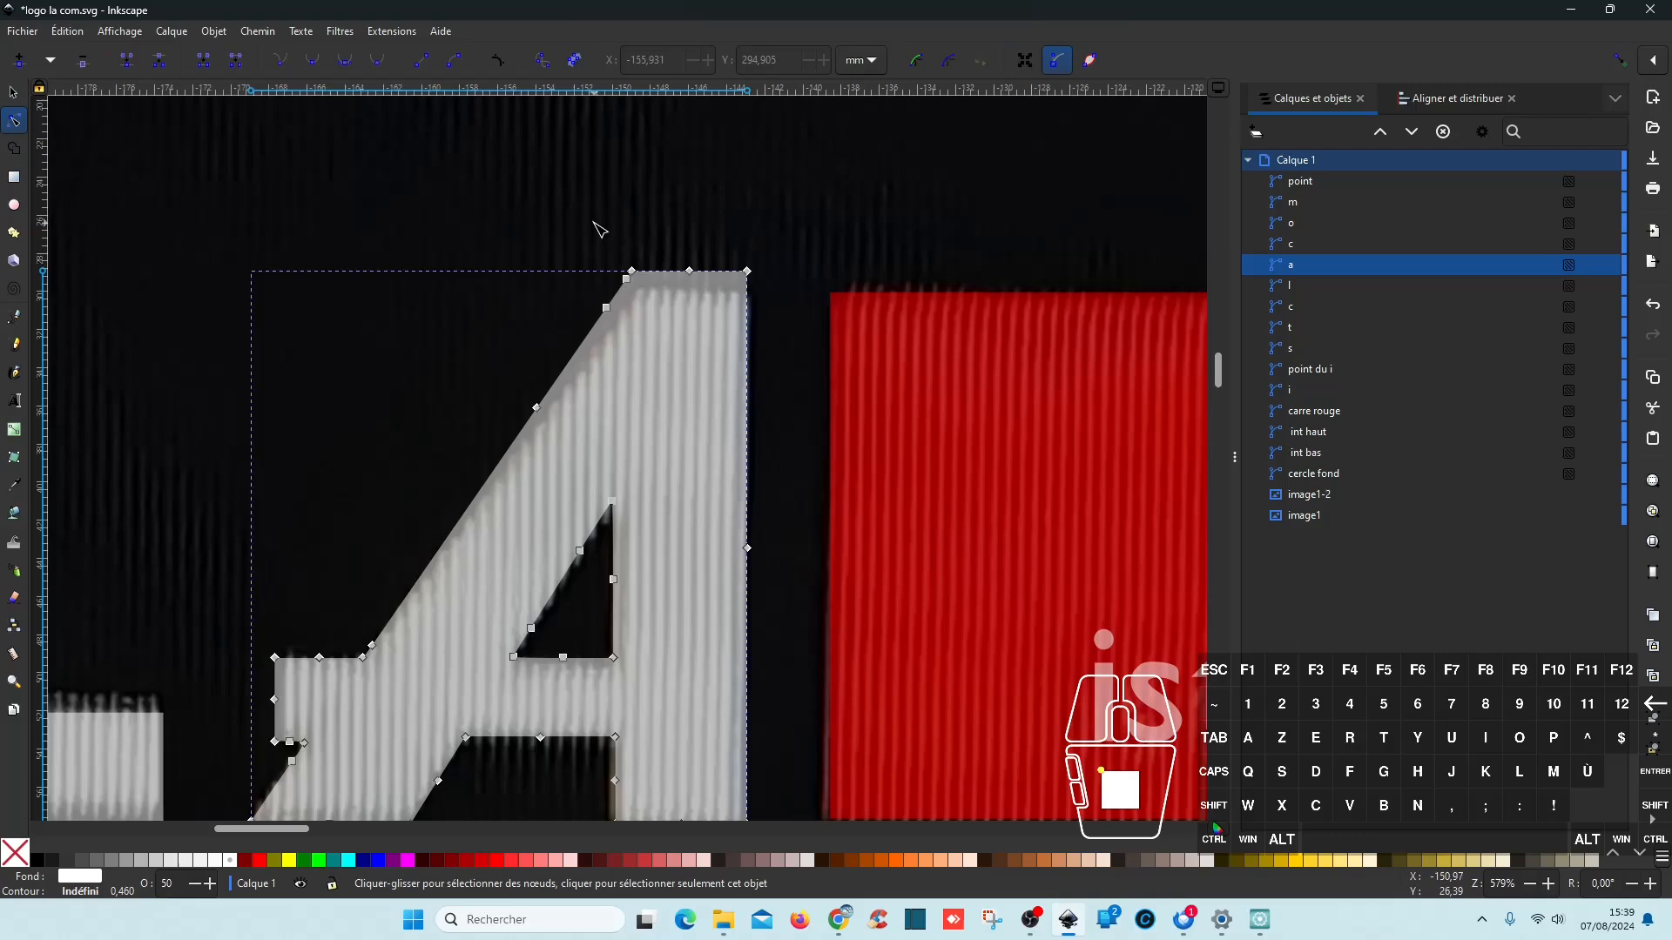
pyautogui.click(627, 279)
pyautogui.moveTo(613, 233); pyautogui.dragTo(754, 293)
pyautogui.moveTo(613, 317); pyautogui.dragTo(613, 330)
# Step: Delete the surplus nodes on the A's outer slanted edge and make its upper end node a corner node
pyautogui.moveTo(650, 429); pyautogui.dragTo(501, 326)
pyautogui.press('Delete')
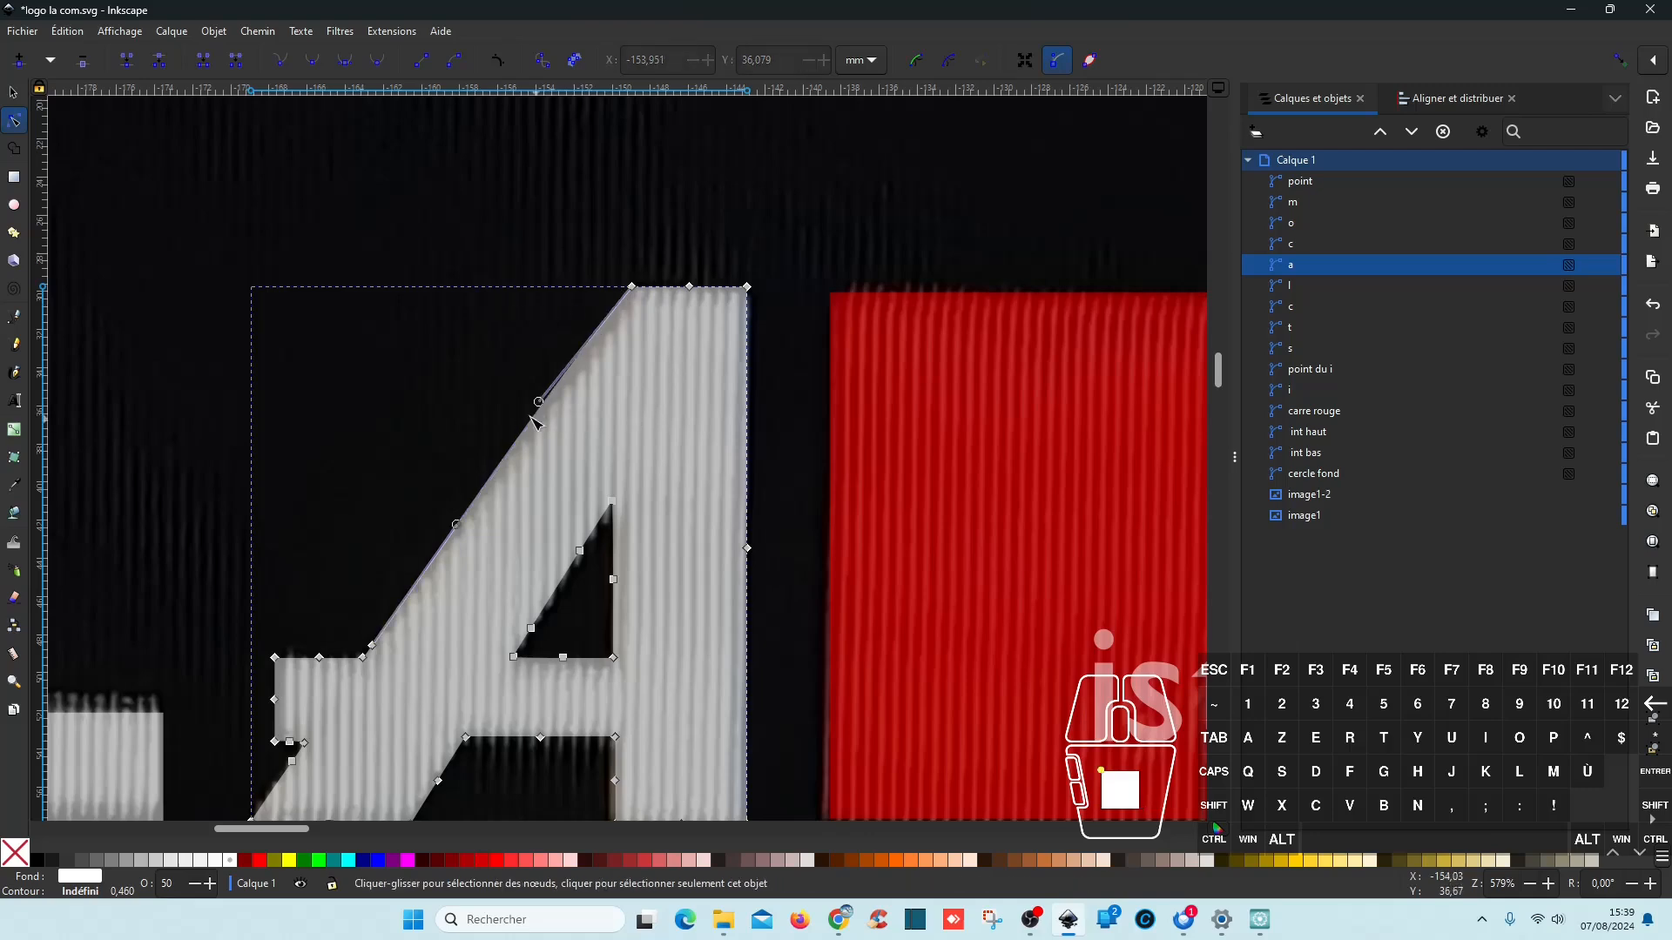
pyautogui.moveTo(607, 234); pyautogui.dragTo(660, 338)
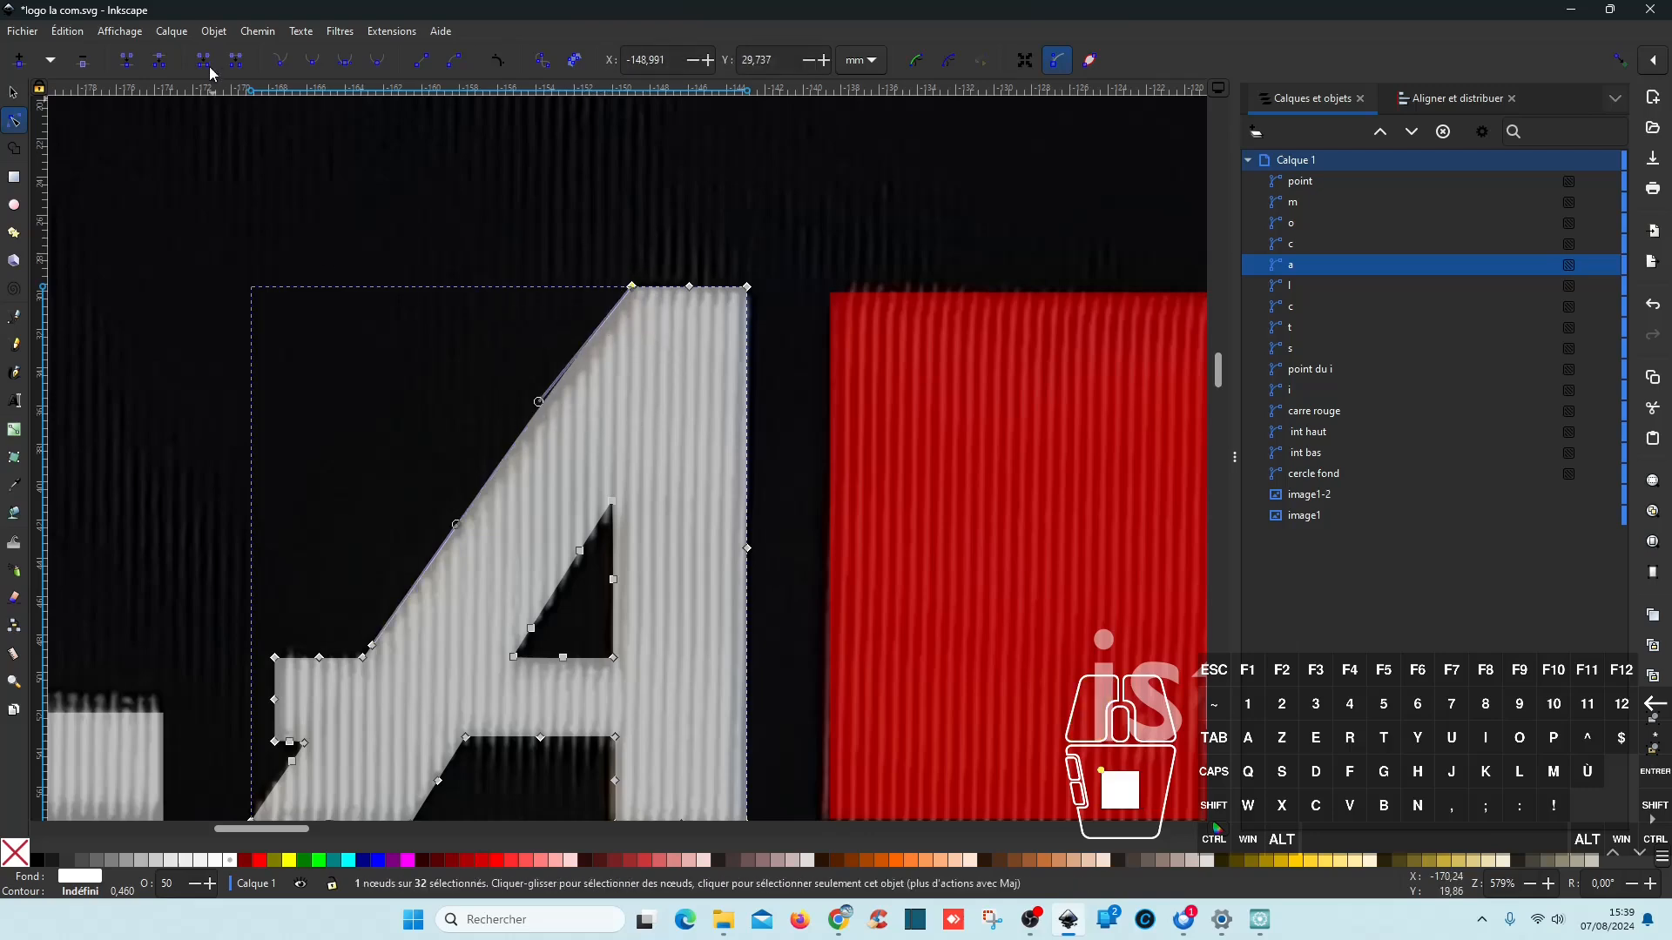
pyautogui.click(282, 67)
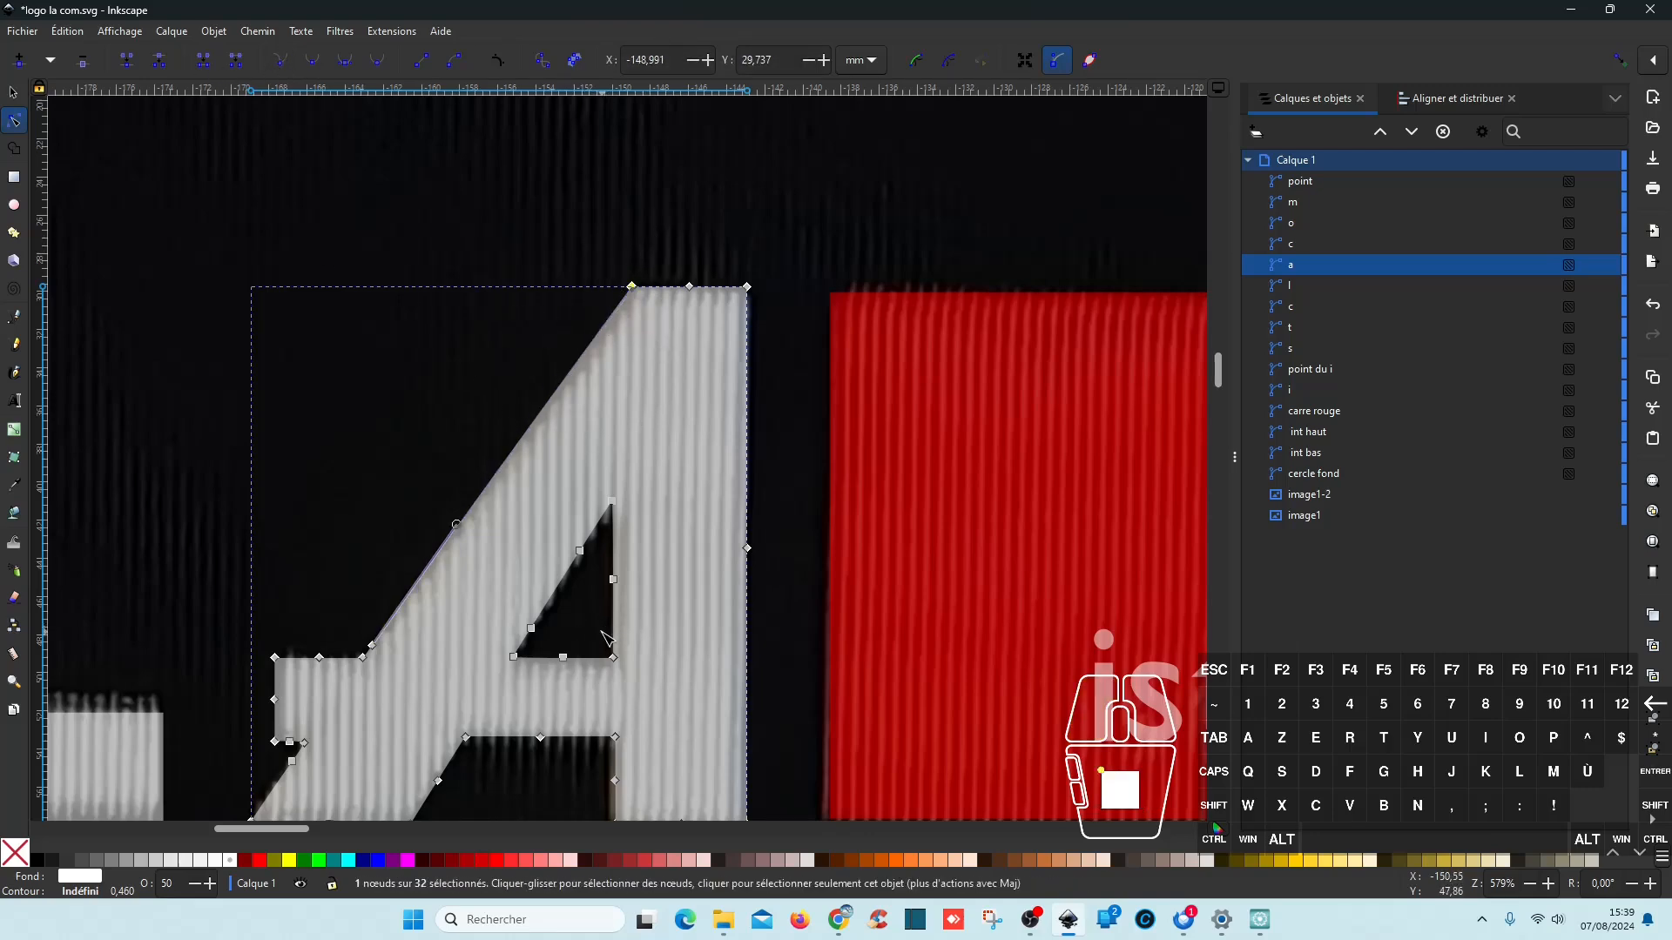
# Step: Raise the three bottom-edge nodes of the letter L to the lettering in the photo
pyautogui.scroll(-5, 601, 638)
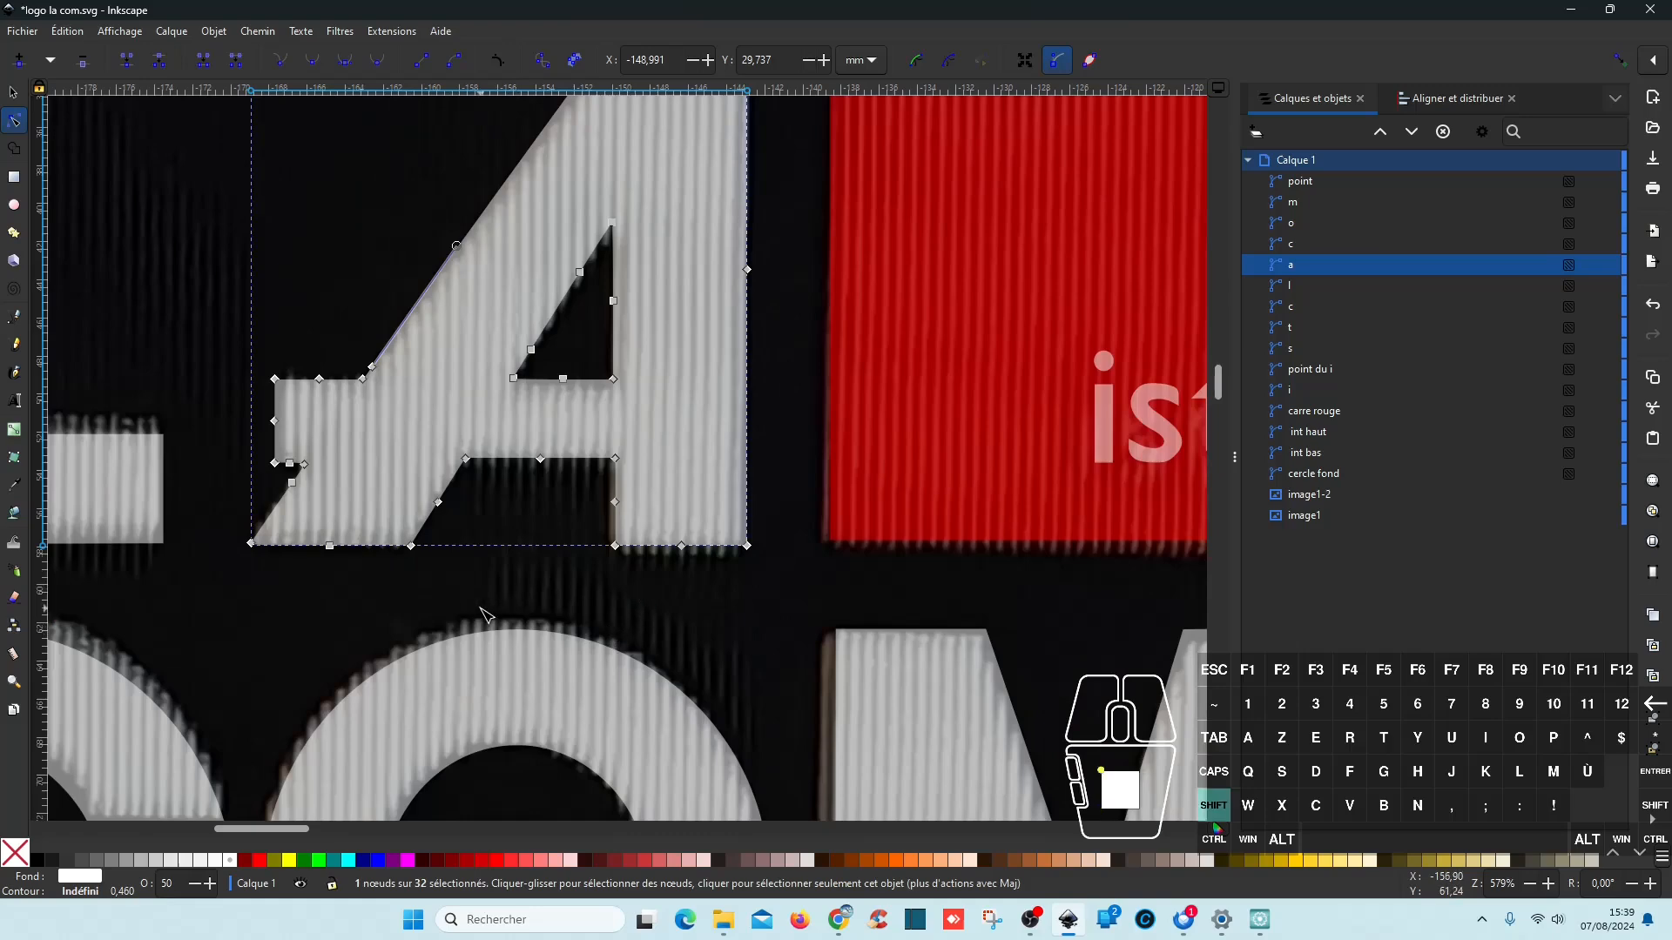
pyautogui.hscroll(-6, 485, 615)
pyautogui.click(365, 533)
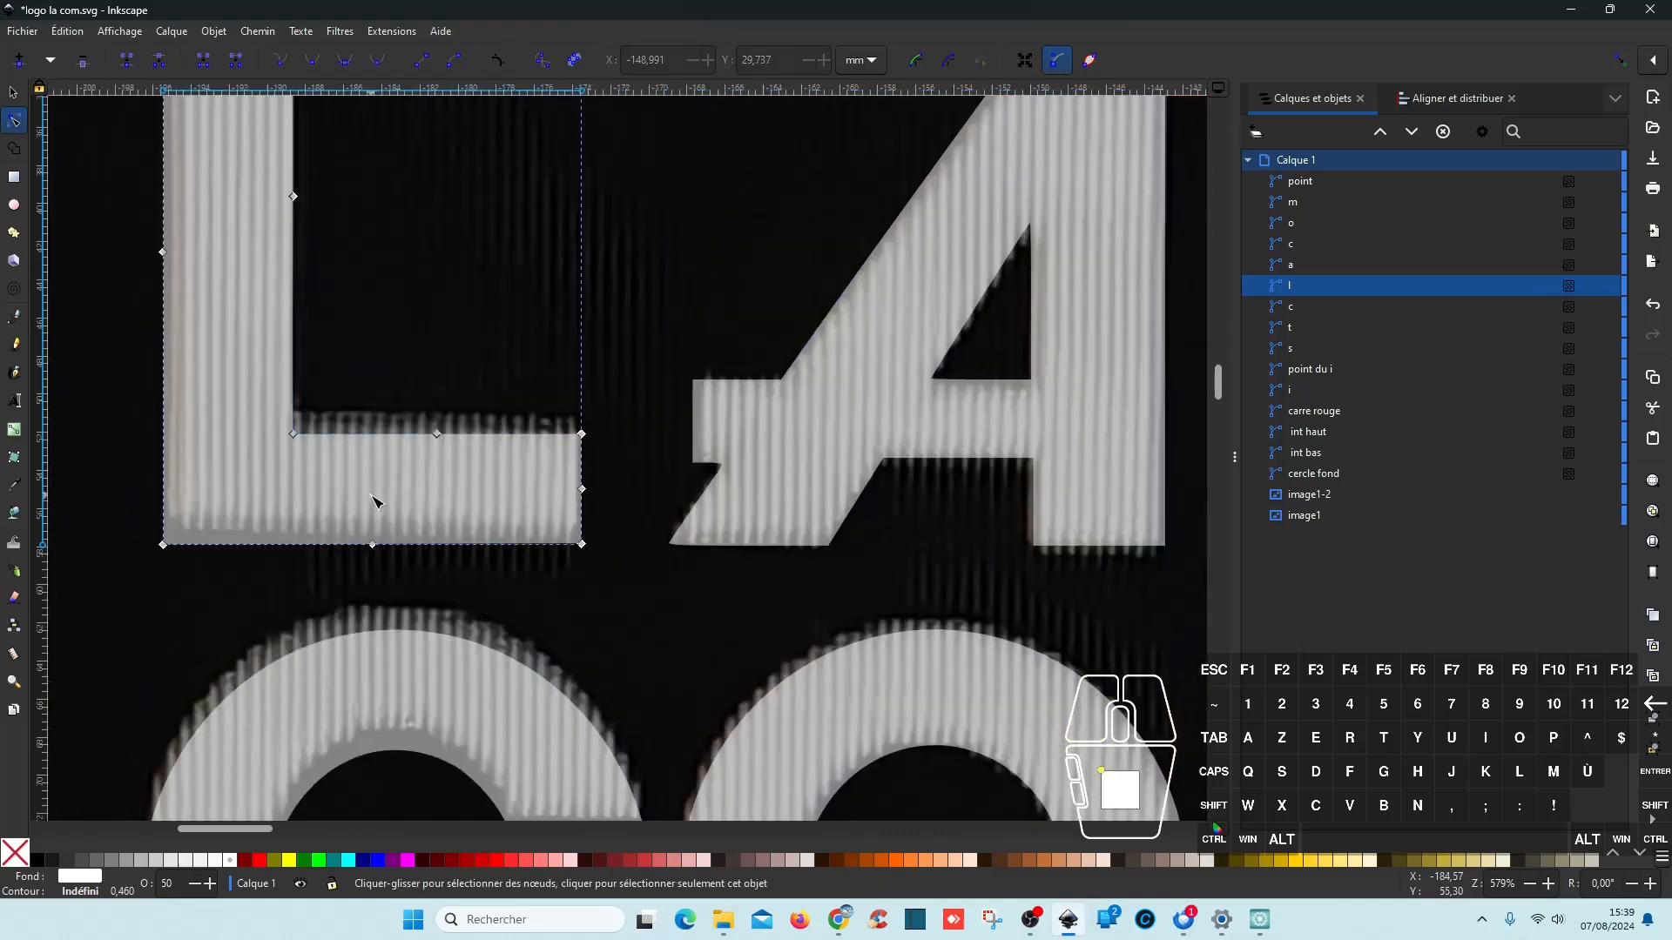
pyautogui.moveTo(123, 518); pyautogui.dragTo(625, 600)
pyautogui.moveTo(373, 545); pyautogui.dragTo(376, 540)
# Step: Delete surplus nodes at the C's upper terminal and move its remaining corners up to match the photo
pyautogui.scroll(-4, 534, 601)
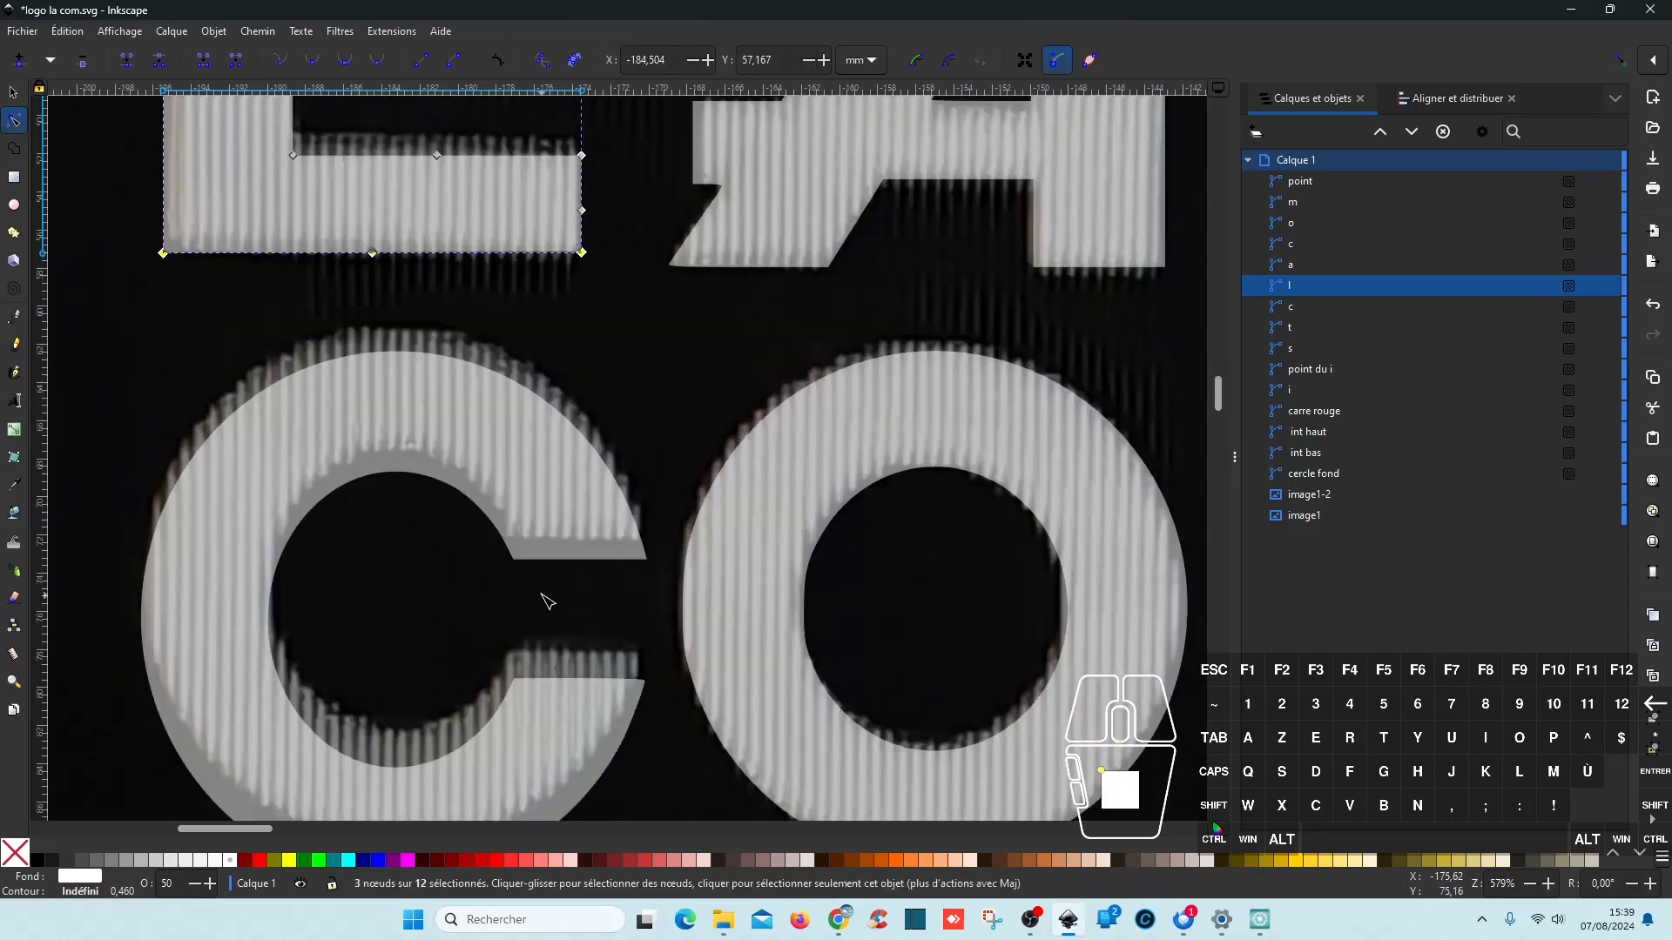
pyautogui.click(520, 505)
pyautogui.click(504, 542)
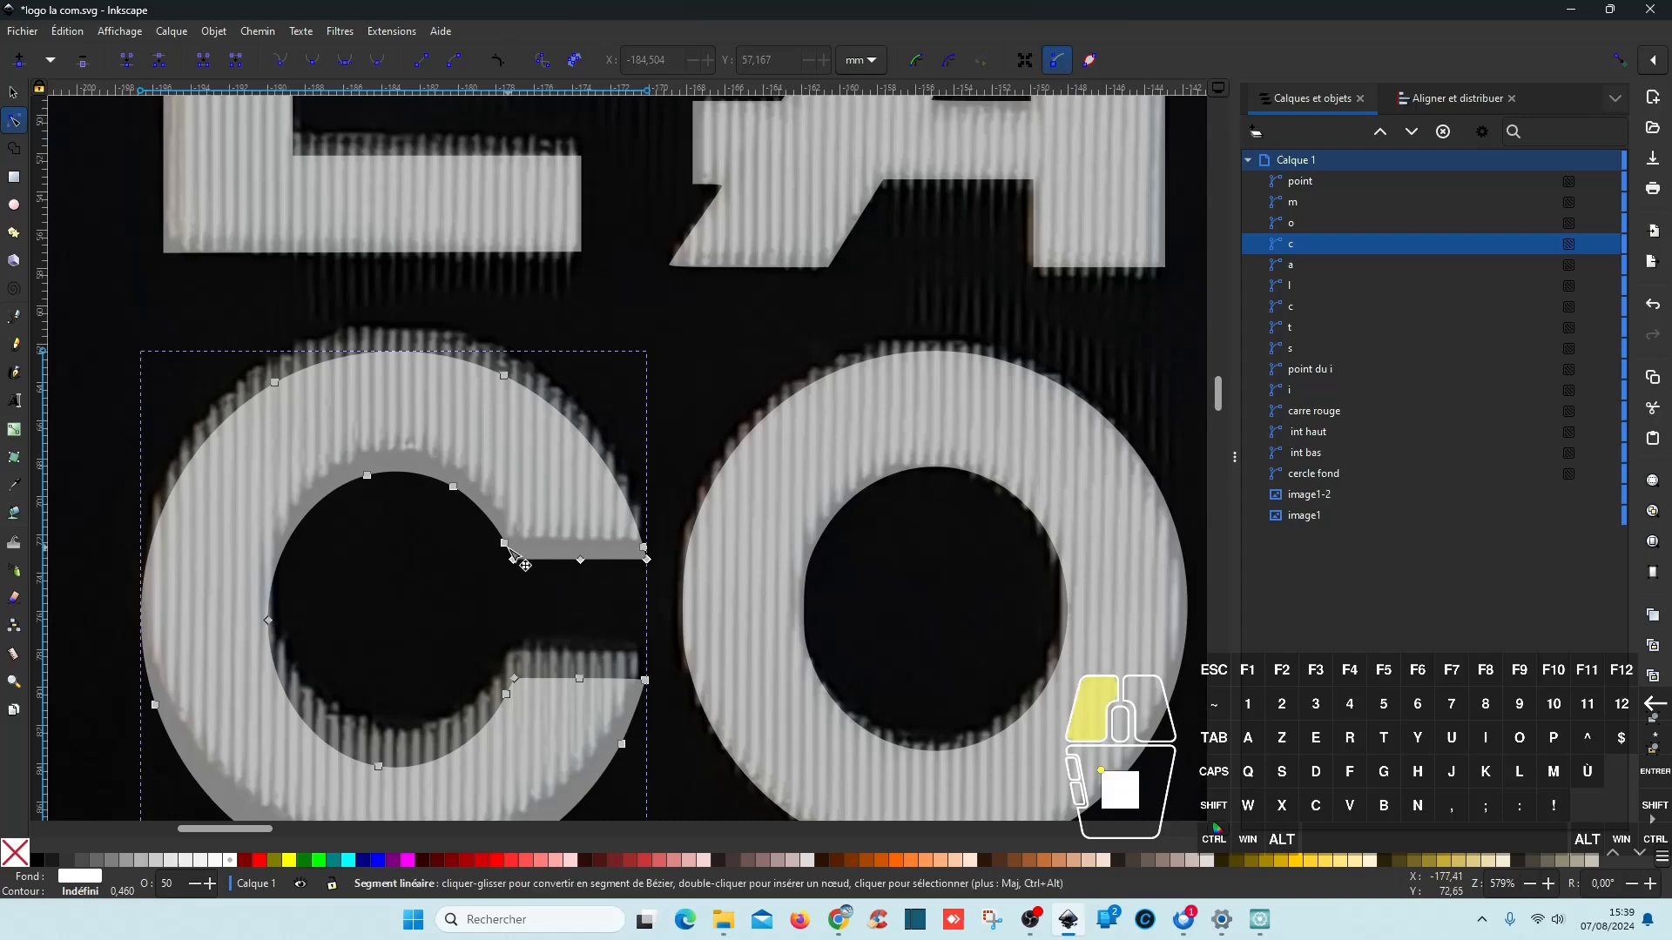
pyautogui.press('Delete')
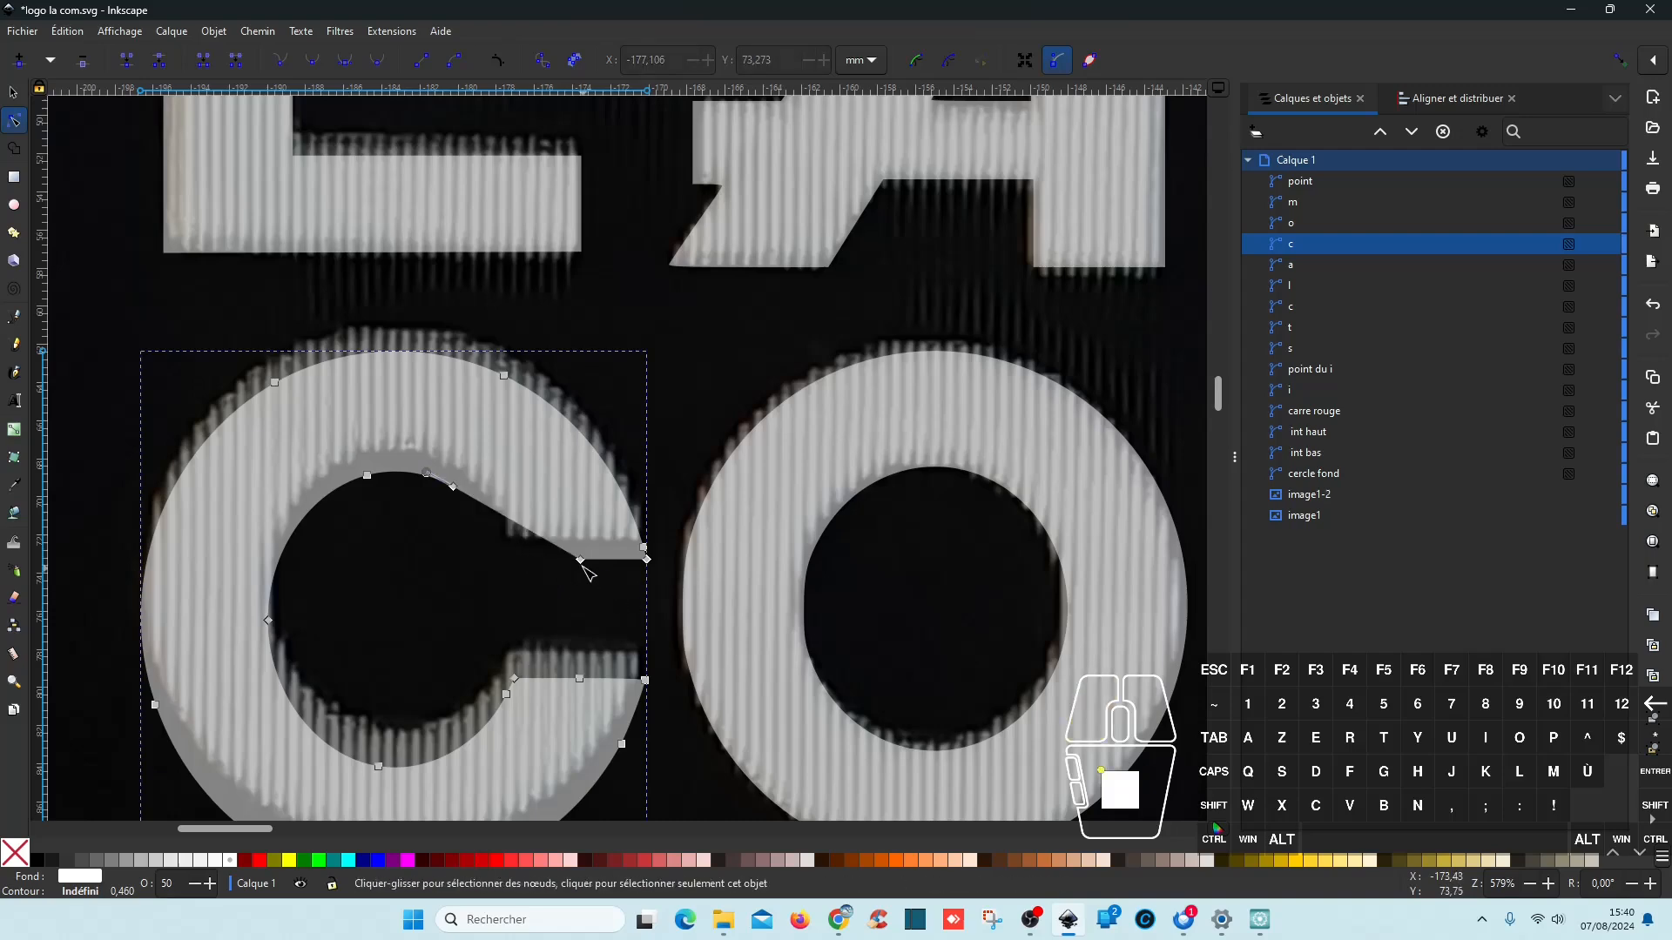
pyautogui.moveTo(580, 560); pyautogui.dragTo(510, 537)
pyautogui.click(645, 553)
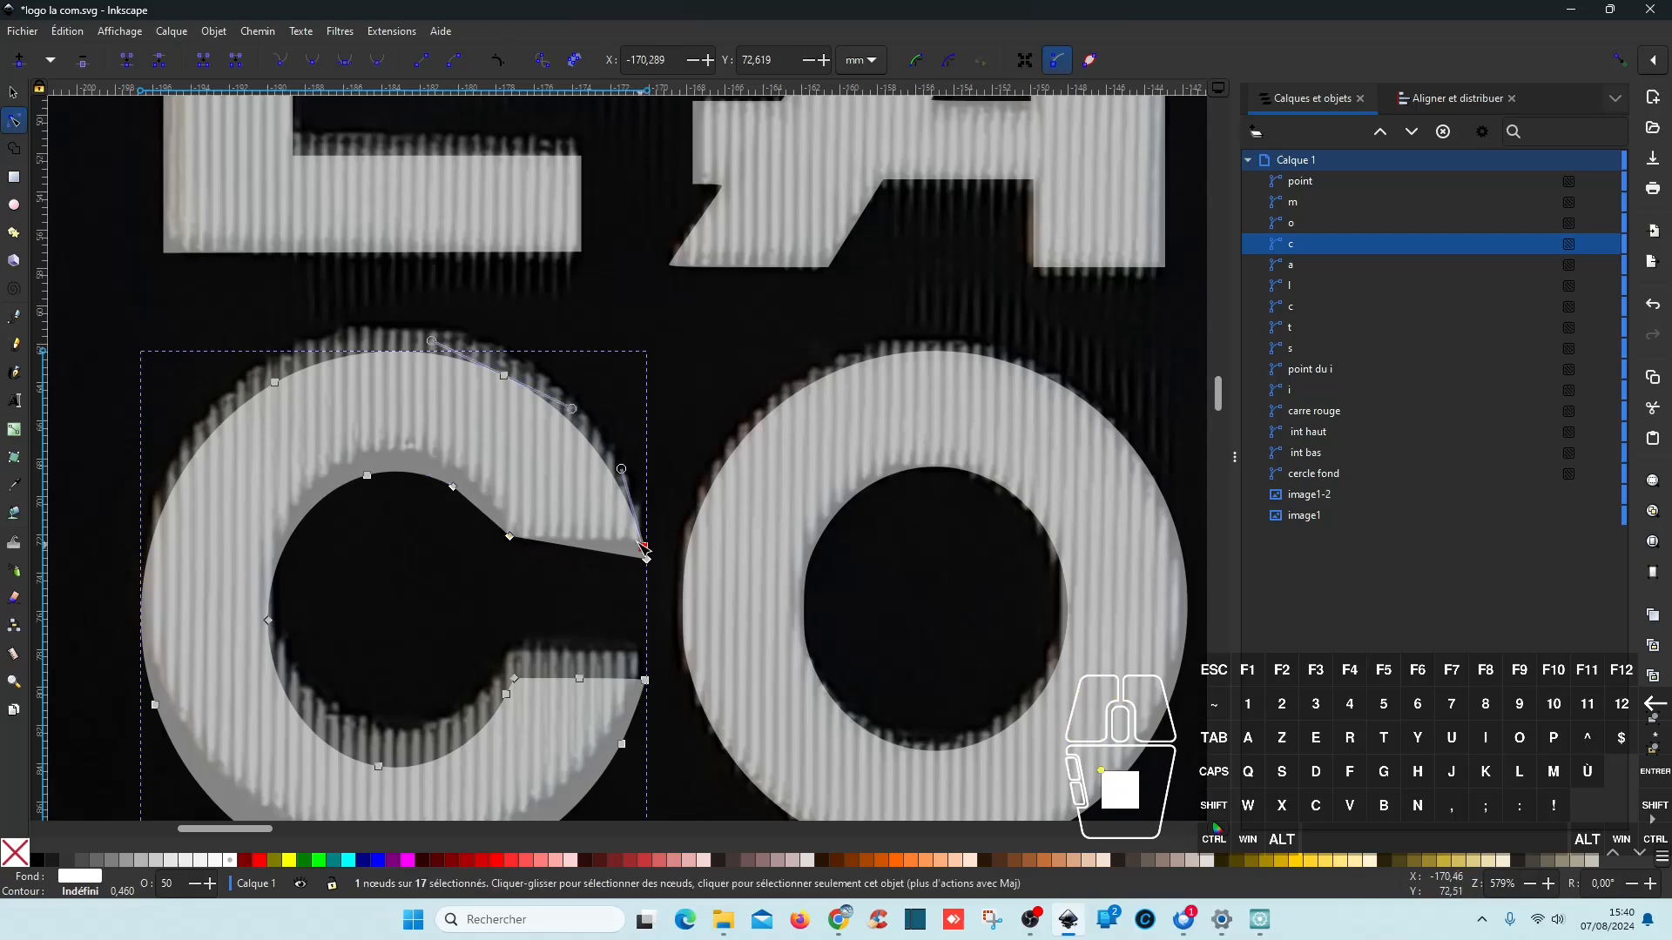
pyautogui.moveTo(644, 547)
pyautogui.mouseDown()
pyautogui.moveTo(649, 567)
pyautogui.moveTo(641, 542)
pyautogui.mouseUp()
# Step: Raise the C's lower inner curve and the inner corner of its lower terminal to match the photo
pyautogui.scroll(-3, 675, 728)
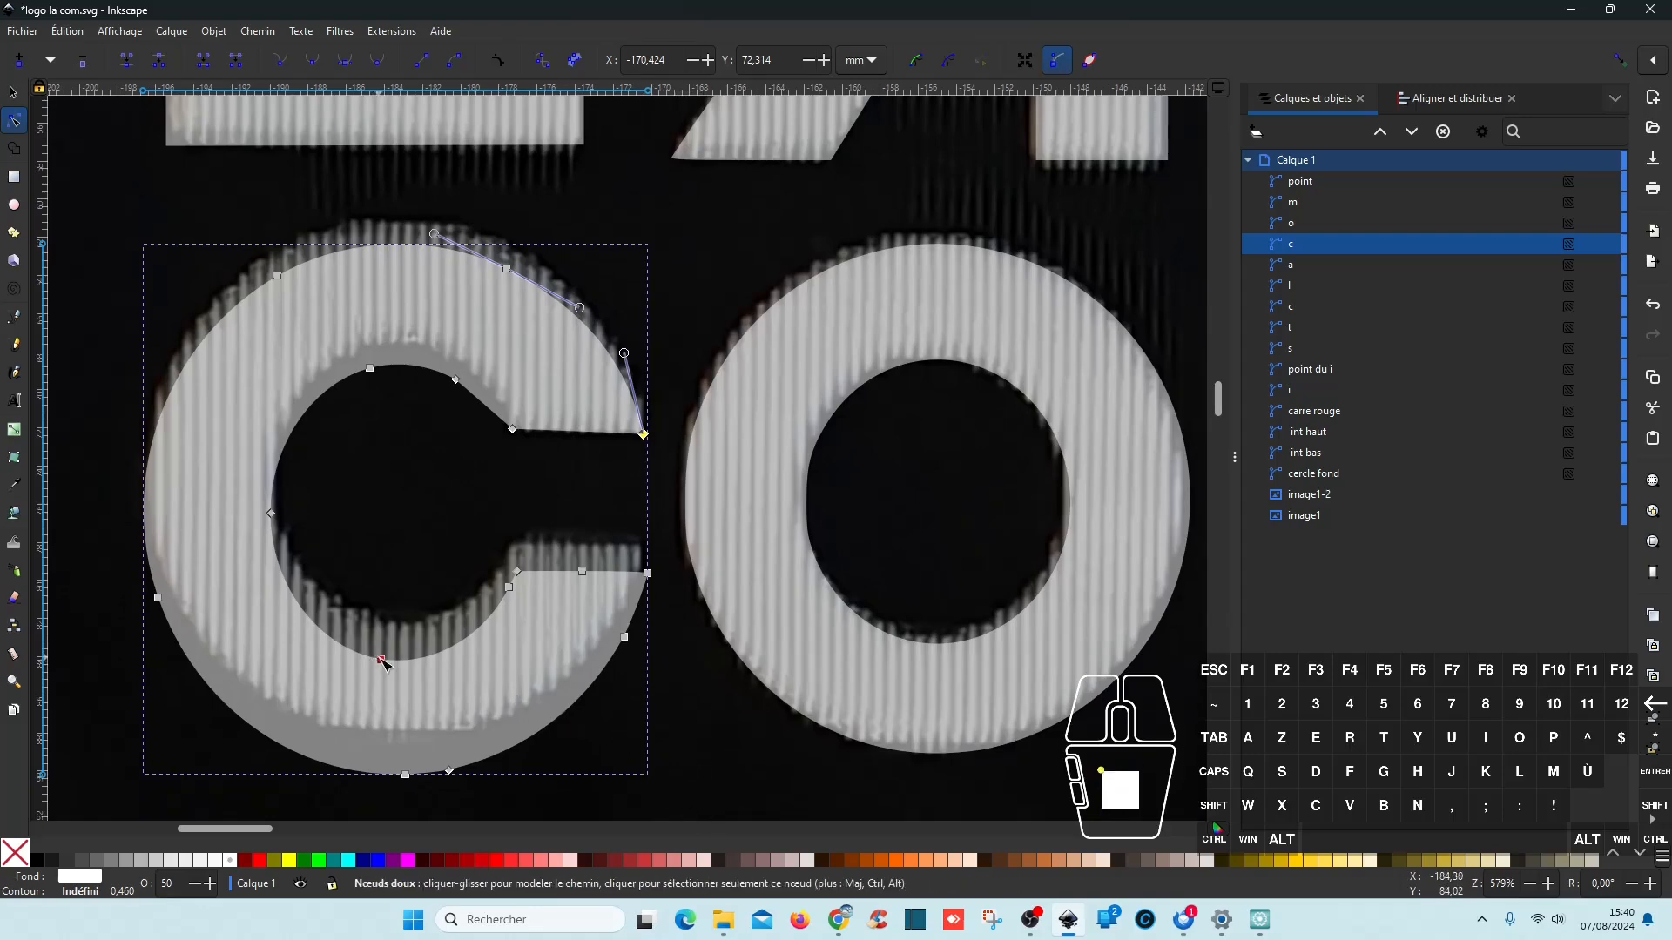
pyautogui.moveTo(381, 659); pyautogui.dragTo(386, 627)
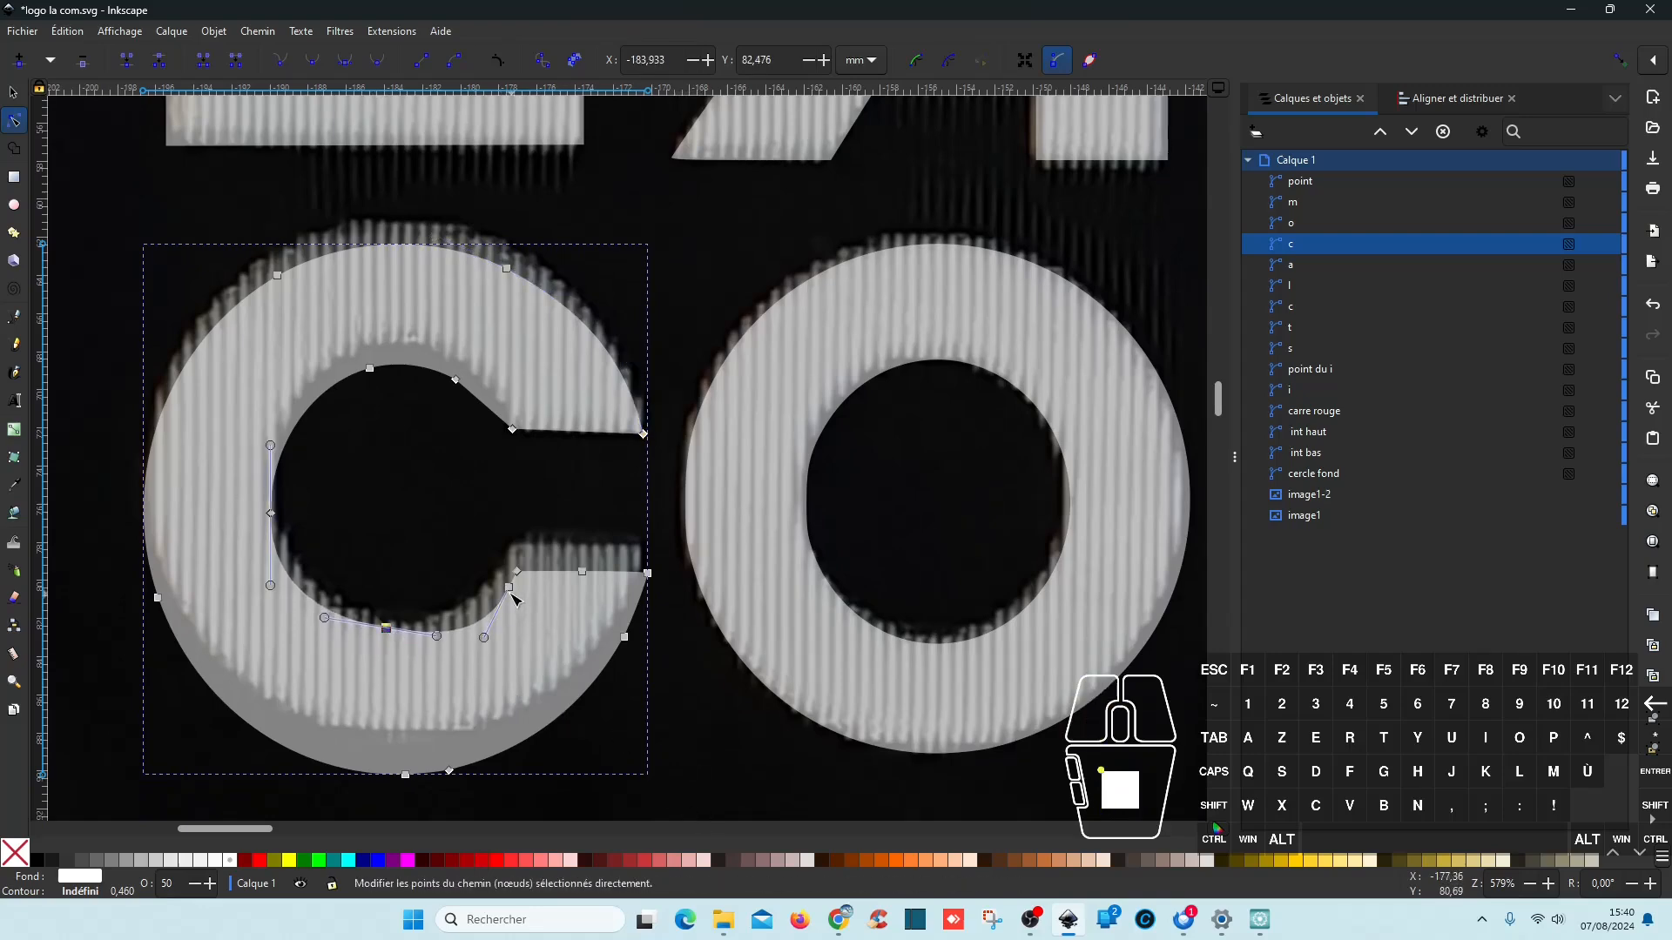
pyautogui.click(510, 589)
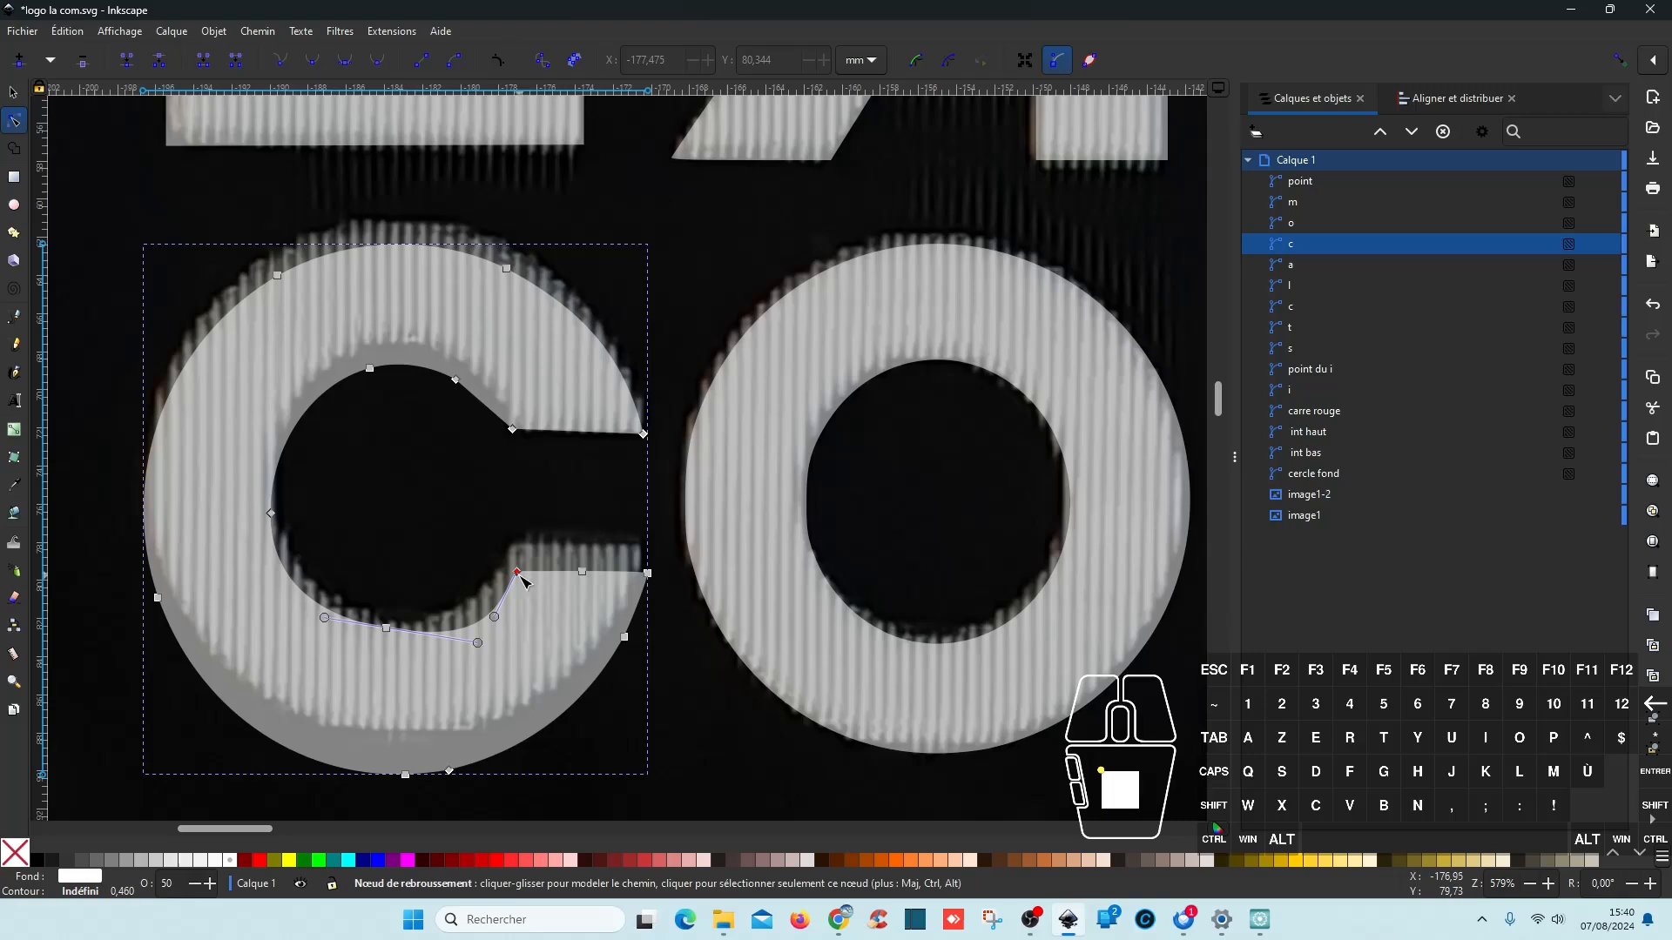
pyautogui.moveTo(511, 589); pyautogui.dragTo(515, 549)
# Step: Align the outer corner of the C's lower terminal with the photo and straighten the terminal edge using corner nodes
pyautogui.click(581, 572)
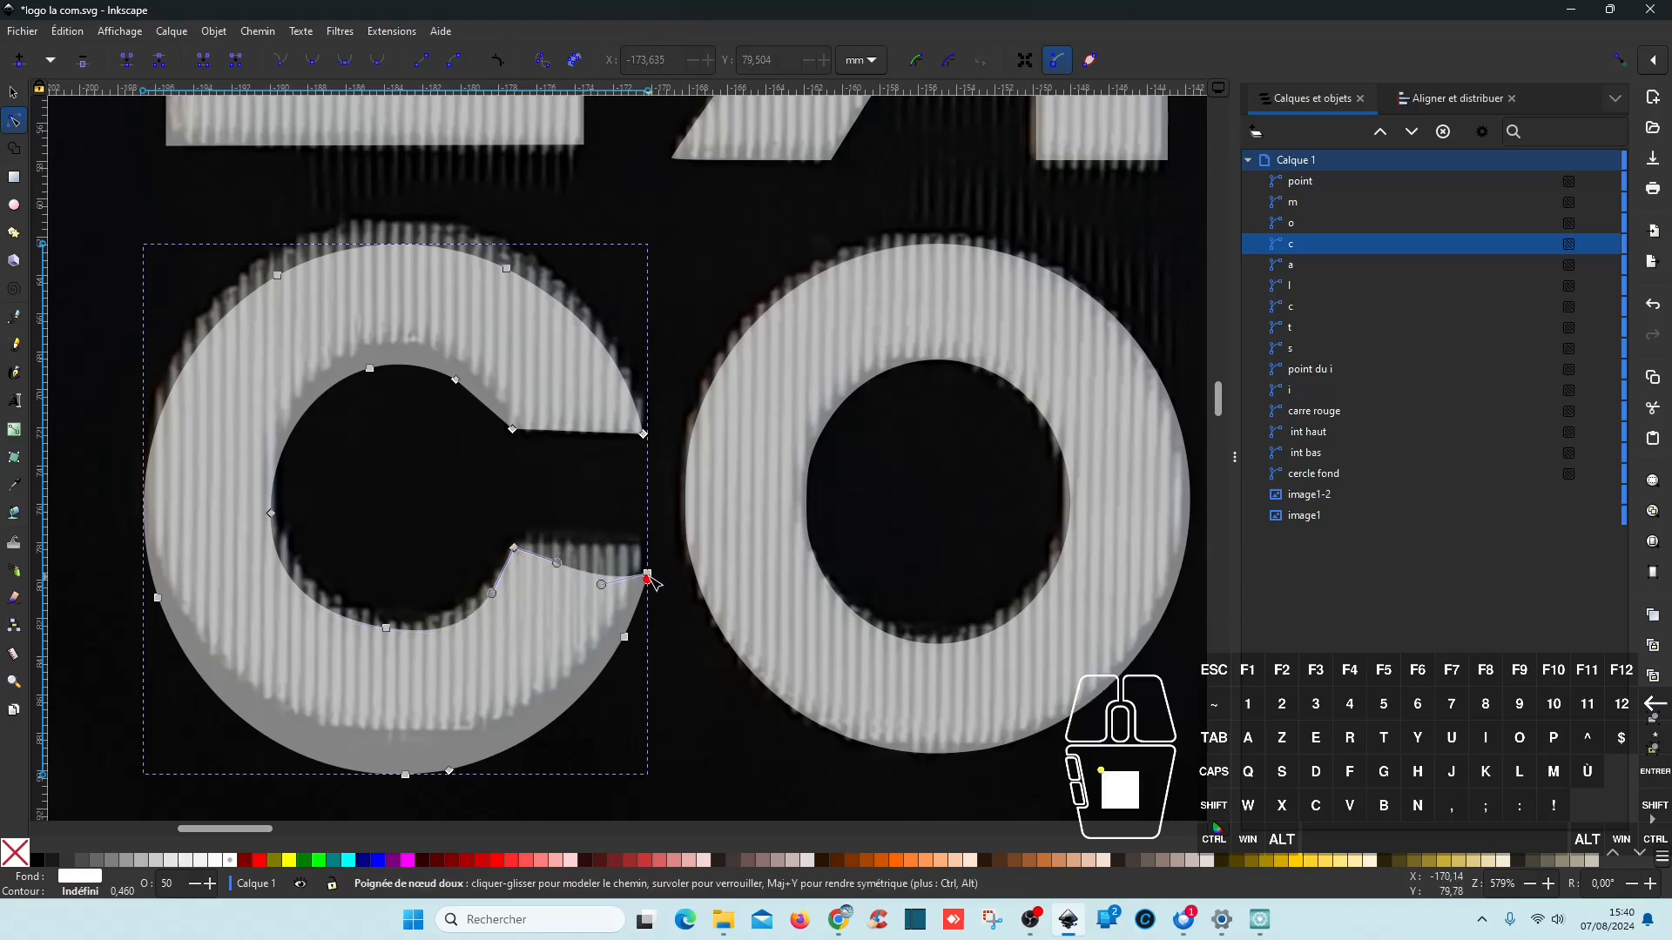
pyautogui.moveTo(647, 574)
pyautogui.mouseDown()
pyautogui.moveTo(637, 547)
pyautogui.moveTo(671, 574)
pyautogui.mouseUp()
pyautogui.click(486, 511)
pyautogui.click(280, 59)
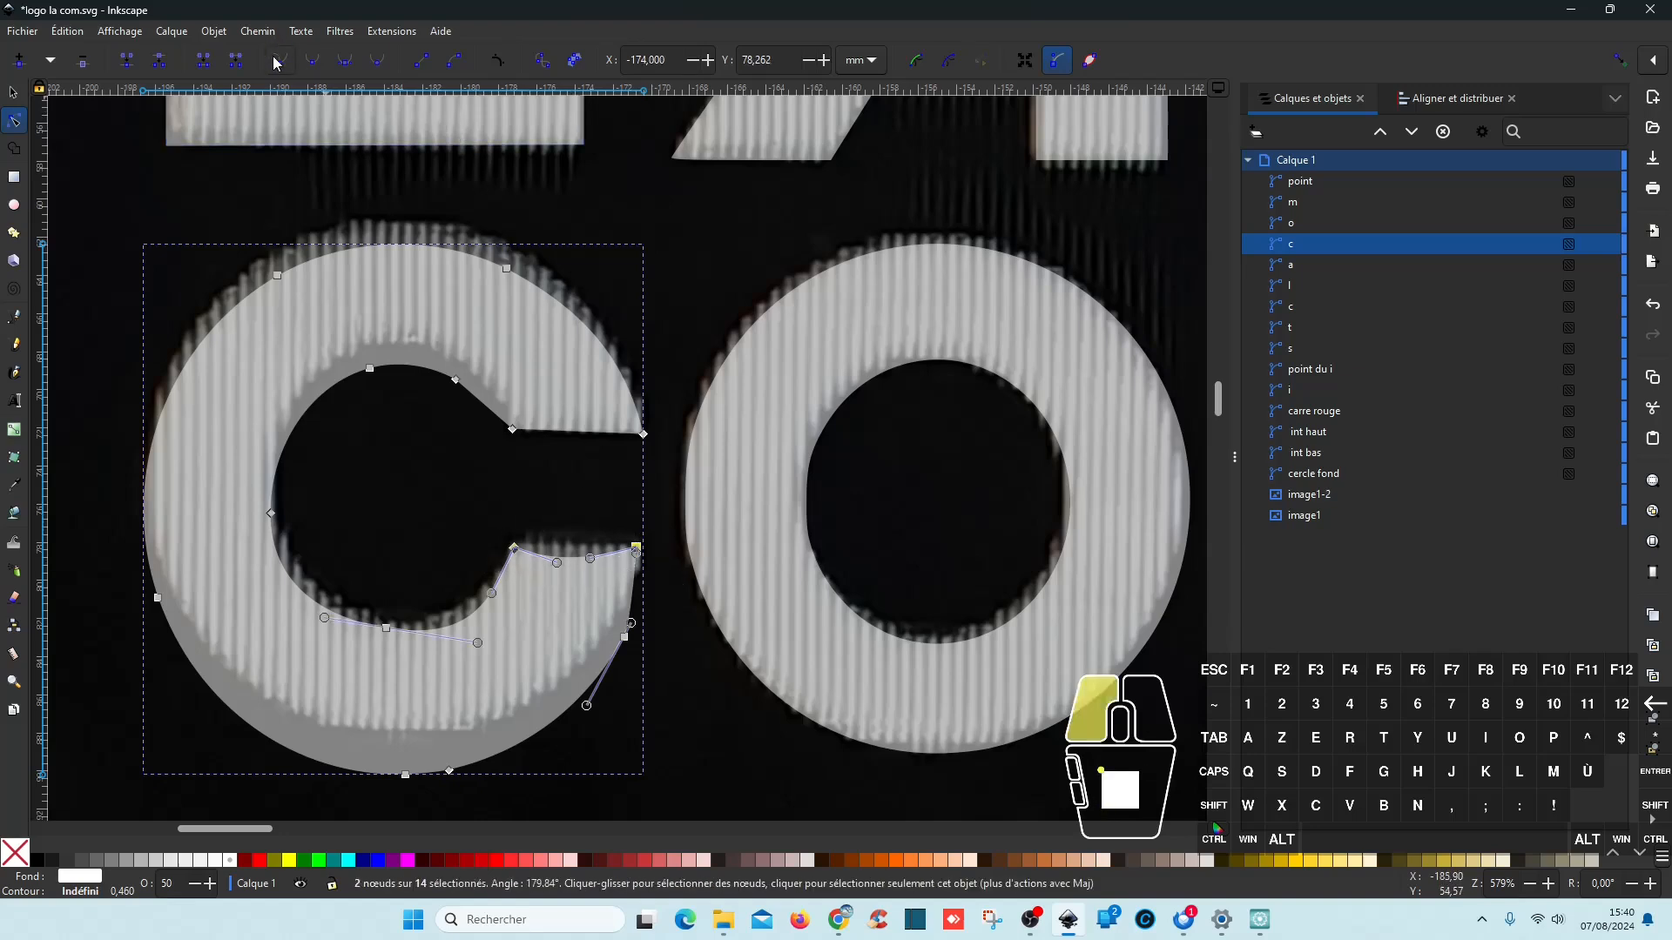
pyautogui.click(282, 61)
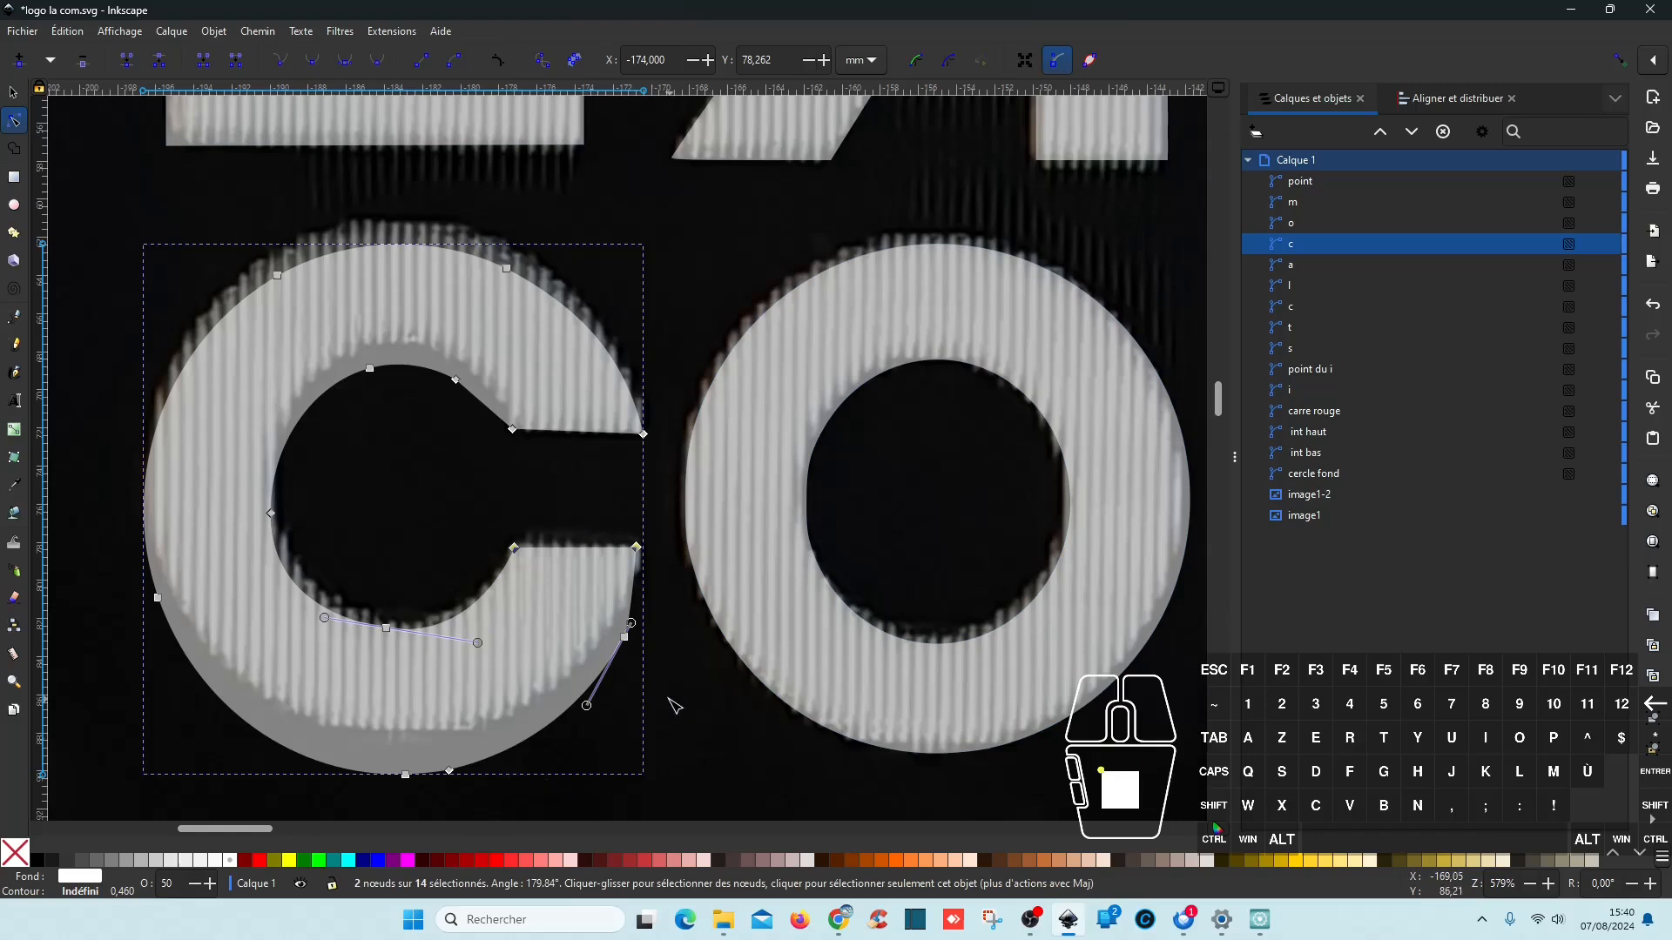
# Step: Delete the surplus nodes on the C's lower outer curve and raise its bottom node to the photo's edge
pyautogui.click(624, 637)
pyautogui.press('Delete')
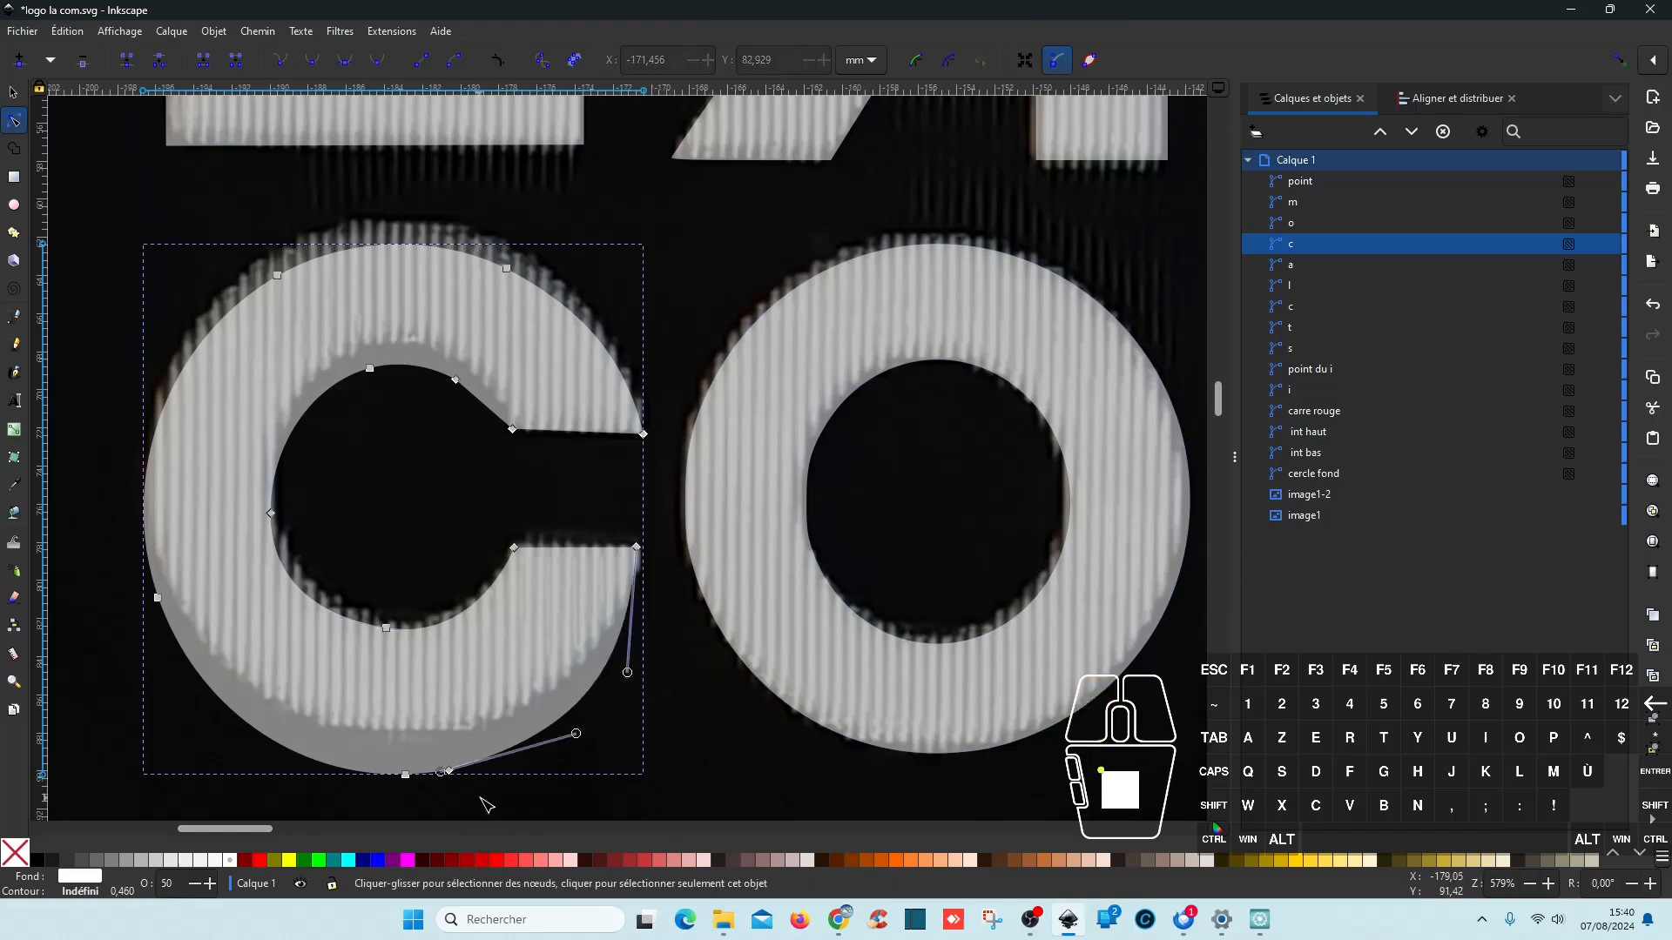
pyautogui.click(479, 775)
pyautogui.press('Delete')
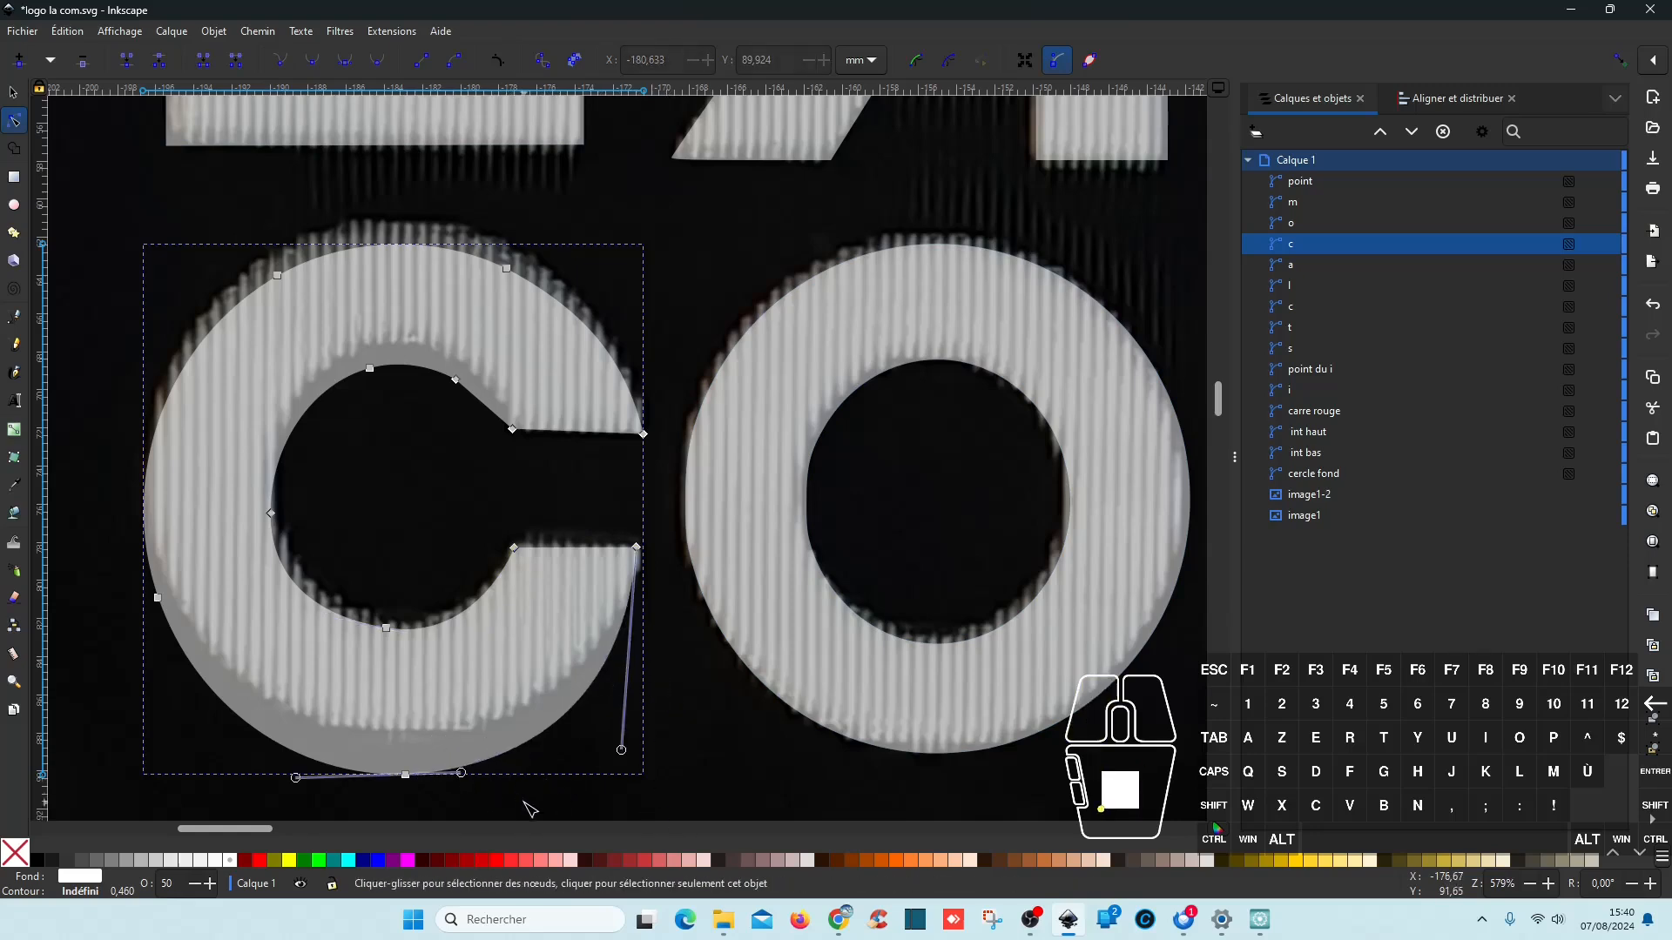
pyautogui.moveTo(406, 774); pyautogui.dragTo(396, 736)
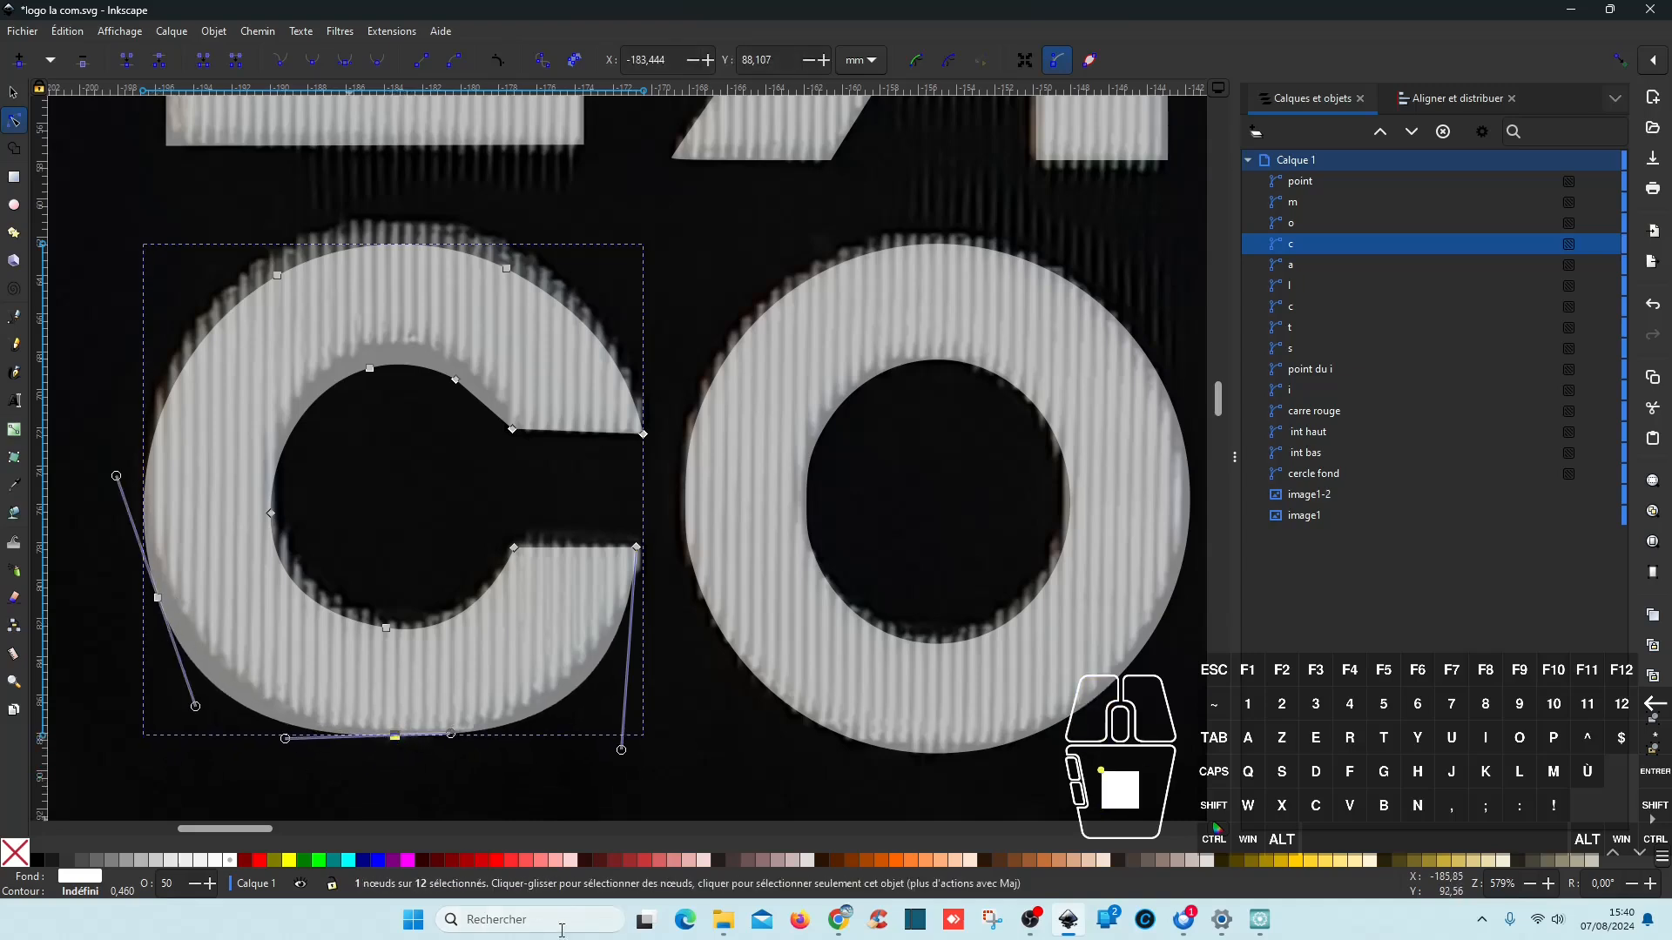
pyautogui.moveTo(396, 795); pyautogui.dragTo(280, 729)
pyautogui.click(397, 738)
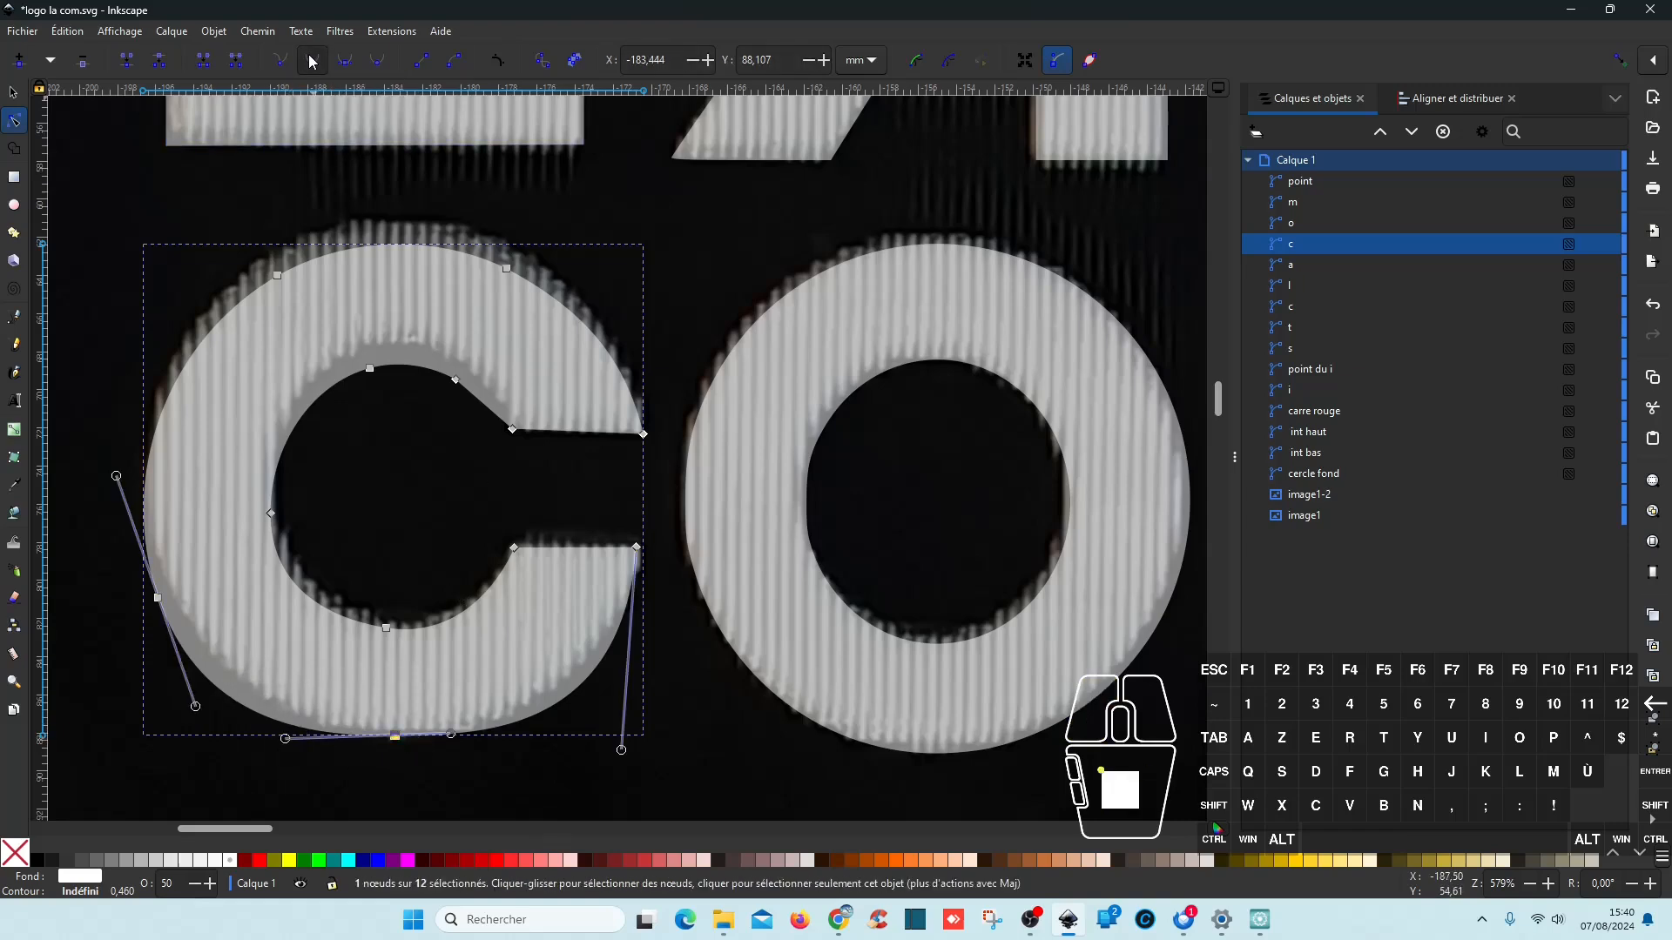
# Step: Adjust the outer left and bottom nodes of the C and their handles so the lower outer curve follows the photo
pyautogui.click(157, 599)
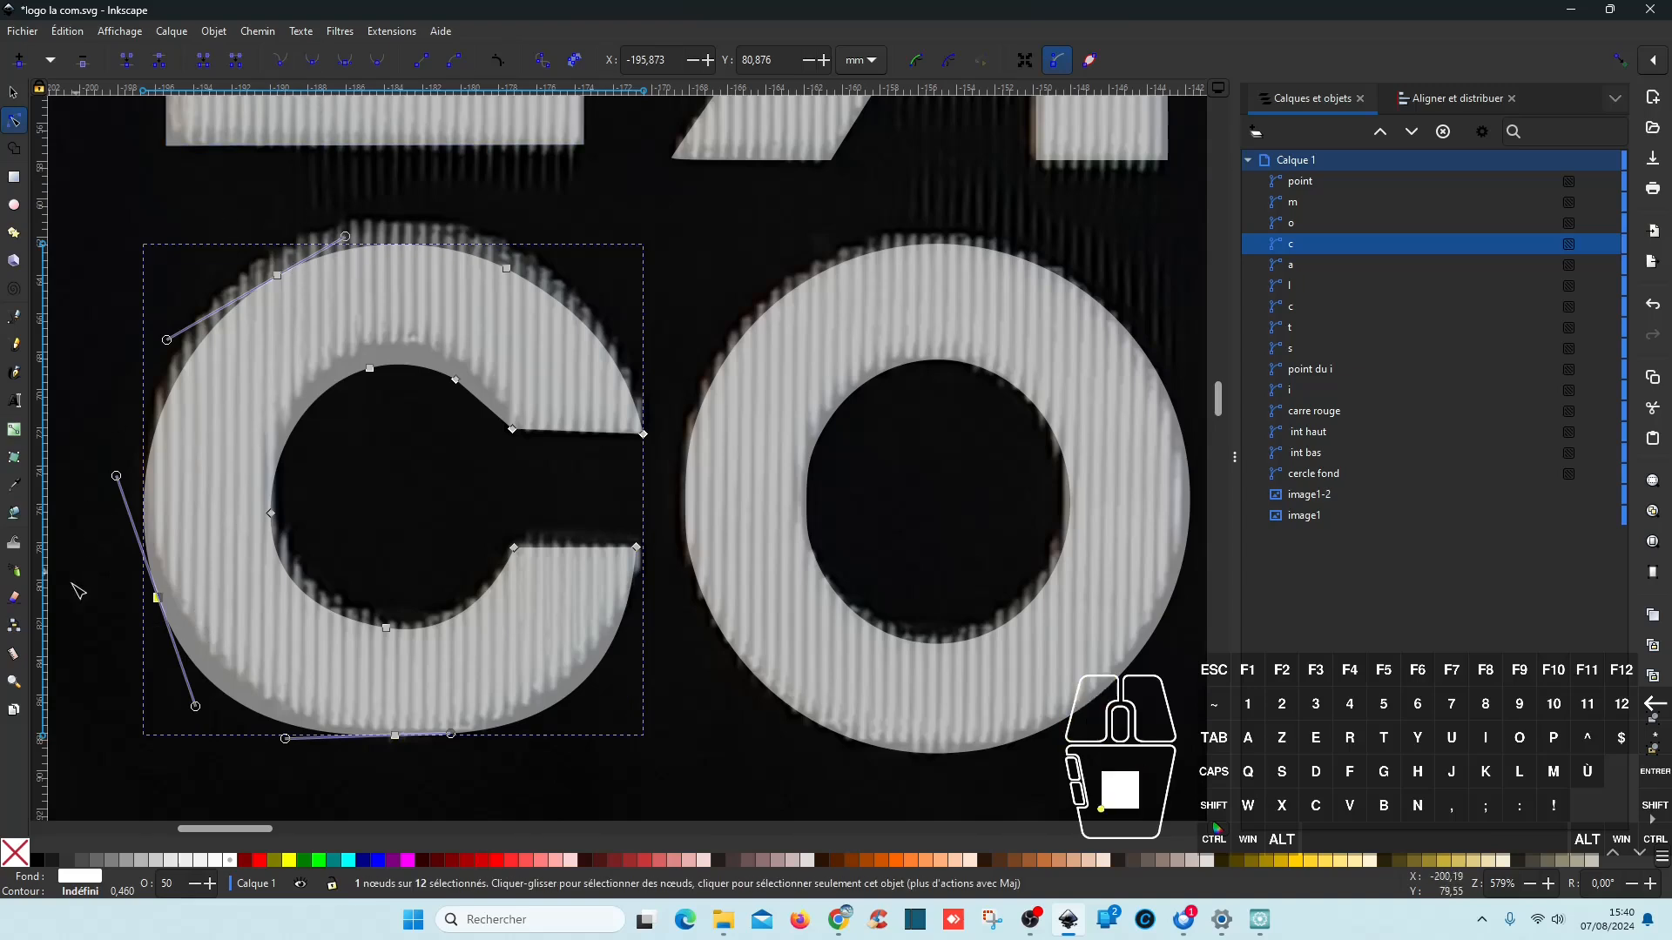
pyautogui.moveTo(157, 599); pyautogui.dragTo(165, 579)
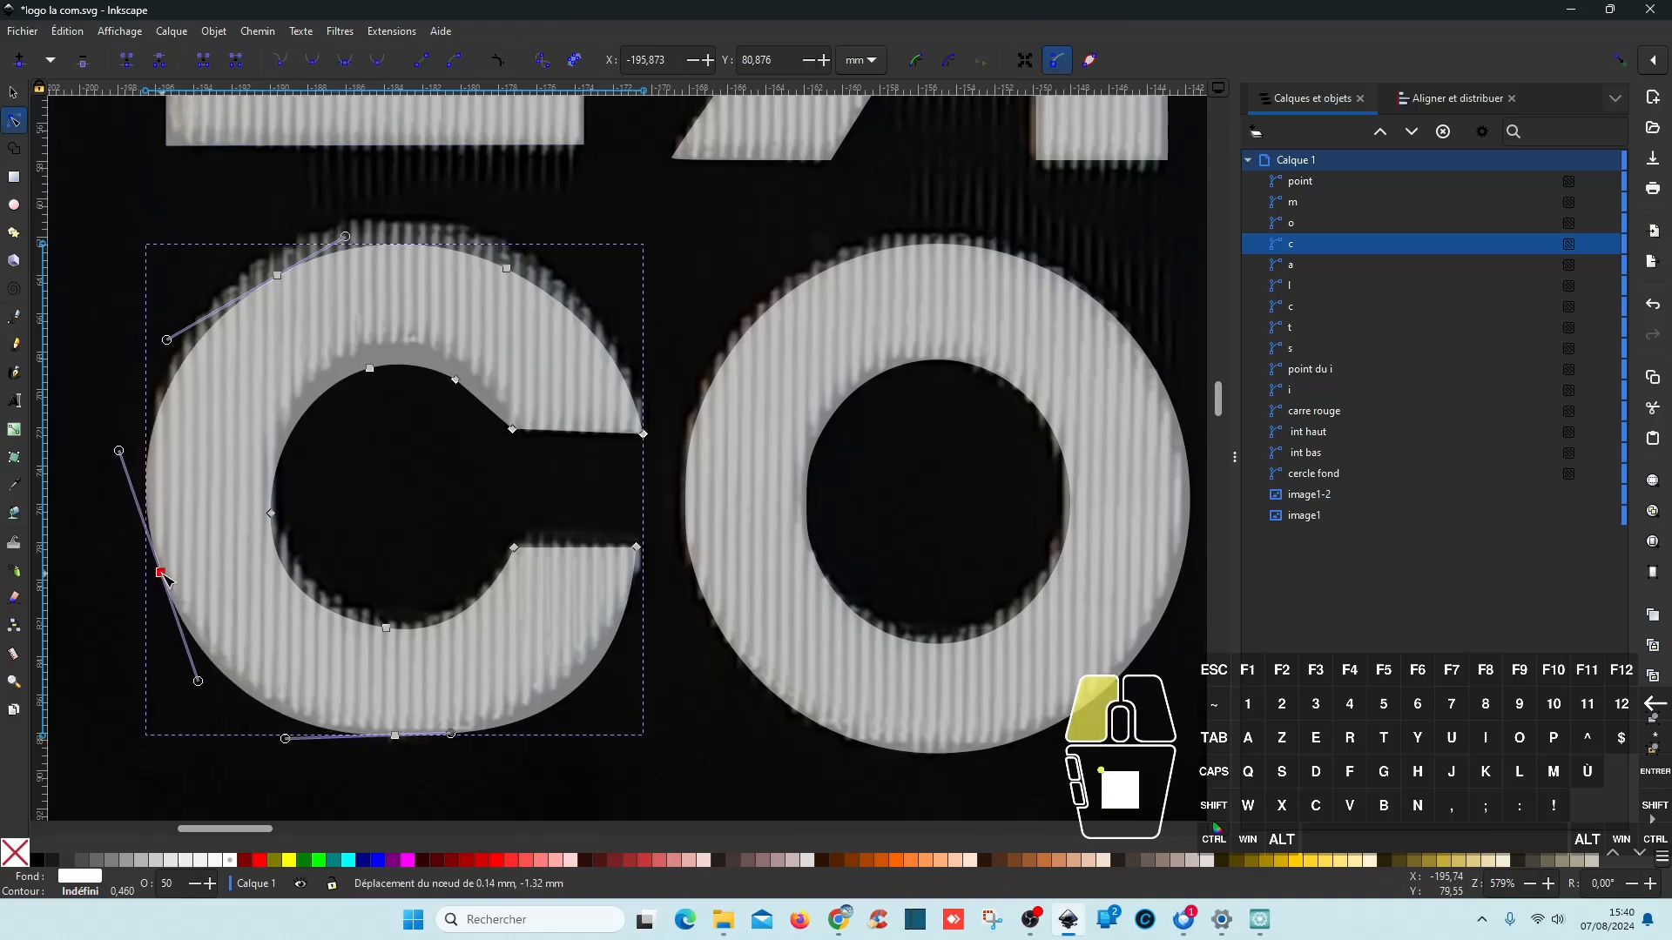
pyautogui.moveTo(120, 451); pyautogui.dragTo(130, 459)
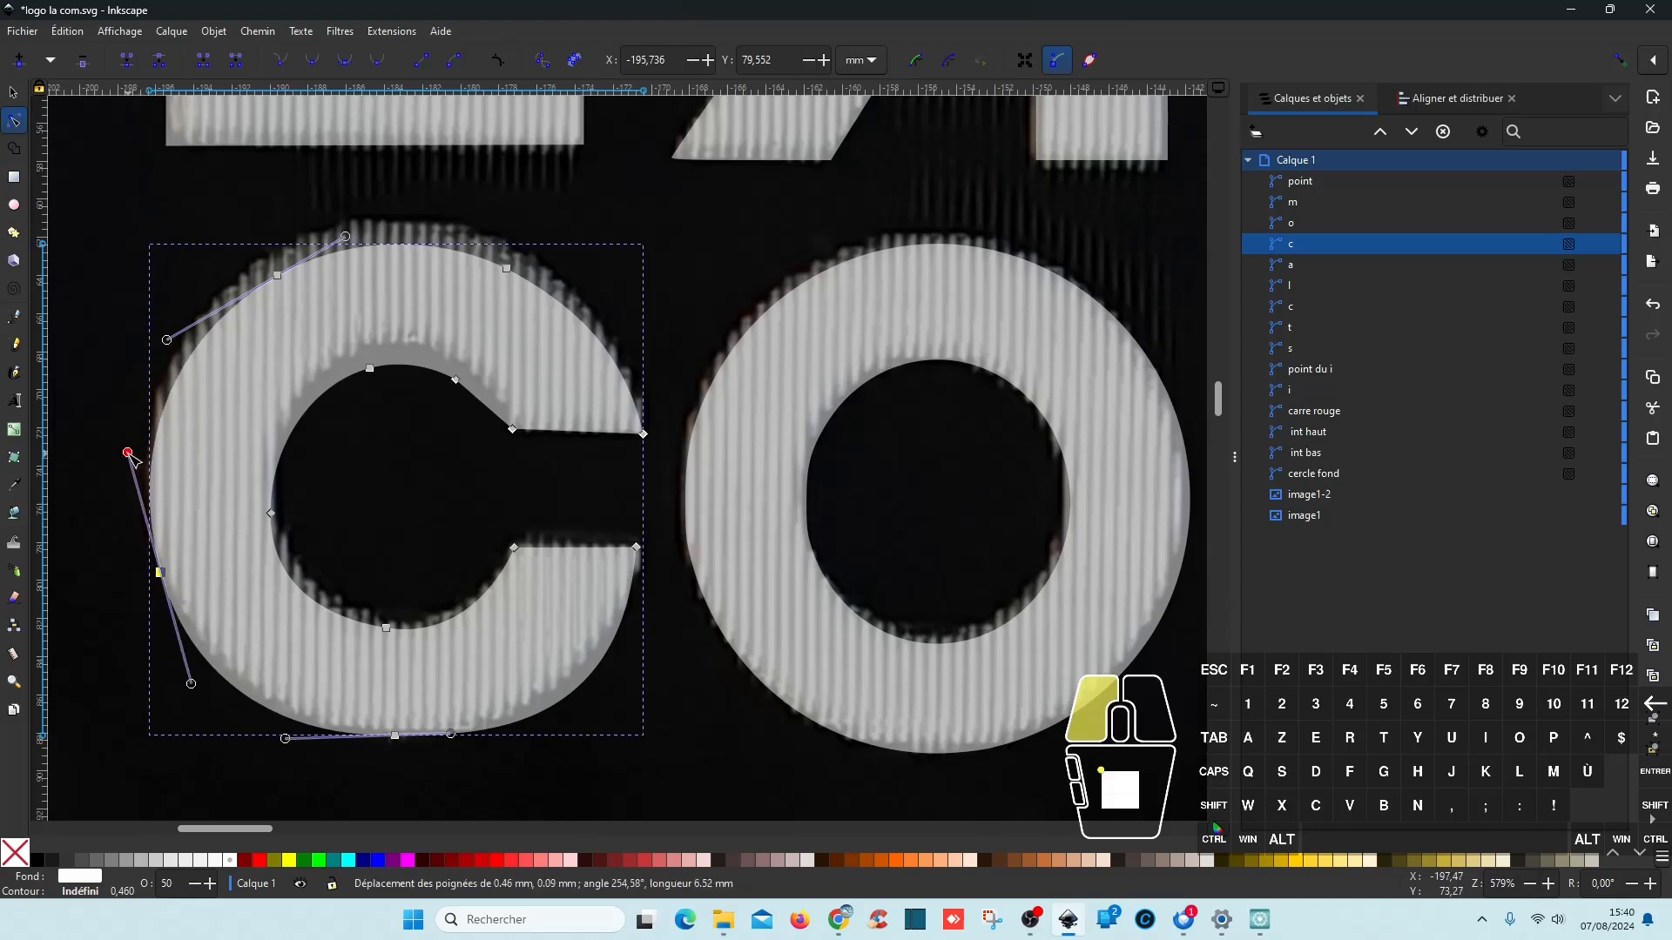
pyautogui.moveTo(285, 739); pyautogui.dragTo(286, 730)
pyautogui.moveTo(449, 741); pyautogui.dragTo(377, 737)
pyautogui.moveTo(263, 744); pyautogui.dragTo(305, 726)
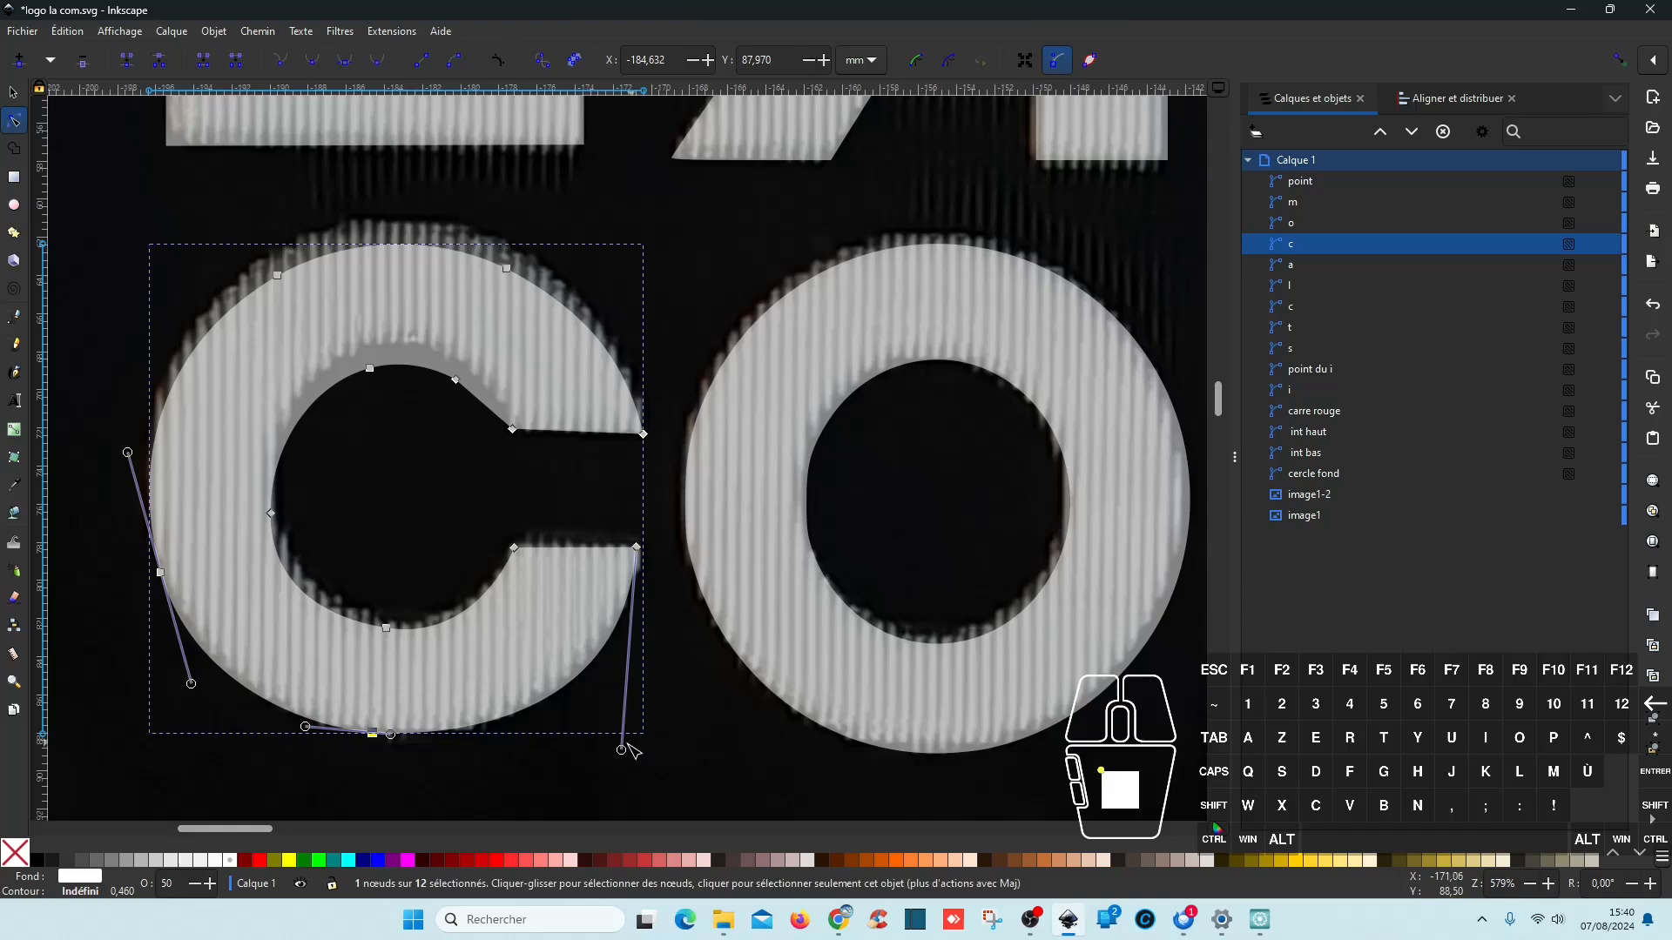
pyautogui.moveTo(621, 750); pyautogui.dragTo(581, 762)
# Step: Move the C's upper outer and upper inner curve nodes up to match the photo
pyautogui.moveTo(201, 201); pyautogui.dragTo(541, 307)
pyautogui.click(502, 255)
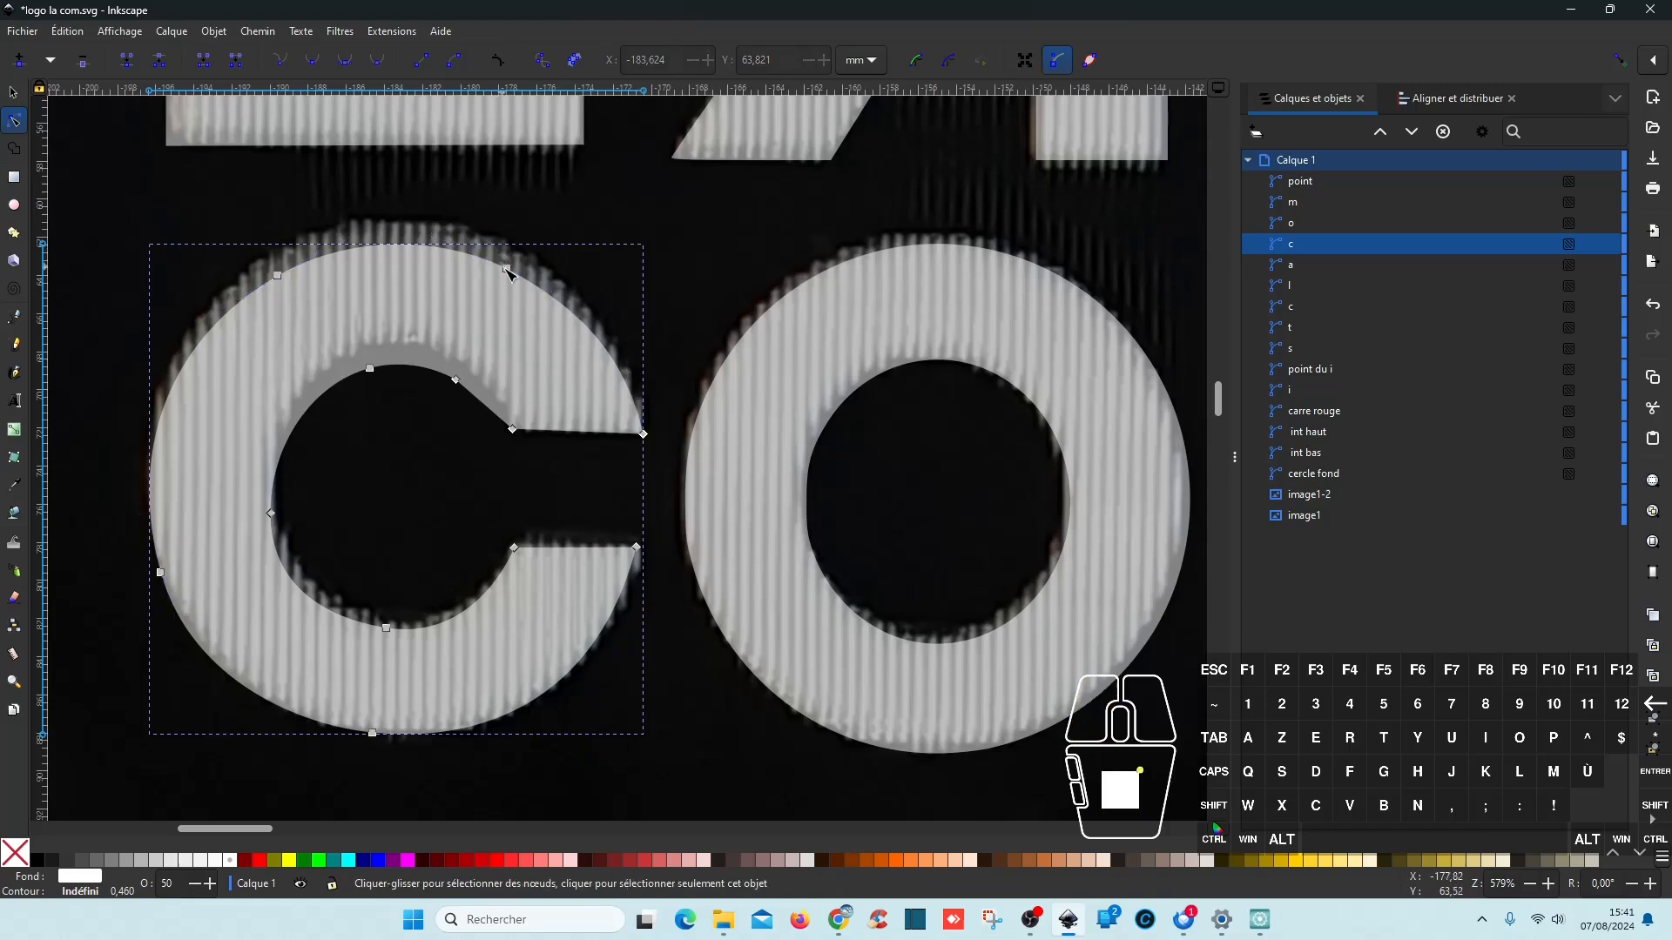
pyautogui.moveTo(168, 211); pyautogui.dragTo(511, 254)
pyautogui.moveTo(475, 417); pyautogui.dragTo(475, 380)
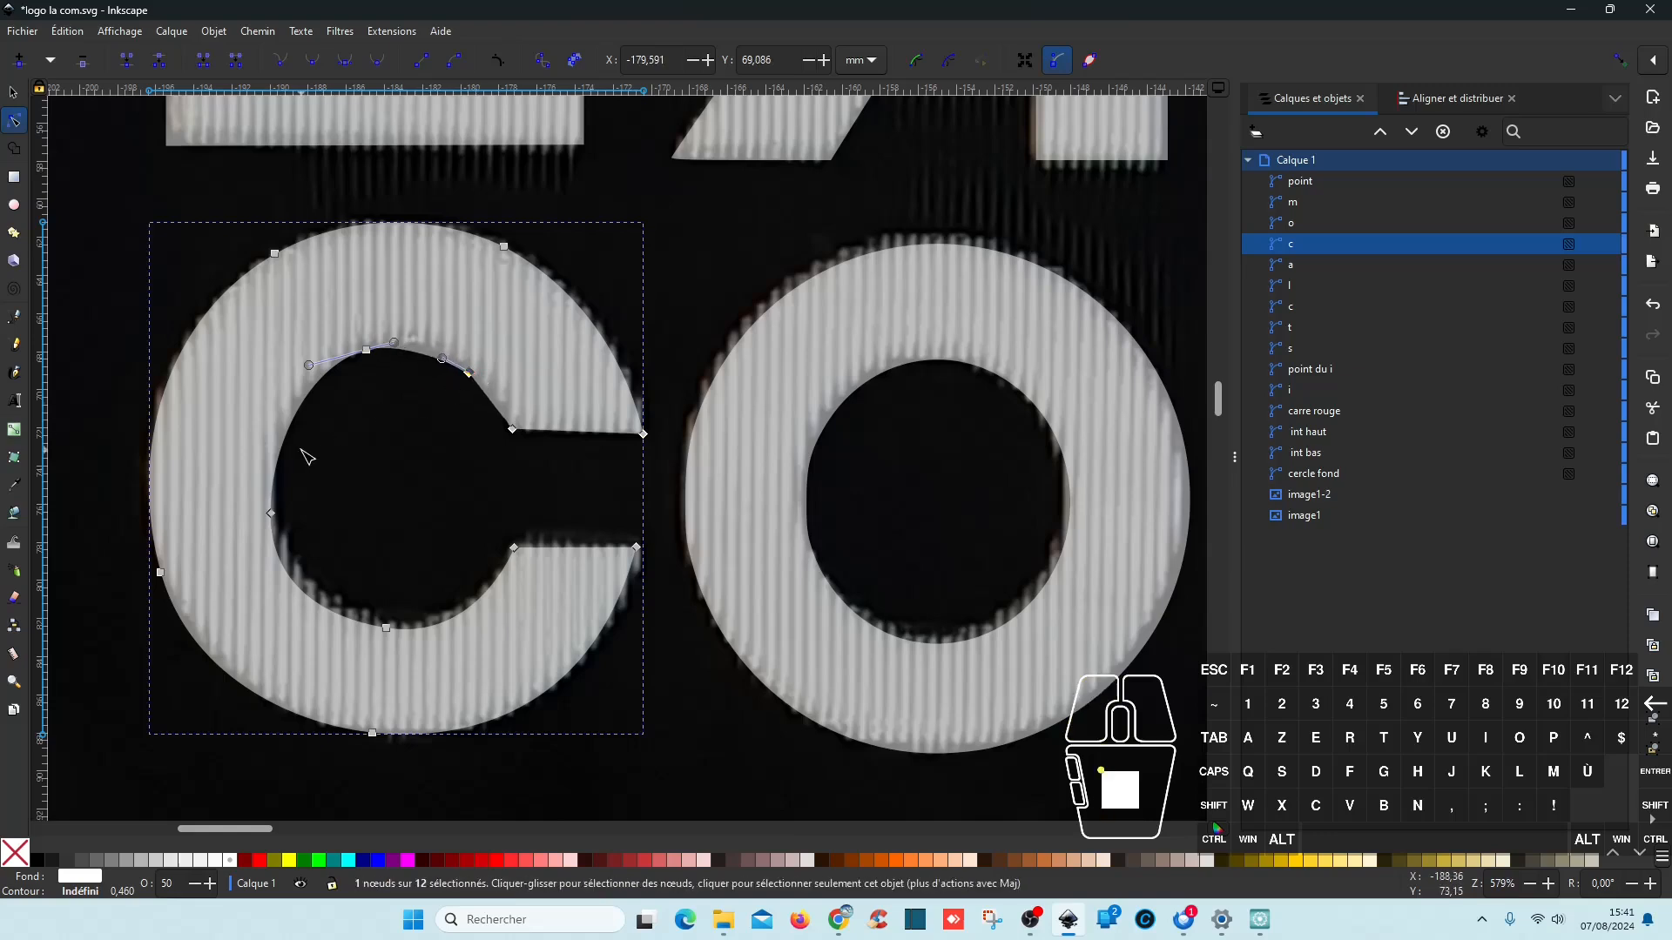
# Step: Raise the C's bottom inner node to the photo's edge and make its upper right inner node smooth
pyautogui.moveTo(387, 629); pyautogui.dragTo(385, 619)
pyautogui.click(412, 529)
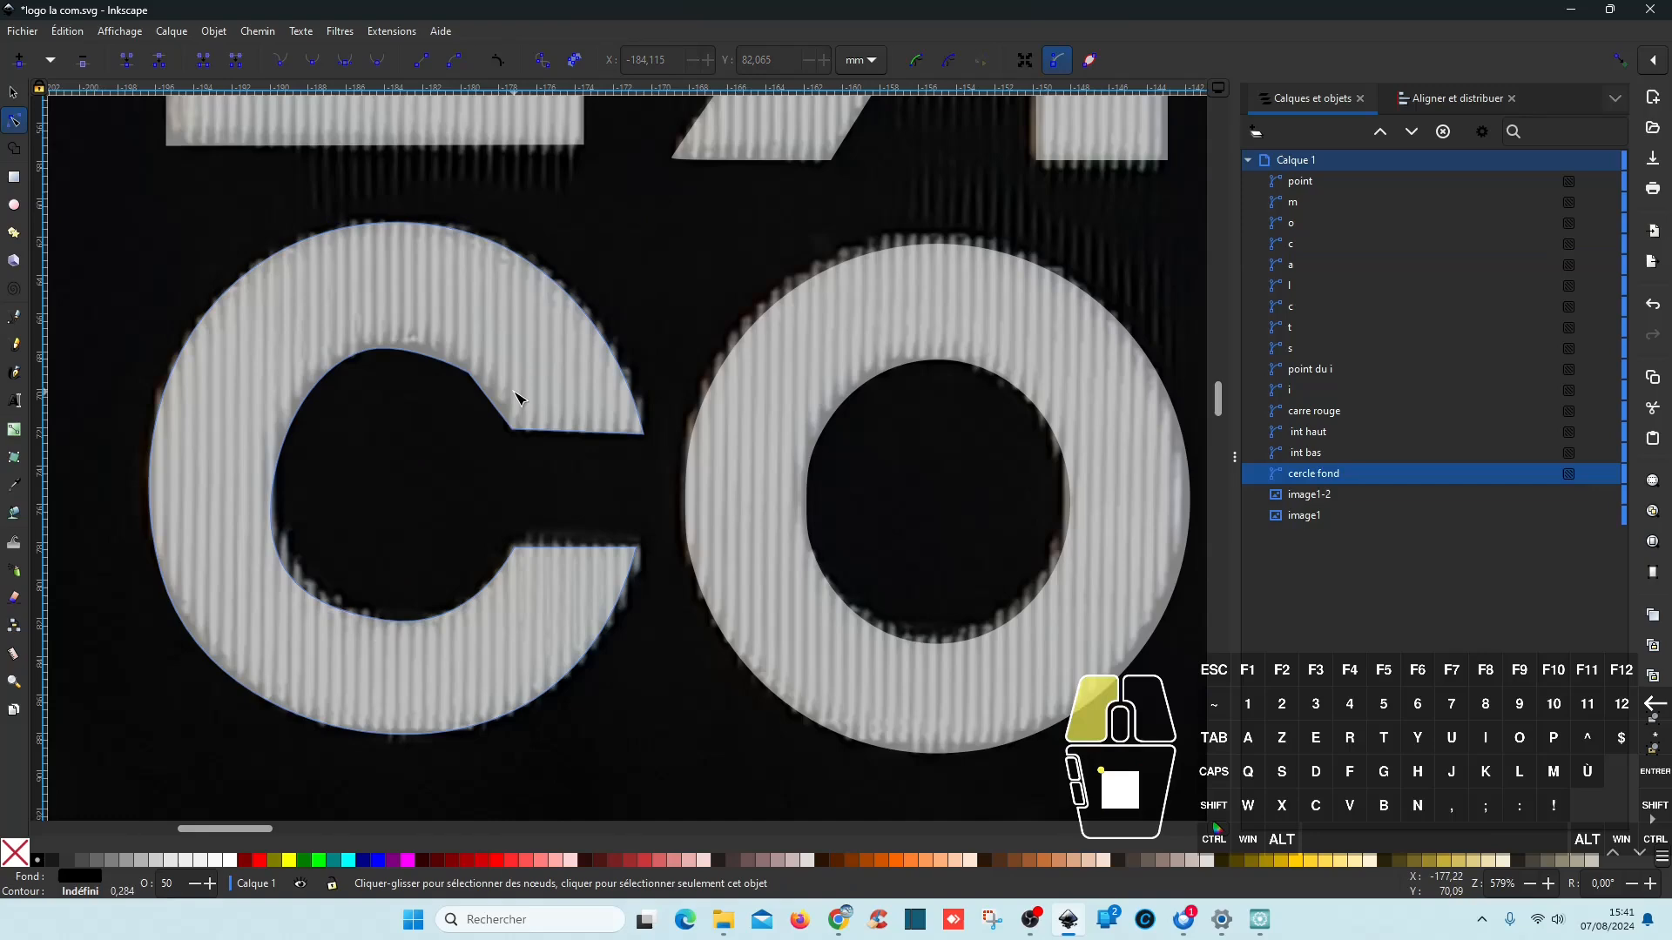
pyautogui.click(515, 395)
pyautogui.click(467, 372)
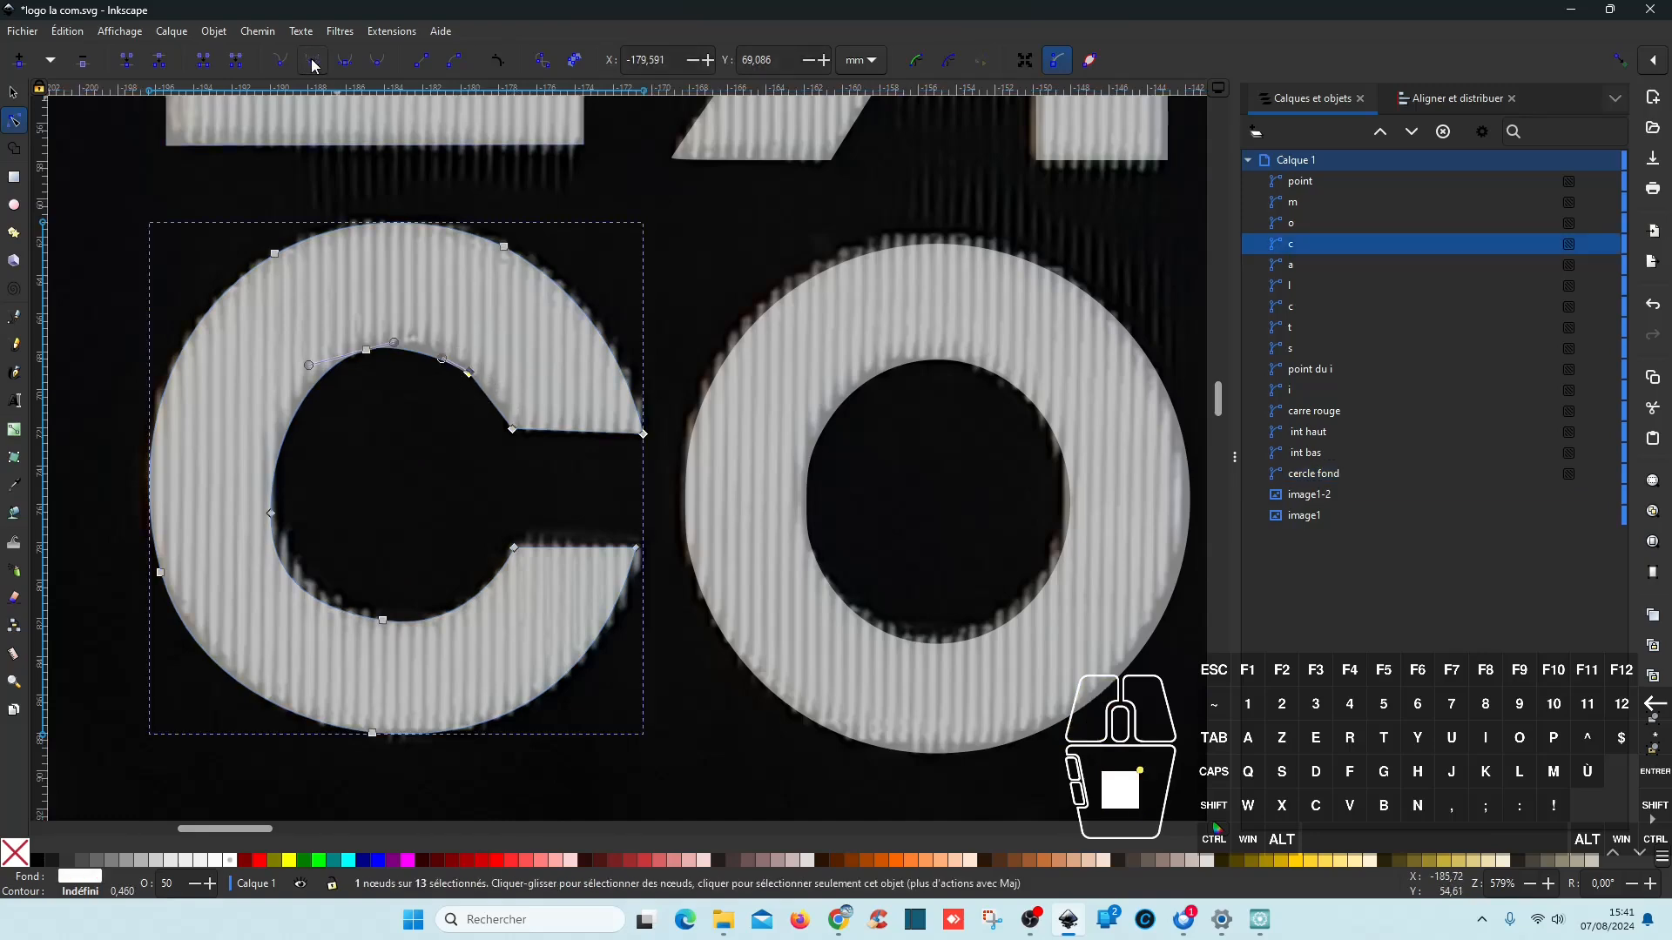
pyautogui.click(444, 466)
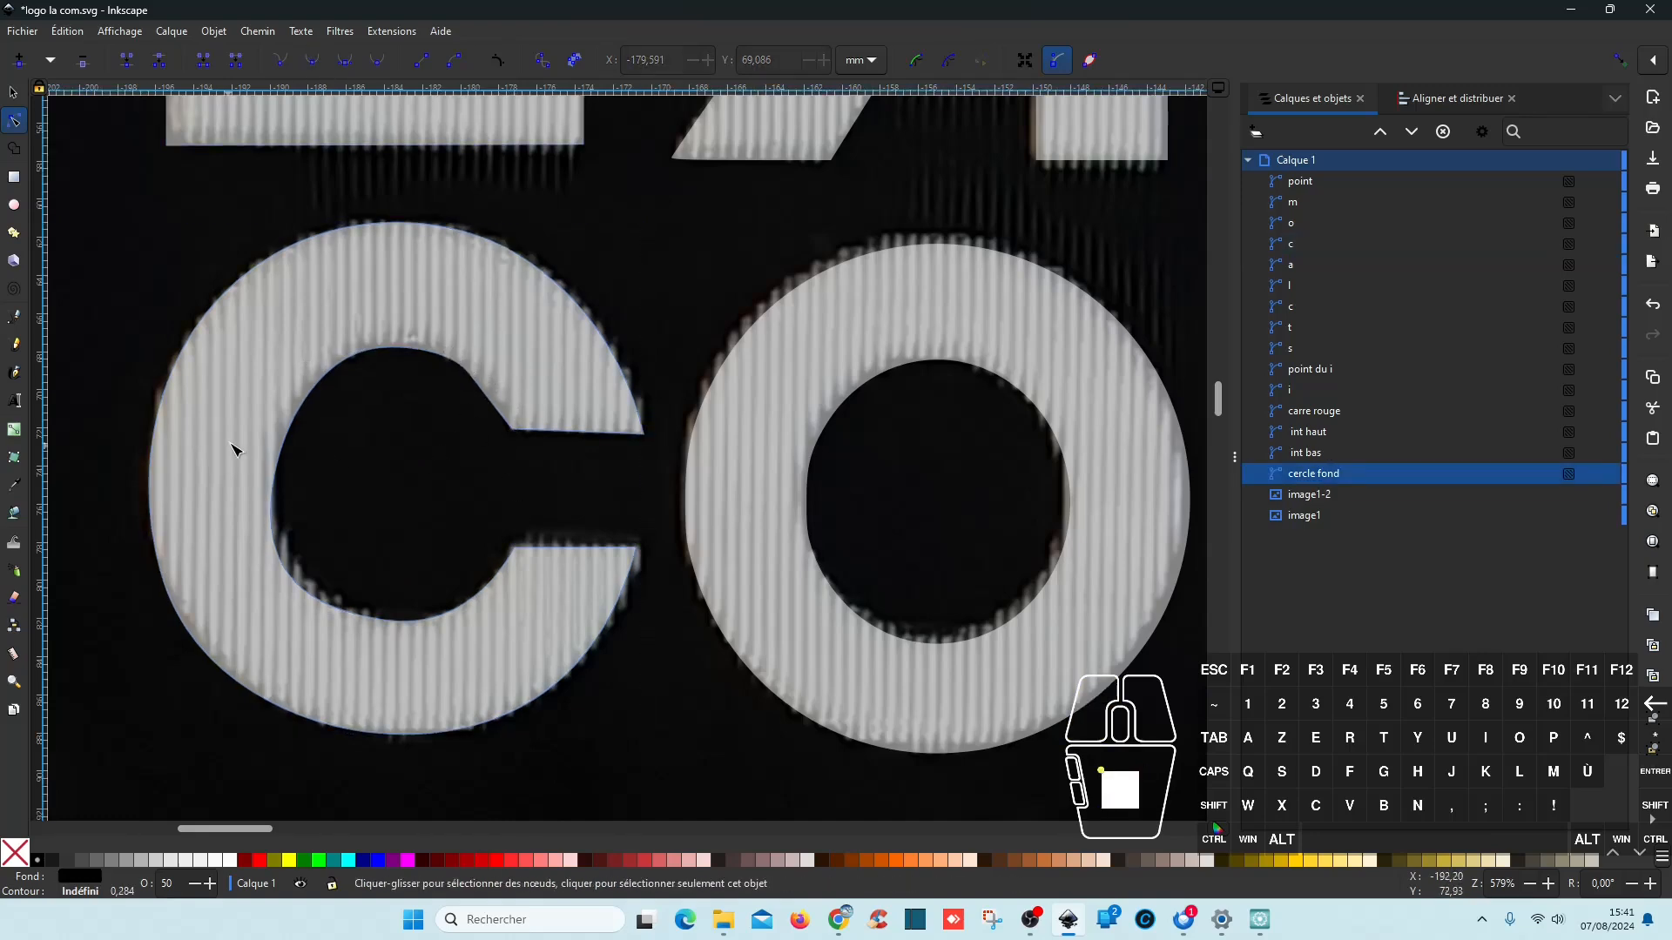
# Step: Move the C's left inner node up about 0.9 mm so the inner curve follows the photo
pyautogui.click(237, 452)
pyautogui.moveTo(273, 515); pyautogui.dragTo(272, 503)
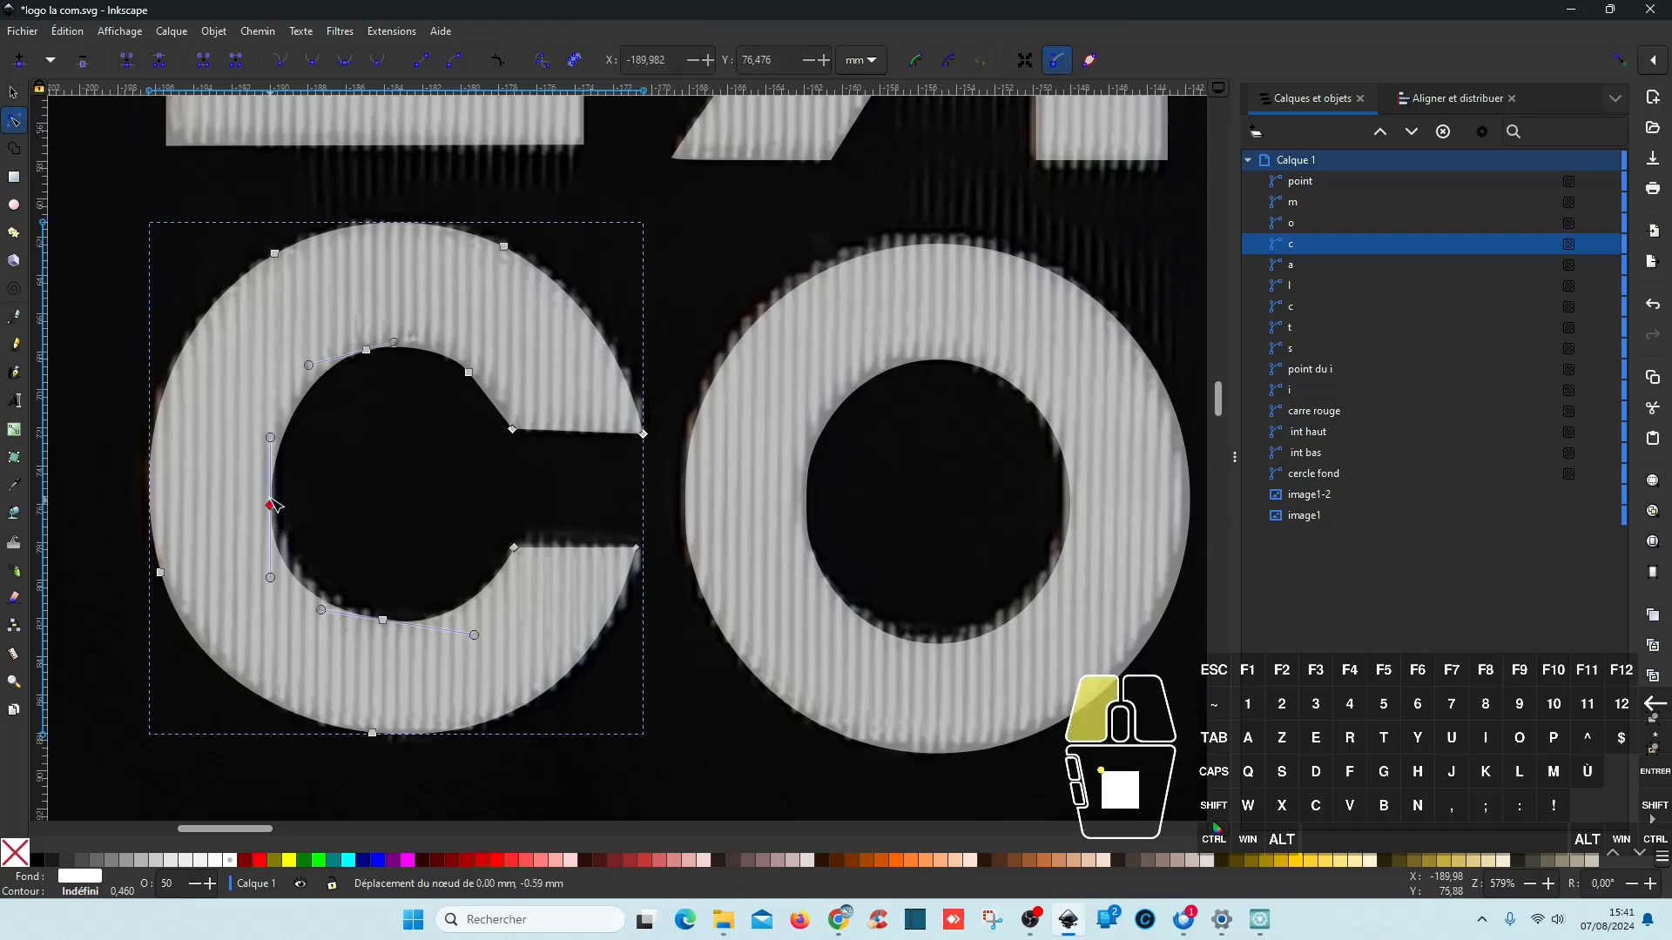
pyautogui.click(329, 497)
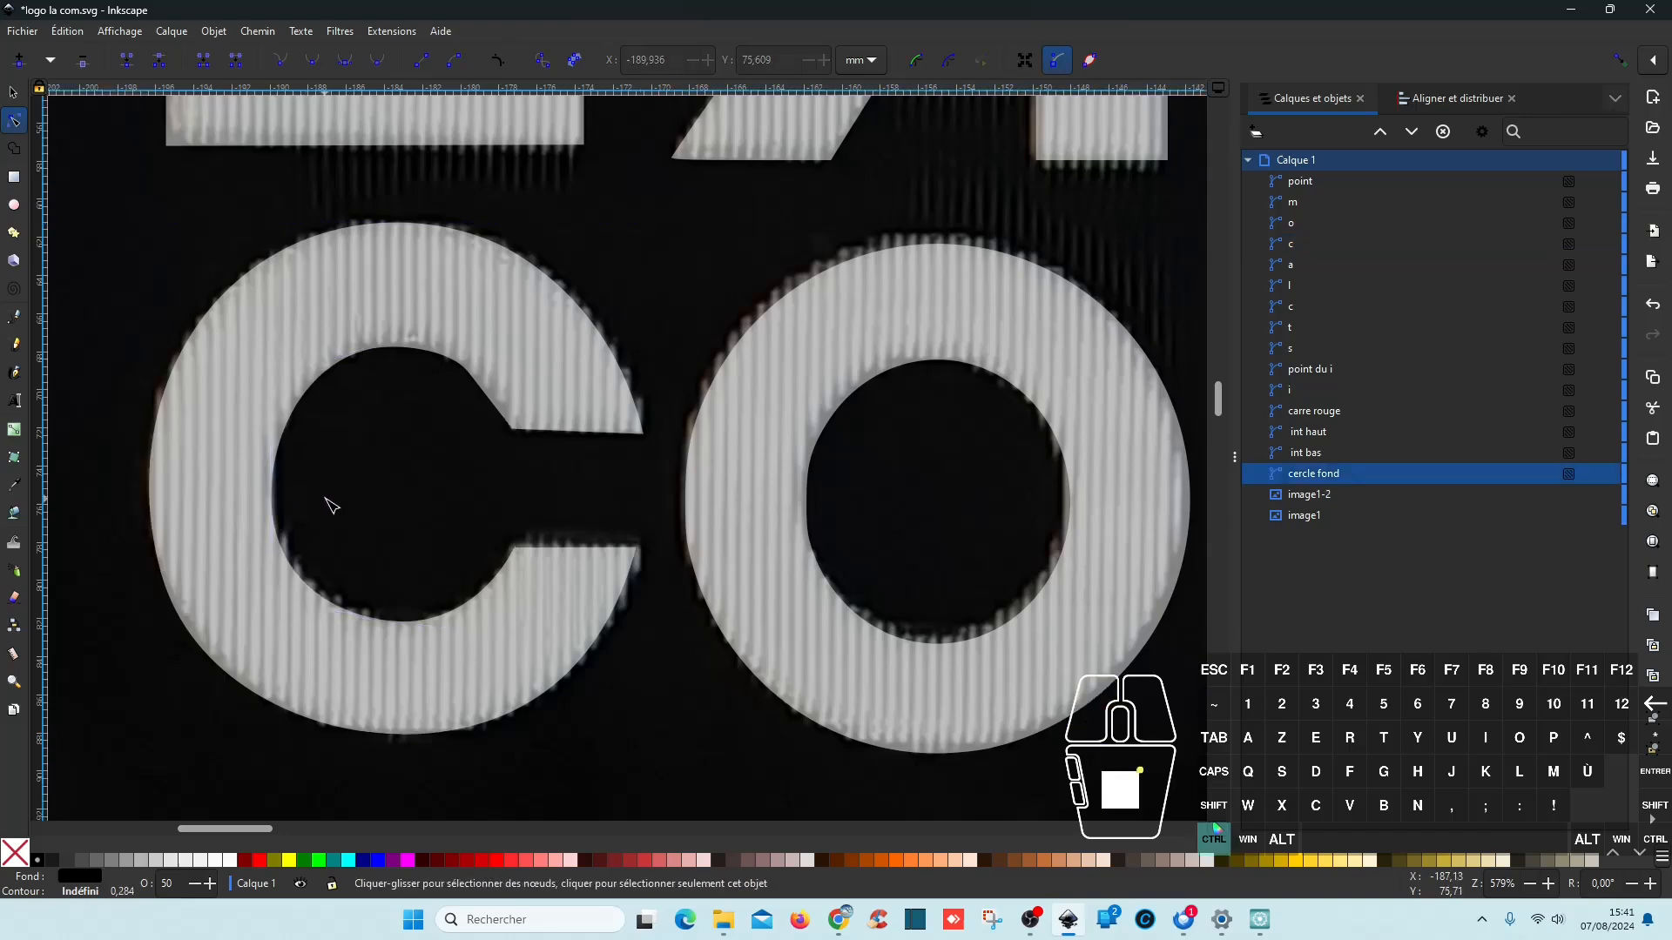
# Step: Raise the upper arc's inner middle node and adjust its end nodes and right inner handle to follow the photo
pyautogui.keyDown('ctrl'); pyautogui.scroll(-3, 333, 508); pyautogui.keyUp('ctrl')
pyautogui.scroll(6, 332, 508)
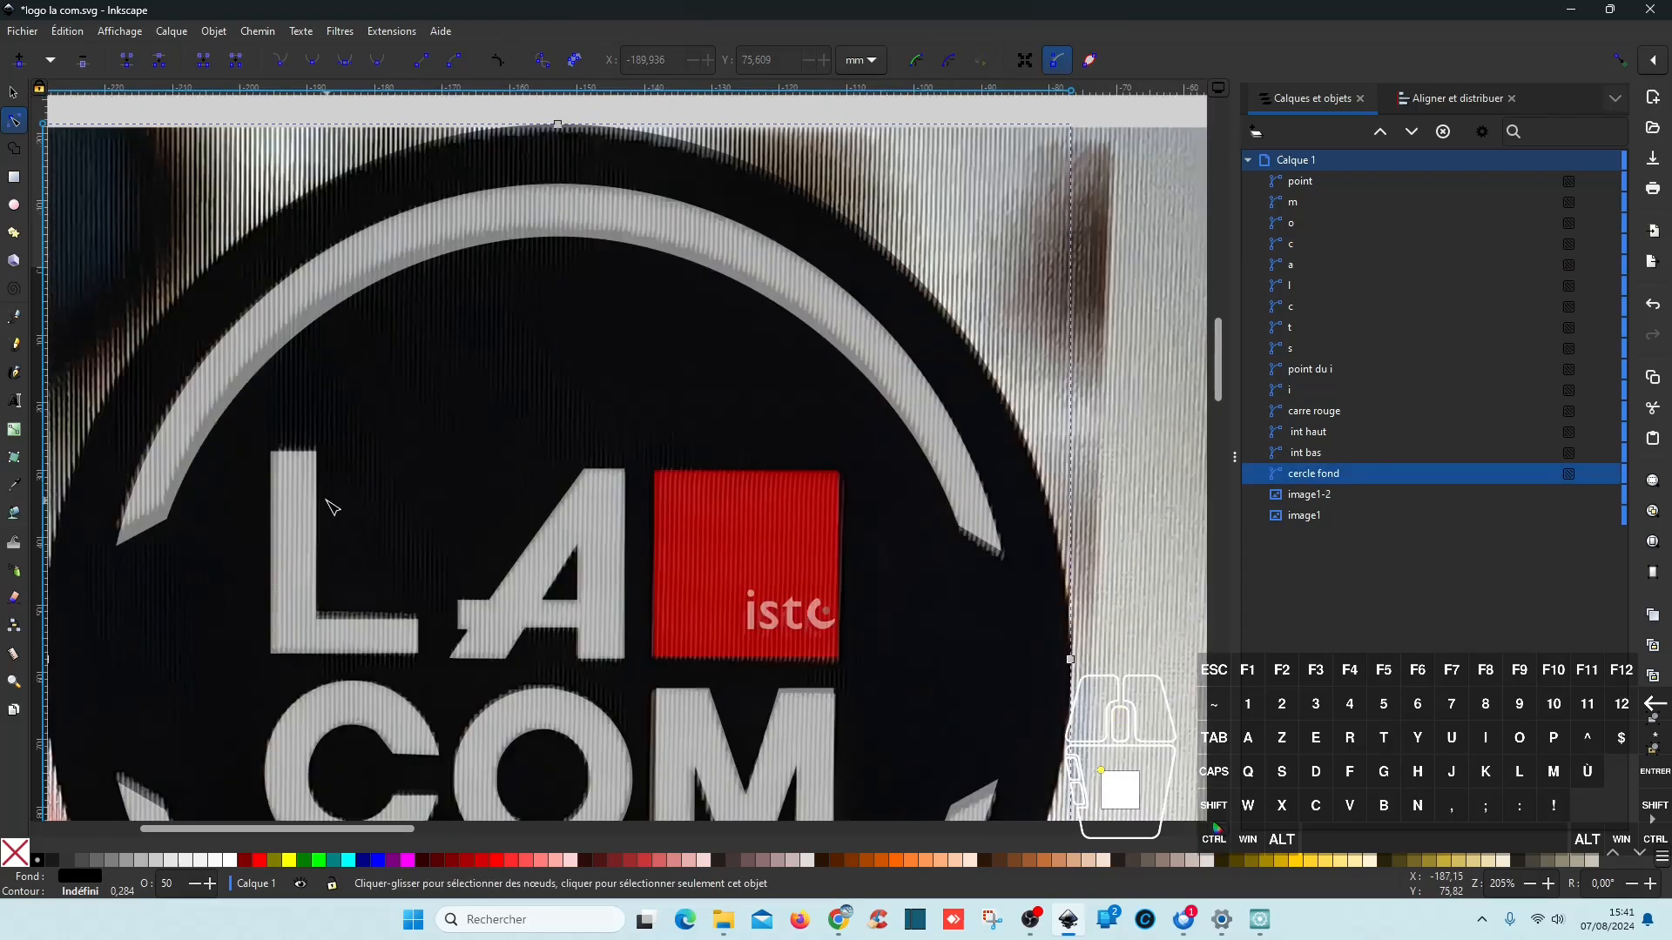
pyautogui.click(524, 217)
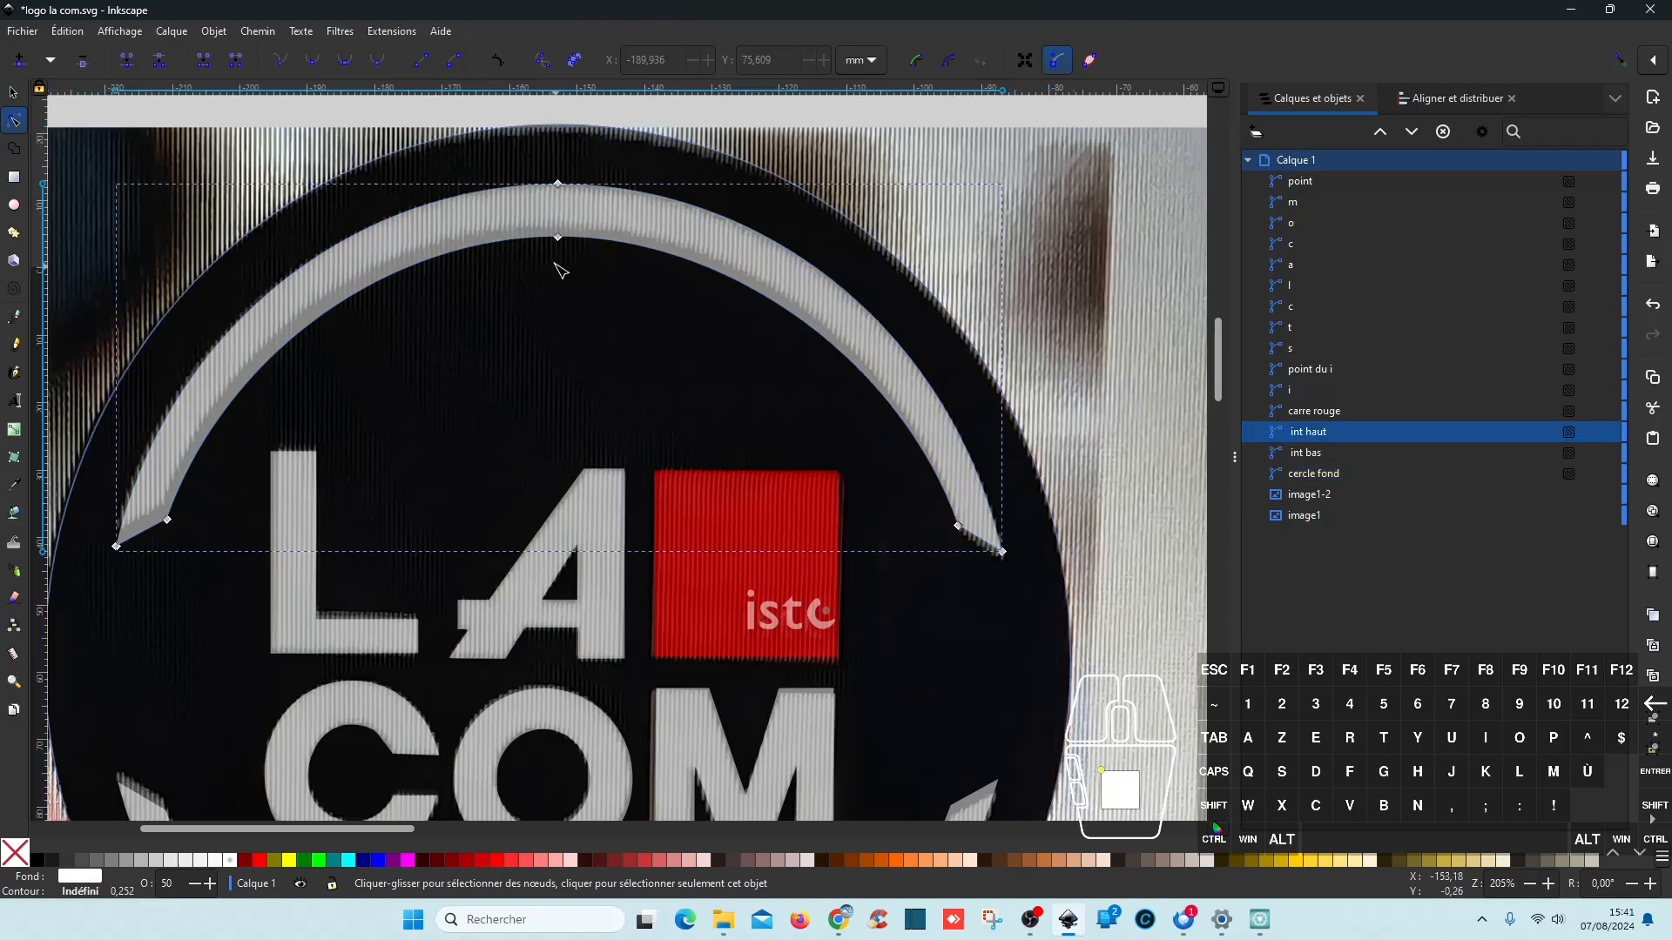
pyautogui.moveTo(559, 240); pyautogui.dragTo(559, 232)
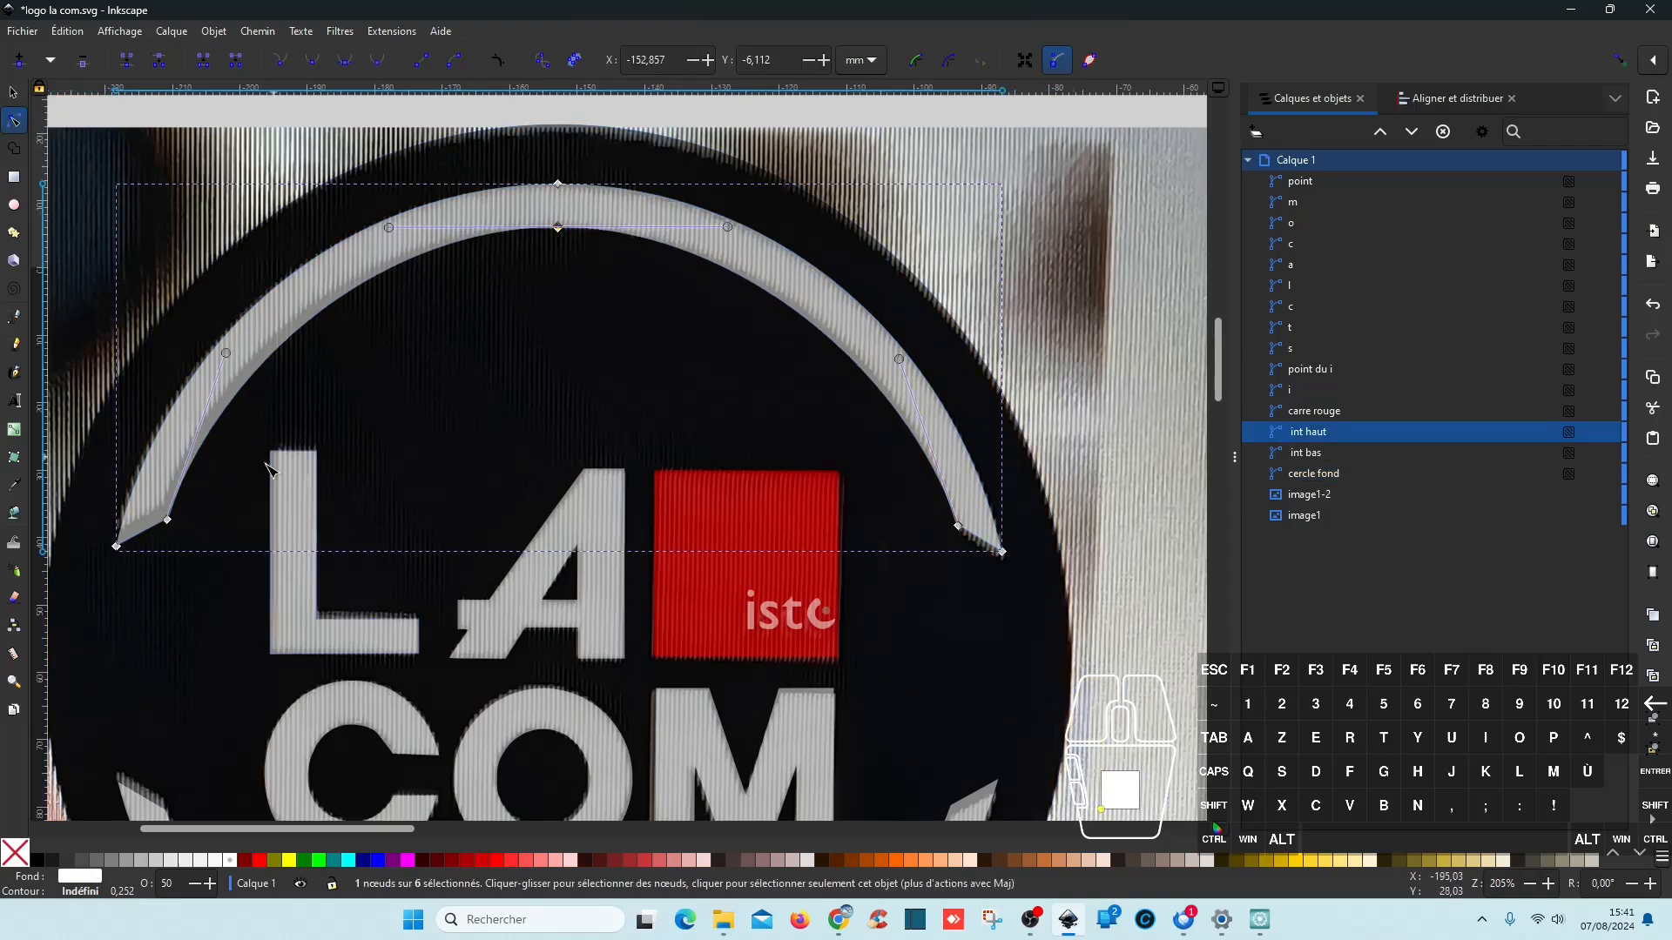
pyautogui.moveTo(168, 520)
pyautogui.mouseDown()
pyautogui.moveTo(165, 506)
pyautogui.moveTo(143, 535)
pyautogui.mouseUp()
pyautogui.moveTo(1003, 554); pyautogui.dragTo(1005, 562)
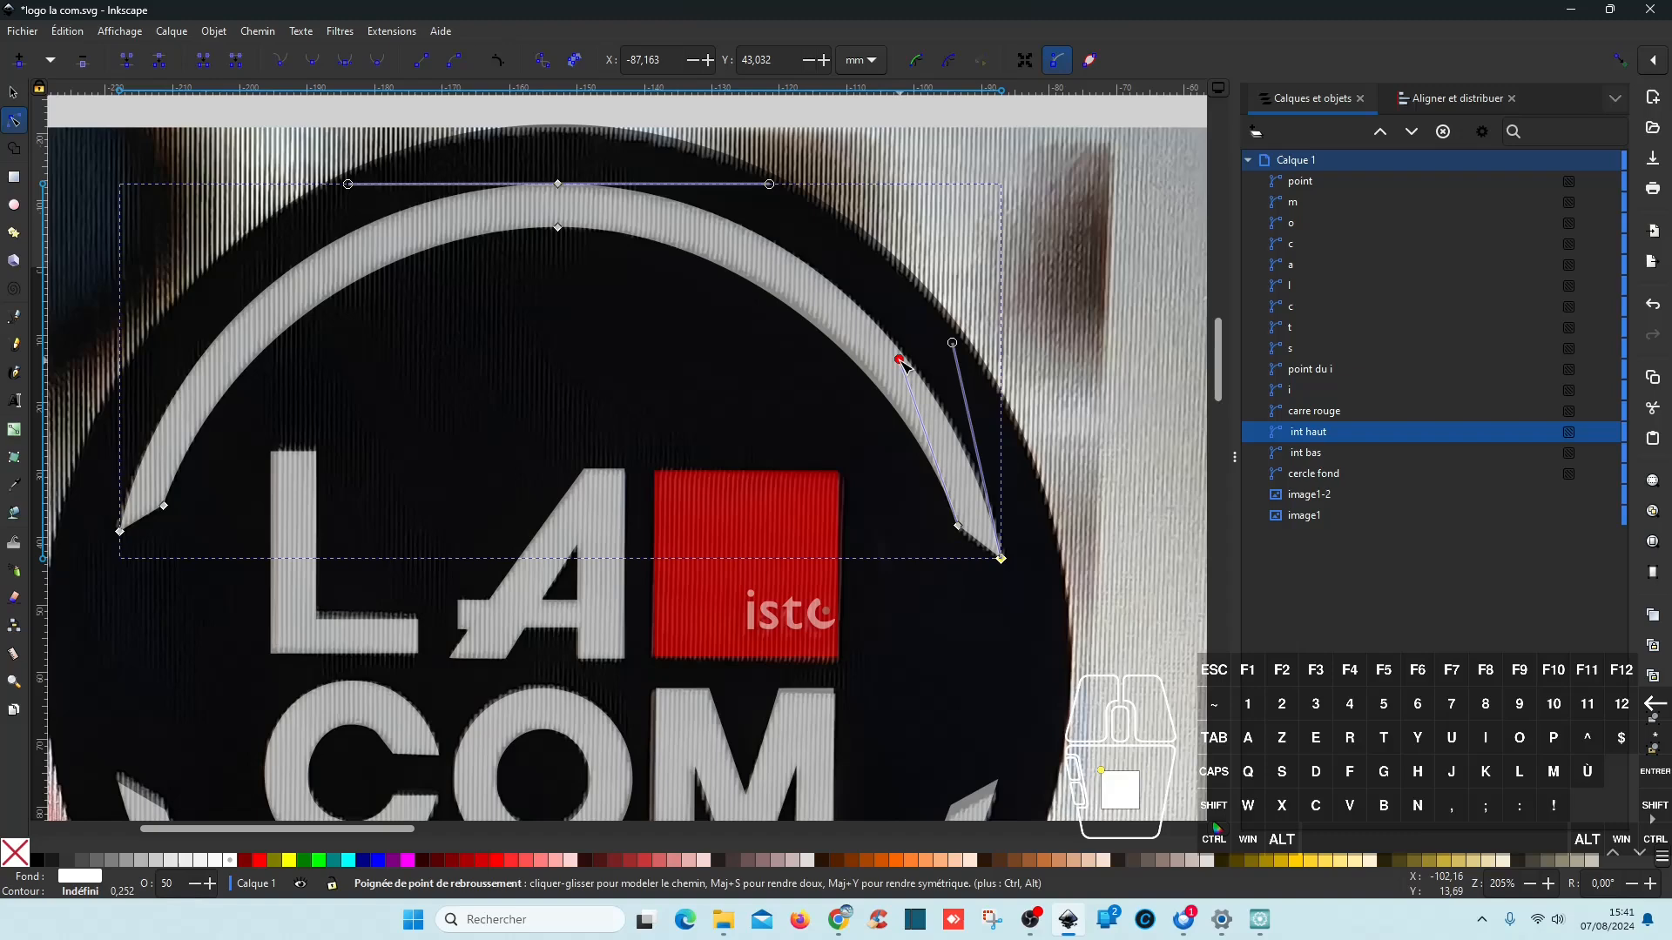
pyautogui.moveTo(900, 359); pyautogui.dragTo(907, 356)
# Step: Move the lower arc's right end nodes slightly down and its left end nodes slightly up to match the photo
pyautogui.scroll(-10, 901, 522)
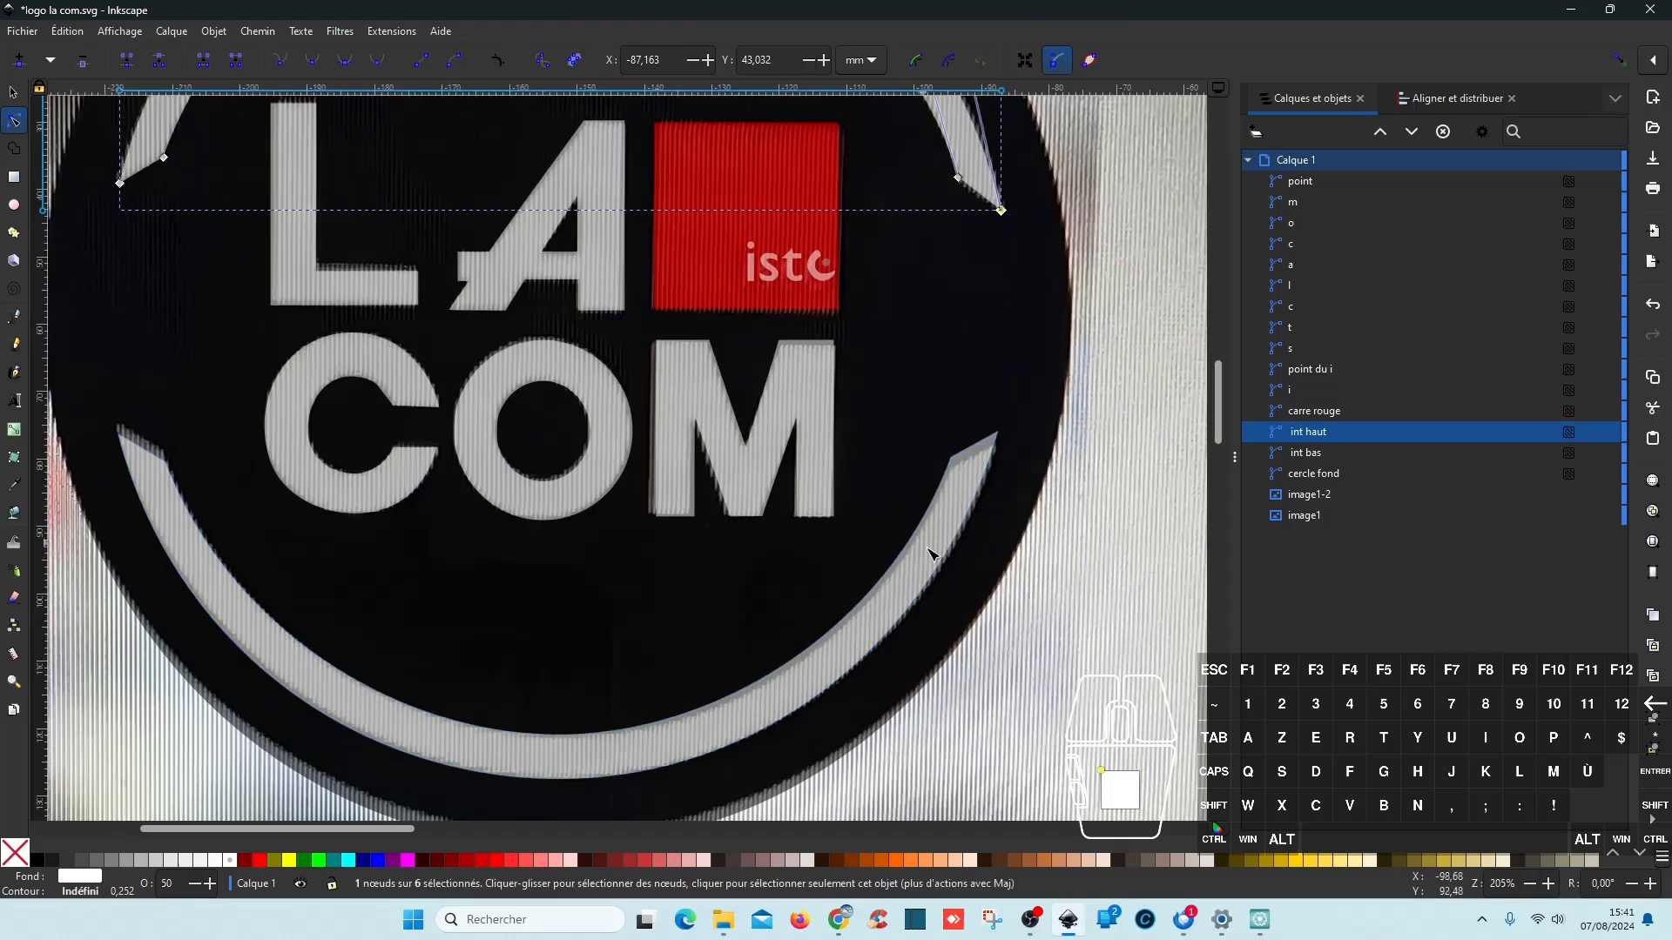
pyautogui.click(971, 510)
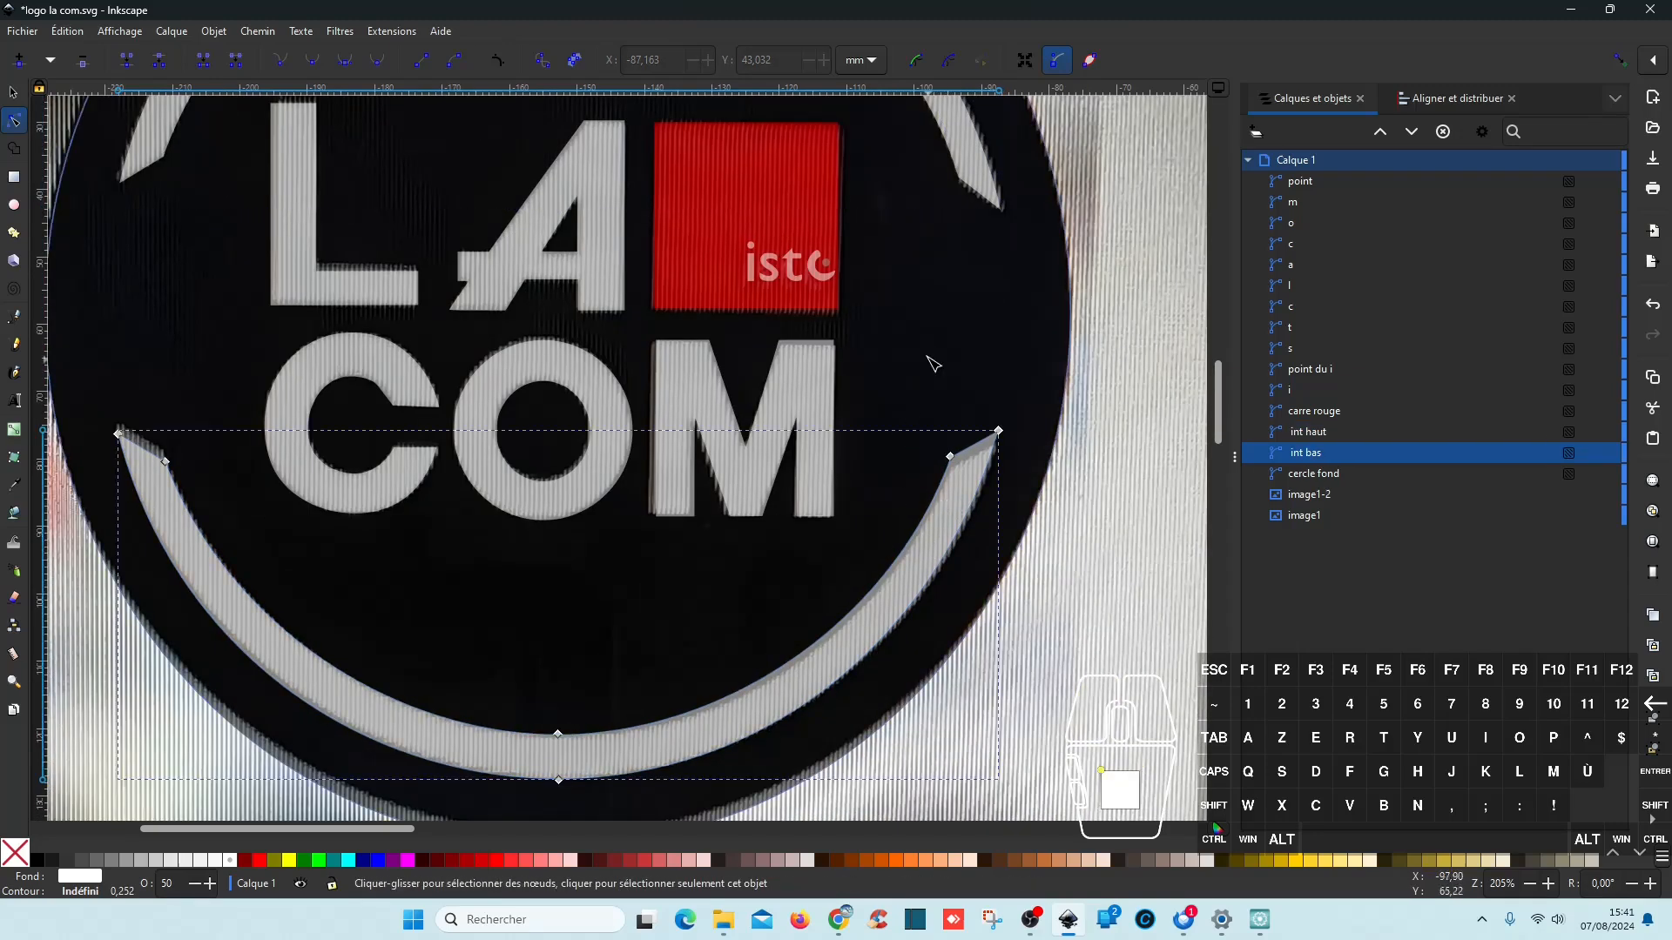
pyautogui.moveTo(931, 373); pyautogui.dragTo(1024, 493)
pyautogui.moveTo(999, 432); pyautogui.dragTo(1002, 448)
pyautogui.moveTo(100, 392); pyautogui.dragTo(170, 459)
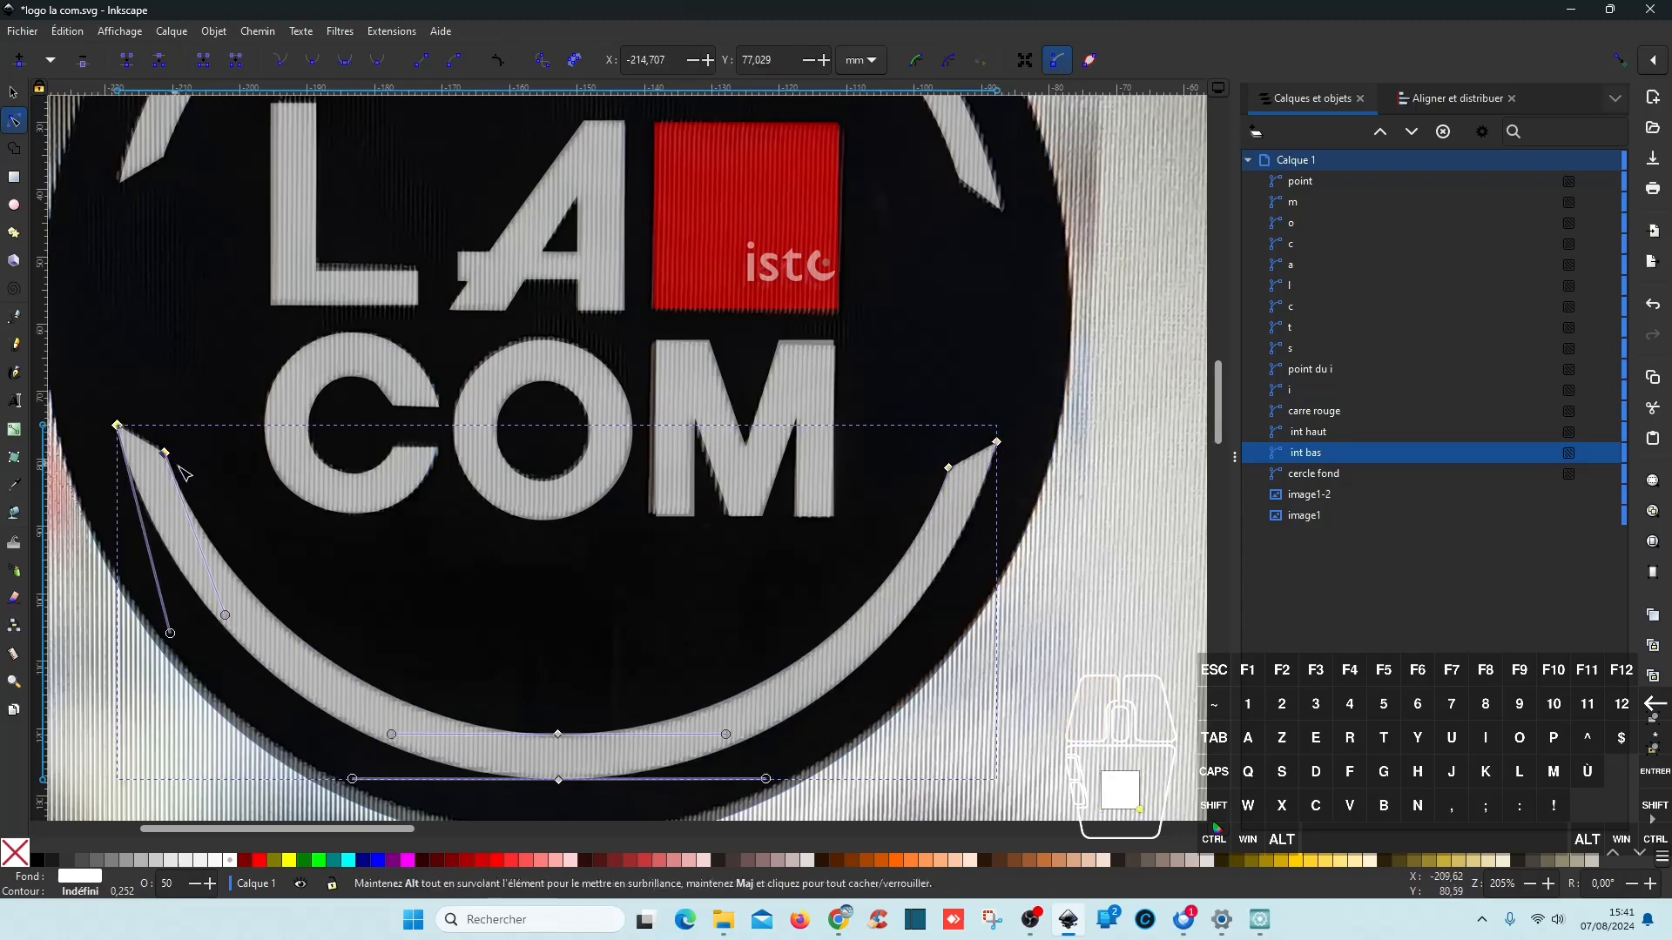
pyautogui.click(589, 640)
pyautogui.keyDown('ctrl'); pyautogui.scroll(-3, 590, 640); pyautogui.keyUp('ctrl')
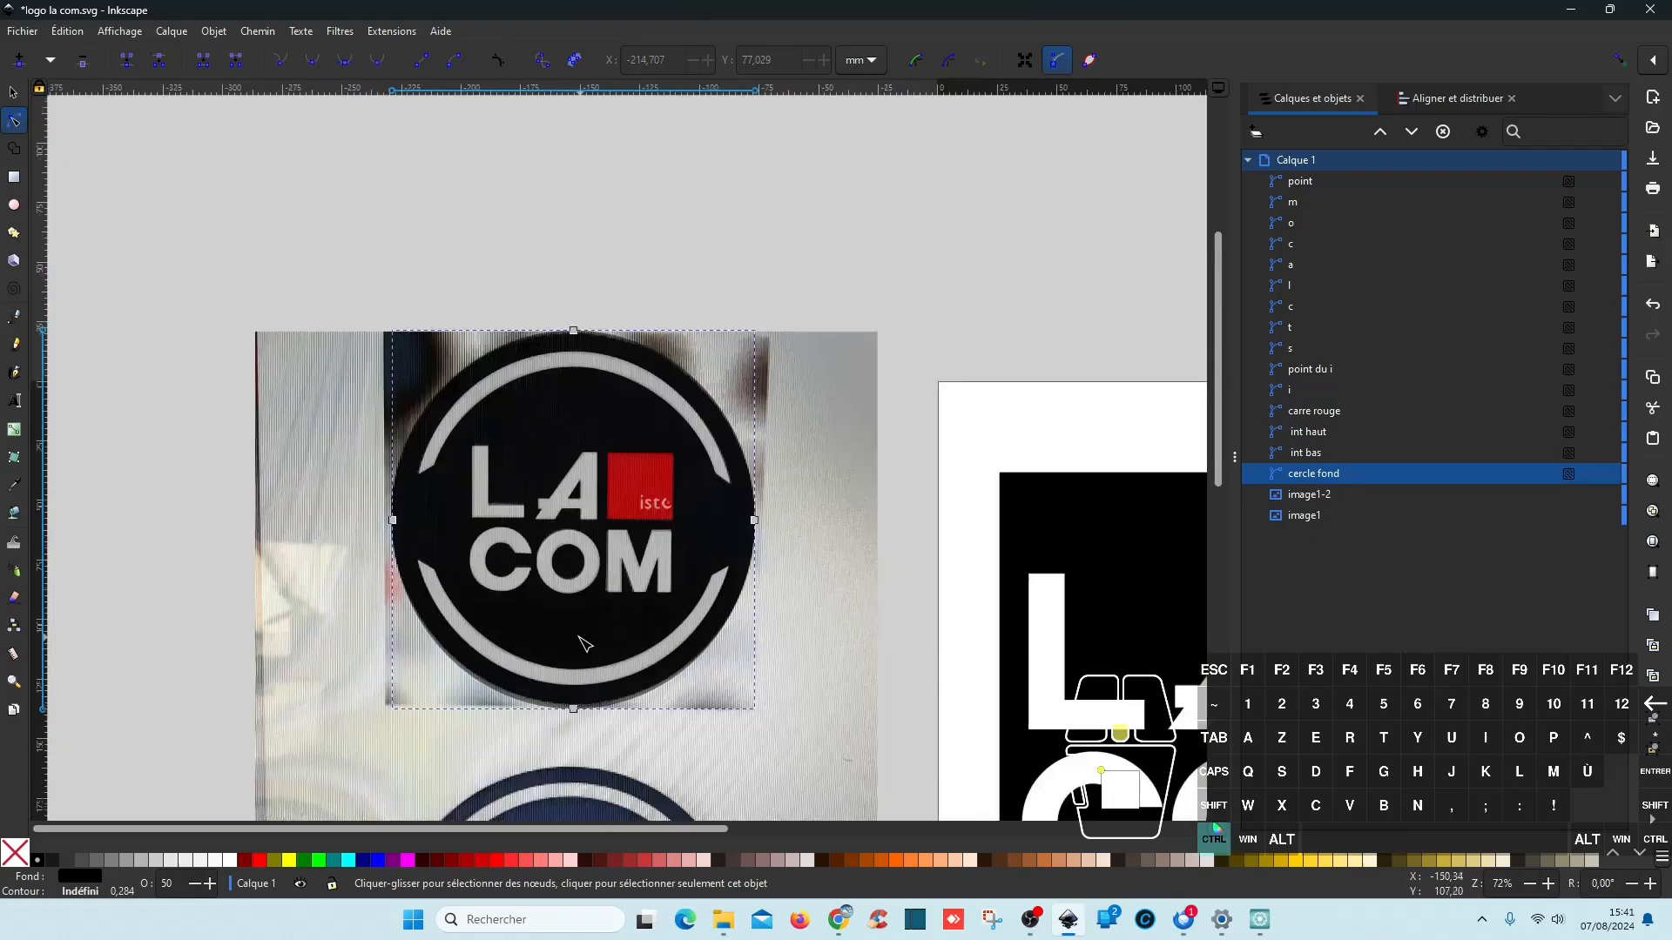
pyautogui.keyDown('ctrl'); pyautogui.scroll(-1, 776, 664); pyautogui.keyUp('ctrl')
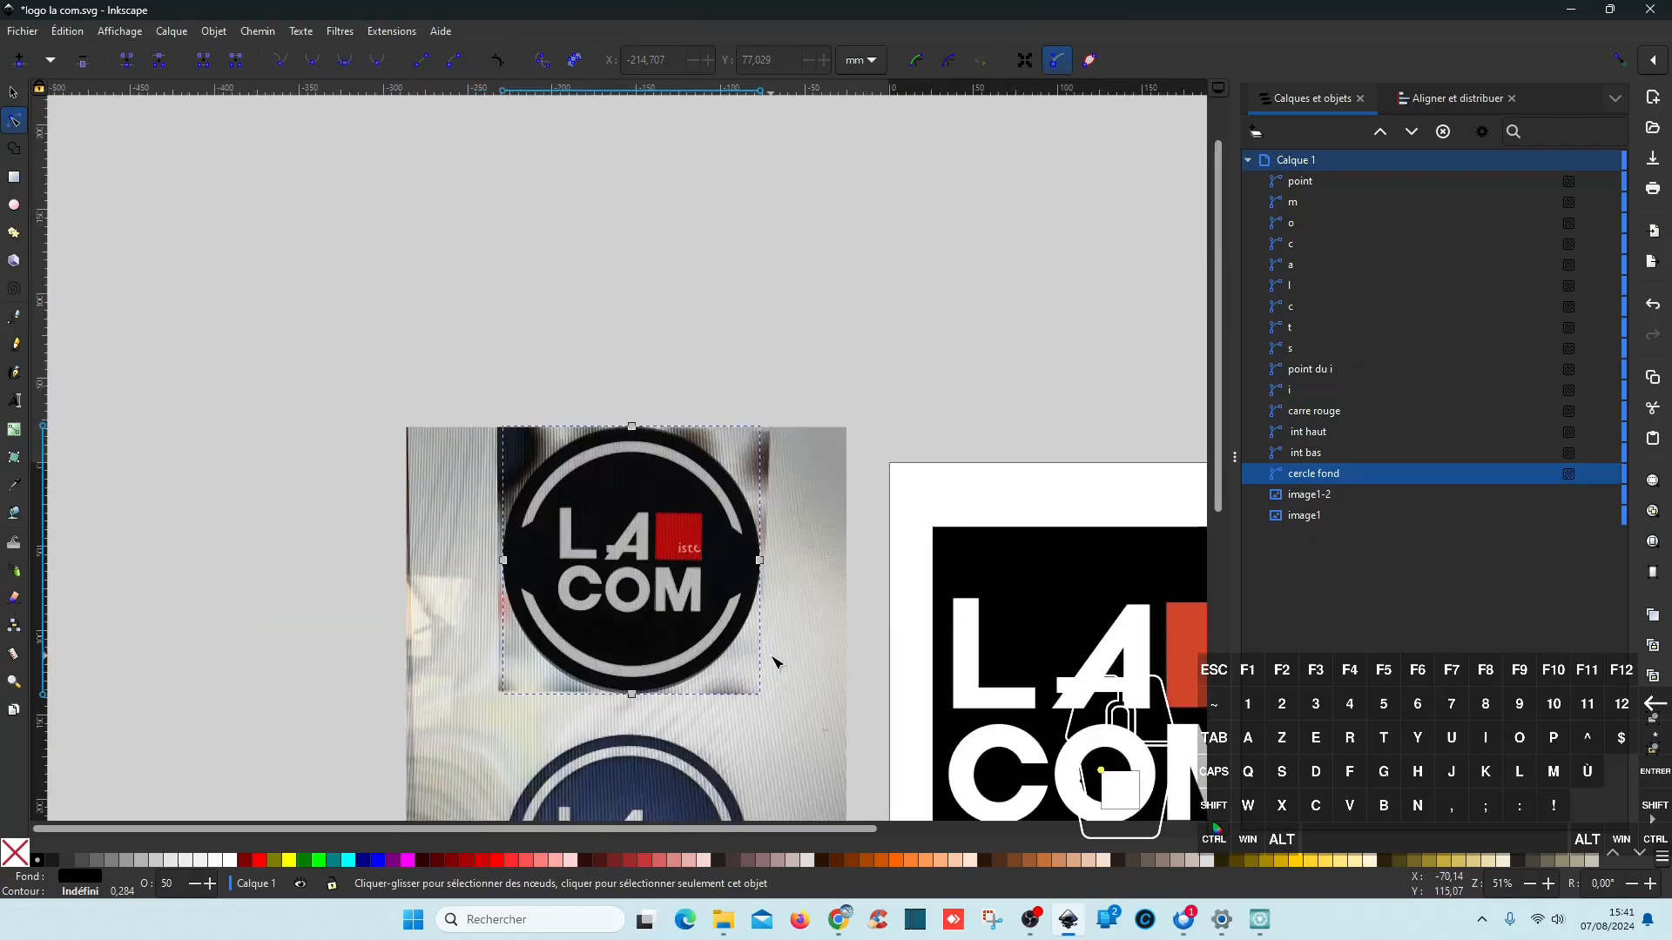
pyautogui.moveTo(427, 336); pyautogui.dragTo(839, 748)
pyautogui.click(13, 91)
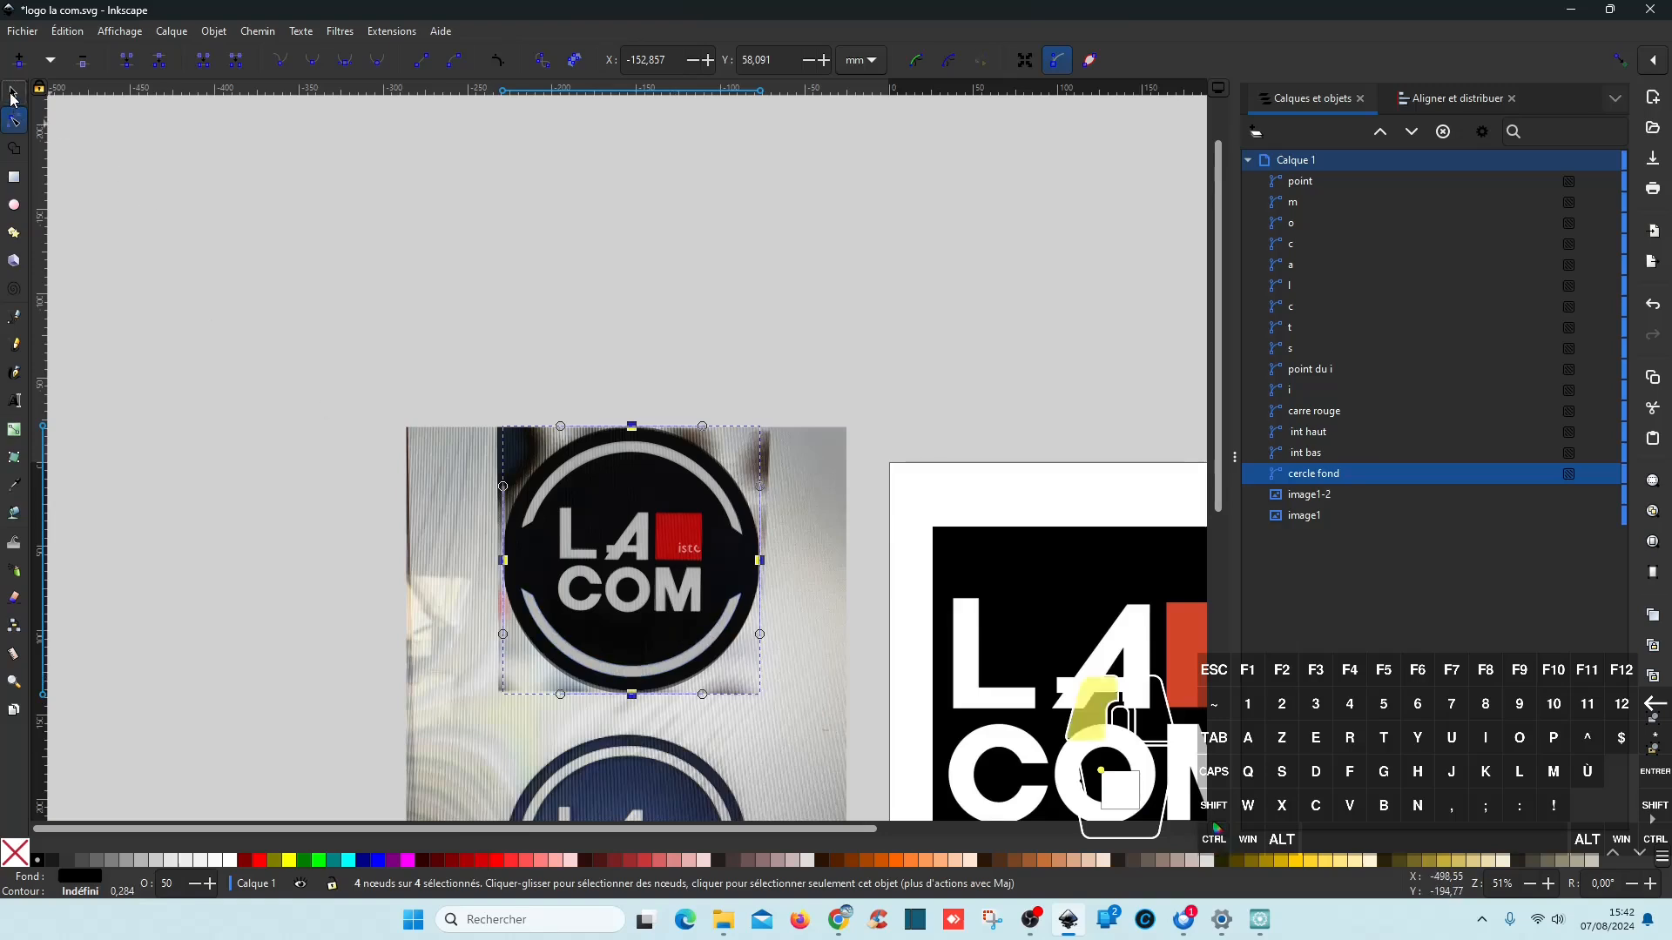
pyautogui.moveTo(664, 609); pyautogui.dragTo(662, 360)
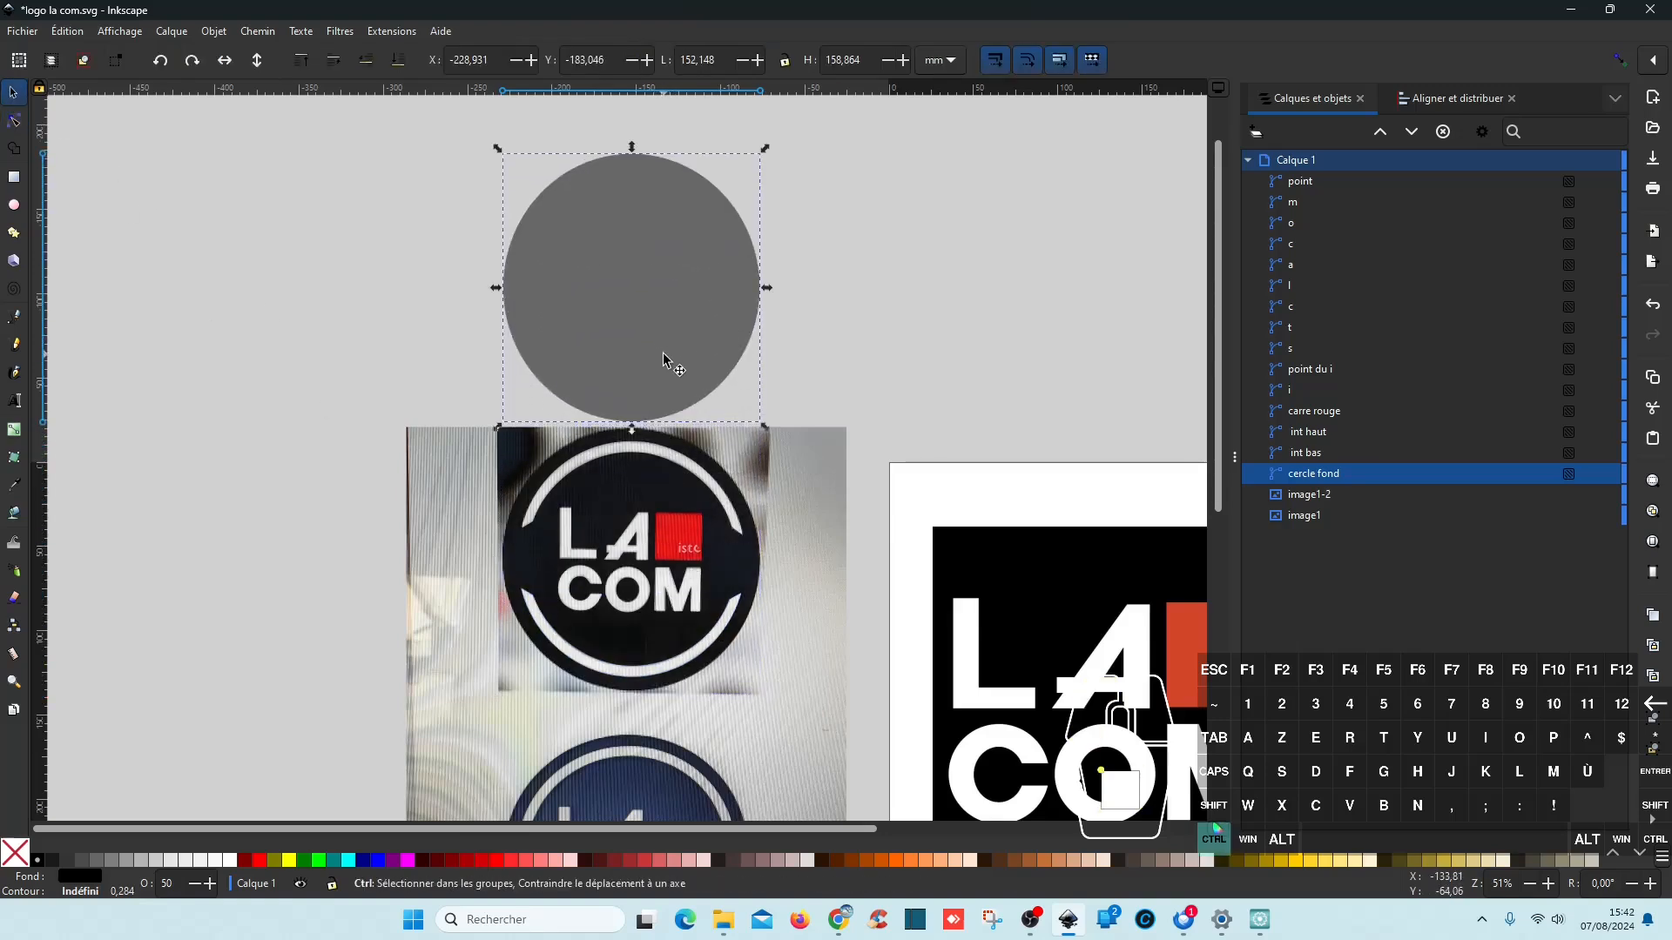
pyautogui.hotkey('ctrl', 'z')
# Step: Move all the traced logo shapes to the empty area above the photo and set their opacity to 100%
pyautogui.moveTo(410, 269); pyautogui.dragTo(842, 742)
pyautogui.moveTo(659, 500); pyautogui.dragTo(668, 207)
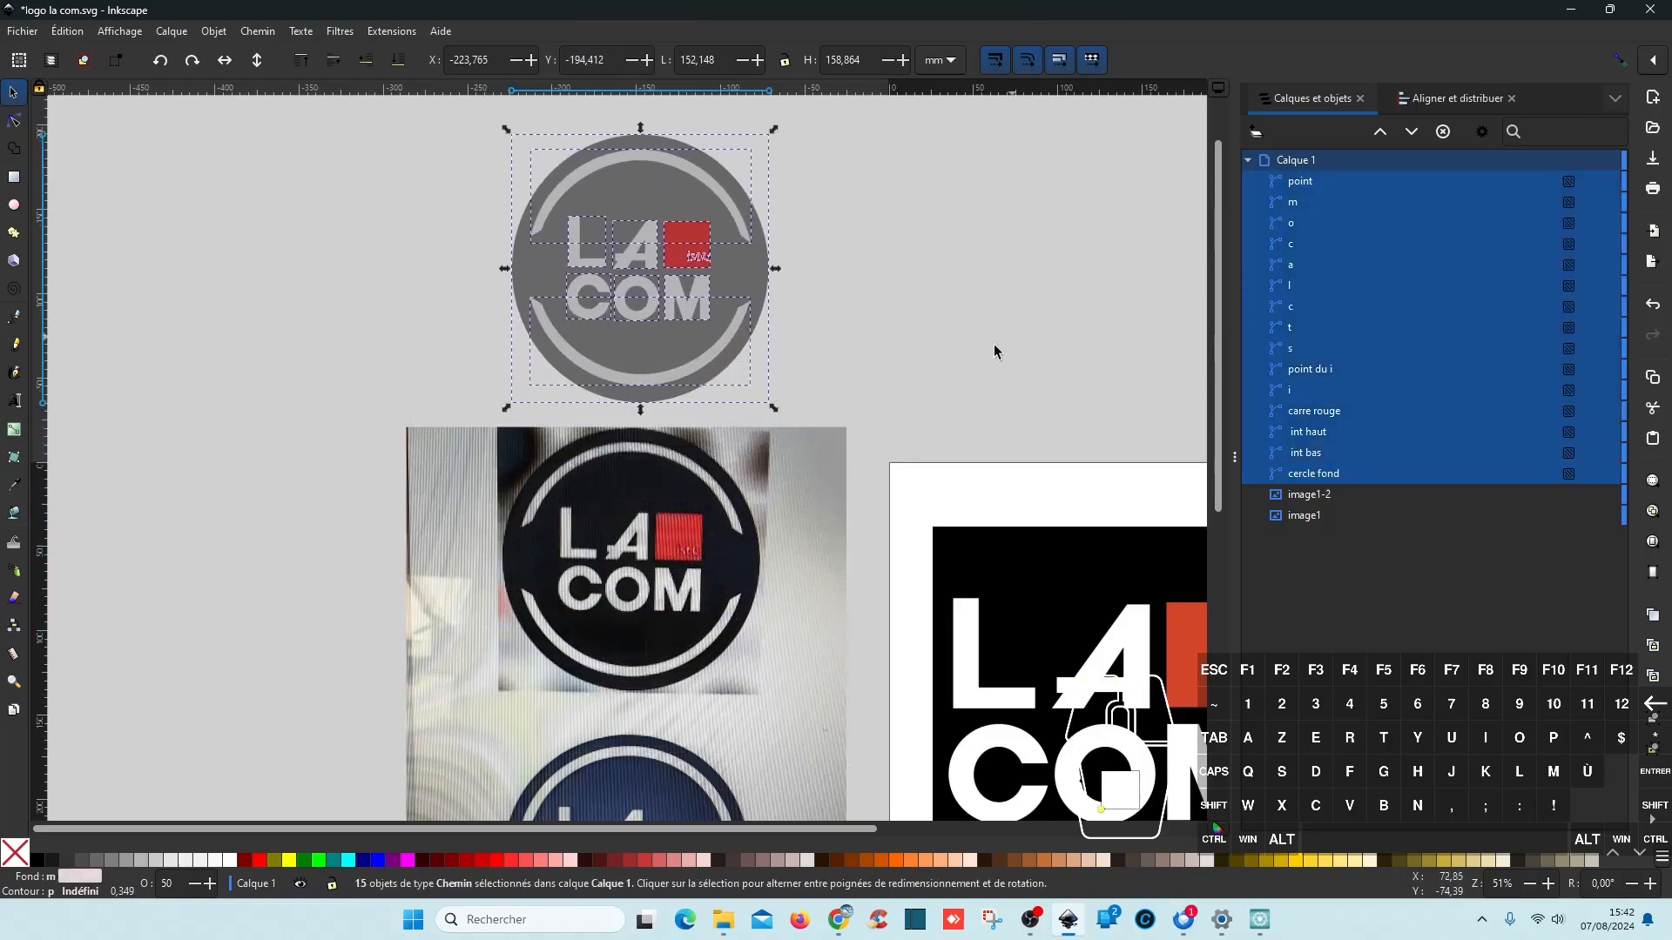
pyautogui.rightClick(187, 884)
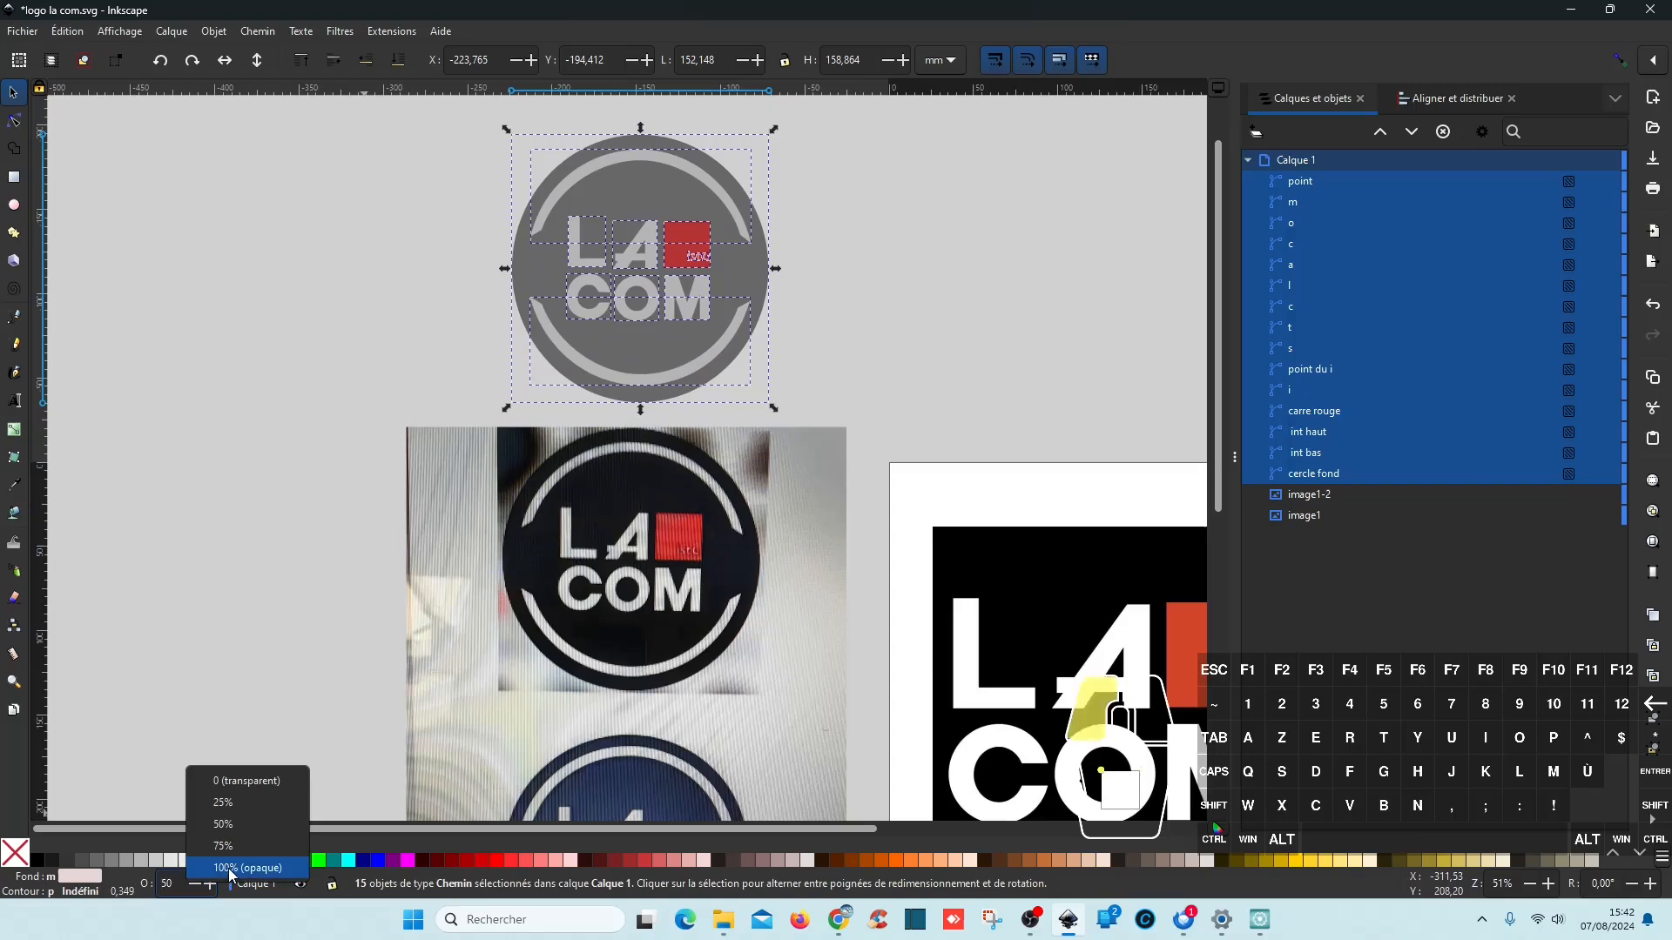
pyautogui.click(229, 873)
pyautogui.click(908, 378)
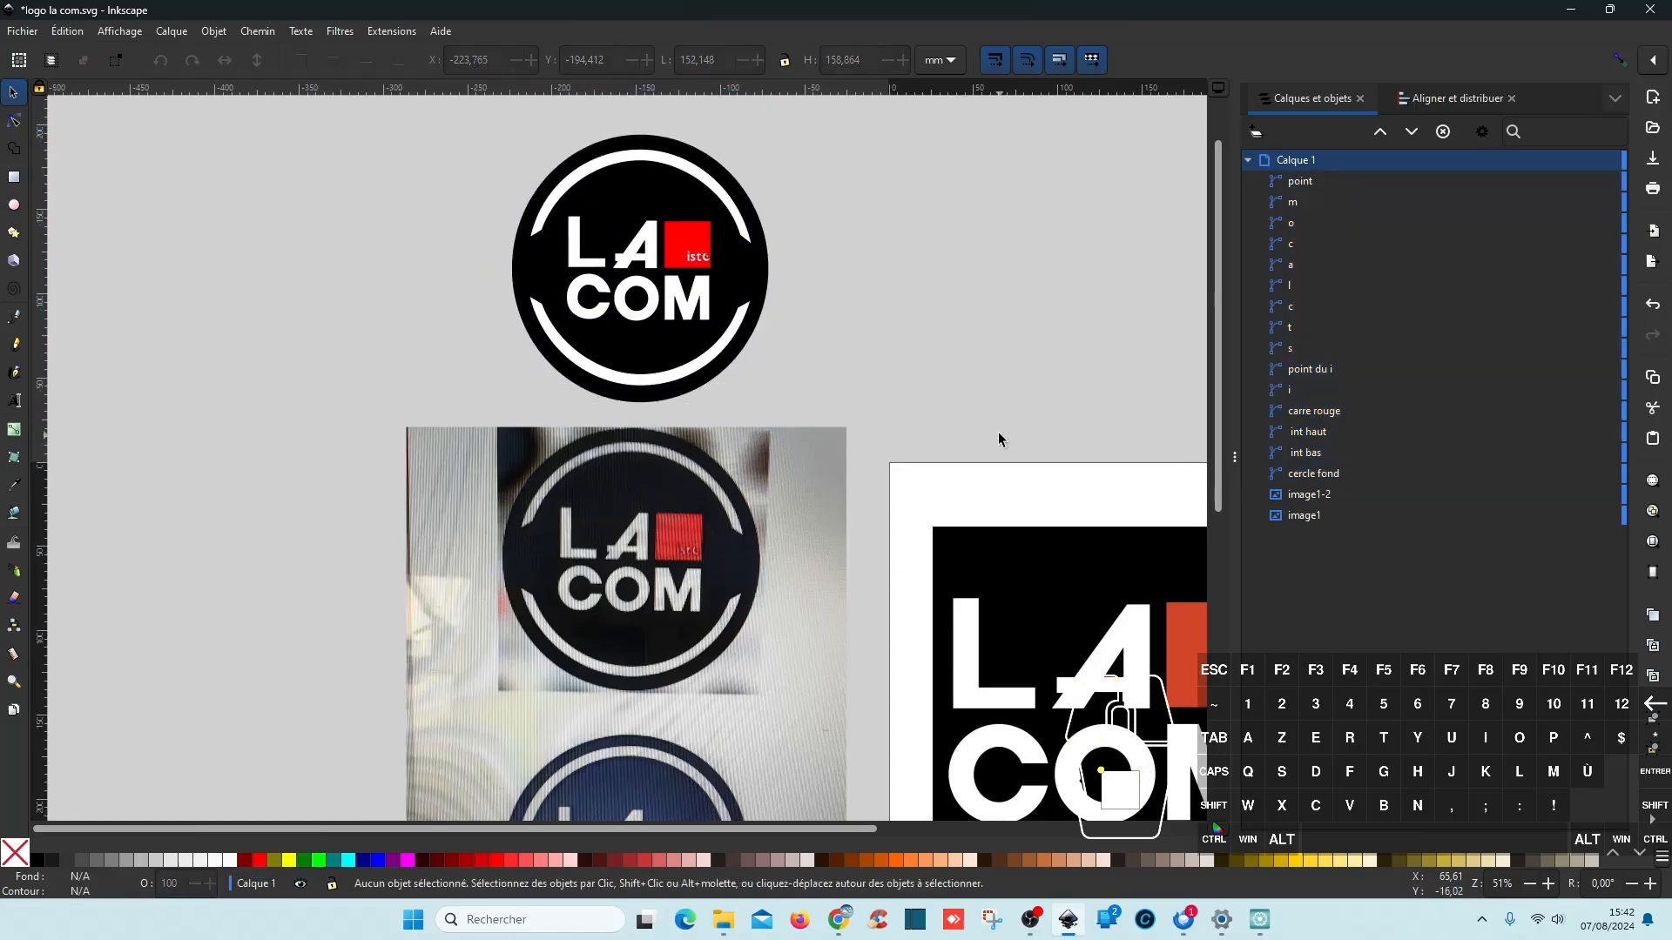
# Step: Save the logo drawing with the background circle selected and switch to Artistic Digitizer
pyautogui.click(1335, 478)
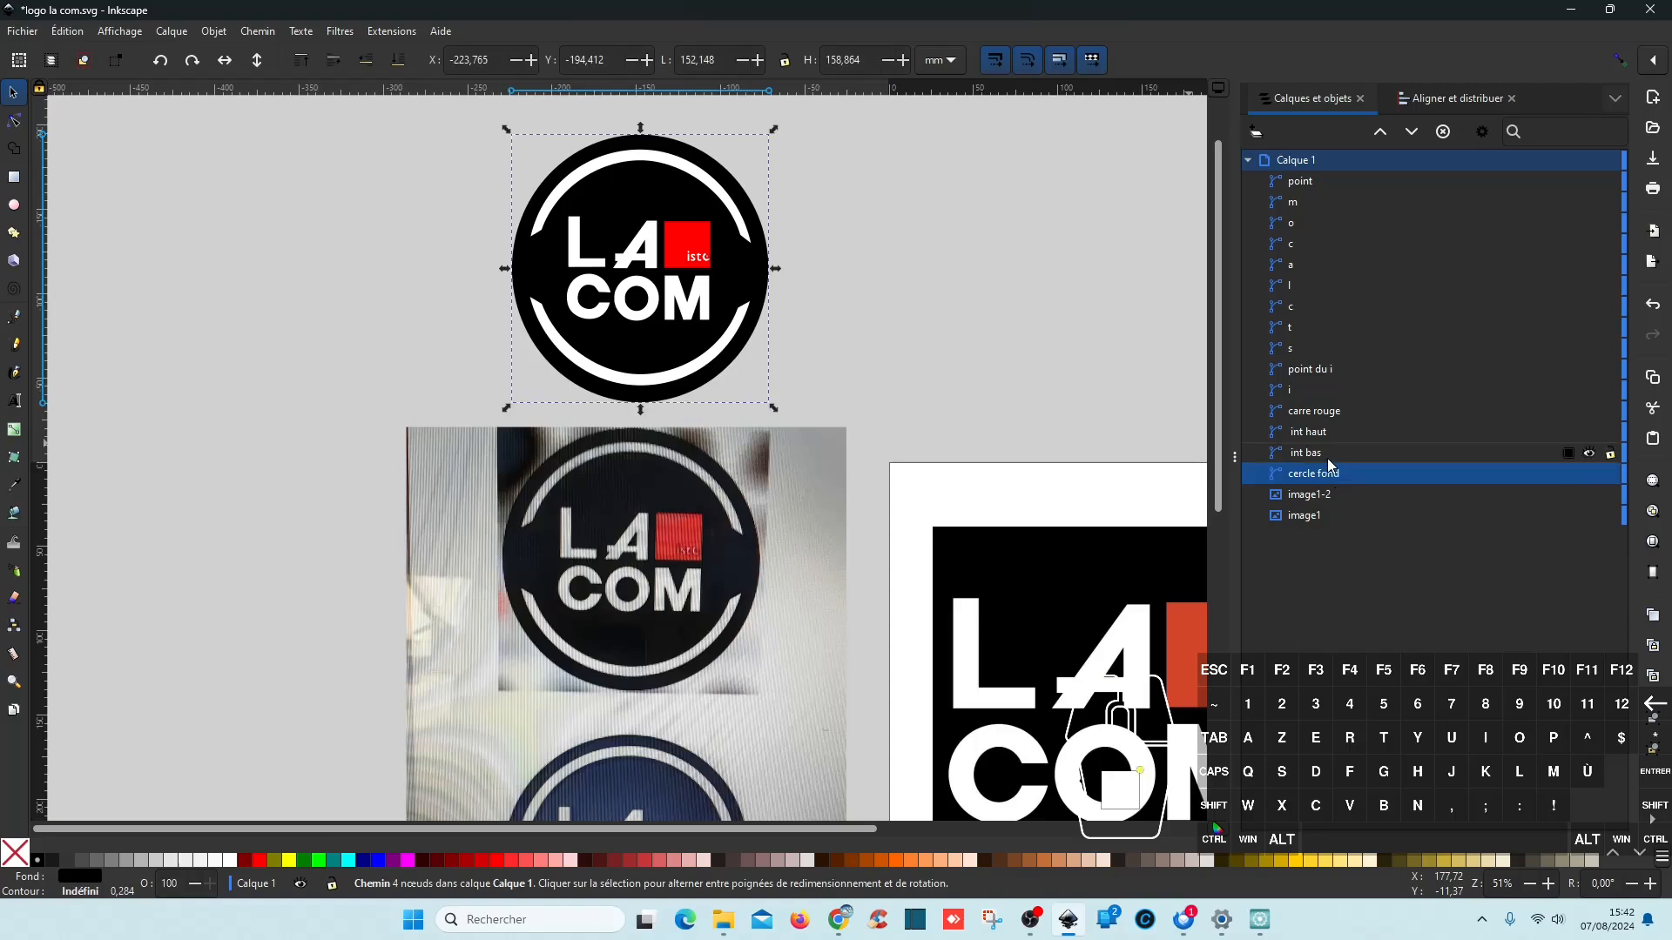
pyautogui.hotkey('ctrl', 's')
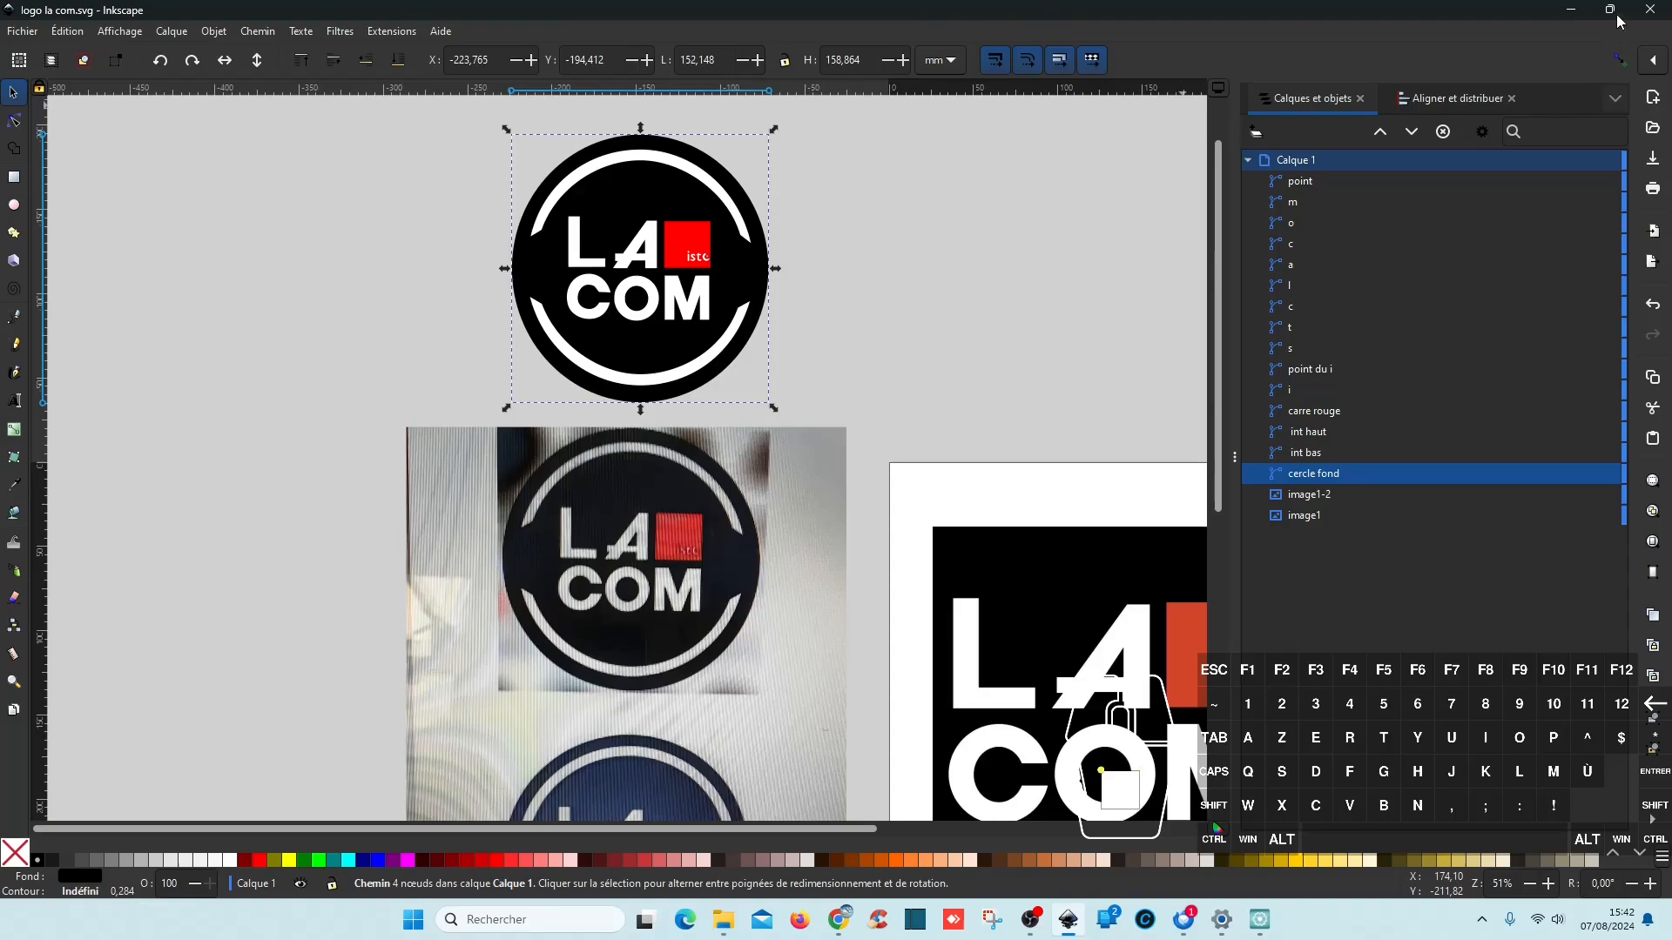
pyautogui.click(1572, 11)
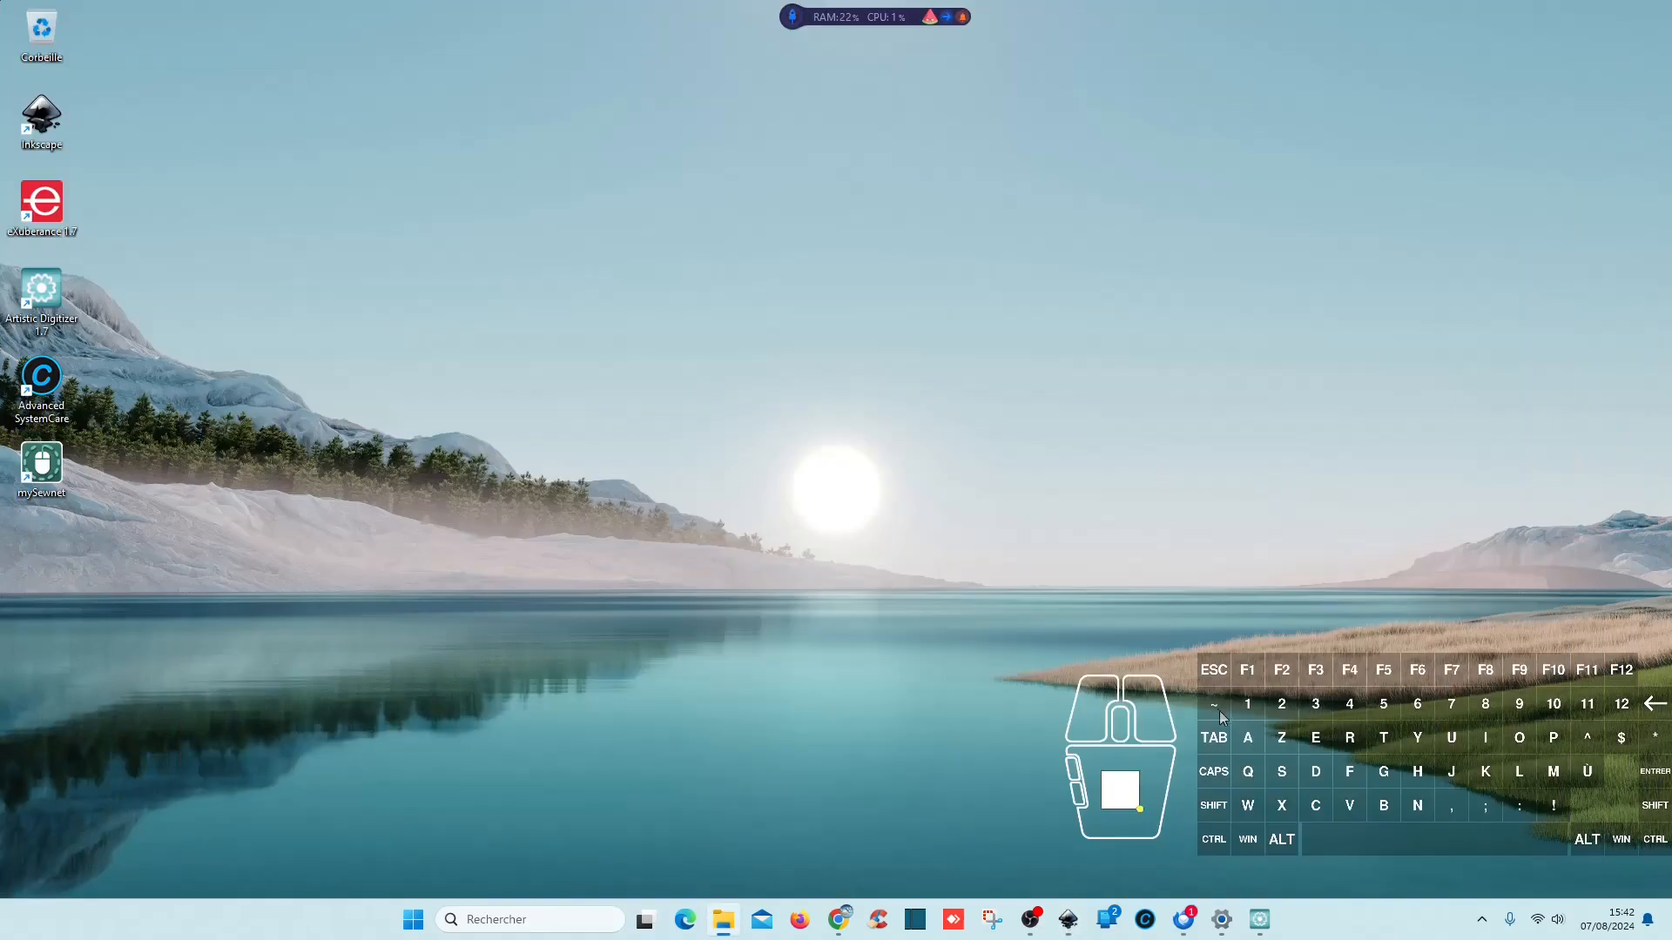
pyautogui.click(1259, 920)
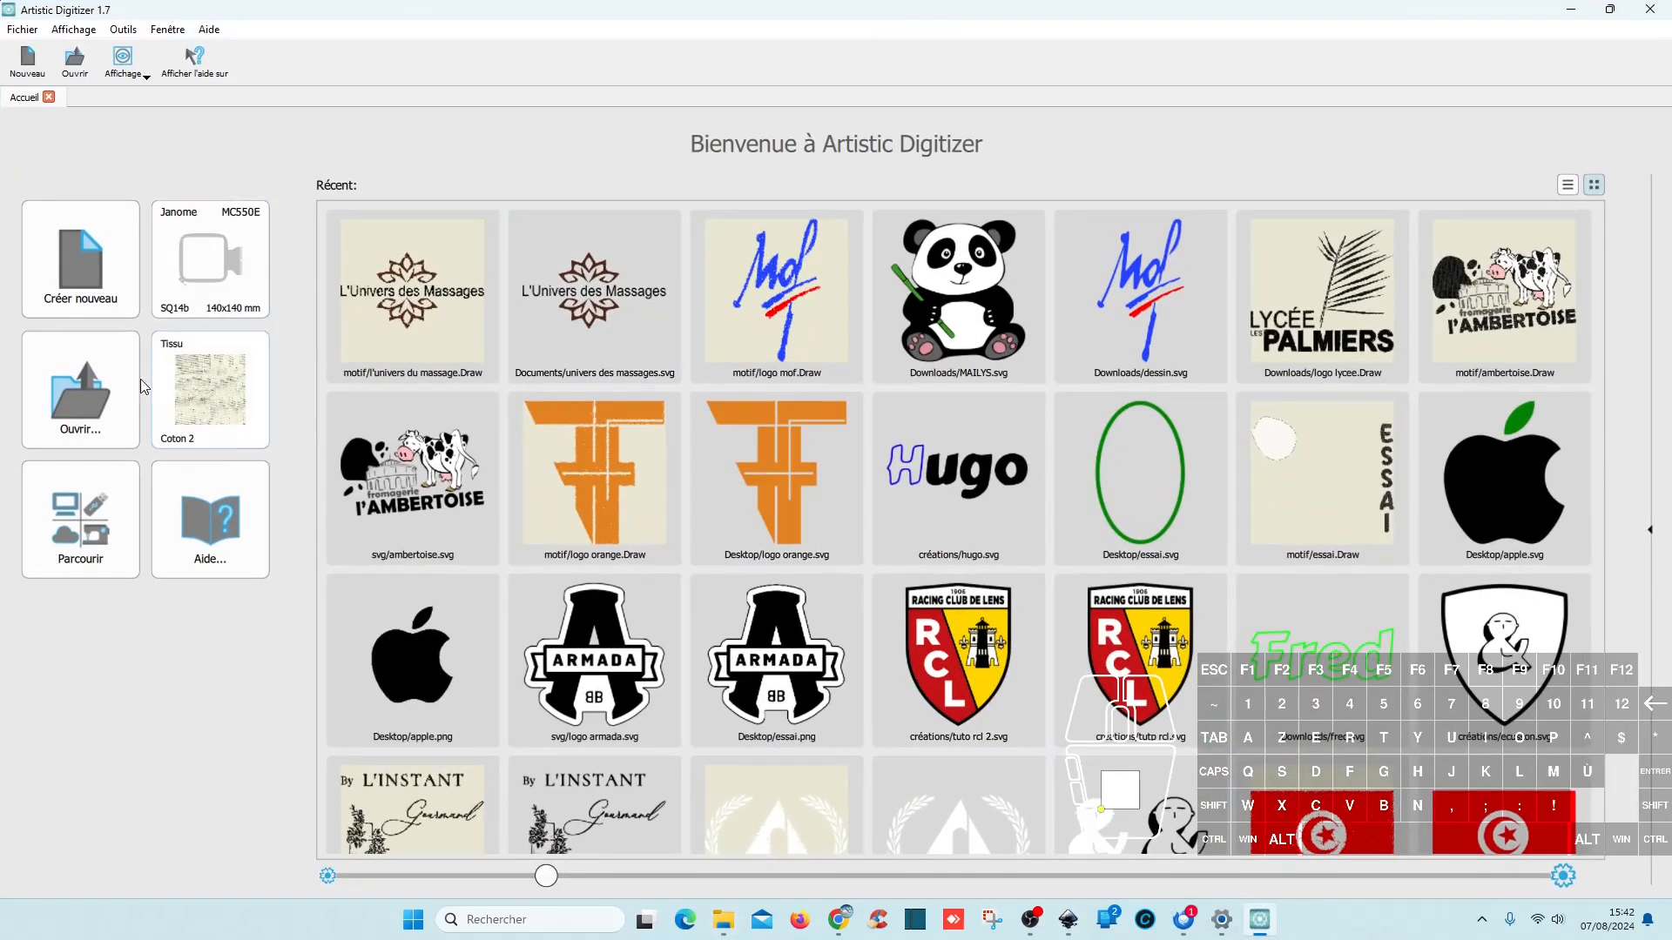
pyautogui.click(99, 412)
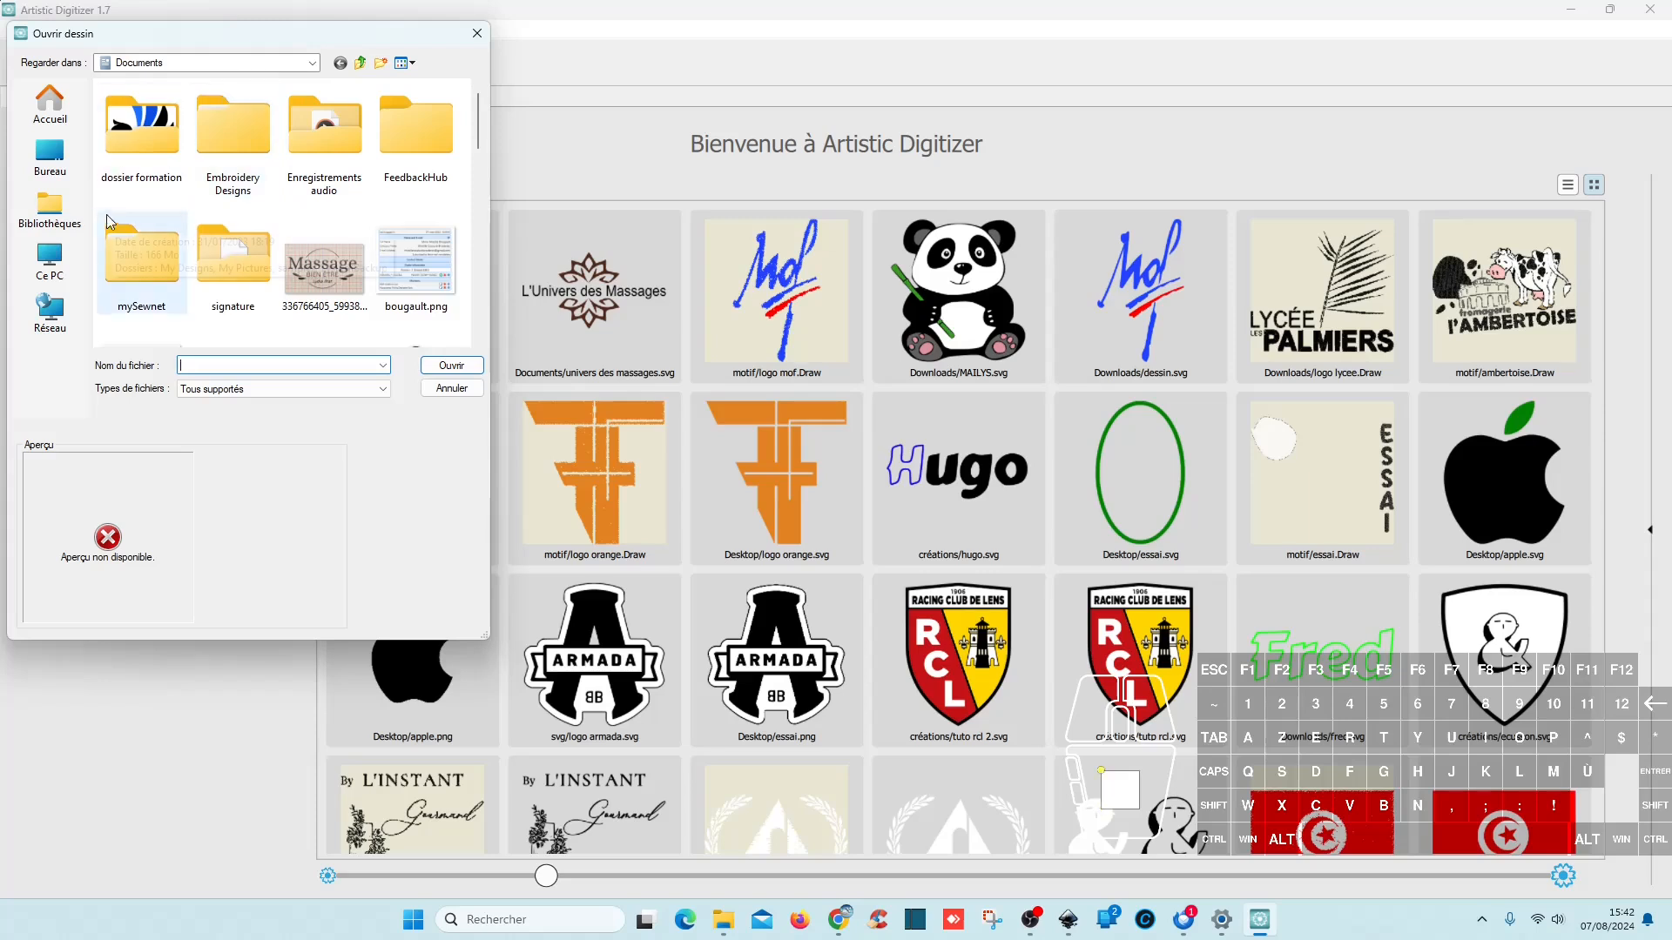
pyautogui.click(35, 113)
pyautogui.scroll(-3, 299, 246)
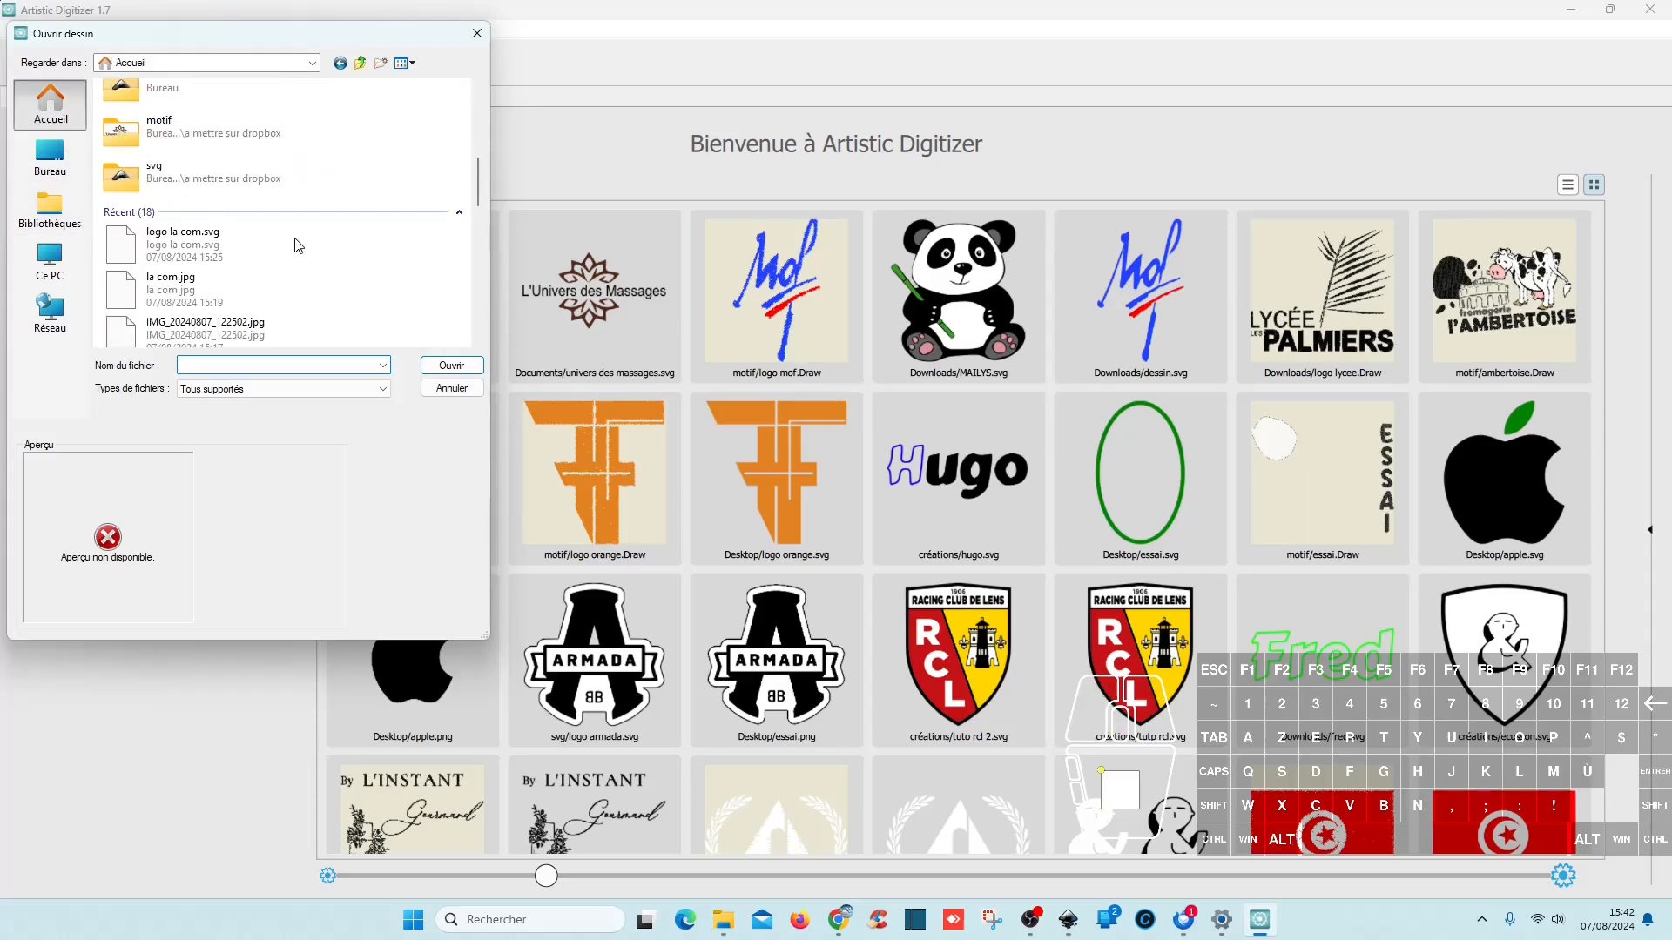
pyautogui.doubleClick(242, 176)
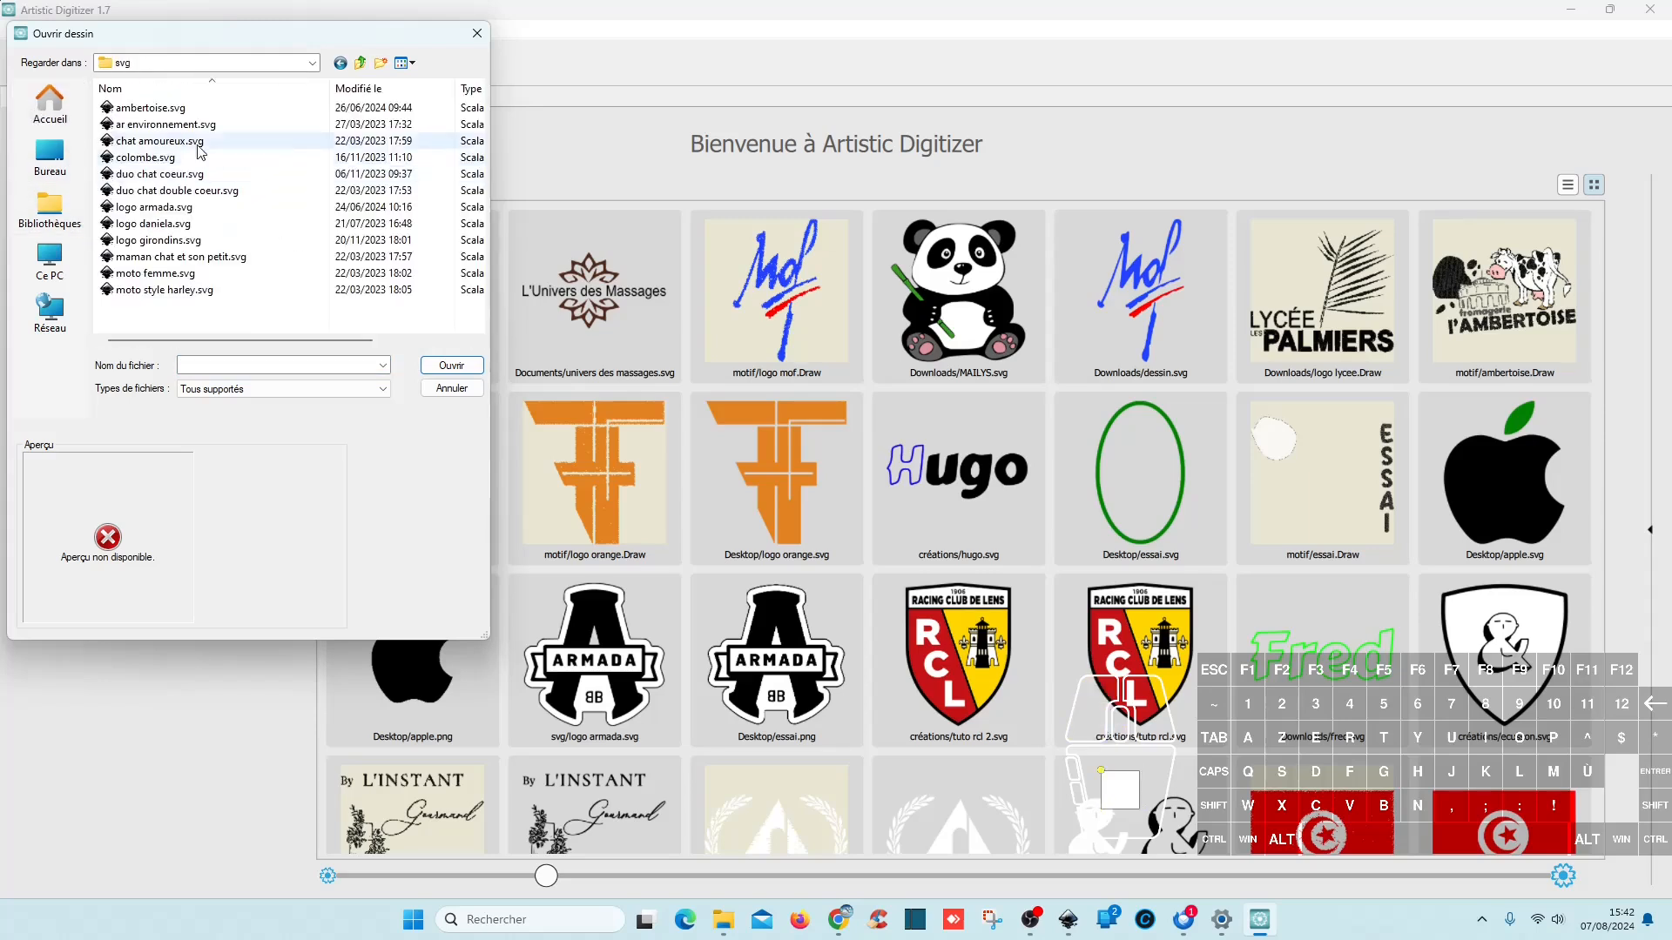
pyautogui.click(360, 63)
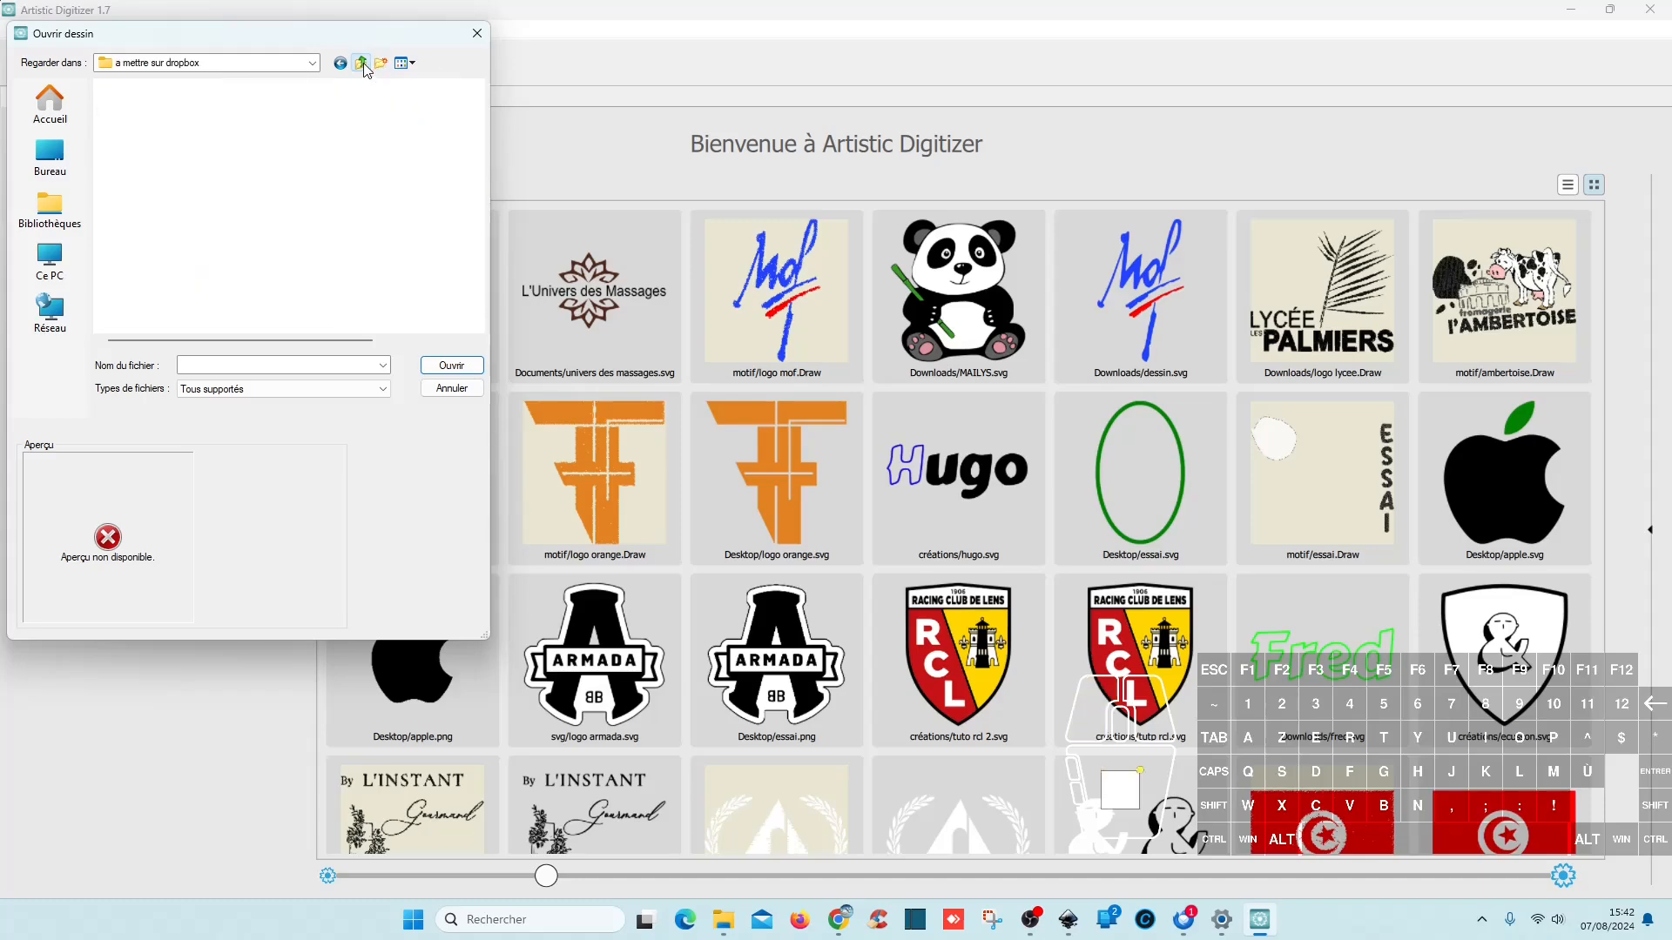
pyautogui.click(477, 33)
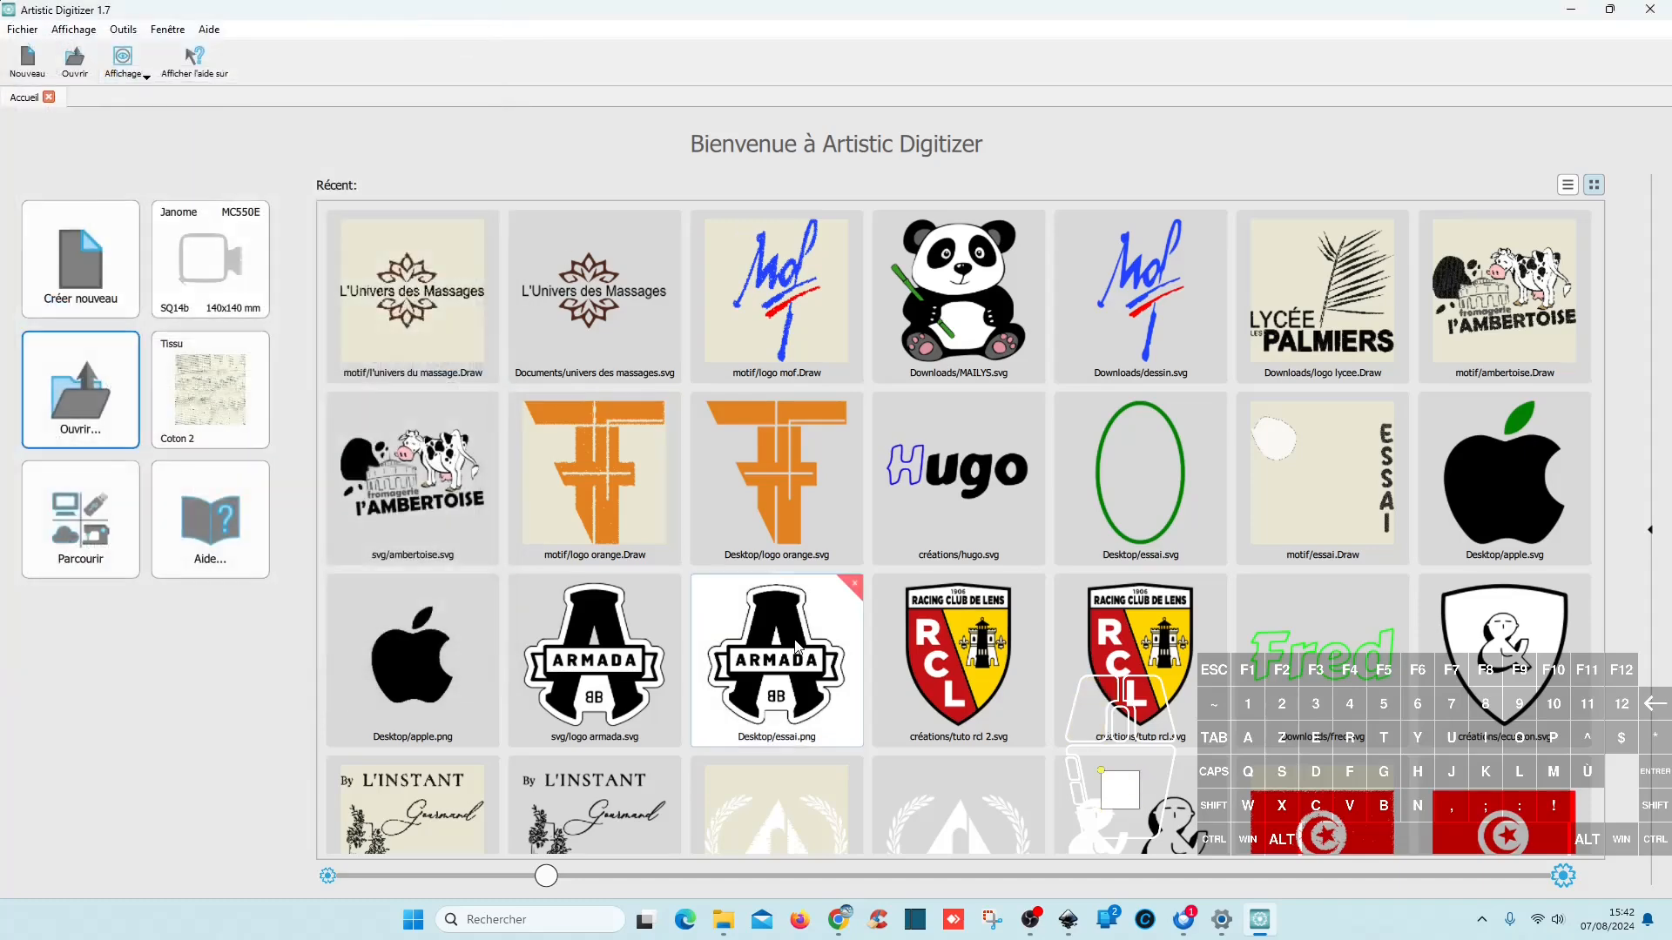
# Step: Switch back to Inkscape and check which folder holds logo la com.svg without saving a copy
pyautogui.click(1089, 916)
pyautogui.click(29, 35)
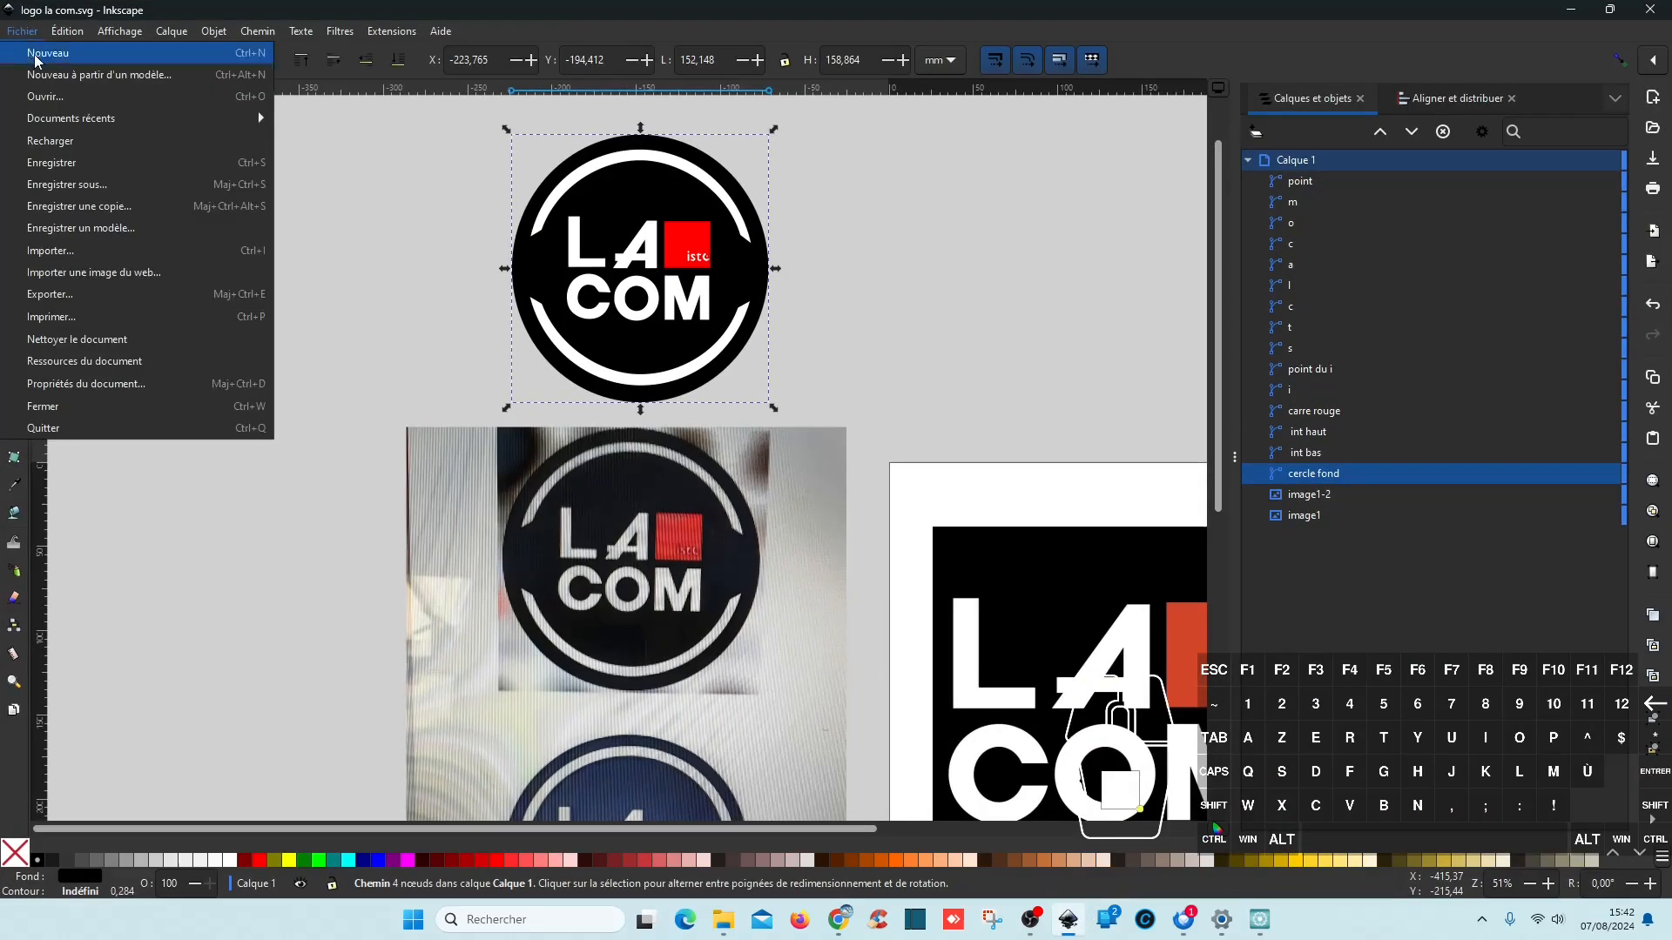
pyautogui.click(78, 183)
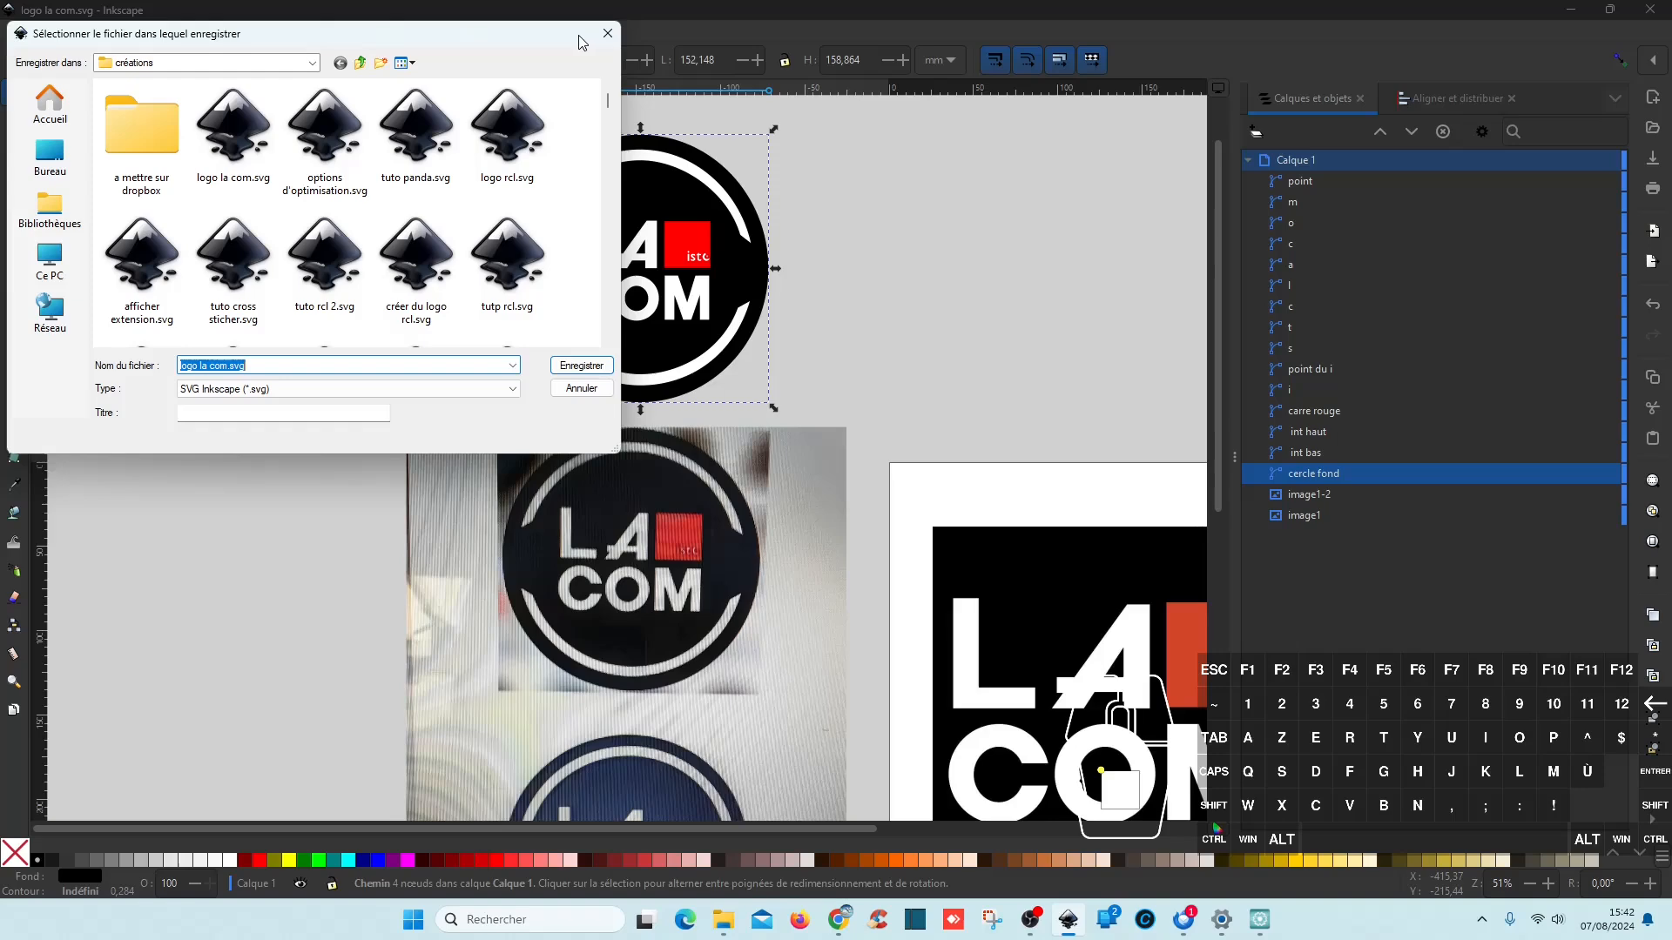
pyautogui.click(608, 33)
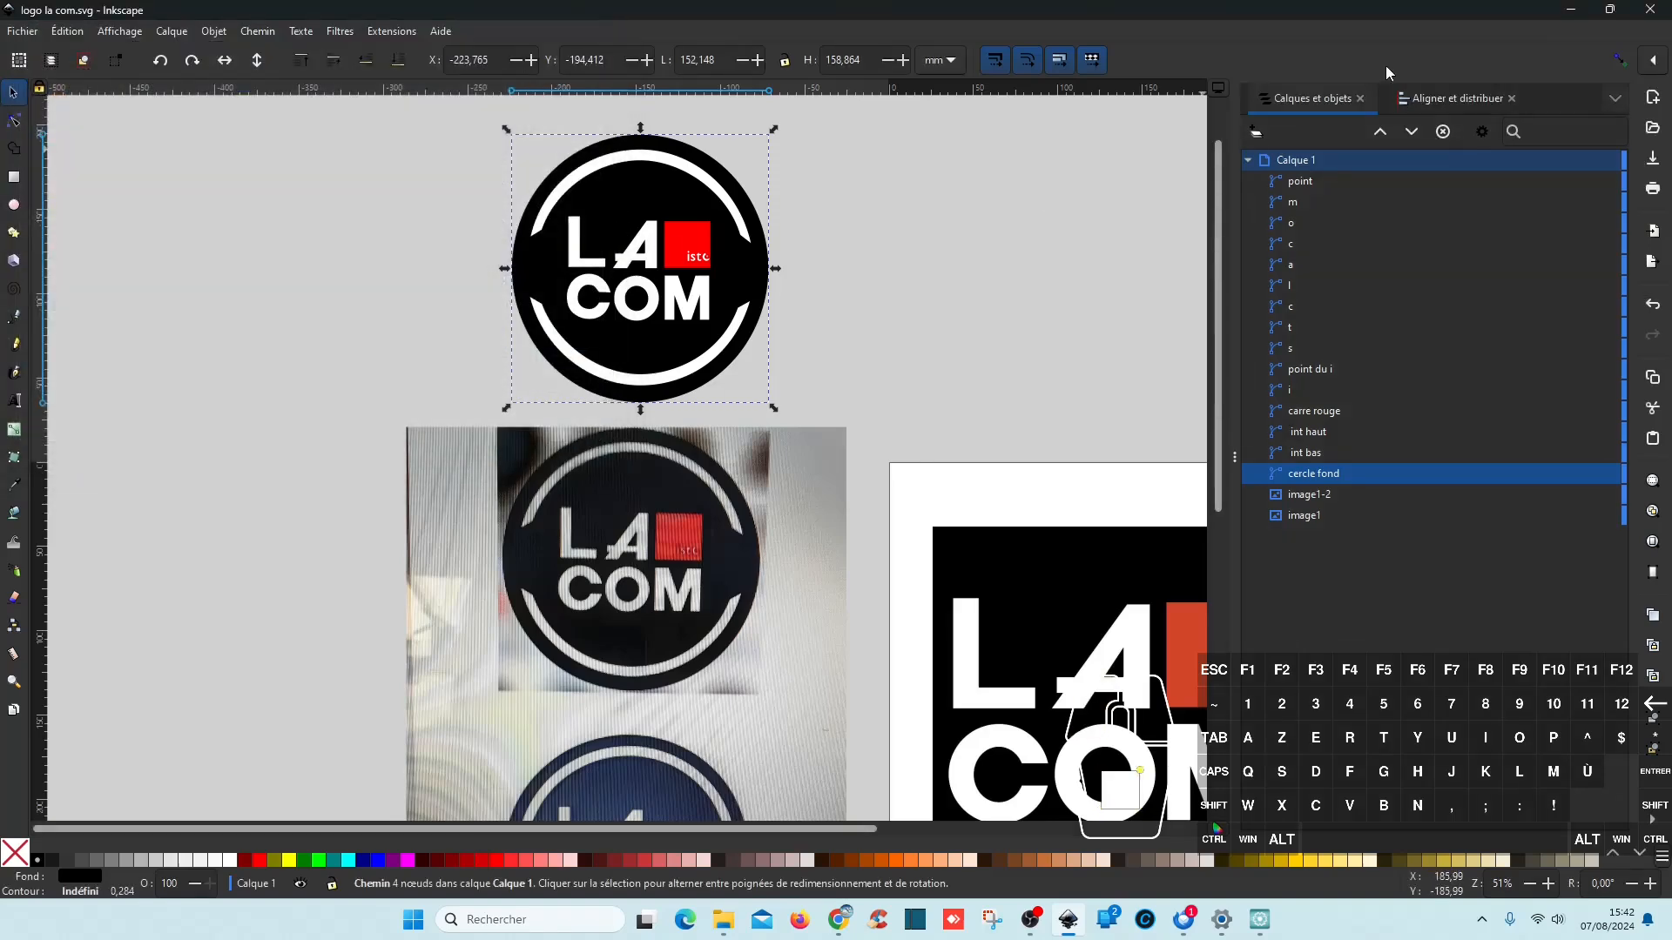
# Step: Switch to Artistic Digitizer and open logo la com.svg from the créations folder on the desktop
pyautogui.click(1571, 17)
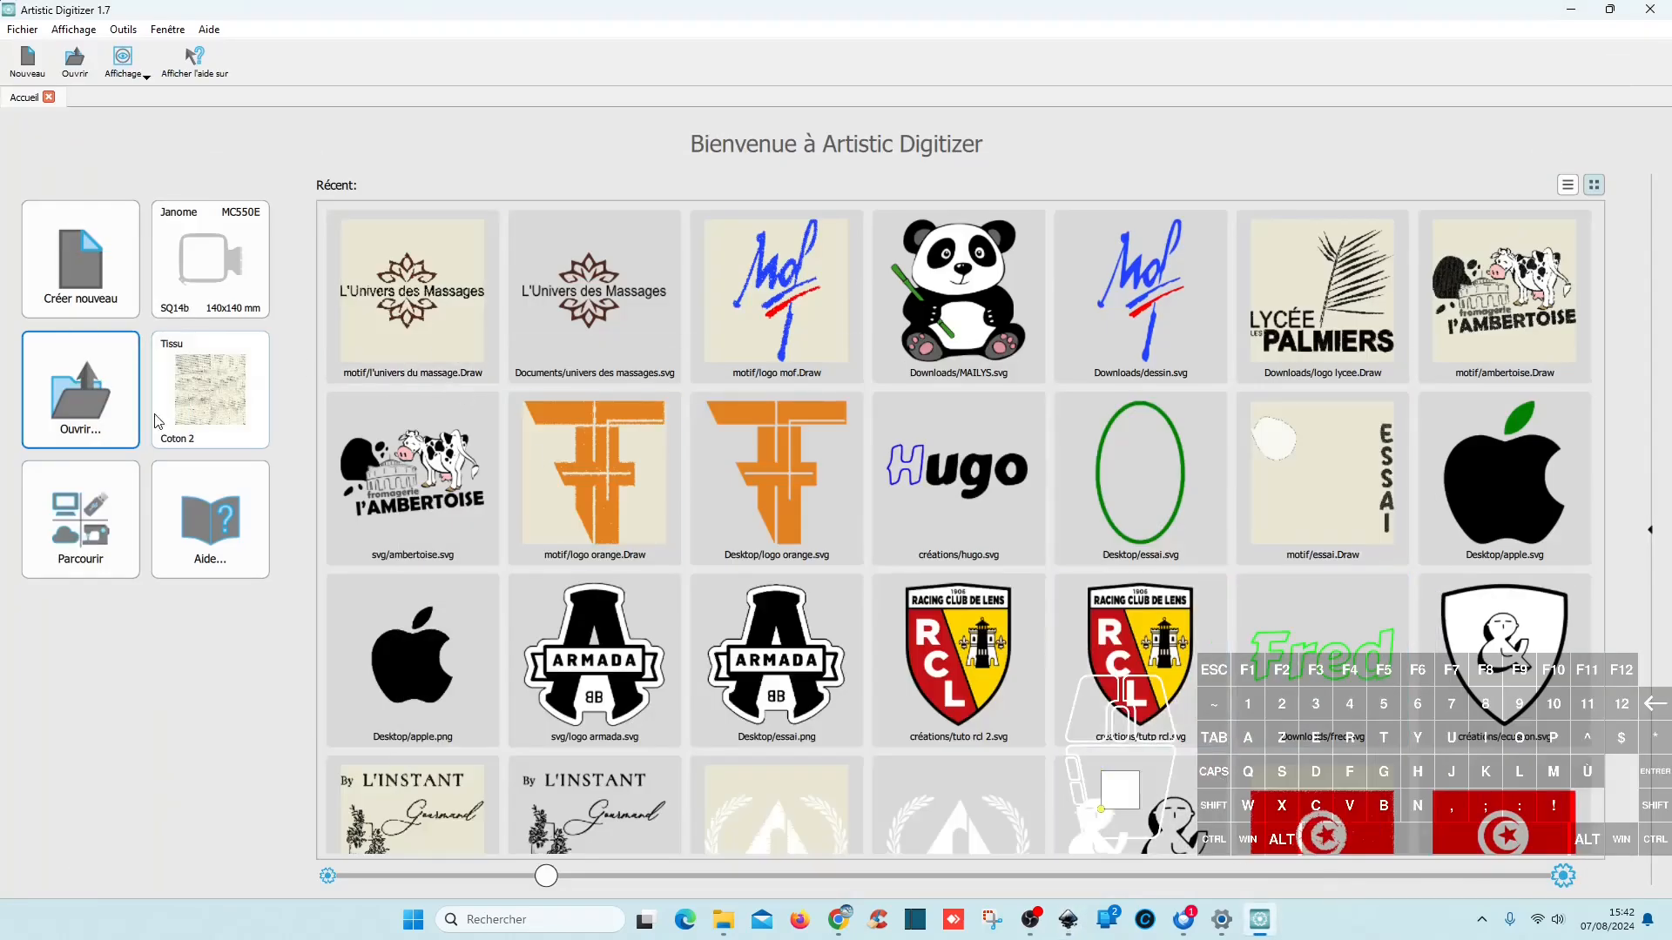
pyautogui.click(109, 424)
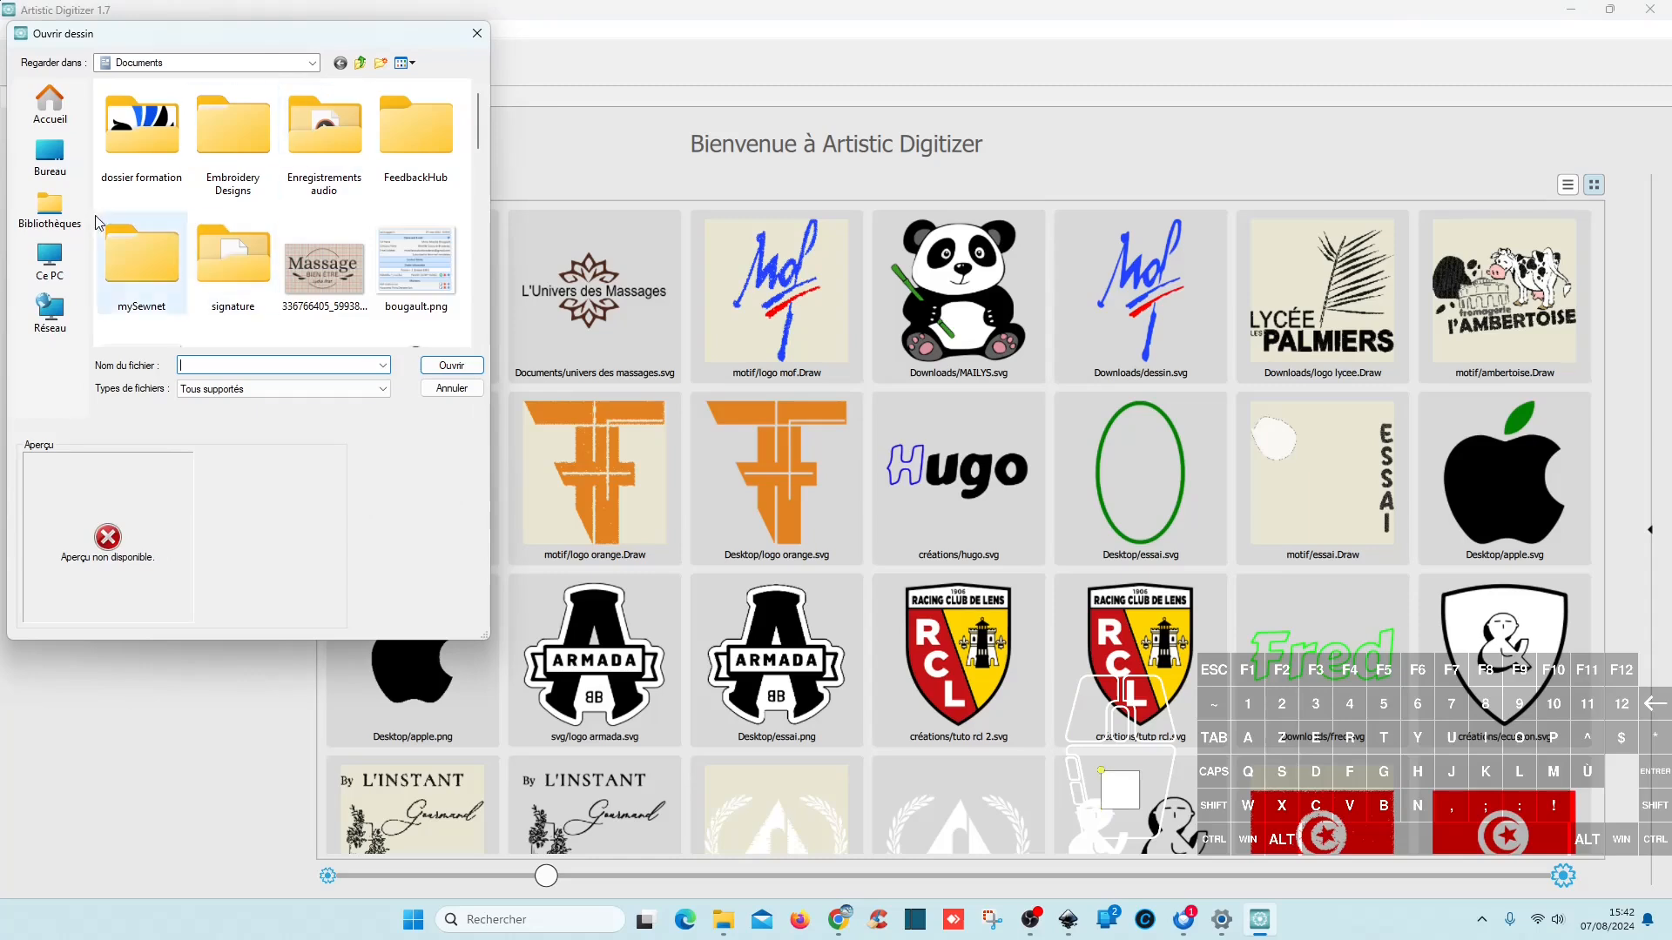
pyautogui.click(51, 158)
pyautogui.scroll(-5, 290, 247)
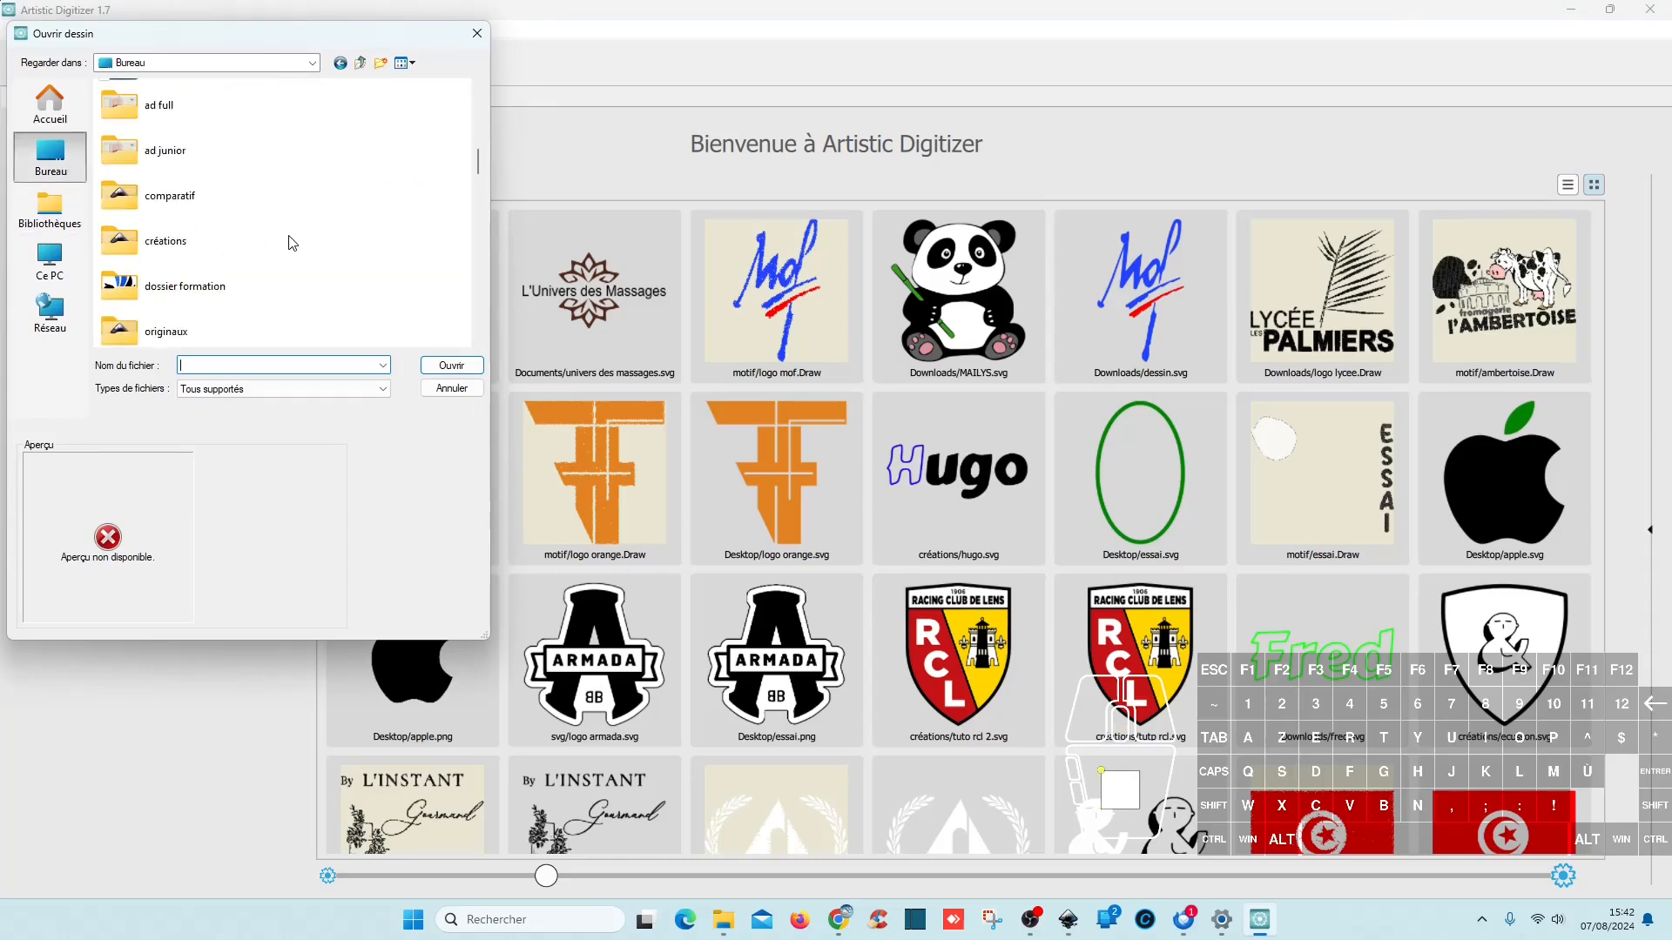
pyautogui.doubleClick(196, 239)
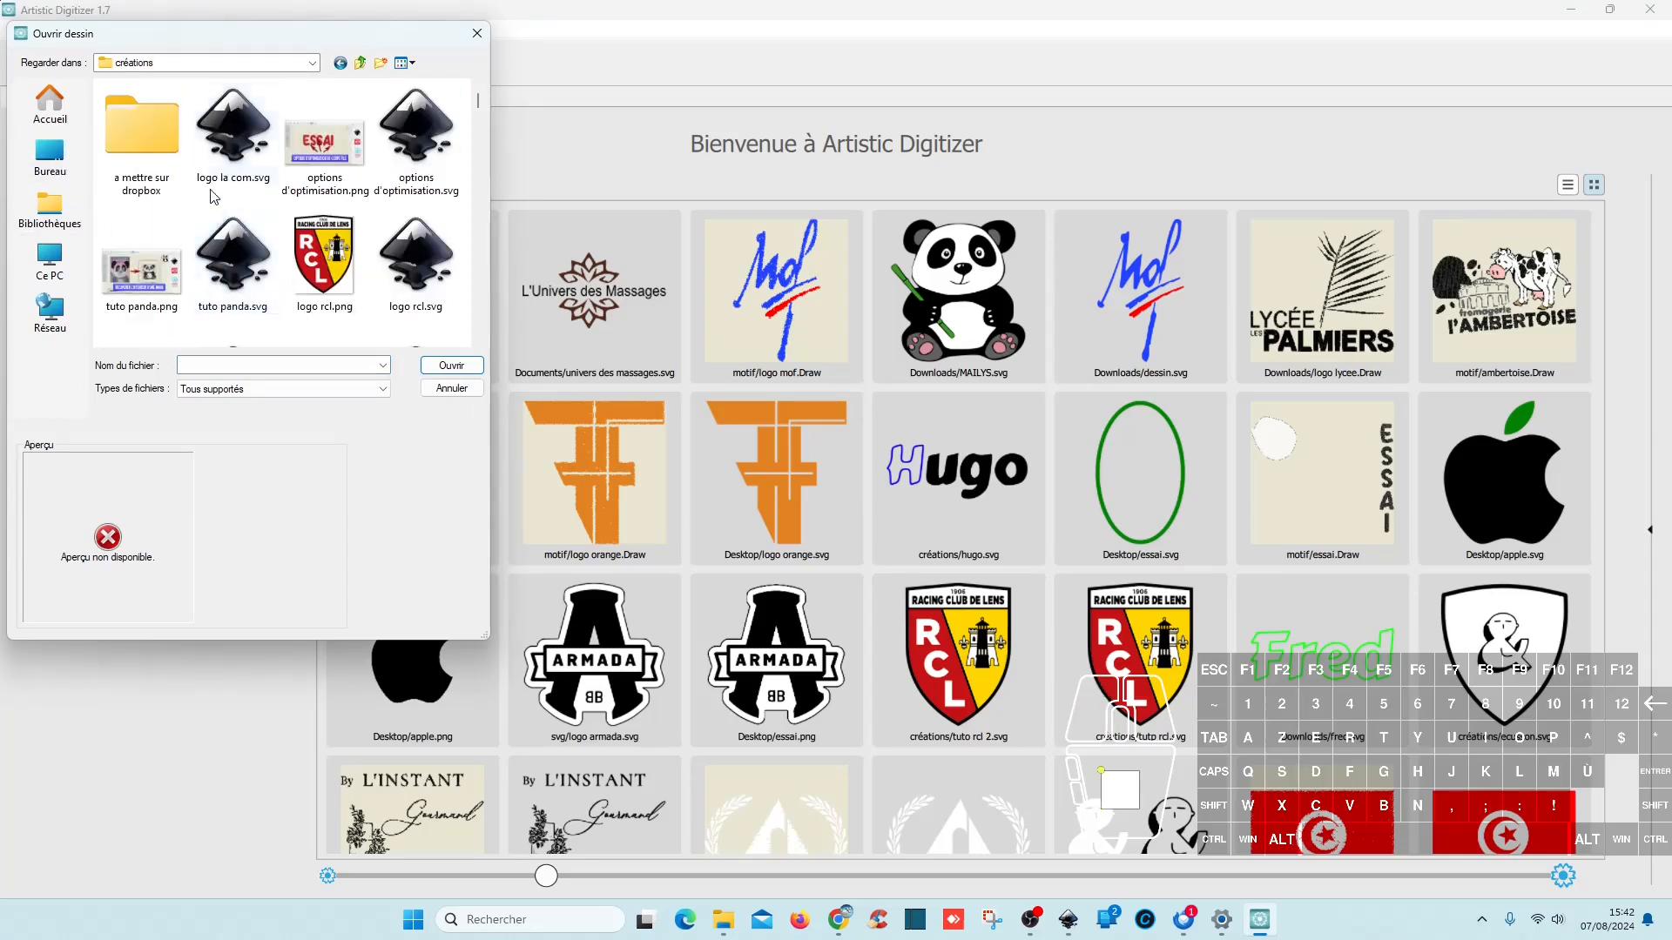
pyautogui.click(460, 366)
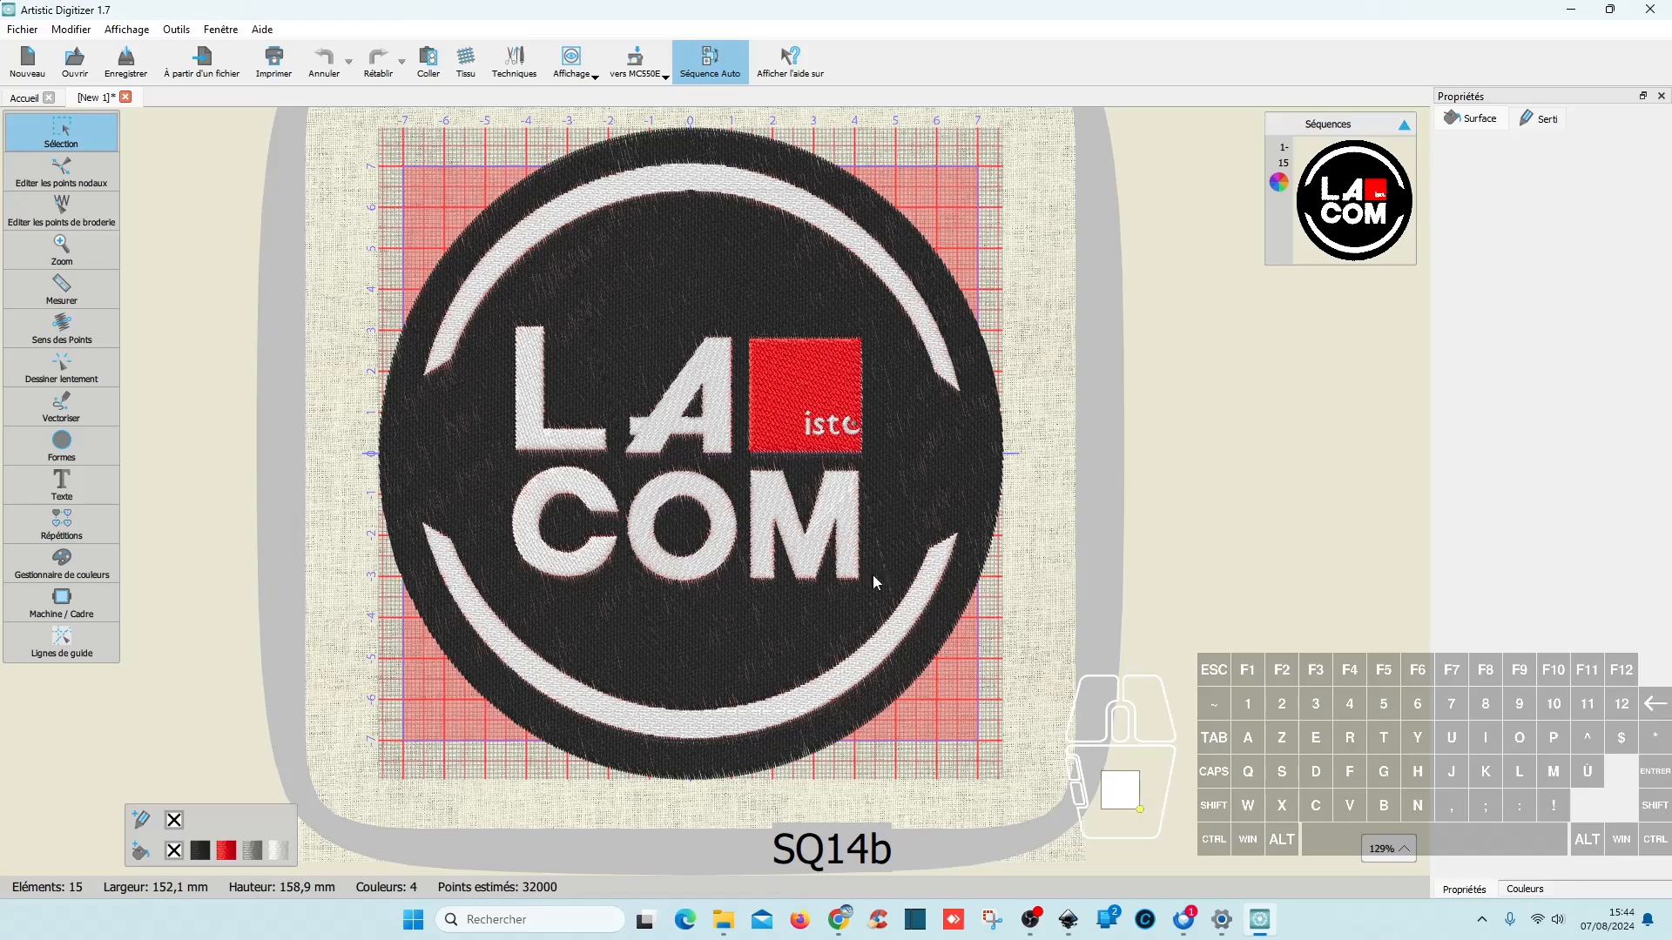
# Step: Change the hoop to SQ20b and apply the automatic sequence to list the logo's elements in stitching order
pyautogui.click(625, 65)
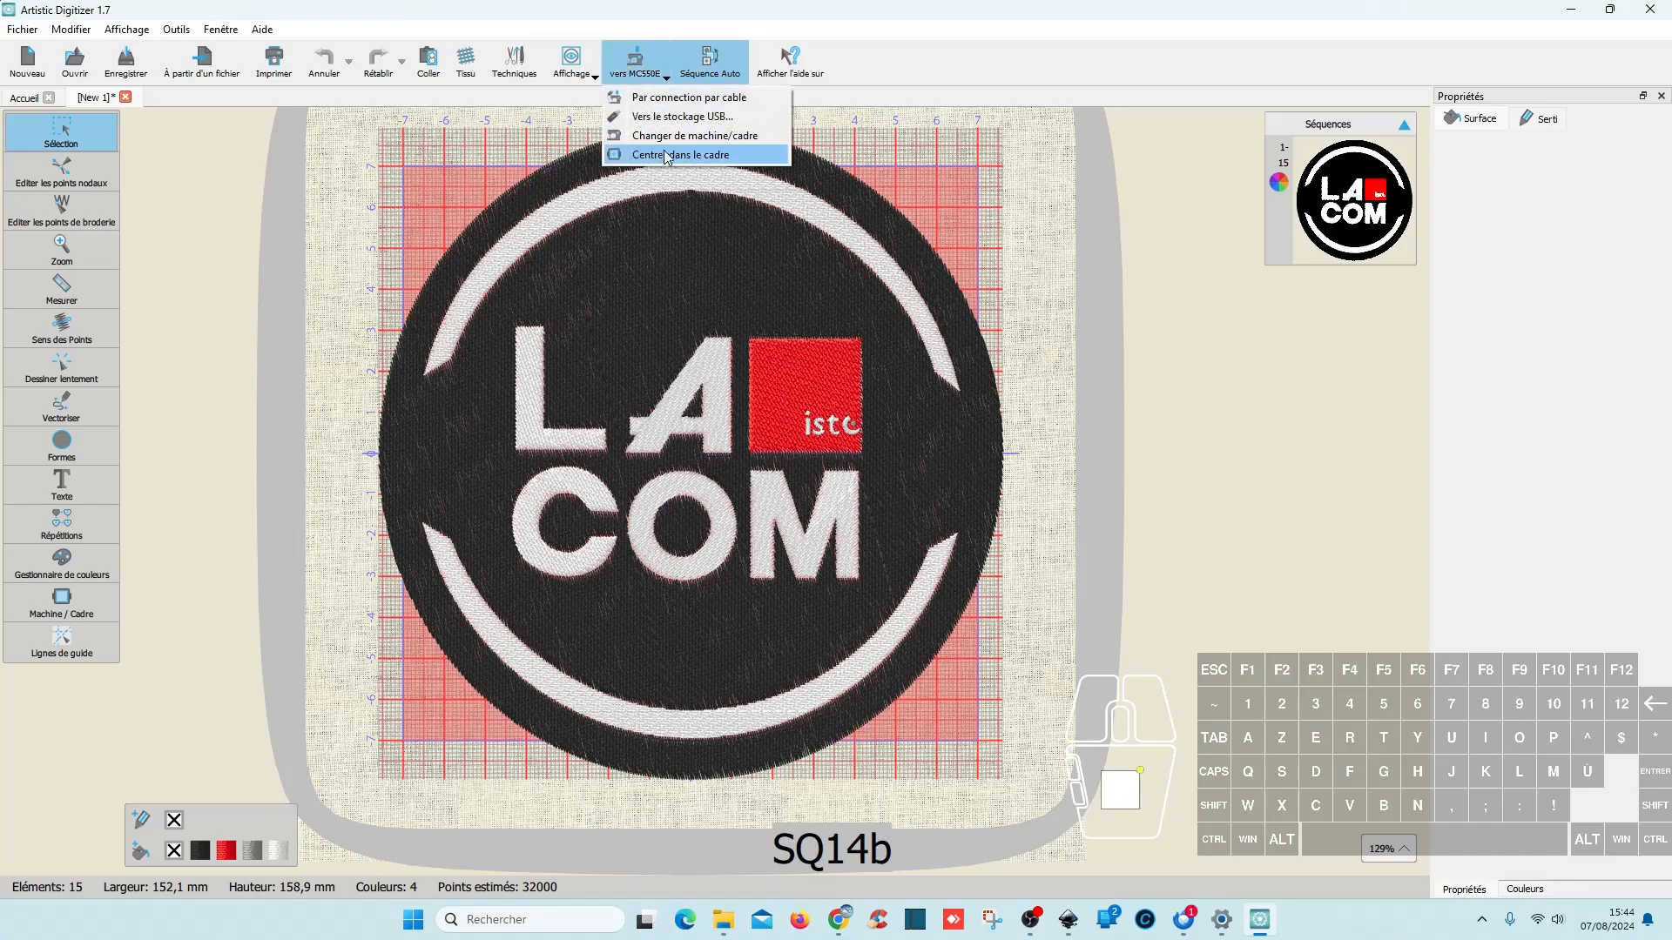
pyautogui.click(678, 136)
pyautogui.click(823, 513)
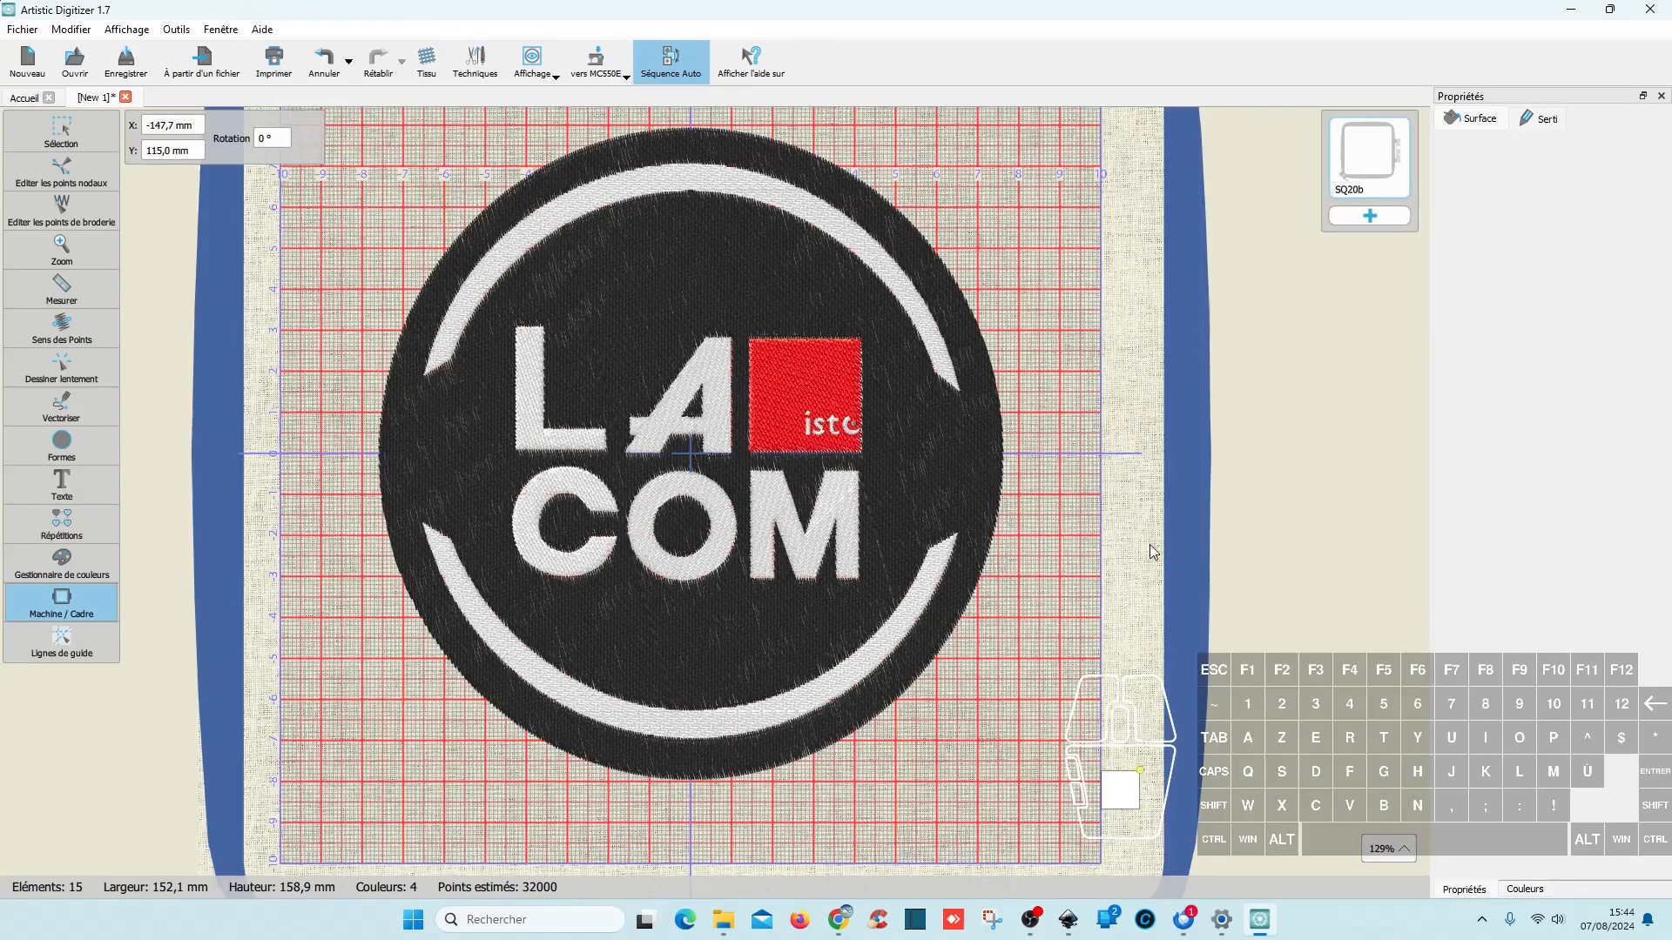
pyautogui.click(677, 82)
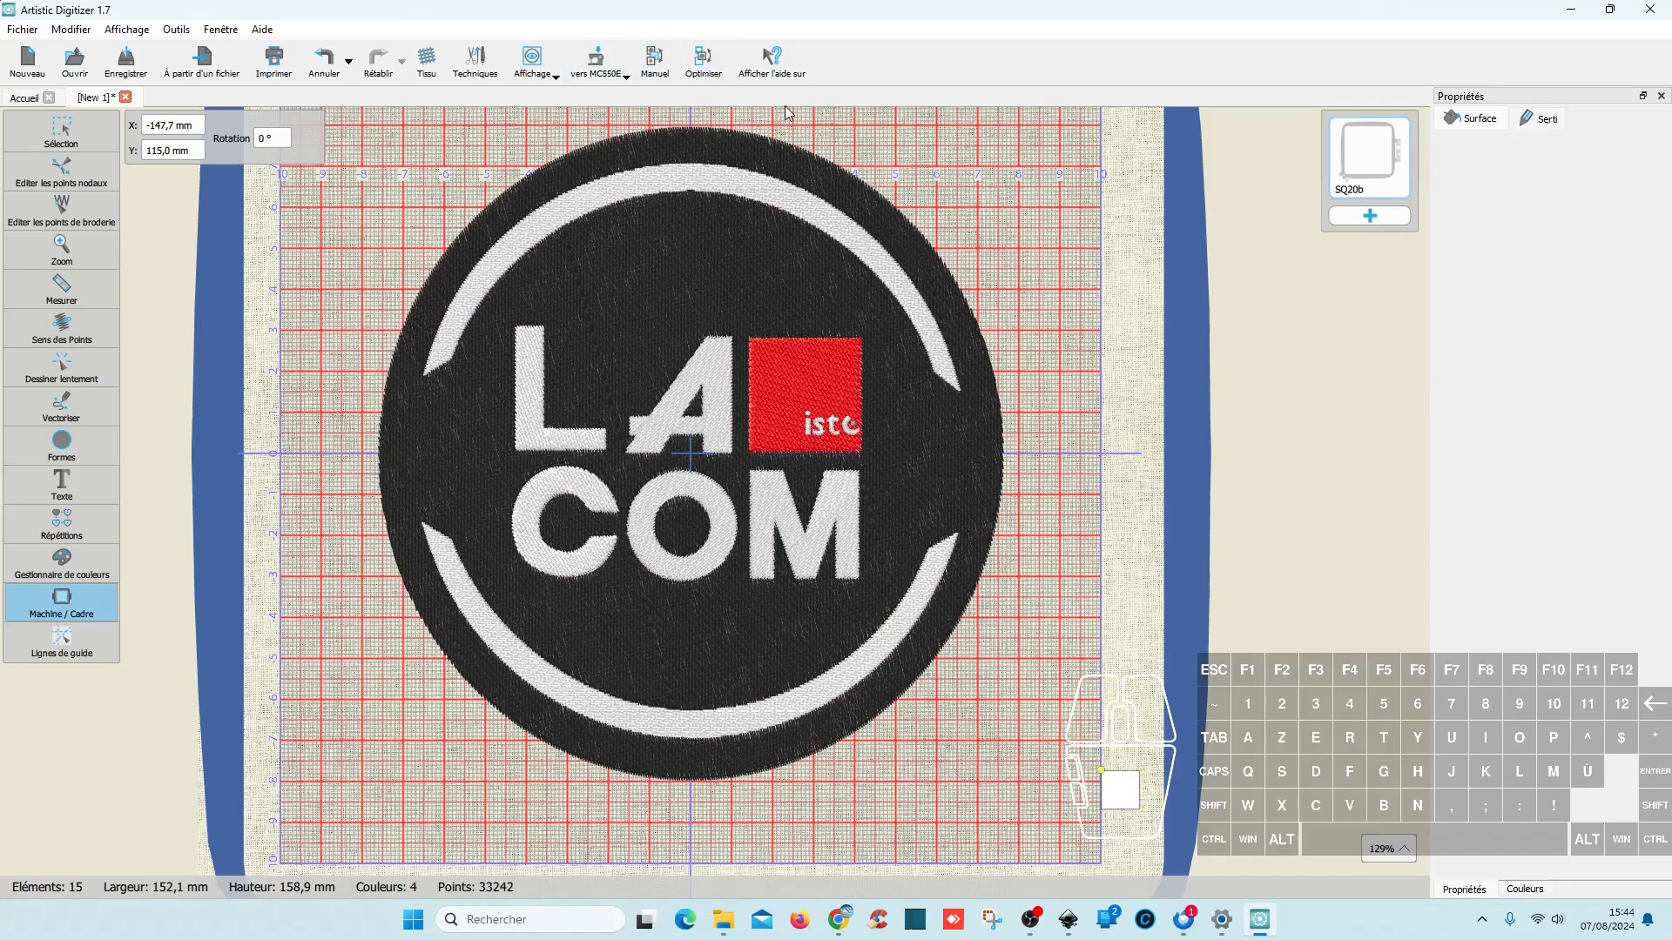
pyautogui.click(63, 143)
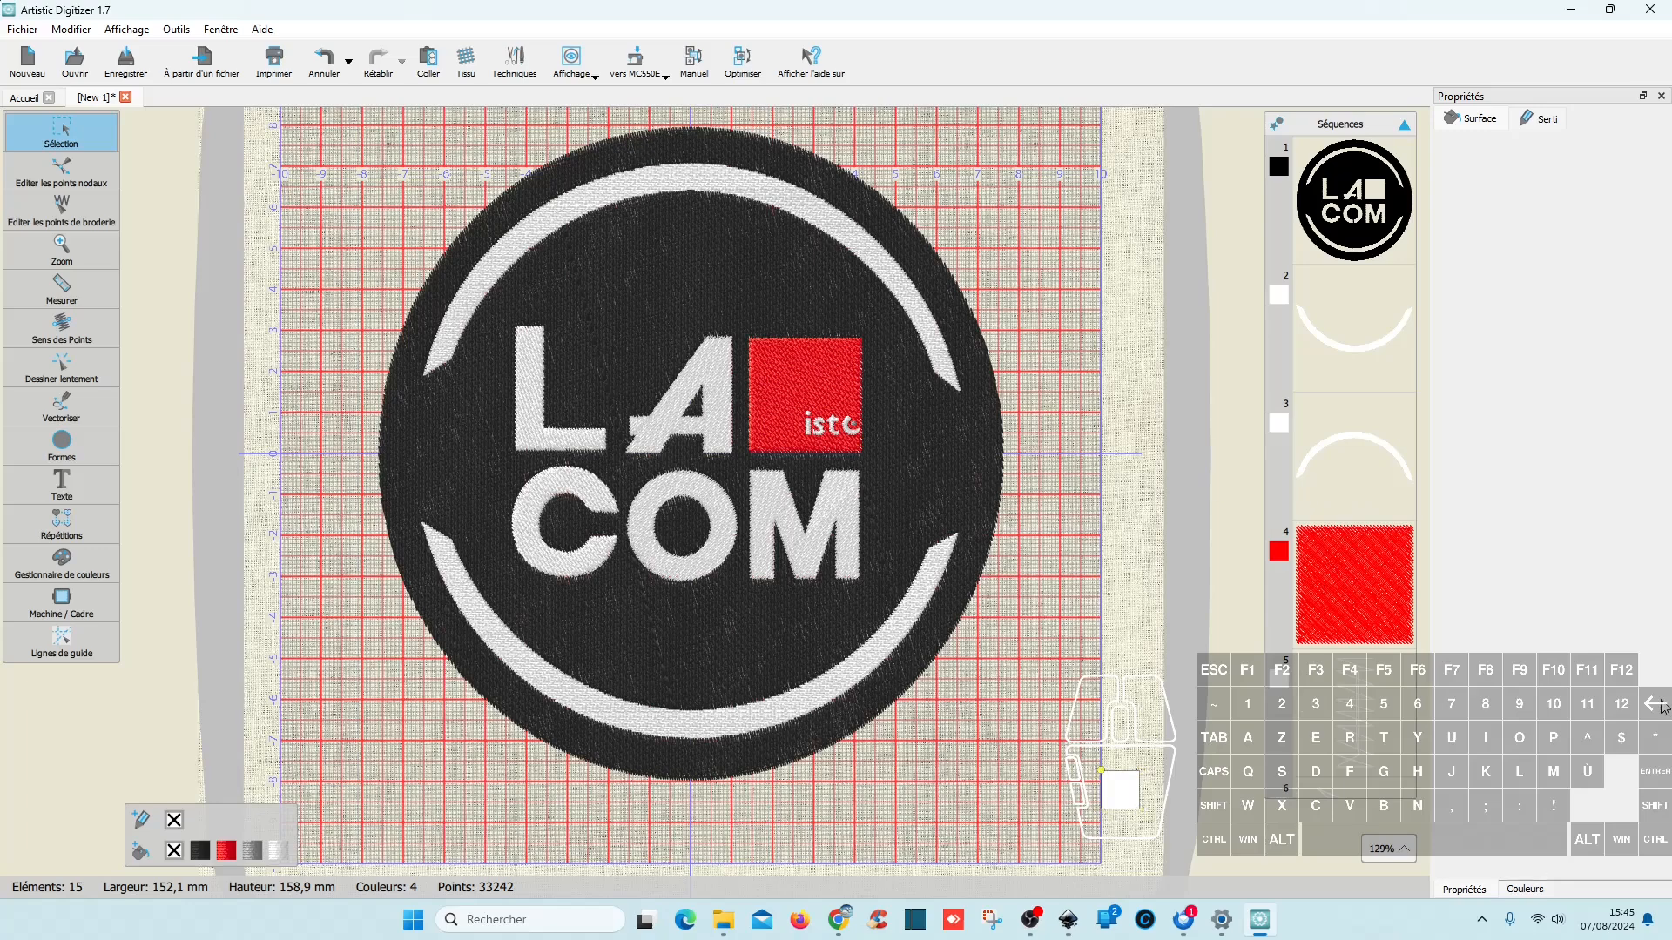
# Step: Switch to Inkscape, raise the int haut and int bas arcs above carre rouge, and save the drawing
pyautogui.click(1068, 919)
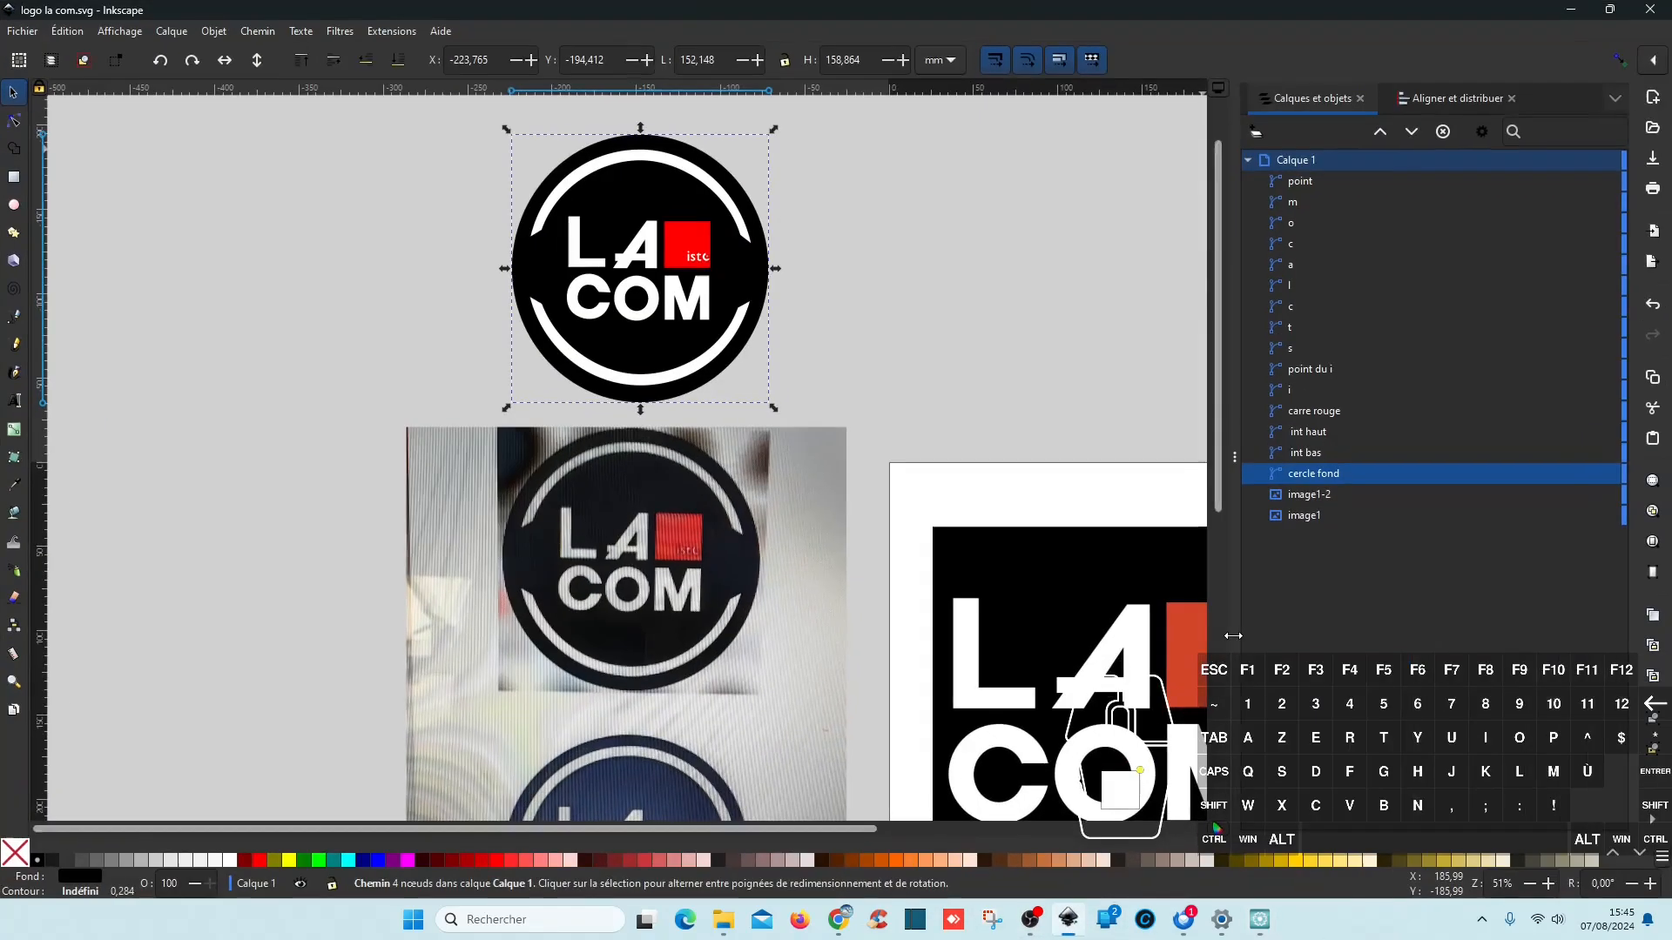
pyautogui.click(1318, 454)
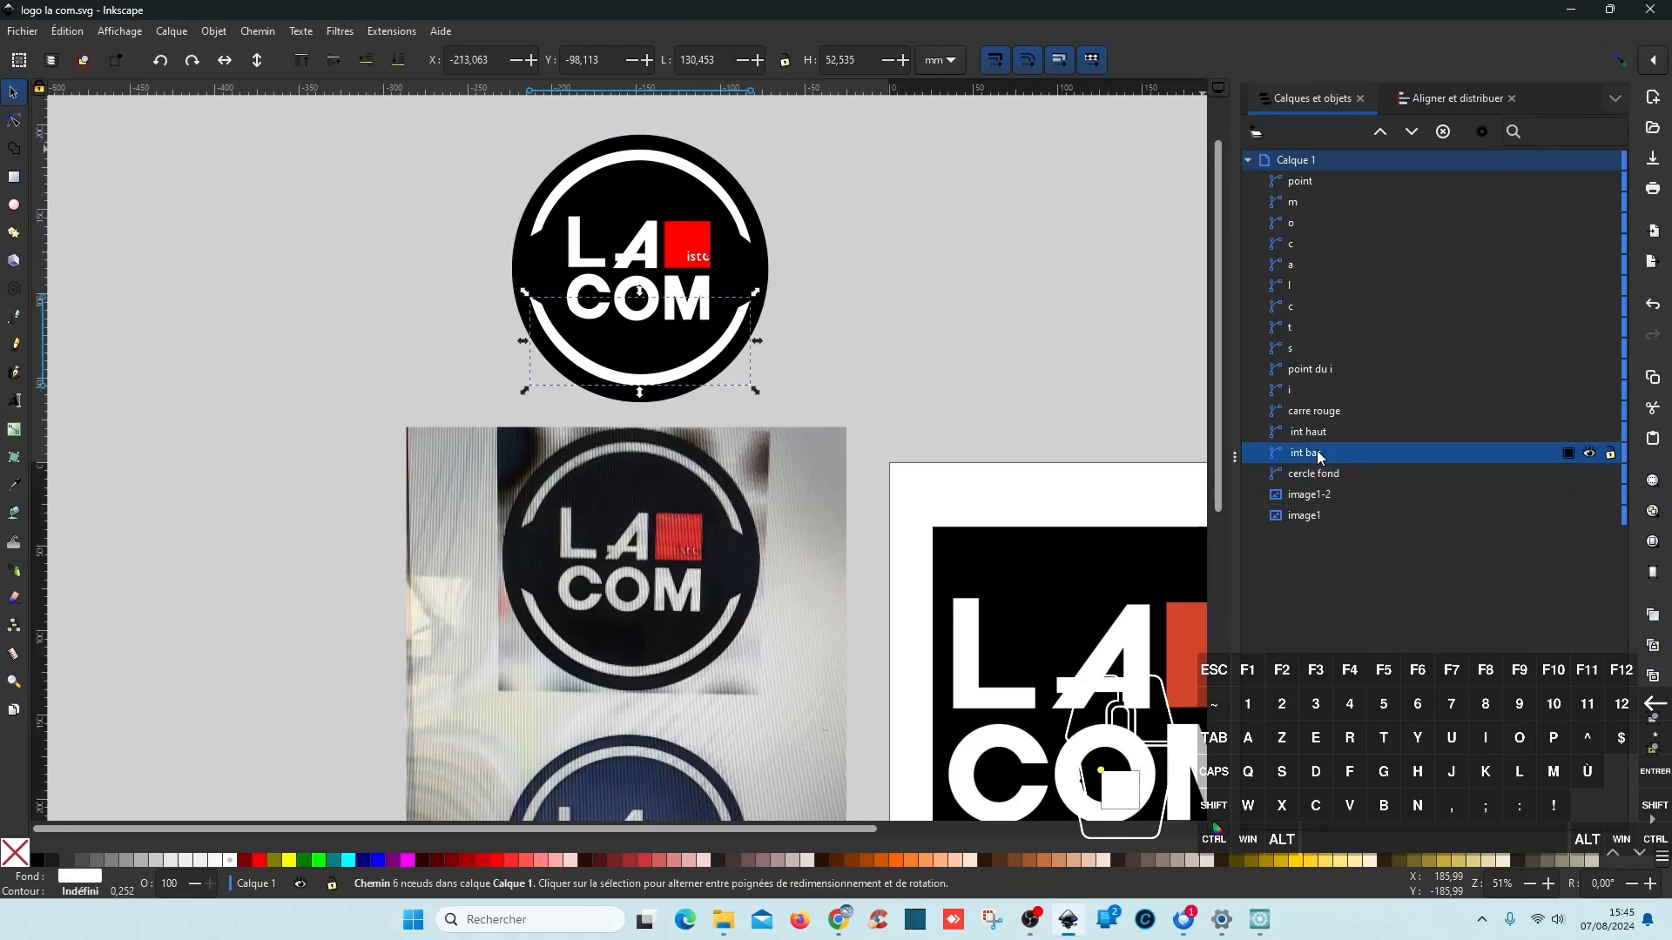
pyautogui.keyDown('ctrl'); pyautogui.click(1316, 432); pyautogui.keyUp('ctrl')
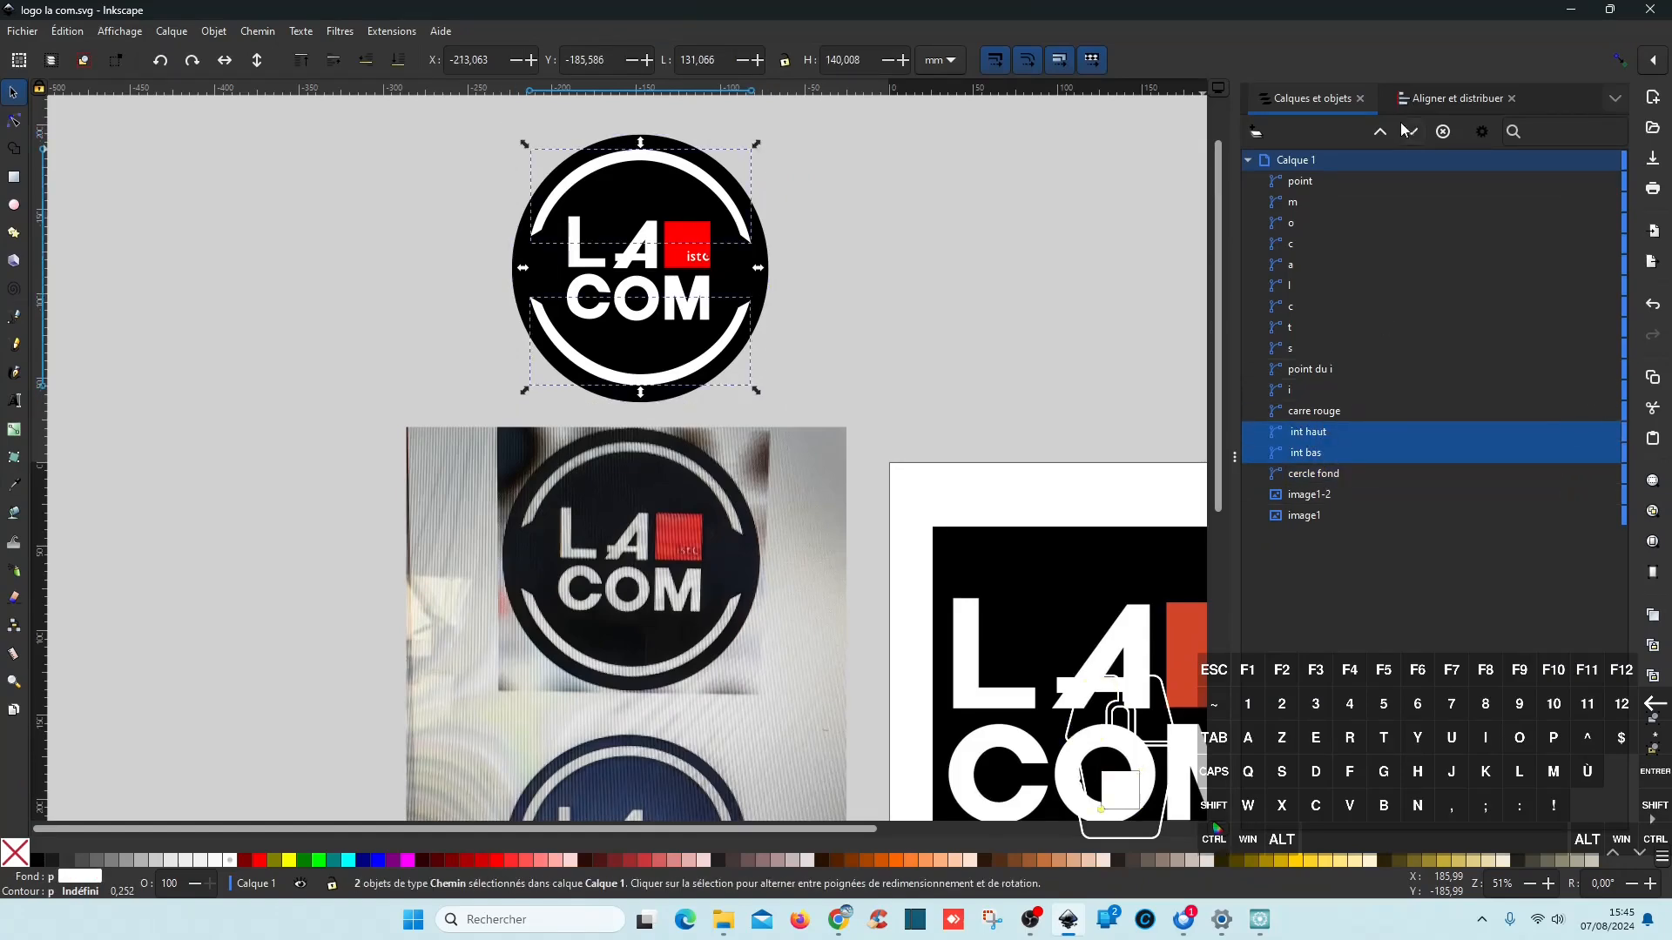
pyautogui.click(1380, 131)
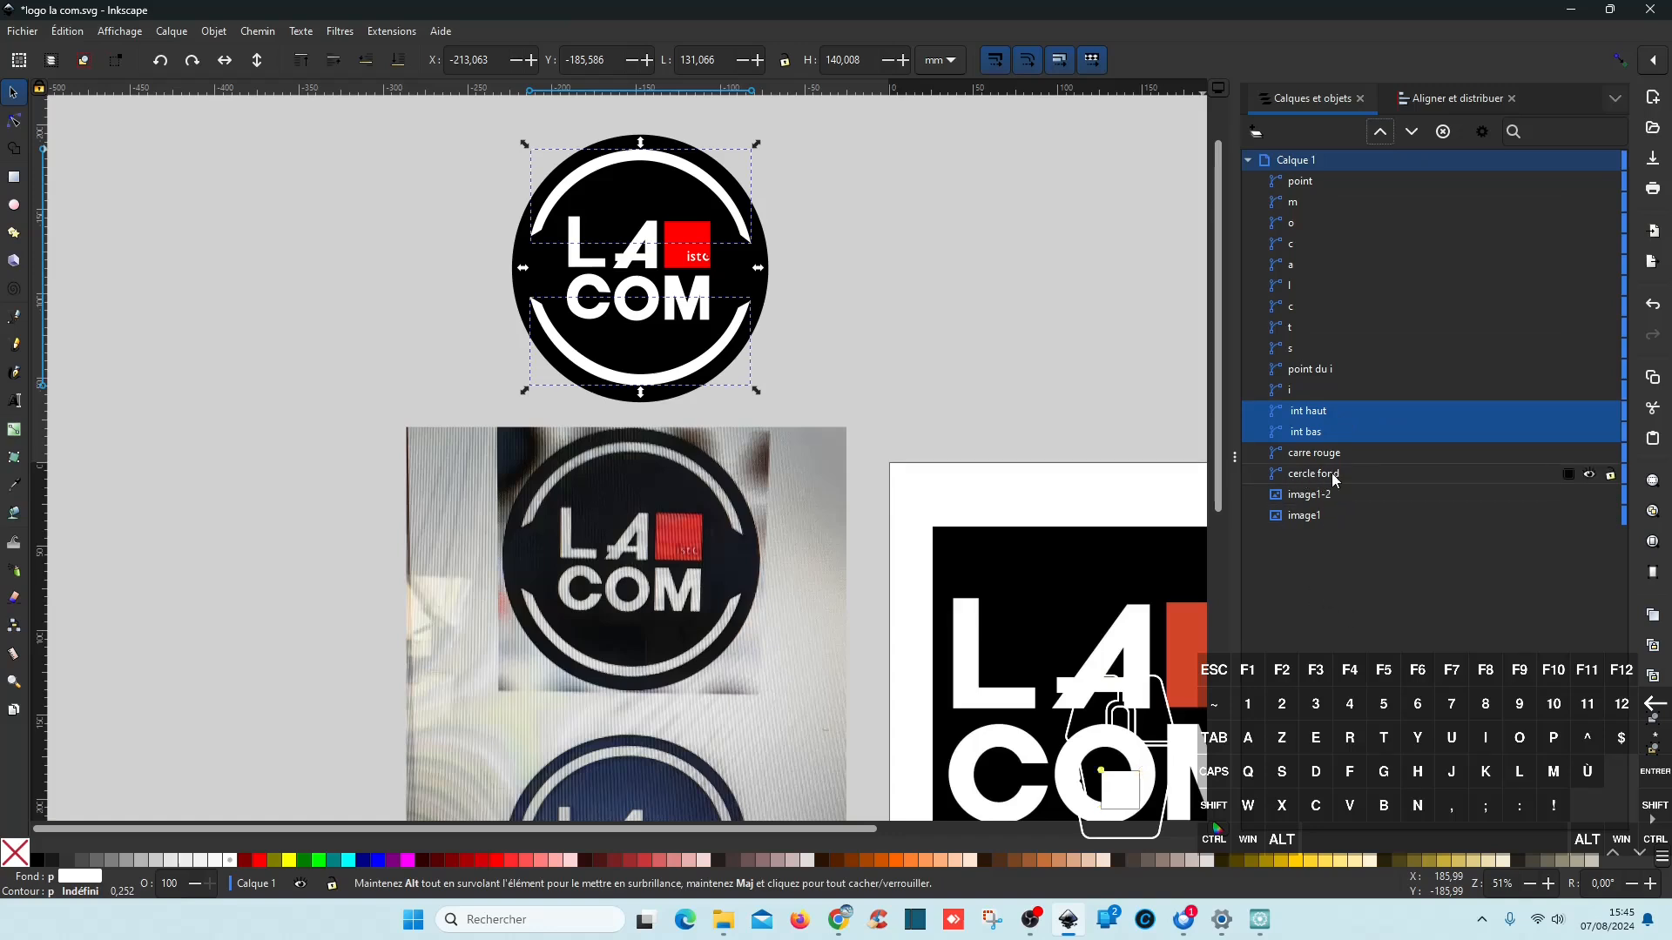
pyautogui.click(1316, 453)
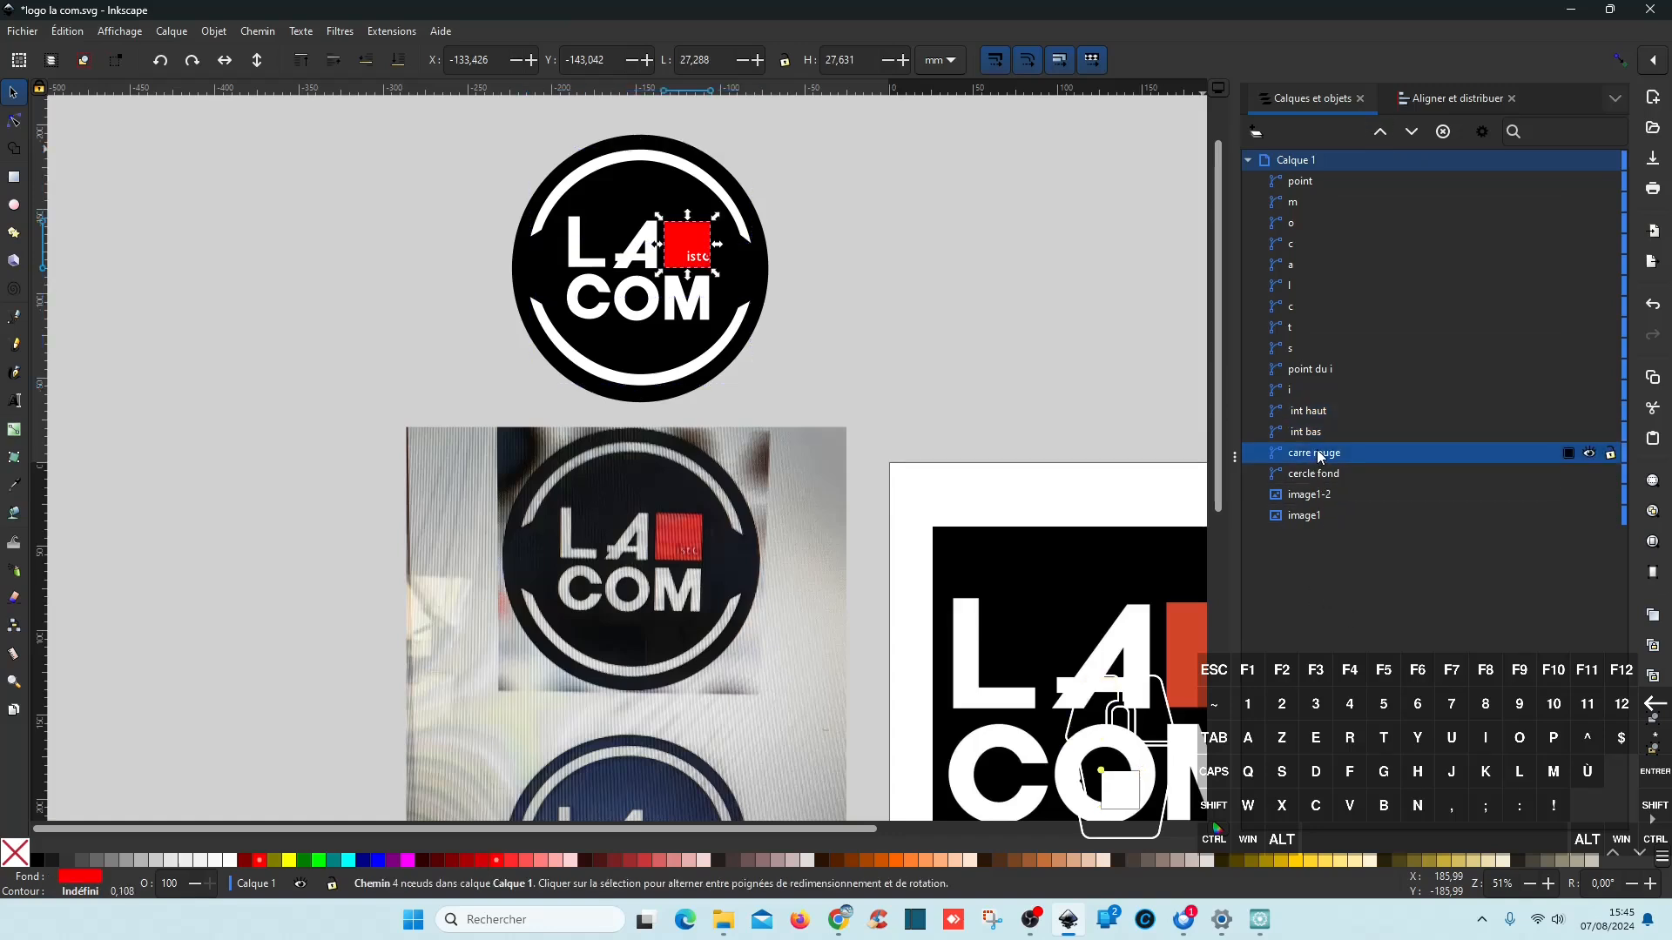
pyautogui.click(1312, 427)
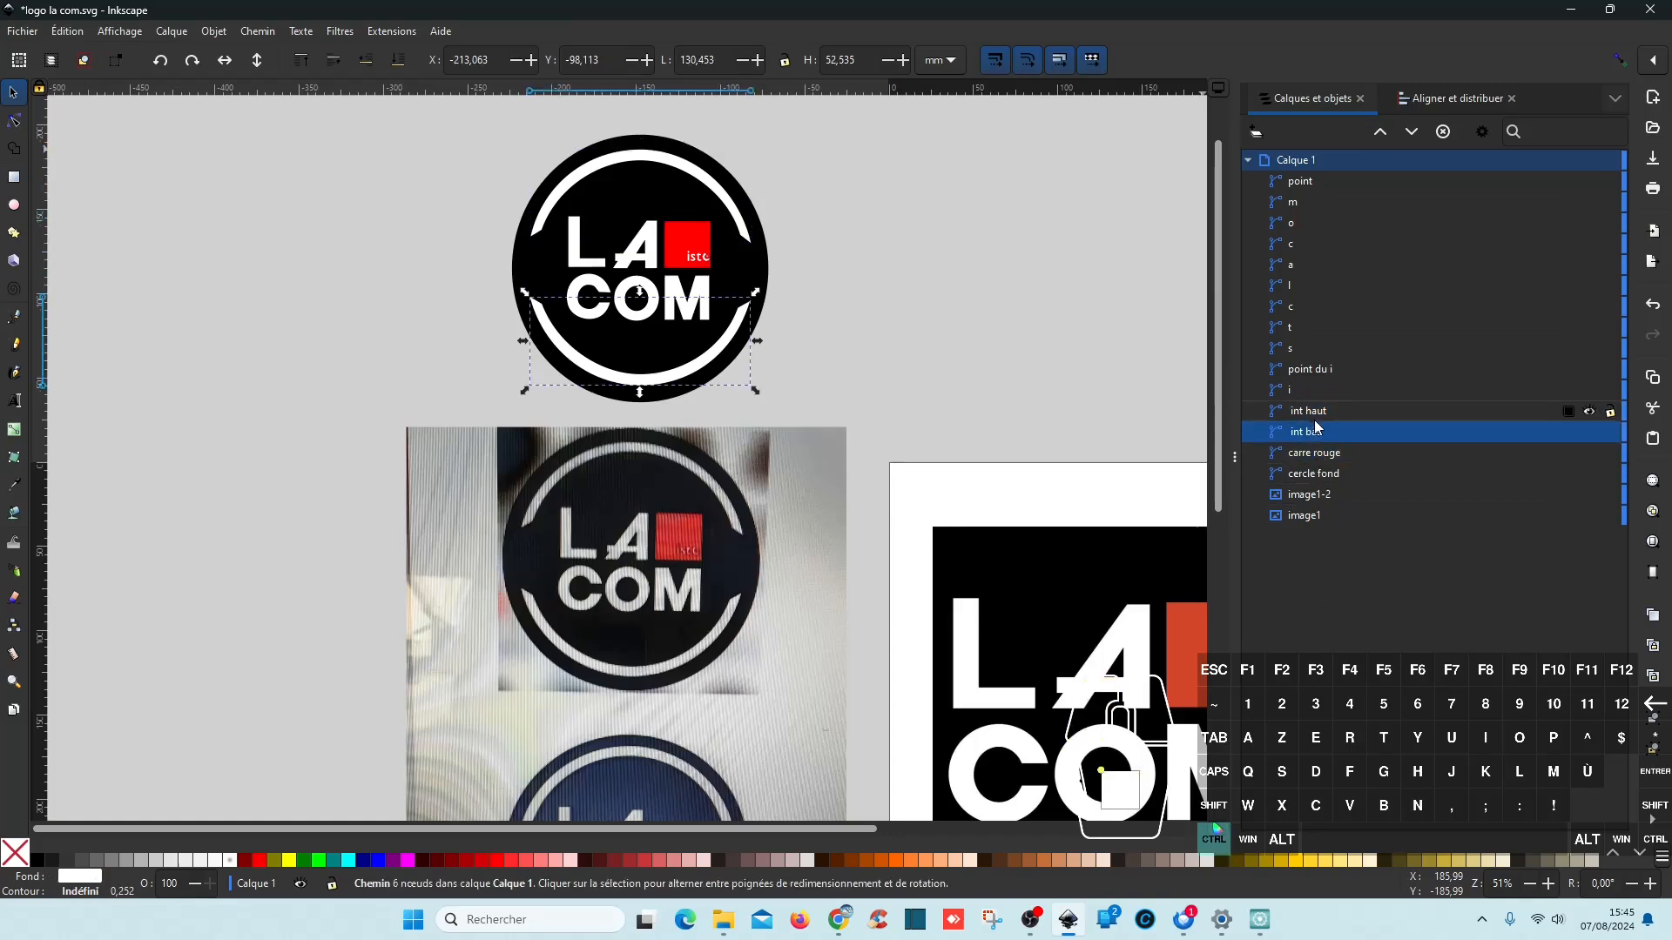
pyautogui.hotkey('ctrl', 's')
# Step: Return to Artistic Digitizer, close the open embroidery document without saving, and reopen logo la com.svg from the recent files
pyautogui.click(1570, 9)
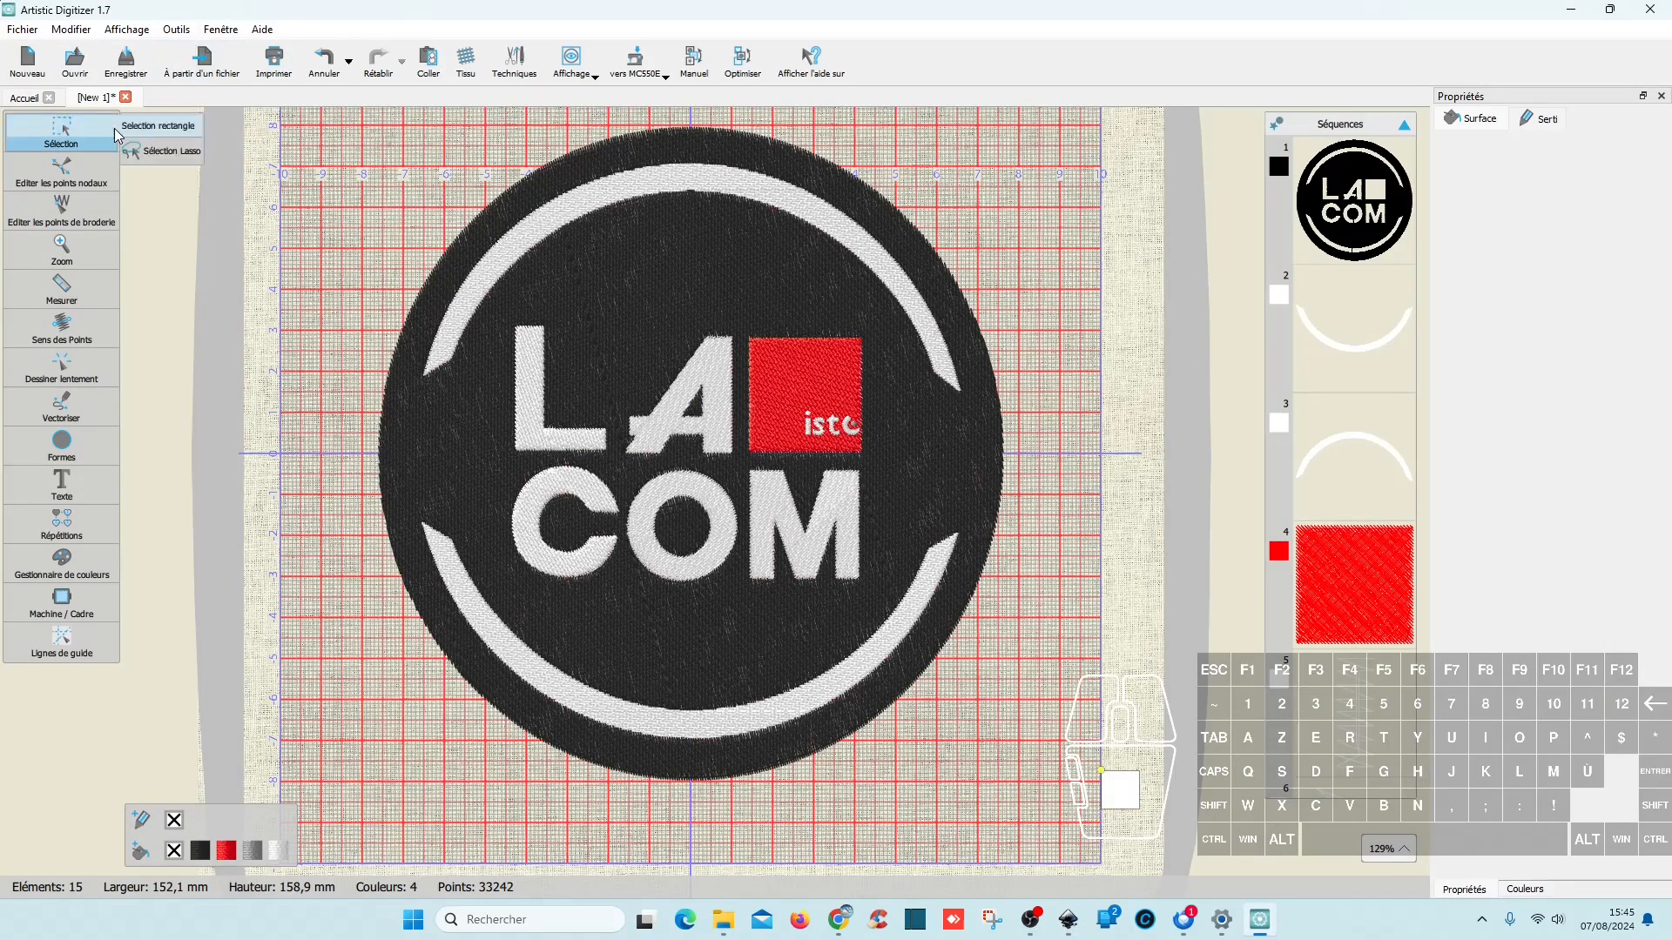
pyautogui.click(125, 97)
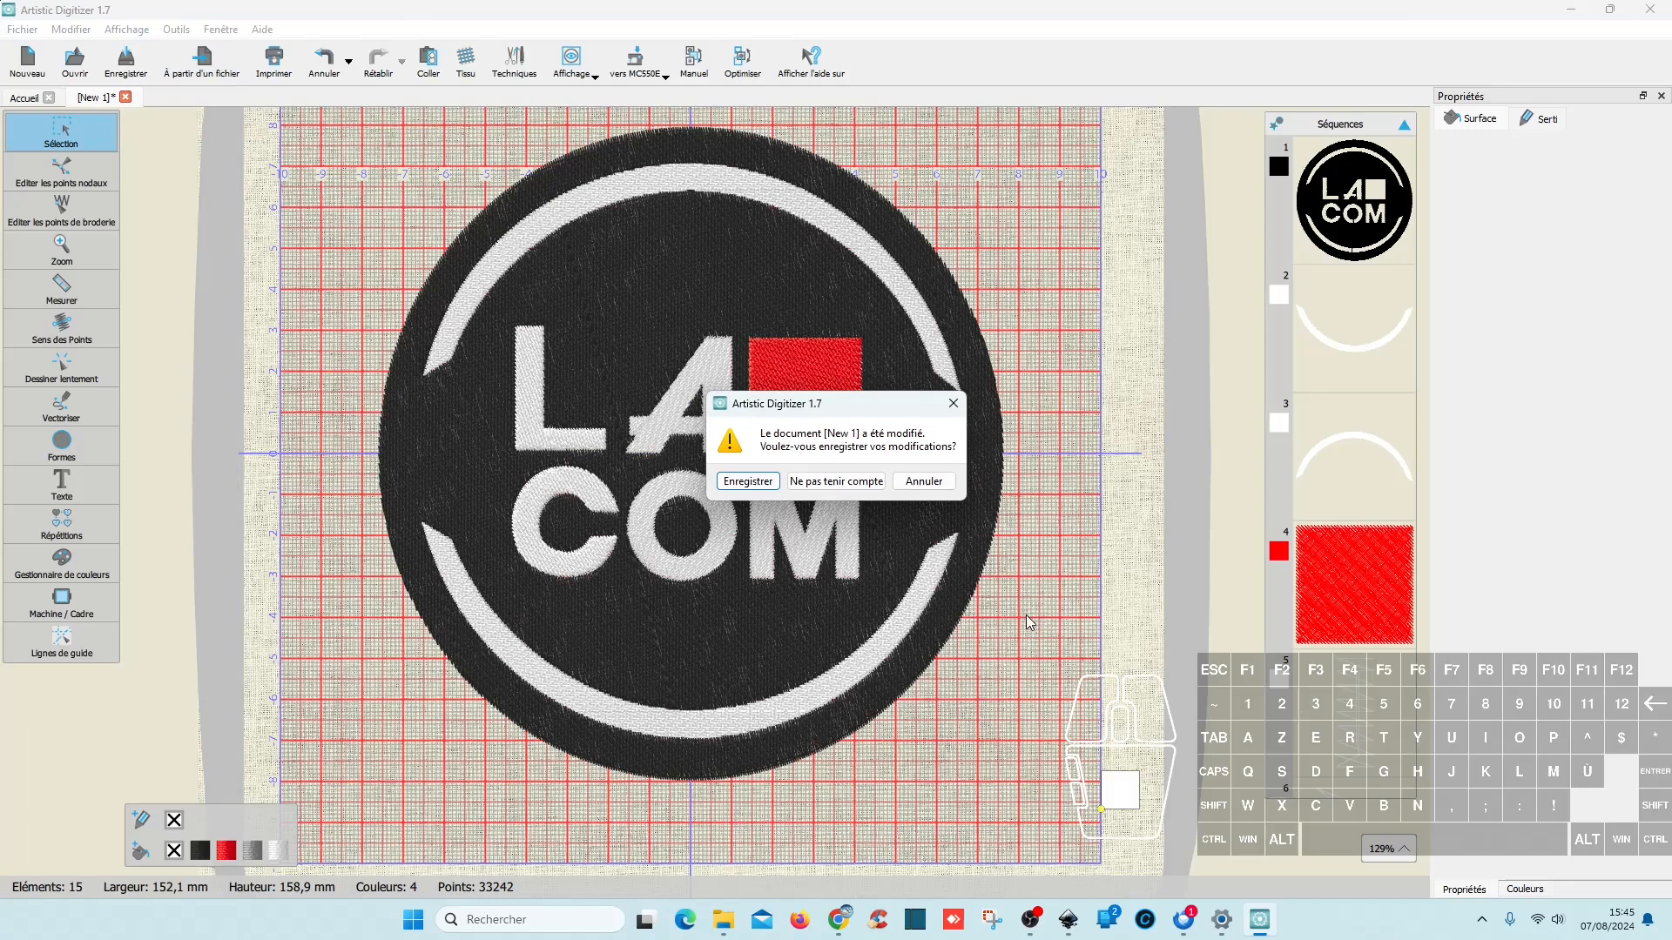
pyautogui.click(831, 481)
pyautogui.click(462, 357)
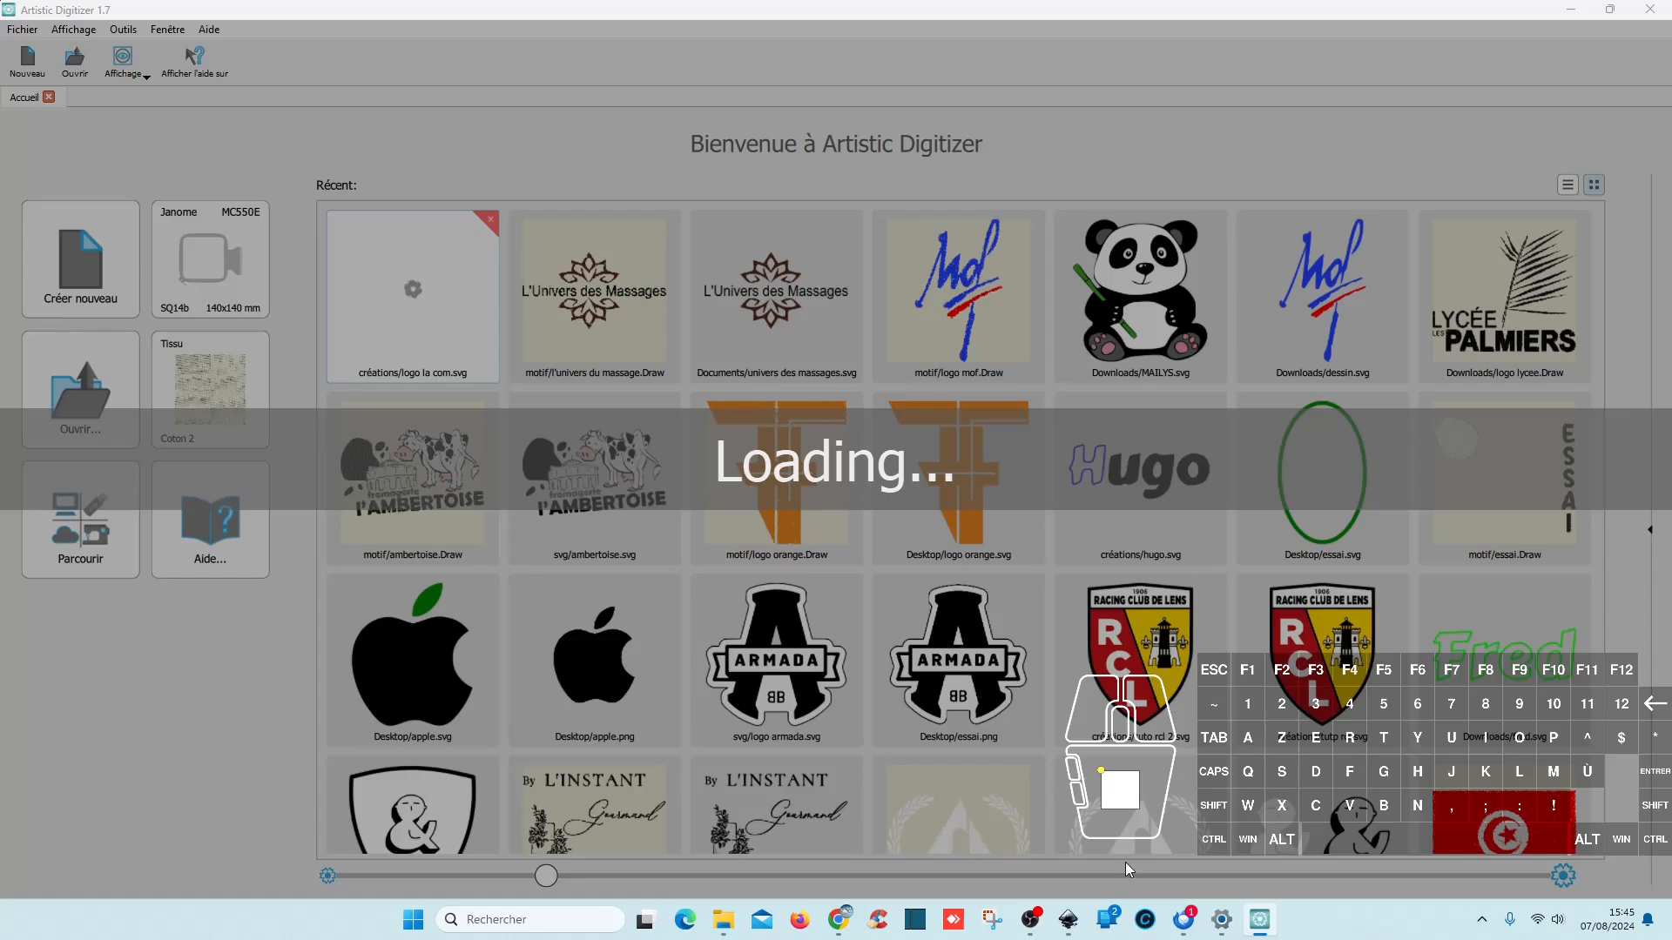
pyautogui.moveTo(1033, 934)
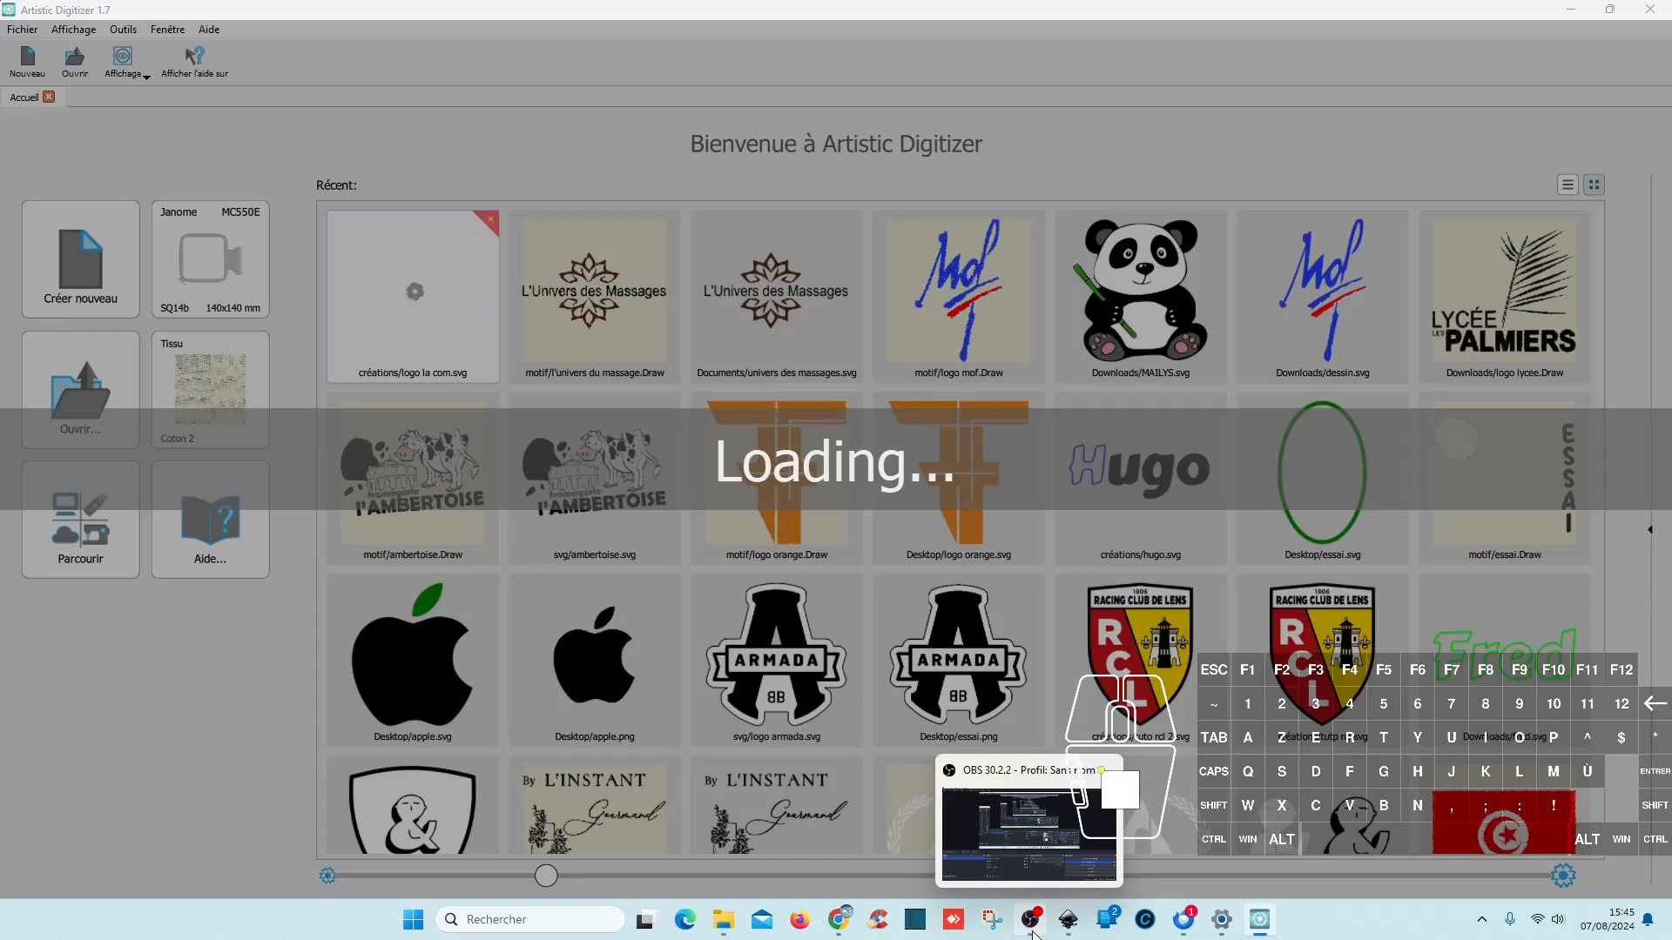
pyautogui.click(1080, 923)
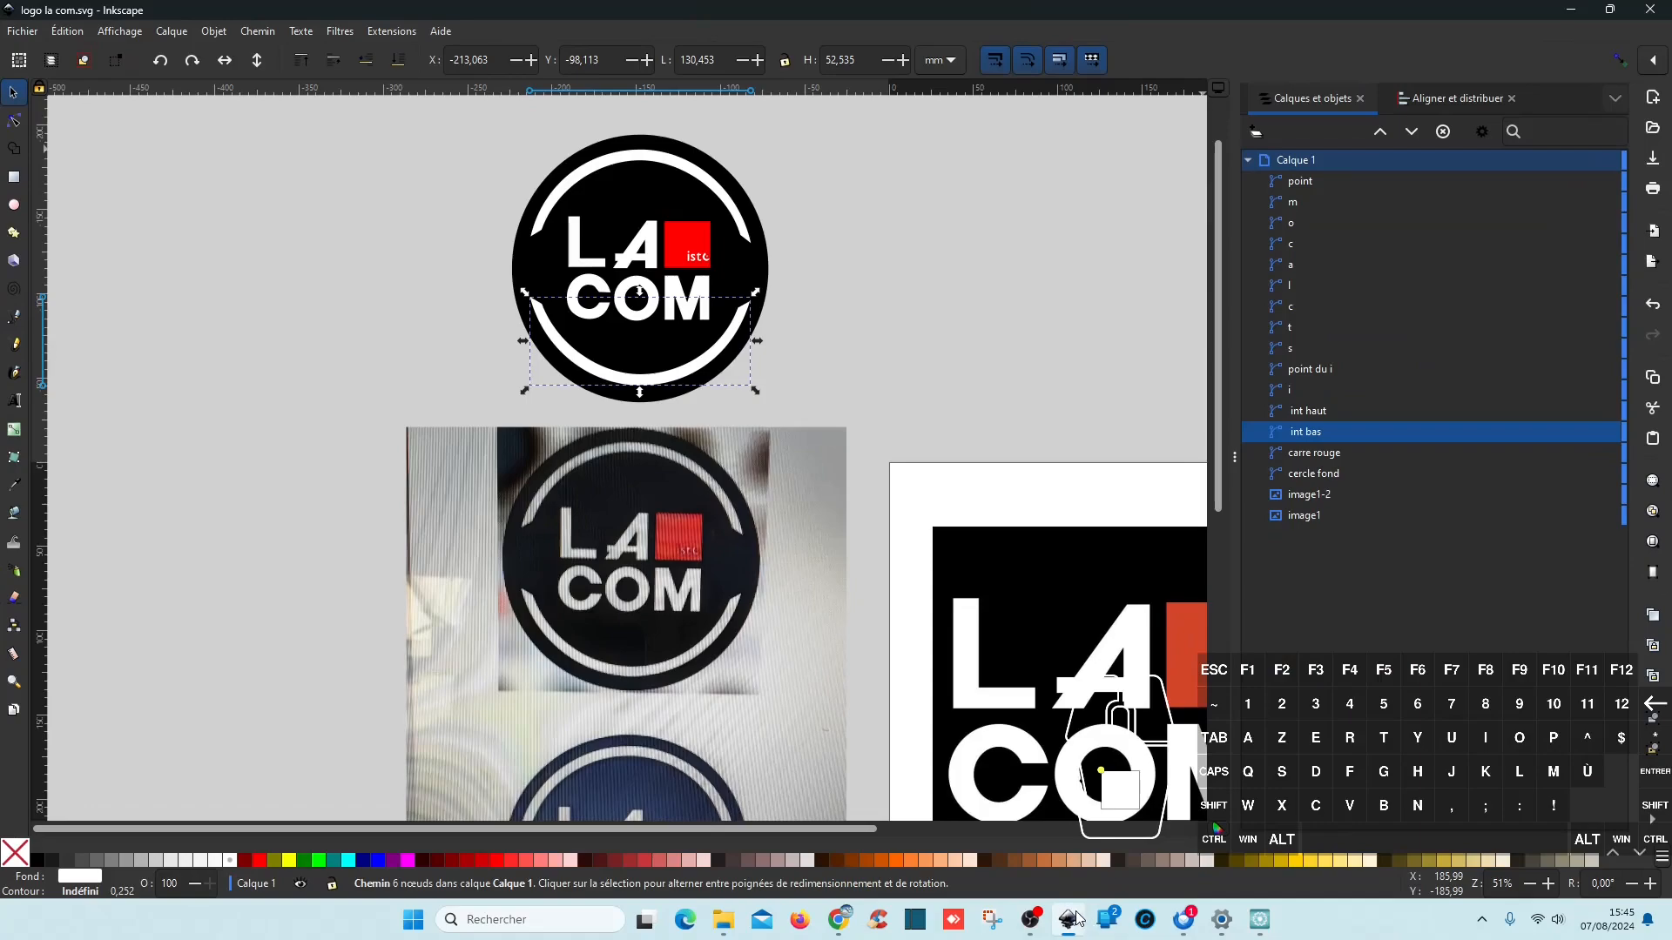
pyautogui.click(1069, 928)
pyautogui.click(1070, 924)
pyautogui.moveTo(915, 359); pyautogui.dragTo(753, 277)
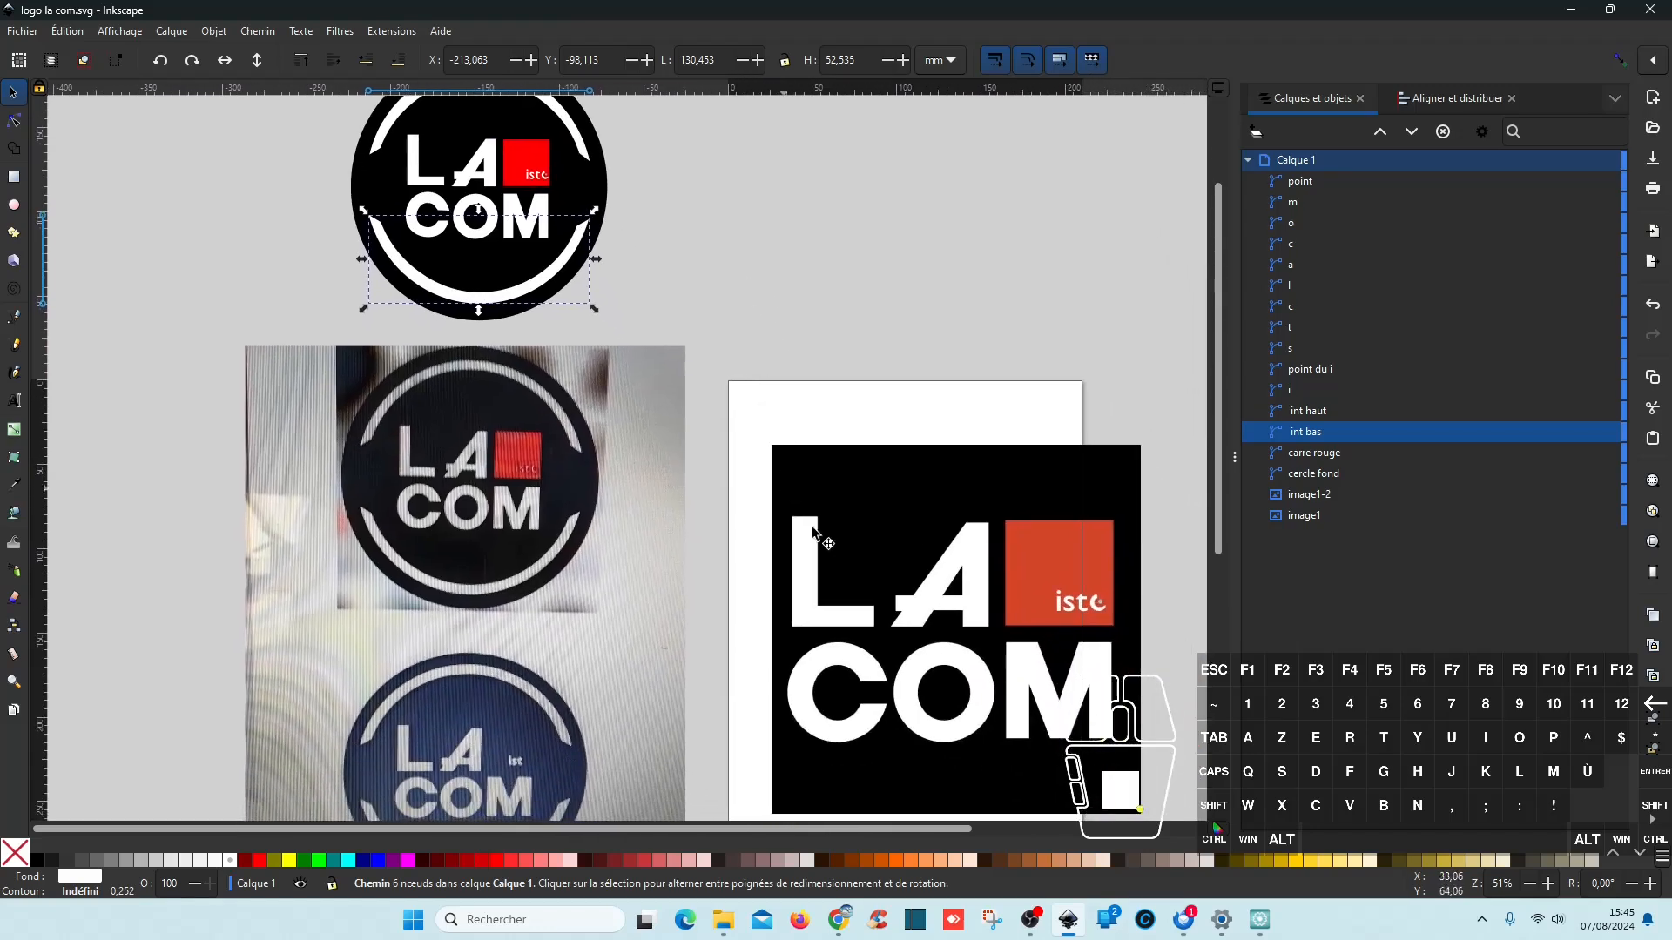
pyautogui.scroll(2, 884, 553)
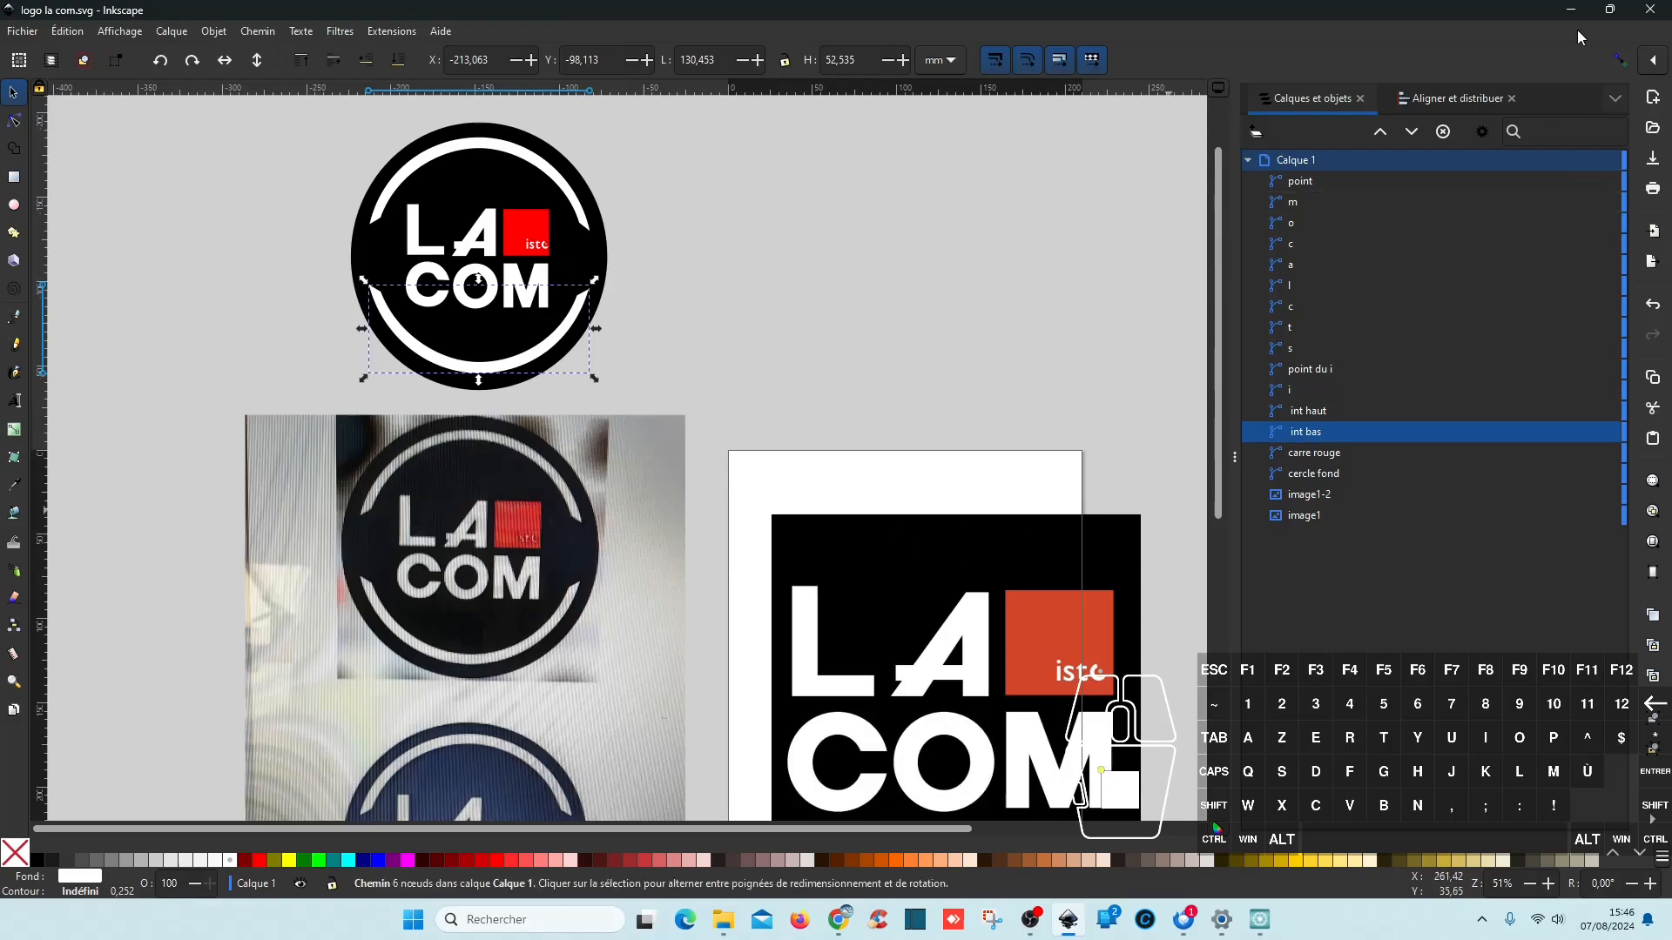
pyautogui.click(1609, 9)
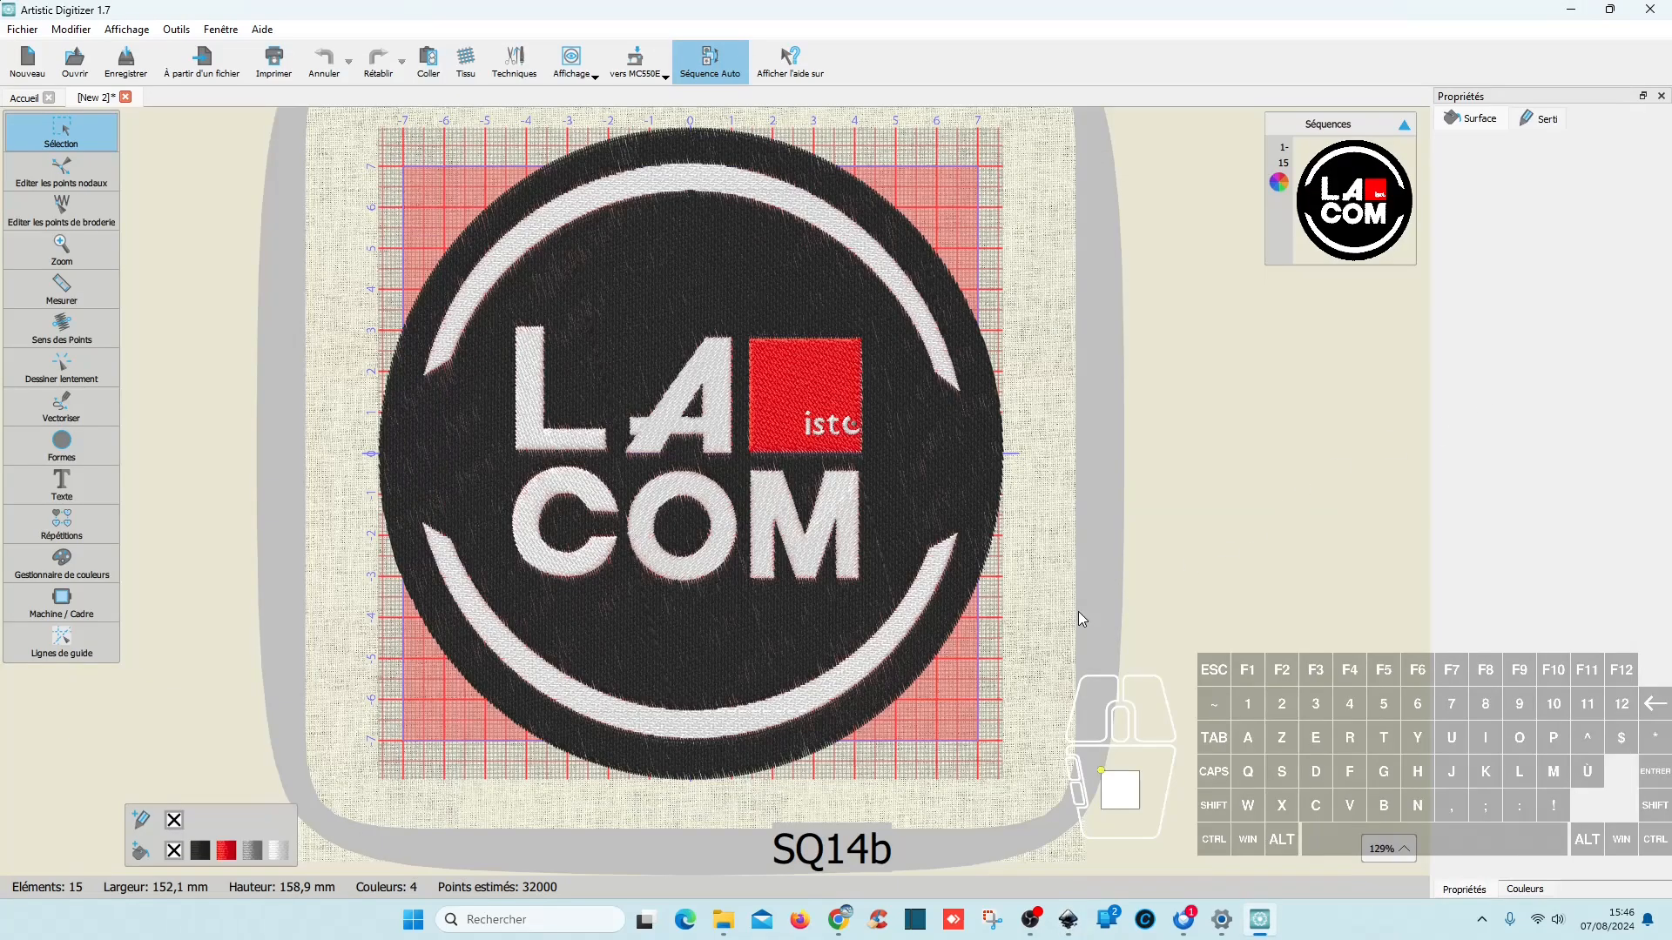
# Step: Change the reopened logo's hoop to SQ20b and apply the automatic sequence
pyautogui.click(610, 63)
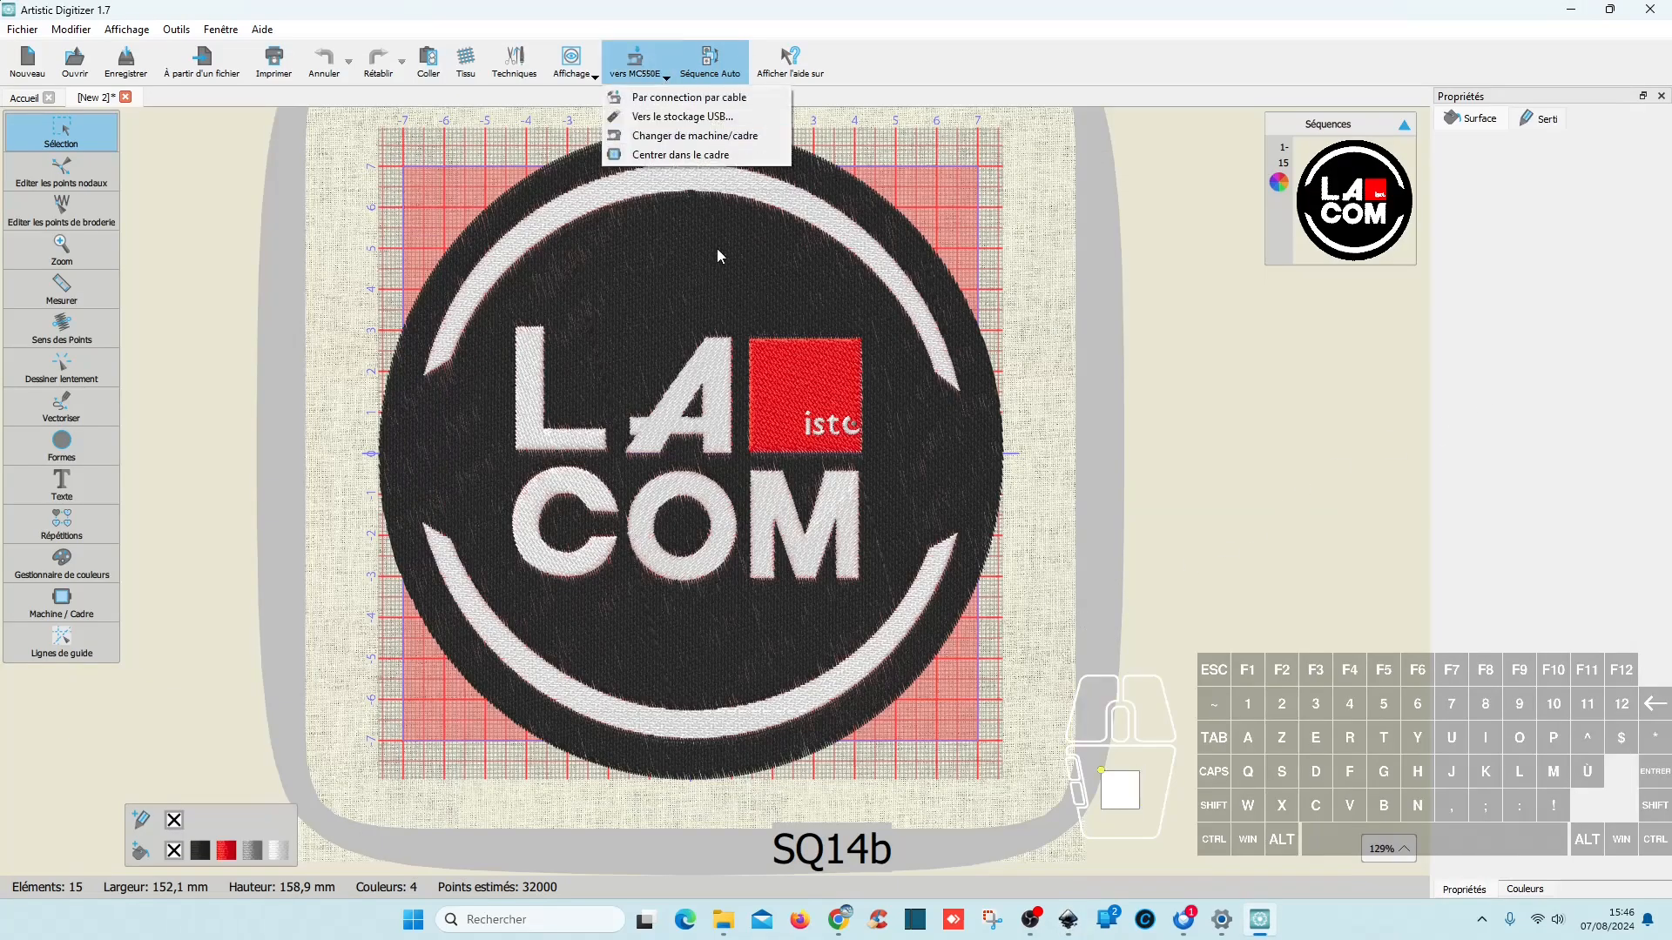
pyautogui.click(679, 135)
pyautogui.click(846, 498)
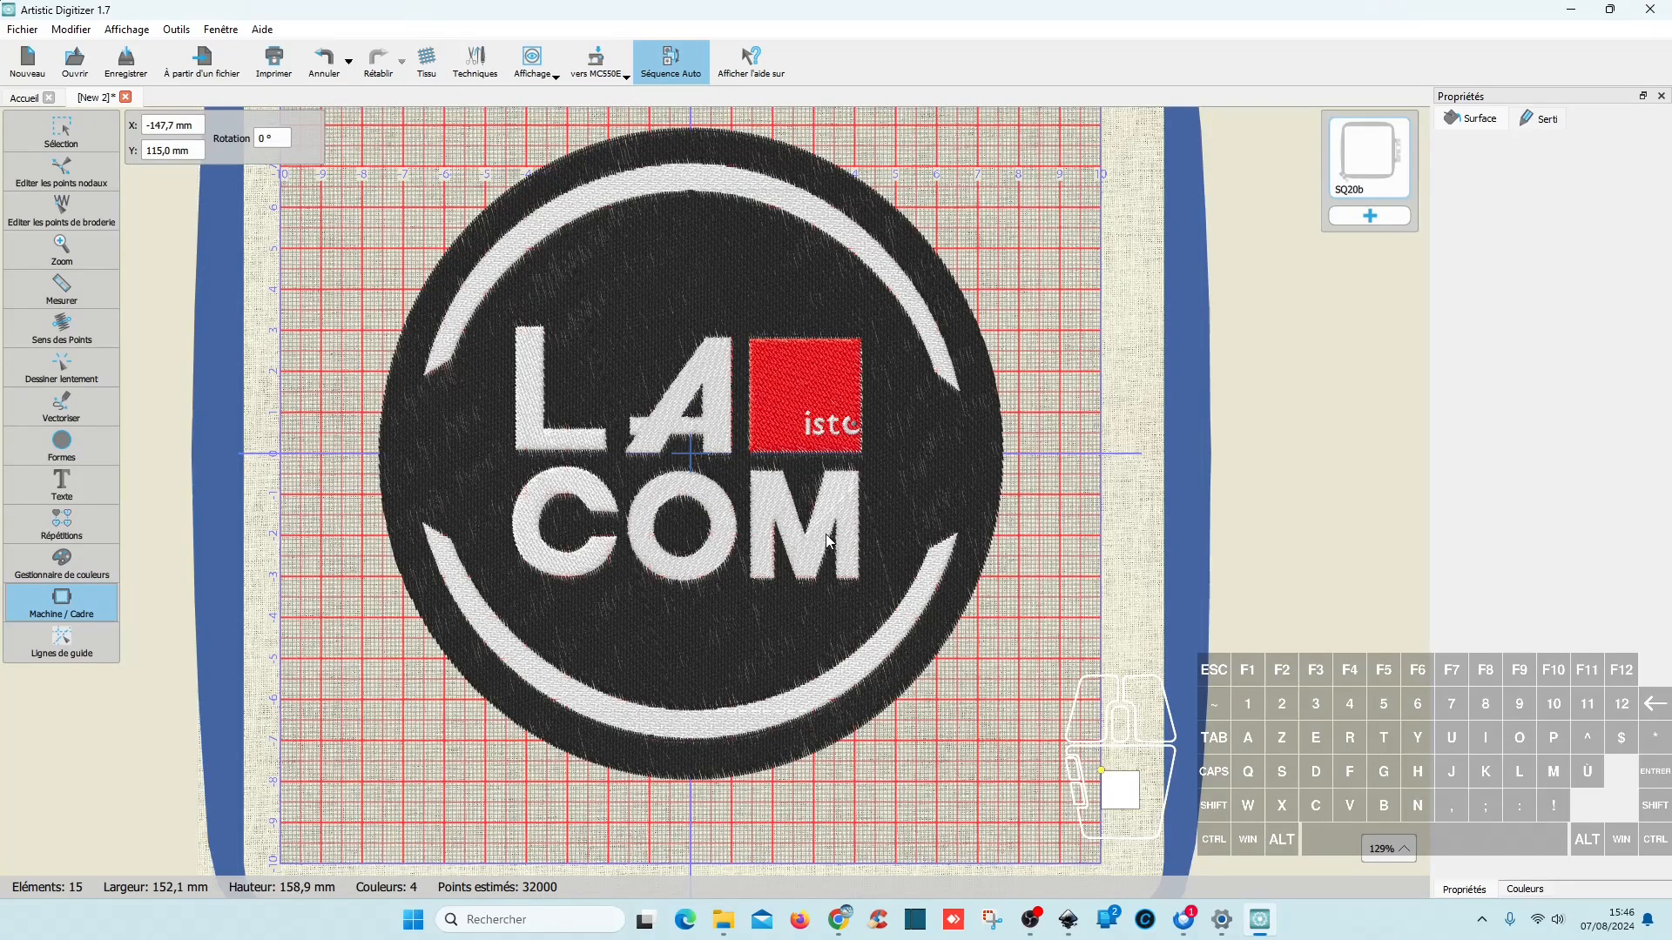
pyautogui.click(671, 65)
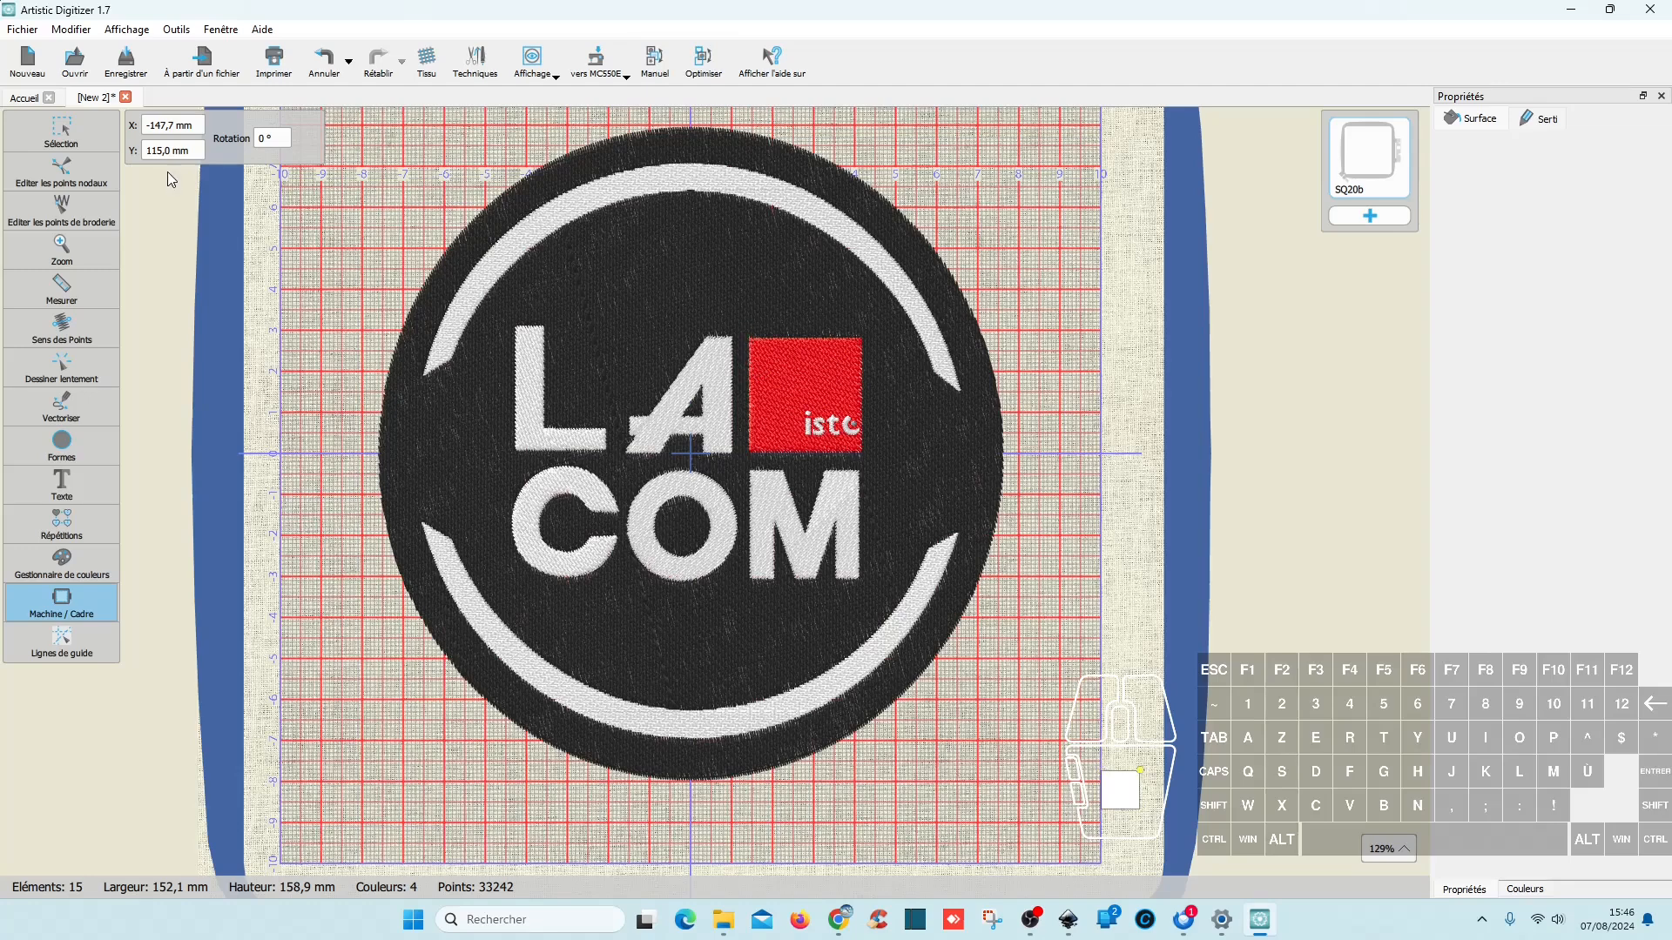
# Step: Review the logo's stitching order in the sequence list, simulate the full stitch-out with slow draw, and examine the small red-square lettering
pyautogui.click(57, 135)
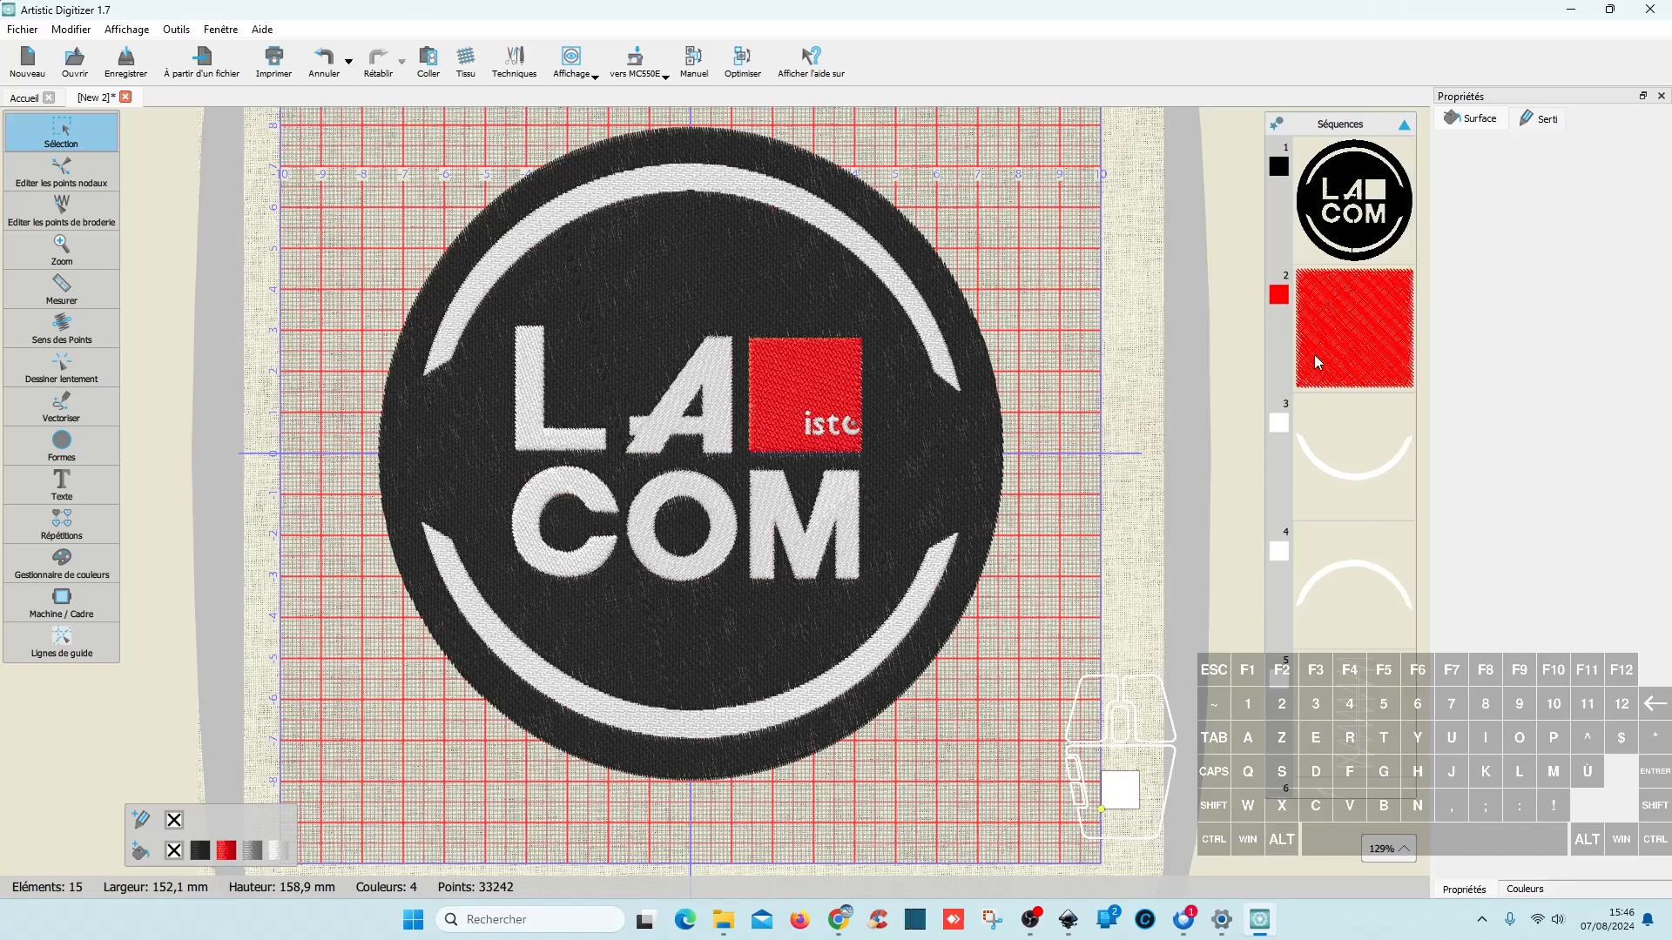
pyautogui.scroll(-5, 1365, 513)
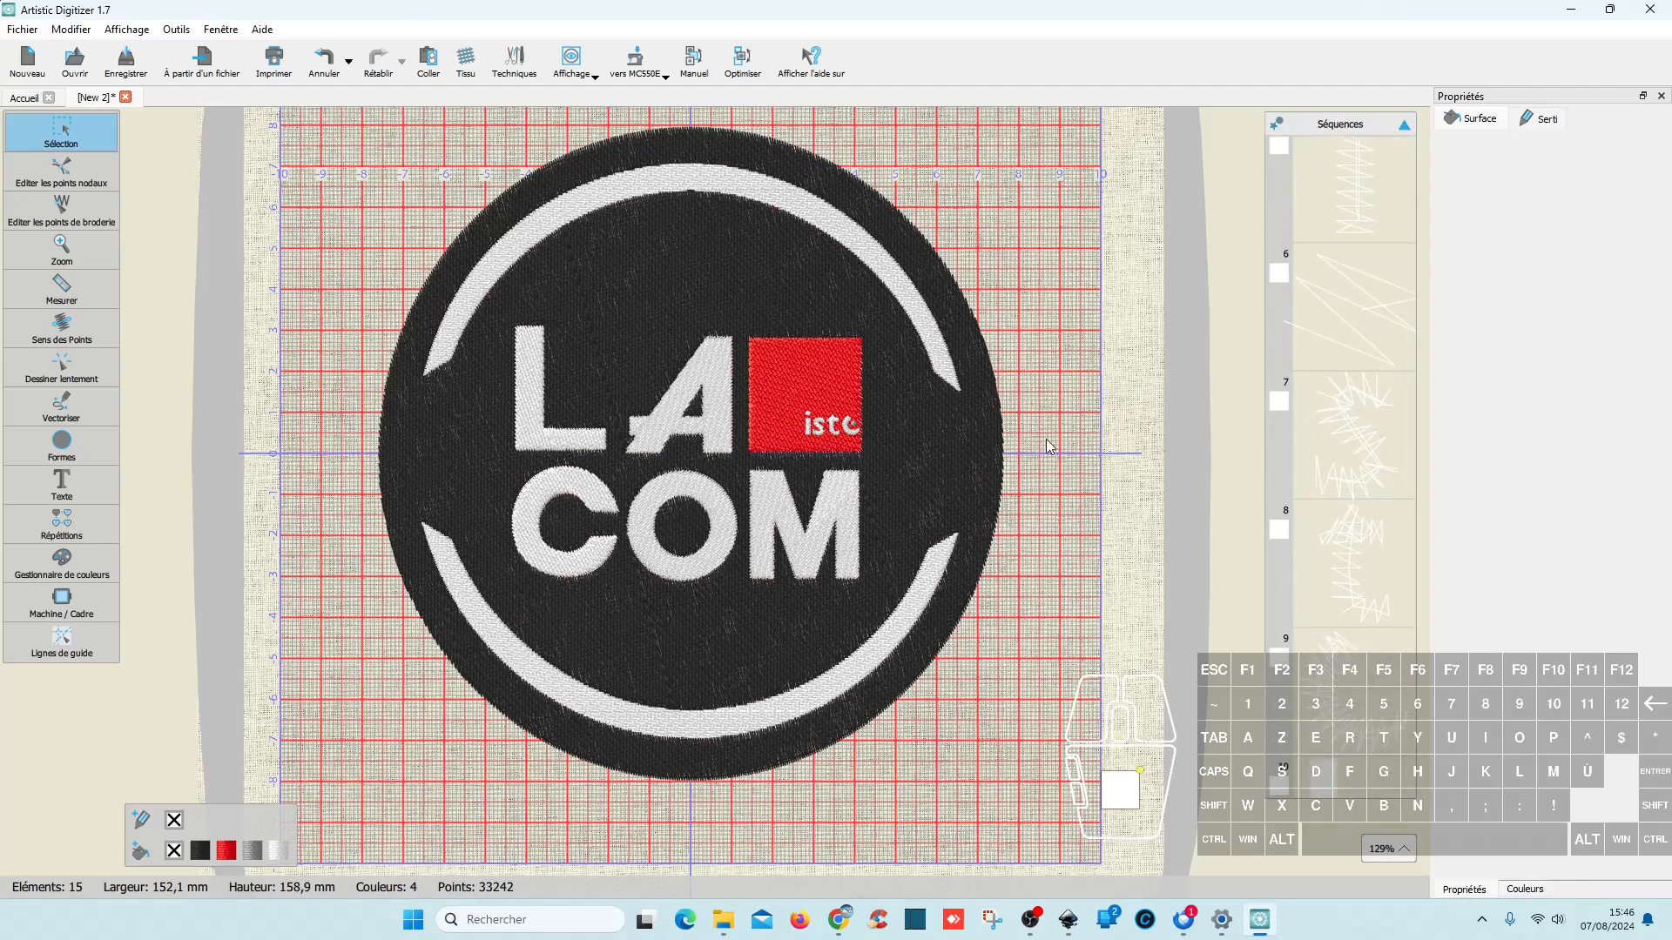
pyautogui.scroll(-6, 1392, 591)
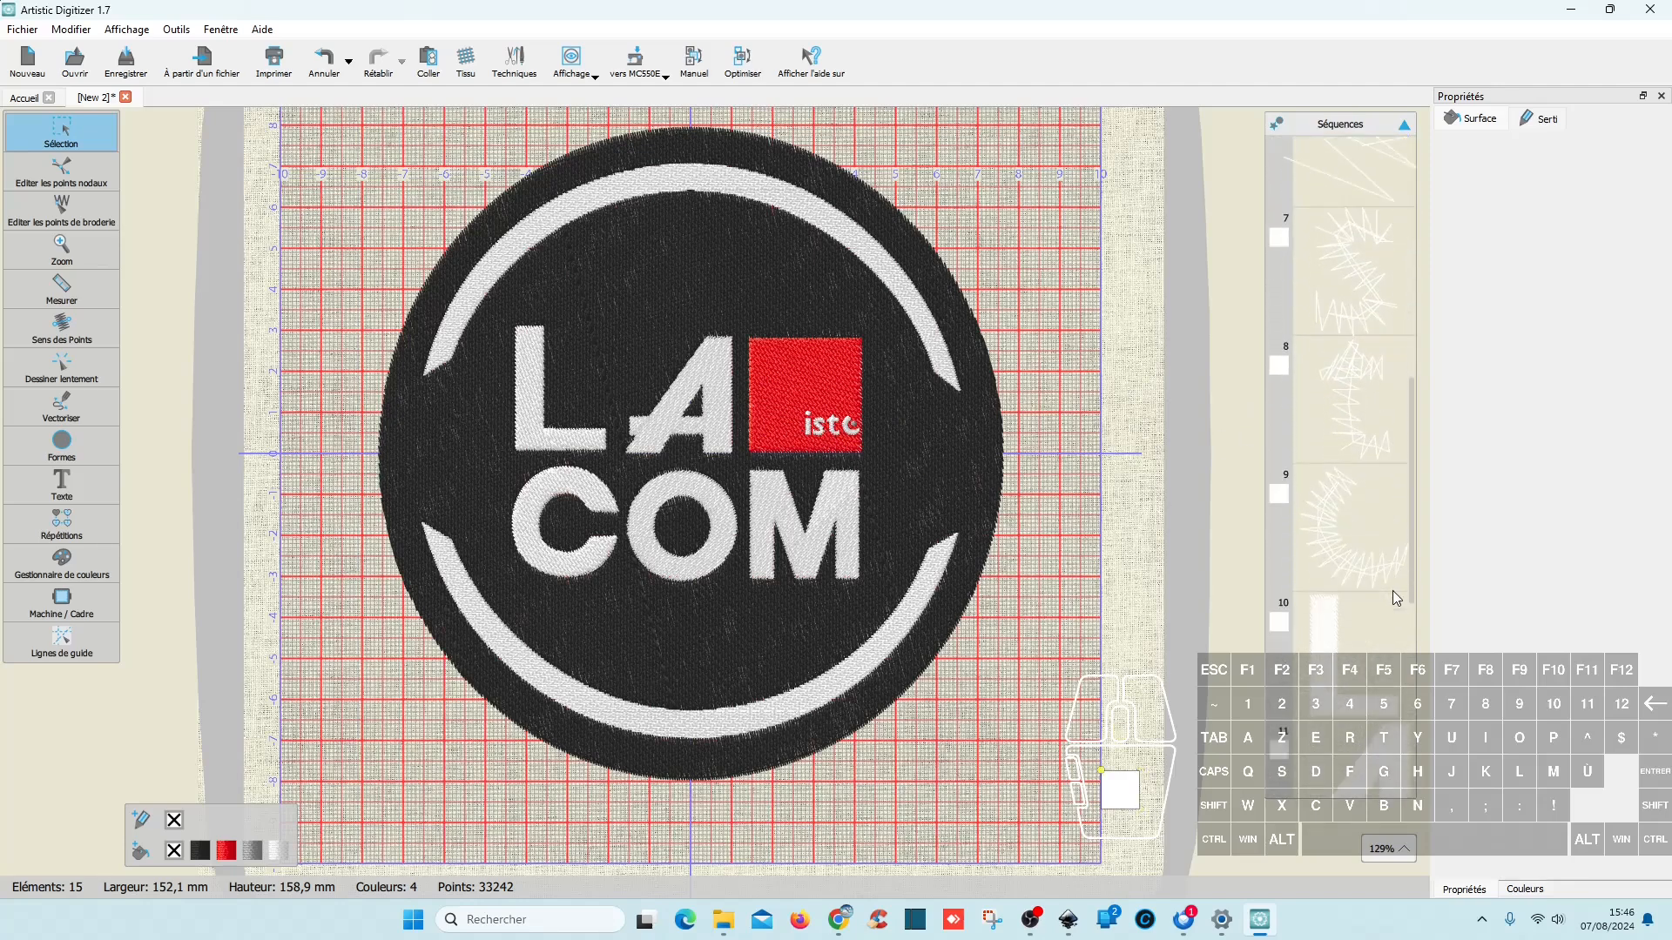
pyautogui.scroll(-1, 1401, 596)
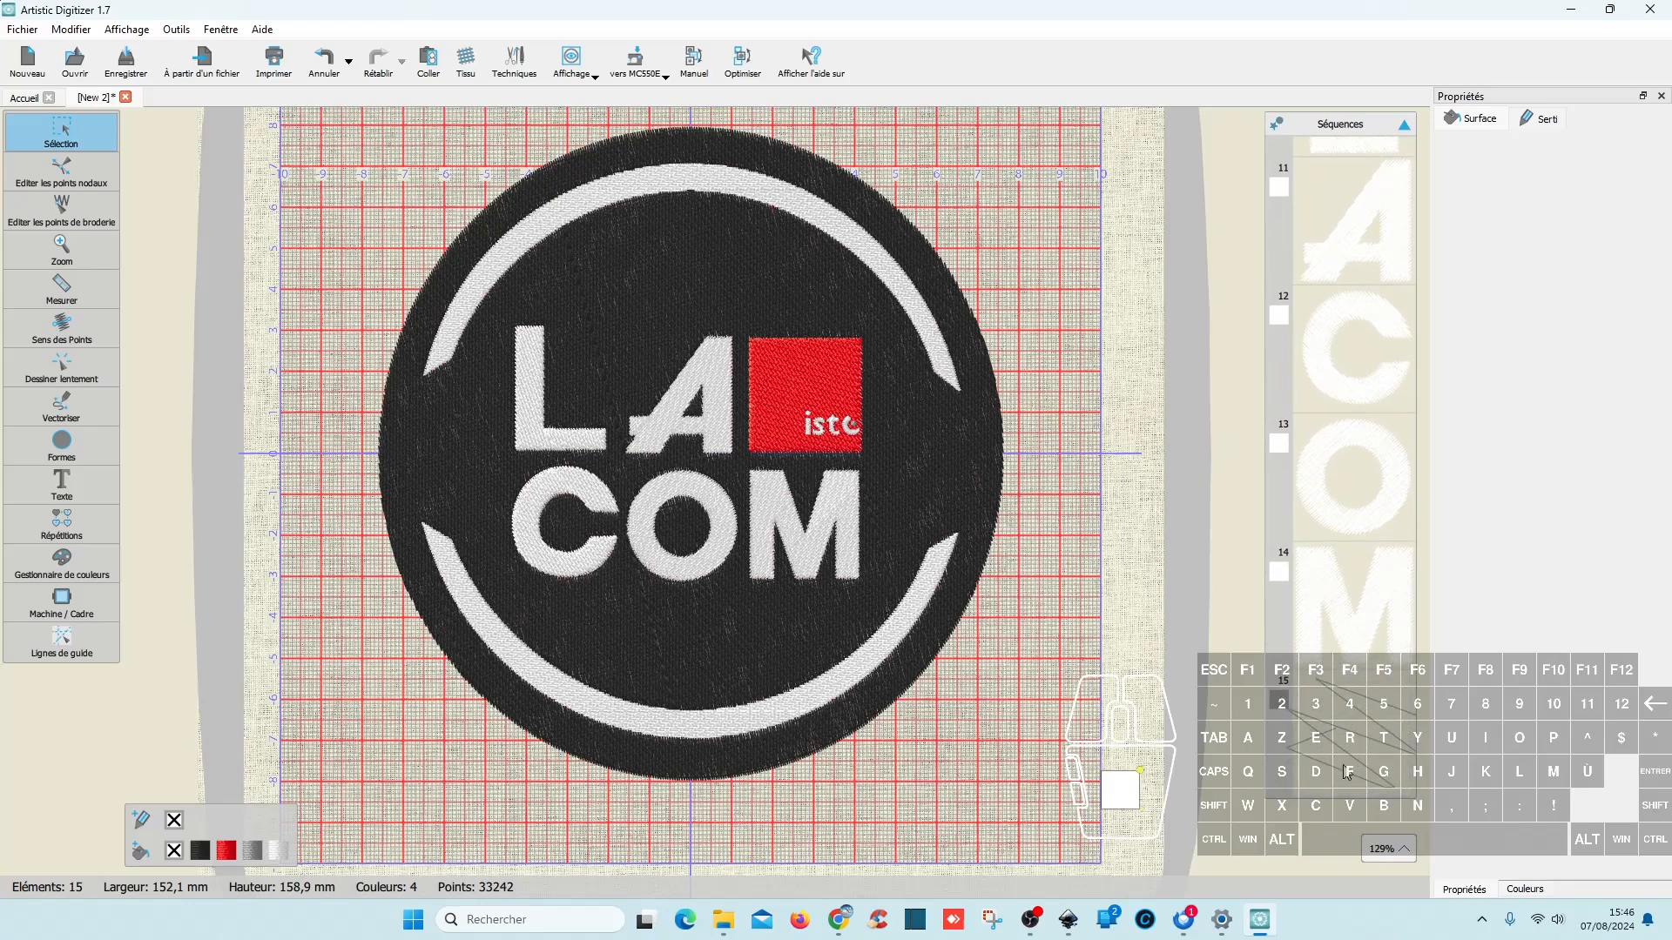
pyautogui.click(61, 365)
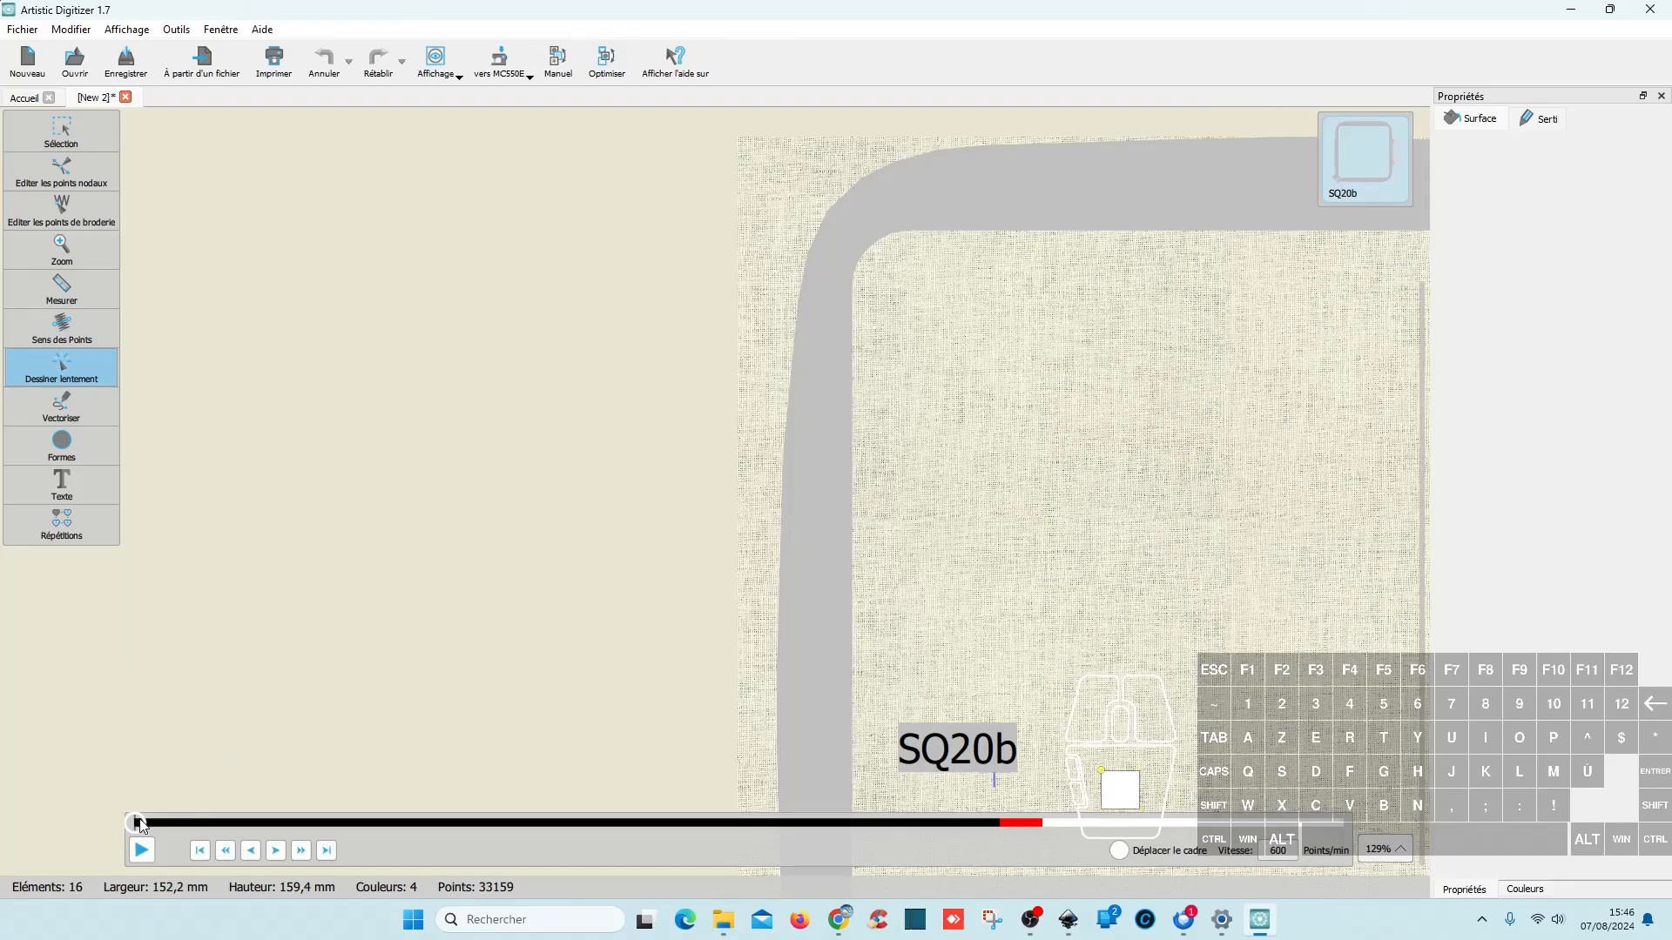
pyautogui.moveTo(142, 824)
pyautogui.mouseDown()
pyautogui.moveTo(887, 836)
pyautogui.moveTo(1376, 810)
pyautogui.moveTo(1047, 817)
pyautogui.moveTo(1369, 832)
pyautogui.mouseUp()
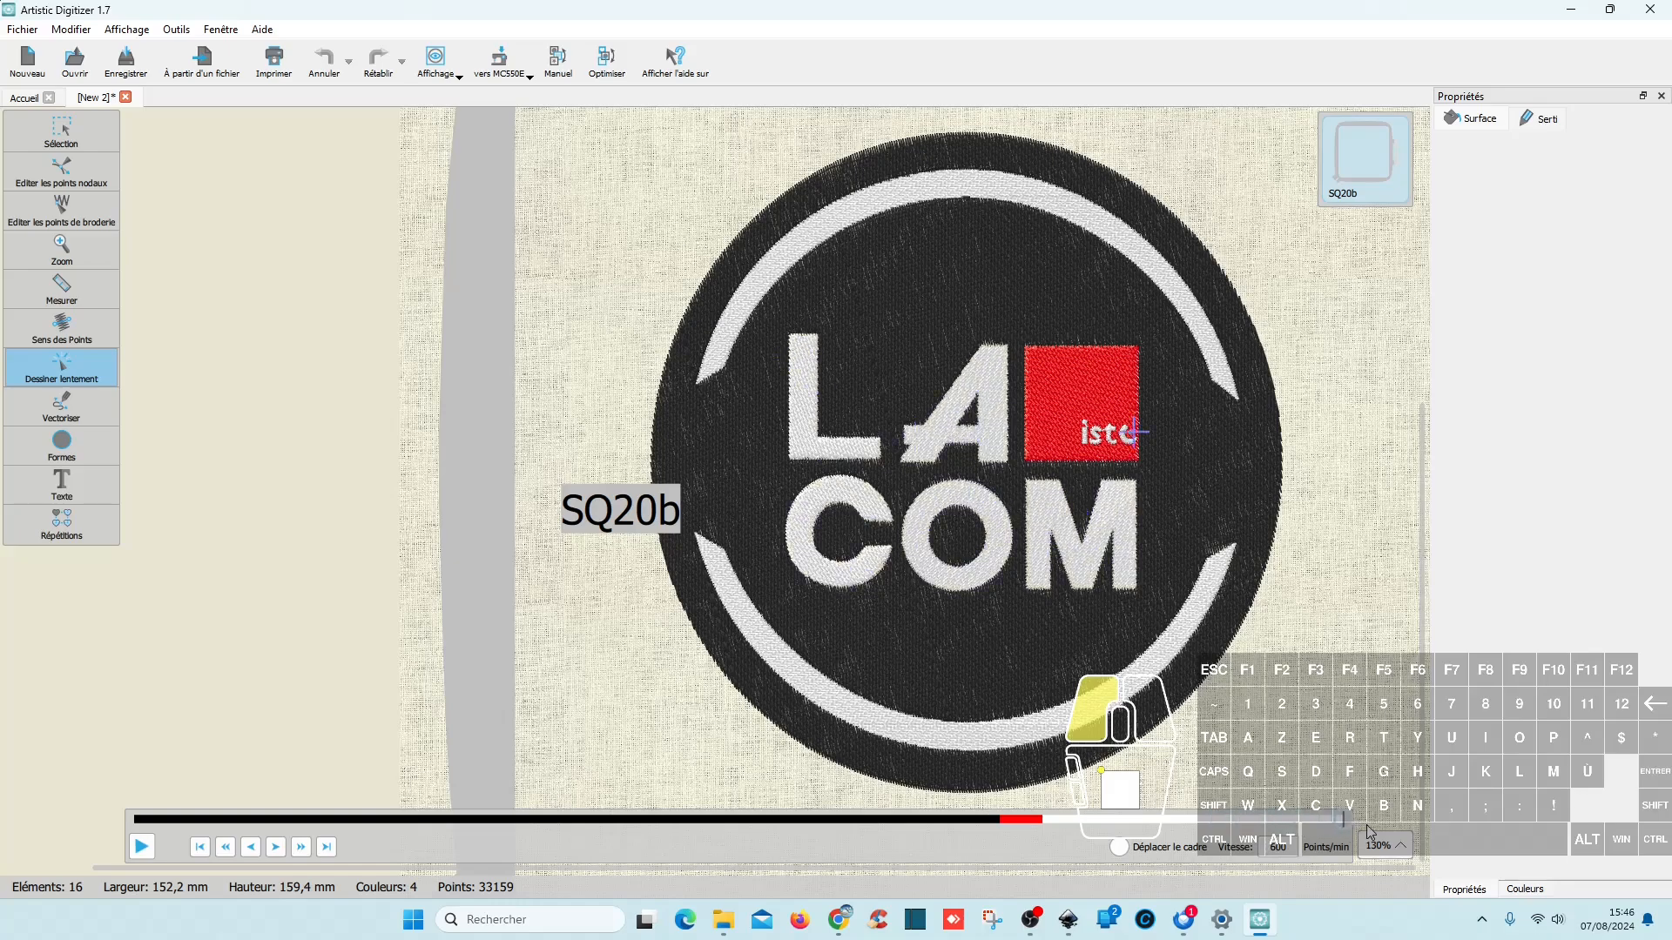
pyautogui.scroll(10, 1158, 427)
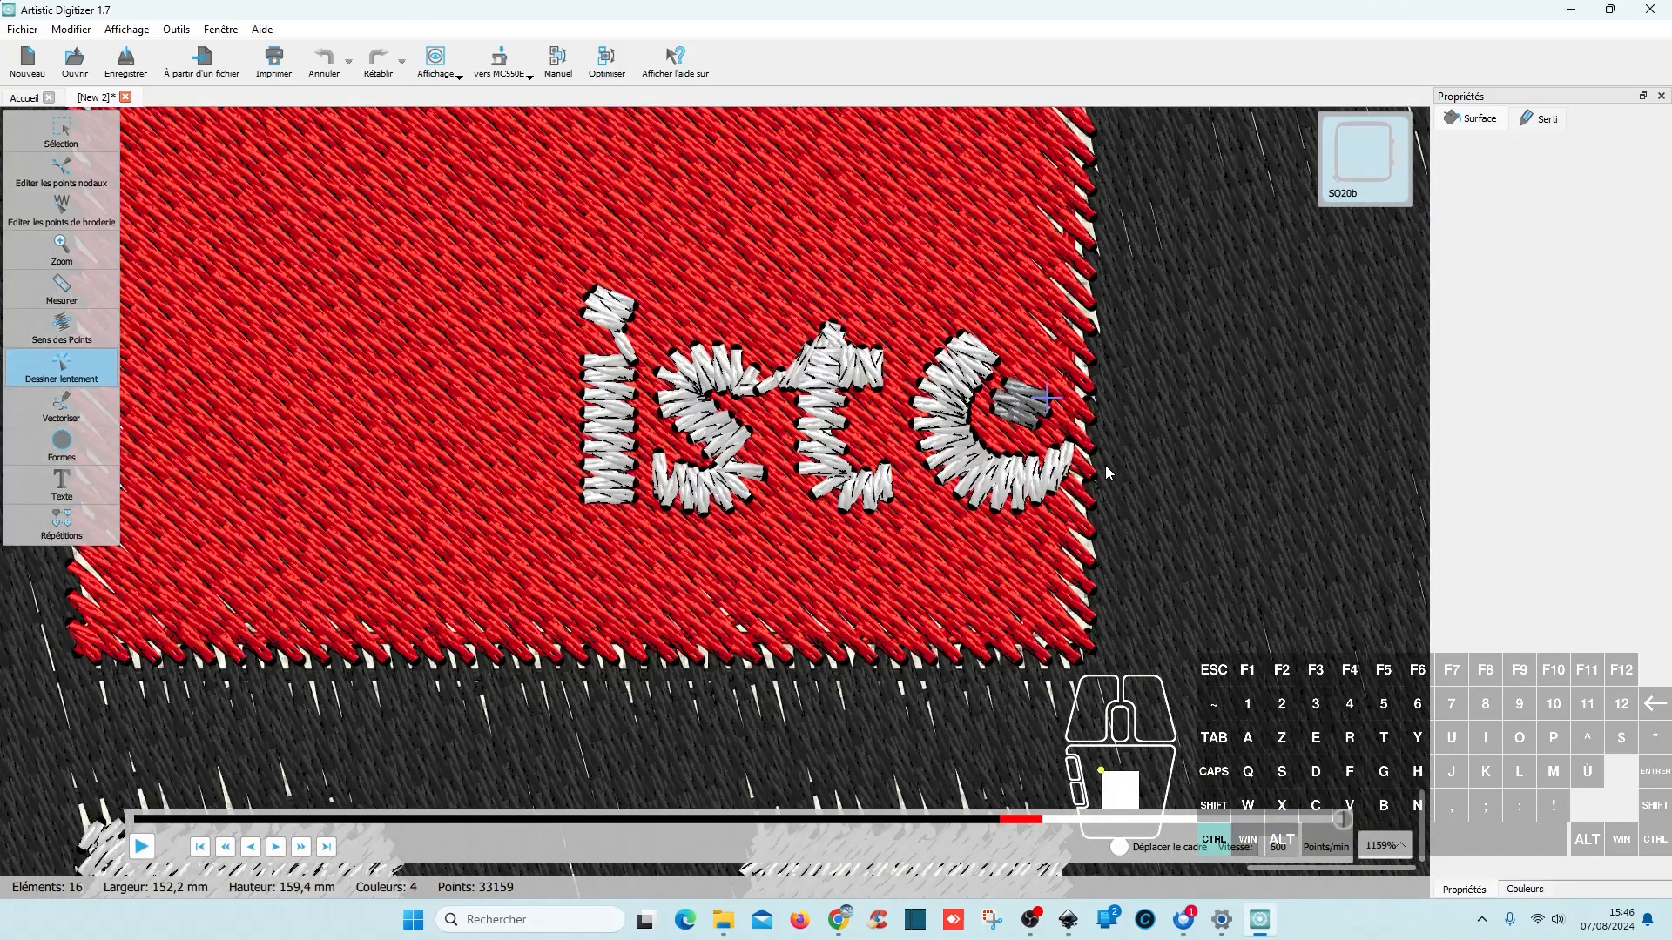
pyautogui.scroll(-4, 1023, 449)
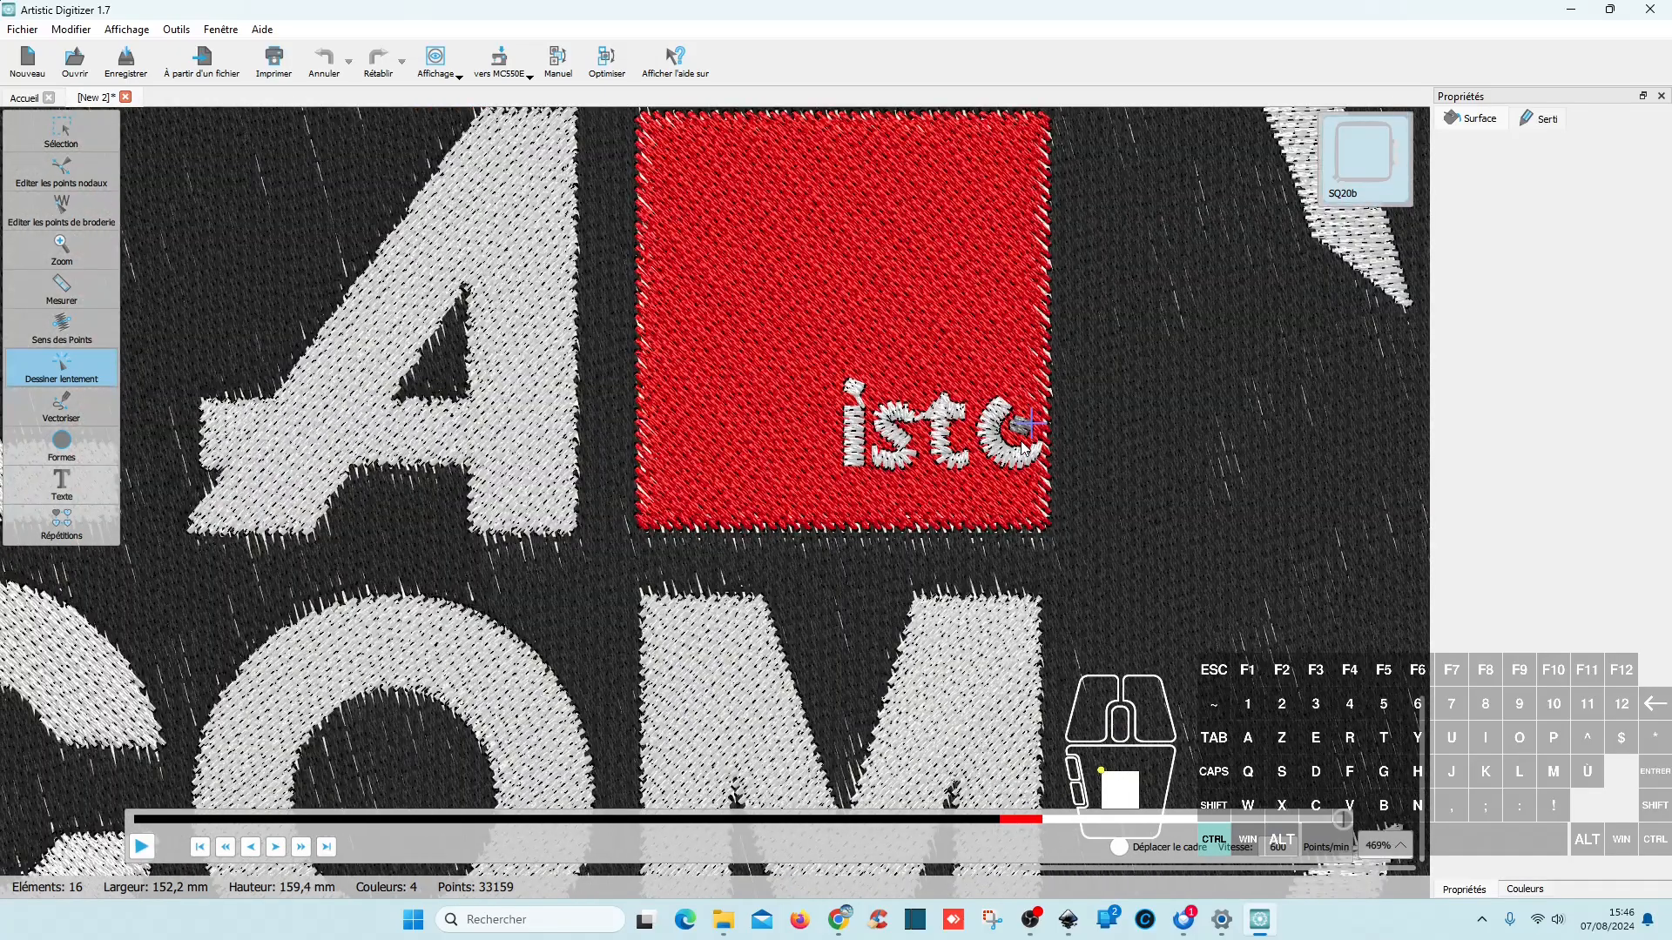
pyautogui.scroll(-5, 1026, 448)
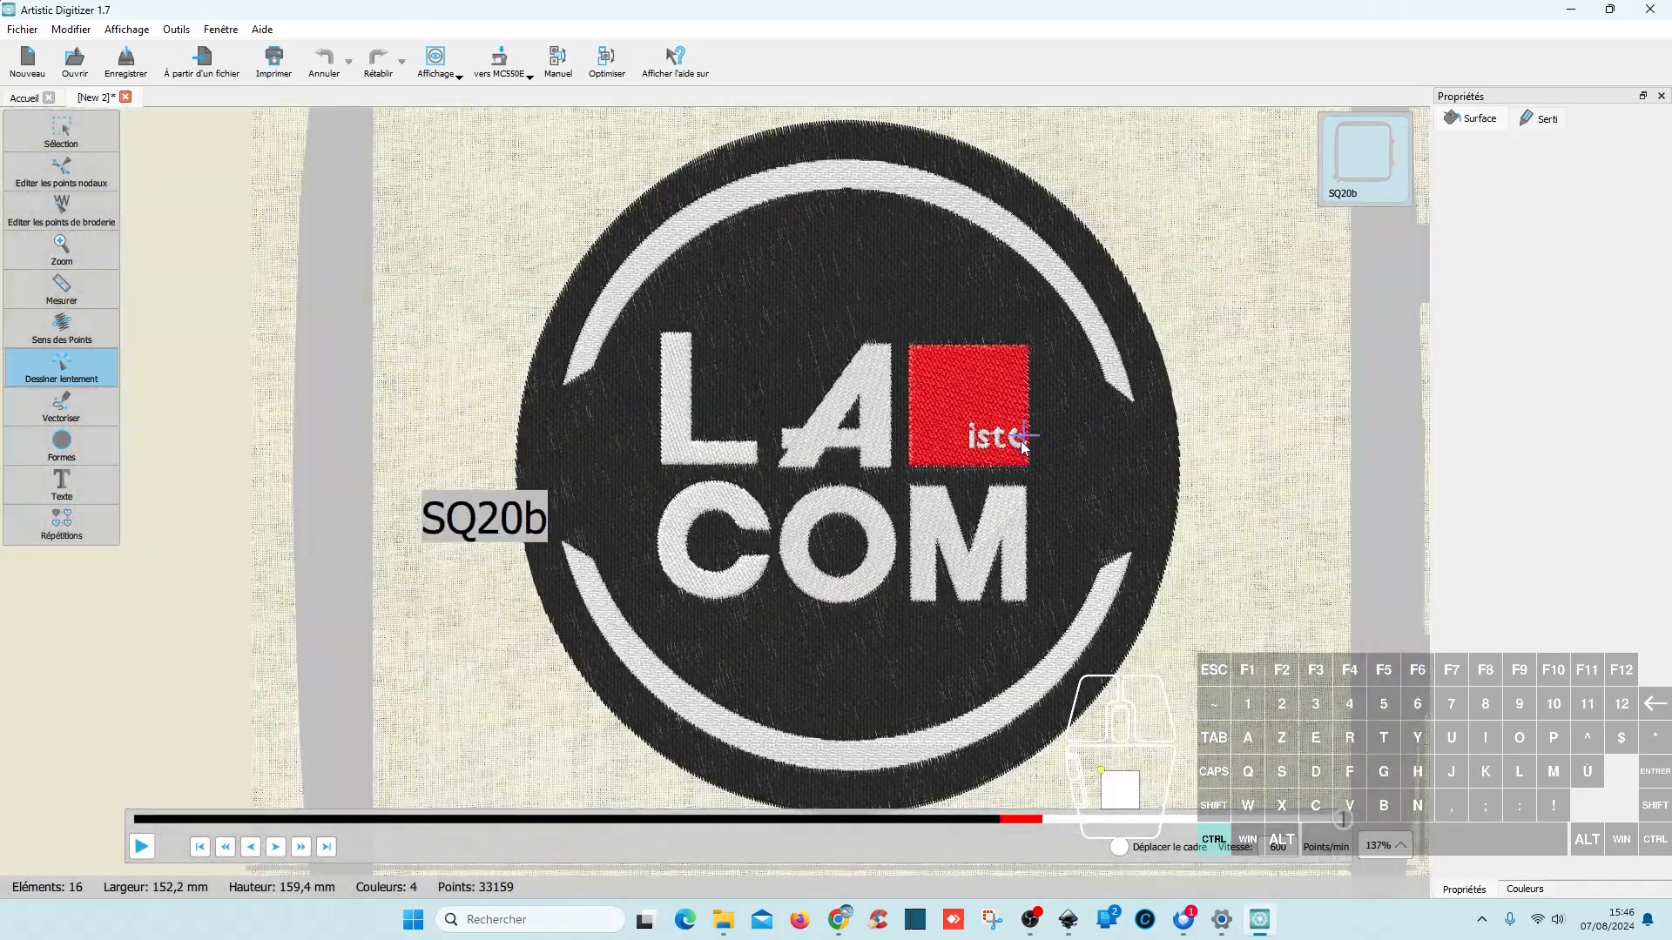
# Step: Leave the simulation, select the black background circle to inspect its fill properties, and clear the selection
pyautogui.click(40, 137)
pyautogui.click(781, 324)
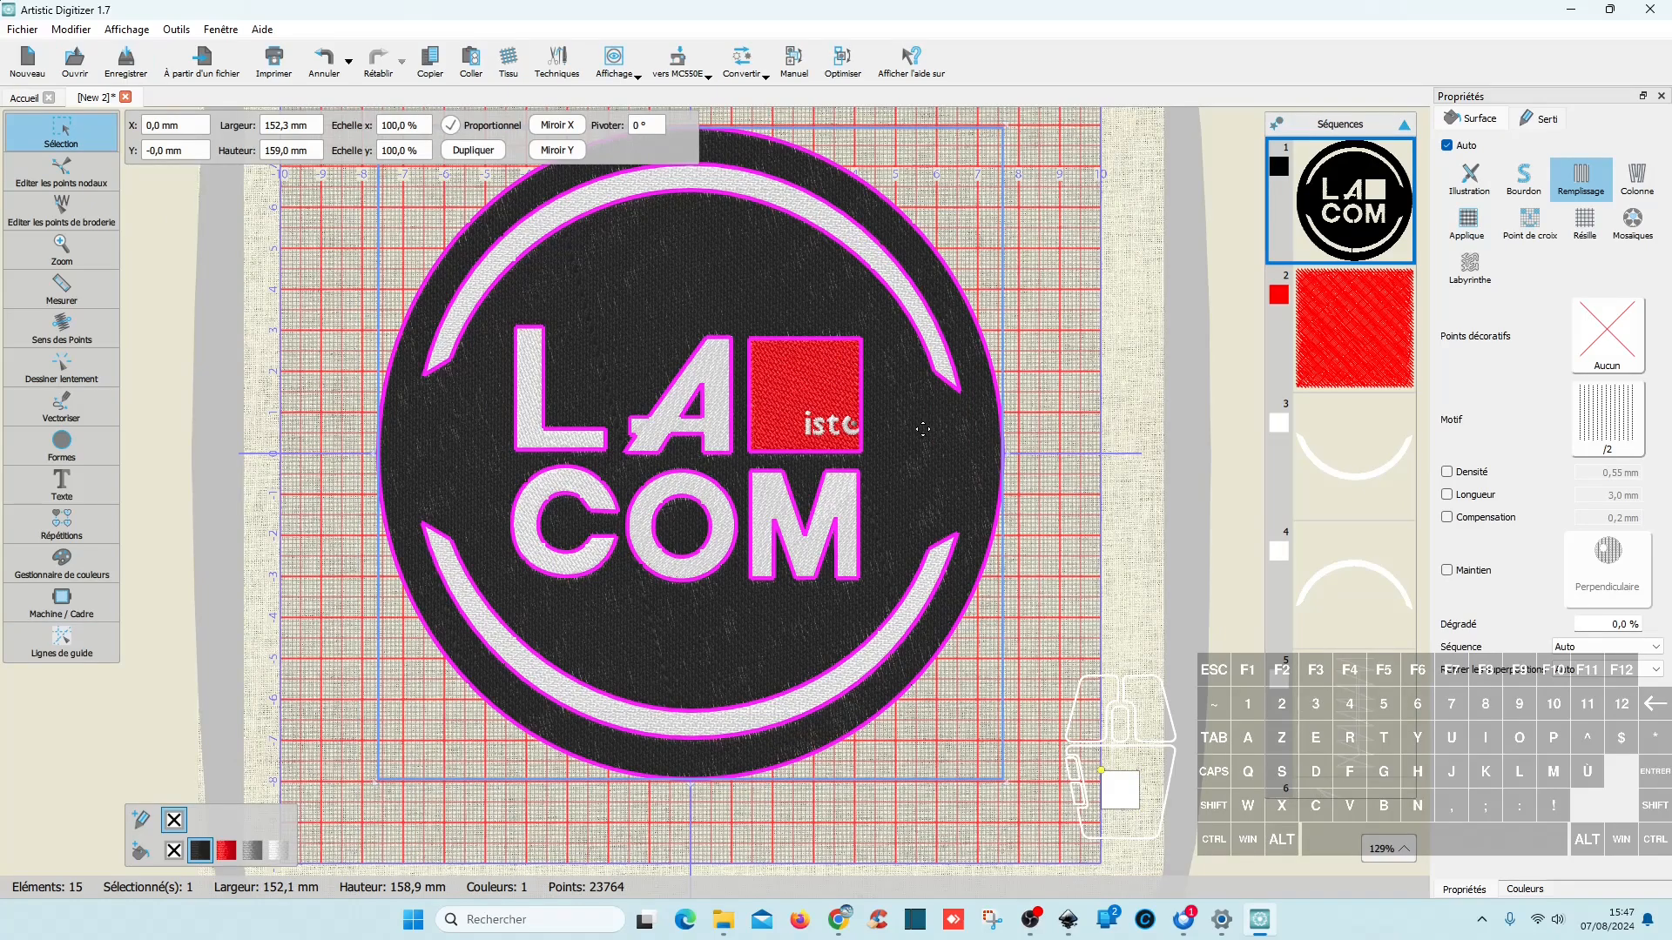
pyautogui.click(1051, 320)
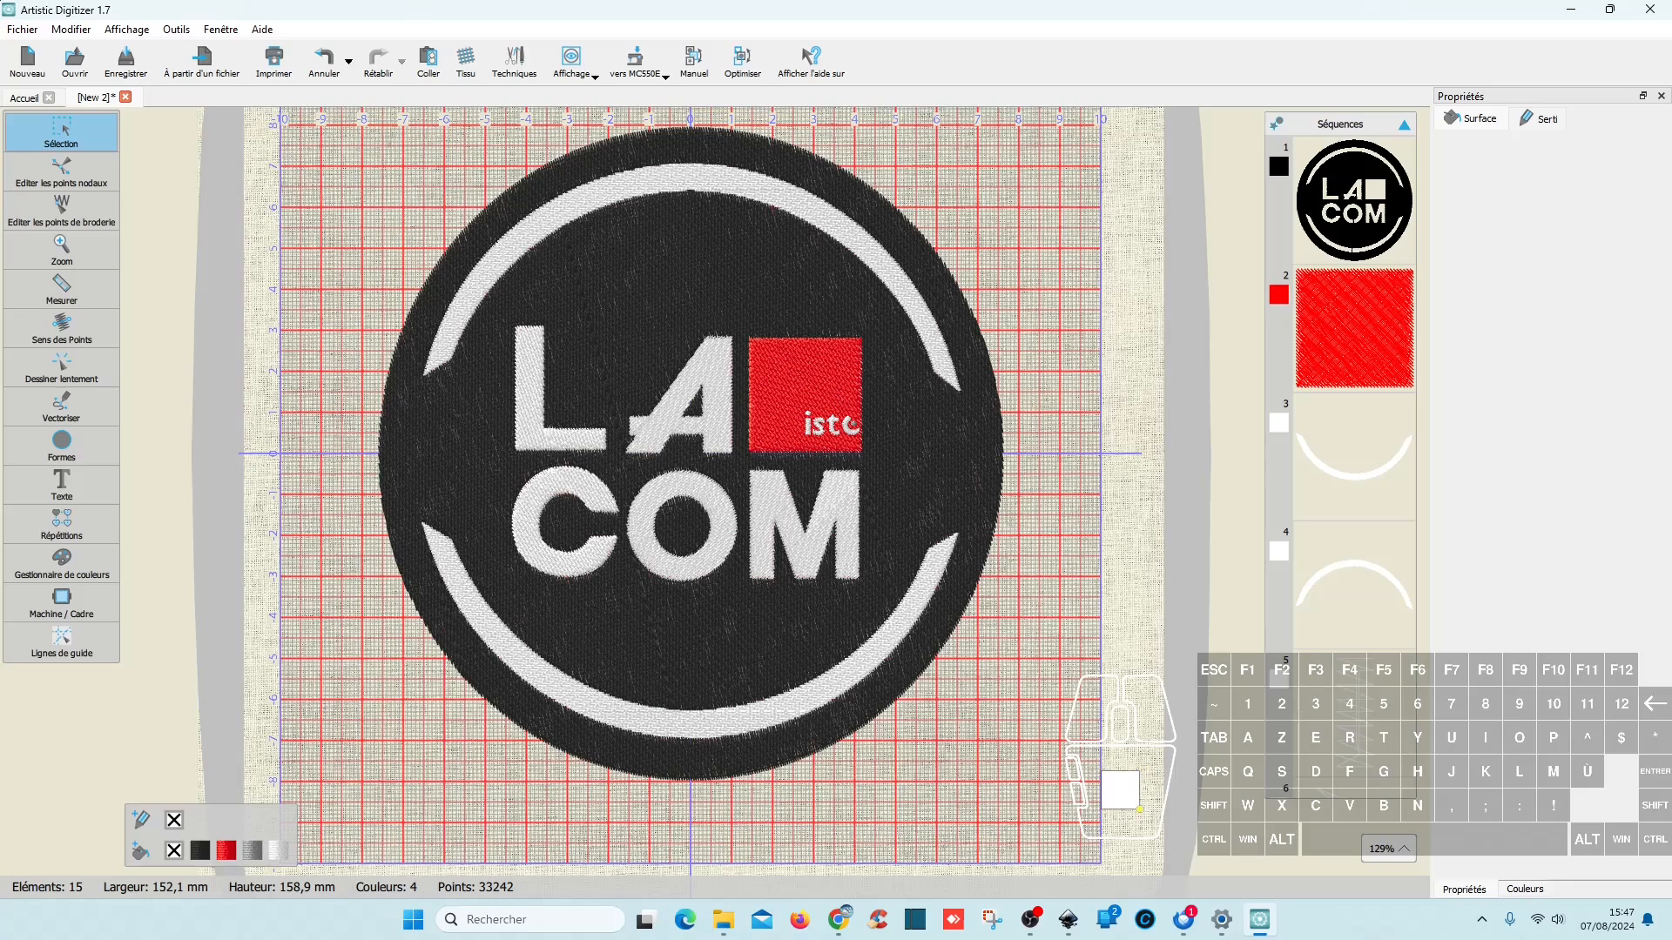
pyautogui.moveTo(1671, 225); pyautogui.dragTo(1671, 303)
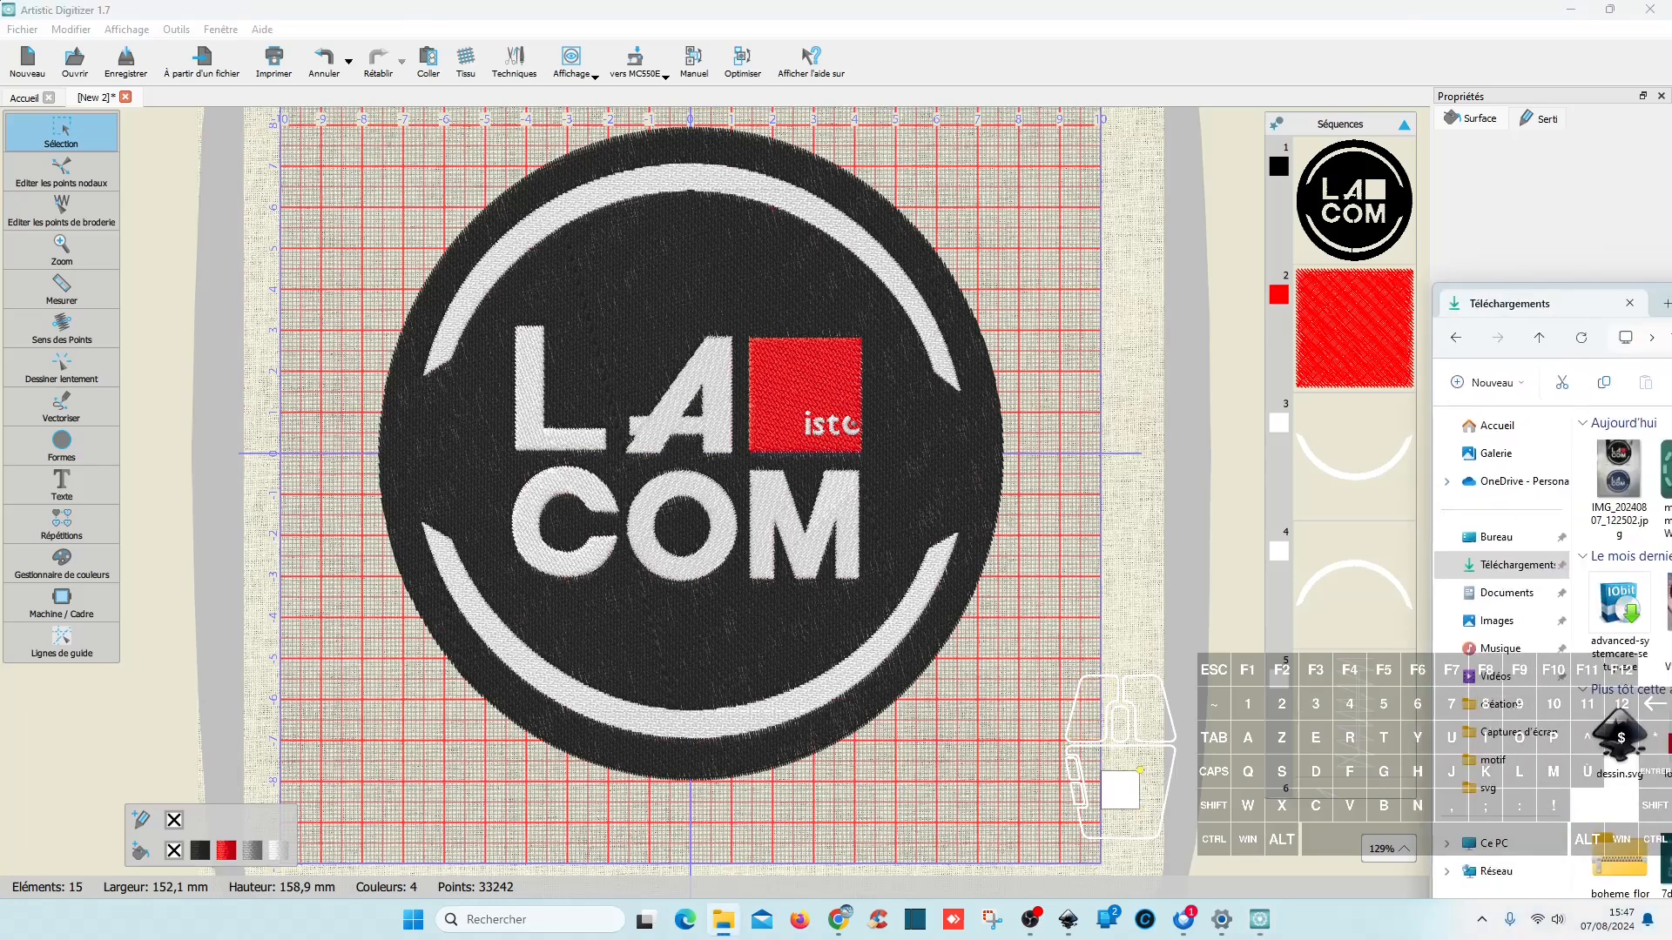
pyautogui.click(1671, 303)
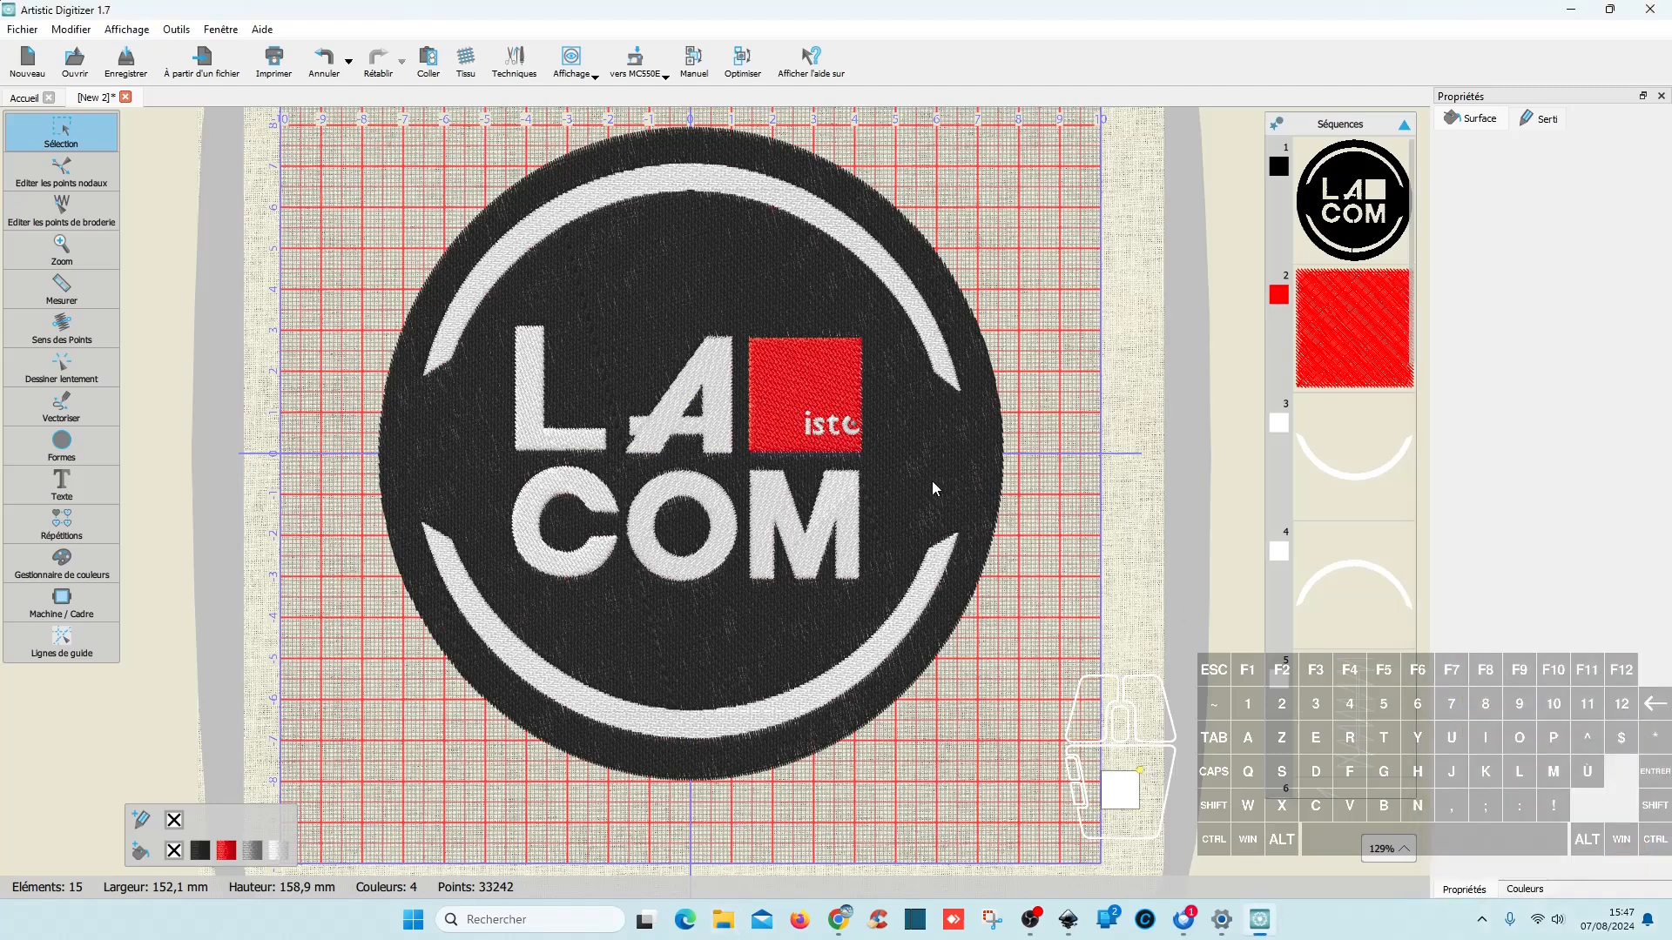